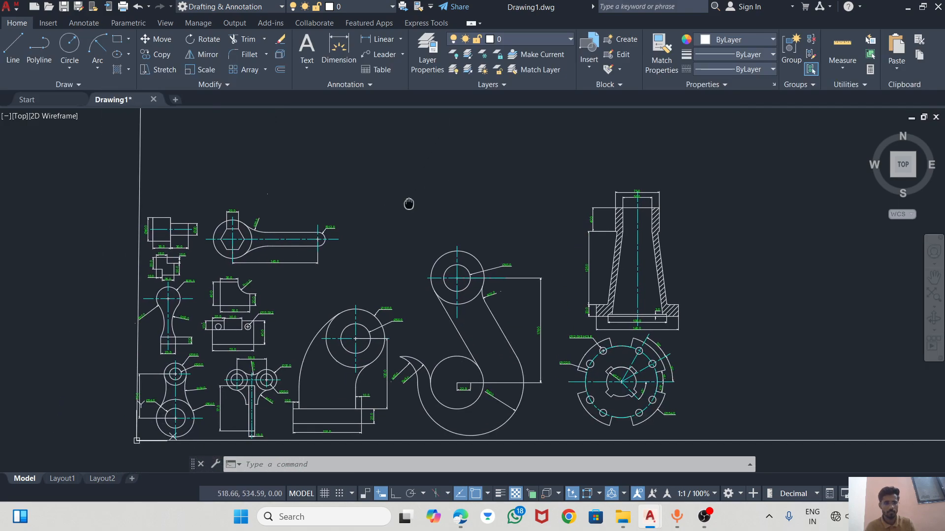
middle_drag(408, 204, 421, 169)
scroll(422, 169, up, 4)
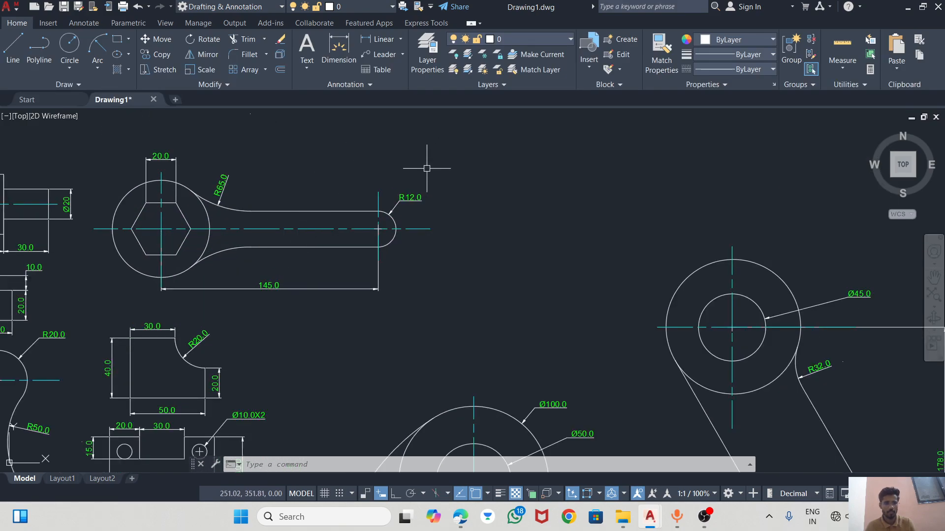
scroll(484, 211, down, 5)
middle_drag(506, 201, 401, 202)
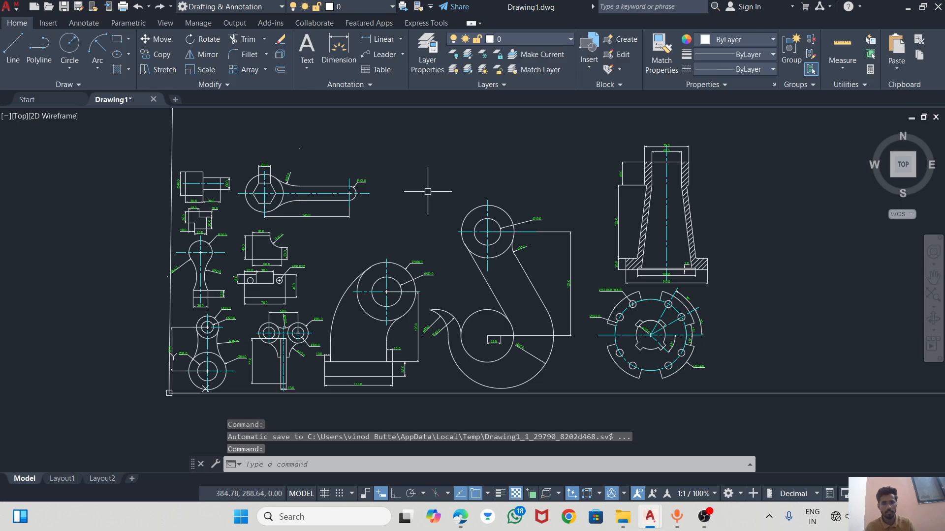
middle_drag(431, 150, 358, 179)
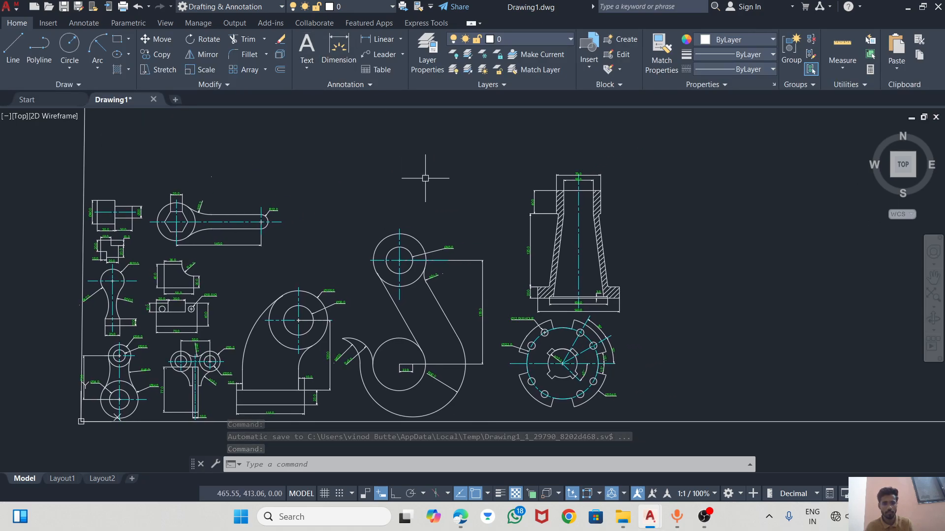
mouse_move(319, 258)
middle_down()
mouse_move(394, 255)
mouse_move(394, 244)
middle_up()
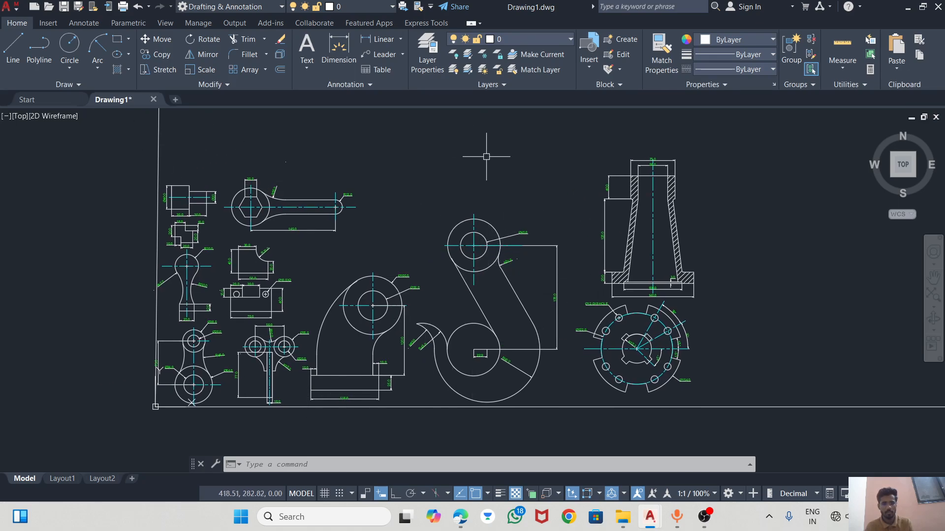
Step: Switch to the CAD Practice PDF in the browser and examine the shape and dimensions of exercise EX: 2
middle_drag(487, 156, 404, 323)
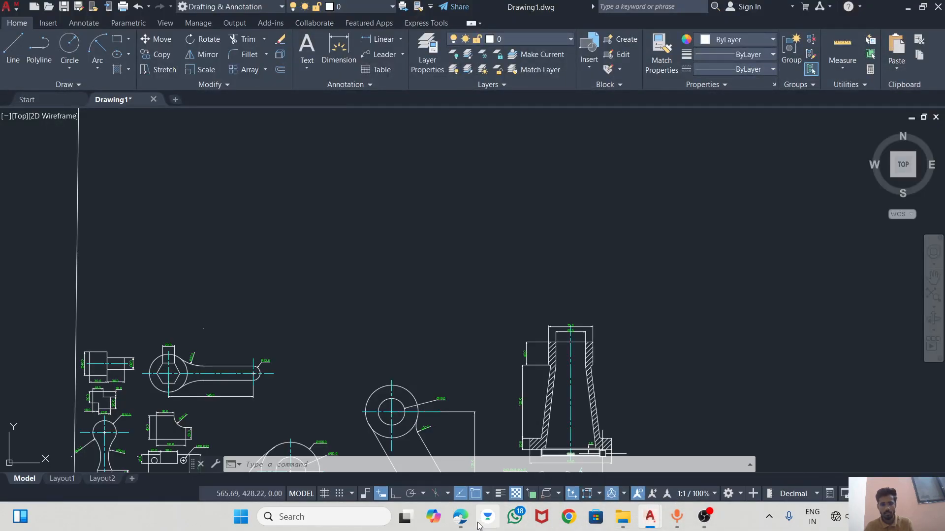
click(461, 518)
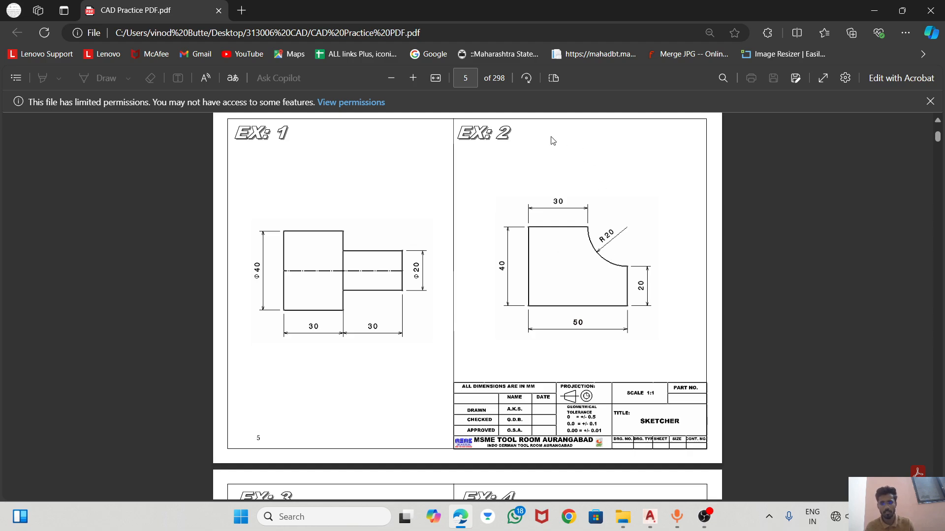
scroll(559, 278, up, 3)
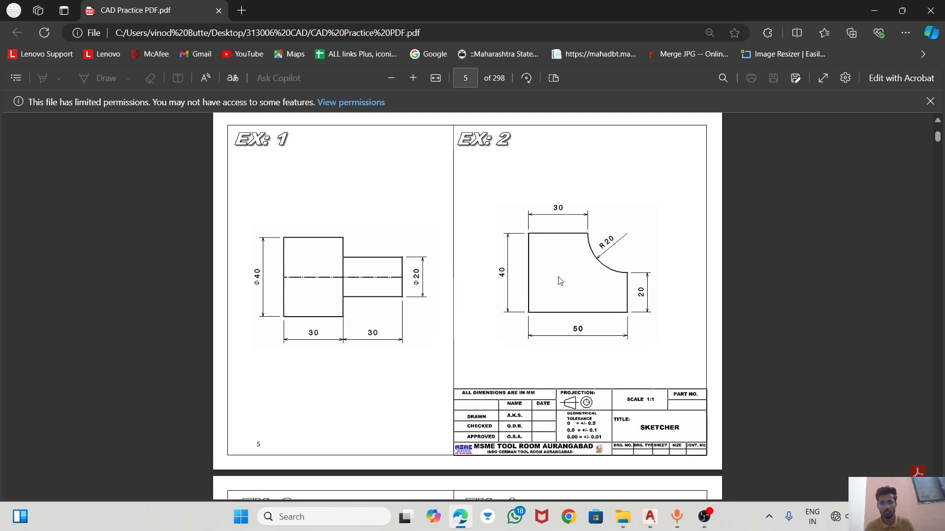
ctrl+scroll(563, 332, up, 3)
scroll(517, 249, down, 2)
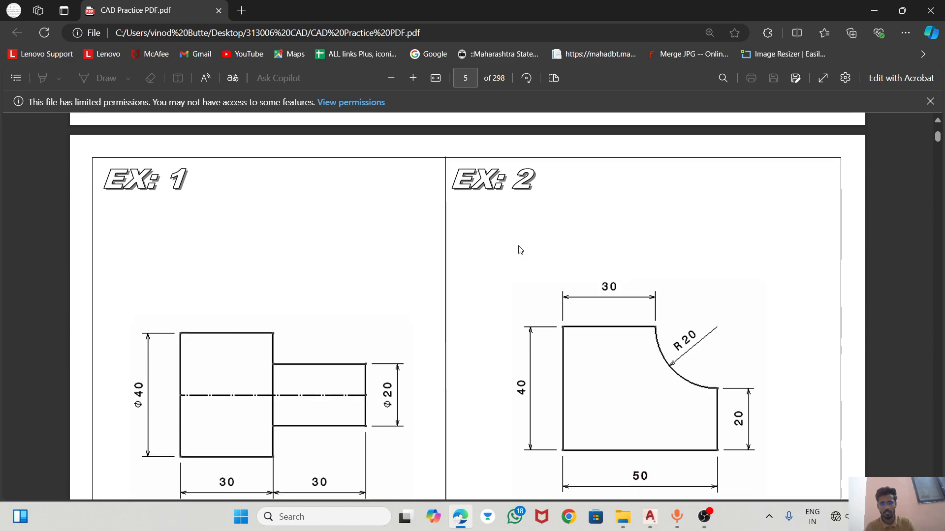
mouse_move(659, 525)
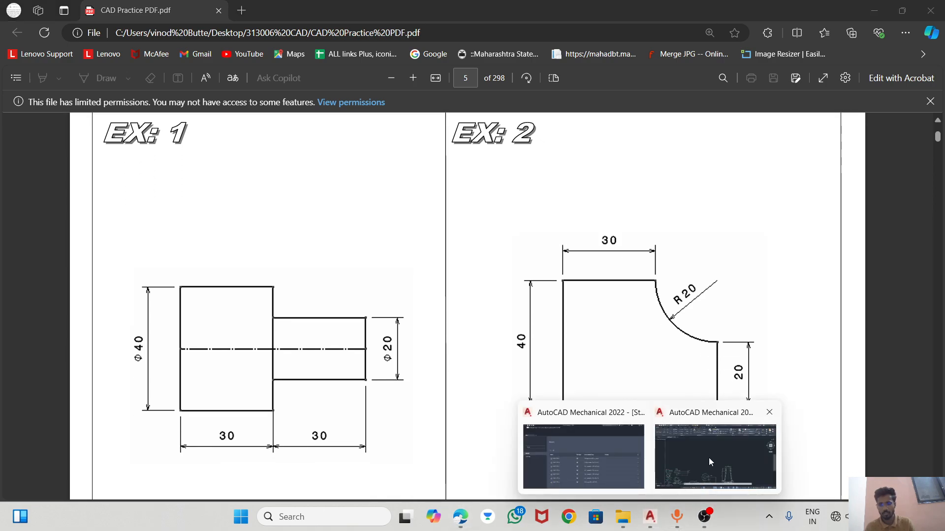
Step: Back in AutoCAD, turn Ortho on and draw a 30 mm horizontal line toward the right in the empty area above the existing drawings
click(708, 456)
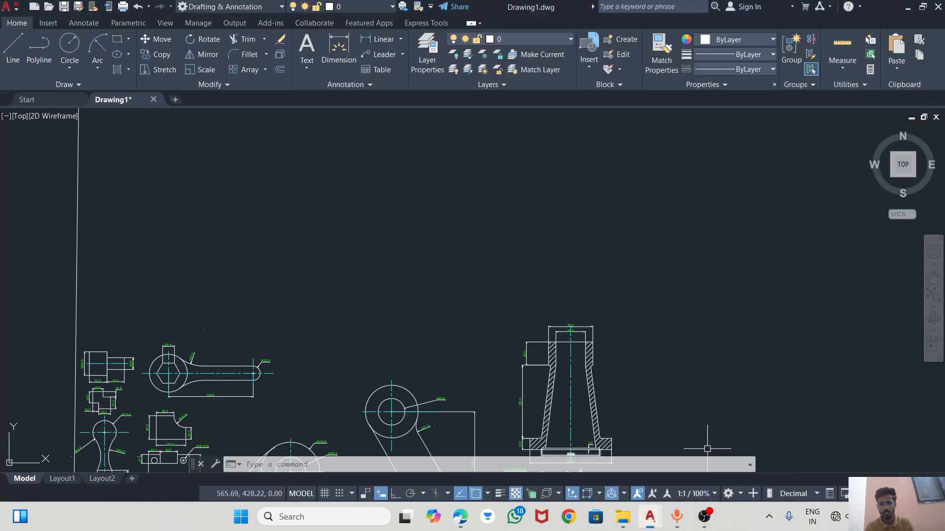
click(12, 47)
key(alt+Tab)
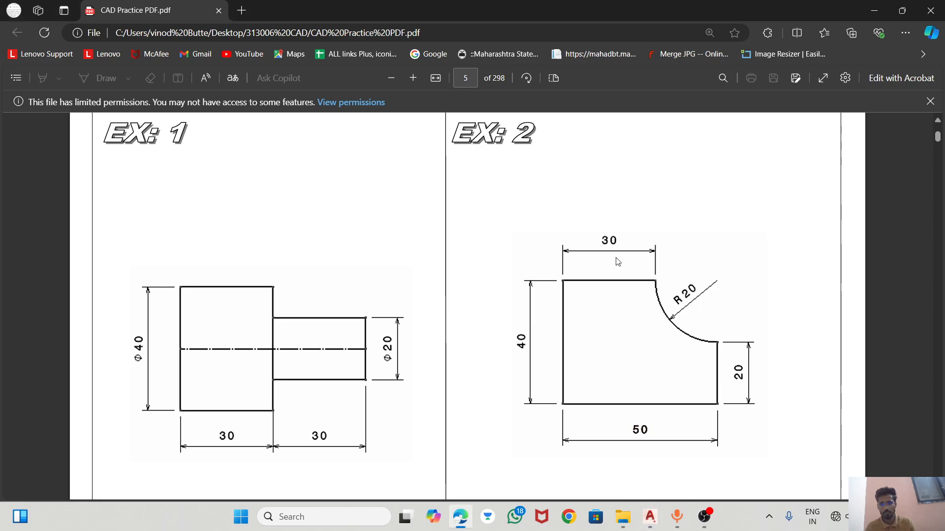
key(alt+Tab)
click(453, 157)
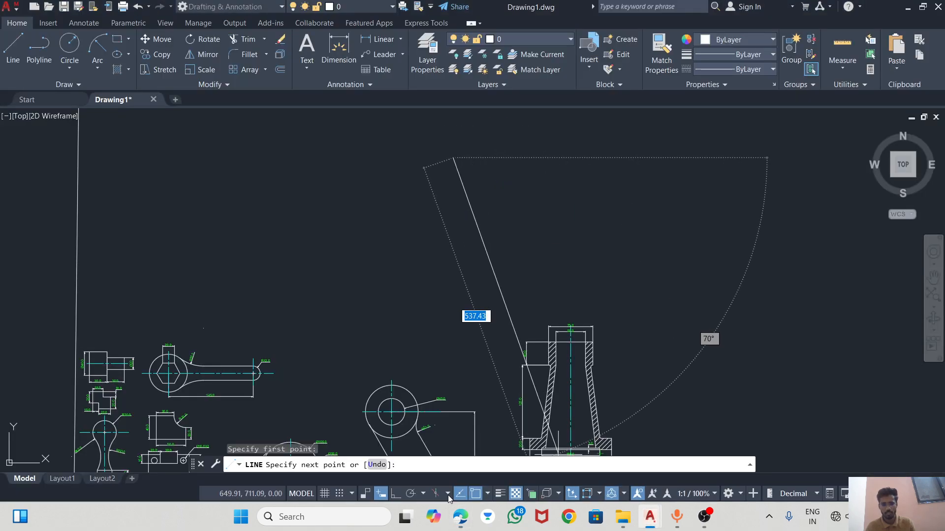
click(395, 495)
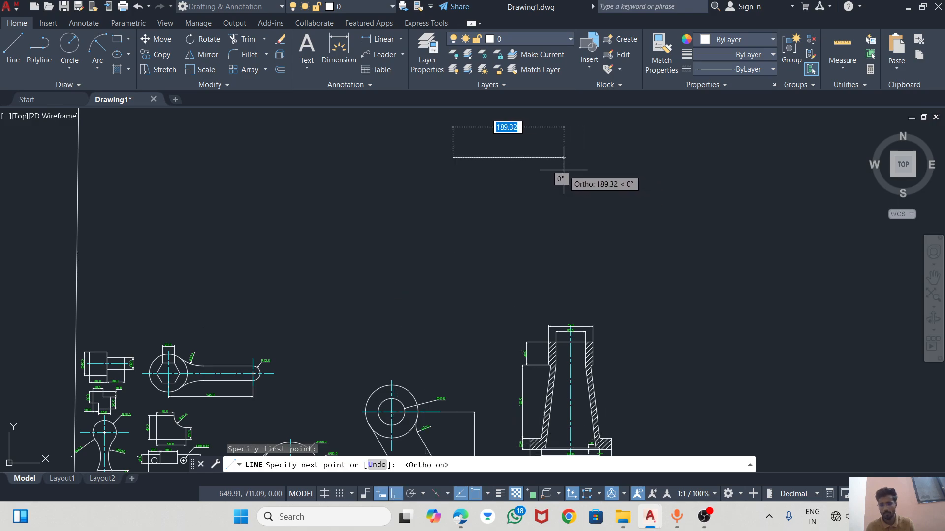
text(30)
key(Return)
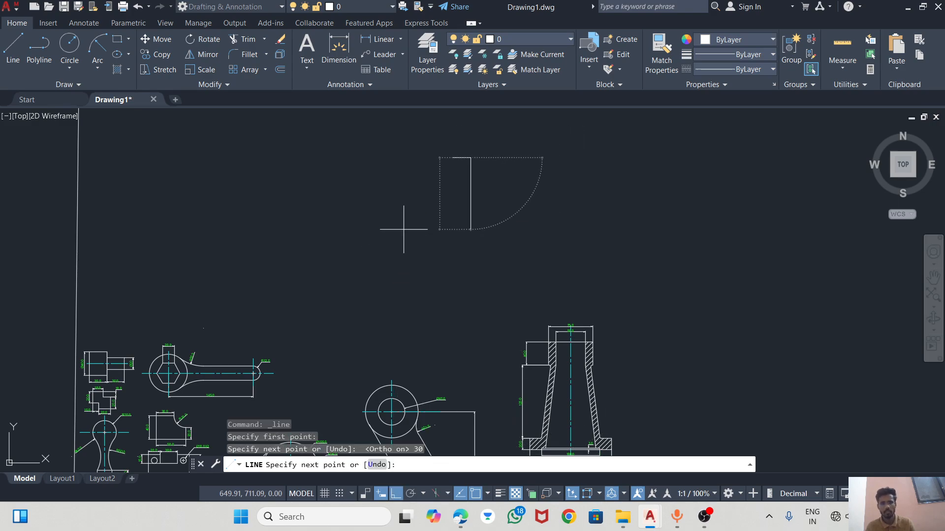
key(Escape)
Step: Draw a 40 mm vertical line straight down from the left end of the 30 mm line
text(line)
key(Return)
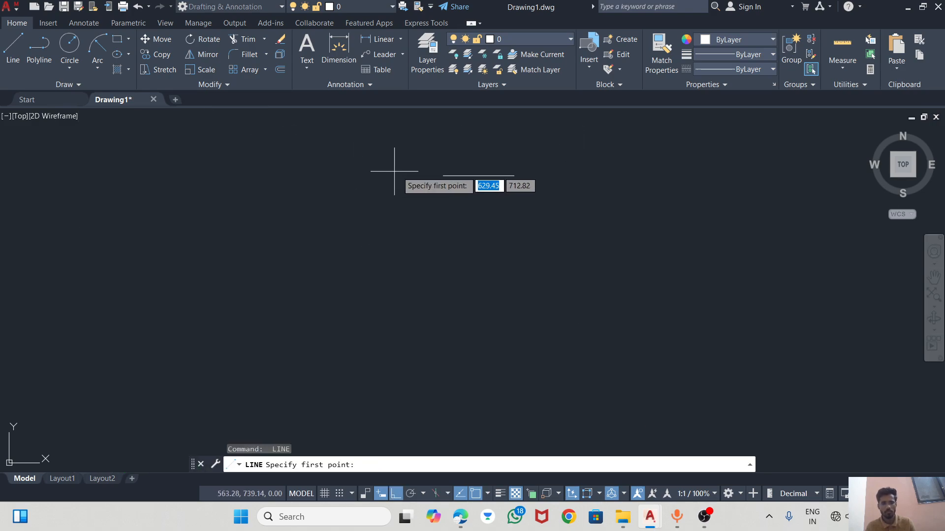
click(443, 175)
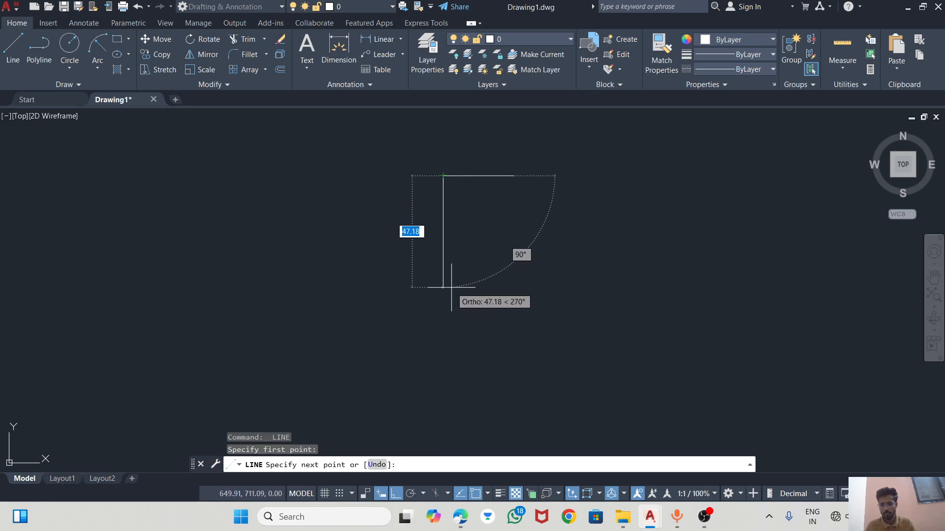
text(40)
key(Return)
key(Return)
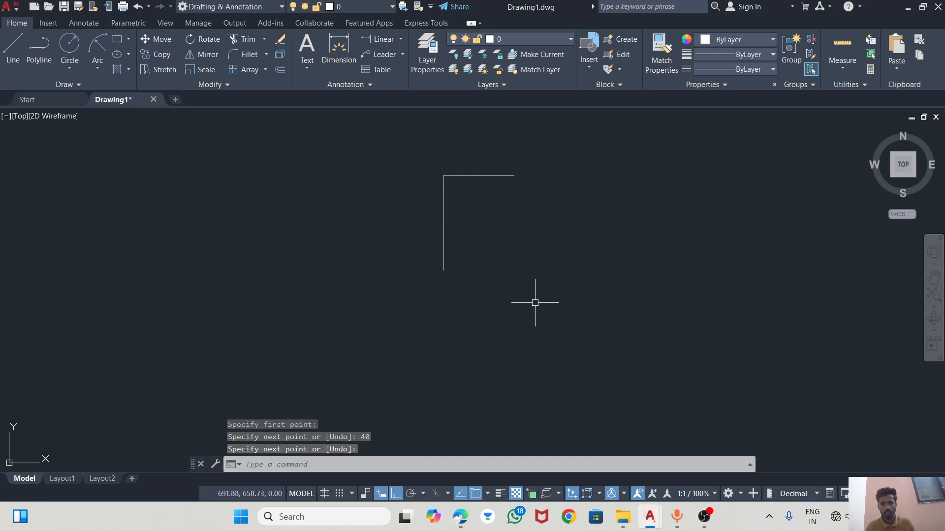
Step: Check the PDF exercise and draw the 50 mm base line rightward from the lower end of the vertical line
key(alt+Tab)
key(alt+Tab)
key(Return)
click(443, 270)
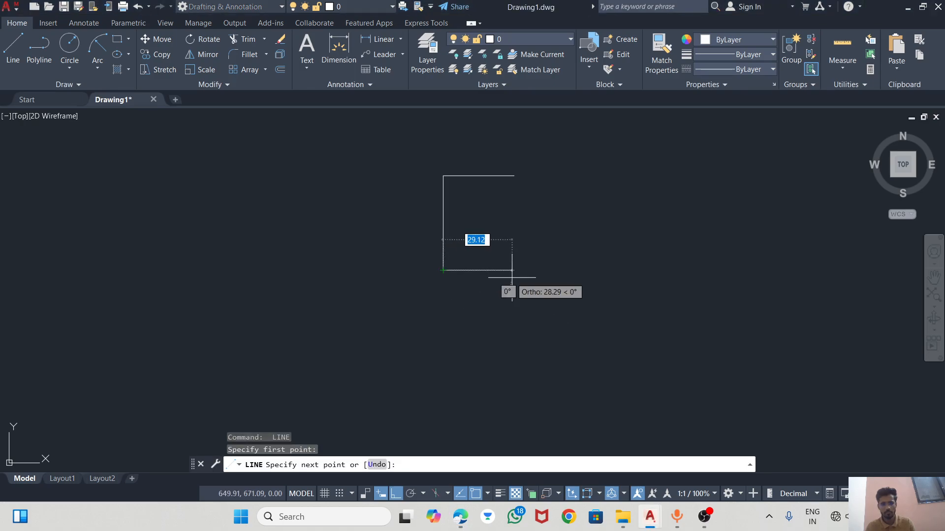
text(50)
key(Return)
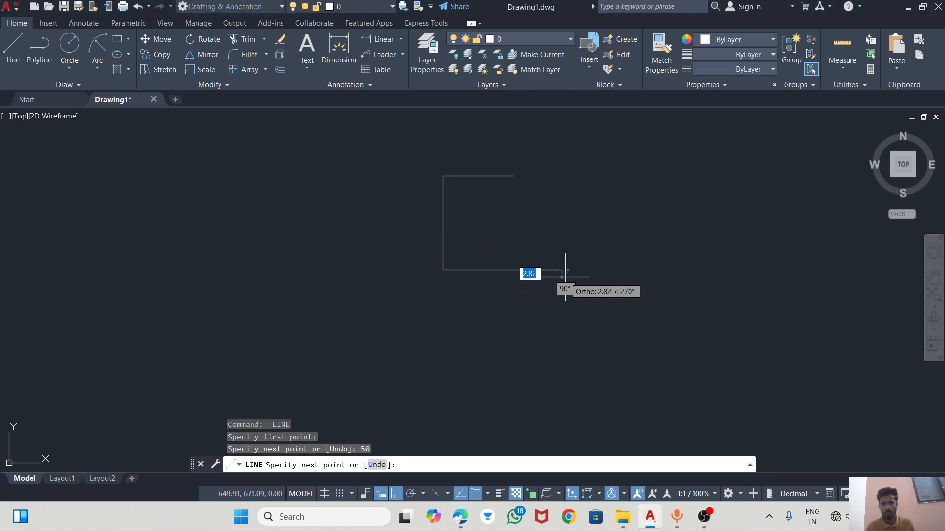
Step: Check the PDF exercise and draw a 20 mm vertical line upward from the right end of the base line
key(alt+Tab)
key(alt+Tab)
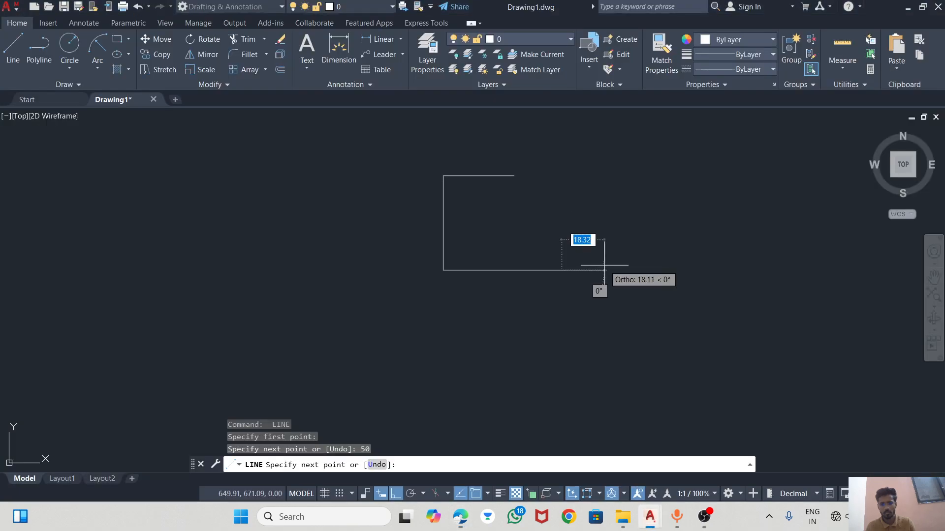
text(20)
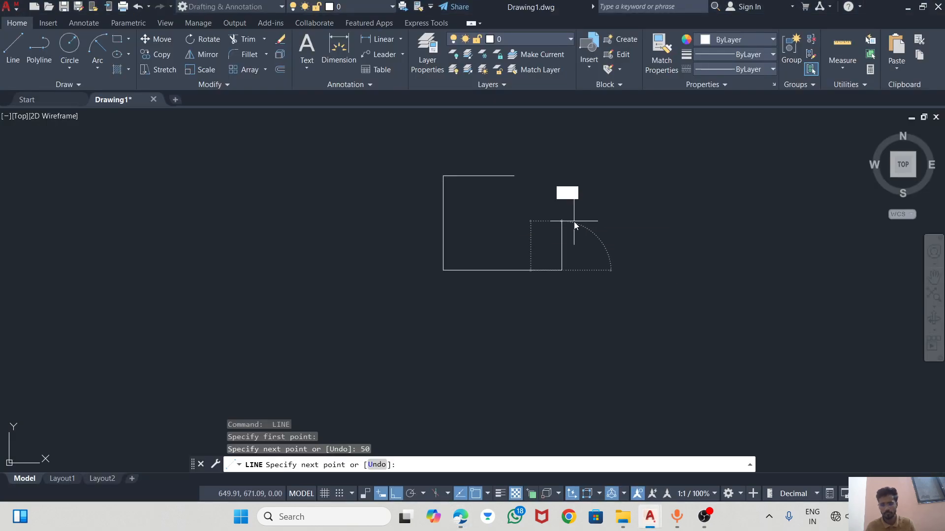
key(Return)
key(Escape)
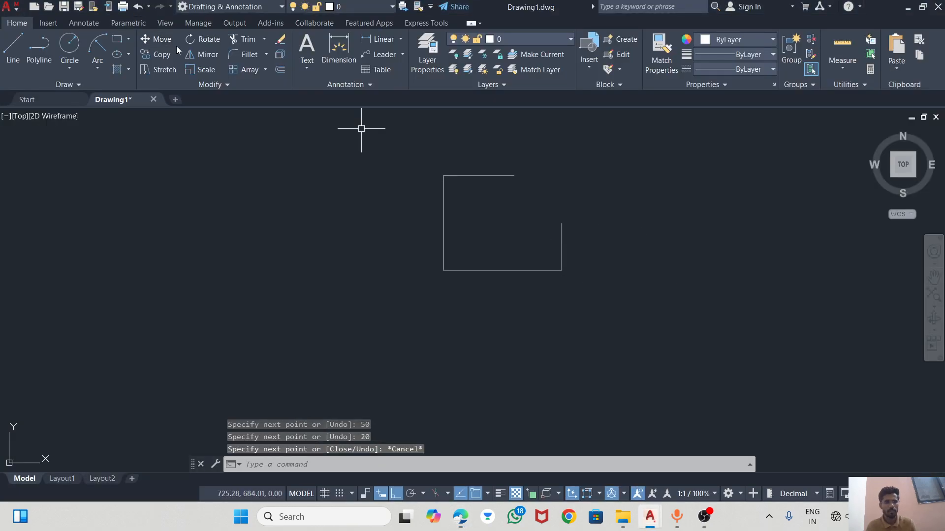
Step: Draw a Start, End, Radius arc of radius 20 from the top line's right end to beside the right edge's upper end
click(98, 65)
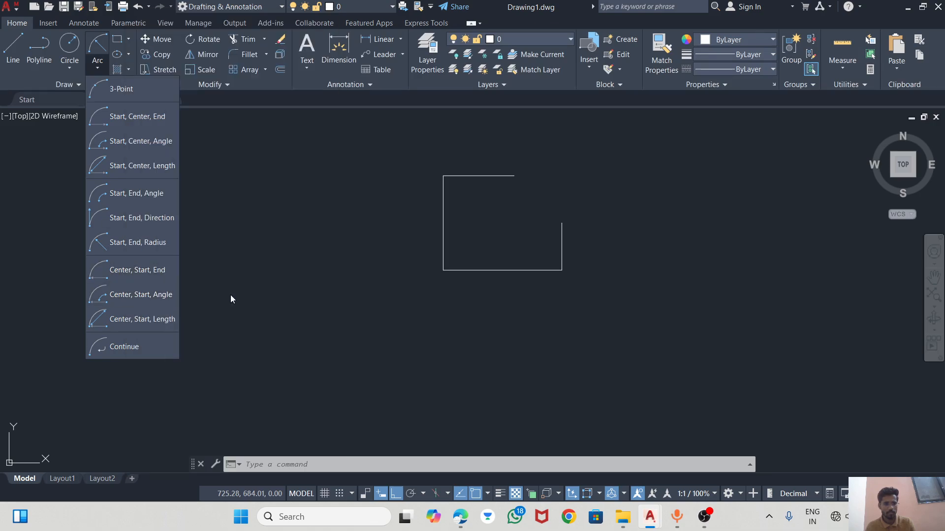
click(134, 244)
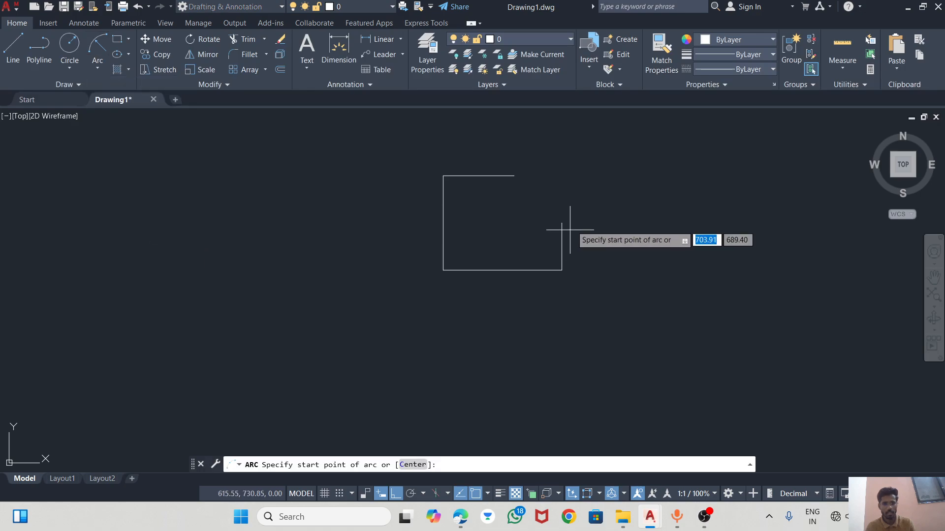
click(514, 175)
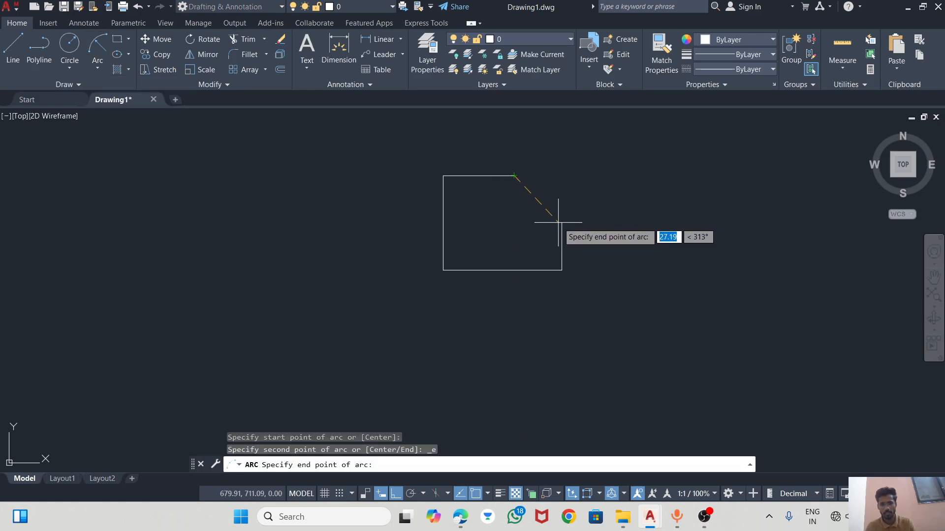
click(561, 223)
text(20)
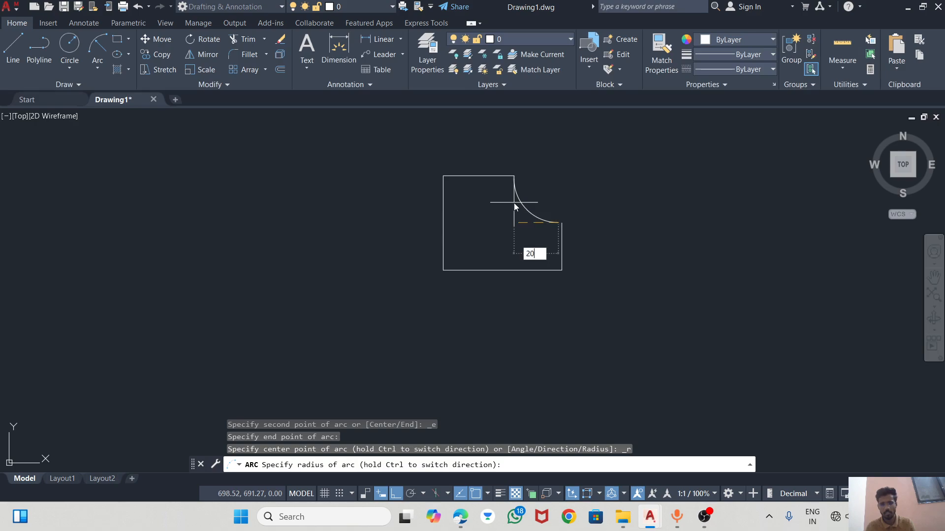
key(Return)
click(466, 223)
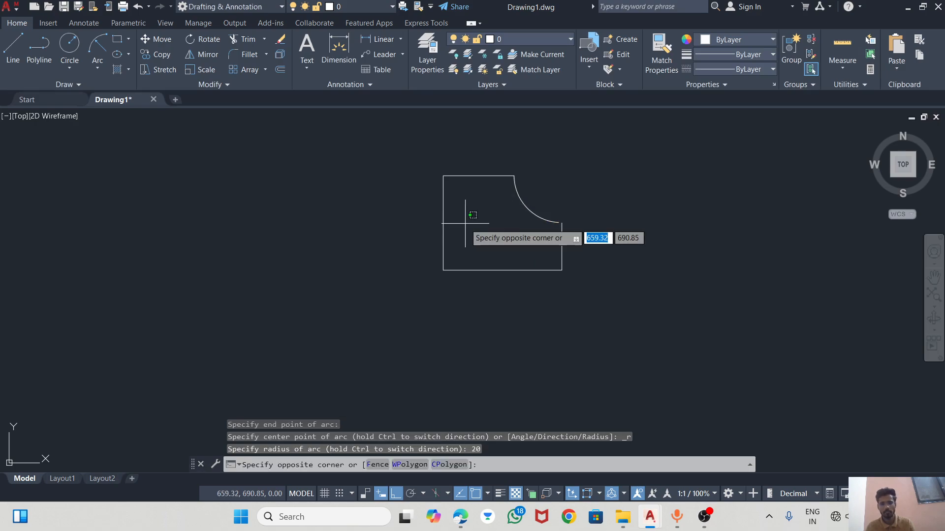
key(Escape)
Step: Compare the profile with exercise EX: 2, inspect the arc's lower end and delete the arc
key(alt+Tab)
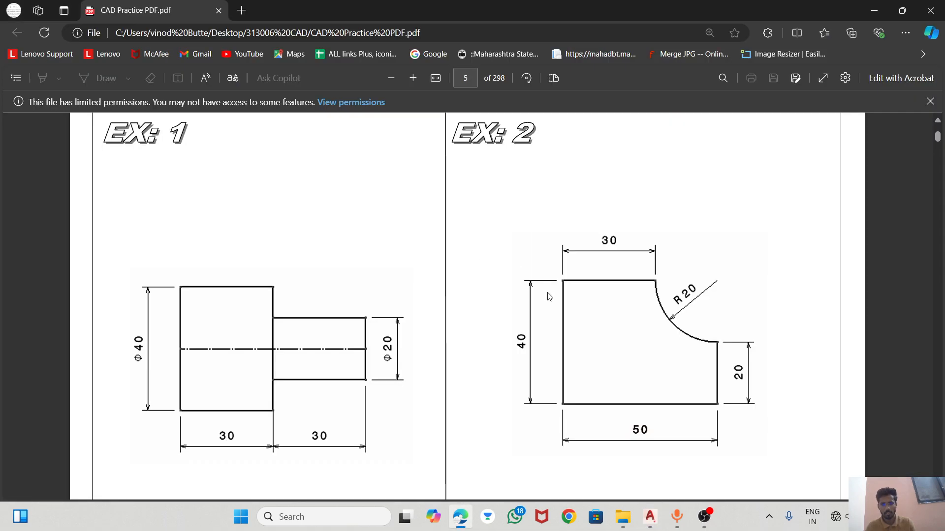
key(alt+Tab)
scroll(591, 241, up, 6)
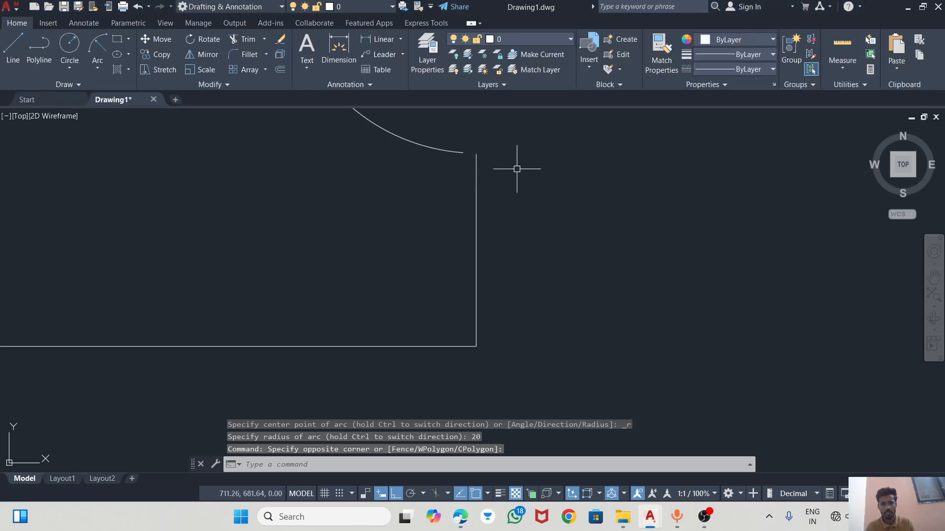
scroll(574, 182, down, 4)
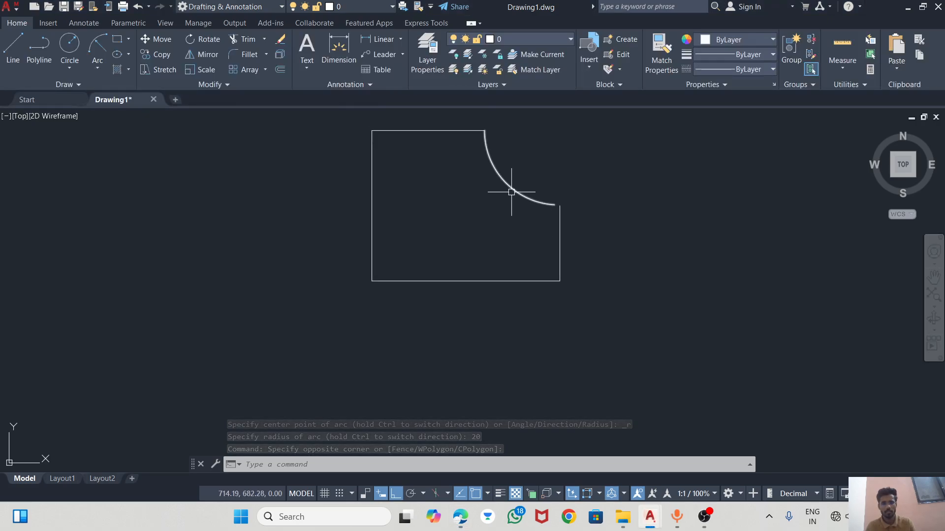
click(511, 192)
key(Delete)
Step: Draw a Start, End, Radius arc of radius 20 from the top line's right endpoint to the right edge's exact upper endpoint
click(94, 45)
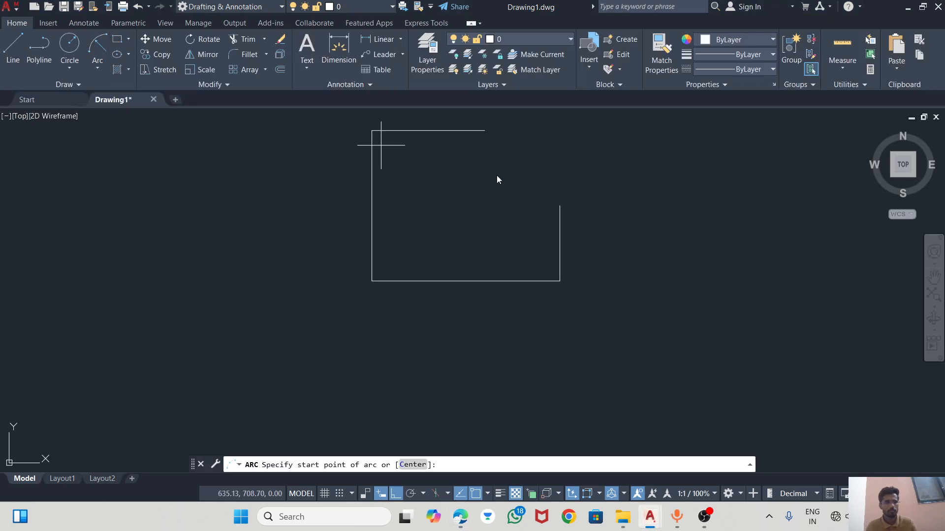
click(484, 131)
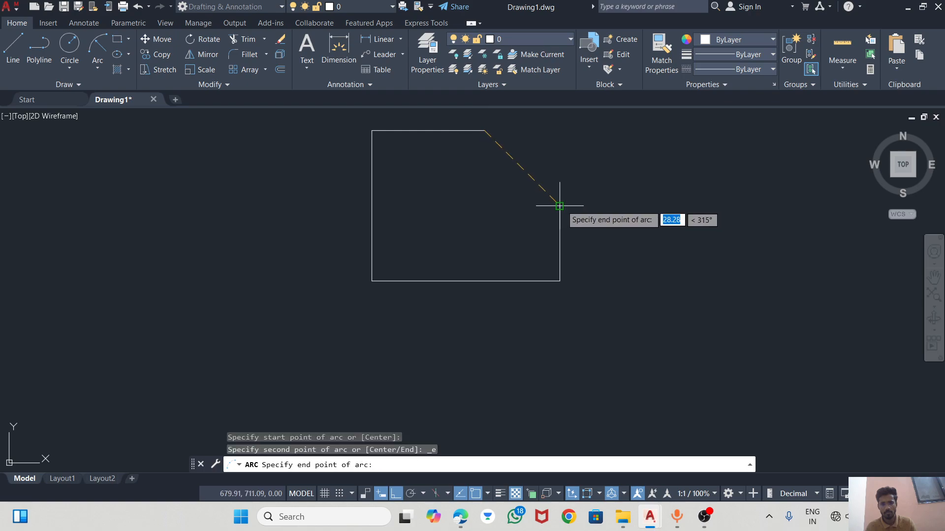
click(560, 206)
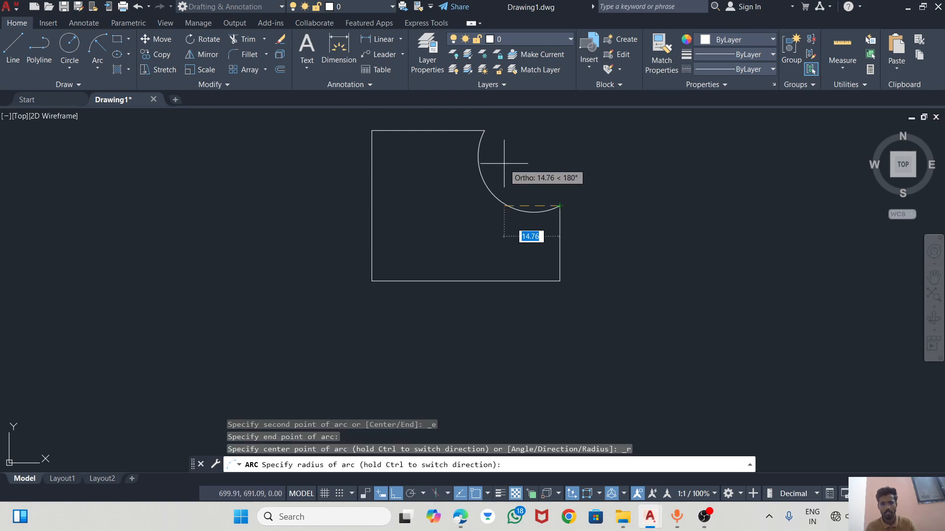
text(20)
key(Return)
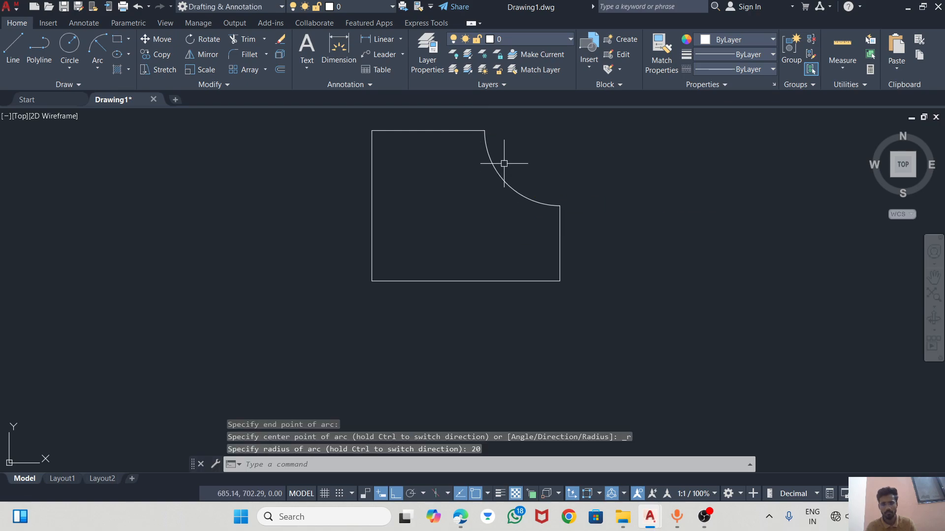
scroll(479, 315, down, 3)
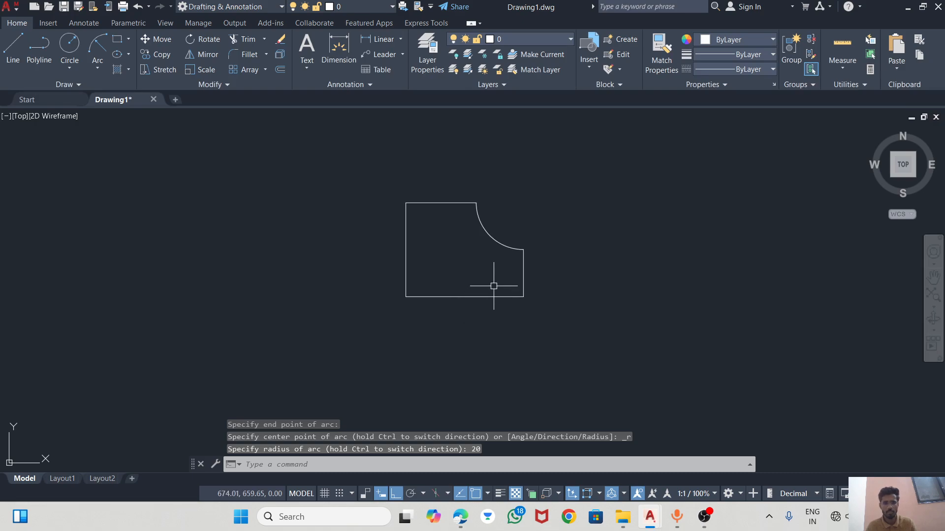
Step: Dimension the profile's left edge and top edge, placing both dimensions outside the shape
scroll(470, 264, up, 5)
scroll(402, 255, down, 2)
click(338, 49)
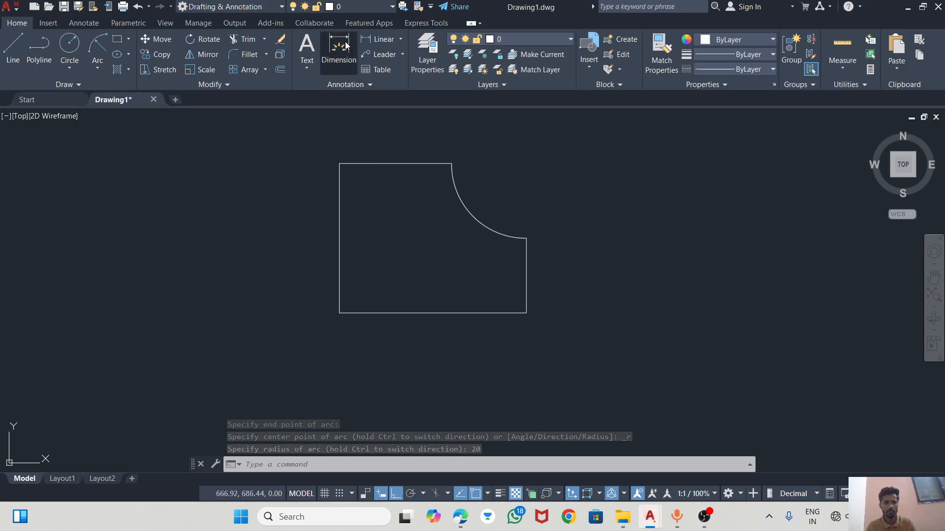
click(339, 214)
click(302, 212)
click(423, 164)
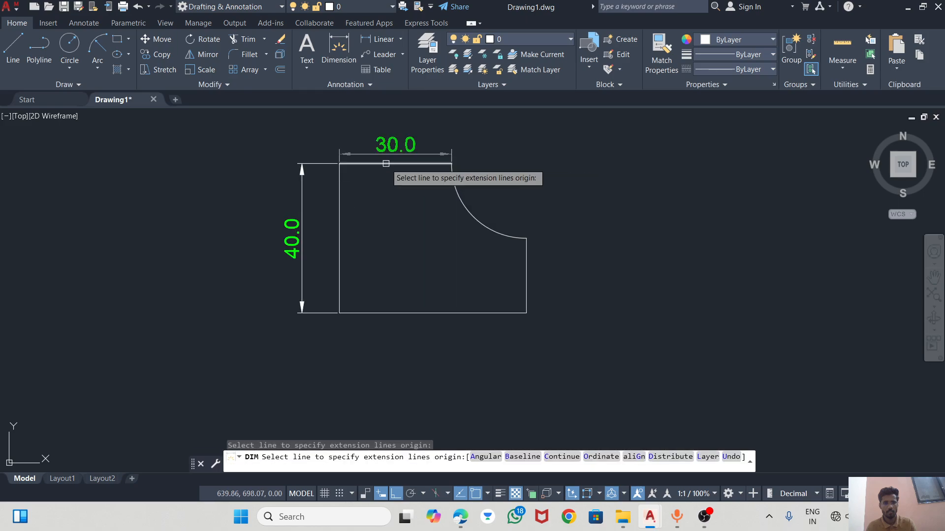
click(395, 136)
key(Return)
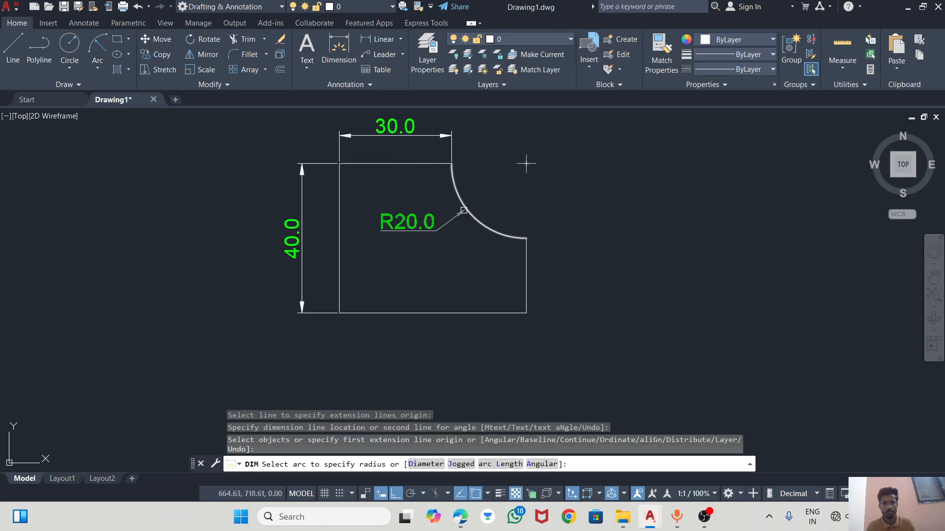
Step: Dimension the arc's radius and the right vertical edge, placing both dimensions outside the profile
click(474, 216)
click(507, 186)
click(526, 273)
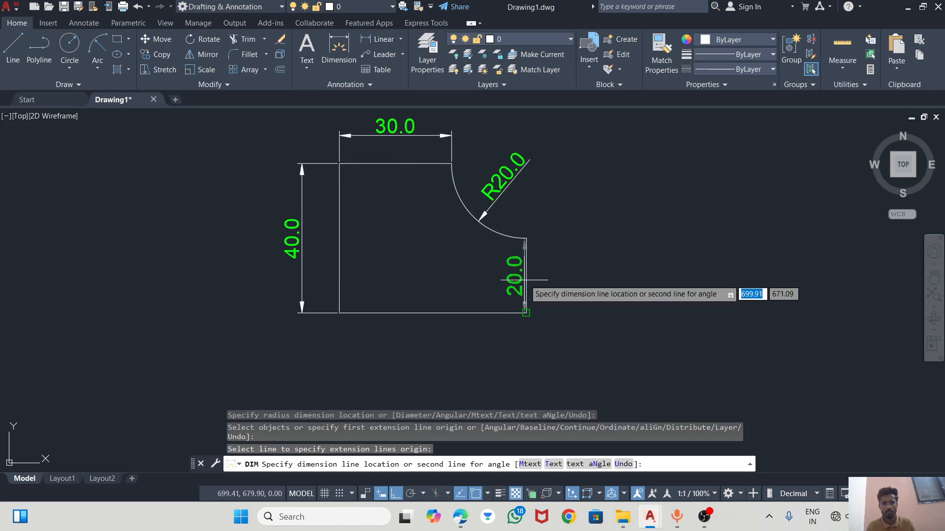
click(566, 293)
Step: Dimension the profile's base line below the shape and end the dimension command
click(433, 313)
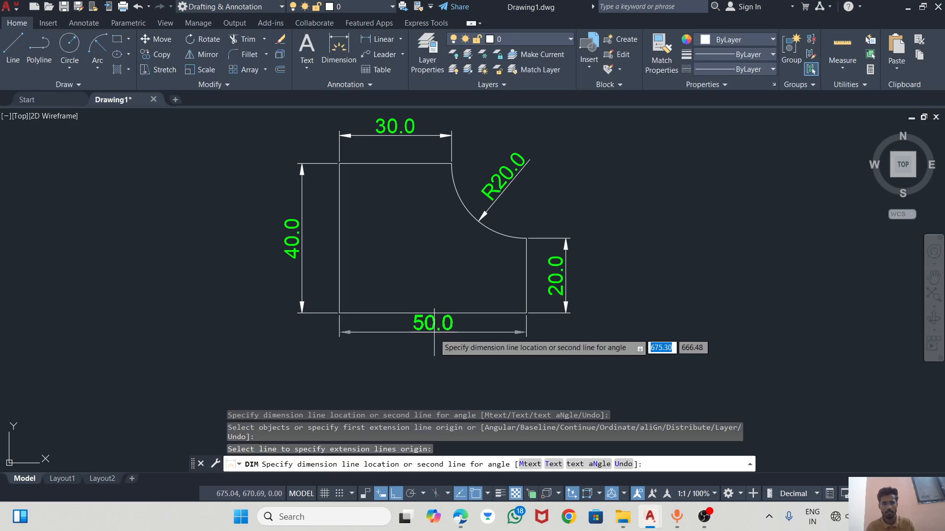
click(432, 350)
scroll(542, 295, down, 4)
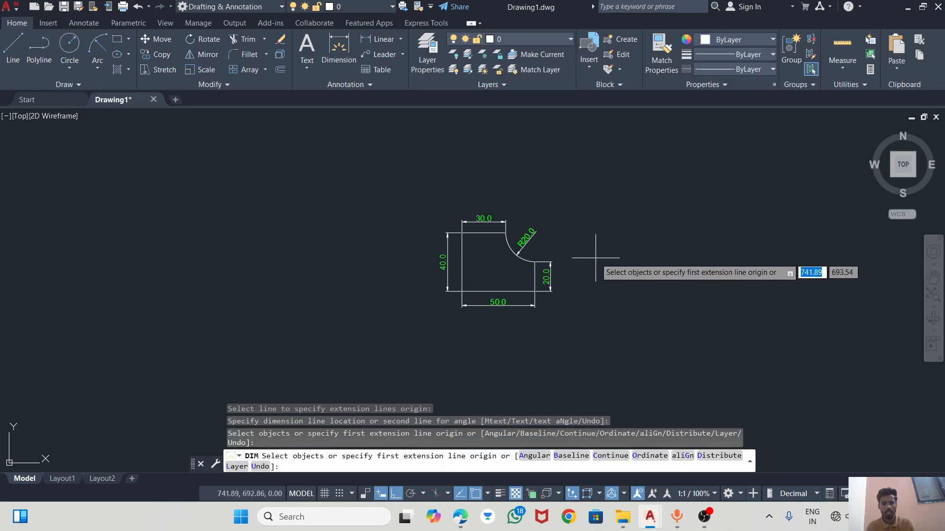
key(Return)
Step: Move the whole dimensioned profile by its lower-left corner to the free space beside the wrench with Ortho off, and re-enable Ortho
click(396, 199)
click(605, 334)
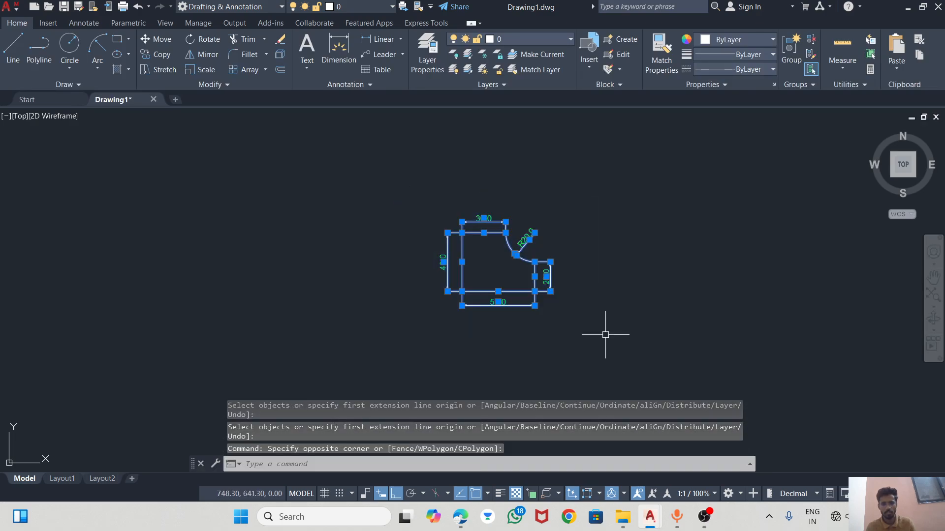
text(M)
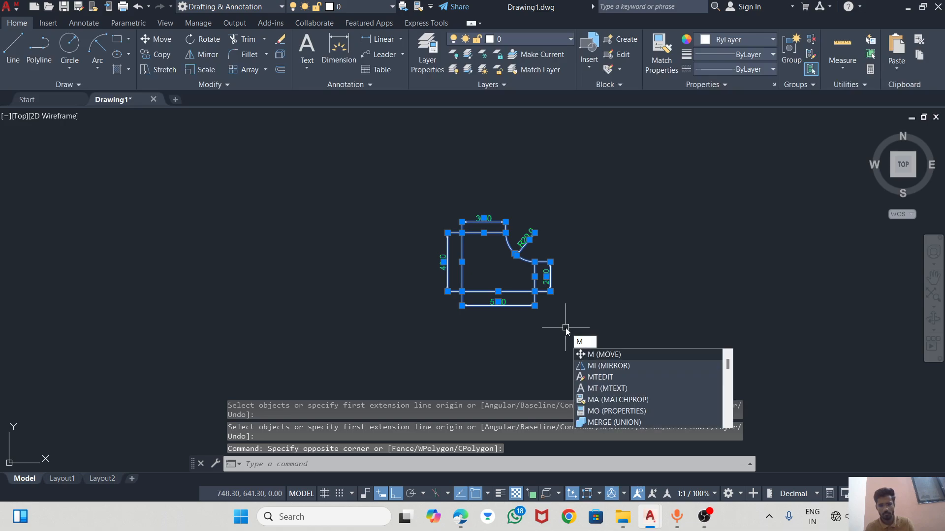
click(598, 356)
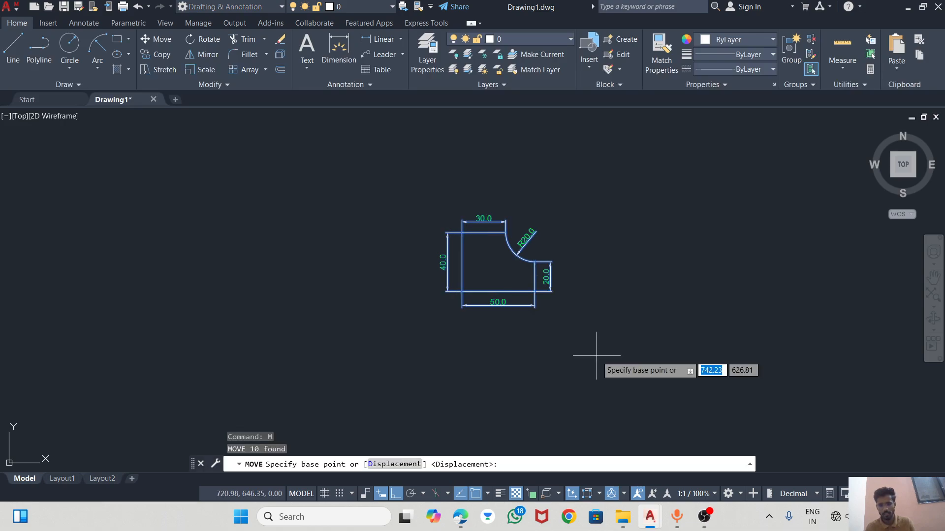
click(462, 291)
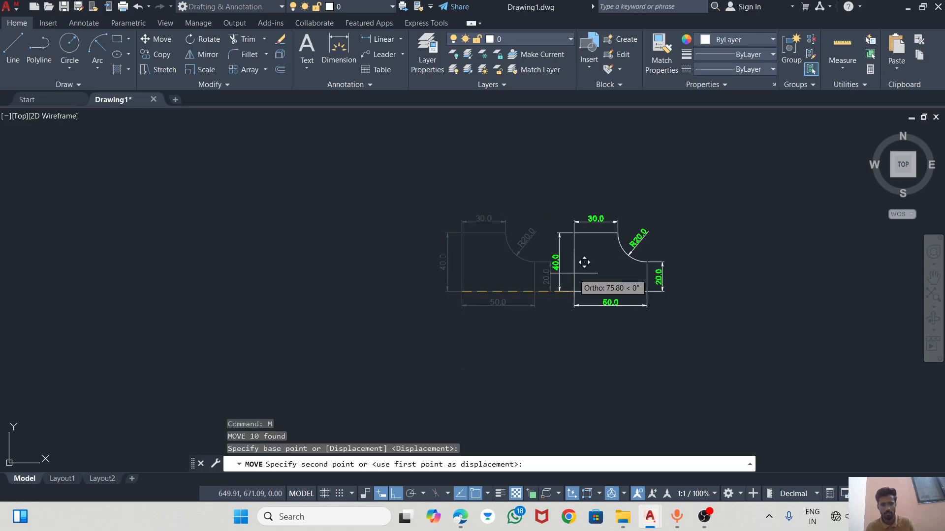
scroll(566, 275, down, 6)
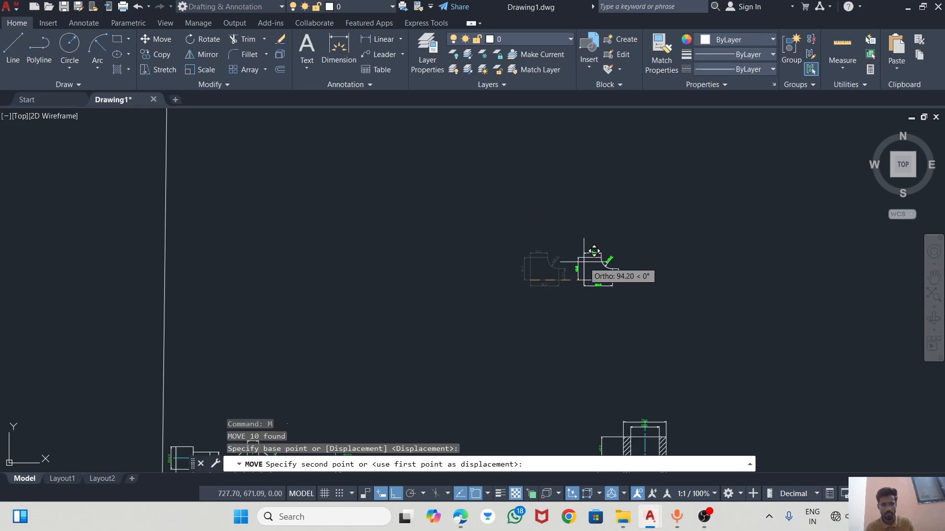
click(391, 499)
scroll(559, 242, down, 2)
scroll(506, 330, up, 5)
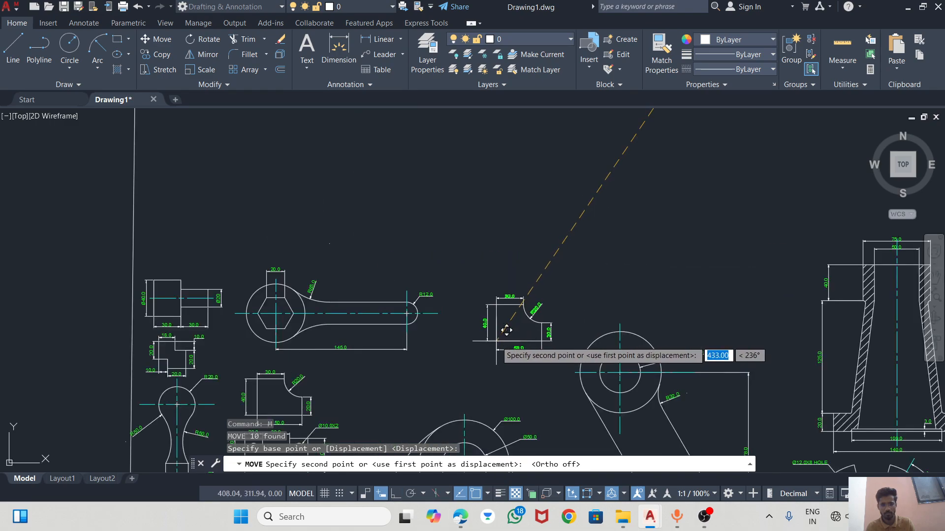
scroll(506, 330, up, 5)
click(466, 324)
scroll(443, 340, down, 3)
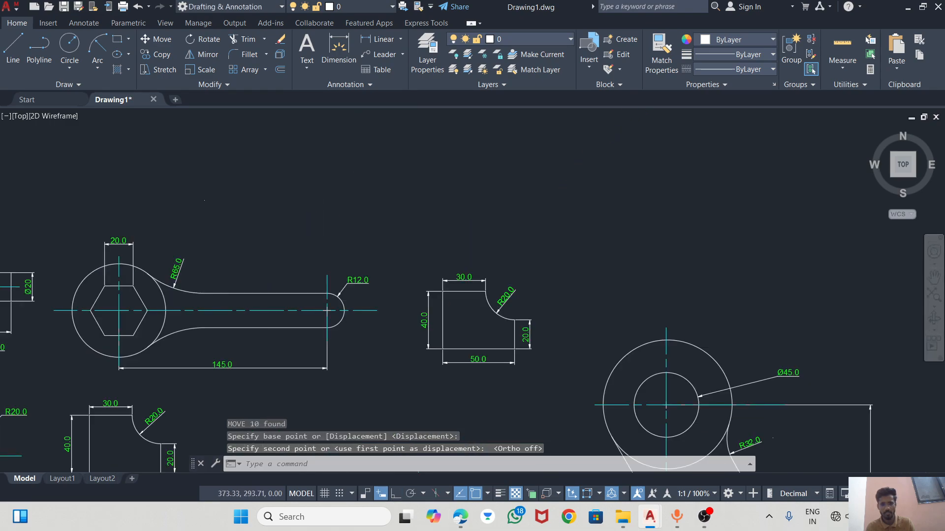
scroll(420, 380, down, 2)
click(396, 494)
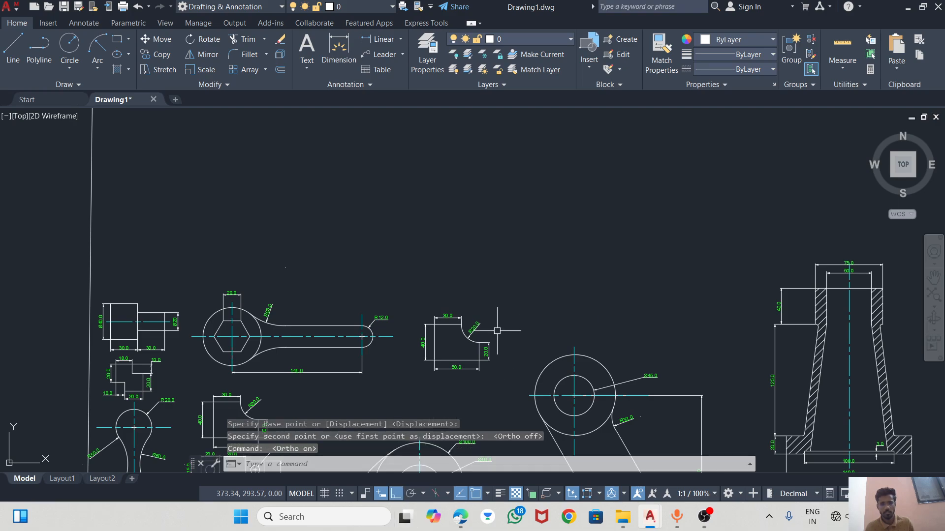
Step: Inspect the moved profile among the existing drawings and view the exercises on page 6 of the CAD Practice PDF
scroll(553, 317, down, 3)
scroll(556, 292, up, 2)
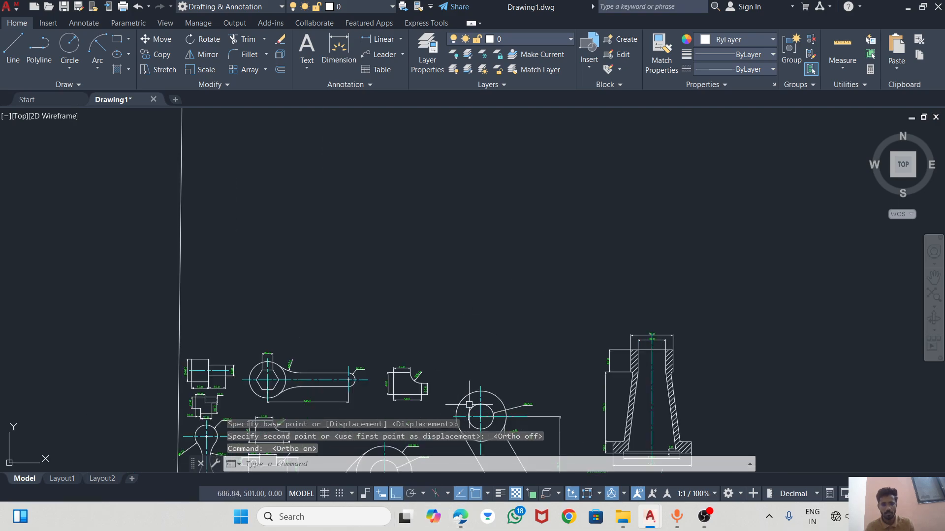
scroll(487, 276, down, 4)
scroll(456, 233, up, 9)
scroll(455, 234, up, 2)
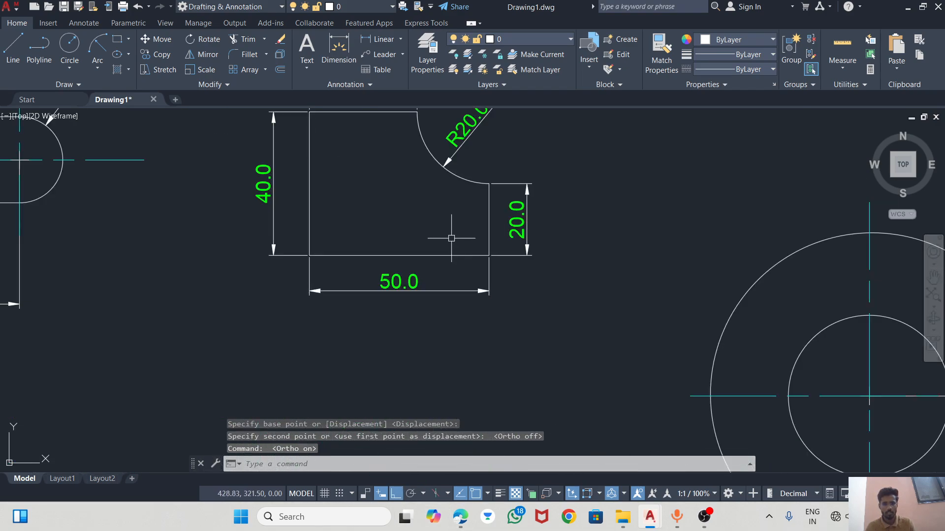
middle_drag(446, 278, 451, 359)
click(459, 517)
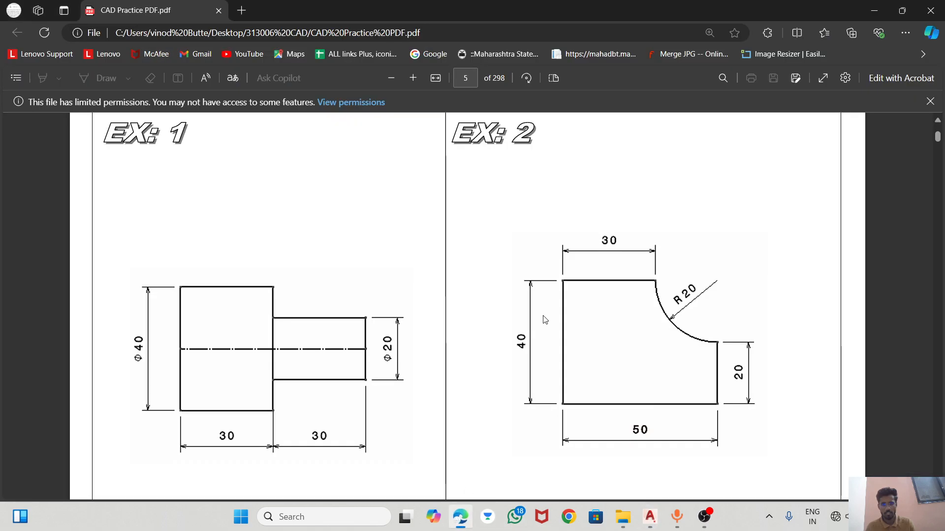
scroll(543, 278, down, 10)
scroll(545, 283, down, 3)
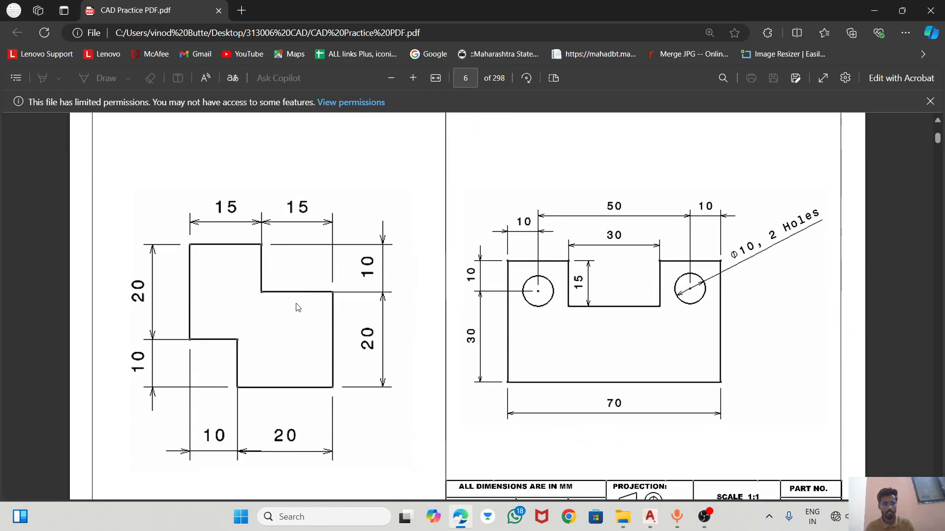
Step: Compare the page 6 exercises of the PDF with the drawings already present in AutoCAD
key(alt+Tab)
scroll(470, 279, down, 5)
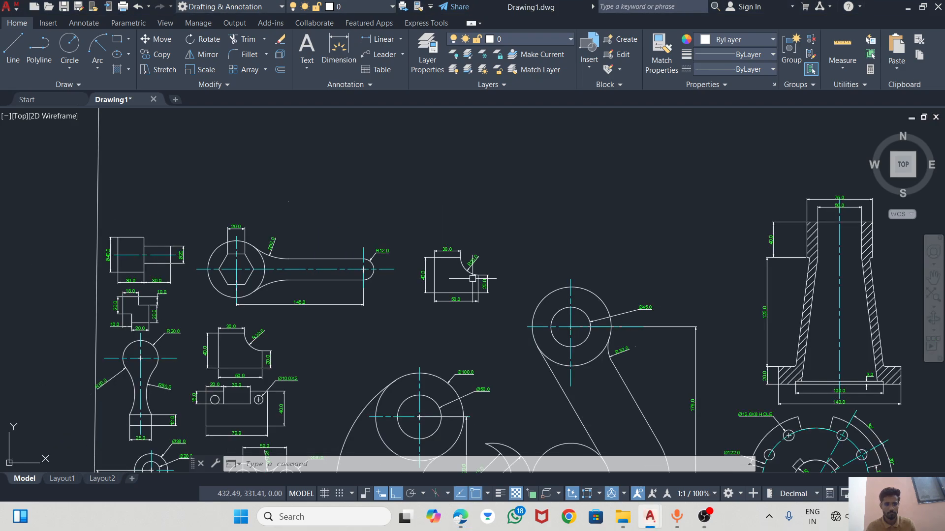
mouse_move(364, 246)
middle_down()
mouse_move(412, 216)
mouse_move(335, 268)
mouse_move(397, 270)
mouse_move(335, 302)
middle_up()
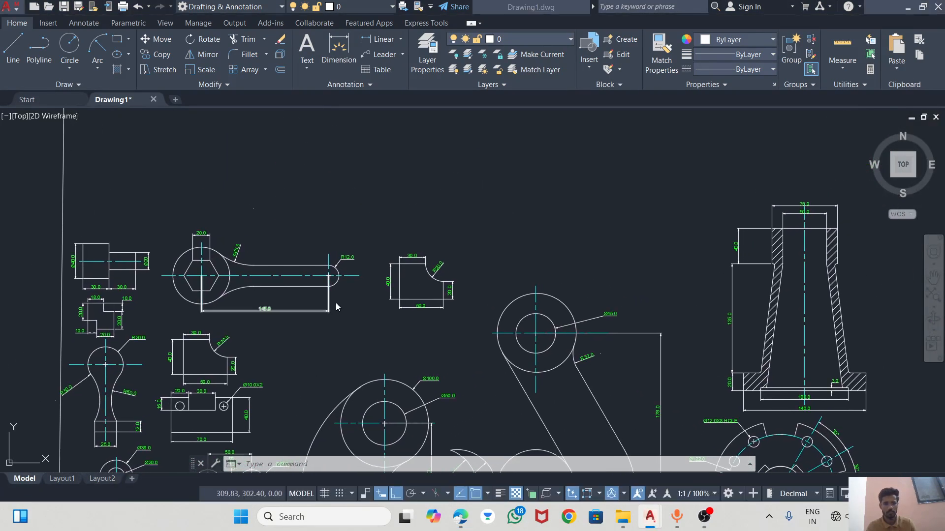
key(alt+Tab)
scroll(571, 267, down, 1)
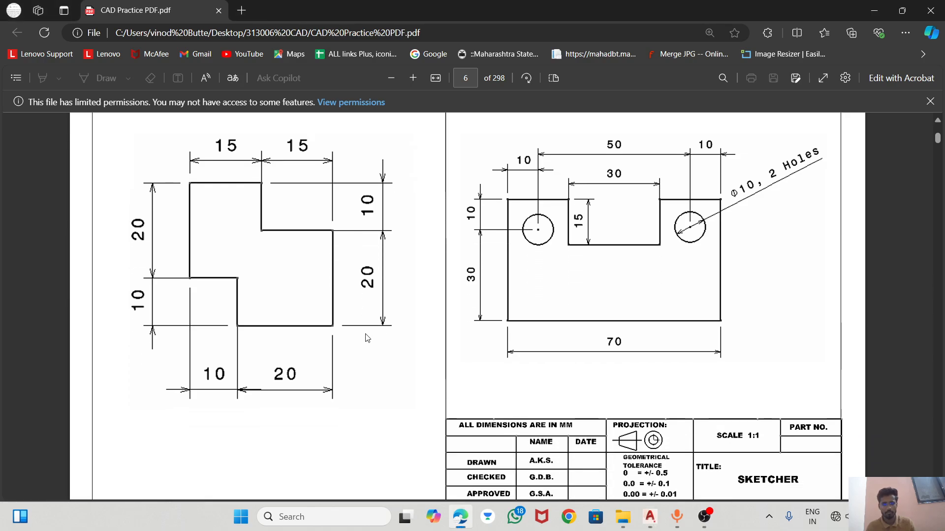
key(alt+Tab)
scroll(368, 330, down, 2)
scroll(339, 369, up, 2)
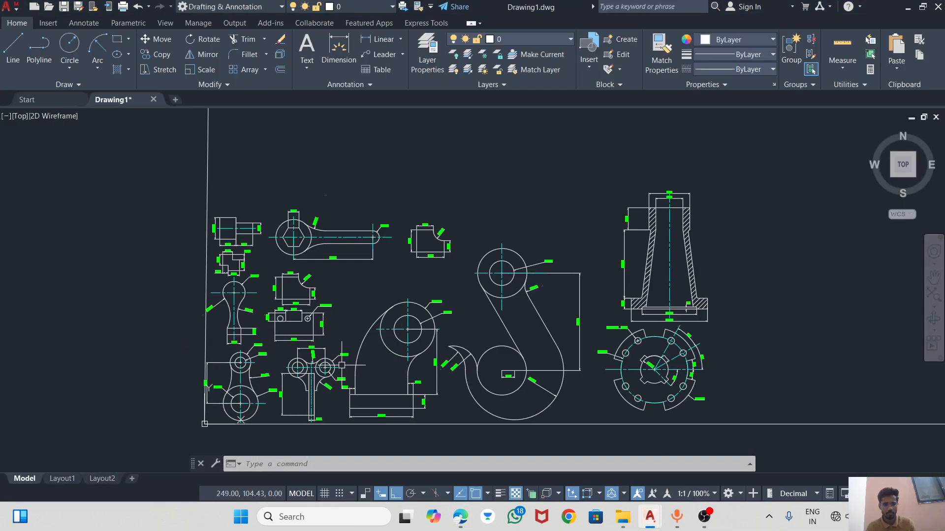
Step: Switch to the CAD Practice PDF and examine exercises EX: 5 and EX: 6 on page 7
key(alt+Tab)
scroll(482, 286, down, 6)
scroll(342, 364, down, 3)
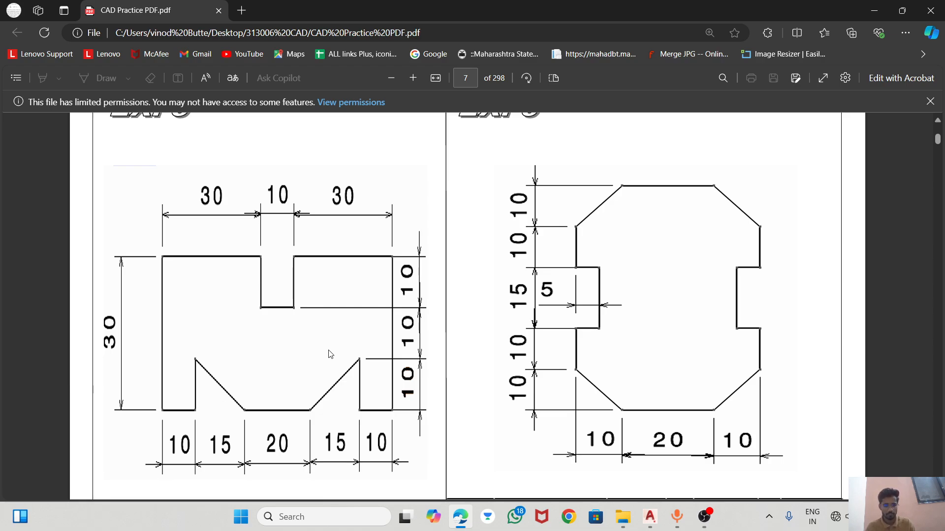
scroll(353, 297, up, 1)
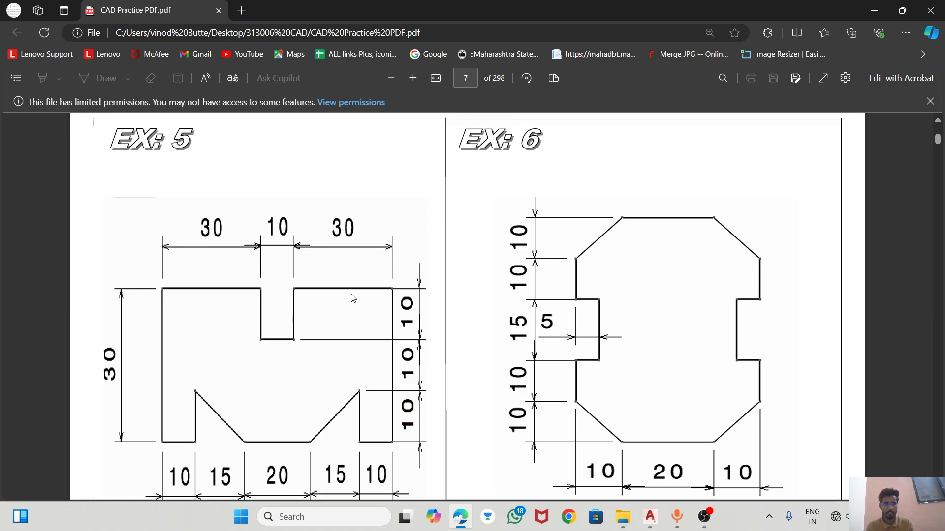
scroll(352, 298, down, 1)
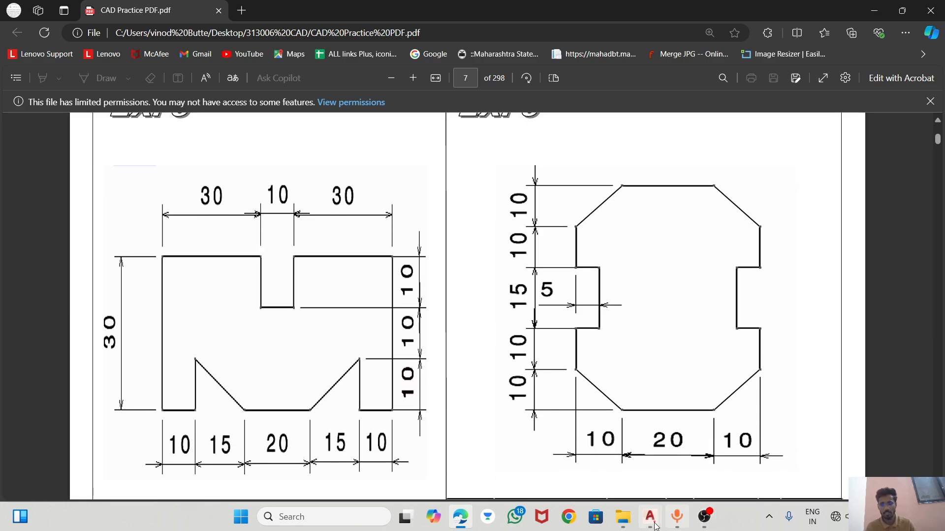
Step: In AutoCAD, draw EX: 5's left edge 30 mm downward and its first bottom segment 10 mm rightward, above the existing drawings
mouse_move(649, 516)
click(685, 450)
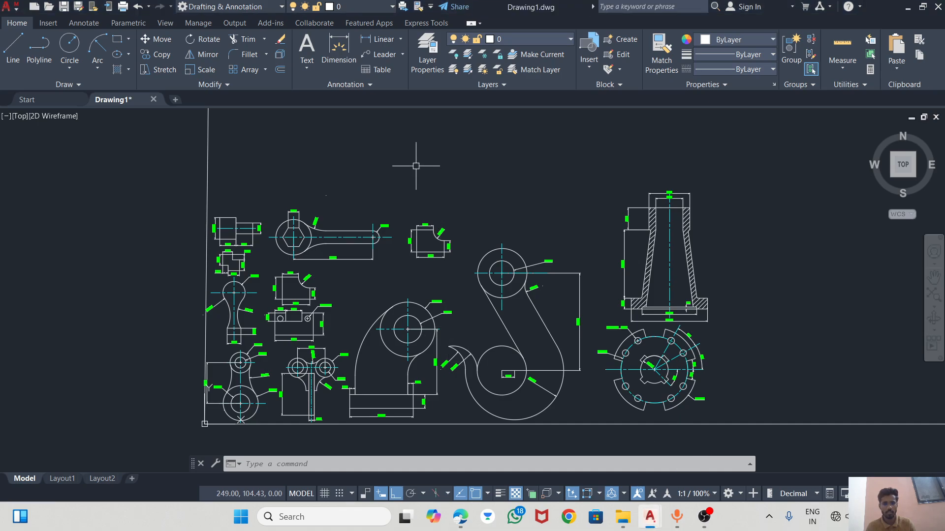
middle_drag(538, 162, 391, 272)
middle_drag(464, 233, 498, 286)
click(12, 48)
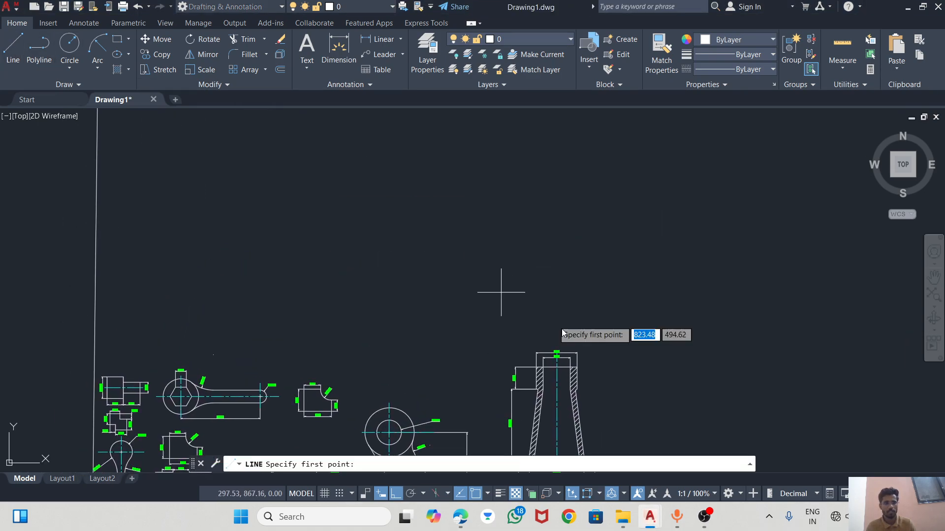
key(alt+Tab)
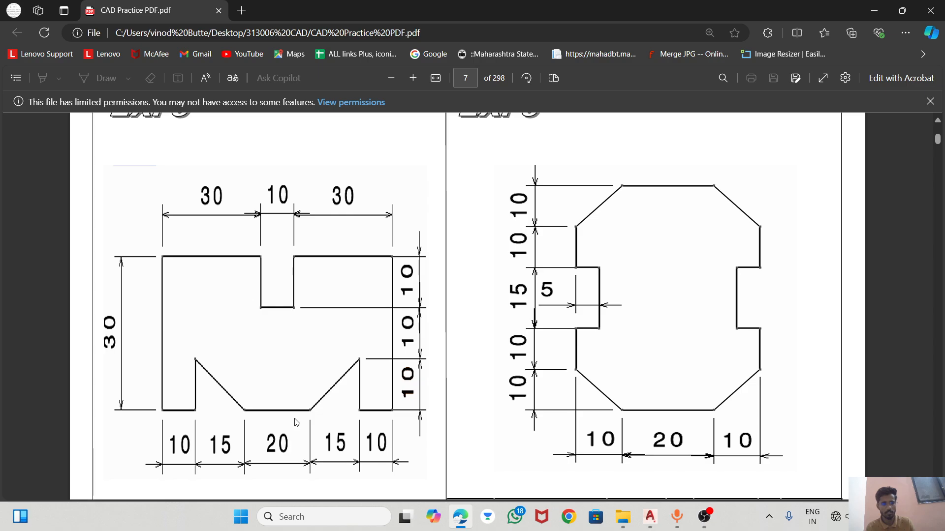
key(alt+Tab)
key(alt+Tab)
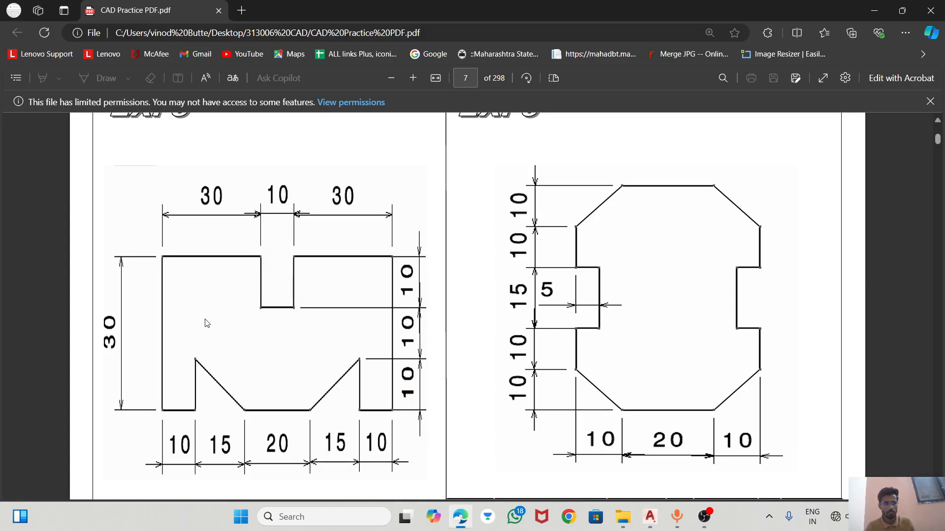
key(alt+Tab)
click(470, 174)
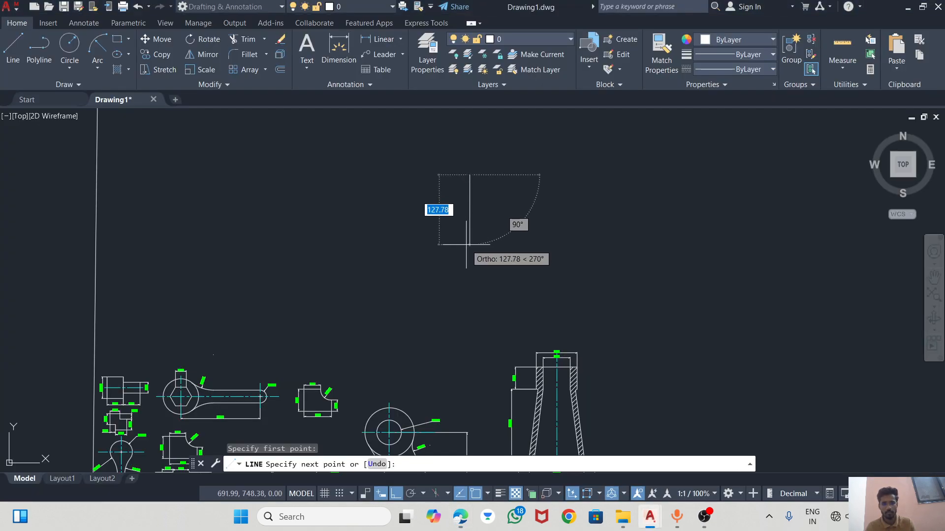
key(alt+Tab)
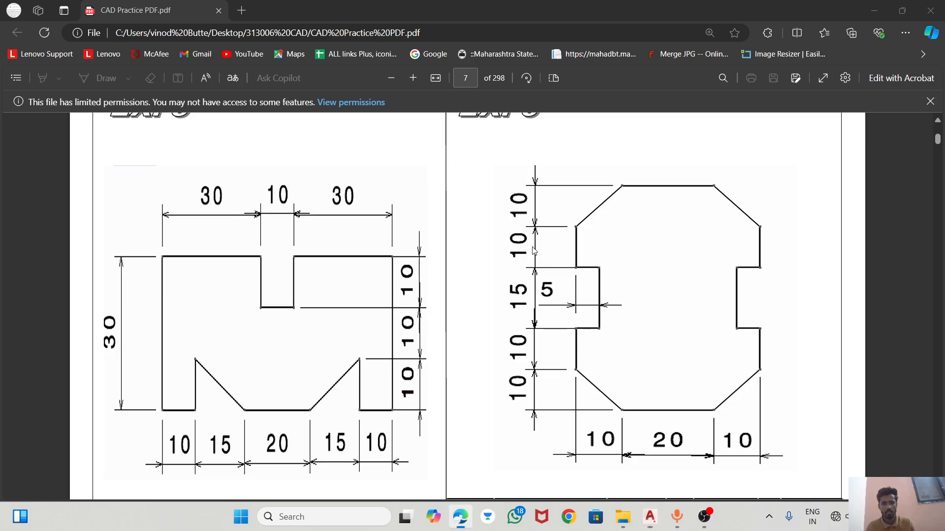
key(alt+Tab)
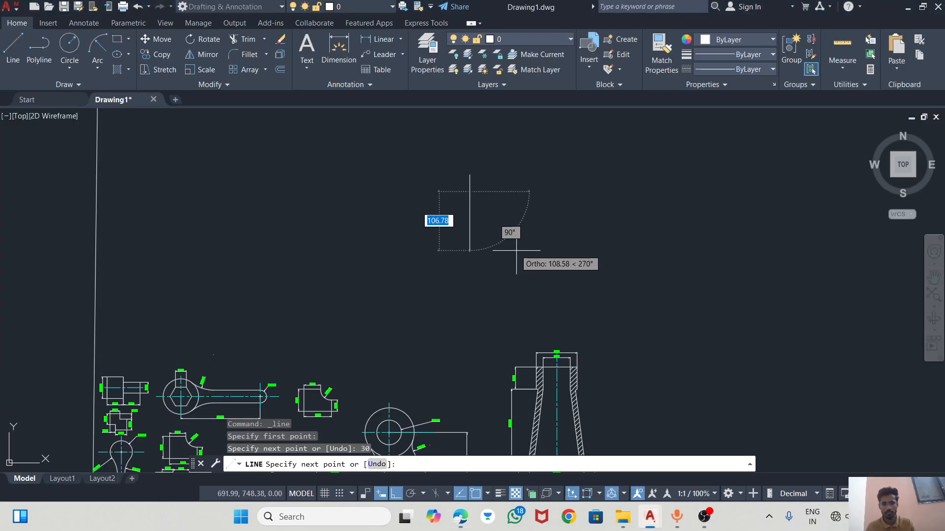
text(10)
key(Return)
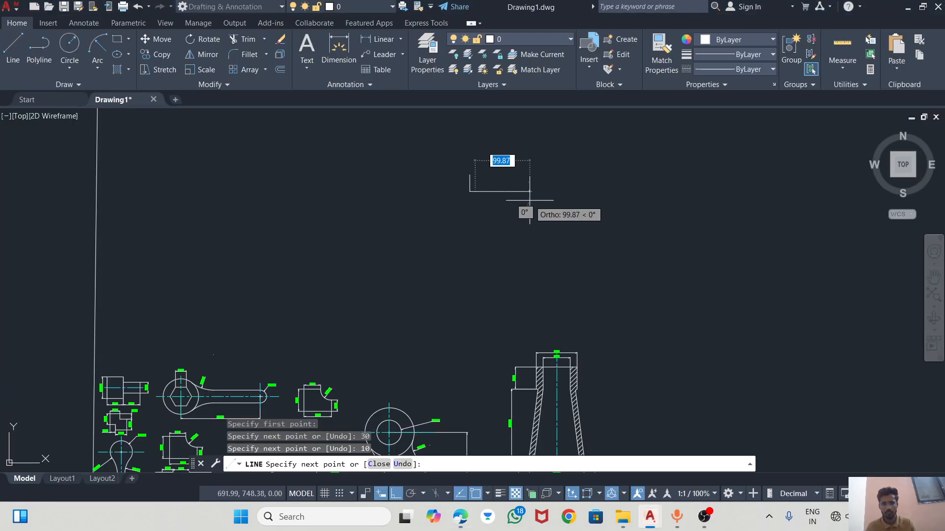
Step: Draw a 10 mm vertical segment upward from the end of the 10 mm bottom segment, checking EX: 5 in the PDF
scroll(530, 200, up, 10)
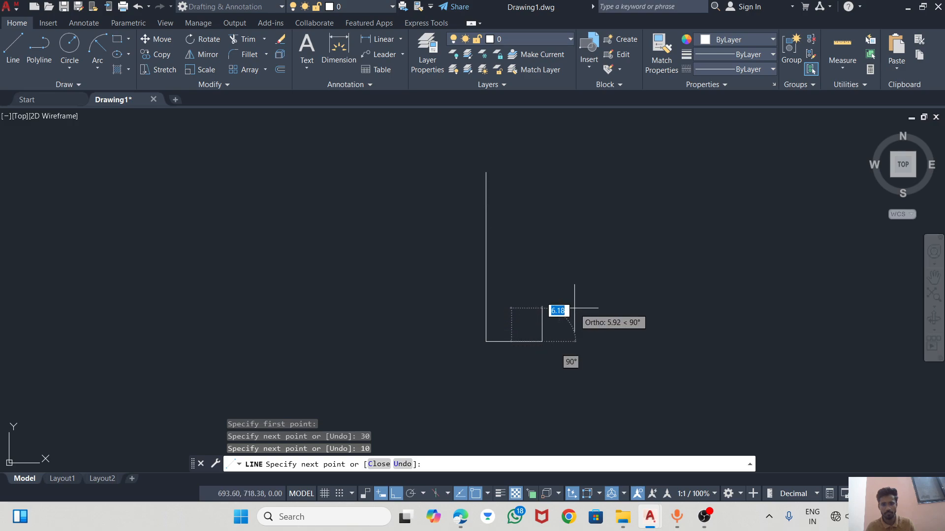
key(alt+Tab)
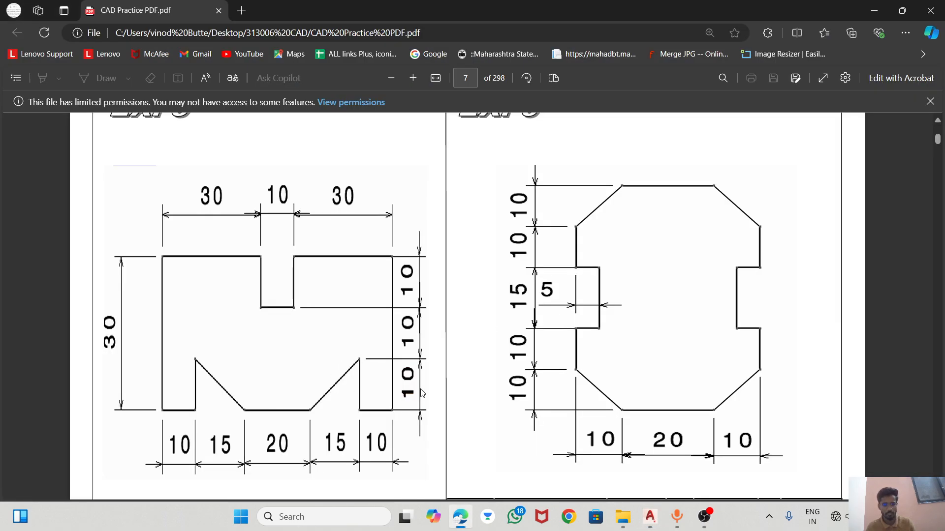
key(alt+Tab)
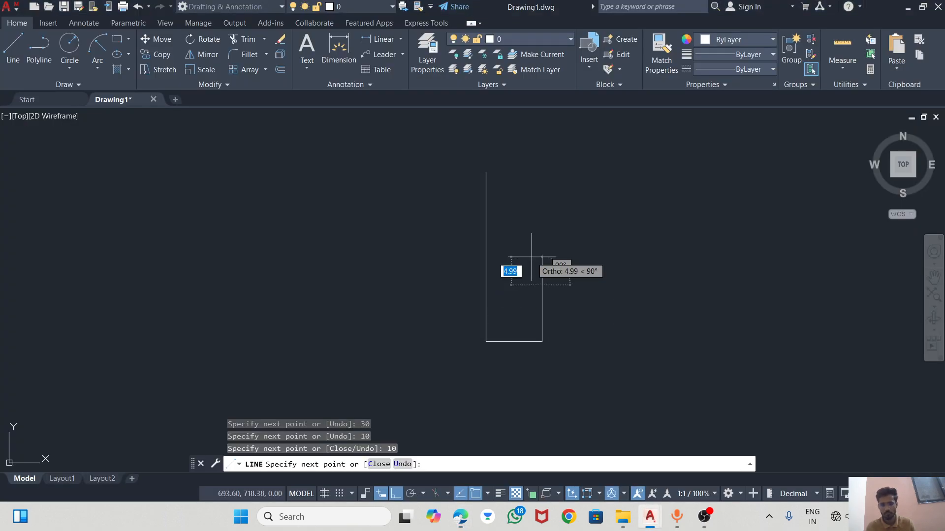
key(alt+Tab)
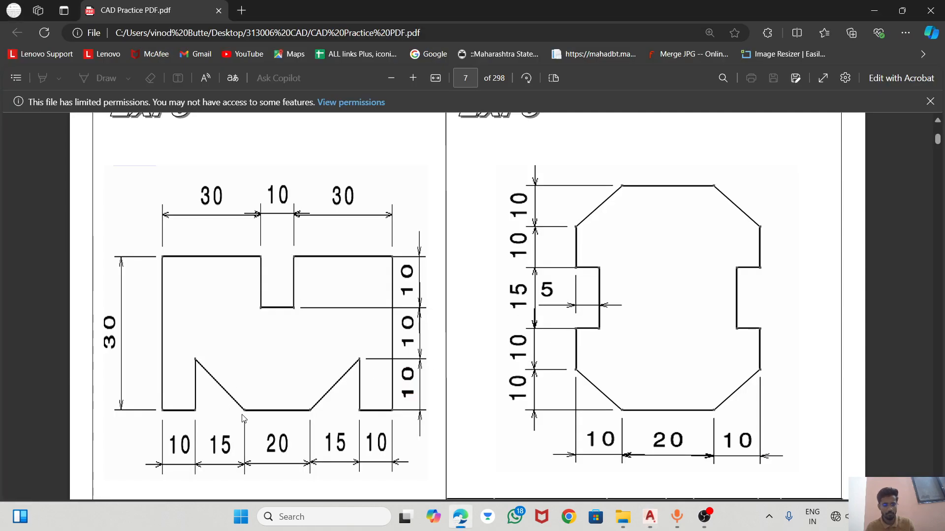
key(alt+Tab)
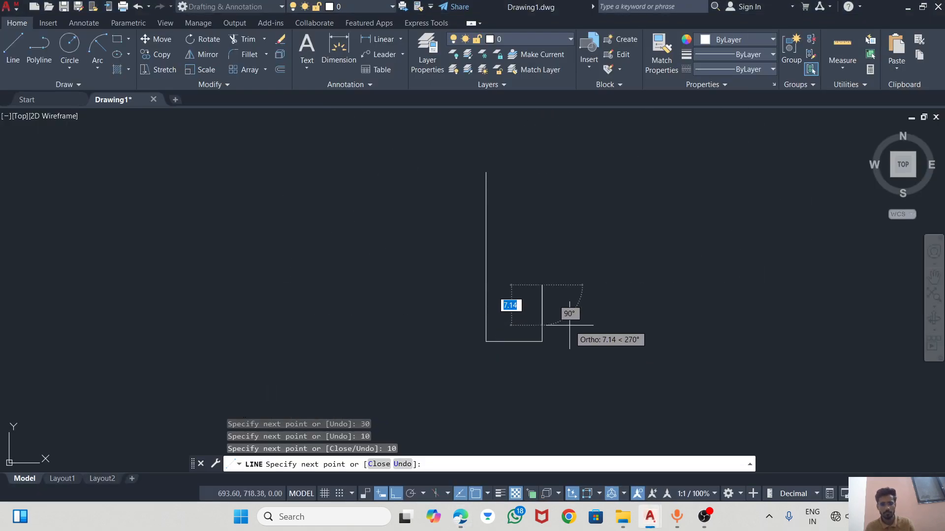
key(Escape)
click(13, 49)
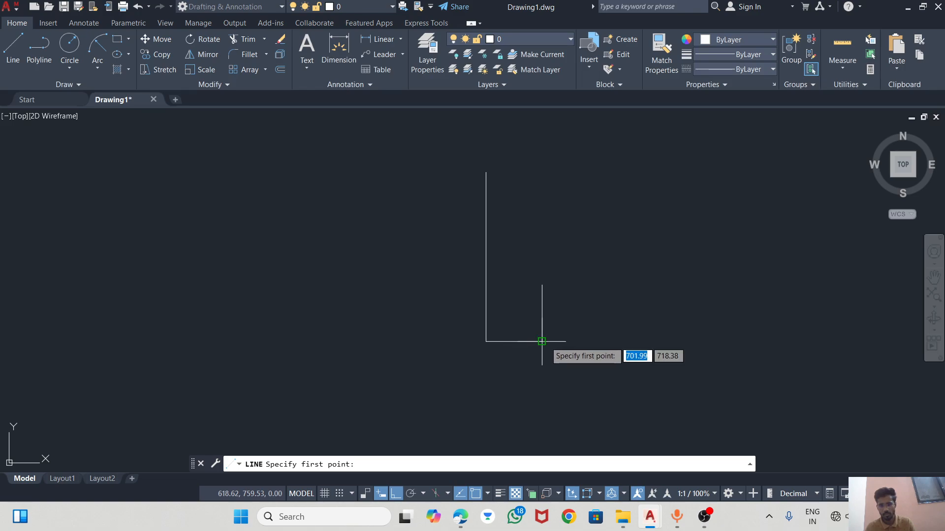
text(15)
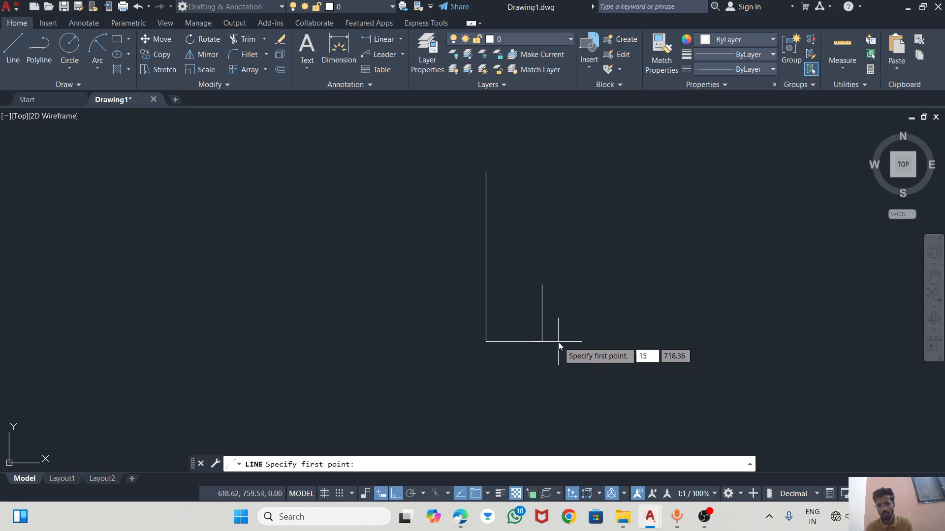
key(Return)
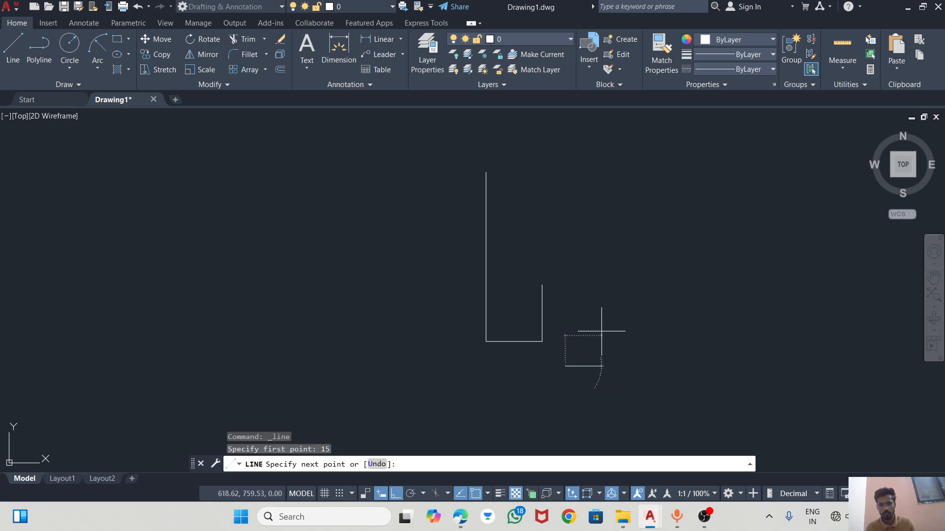
key(Escape)
Step: With Ortho off, draw a sloped line from 15 mm right of the 10 mm vertical's foot up to its top end
click(13, 47)
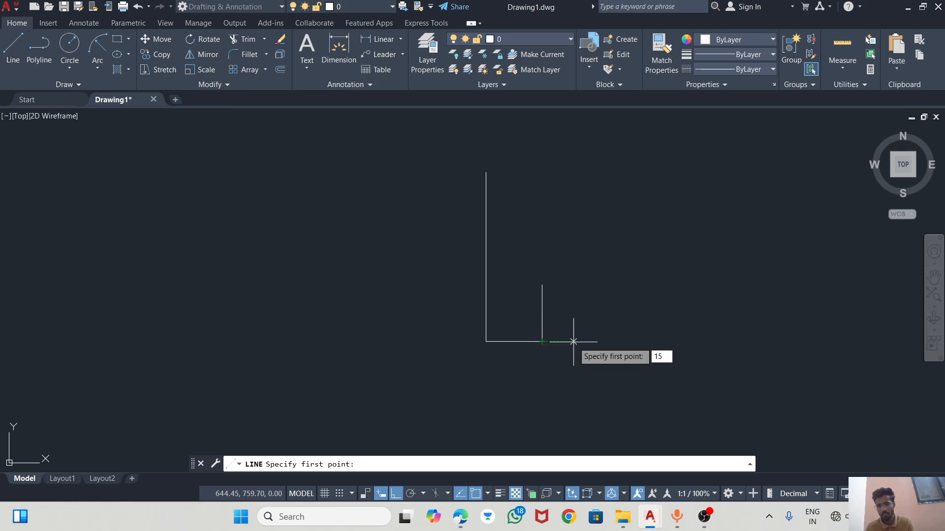
text(15)
key(Return)
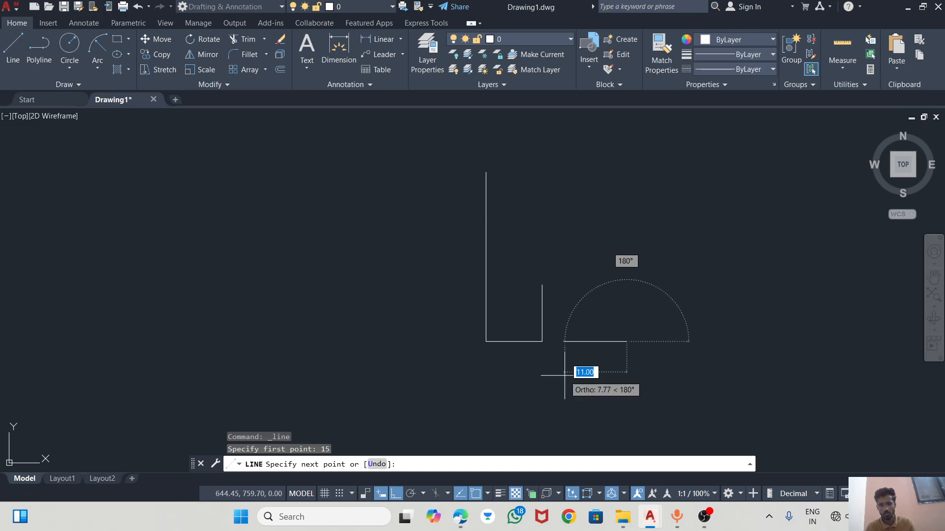
click(398, 493)
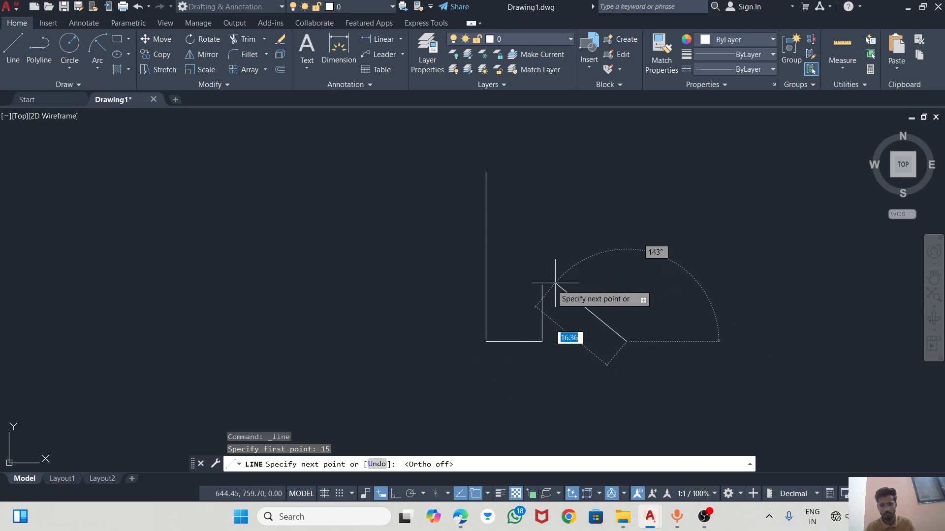
key(Escape)
key(Escape)
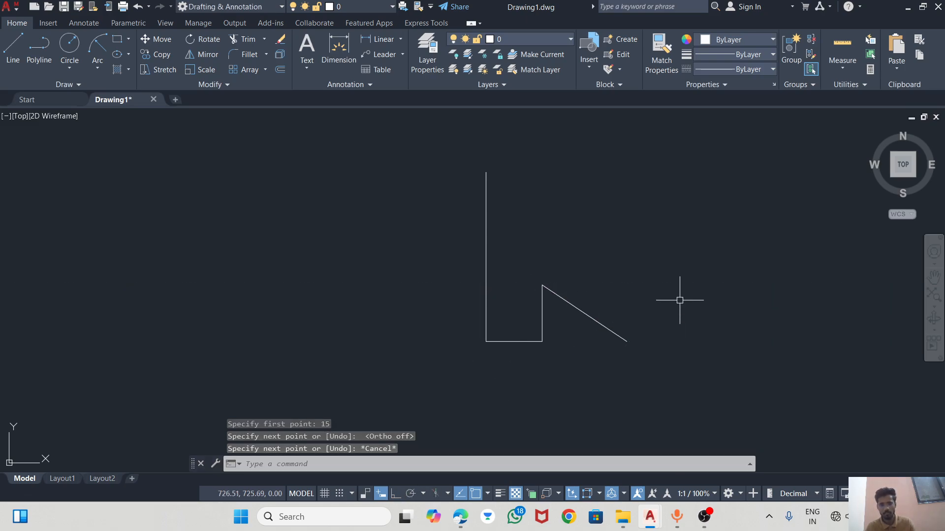
Step: Compare the profile with EX: 5 in the PDF and check the sloped line's horizontal run with a temporary dimension
key(alt+Tab)
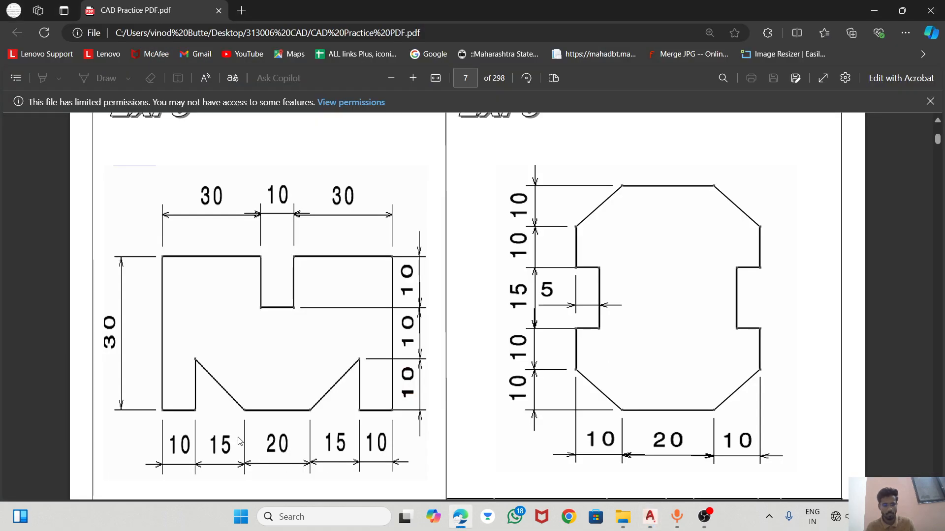
key(alt+Tab)
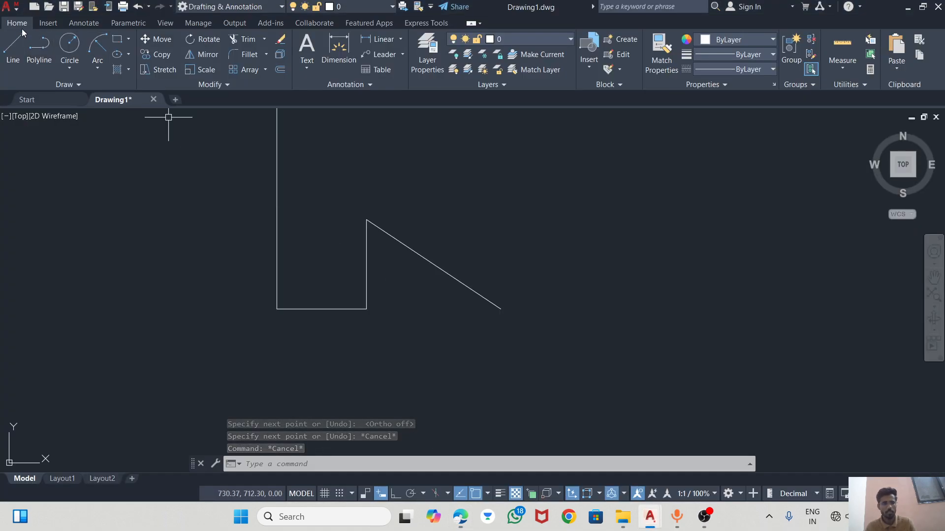
click(15, 43)
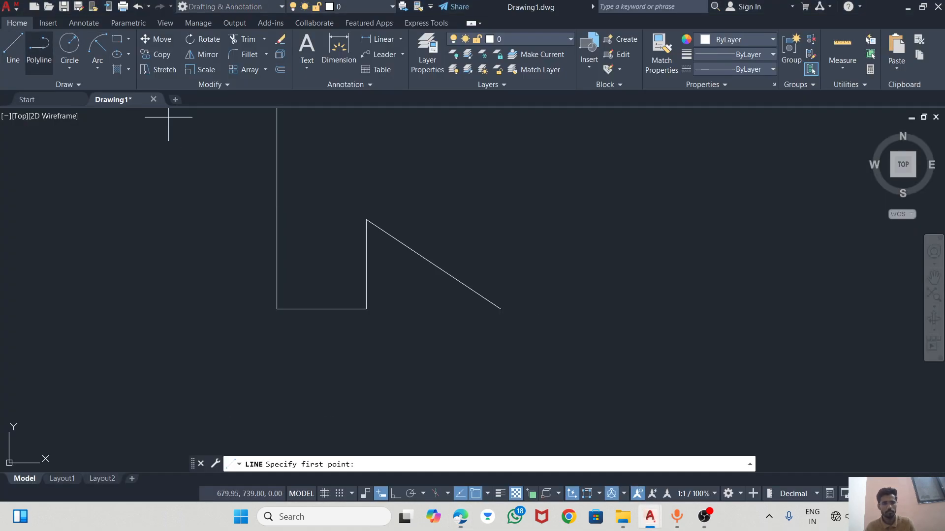
click(500, 309)
key(Escape)
key(Escape)
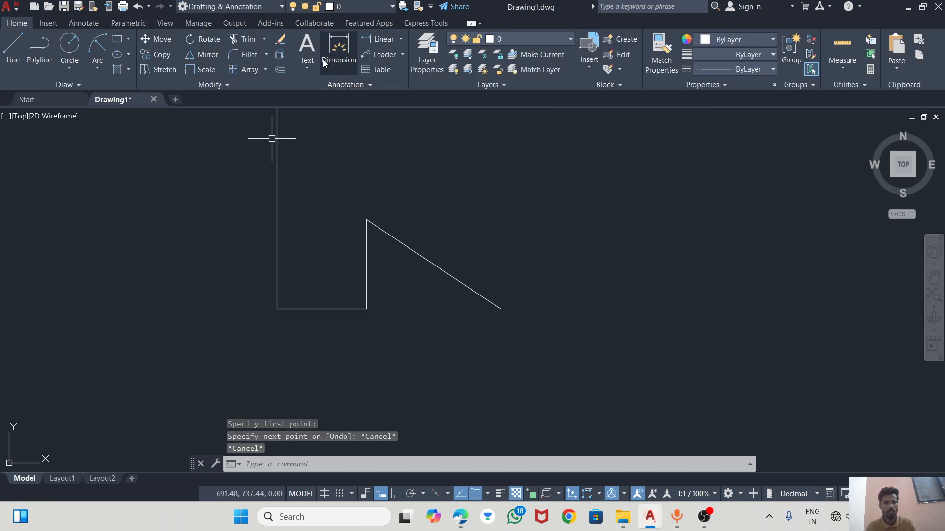
click(347, 50)
click(500, 309)
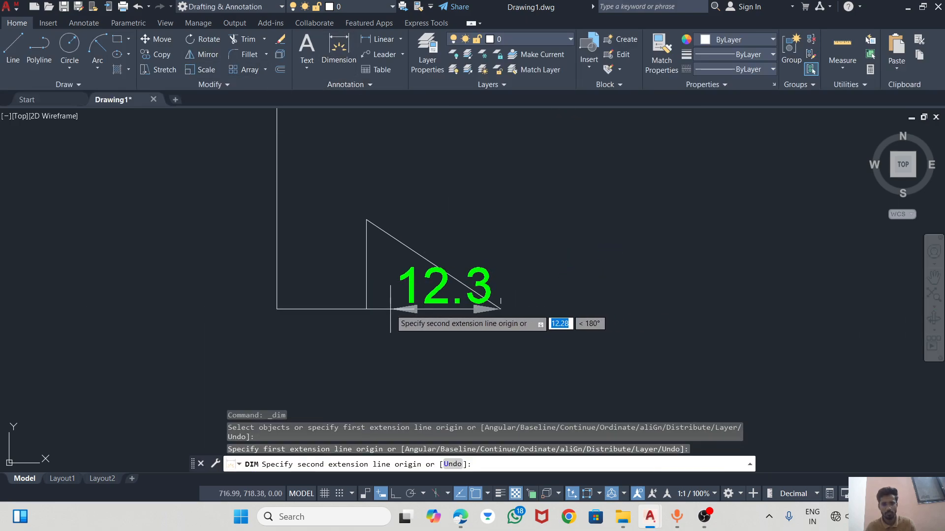
key(Escape)
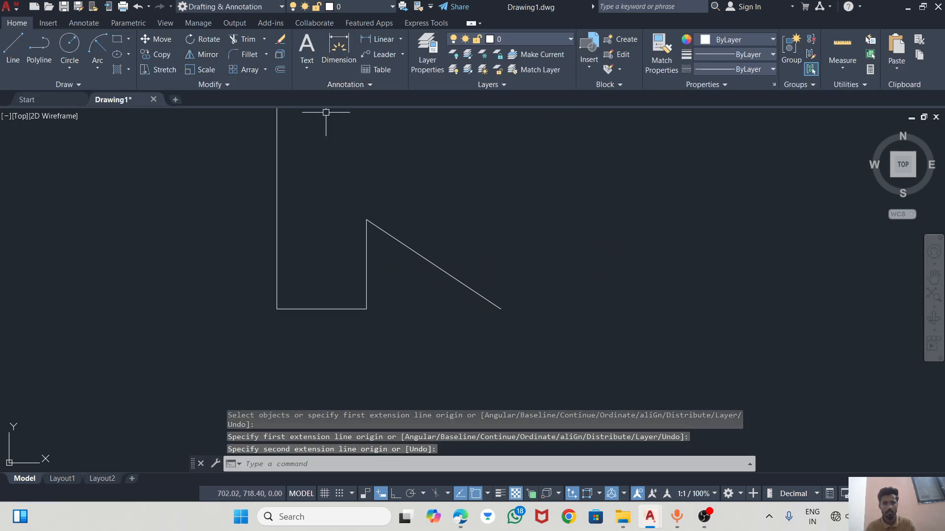
Step: With Ortho on, draw a 20 mm horizontal segment rightward from the sloped line's lower end
click(24, 45)
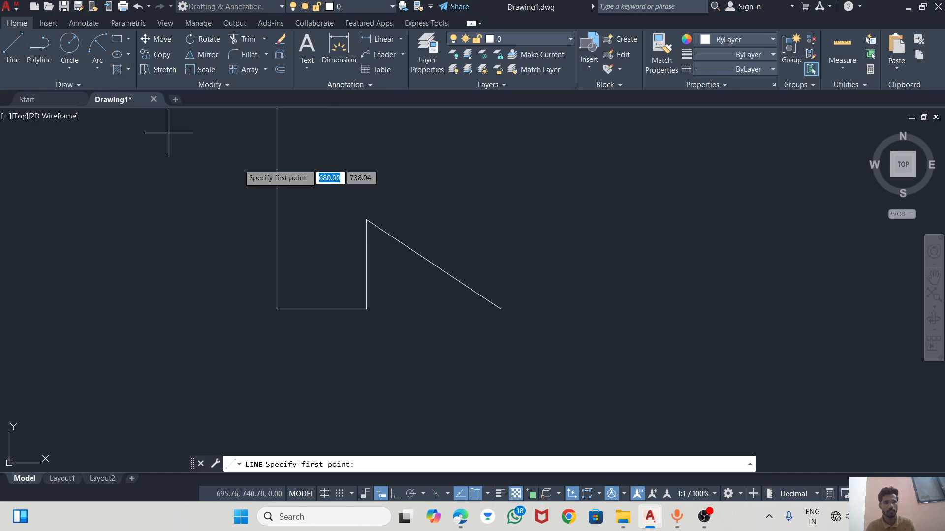
click(500, 309)
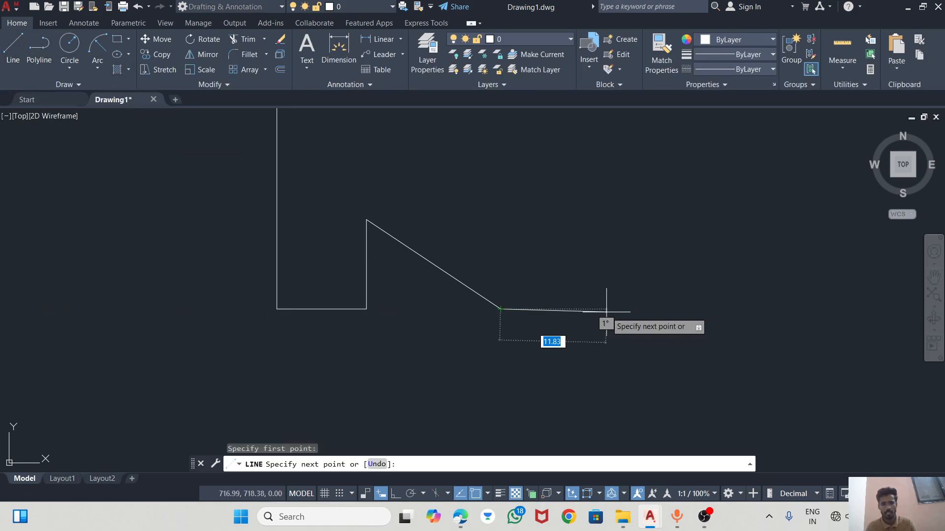
click(396, 494)
text(20)
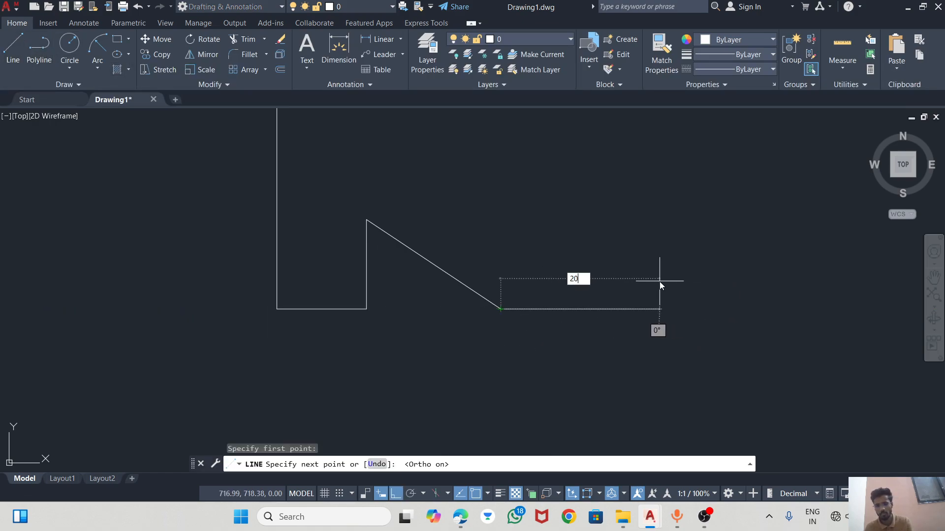
key(Return)
Step: Consult EX: 5 in the PDF for the dimensions of the second slope, then return to AutoCAD and end the line
click(460, 517)
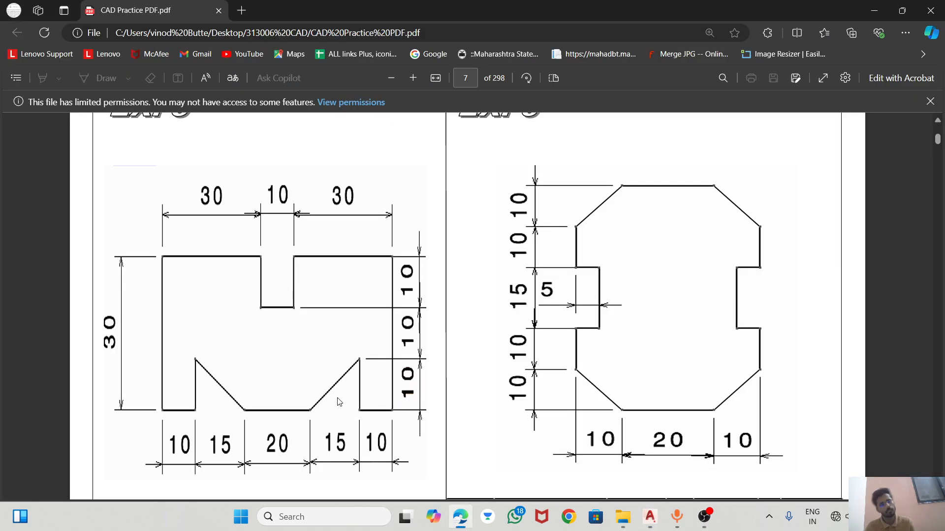
key(alt+Tab)
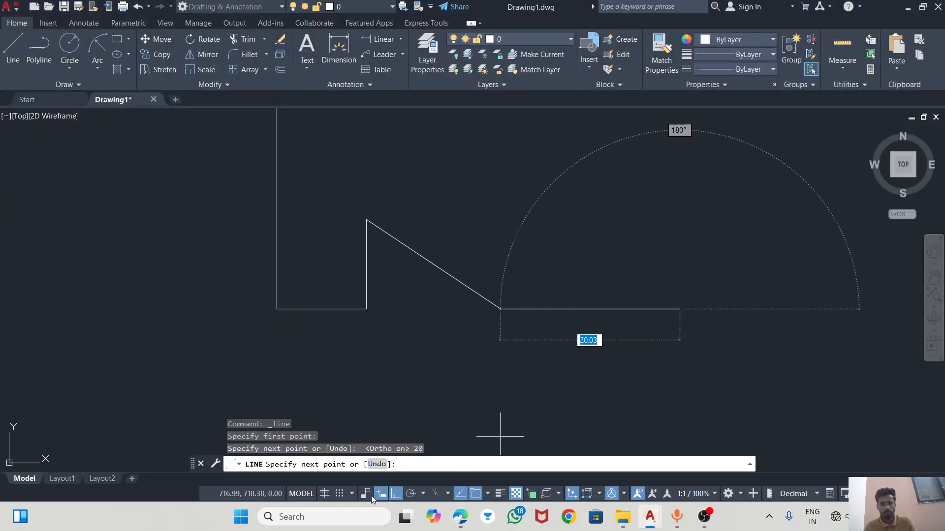
click(396, 494)
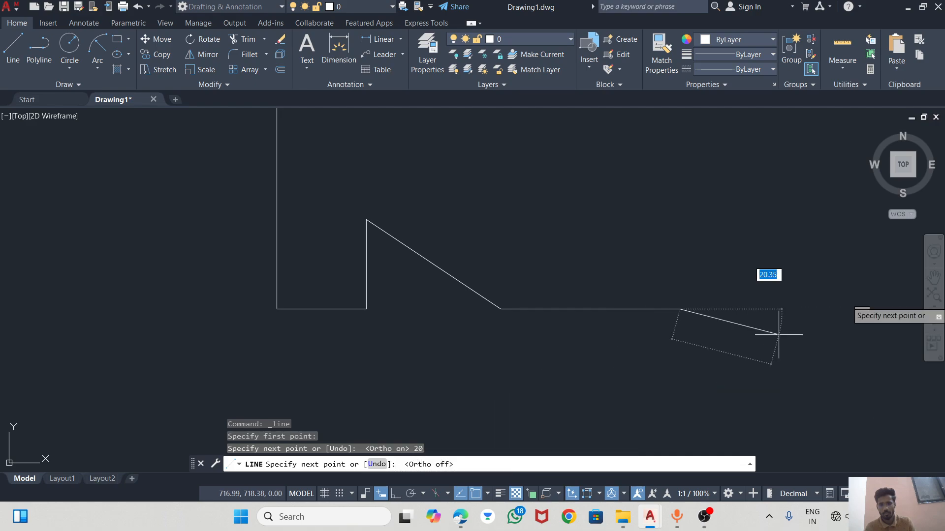
key(alt+Tab)
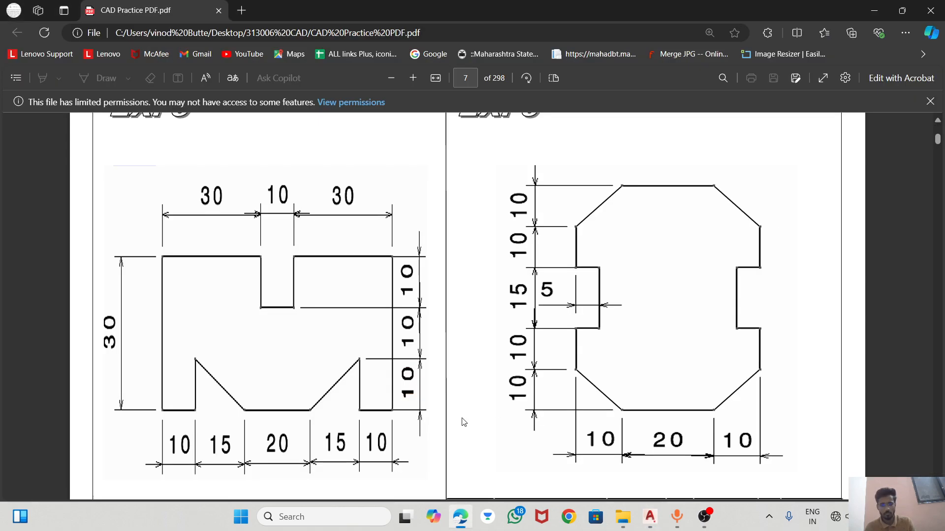
key(alt+Tab)
key(Escape)
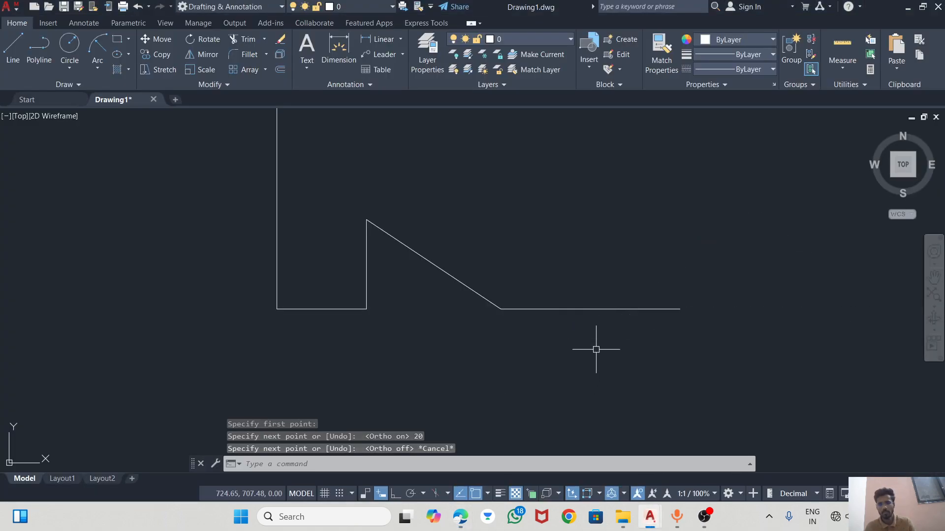
Step: Draw a 10 mm vertical upward starting 15 mm right of the 20 mm segment, and slope a line from its top to that segment's end
click(12, 46)
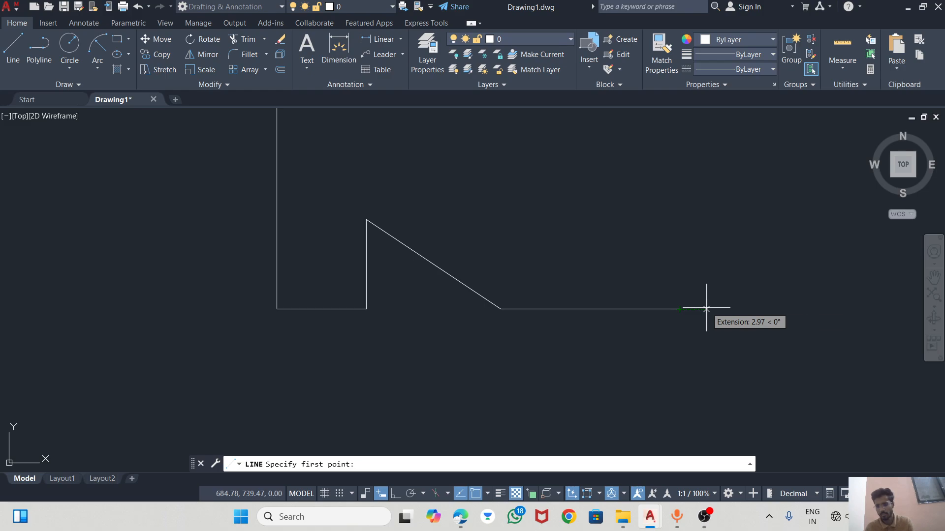
key(Return)
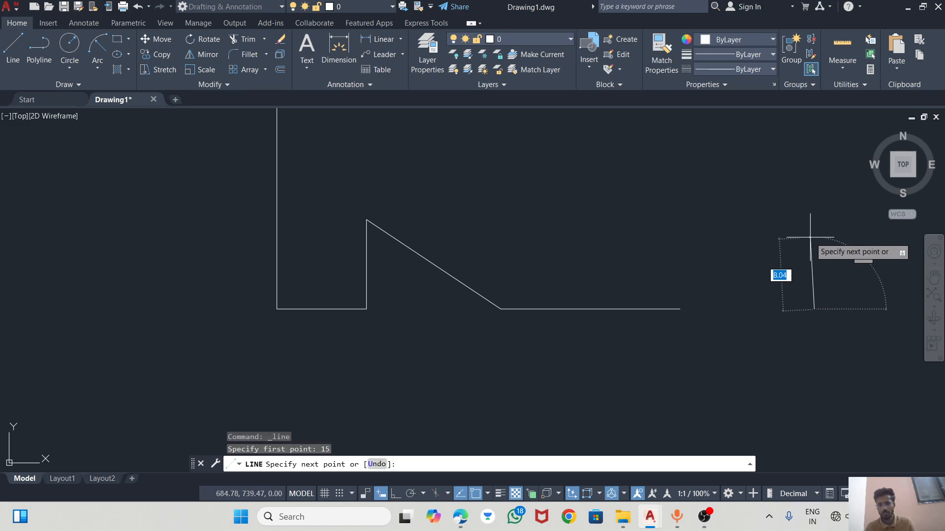
key(alt+Tab)
key(alt+Tab)
click(391, 493)
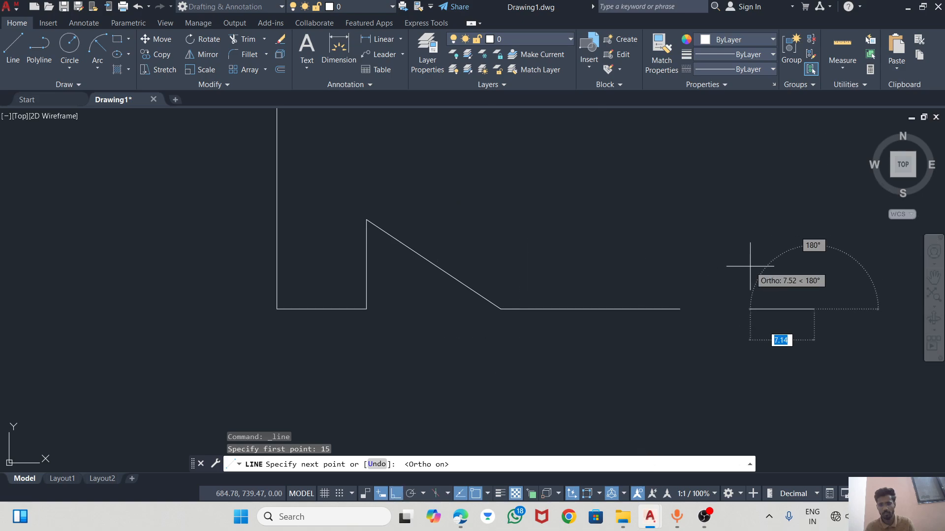
scroll(728, 286, down, 3)
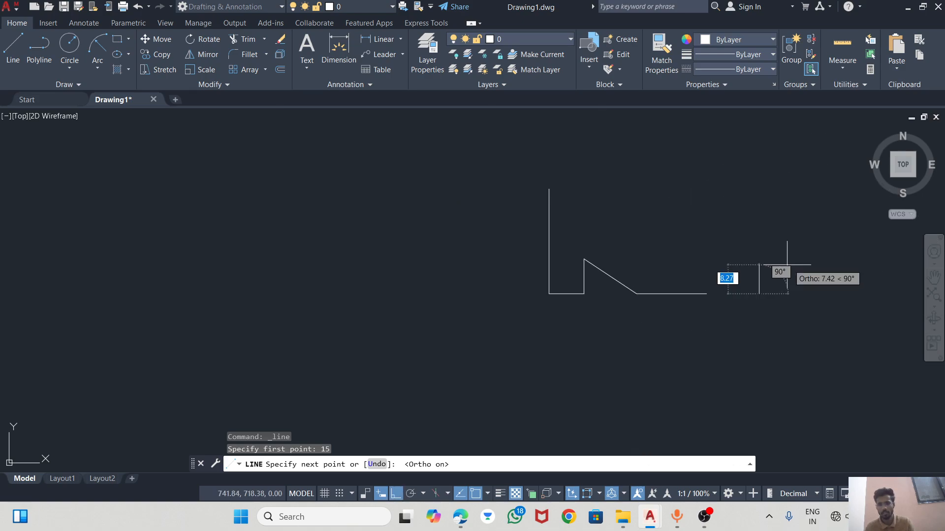
scroll(773, 265, up, 4)
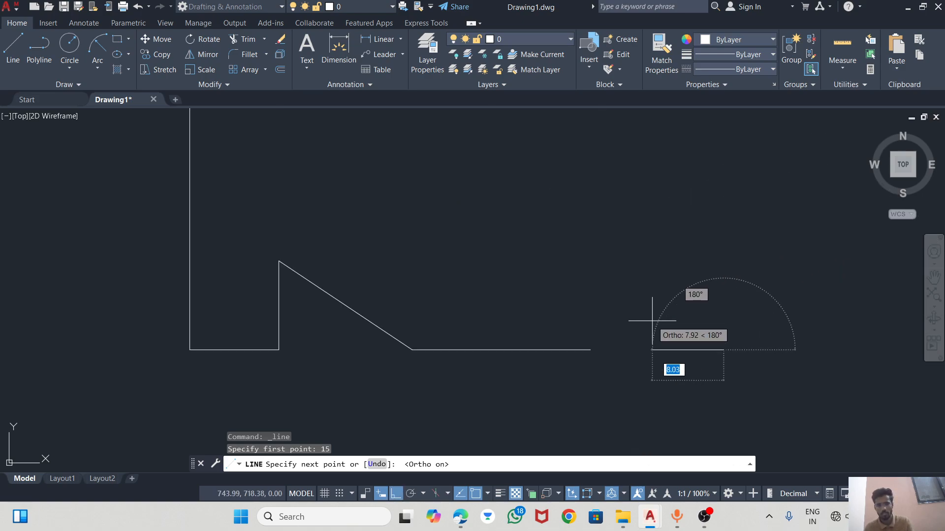
scroll(652, 320, down, 2)
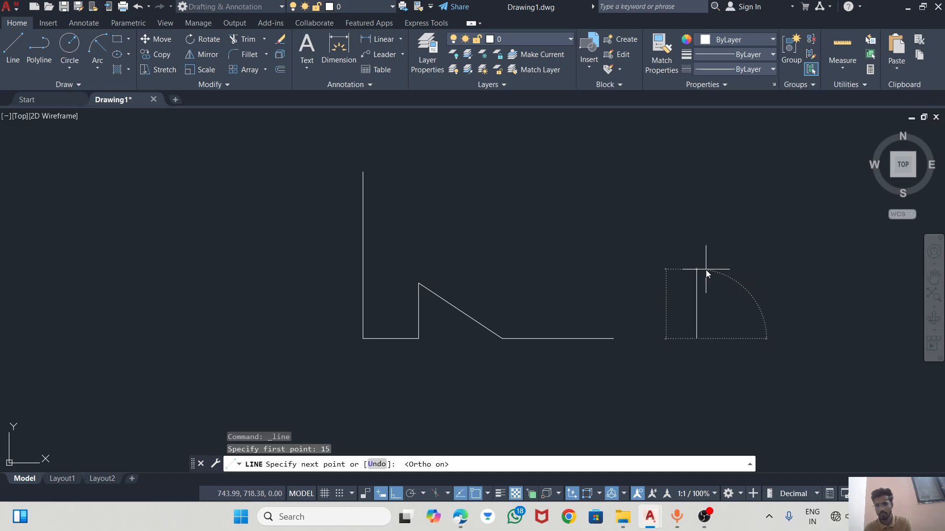
key(Return)
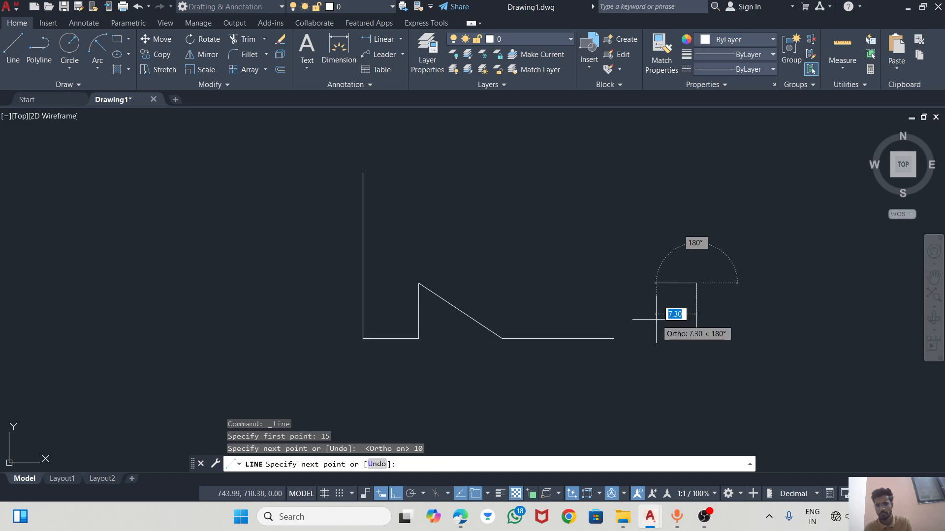
click(390, 494)
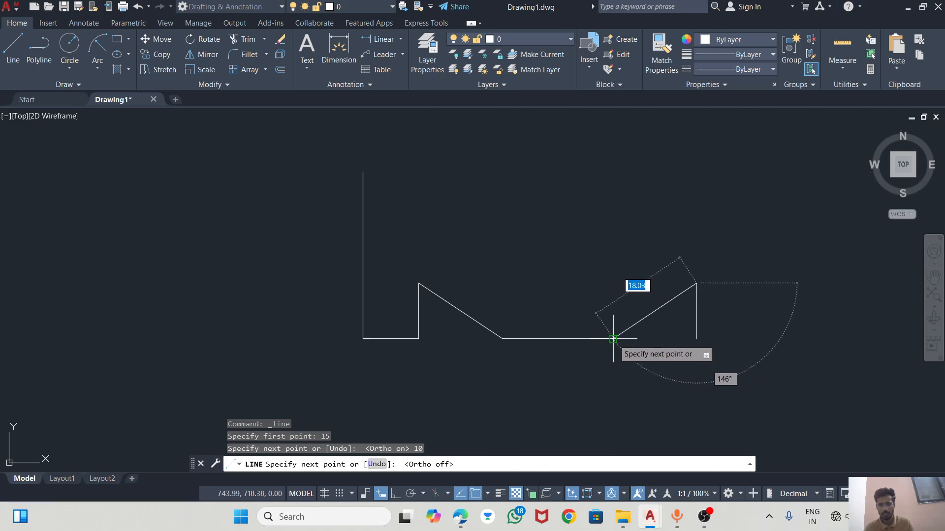
key(Escape)
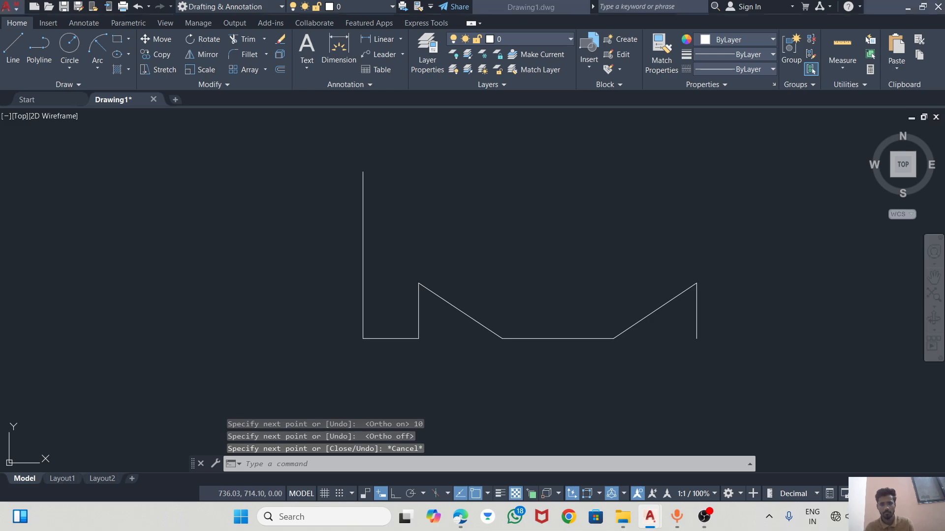
Step: Check EX: 5 in the PDF, then draw a 10 mm horizontal line rightward from the lower end of the right-hand vertical
key(alt+Tab)
key(alt+Tab)
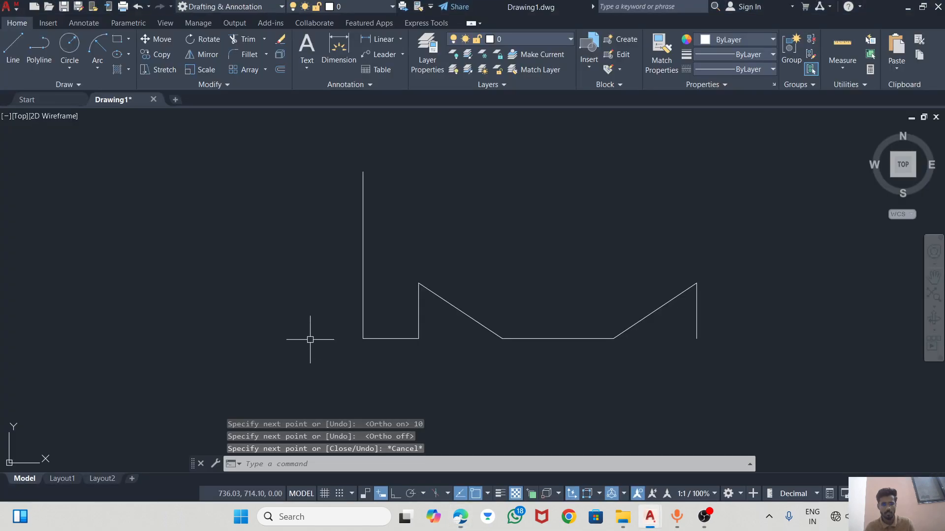
click(13, 49)
click(696, 339)
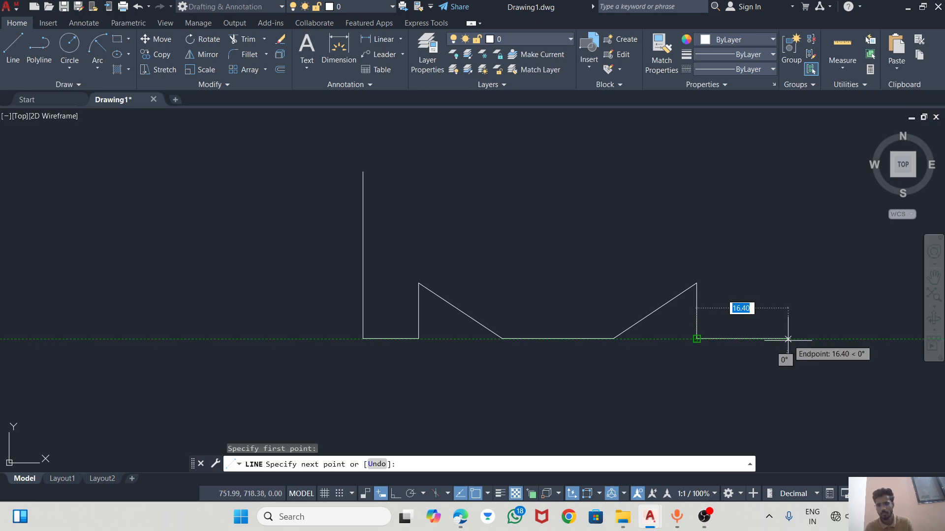
text(10)
key(Return)
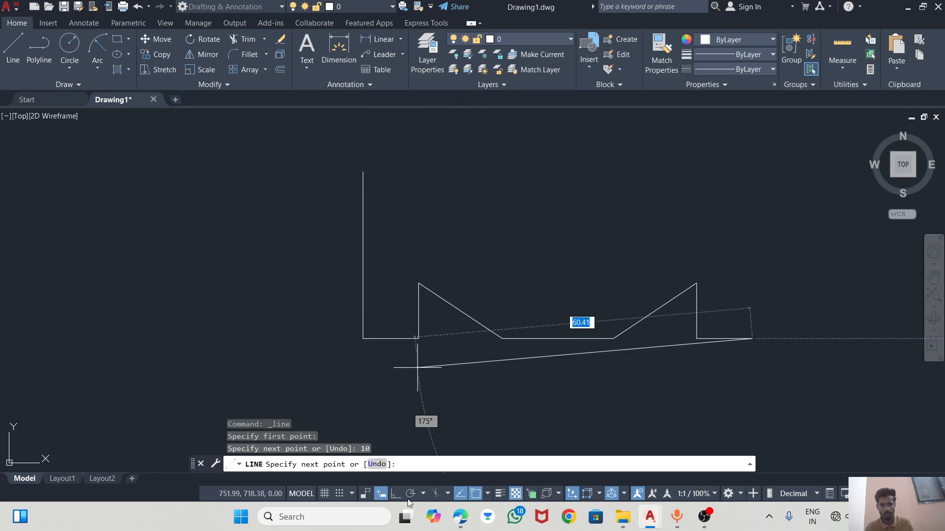
Step: Check EX: 5 again and, with Ortho on, continue the line 30 mm straight up as the profile's right edge
key(alt+Tab)
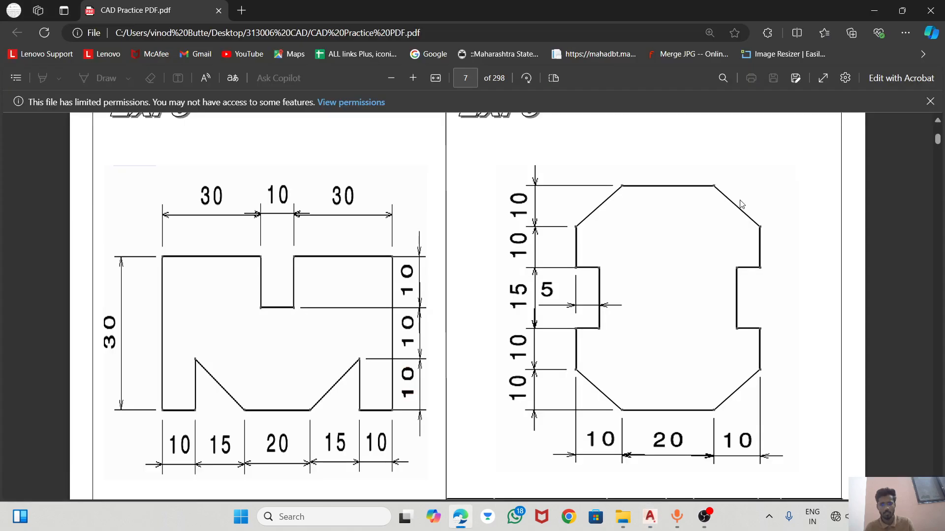
key(alt+Tab)
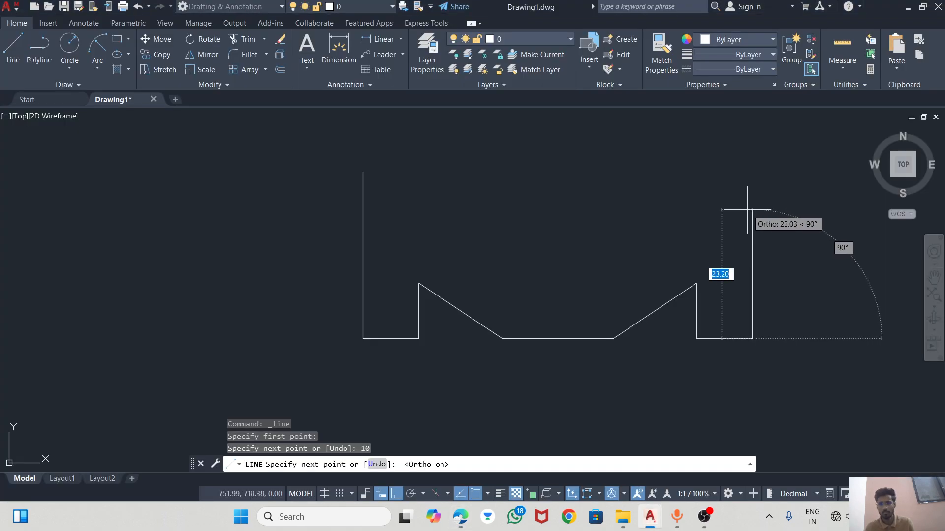
text(30)
key(Return)
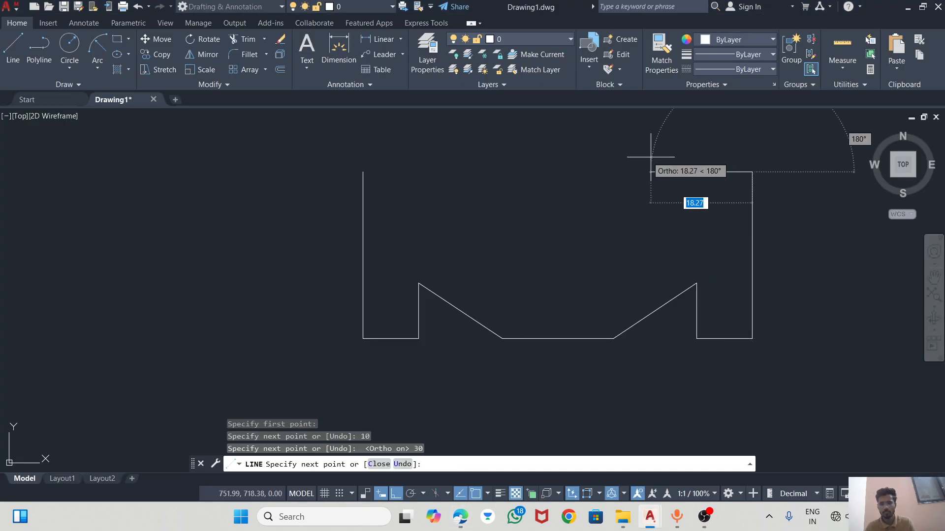
Step: Following EX: 5 in the PDF, continue the line 30 mm leftward along the upper edge and 10 mm down into the notch
key(alt+Tab)
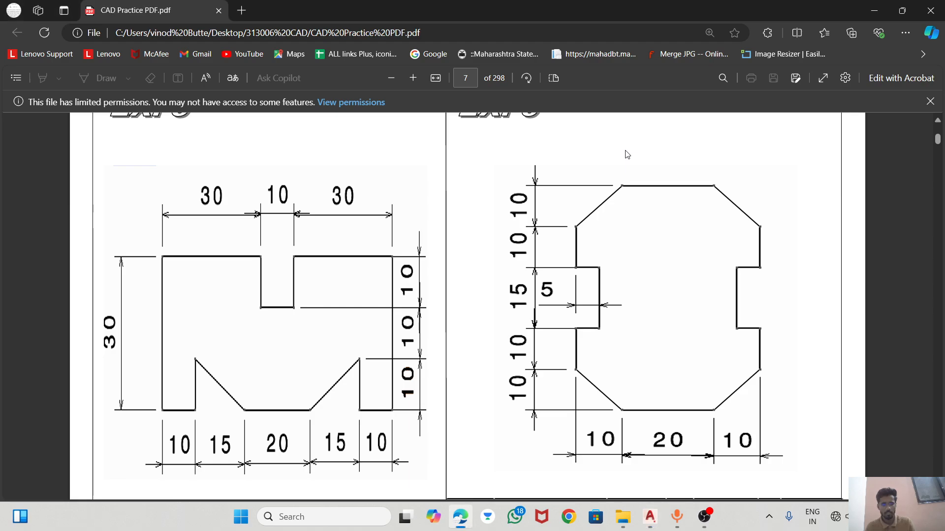
key(alt+Tab)
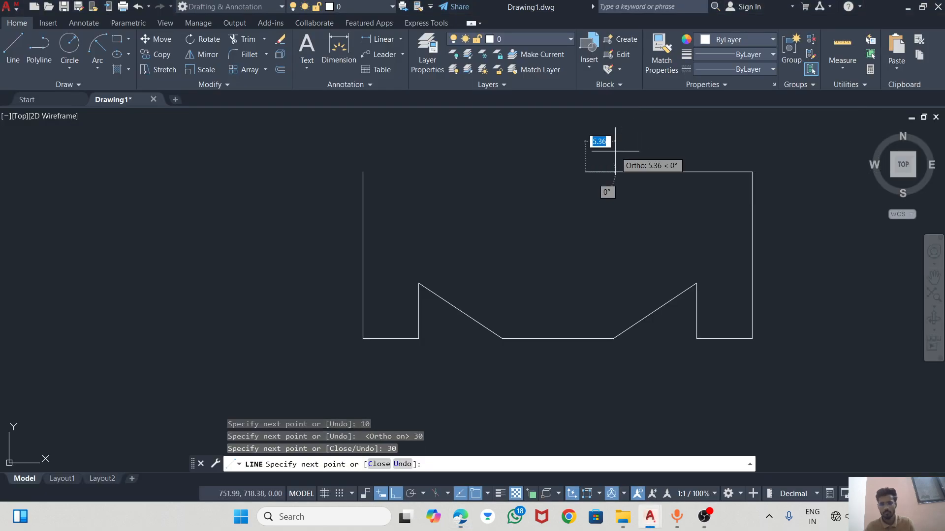
key(alt+Tab)
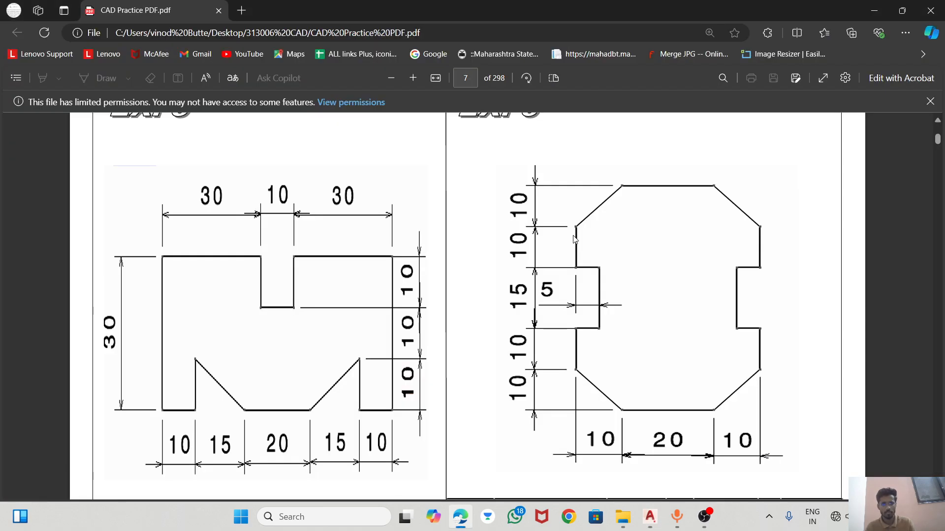
key(alt+Tab)
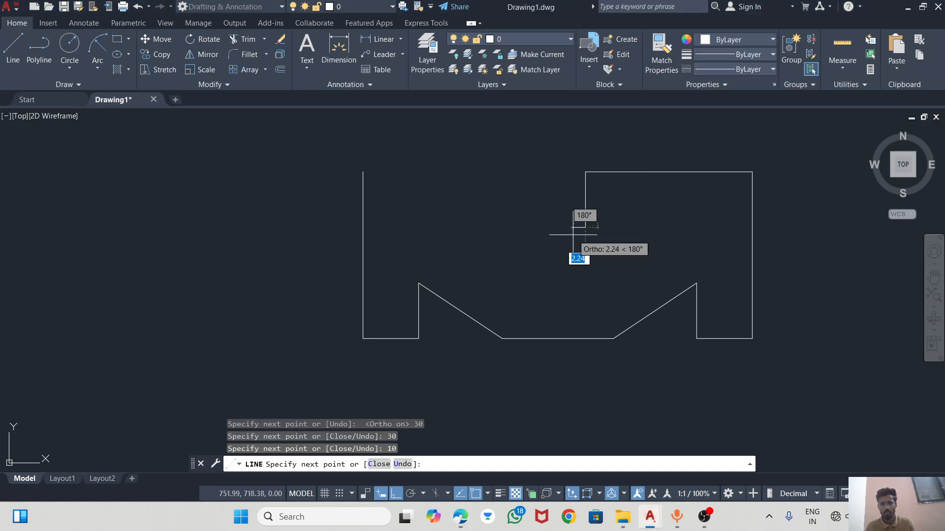
Step: Check EX: 5, then draw the notch's 10 mm floor leftward and its other side 10 mm upward
key(alt+Tab)
key(alt+Tab)
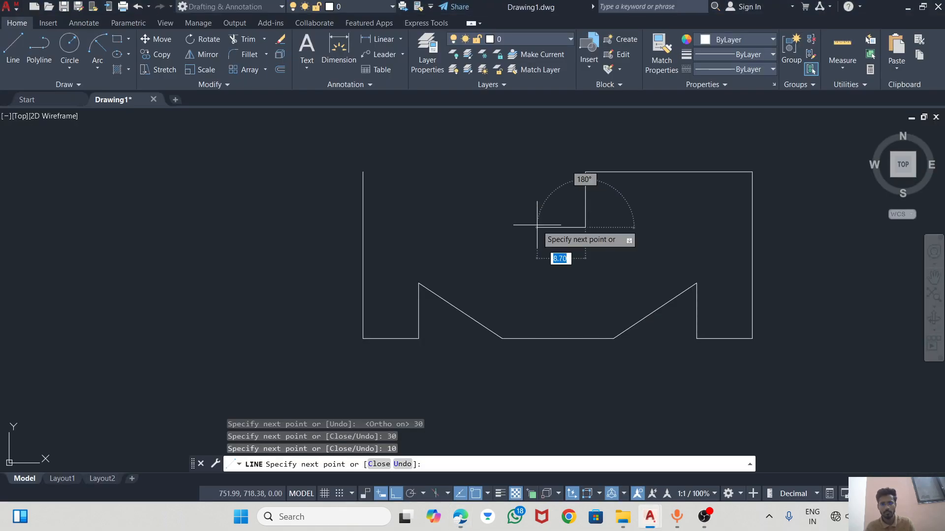
text(10)
key(Return)
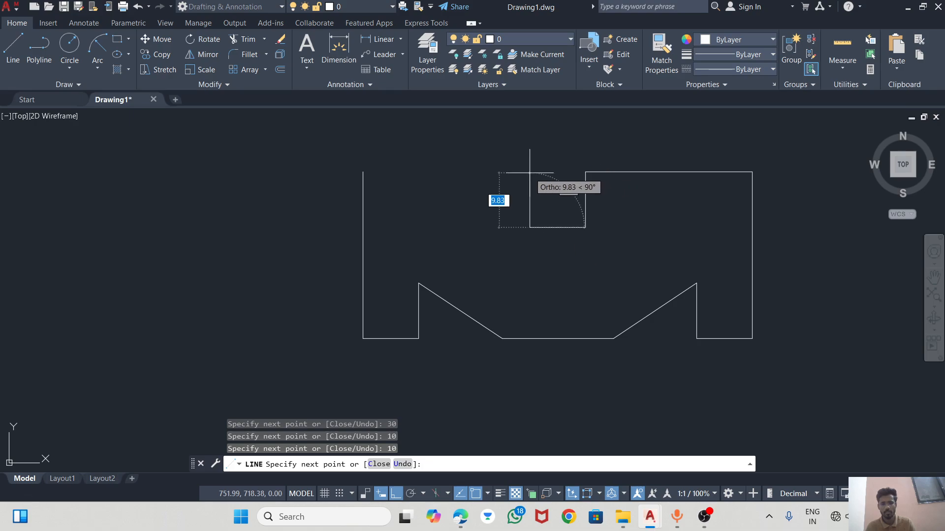
text(10)
key(Return)
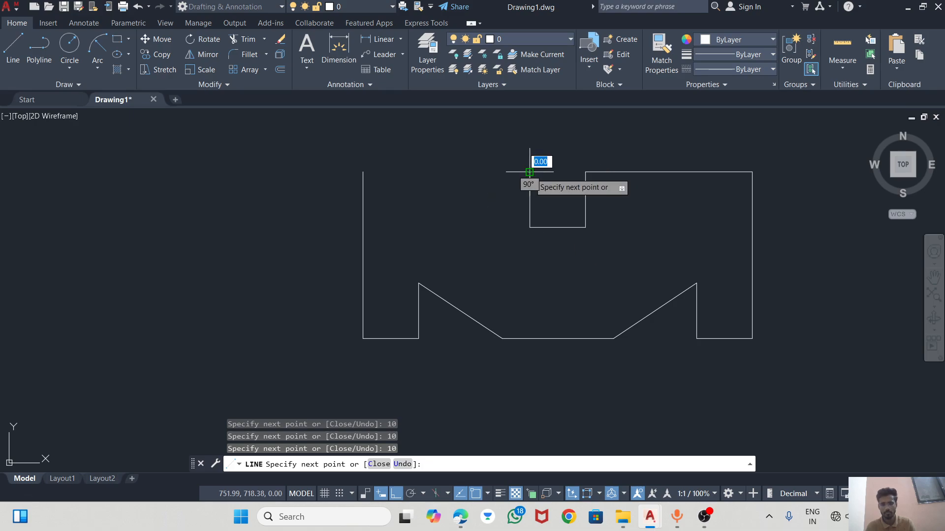
Step: Close the profile to the upper end of the left edge, end the line, and compare the shape with EX: 5 in the PDF
click(365, 182)
key(Escape)
scroll(363, 265, down, 2)
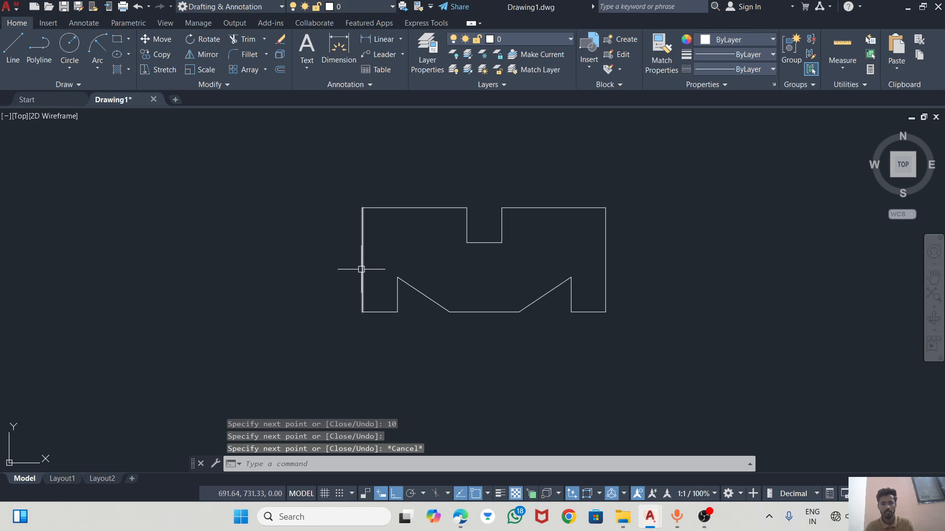
scroll(578, 309, up, 2)
key(alt+Tab)
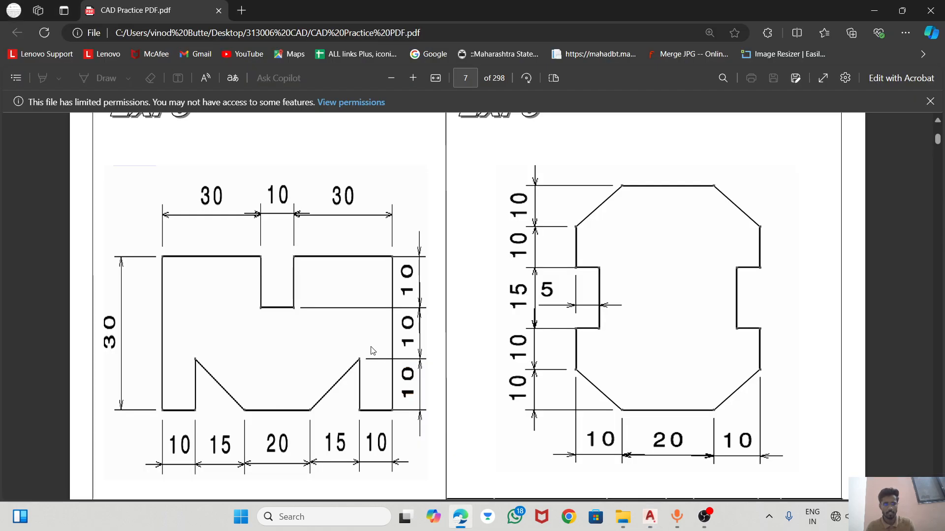
key(alt+Tab)
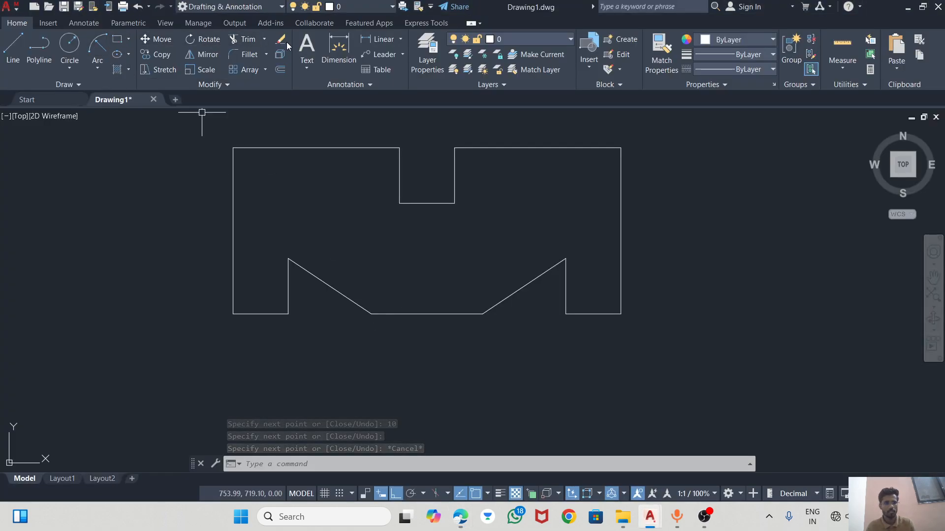
Step: Dimension the width of the lower-left foot and the horizontal run of the left slope, placing both below the profile
click(331, 48)
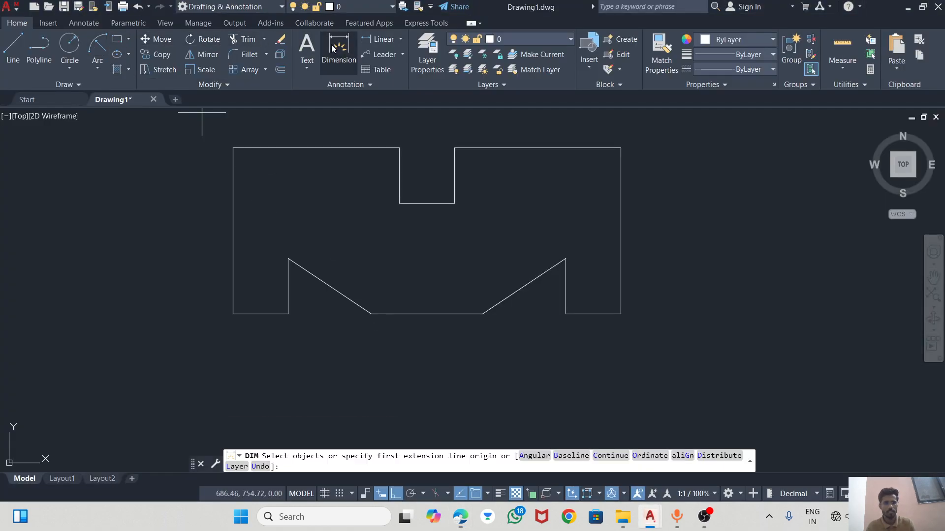
click(233, 313)
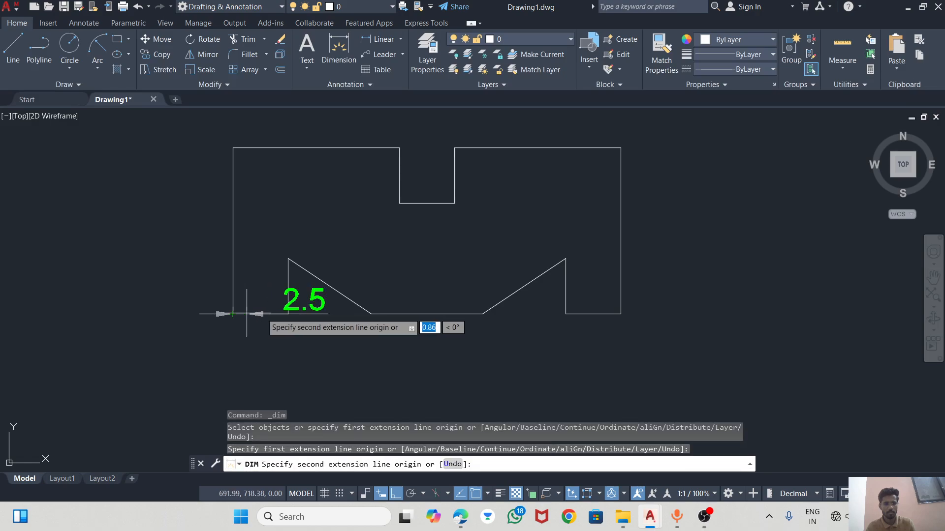
click(288, 313)
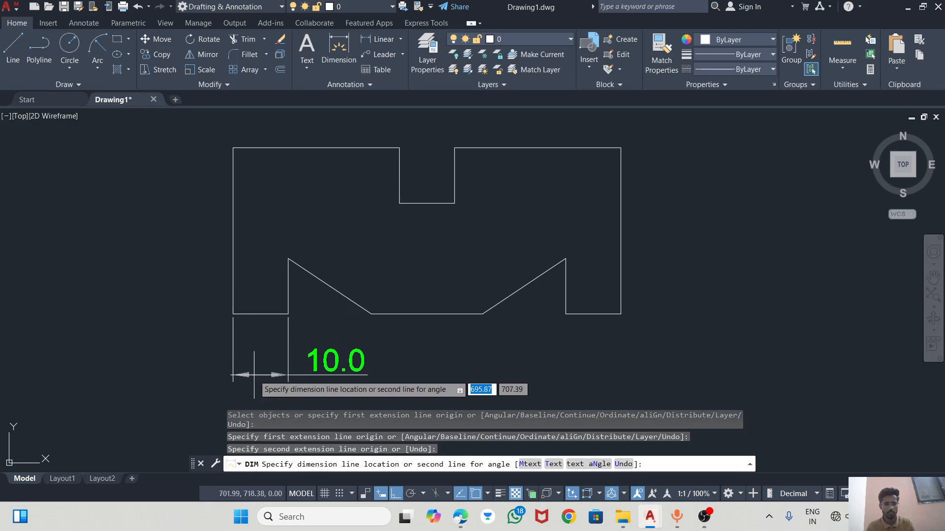
click(297, 375)
click(287, 314)
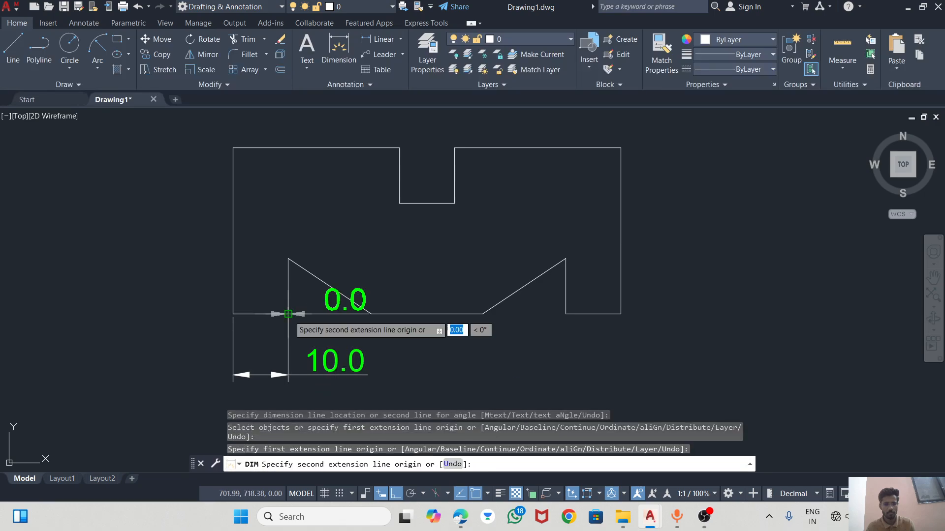
click(371, 313)
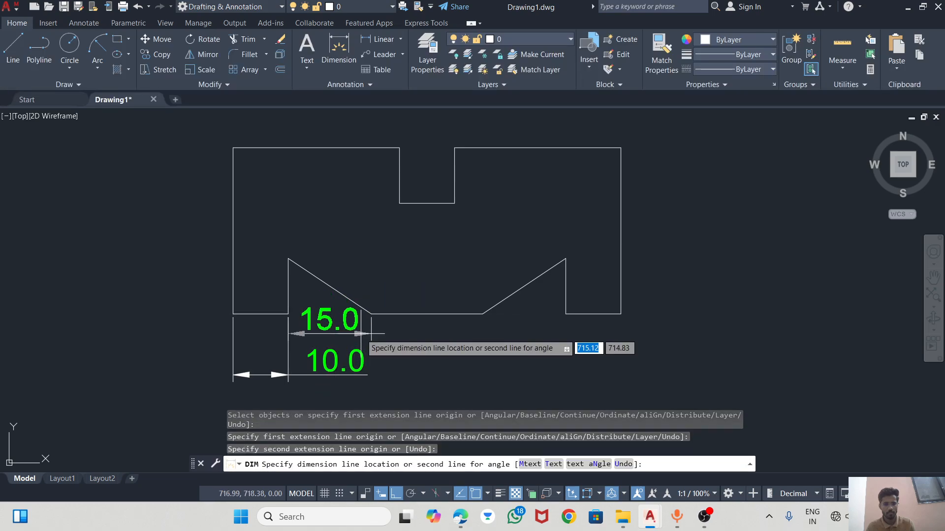
click(371, 335)
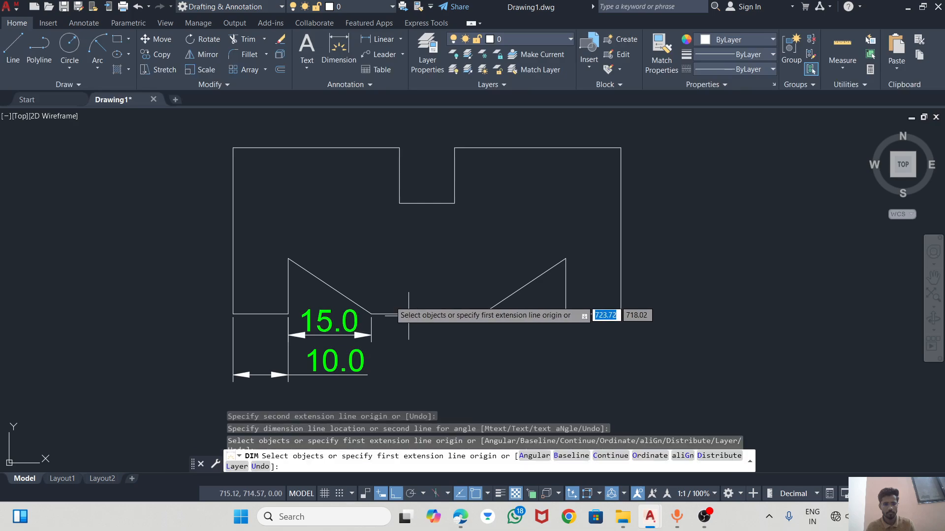
Step: Dimension the heights of the left and right slope peaks above the base, placing one outside each side of the profile
click(288, 259)
click(233, 314)
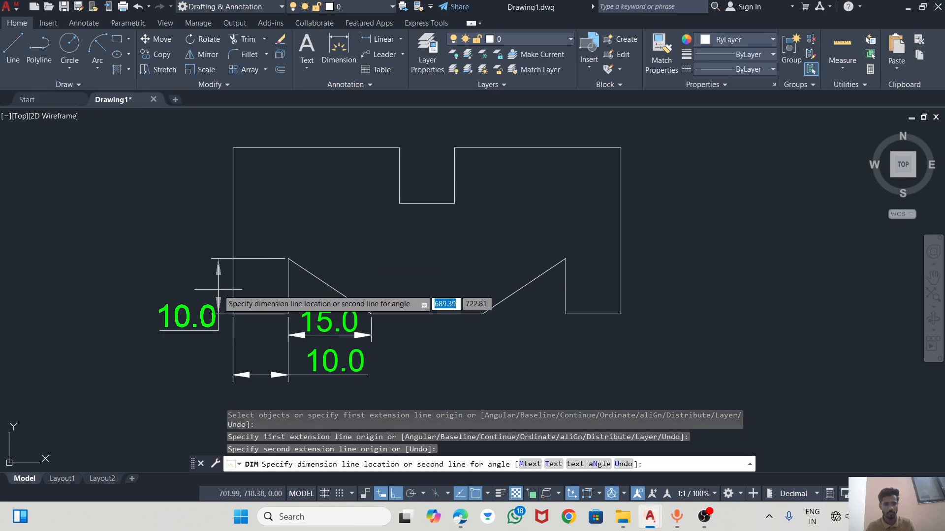
click(193, 295)
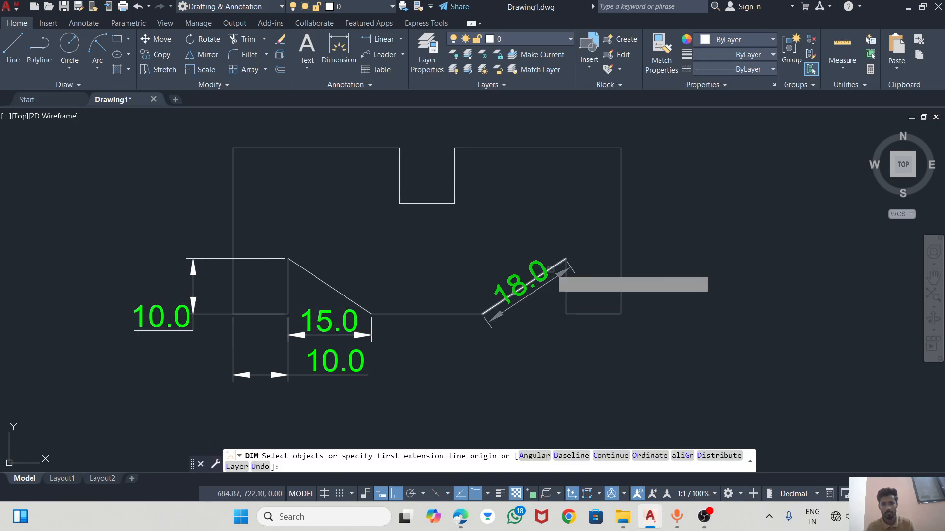
click(565, 258)
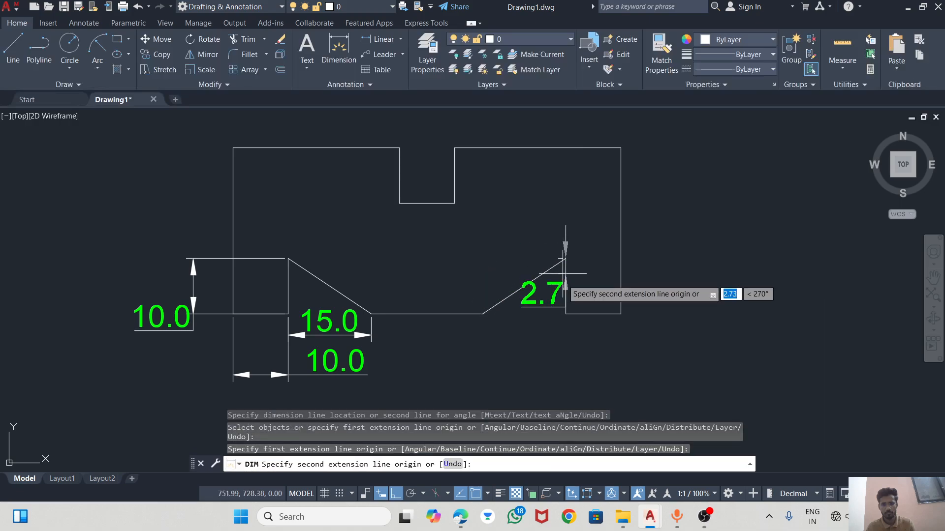
click(566, 313)
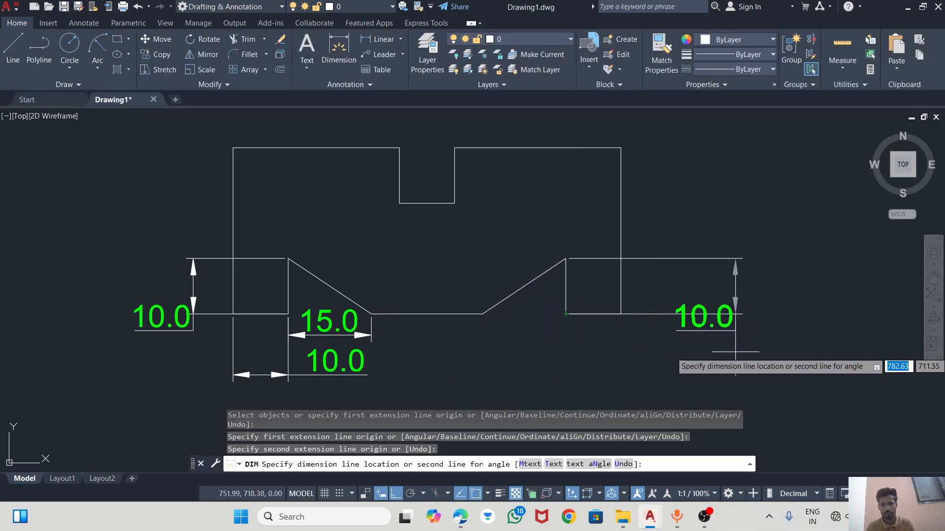
click(706, 334)
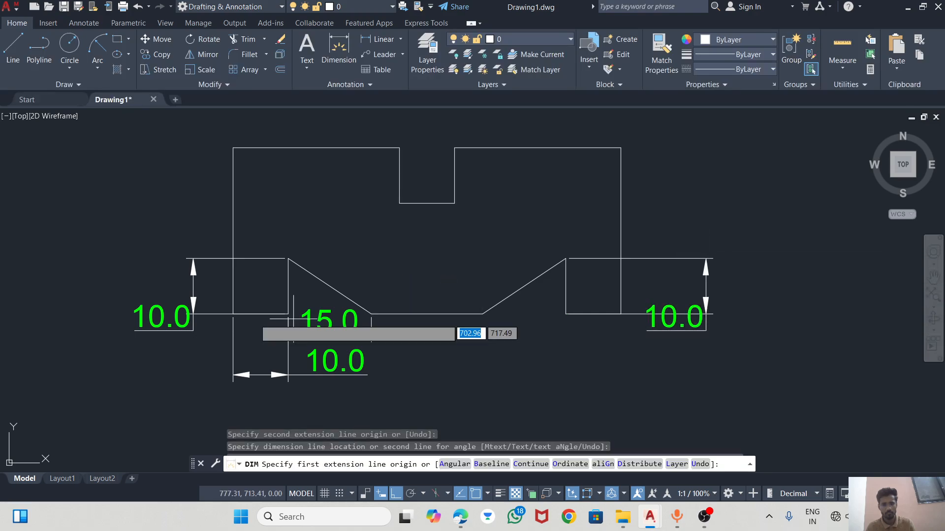
key(Escape)
Step: Try to move the text of the left-hand height dimension farther out, and undo the move
click(156, 314)
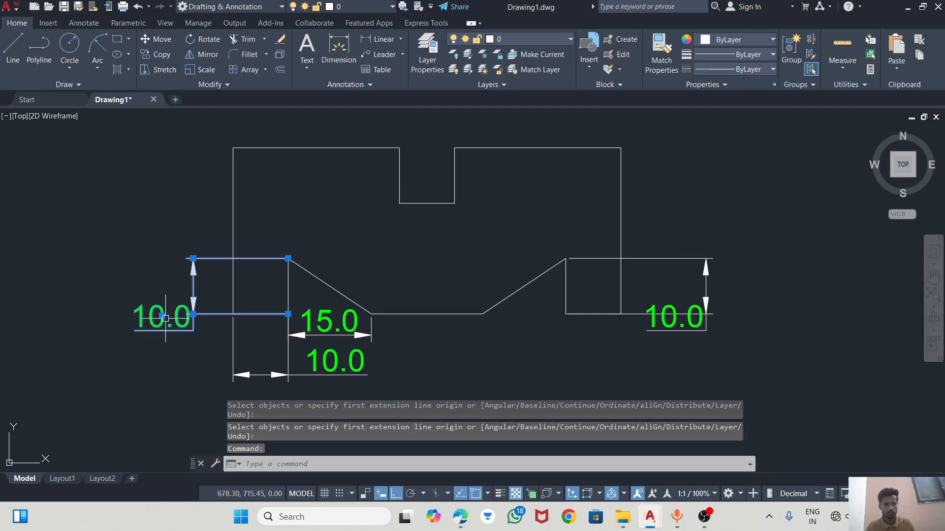
click(163, 318)
click(135, 324)
key(Escape)
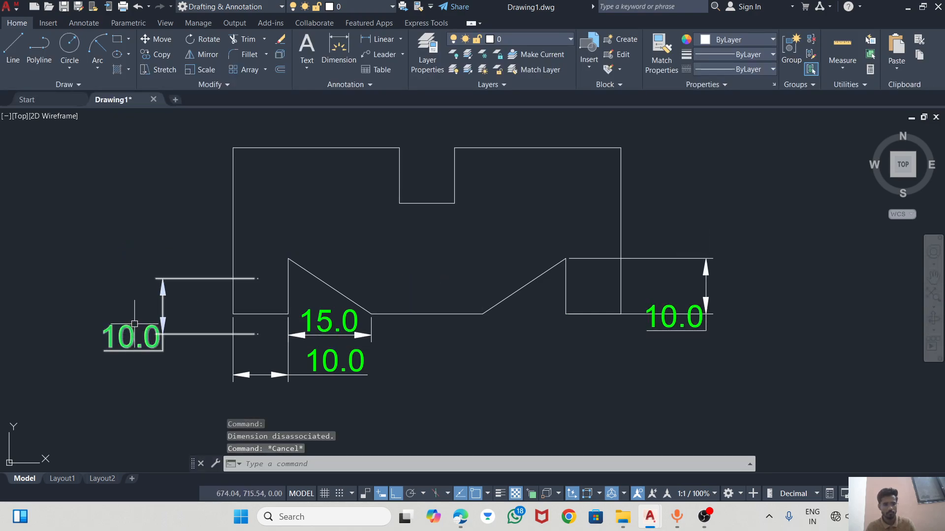
key(ctrl+z)
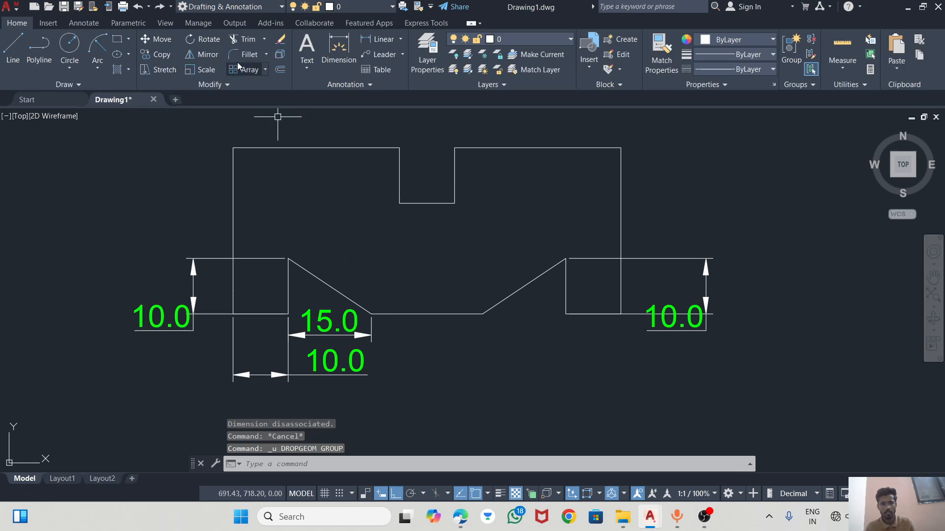
Step: Dimension the horizontal base segment between the two slopes, placing the dimension below it
click(339, 47)
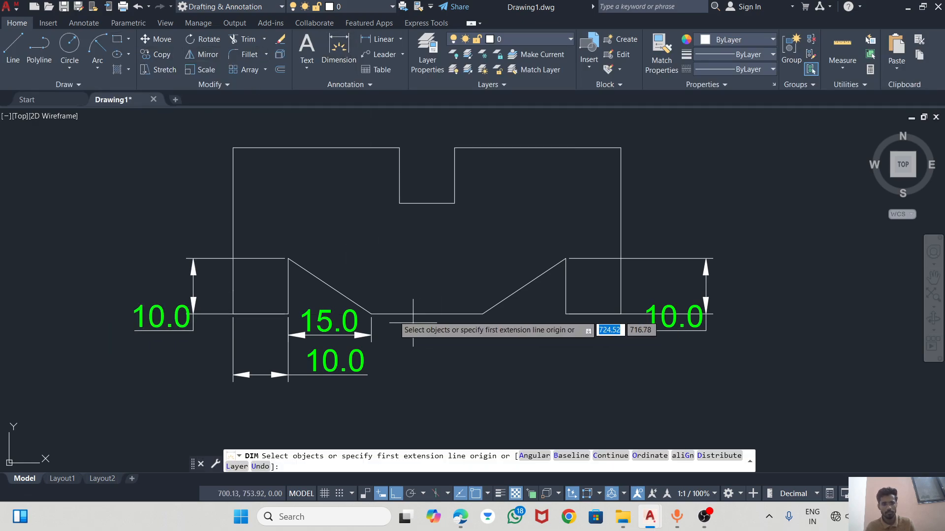
key(Return)
click(371, 313)
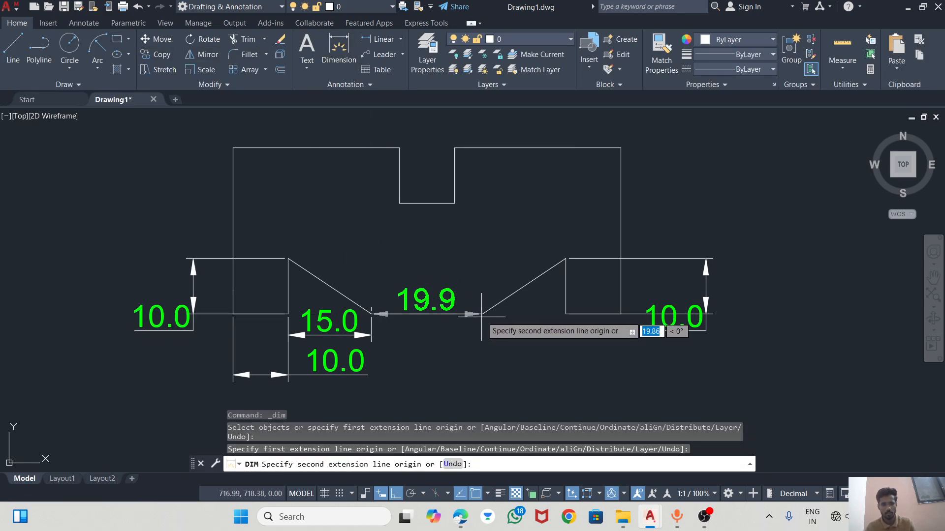
click(482, 314)
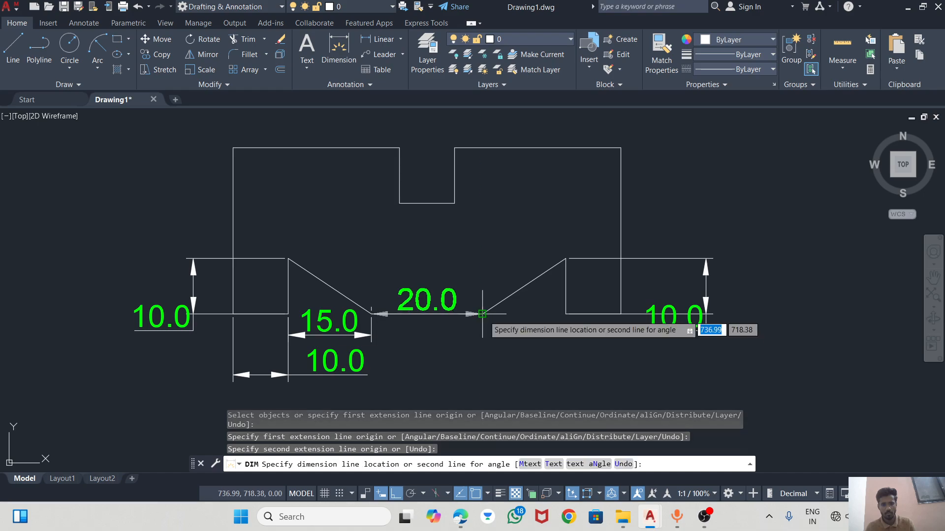
click(492, 349)
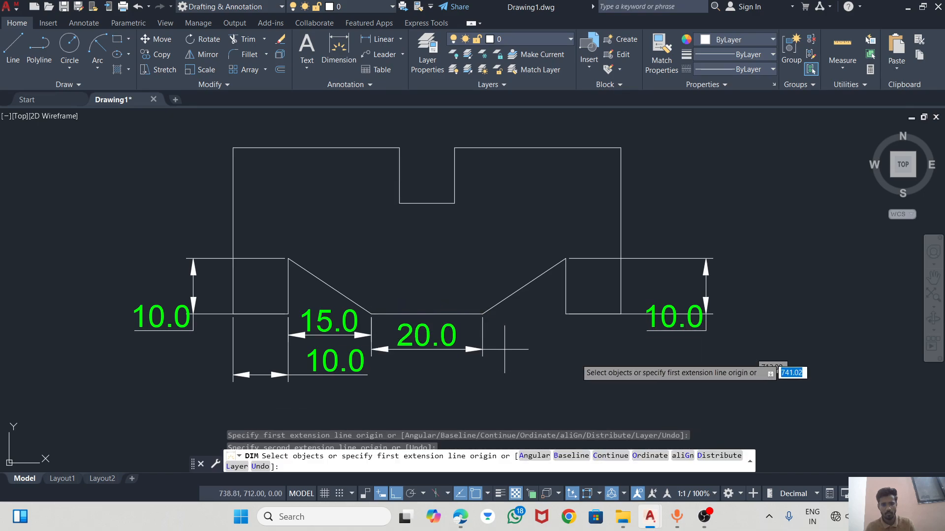
Step: Dimension the horizontal run of the right slope, placing it below the profile in line with the base segment's dimension
click(565, 313)
click(482, 313)
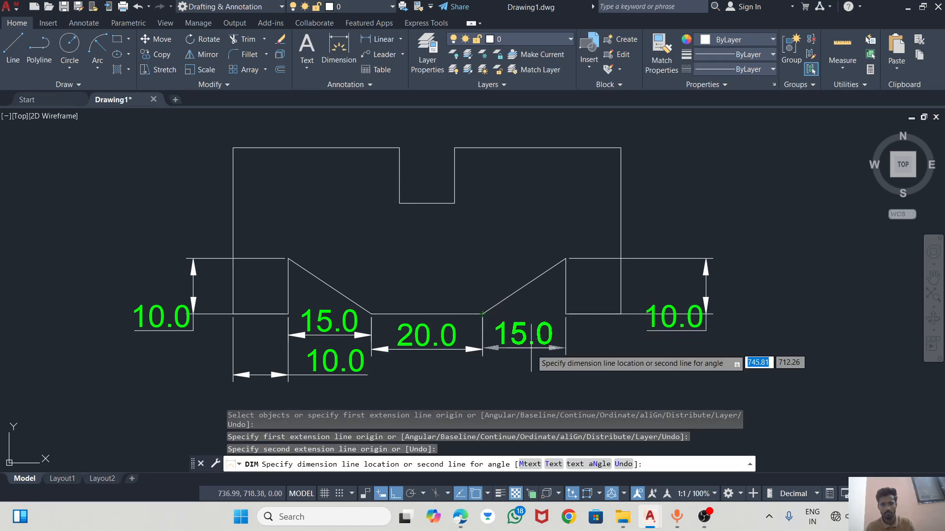
click(501, 349)
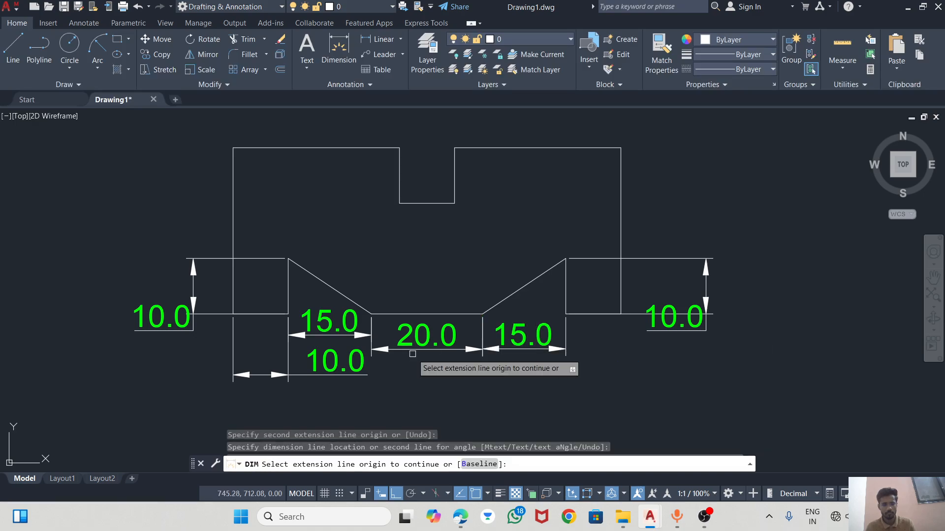
key(Return)
Step: Delete the lower-left foot's width dimension and lower the left slope's dimension to line up with the base segment's dimension
click(343, 375)
key(Delete)
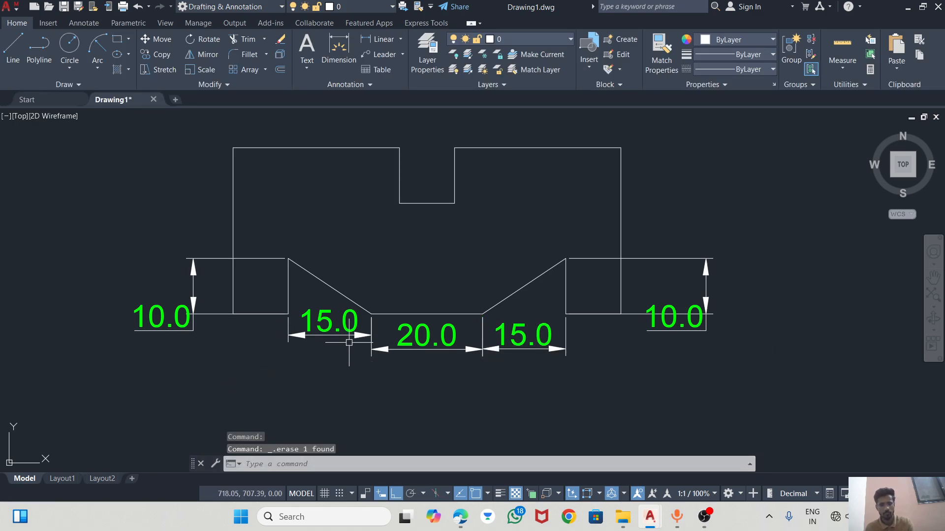
click(338, 330)
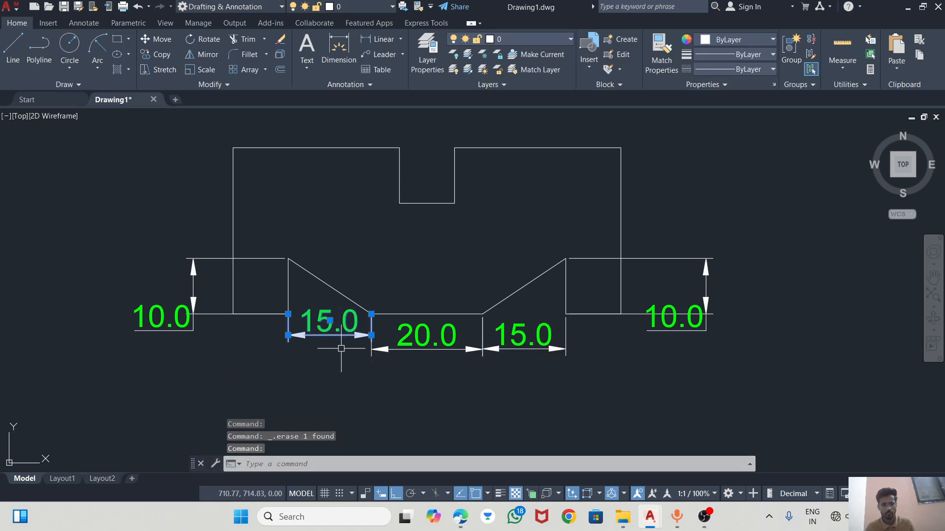
click(330, 321)
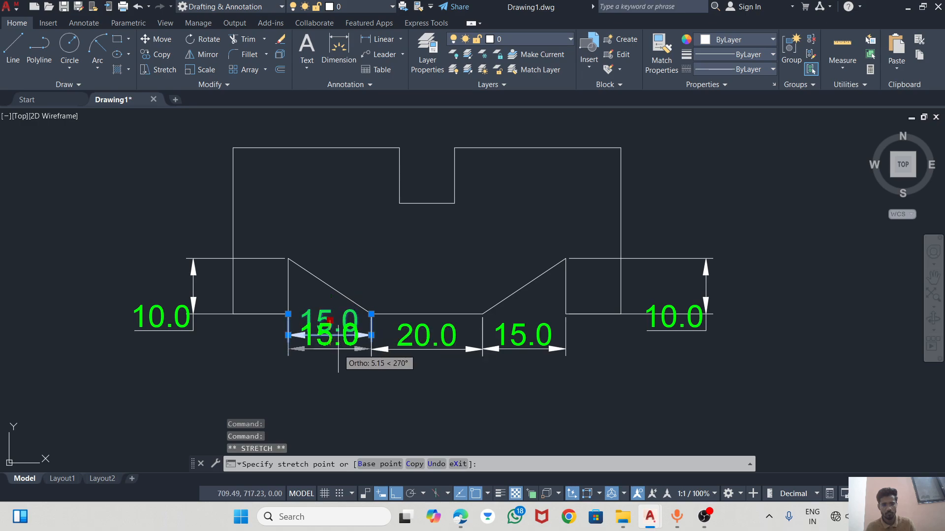
click(326, 336)
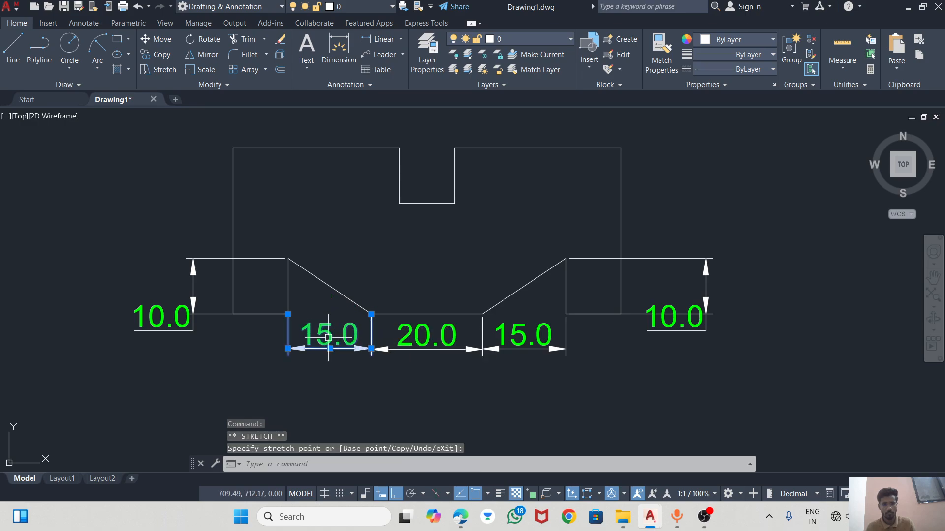
Step: Dimension the lower-left foot's width again, placing it below the profile in line with the other bottom dimensions
click(350, 48)
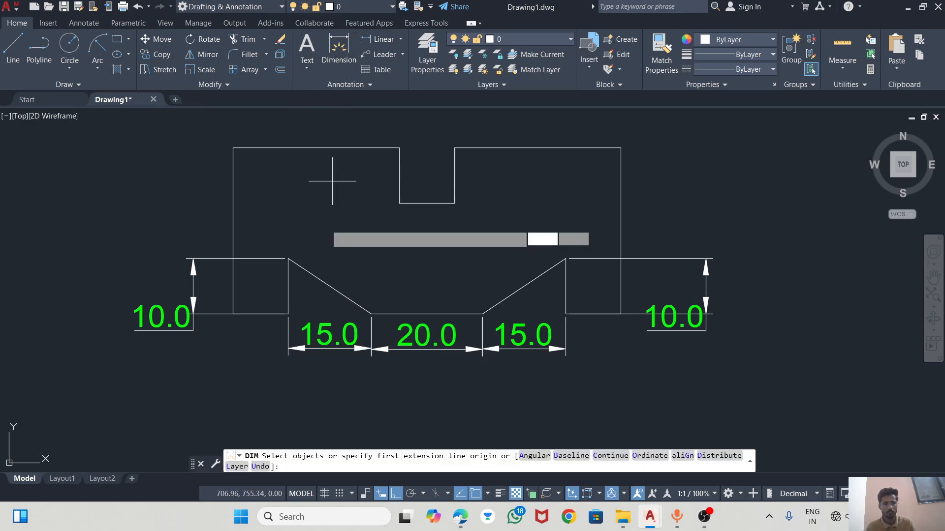
click(288, 314)
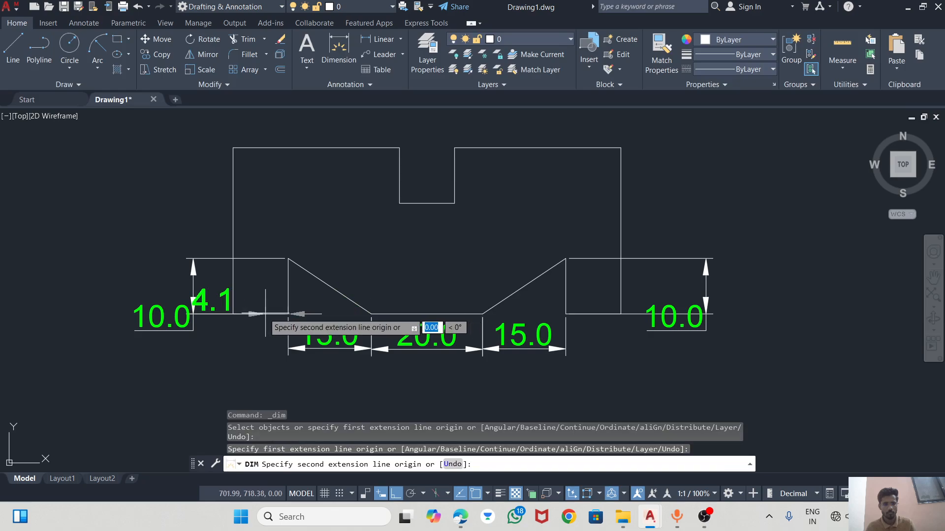
click(233, 314)
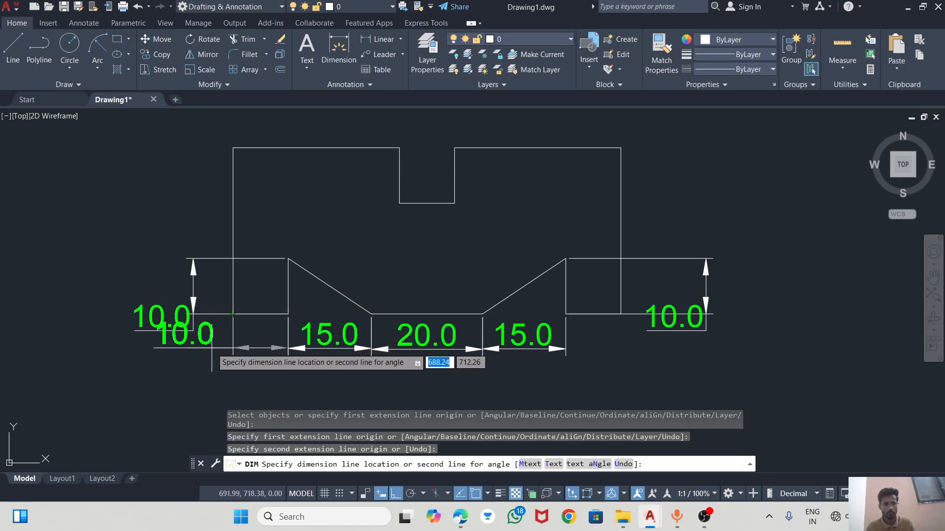
click(212, 349)
key(Escape)
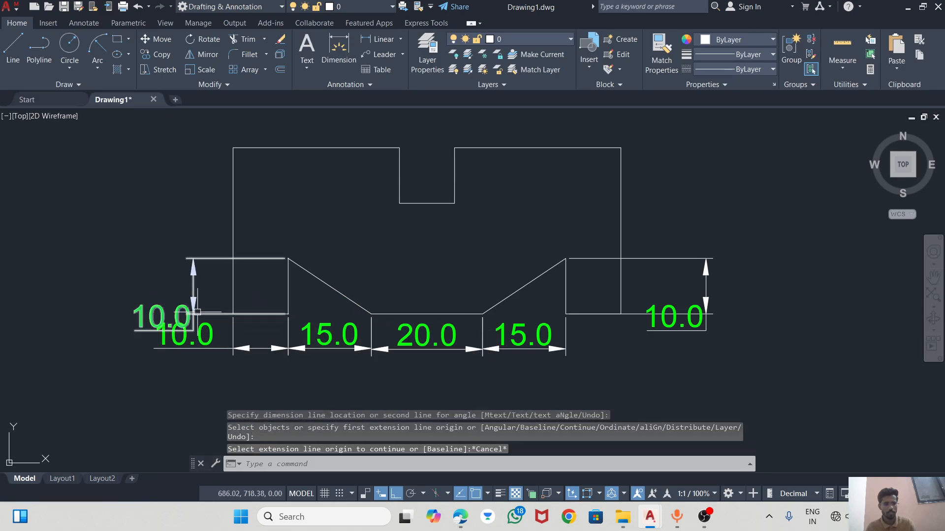
Step: Move the left slope peak's height dimension farther out from the profile, clear of the foot width text
click(192, 299)
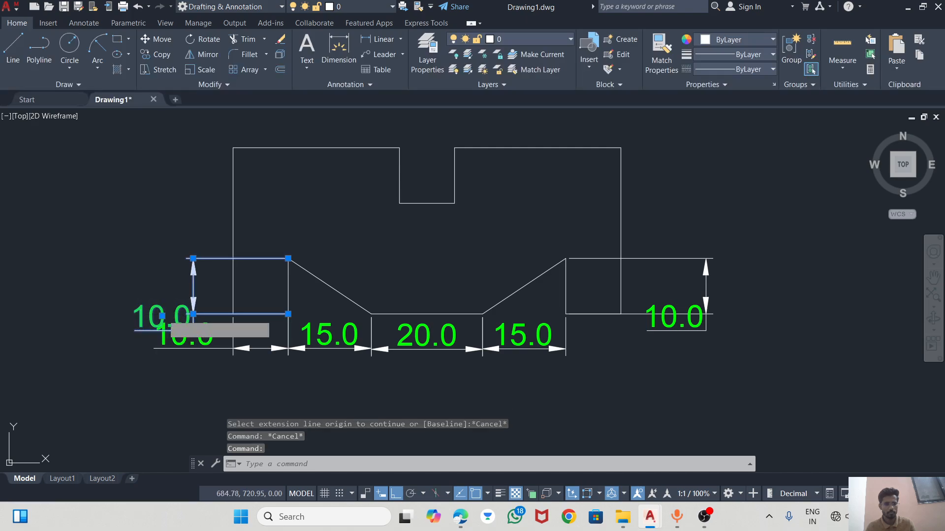
click(163, 315)
click(101, 302)
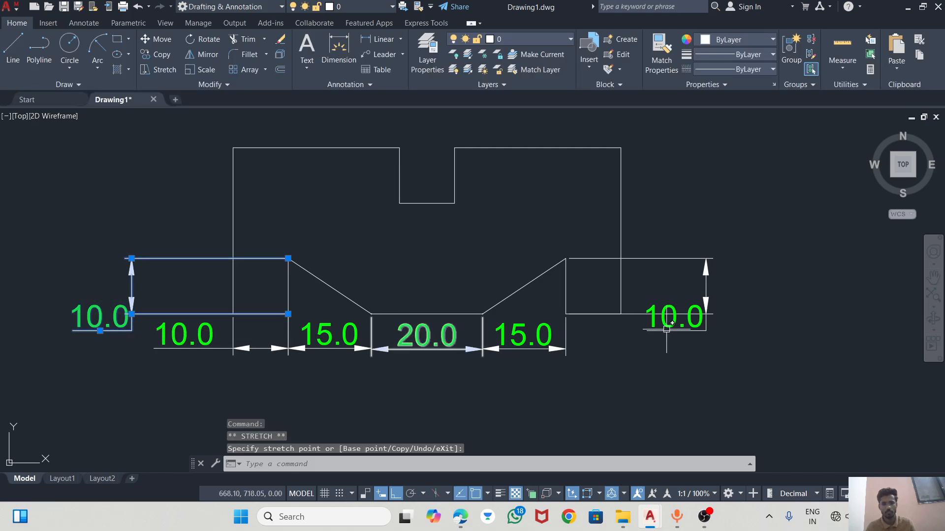
Step: Try to move the left and right height dimensions together below the profile, and undo the move
click(648, 317)
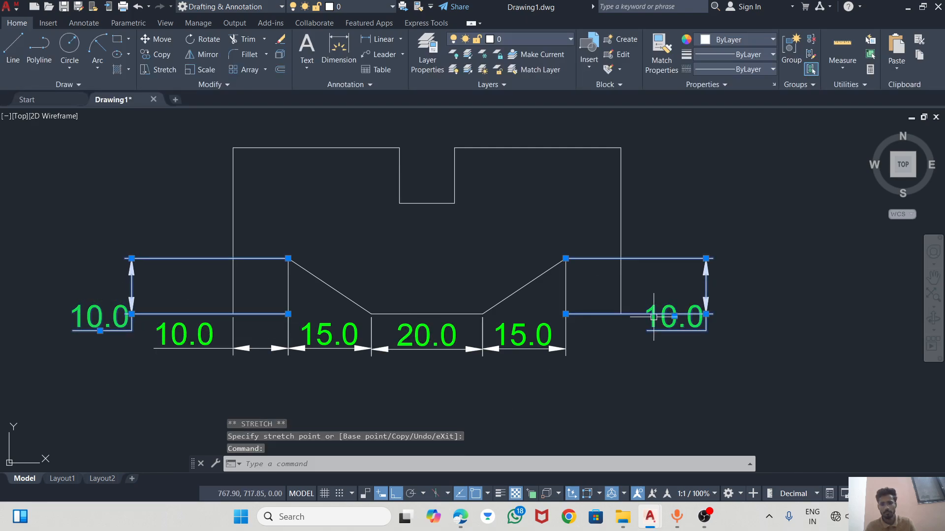
drag(680, 328, 701, 407)
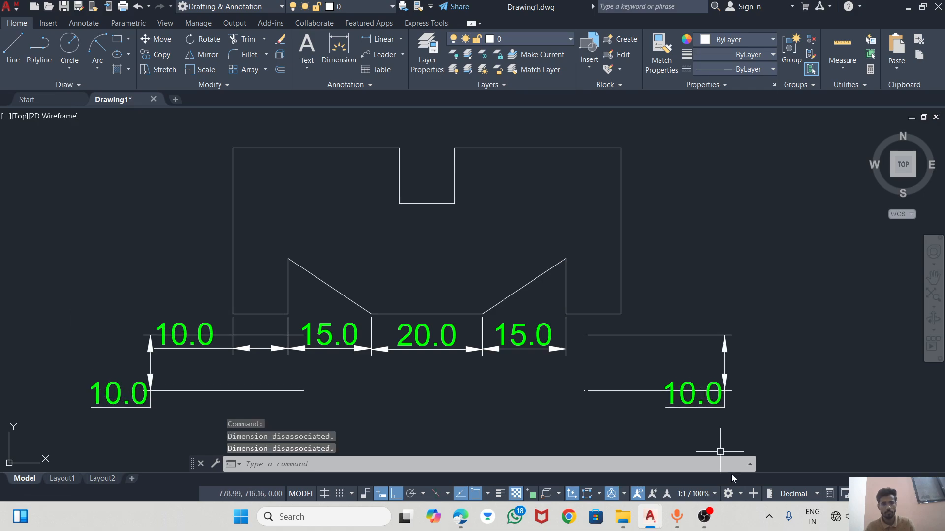
key(Escape)
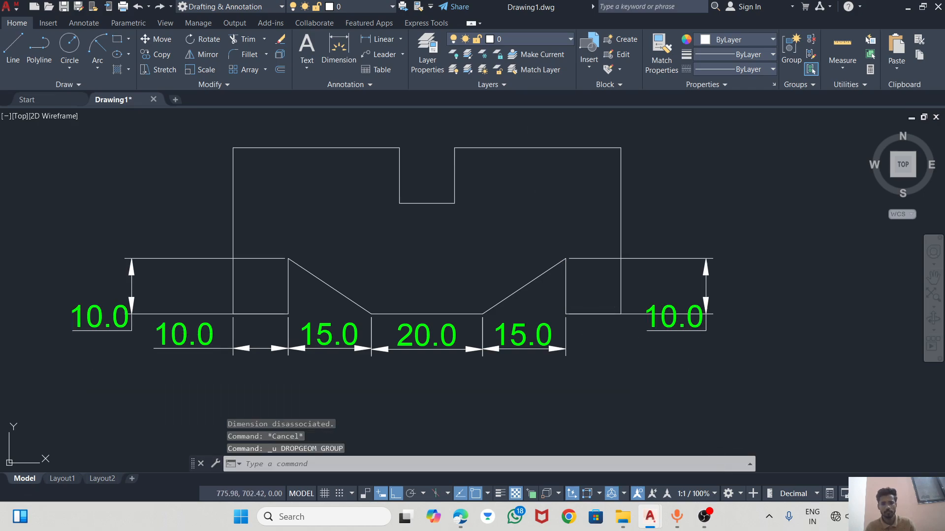
click(13, 47)
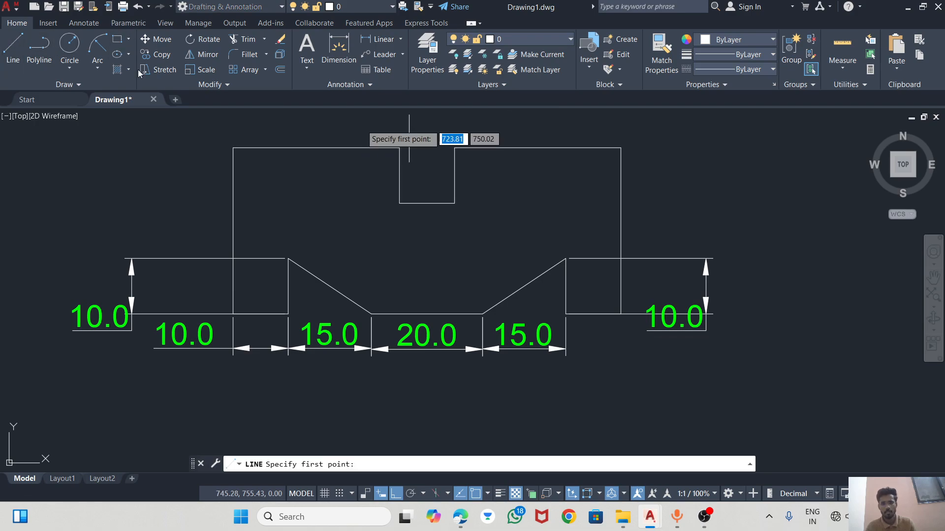
key(Escape)
Step: Dimension the overall height of the profile's right side, placing it outside the existing right-hand height dimension
click(338, 47)
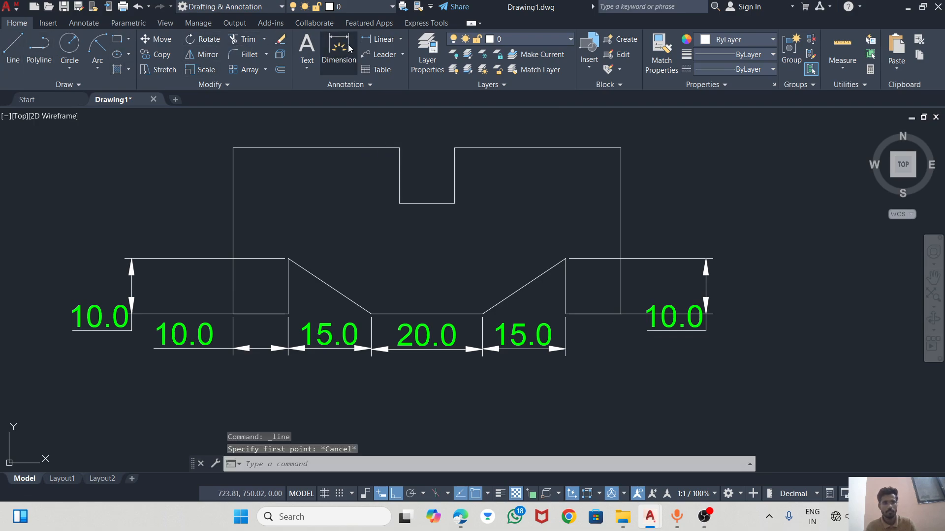
click(620, 147)
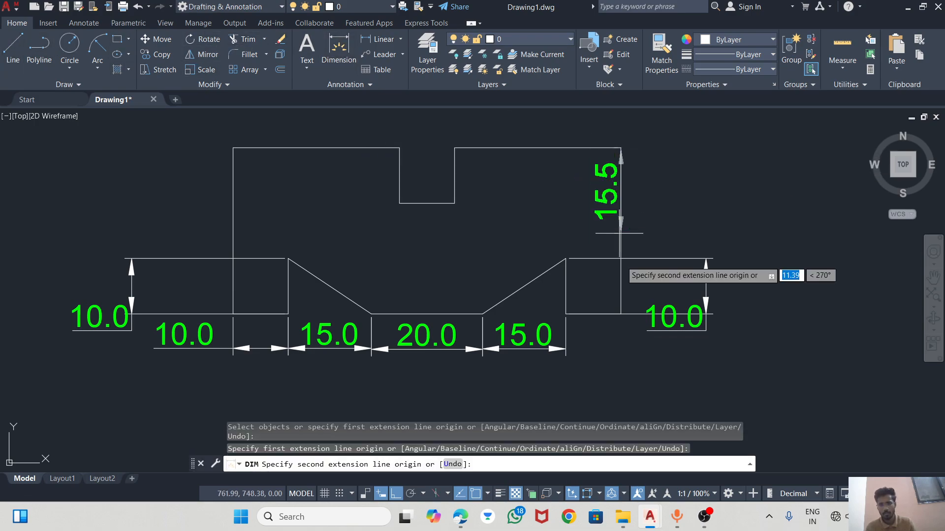
click(620, 313)
click(766, 310)
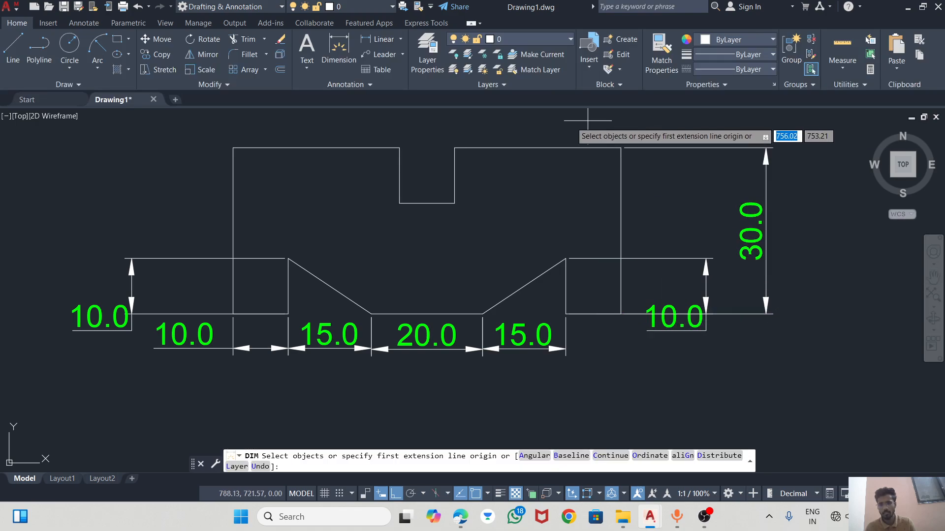
Step: Dimension the two top edges on either side of the slot, placing both dimensions above the profile
click(555, 148)
click(551, 129)
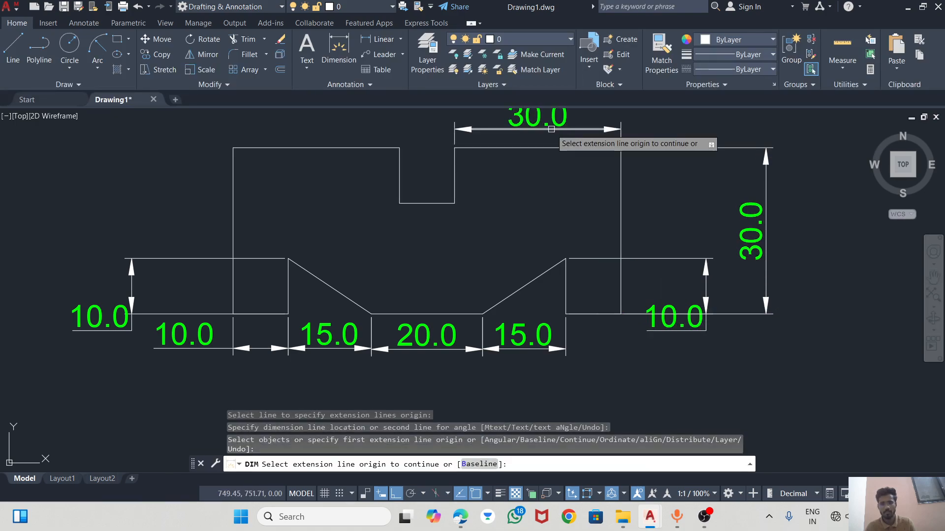
click(290, 147)
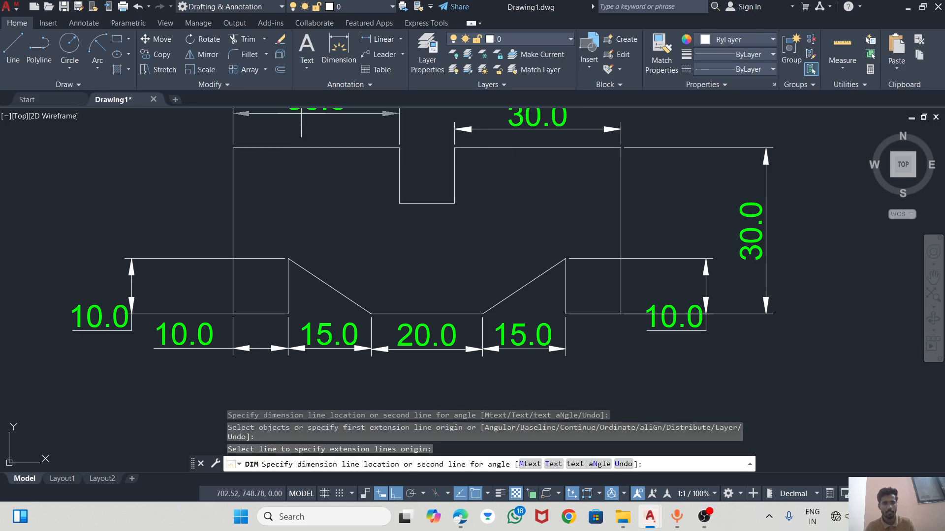
click(292, 113)
Step: Dimension the width of the top slot between its two bottom corners, placing it above the top edge dimensions
scroll(325, 246, down, 2)
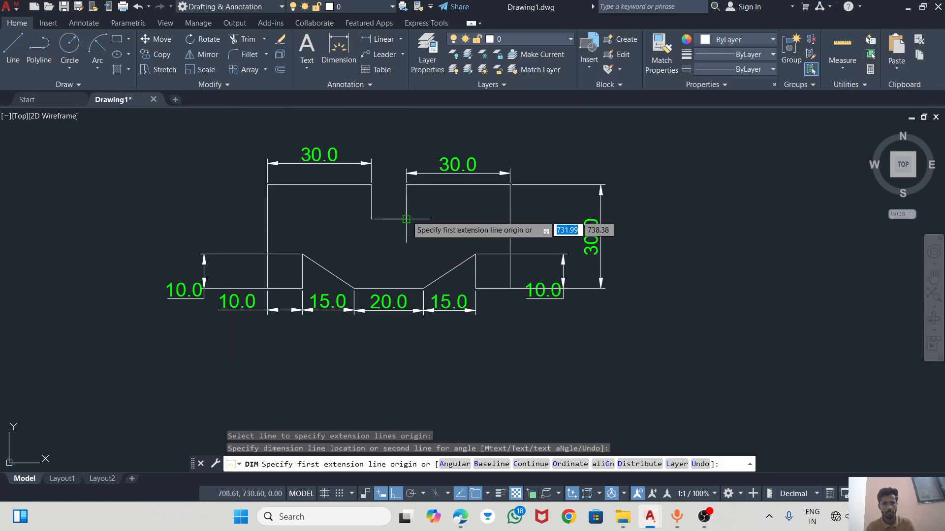
click(406, 219)
click(371, 219)
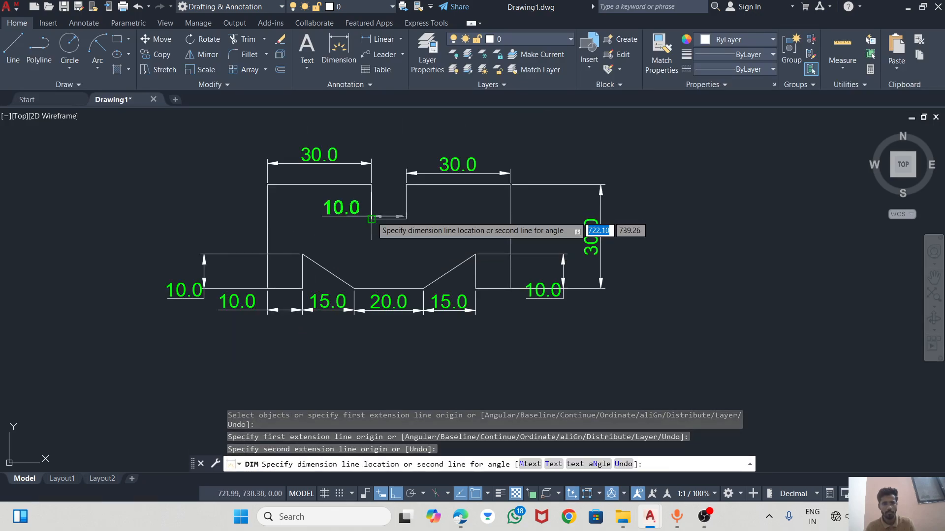
click(385, 138)
key(Return)
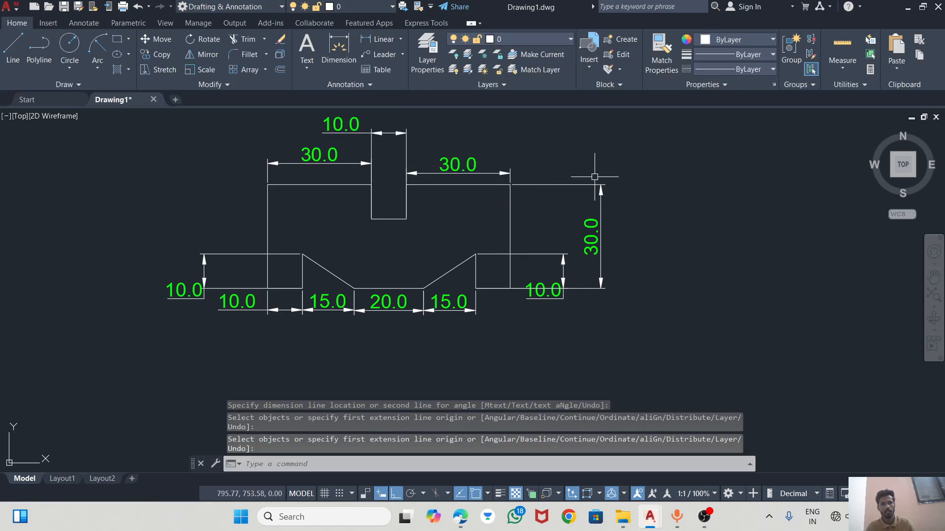
scroll(491, 221, up, 2)
scroll(491, 221, down, 2)
scroll(405, 192, up, 3)
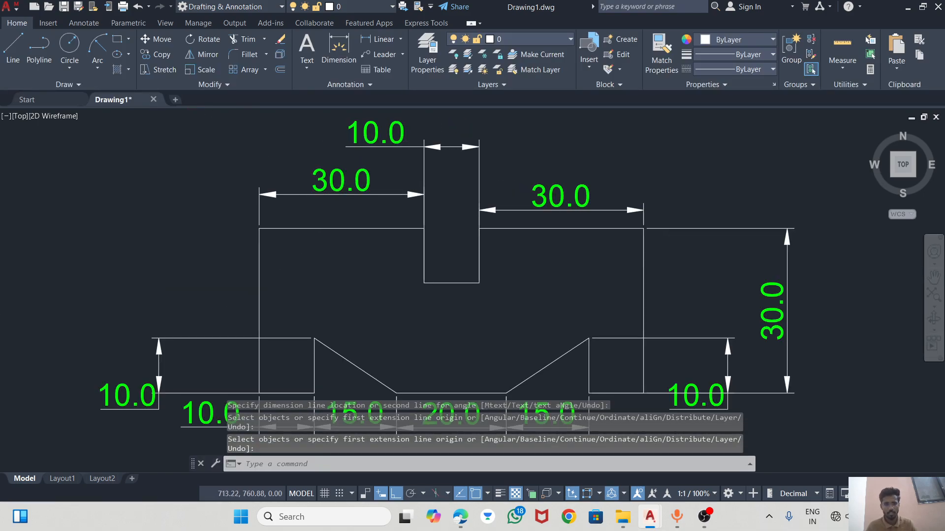
scroll(379, 162, down, 1)
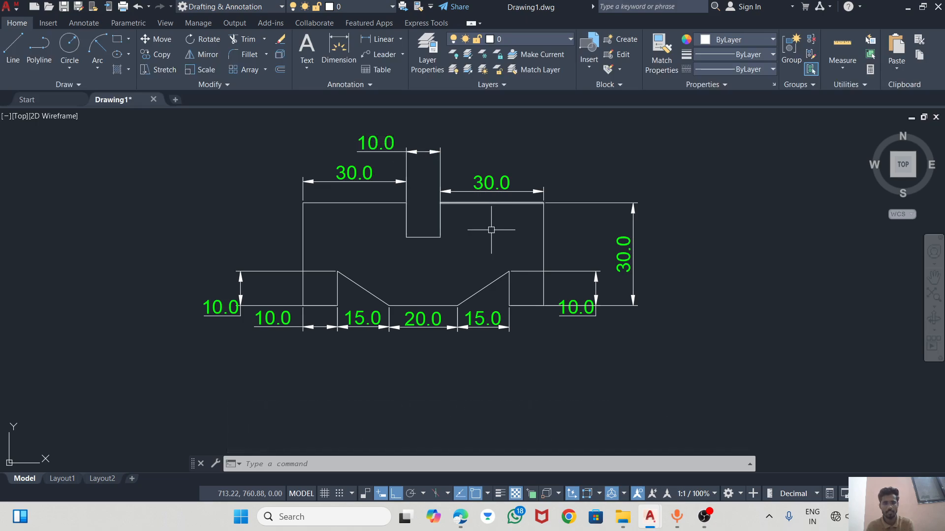
Step: Try to shift the right slope peak's height dimension slightly inward and down, and undo the move
click(586, 316)
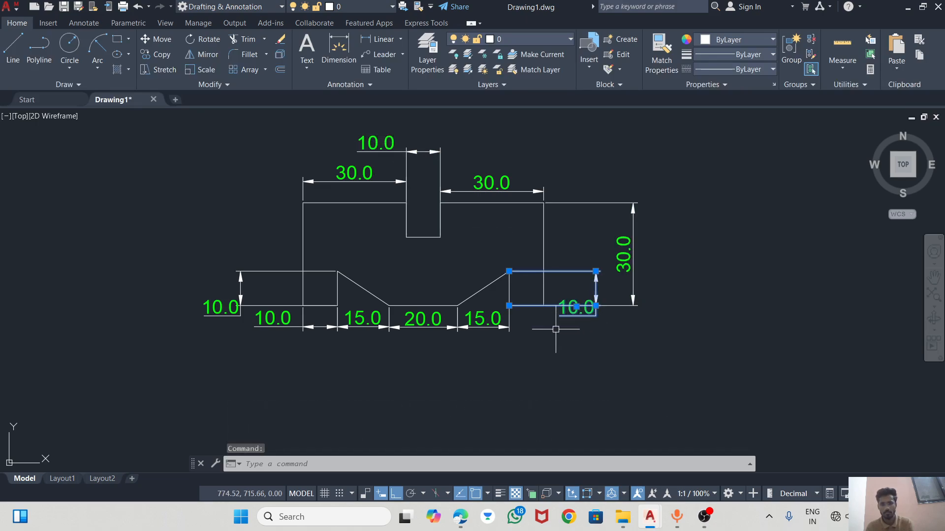
drag(573, 309, 563, 320)
click(573, 311)
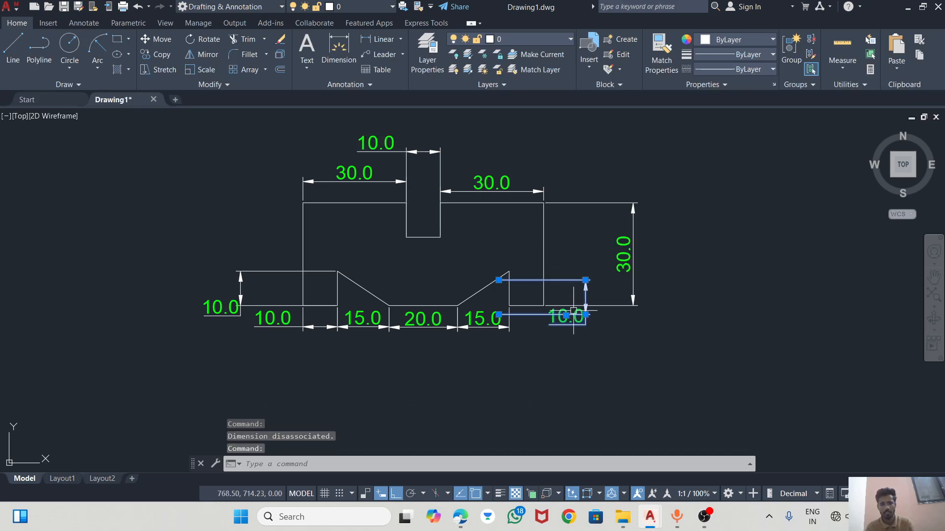
key(ctrl+z)
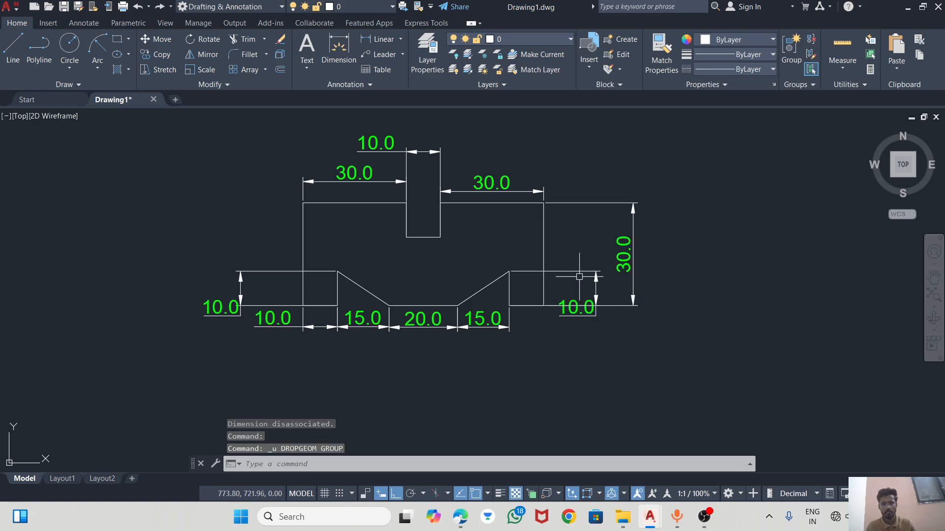
Step: Move the dimensioned slotted profile by its upper-left corner, with Ortho off, to the empty area above the earlier exercises
click(154, 123)
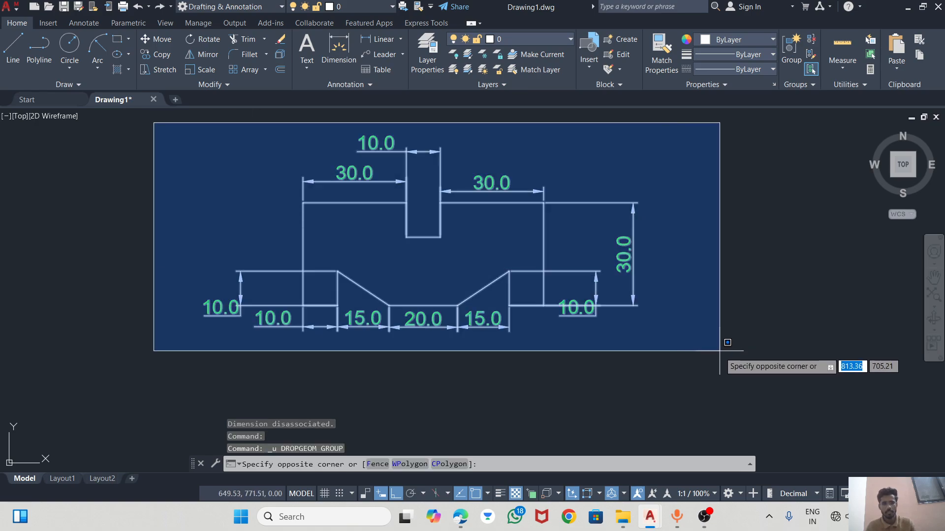
click(746, 377)
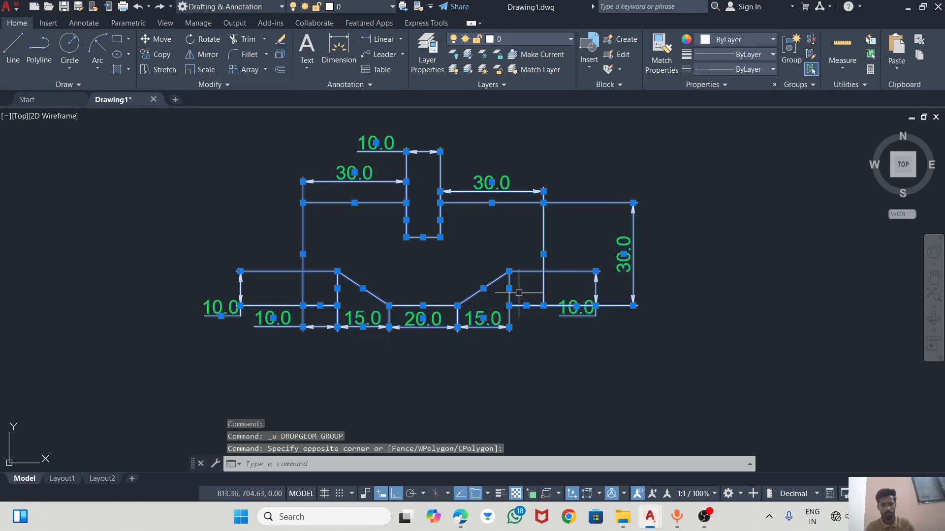
text(M)
key(BackSpace)
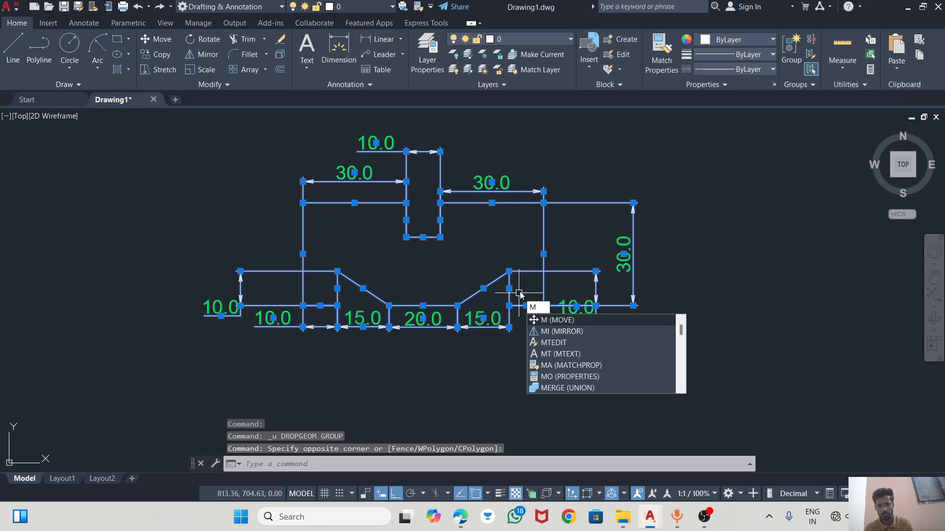
text(O)
click(551, 331)
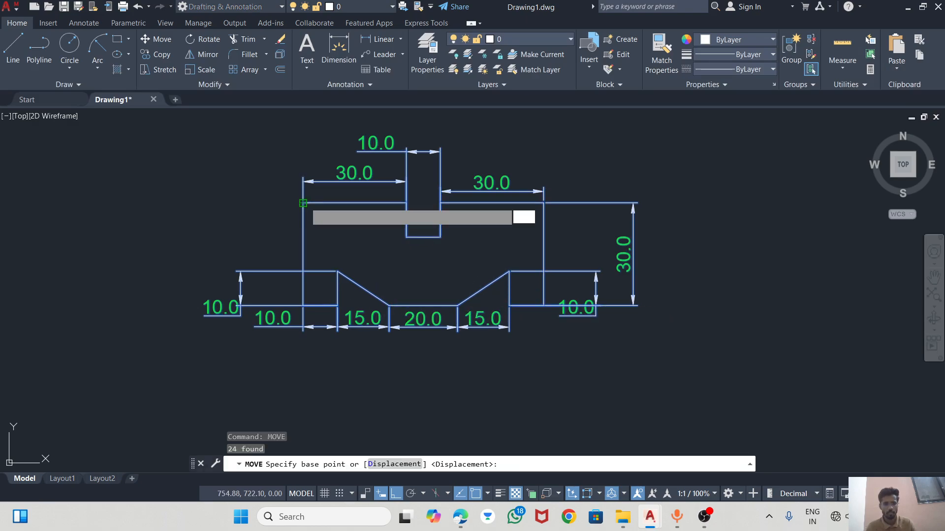
click(302, 203)
scroll(504, 276, down, 4)
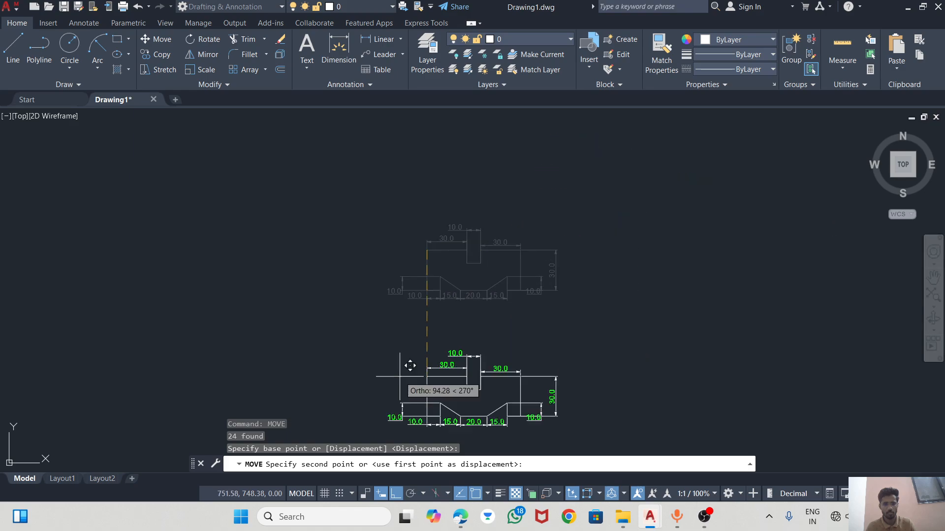
click(395, 495)
scroll(532, 216, down, 4)
scroll(453, 231, down, 2)
scroll(419, 341, up, 6)
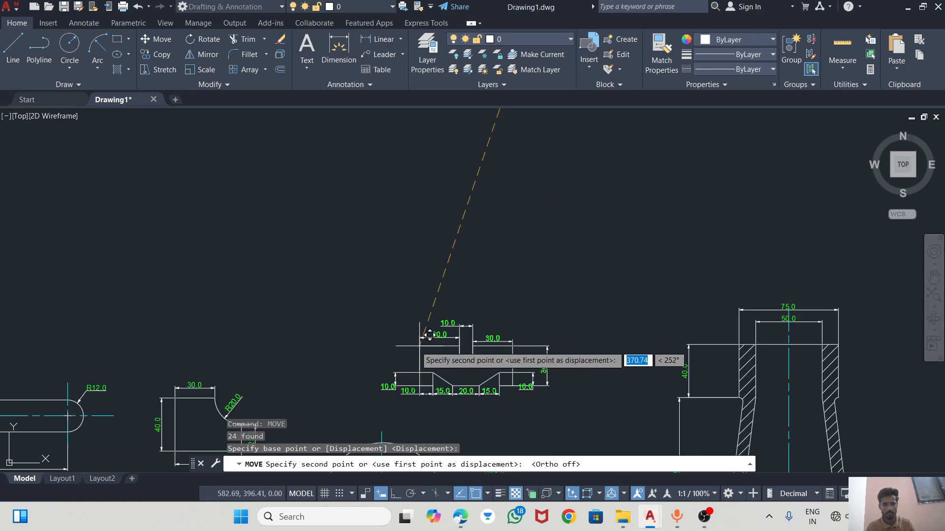
scroll(506, 197, down, 6)
scroll(341, 217, up, 3)
scroll(365, 188, down, 2)
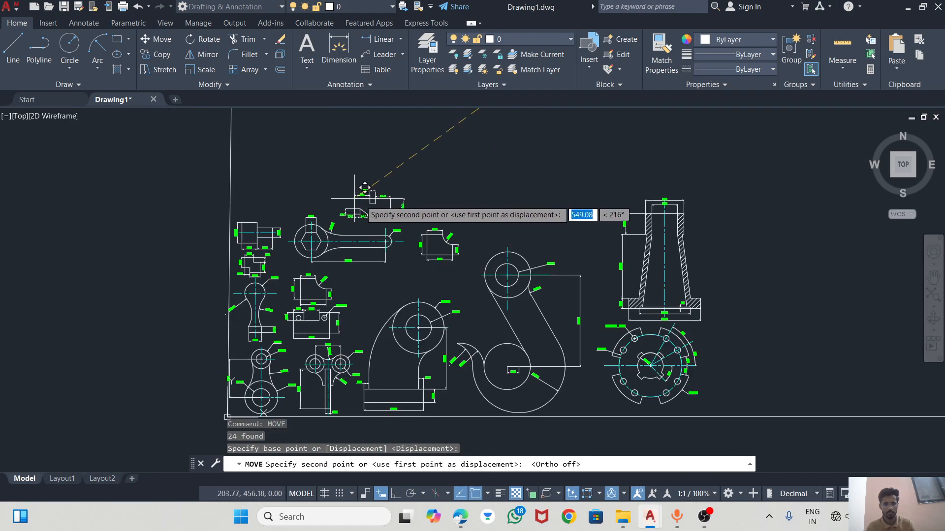
click(445, 127)
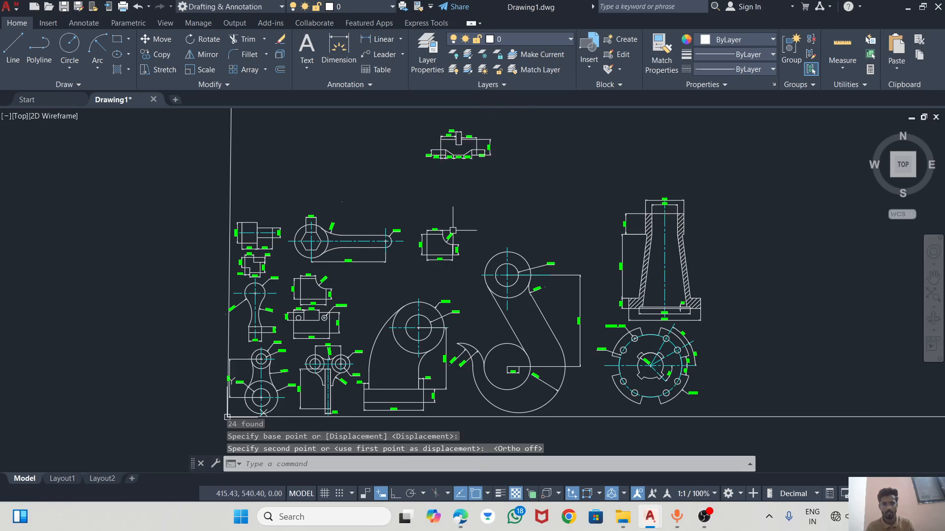
Step: Move the slotted profile down again by its upper-left corner, placing it just above the 50 by 40 profile with the R20 arc
click(408, 123)
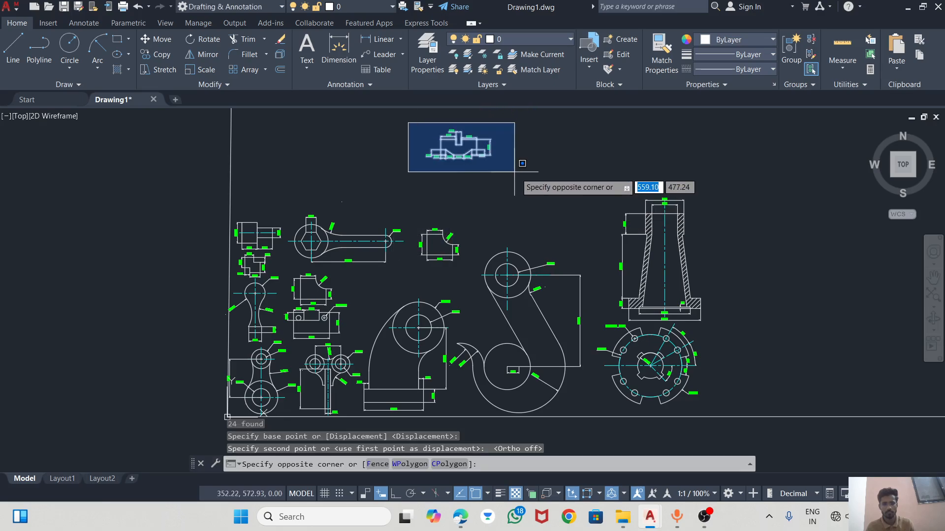
click(521, 178)
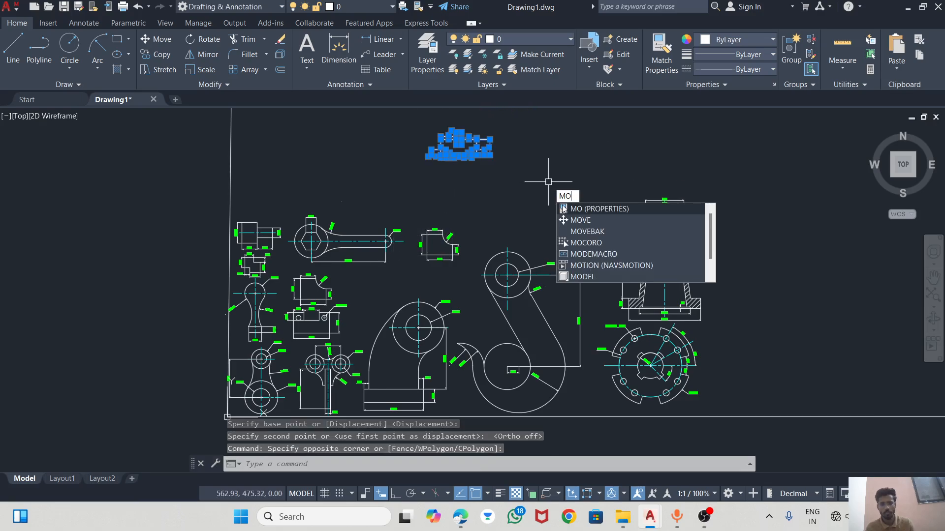
click(577, 220)
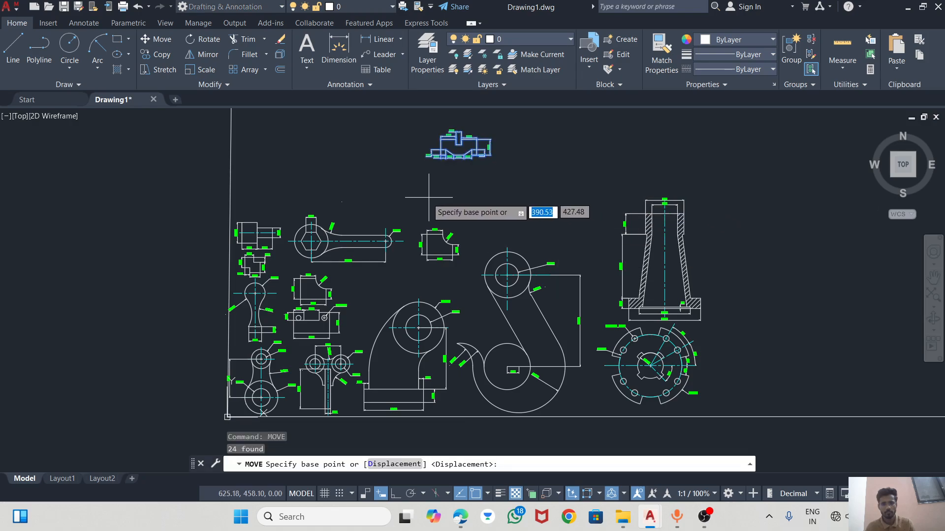
click(441, 136)
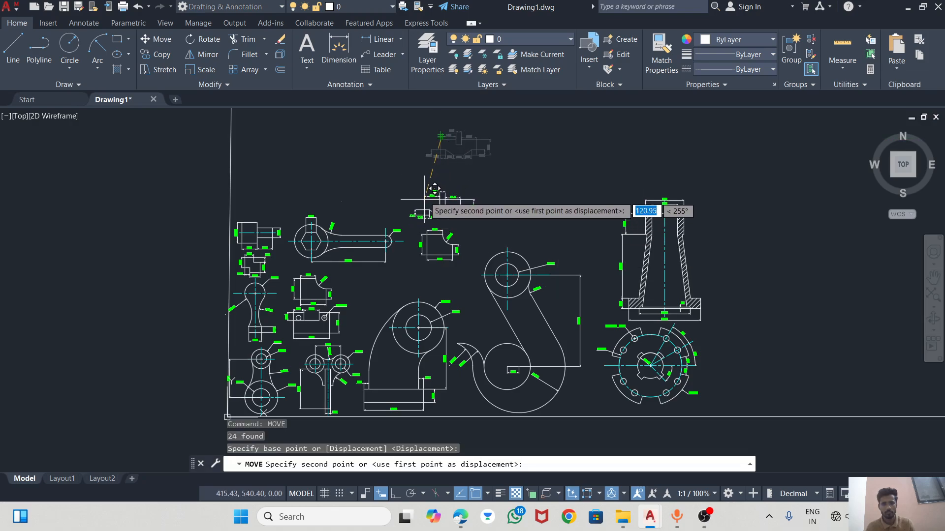
click(422, 195)
scroll(500, 205, up, 4)
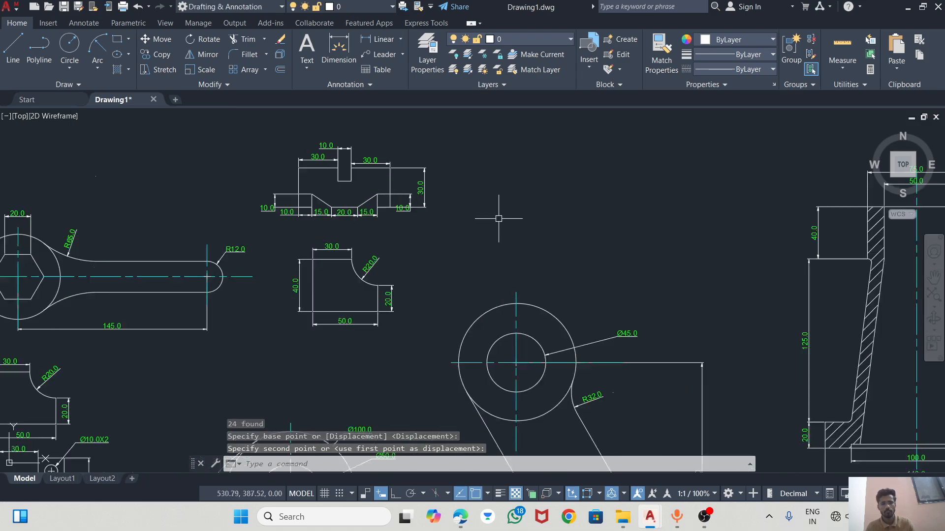
scroll(443, 232, down, 2)
scroll(399, 171, up, 2)
key(Escape)
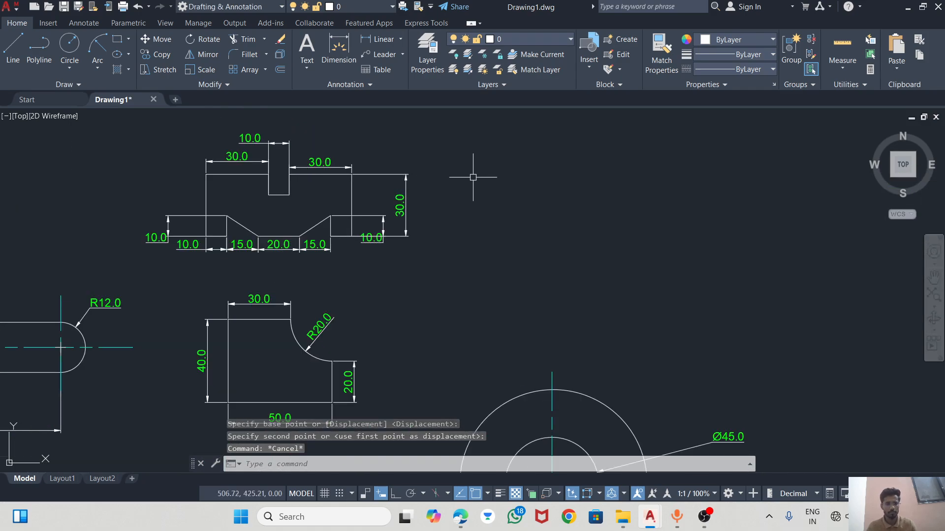
Step: Consult the octagonal profile in CAD Practice PDF and draw its 20 mm horizontal bottom edge in AutoCAD's empty area above the exercises, with Ortho on
key(alt+Tab)
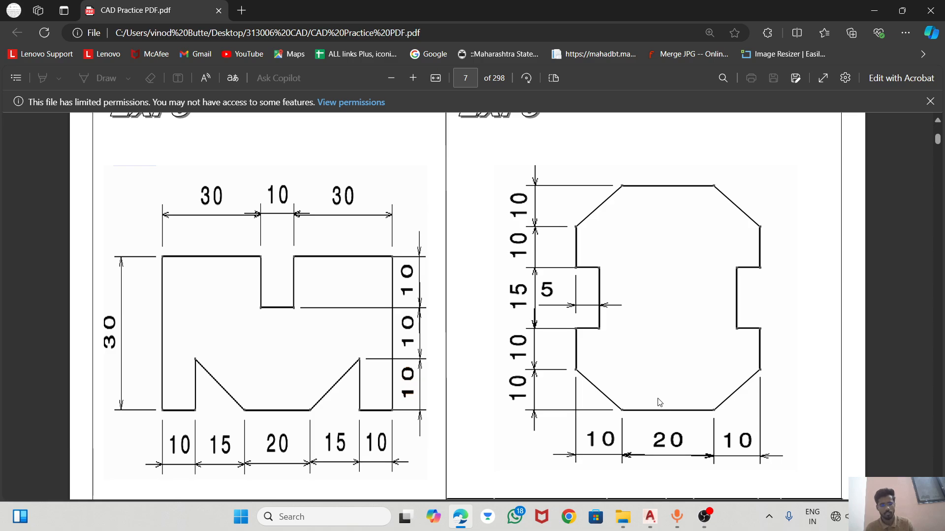
key(alt+Tab)
scroll(472, 293, down, 2)
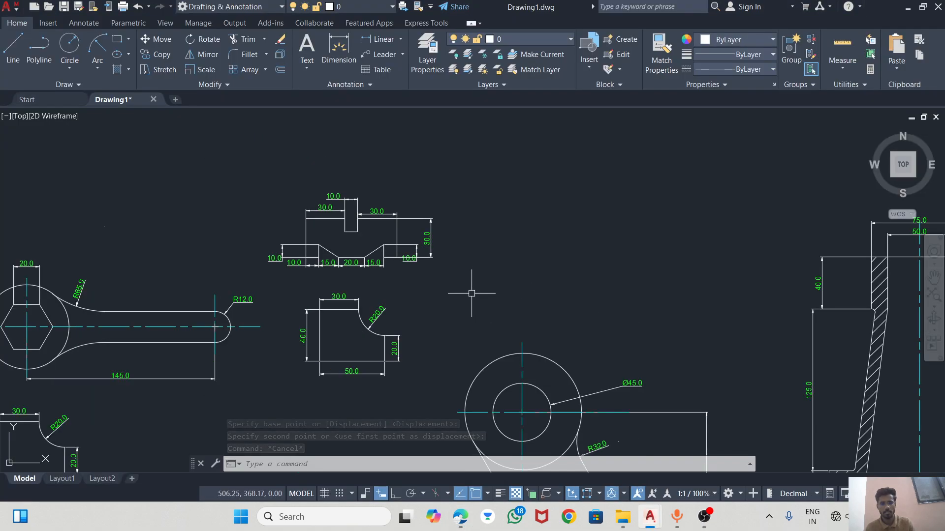
click(16, 50)
scroll(520, 249, down, 4)
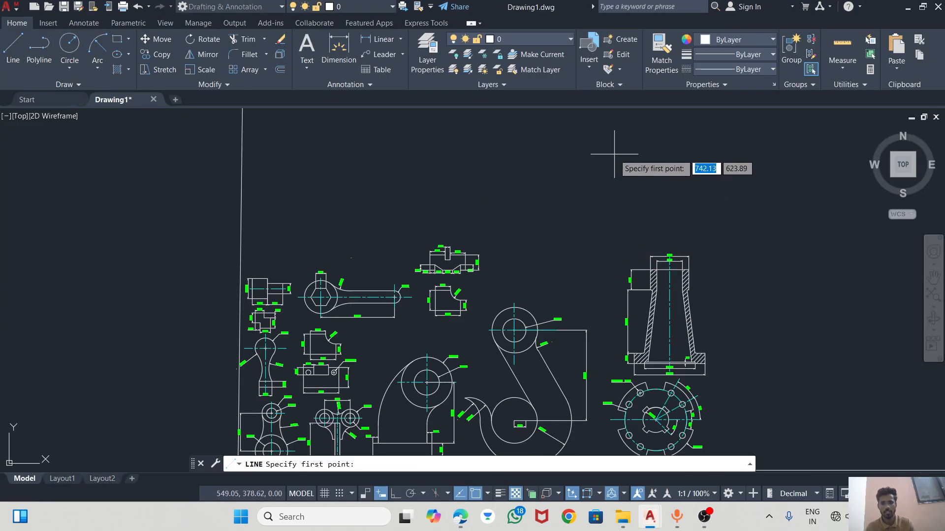
middle_drag(531, 196, 474, 268)
key(alt+Tab)
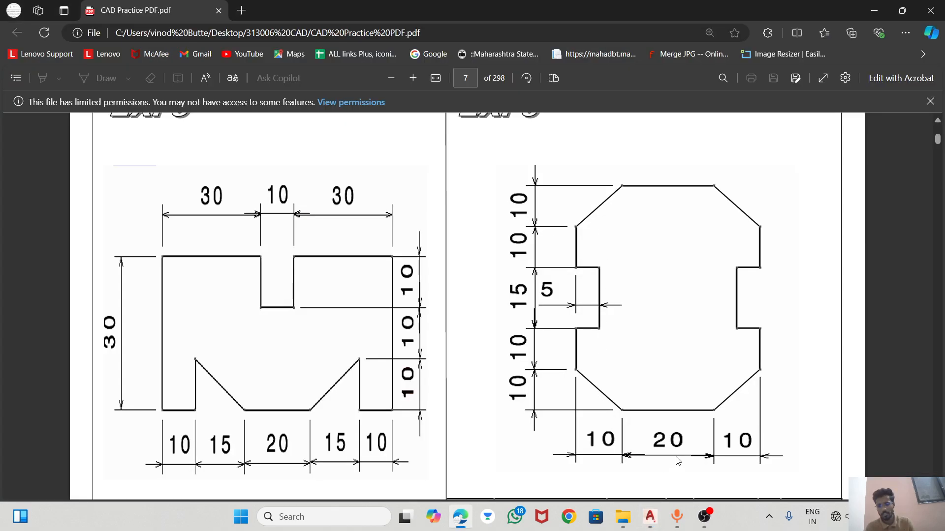
key(alt+Tab)
click(453, 225)
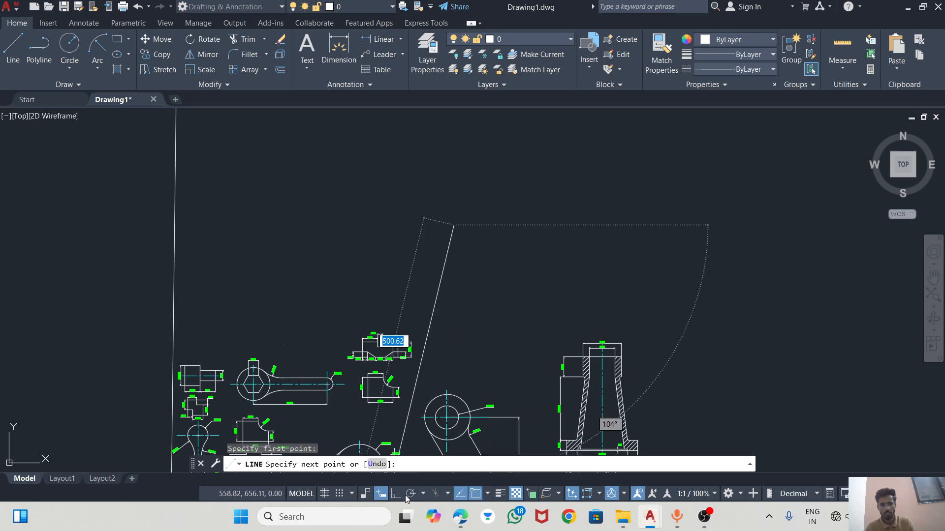
key(F8)
text(20)
key(Return)
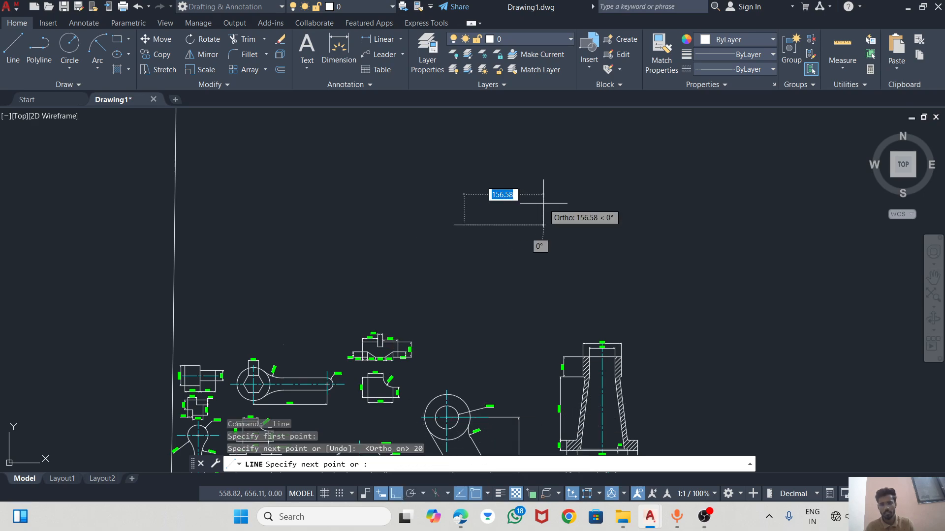
Step: Check the profile's corner dimensions in the PDF, turn Ortho off in AutoCAD and end the line at the bottom edge
scroll(489, 226, up, 3)
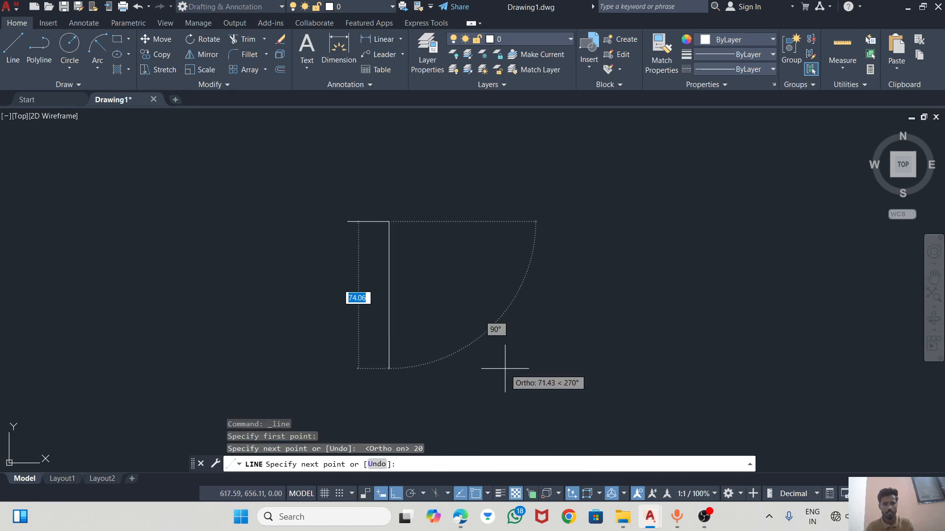
scroll(507, 373, down, 3)
scroll(457, 282, up, 2)
scroll(497, 300, down, 1)
scroll(503, 356, up, 2)
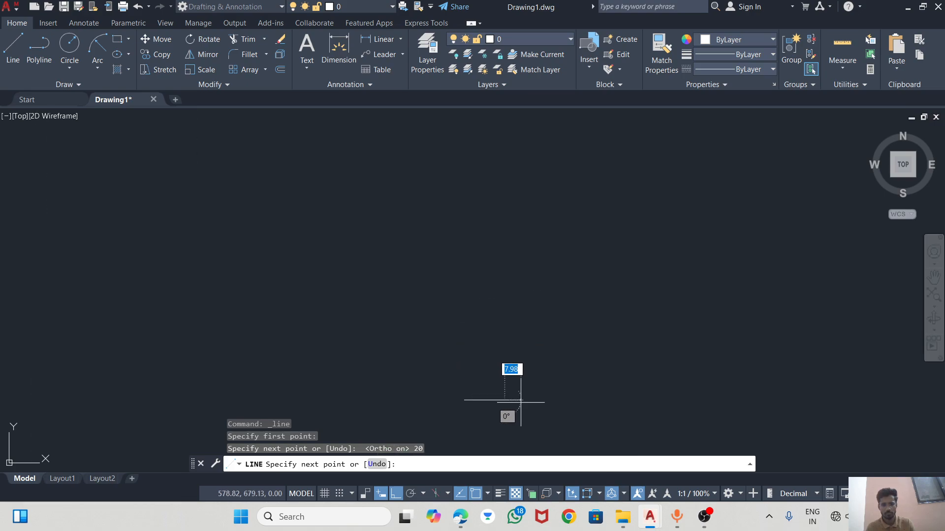
key(alt+Tab)
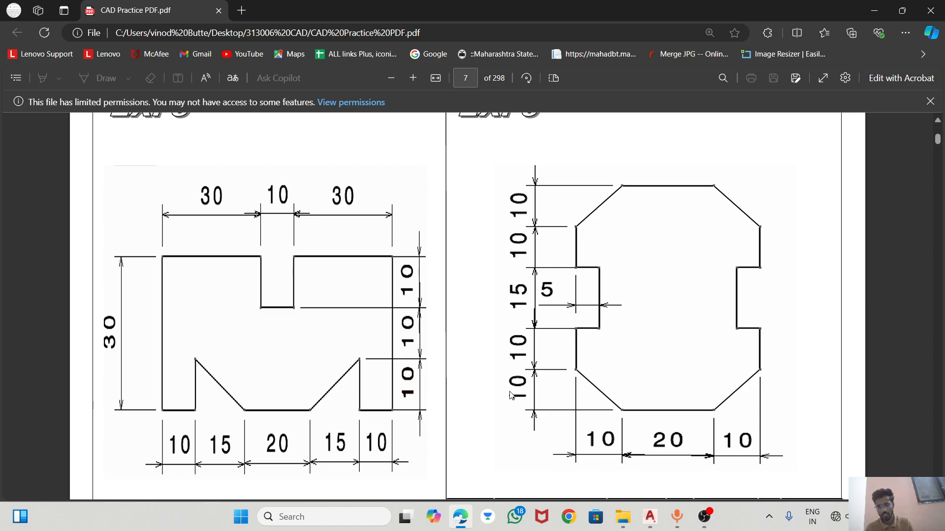
key(alt+Tab)
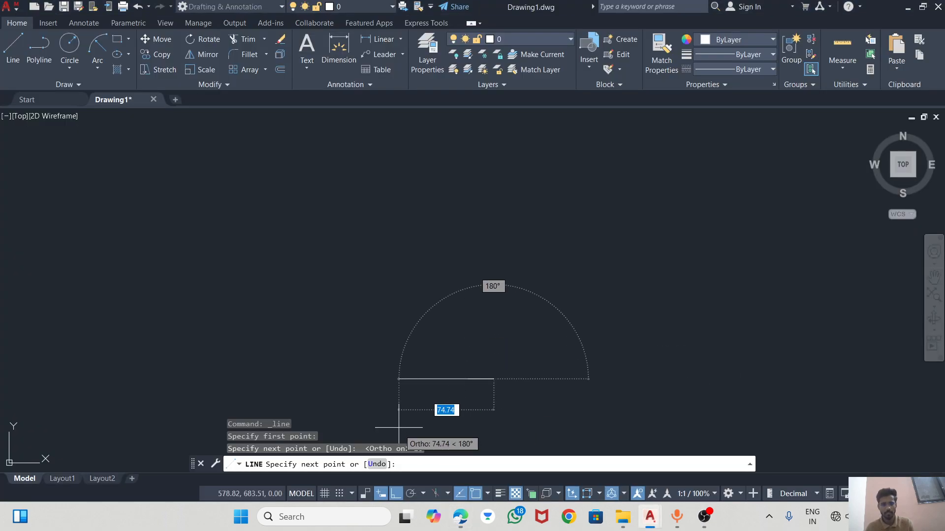
click(396, 494)
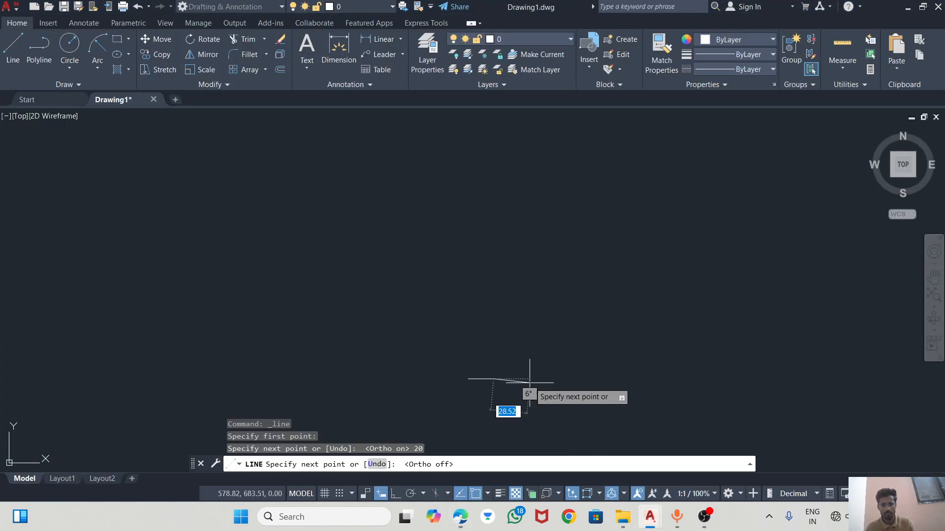
scroll(516, 381, up, 7)
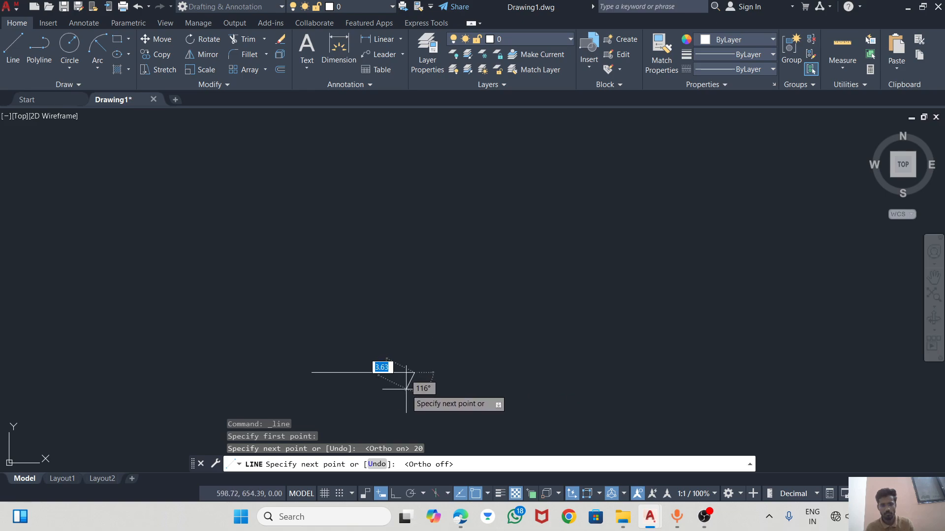
key(Escape)
Step: Draw a 10 mm vertical helper line 10 mm beyond the bottom edge's right end and connect its upper end to the edge with a slope
click(13, 48)
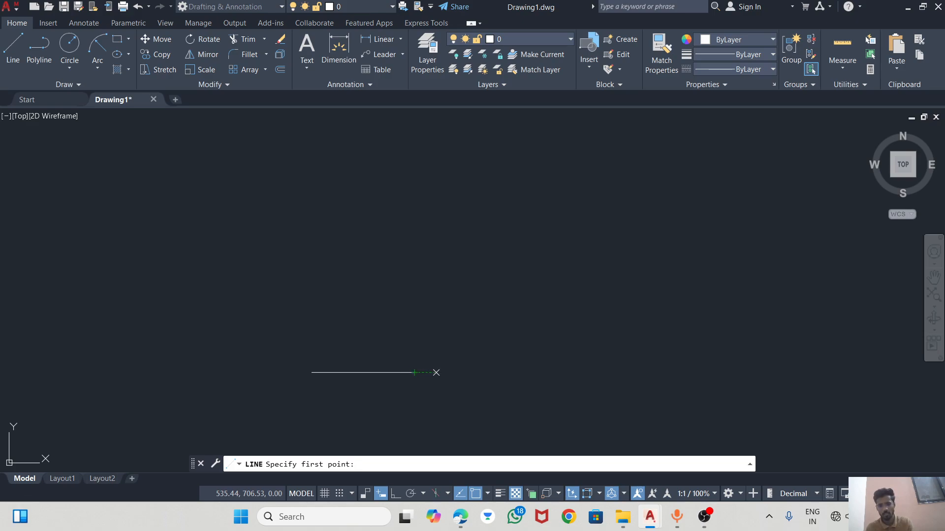
text(10)
key(Return)
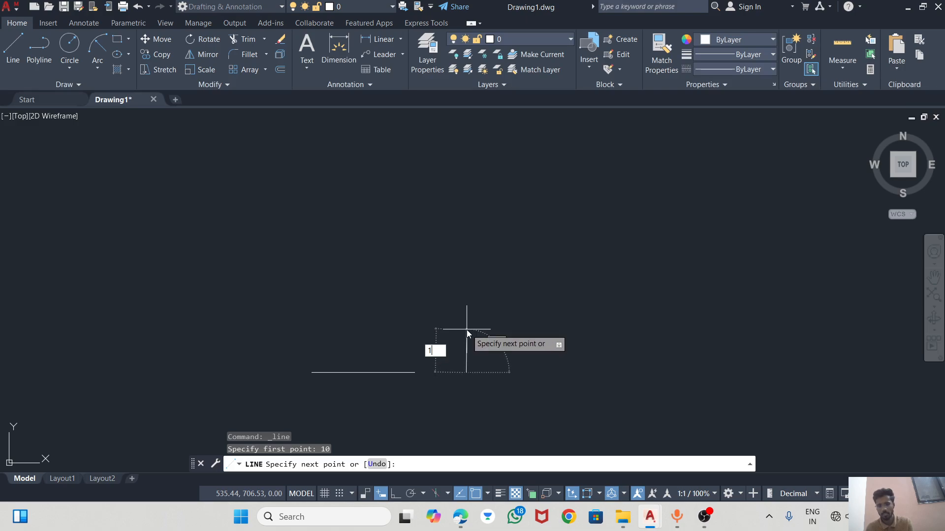
text(10)
key(Return)
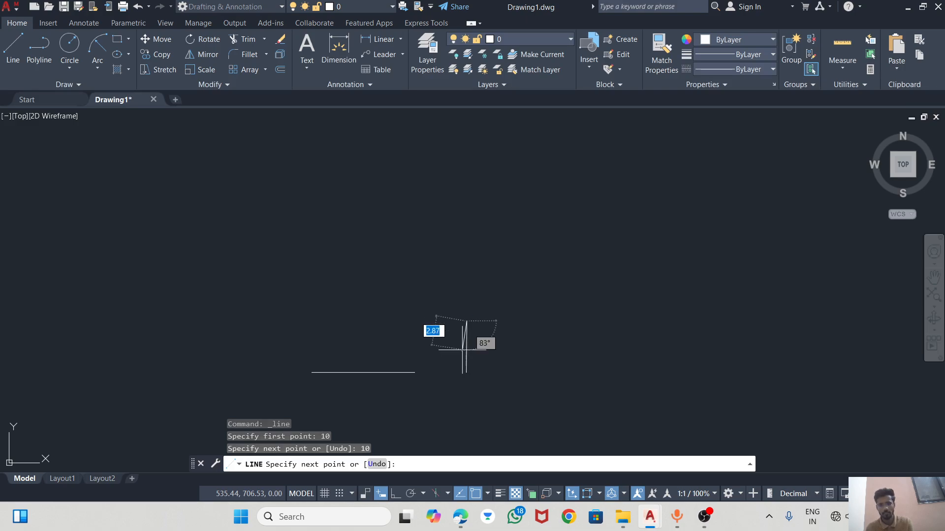
click(415, 373)
key(Escape)
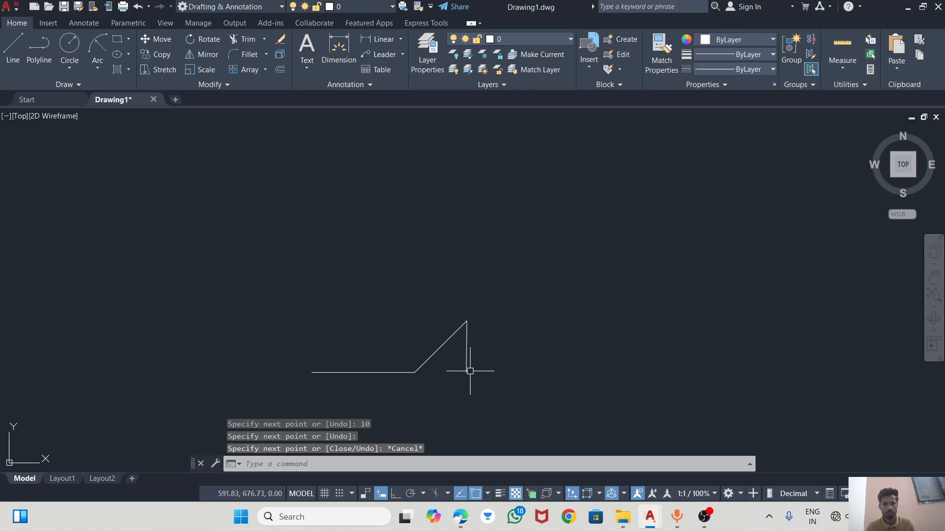
Step: Erase the vertical helper line below the slope's upper end
key(alt+Tab)
key(alt+Tab)
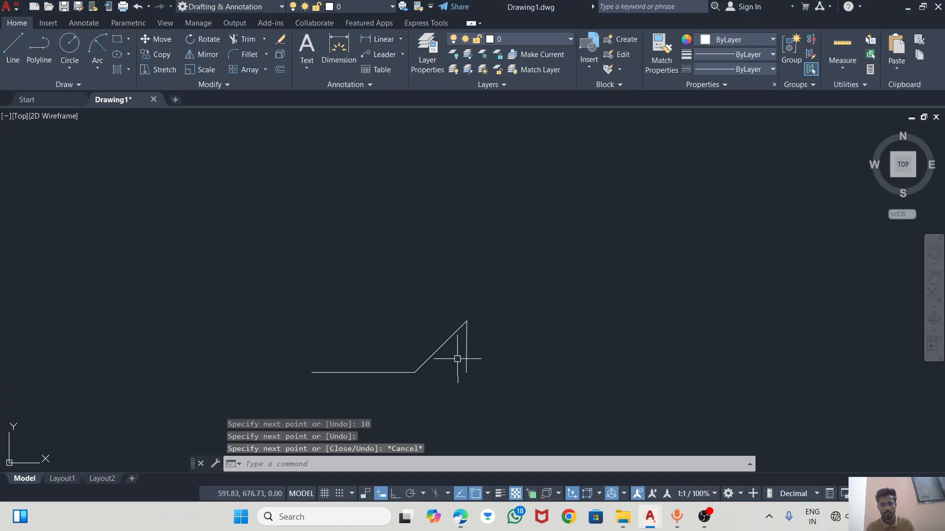
click(467, 350)
key(Delete)
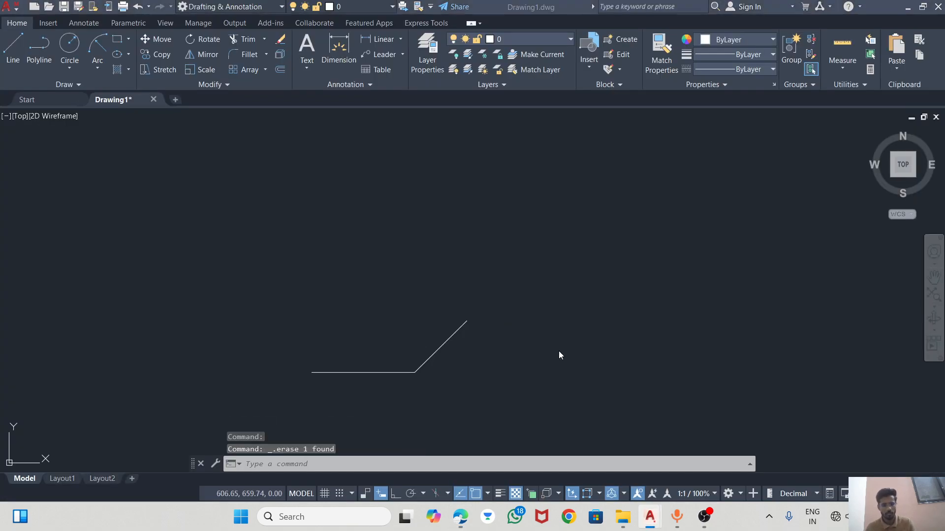
Step: Check the right side's dimensions in the PDF and draw a 10 mm vertical line in AutoCAD upward from the slope's upper end
key(alt+Tab)
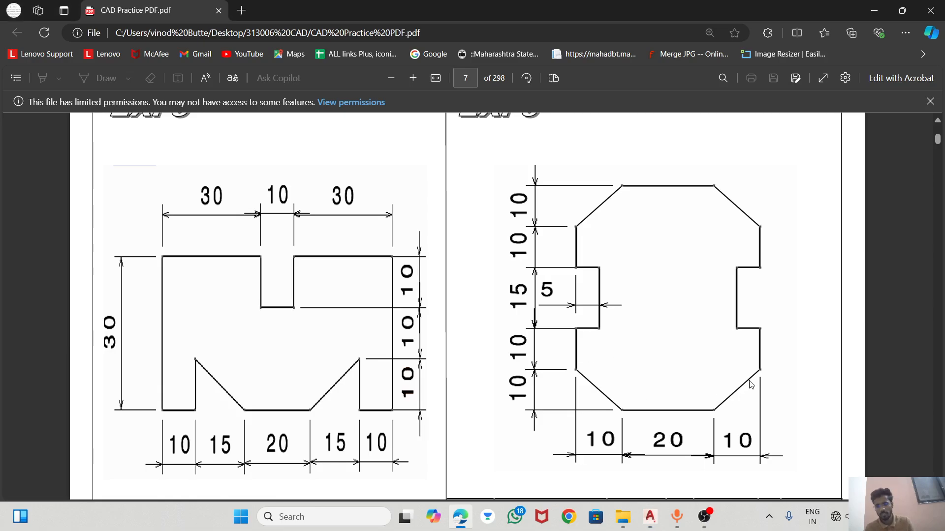
key(alt+Tab)
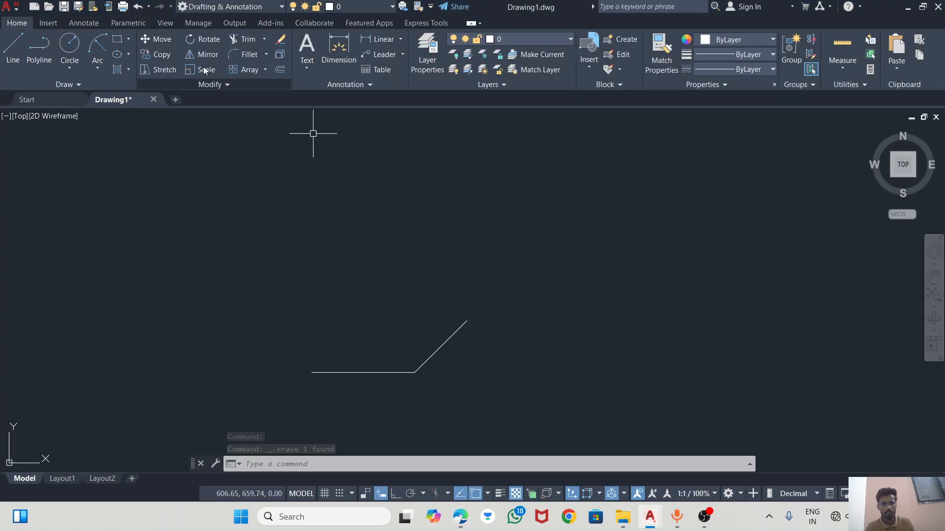
click(13, 52)
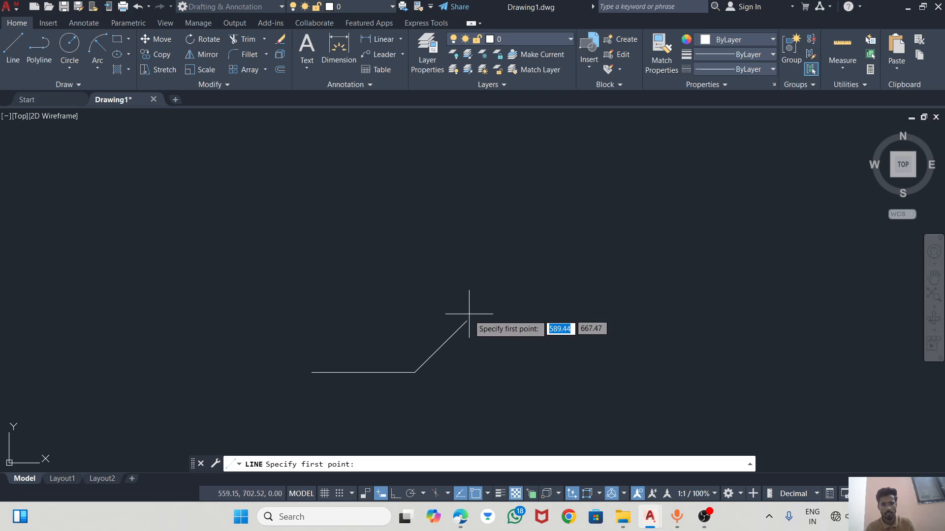
click(467, 321)
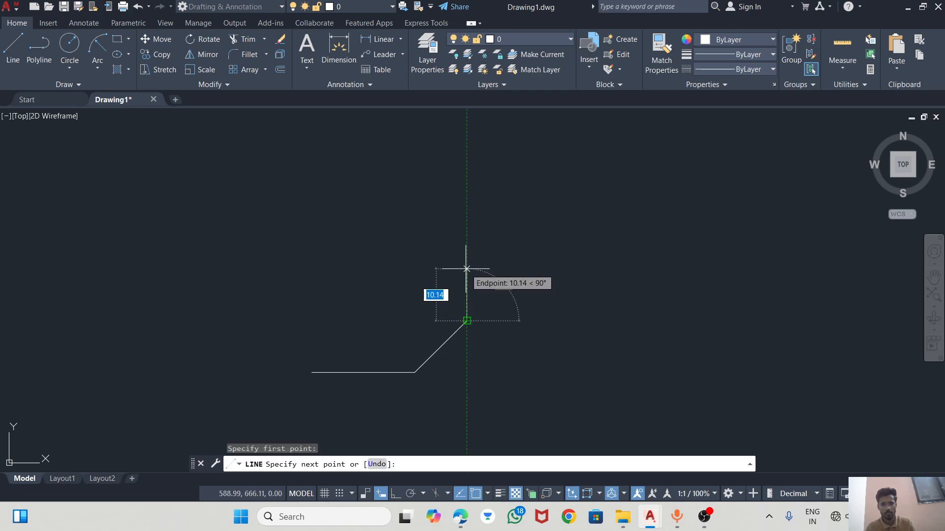
key(Return)
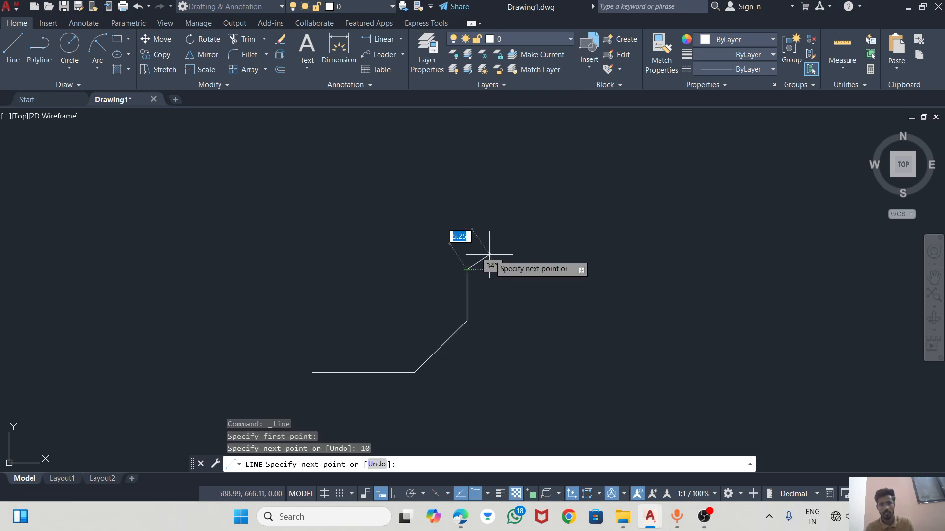
Step: Following the PDF, continue the line with the right-side notch: 5 mm inward, 15 mm upward with Ortho on, and 5 mm outward
key(alt+Tab)
key(alt+Tab)
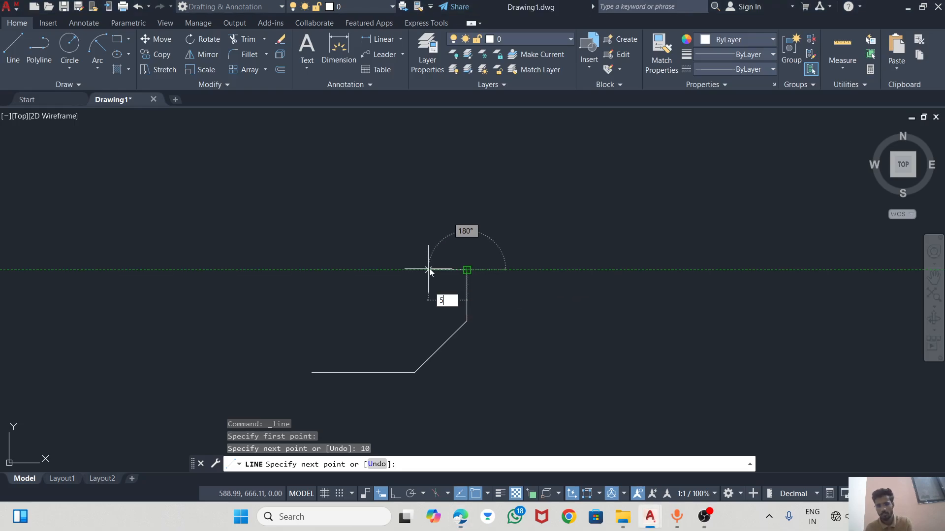
key(Return)
key(alt+Tab)
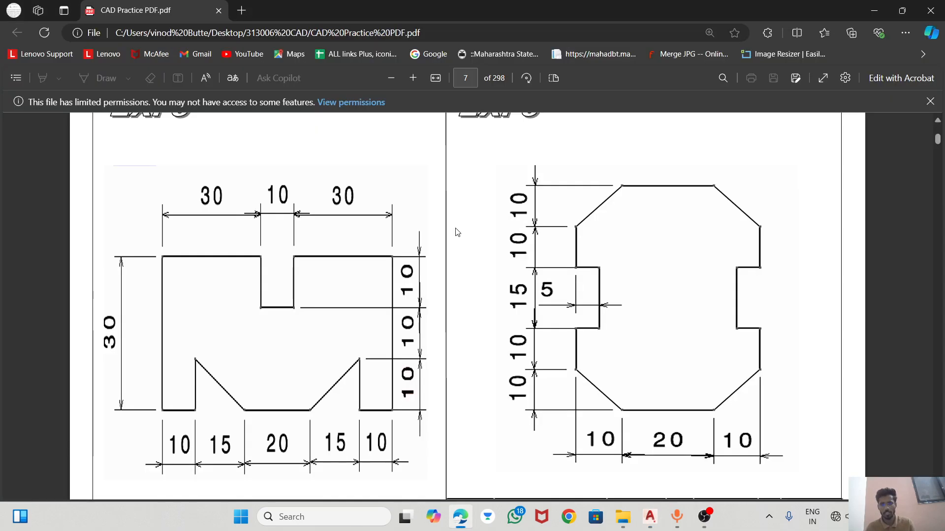
key(alt+Tab)
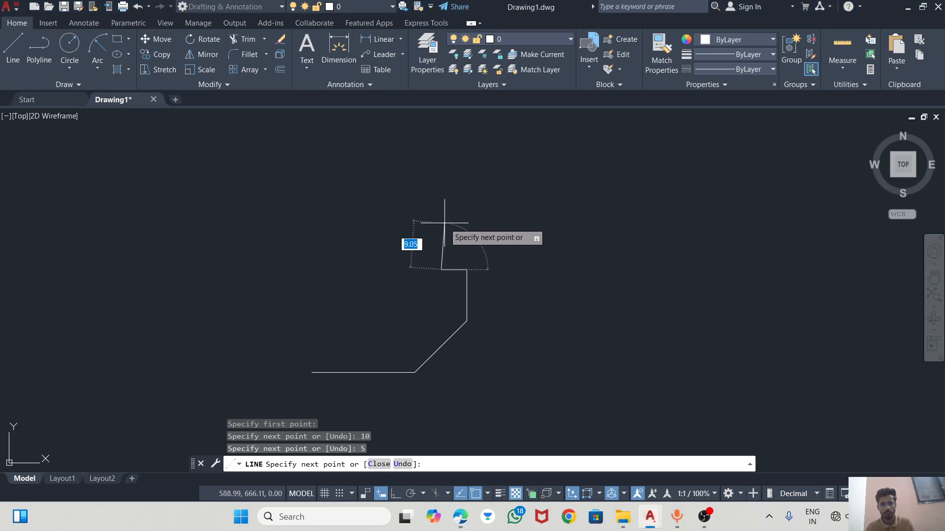
key(F8)
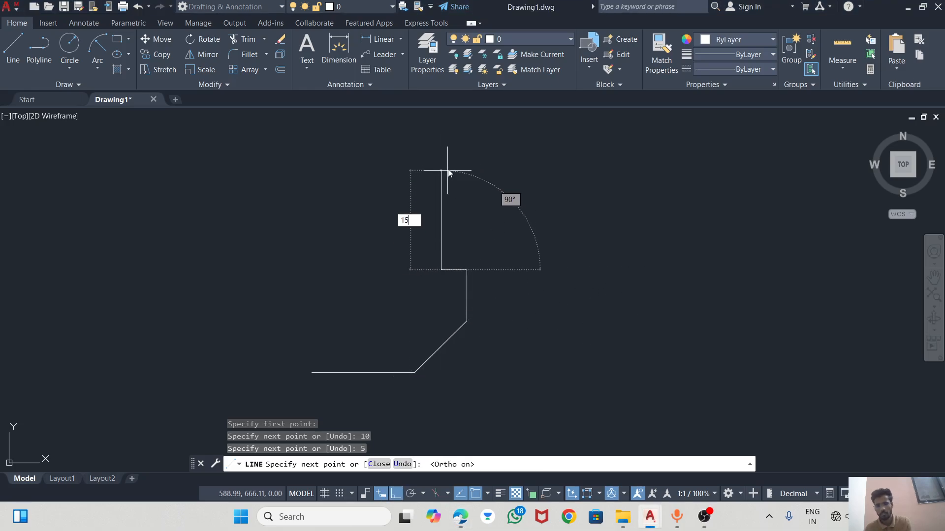
key(Return)
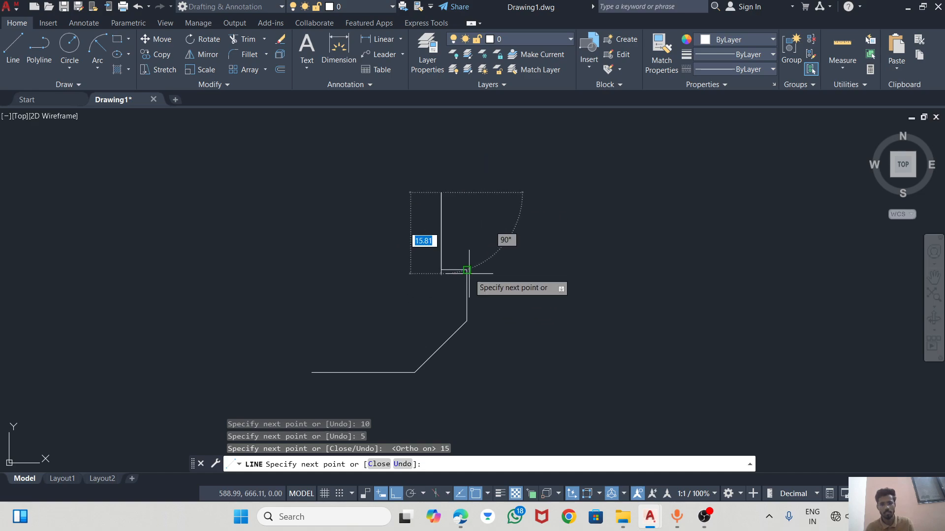
click(466, 195)
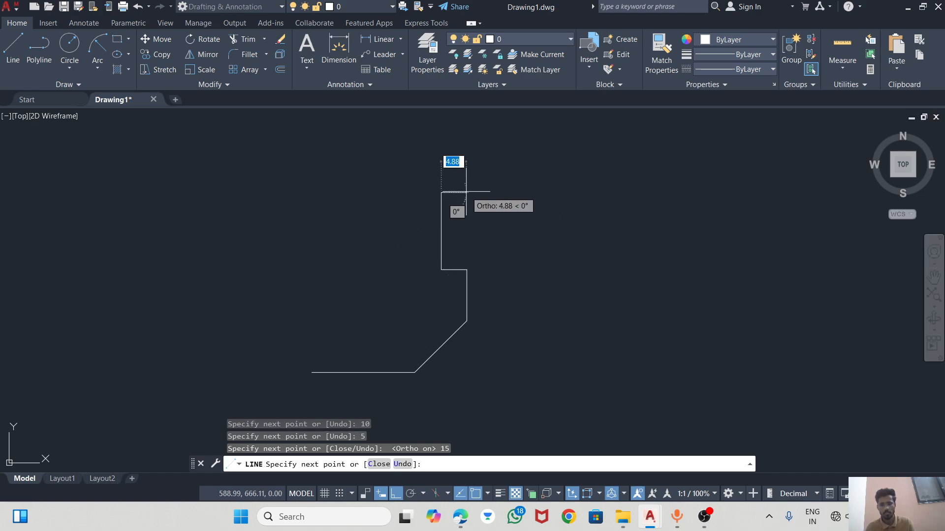
key(Return)
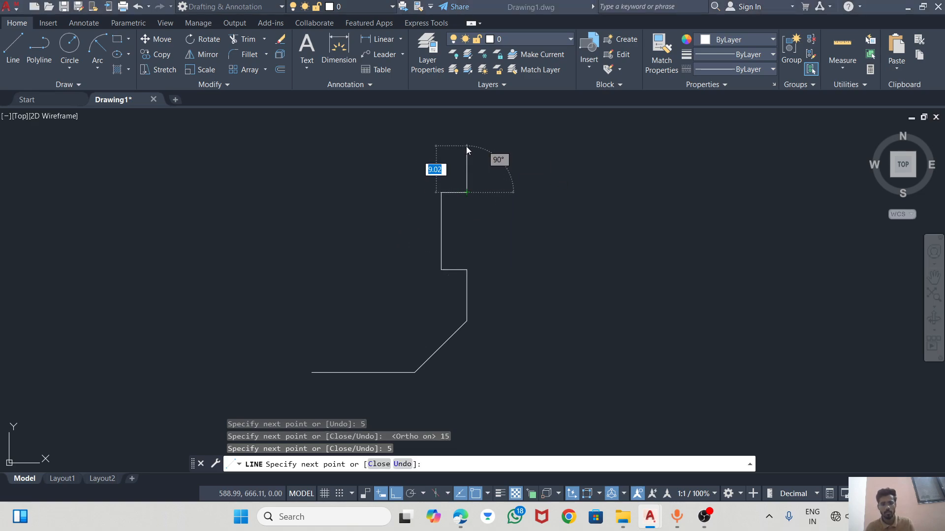
Step: Check the PDF again and continue the AutoCAD line 10 mm upward from the notch's upper outer corner
key(alt+Tab)
key(alt+Tab)
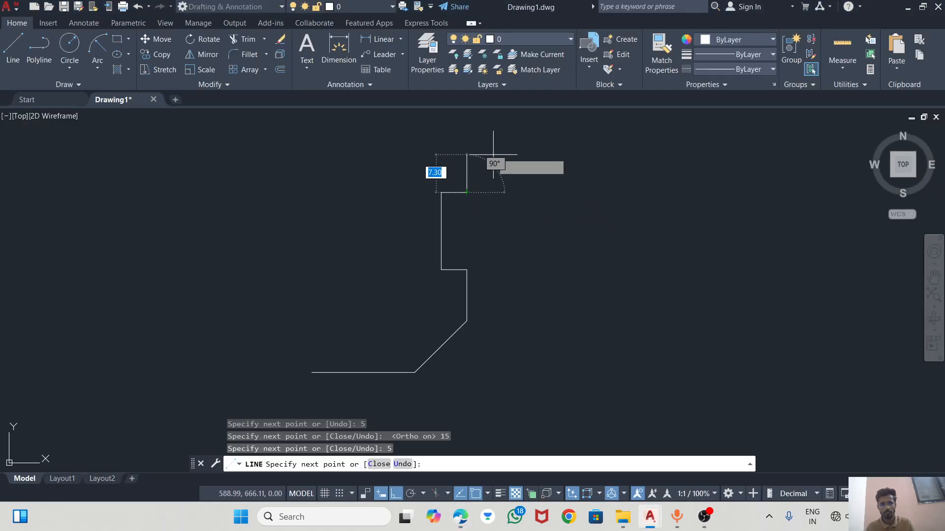
text(10)
key(Return)
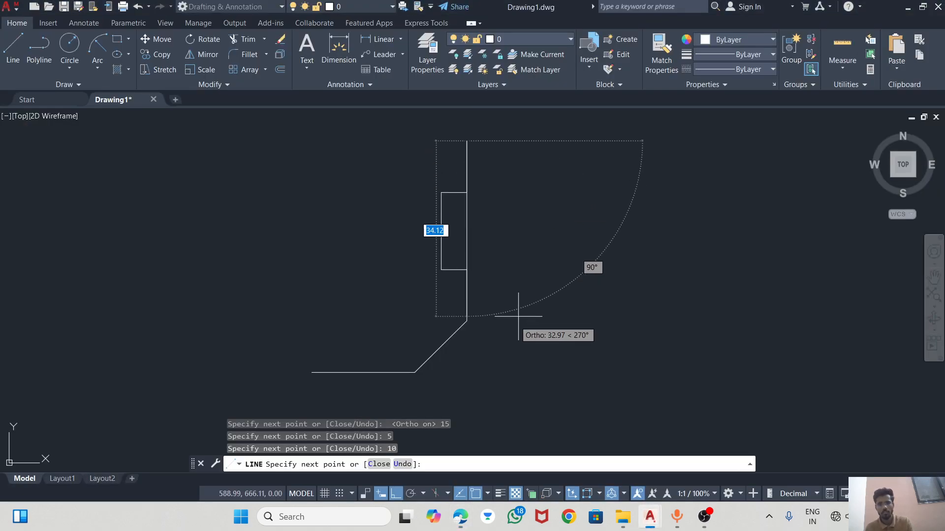
Step: Draw helper lines 10 mm inward and 10 mm upward per the PDF, and slope back to the right side's upper end
scroll(527, 310, down, 2)
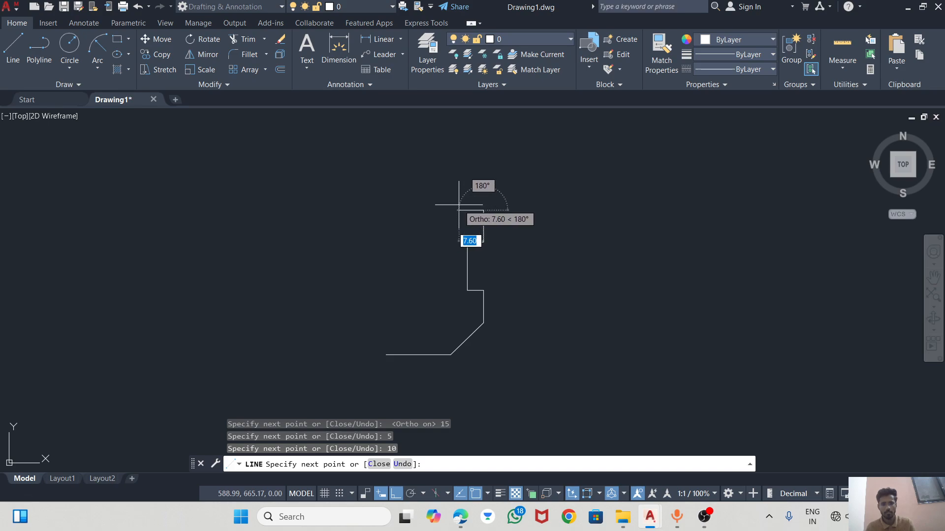
key(alt+Tab)
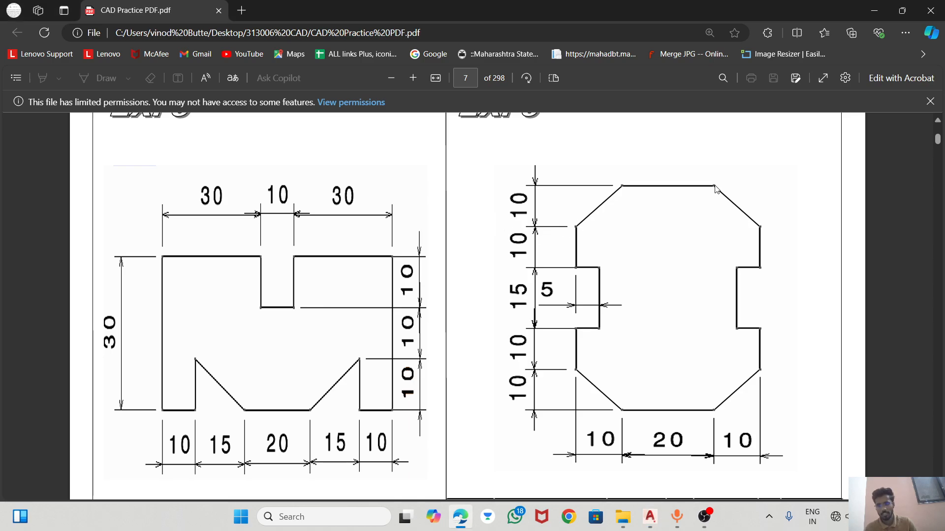
key(alt+Tab)
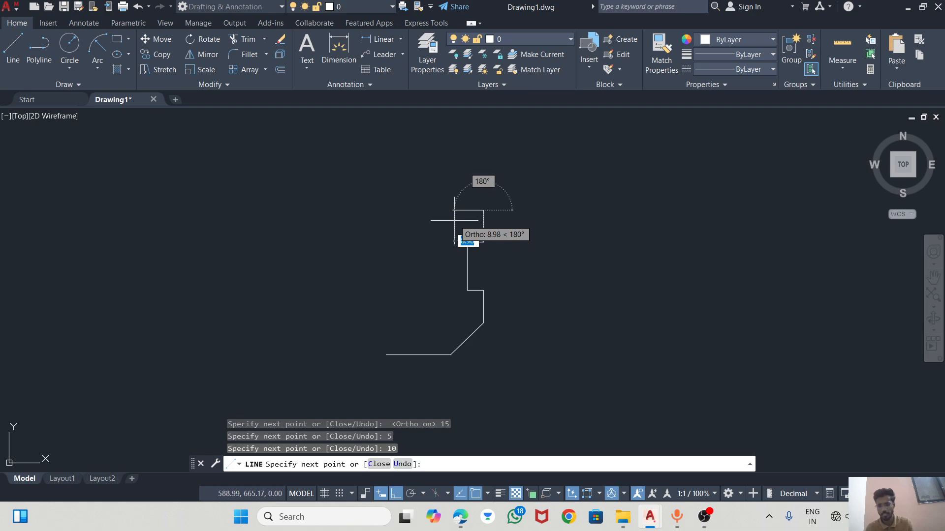
text(10)
key(Return)
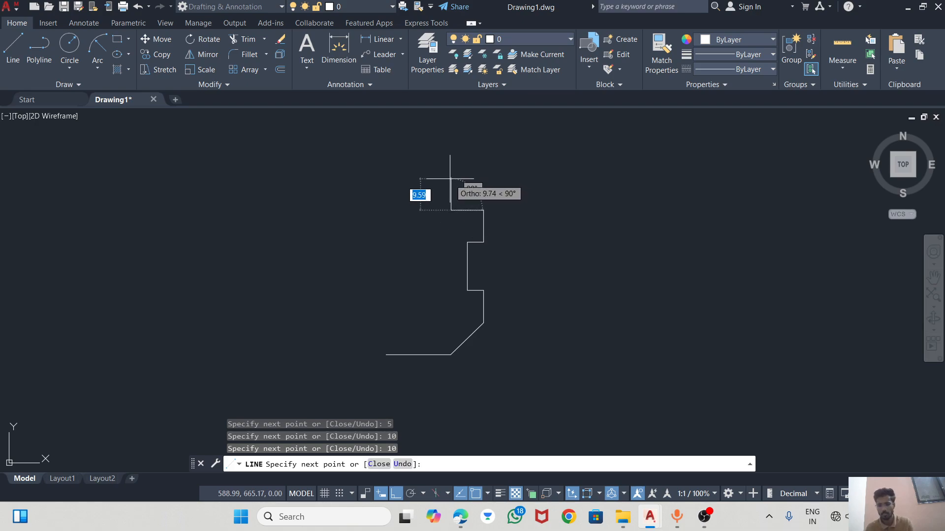
text(10)
key(Return)
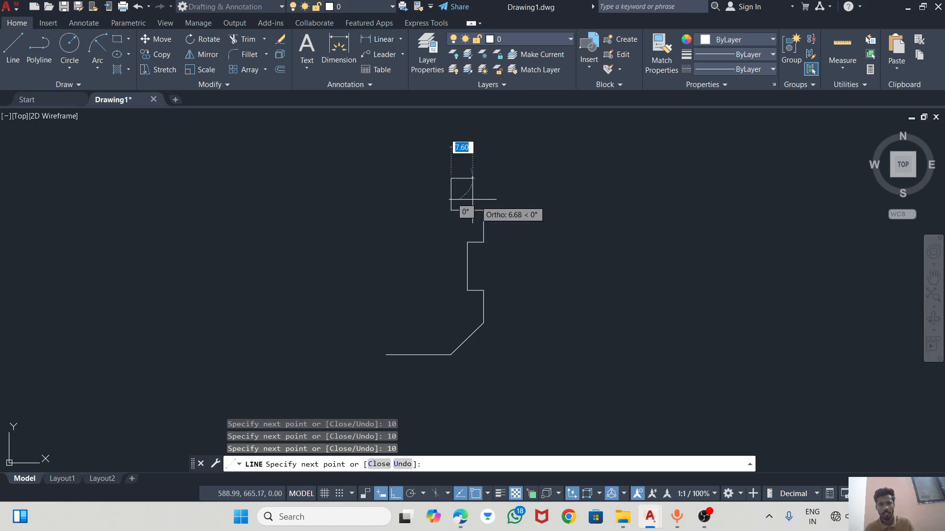
click(483, 210)
key(Escape)
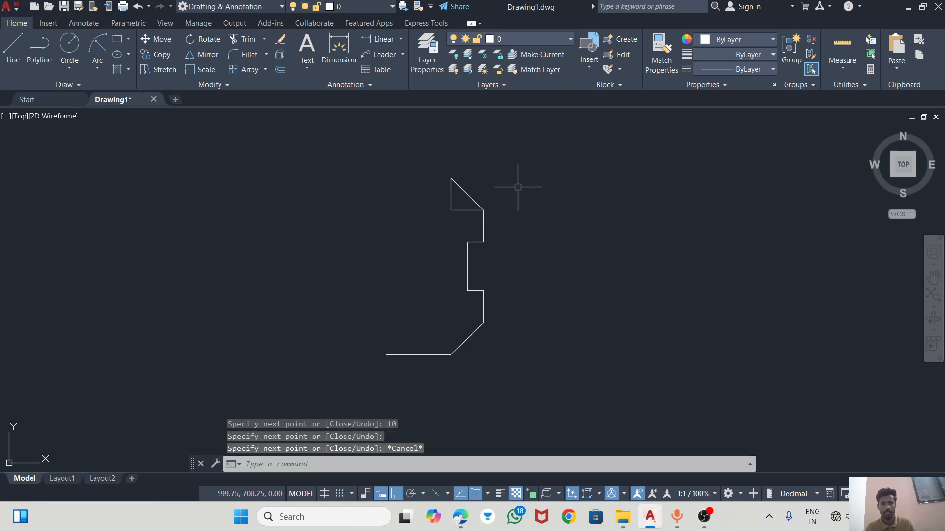
Step: Trim away the vertical and horizontal helper lines beneath the upper slope
click(247, 41)
scroll(453, 181, up, 4)
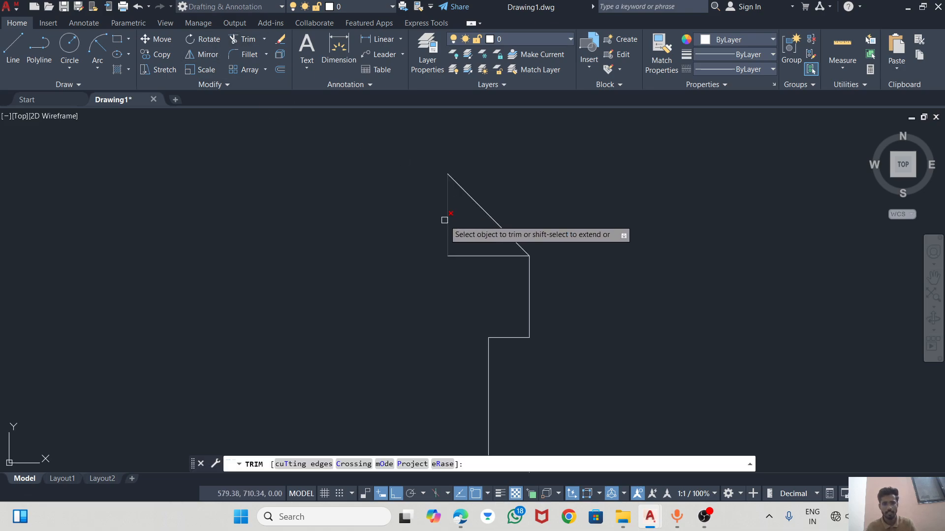
click(446, 219)
click(477, 255)
scroll(667, 219, down, 2)
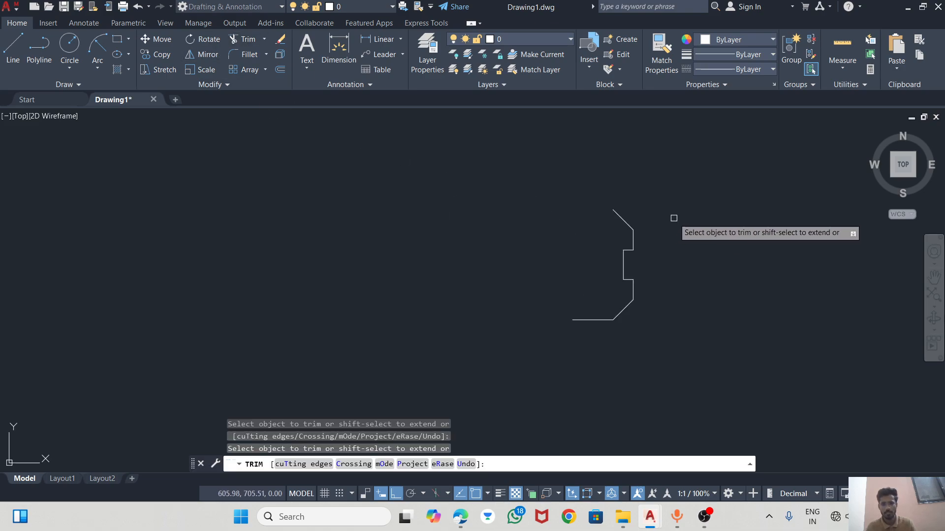
key(Escape)
scroll(654, 241, up, 2)
scroll(615, 201, down, 3)
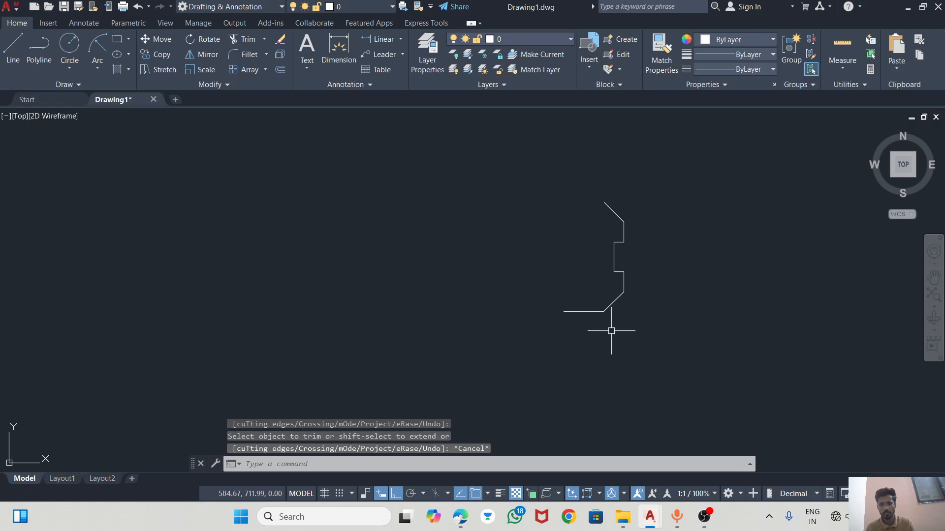
Step: Draw the horizontal top edge from the upper slope's end leftward until it aligns with the bottom edge's left end
click(13, 47)
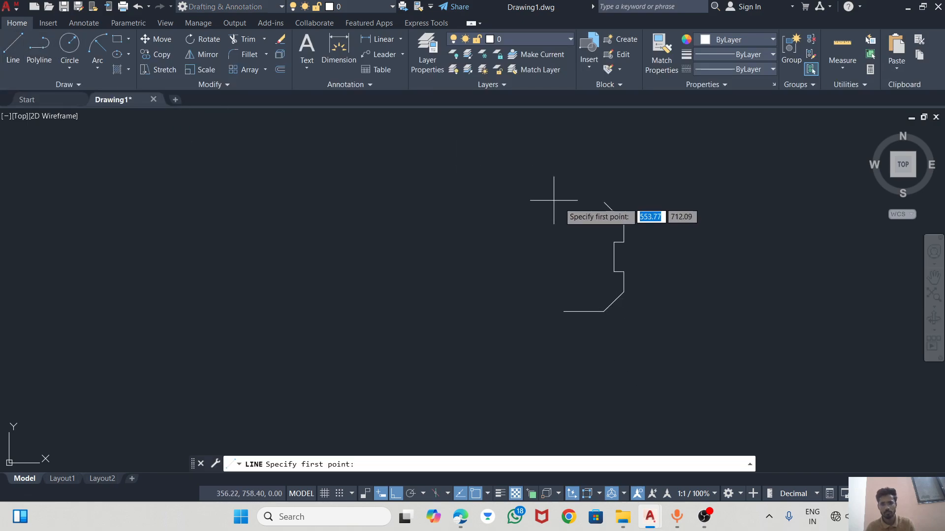
click(604, 203)
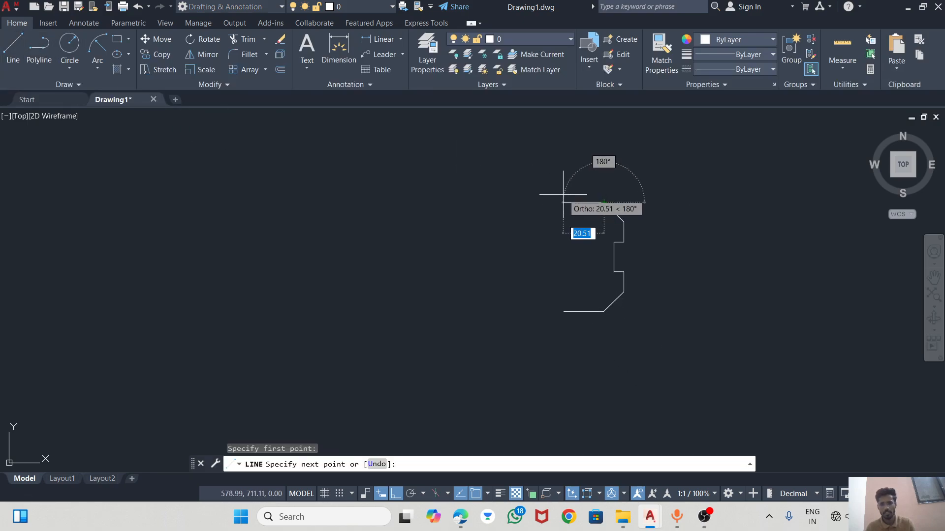
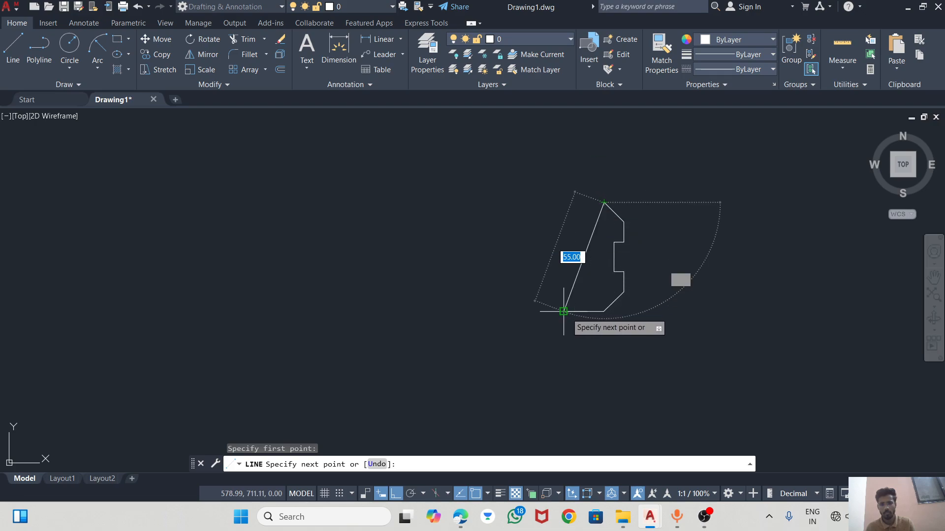
click(563, 202)
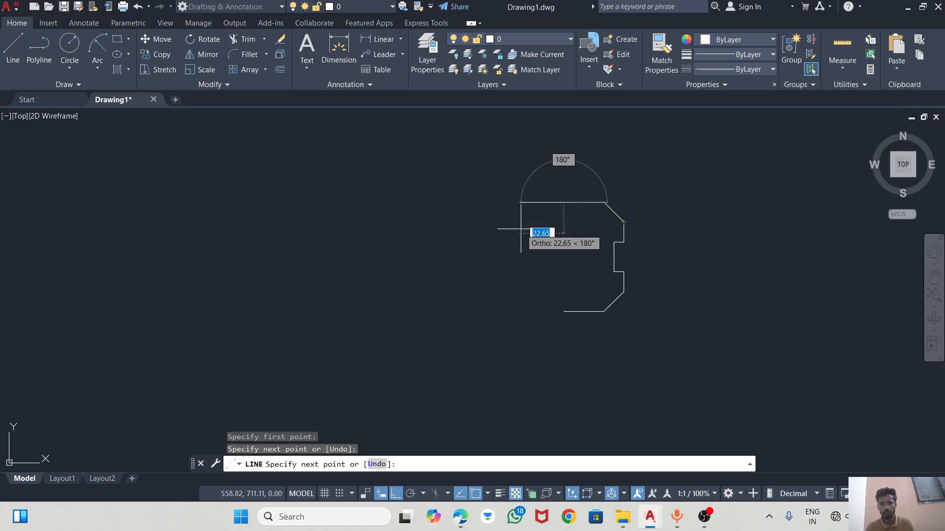
key(Escape)
middle_drag(592, 266, 546, 264)
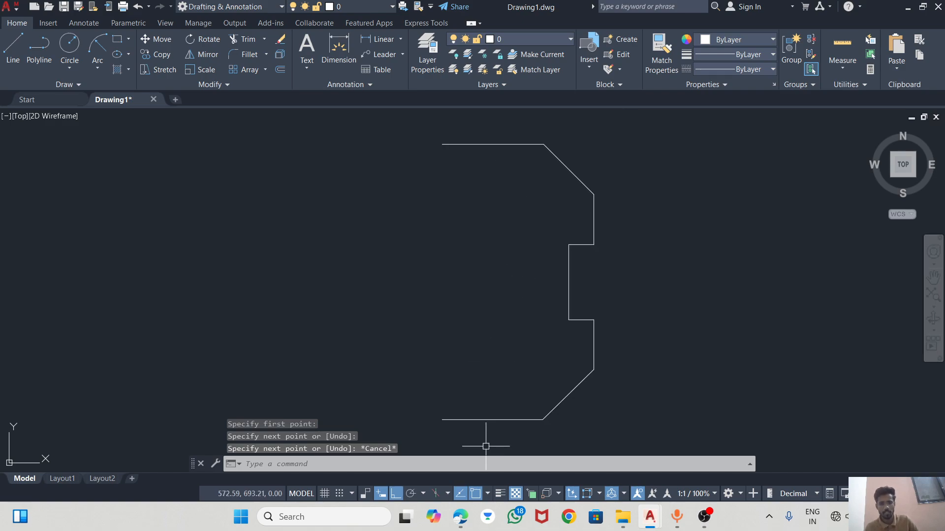
Step: Check the notched octagonal profile's dimensions in the CAD Practice PDF and return to the AutoCAD drawing
click(466, 514)
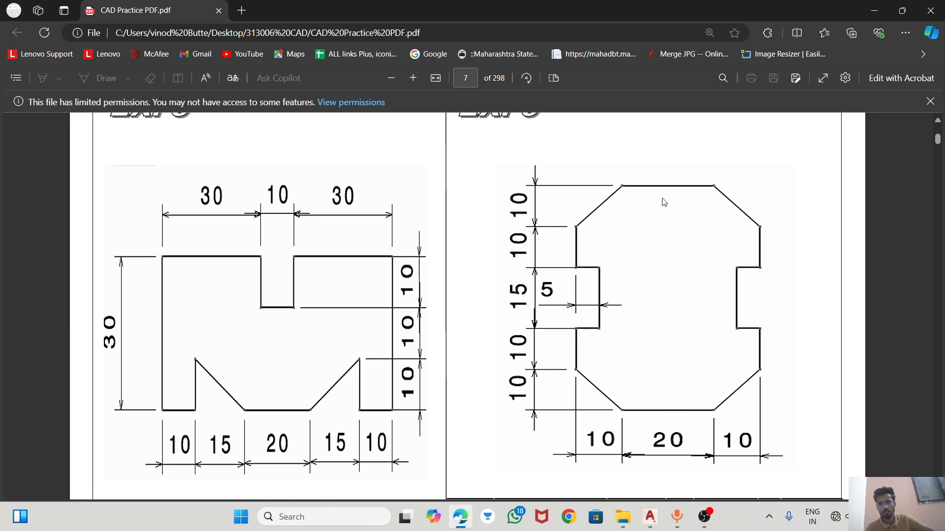
click(650, 517)
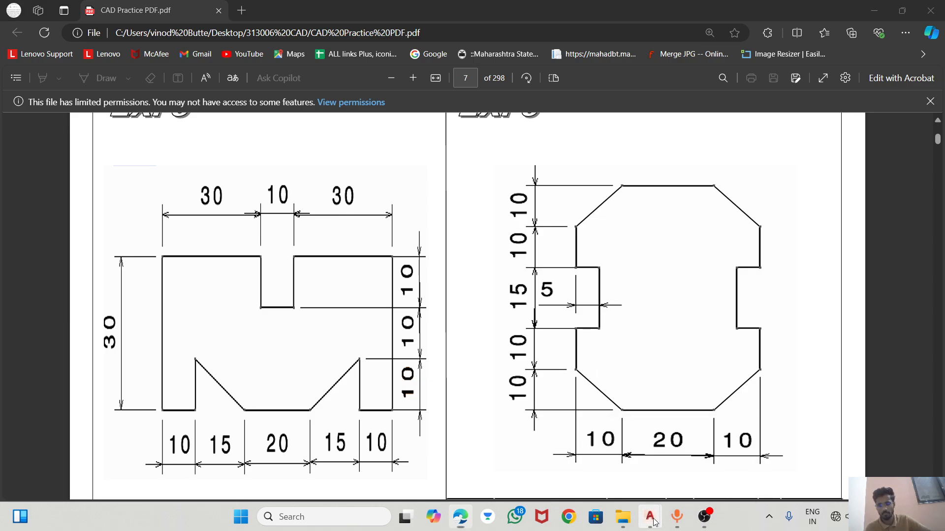
click(701, 442)
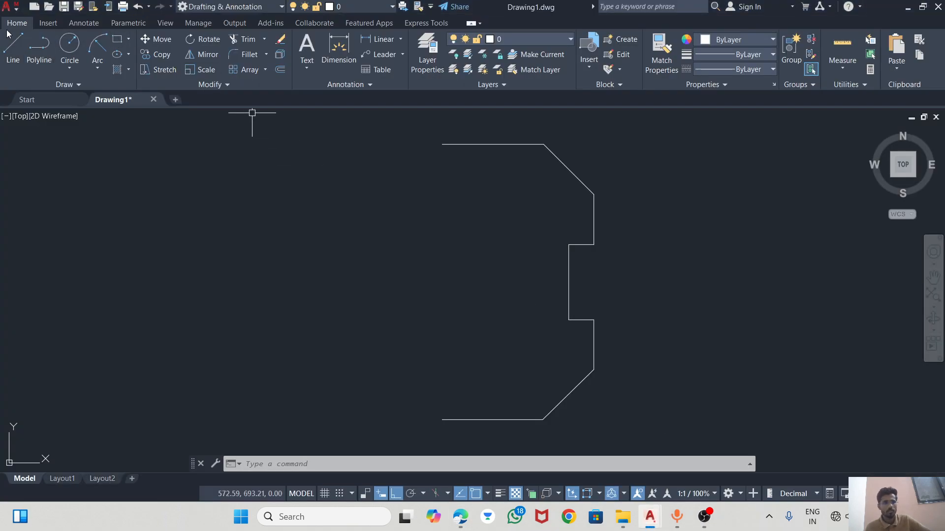
Step: With the Line command running, enable all the remaining object snap modes, including Midpoint, Geometric Center, Quadrant, Perpendicular, Tangent, Nearest and Parallel
click(15, 49)
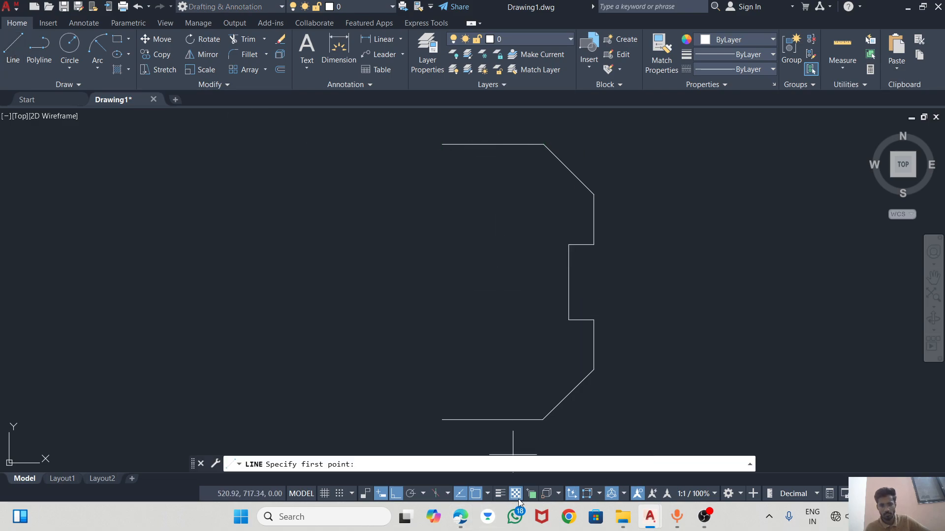
click(487, 494)
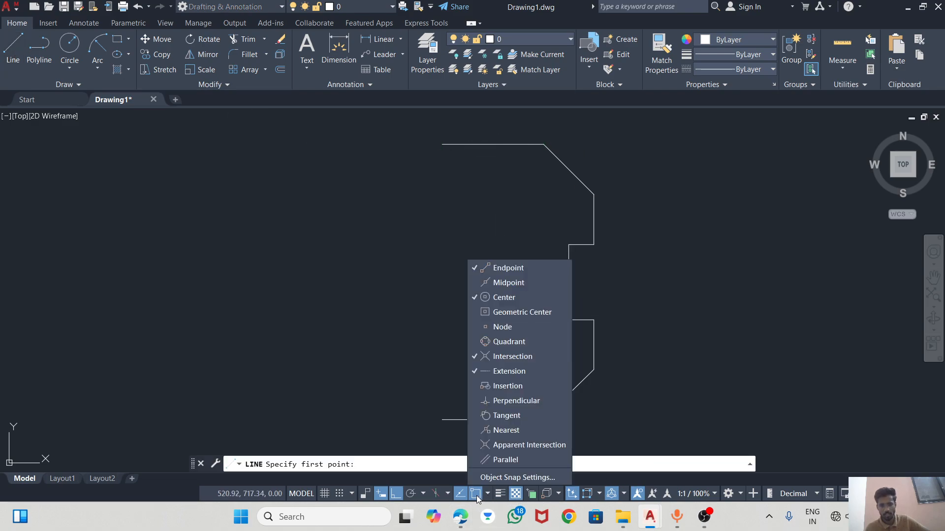
click(476, 496)
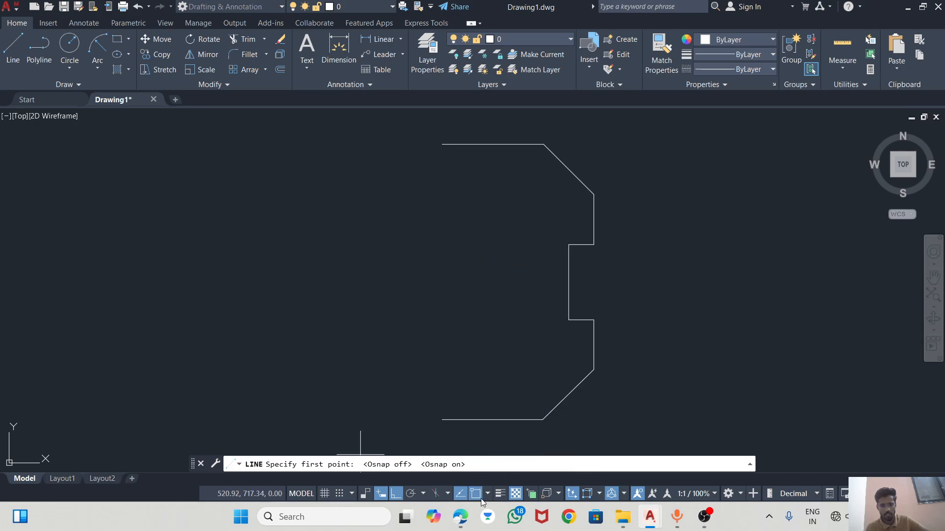
click(485, 498)
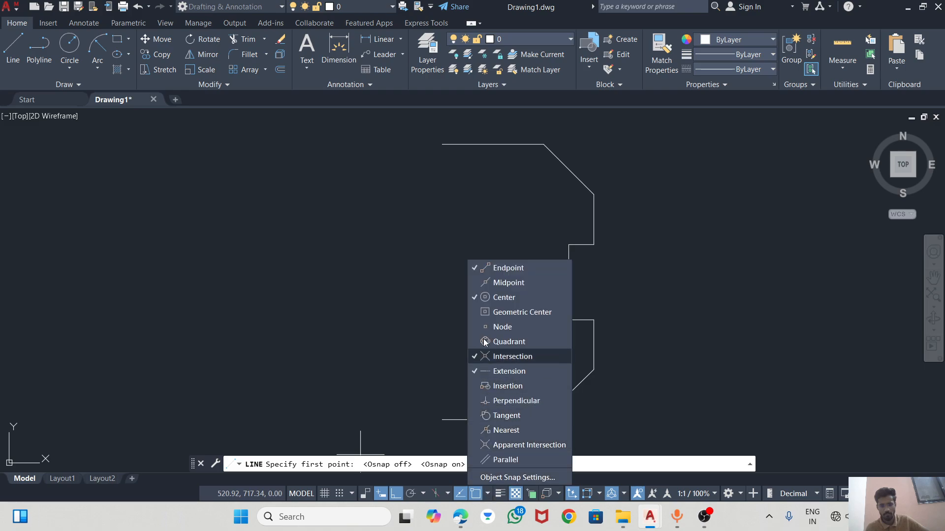
click(474, 287)
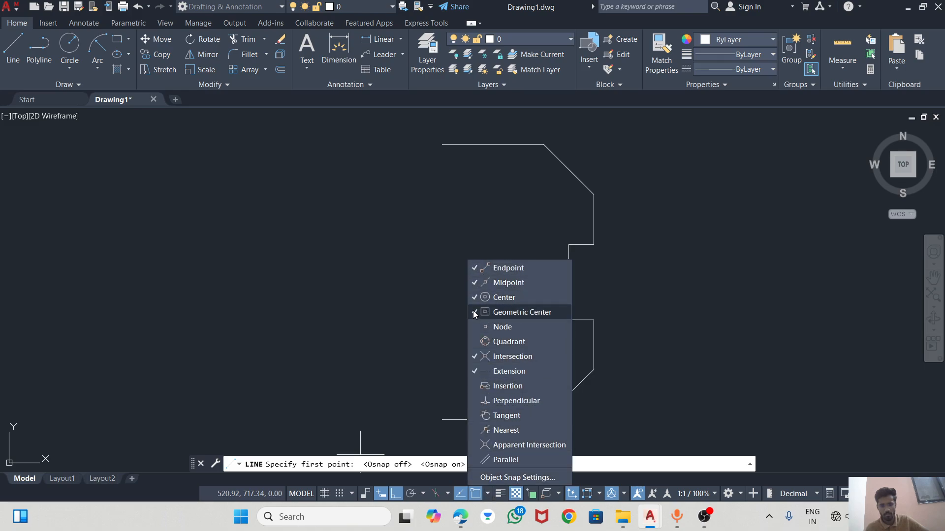
click(473, 312)
click(473, 326)
click(474, 342)
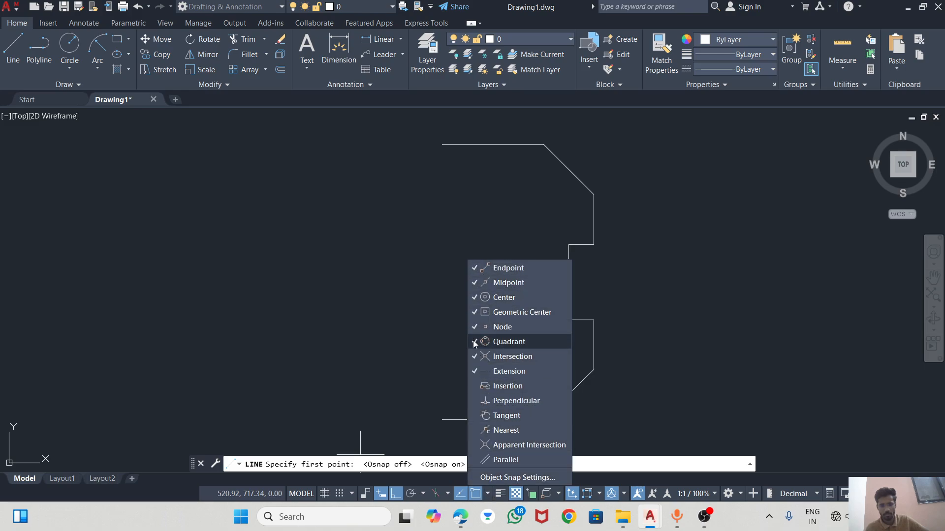
click(476, 385)
click(478, 401)
click(477, 416)
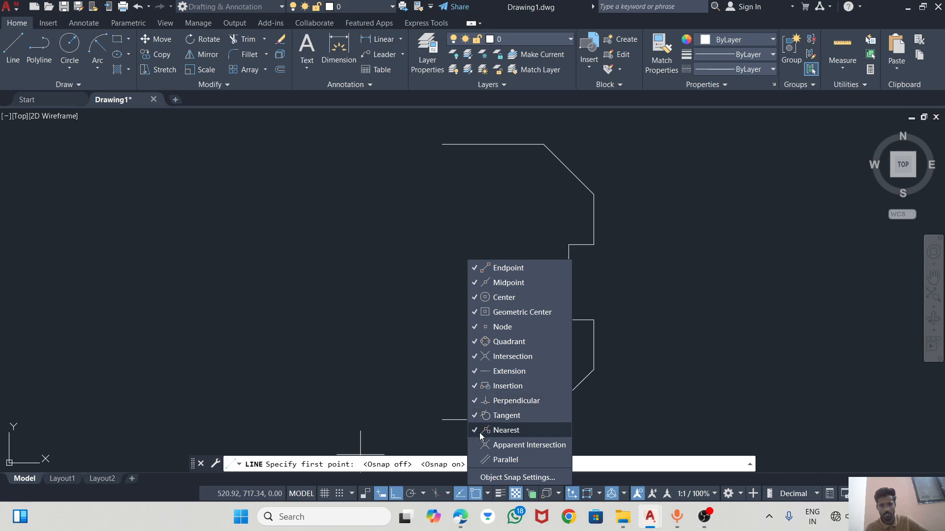
click(477, 430)
click(477, 445)
click(478, 462)
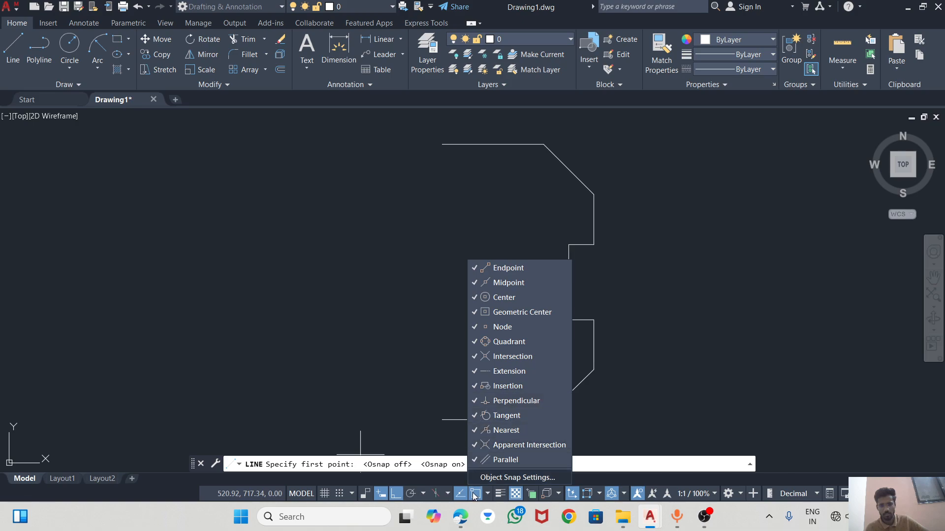
click(472, 497)
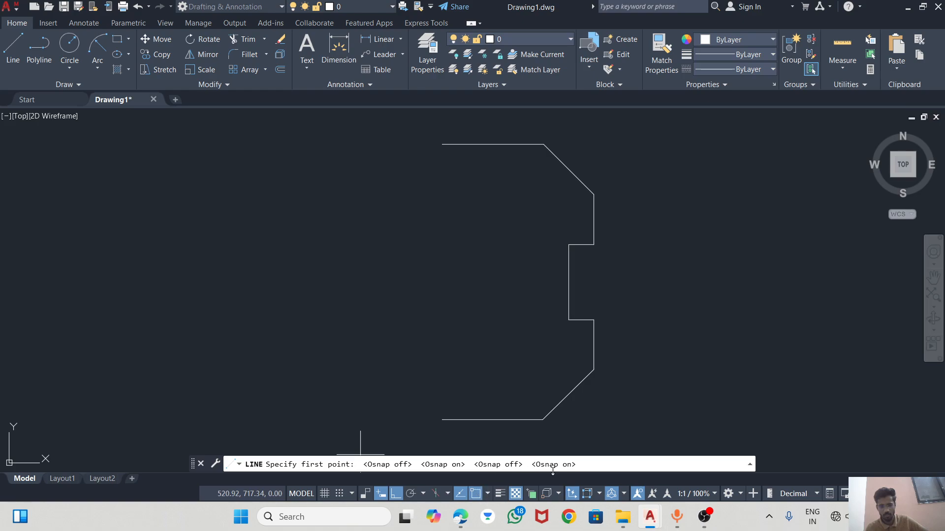
Step: Draw a vertical centre line from the midpoint of the top edge down to the bottom edge
click(492, 145)
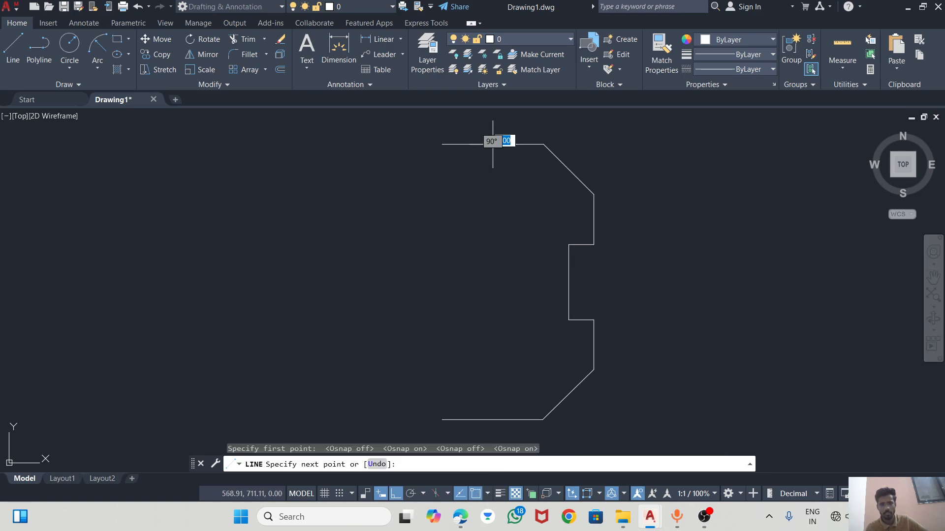
click(493, 419)
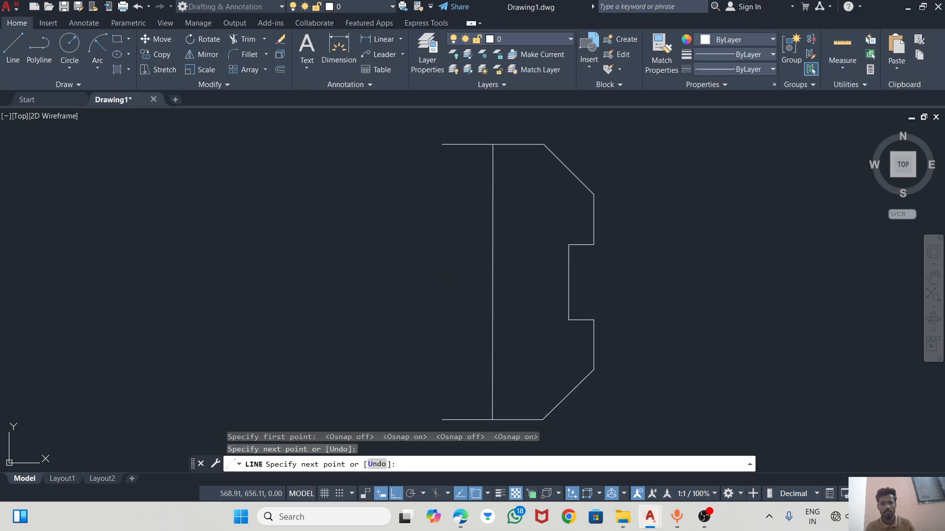
key(Escape)
Step: Trim away the parts of the top and bottom edges that extend left of the centre line
click(498, 144)
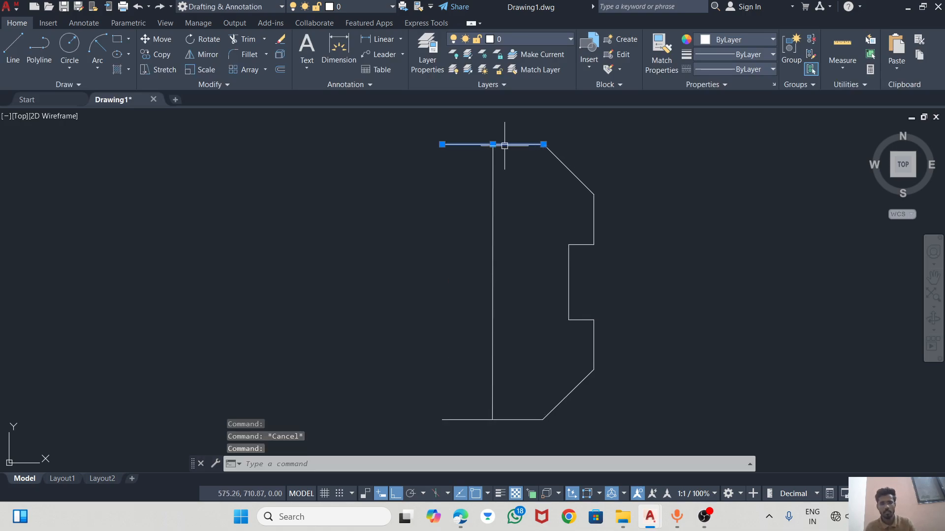
key(Escape)
text(tr)
key(Return)
mouse_move(451, 150)
mouse_down()
mouse_move(459, 169)
mouse_move(461, 433)
mouse_up()
key(Escape)
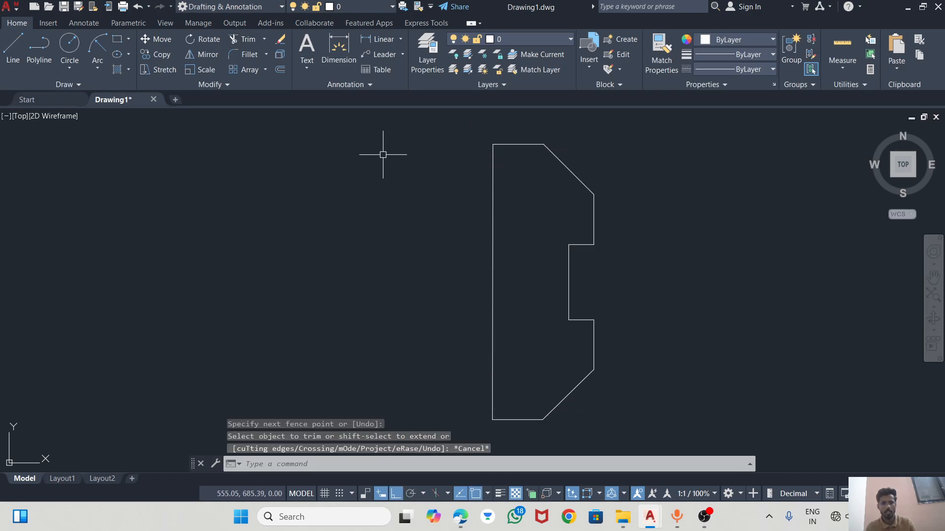
click(240, 39)
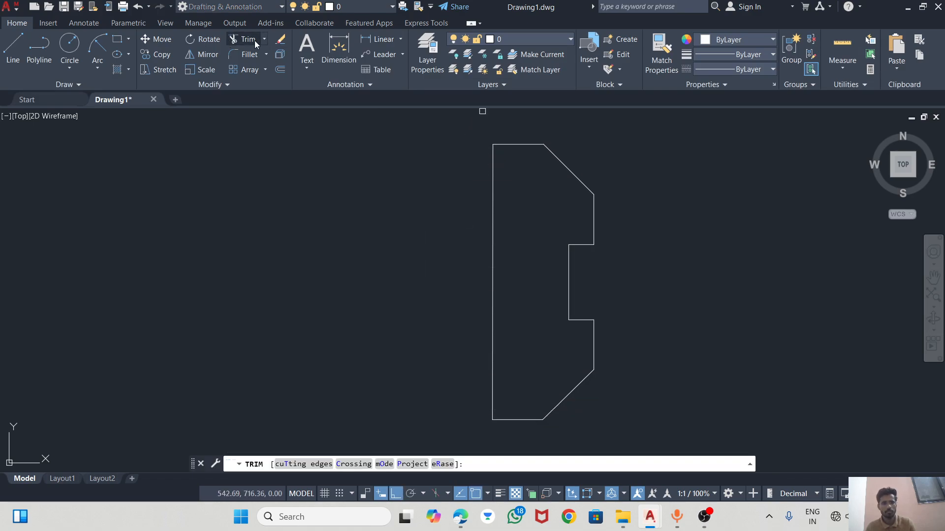
key(Escape)
click(521, 144)
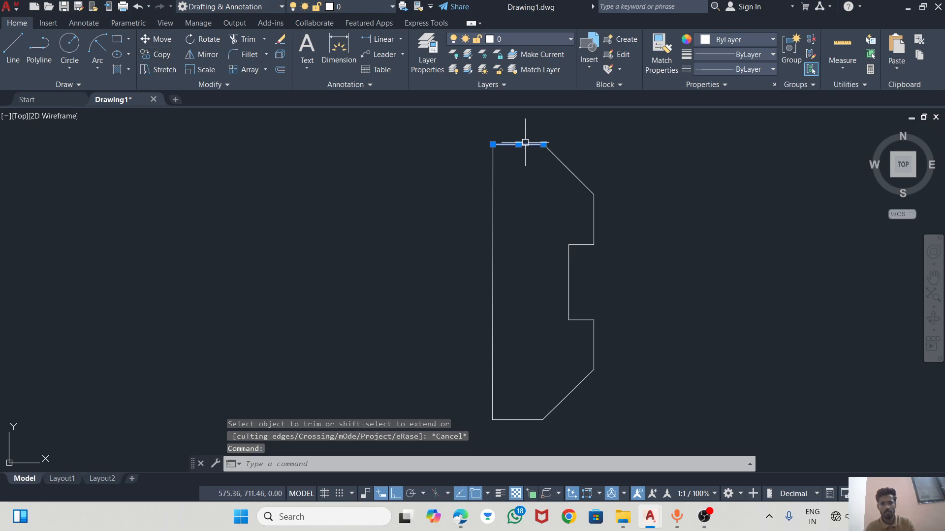
click(561, 157)
click(598, 217)
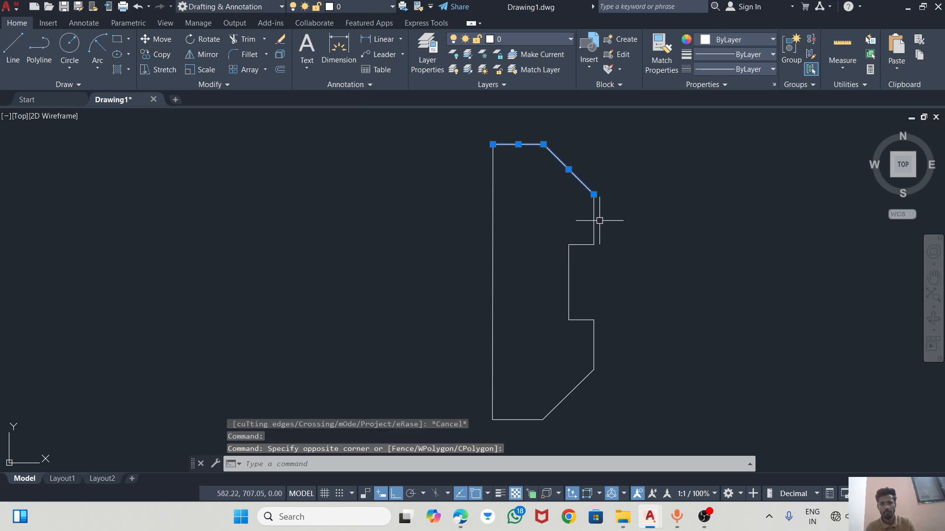
click(581, 245)
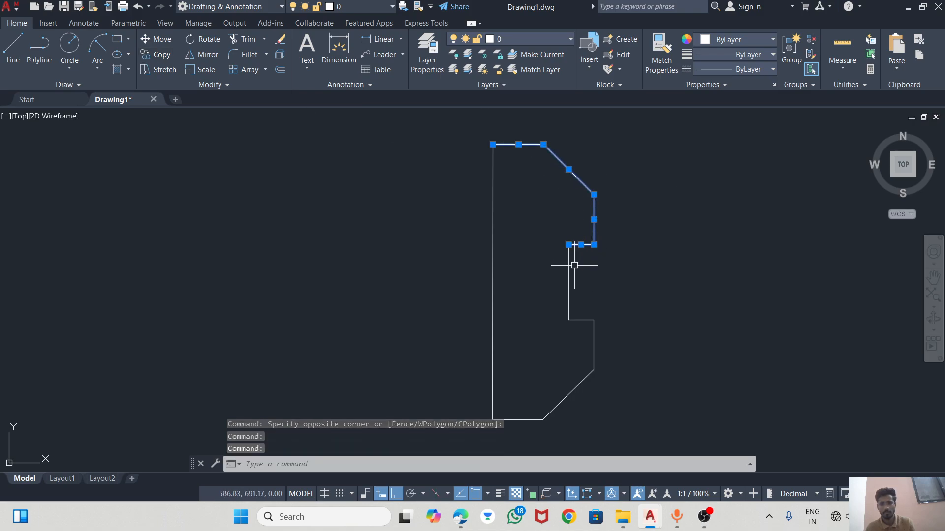
click(570, 267)
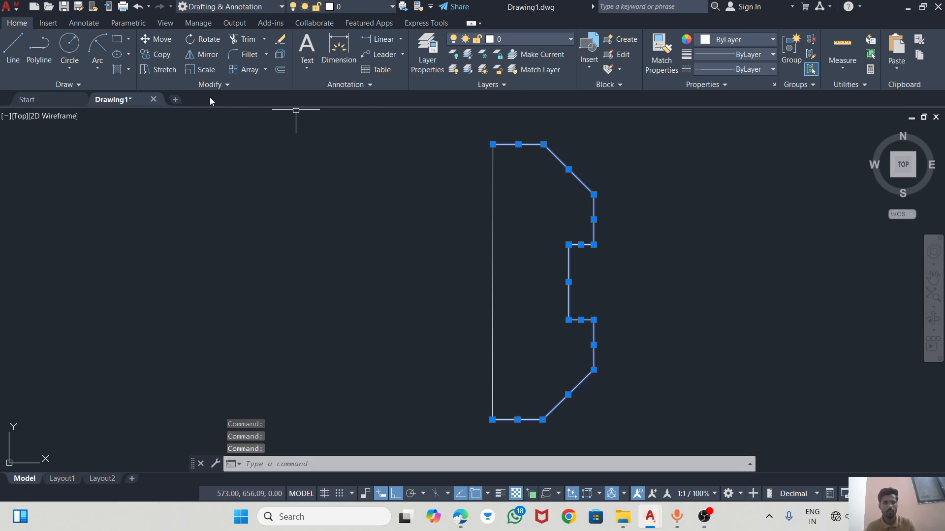
click(206, 57)
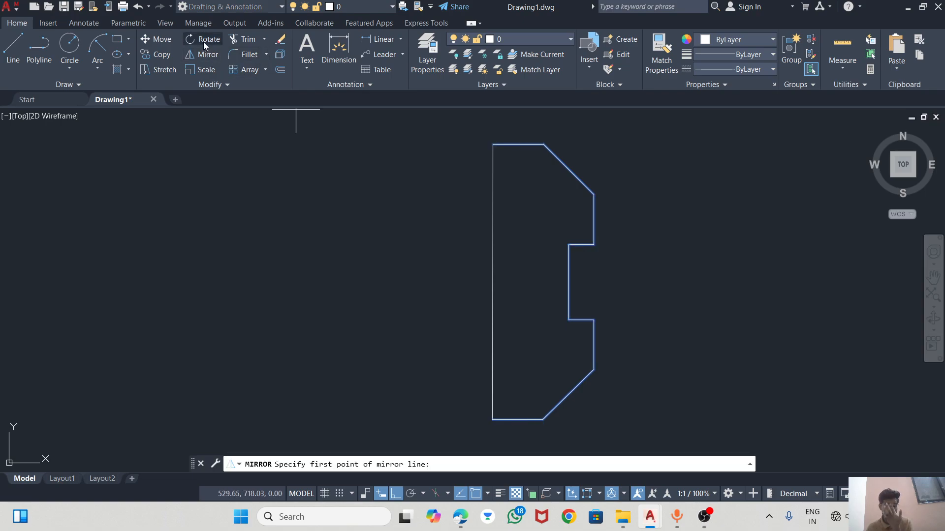
click(493, 144)
click(493, 419)
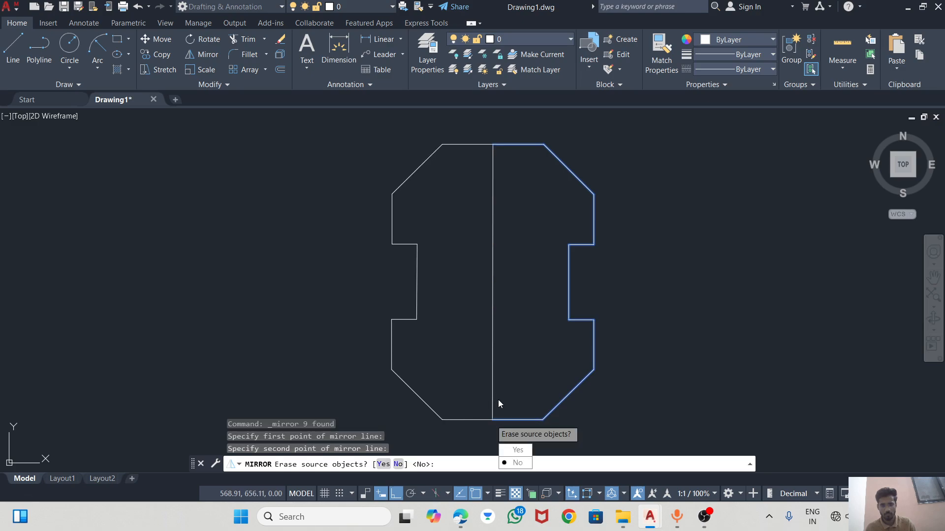
key(Escape)
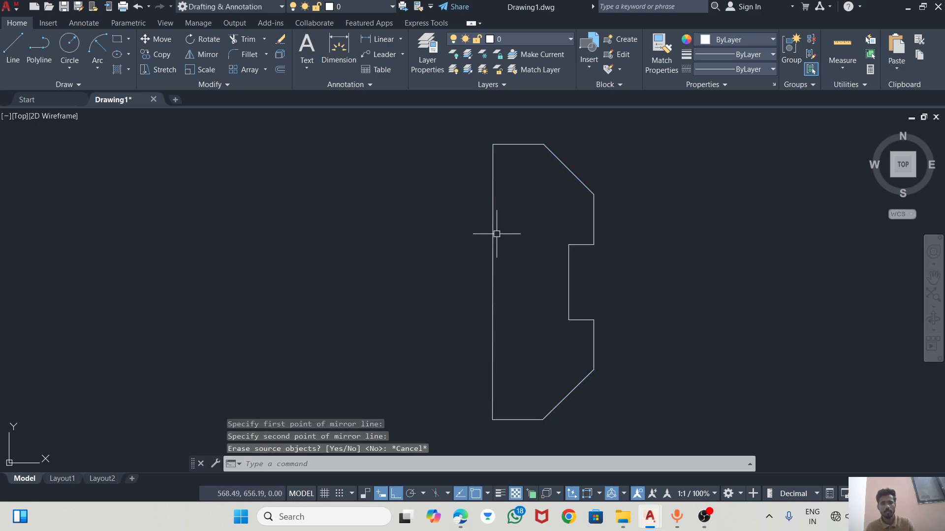
Step: Mirror the right half of the profile about the vertical centre line, keeping the source objects, and delete the centre line
click(525, 145)
click(560, 161)
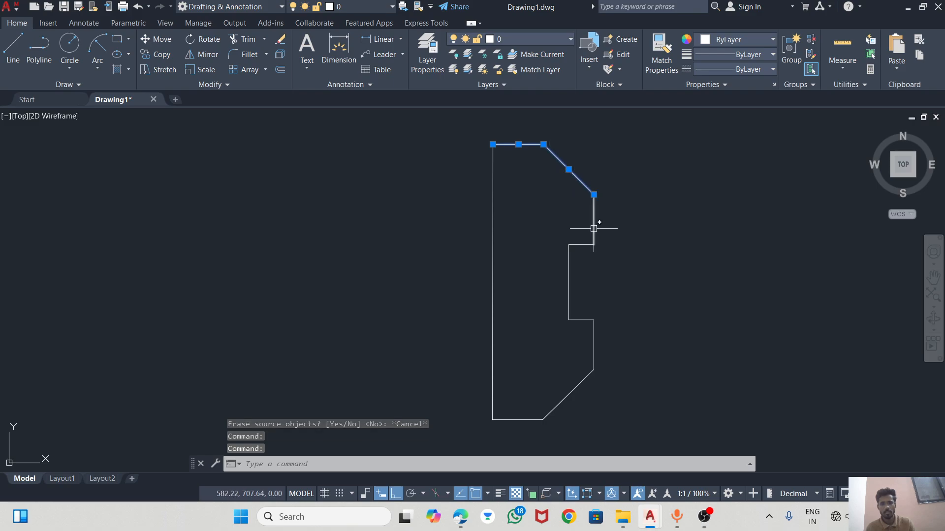
click(594, 228)
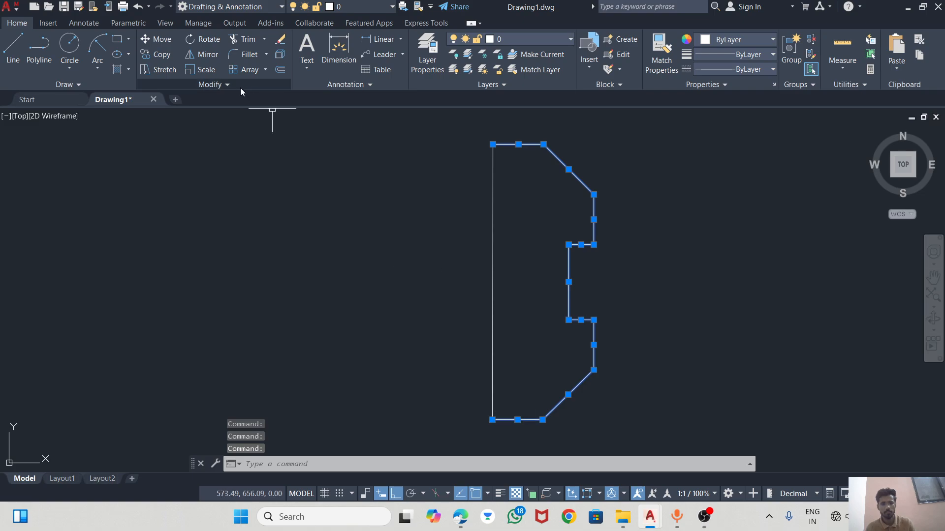
click(203, 54)
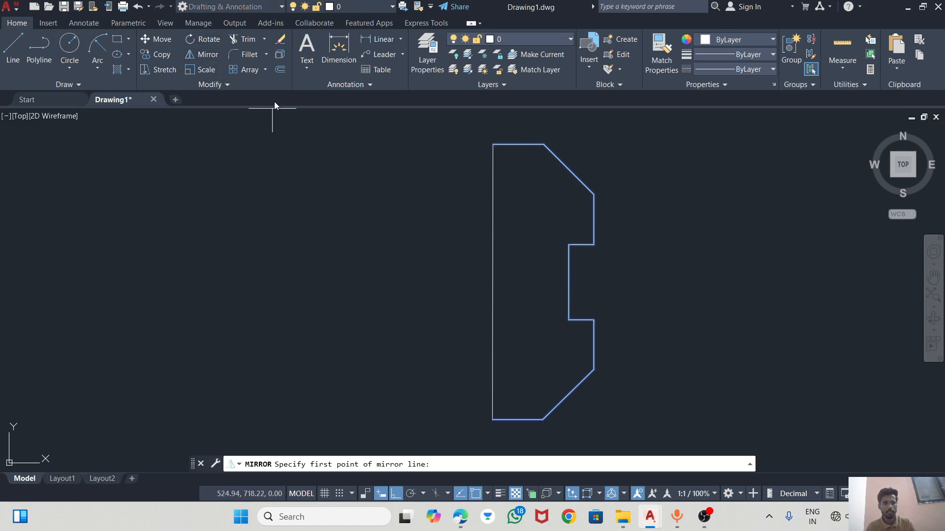
click(492, 144)
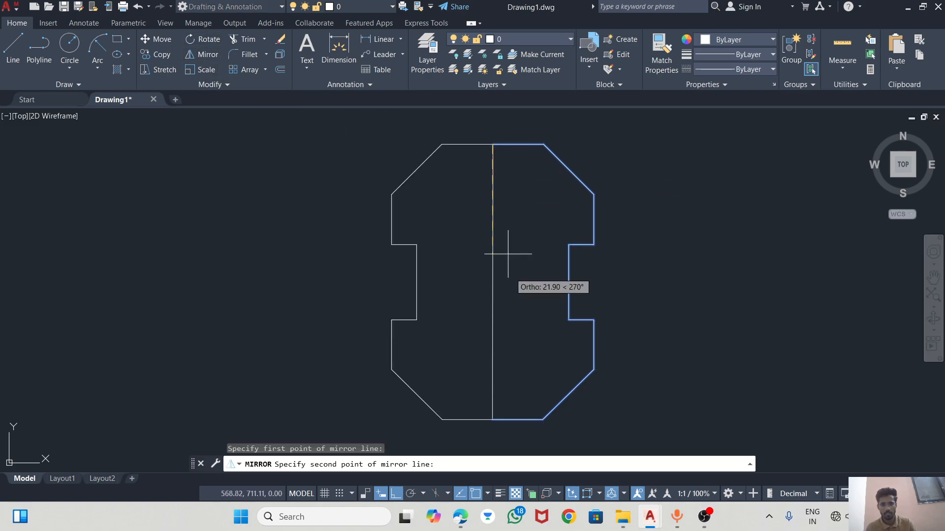
click(493, 420)
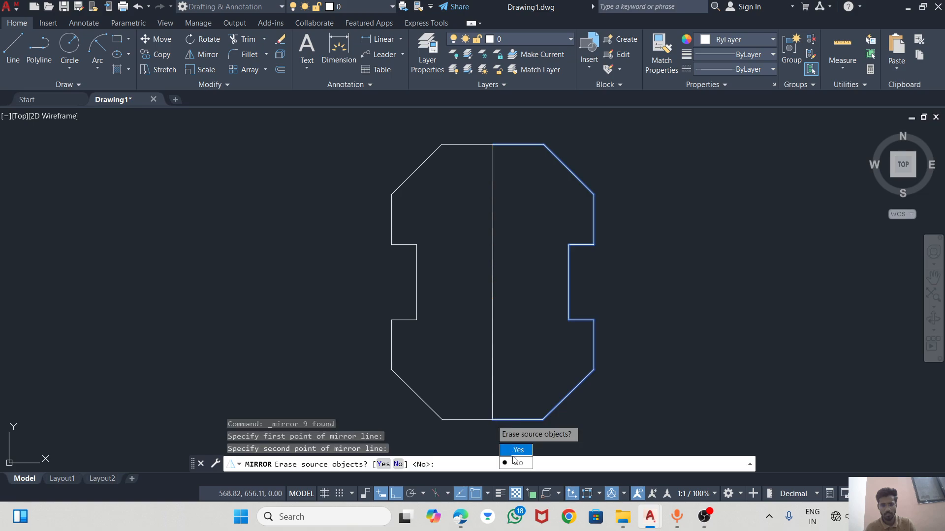
click(515, 462)
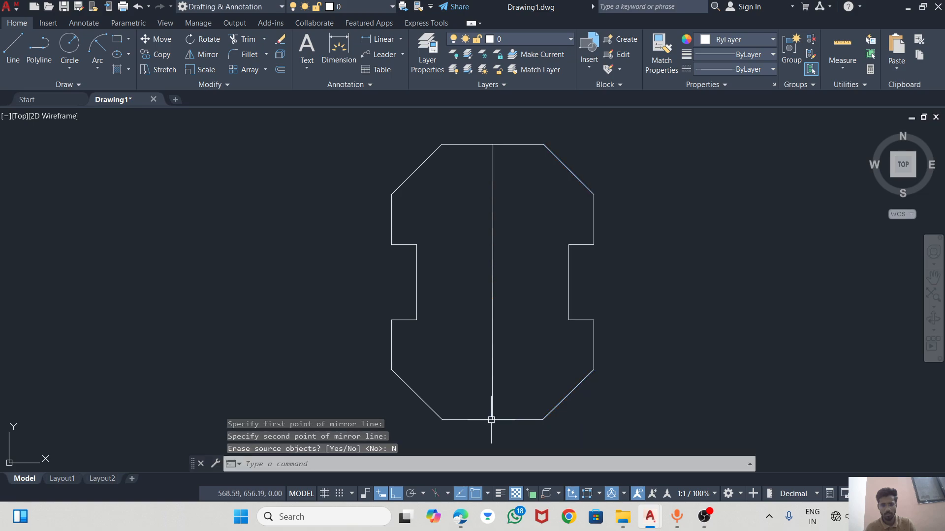
click(493, 211)
key(Delete)
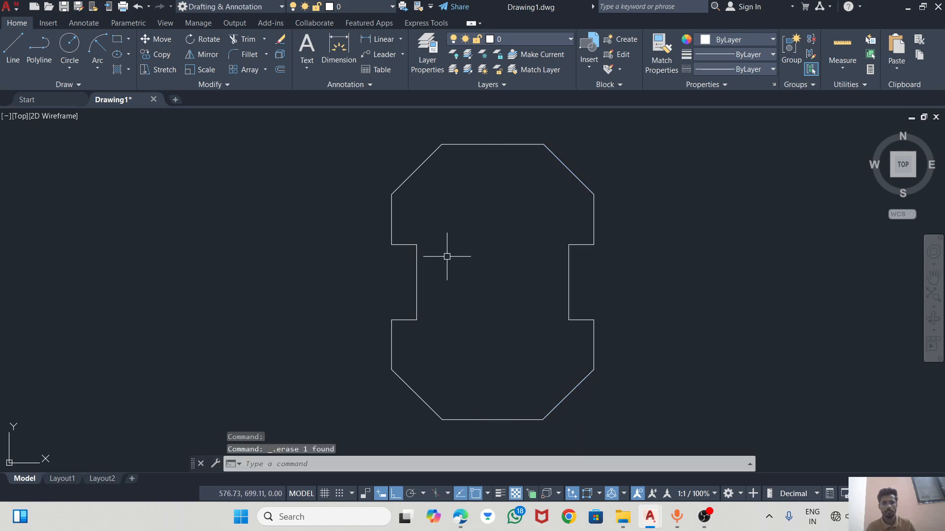
scroll(447, 257, down, 2)
click(338, 48)
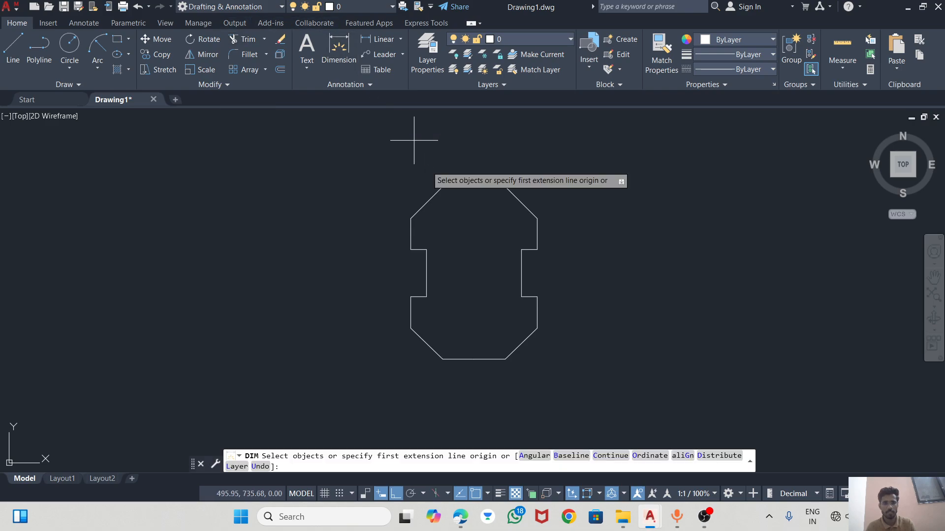
click(442, 187)
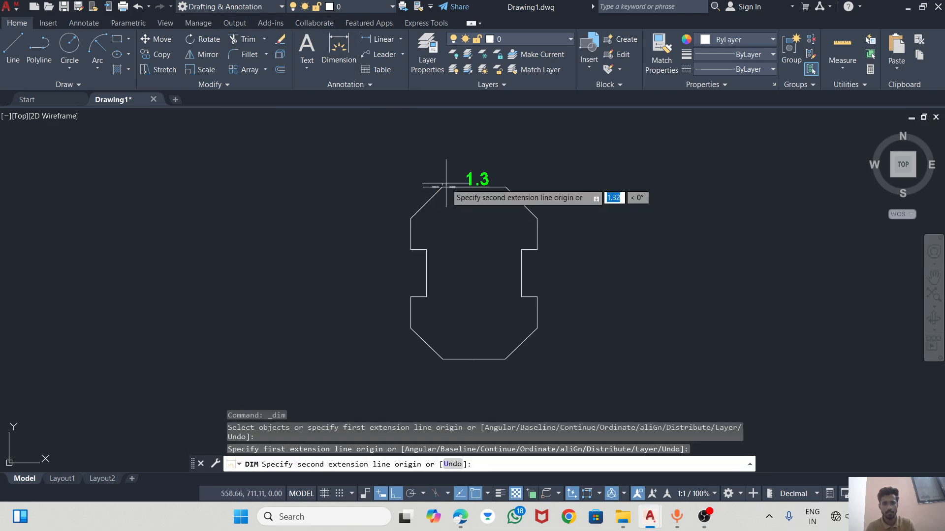
click(503, 187)
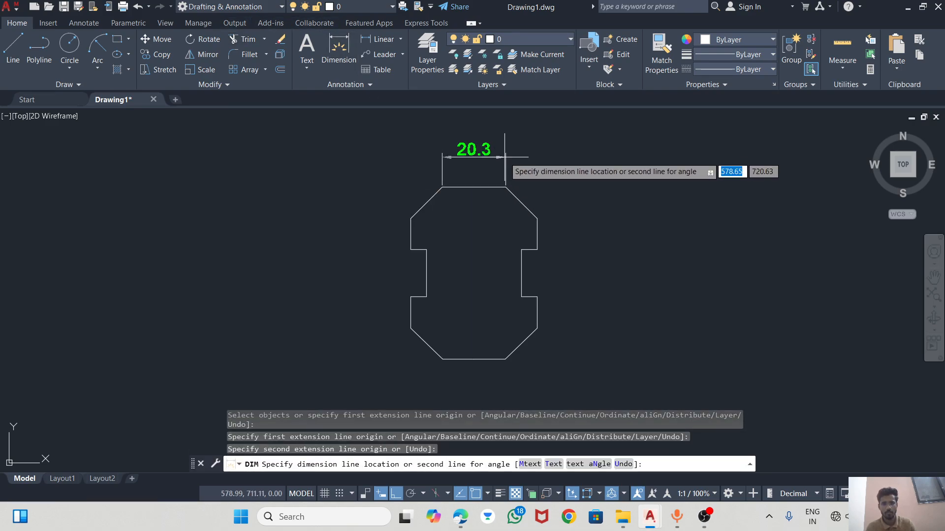
key(Escape)
click(339, 48)
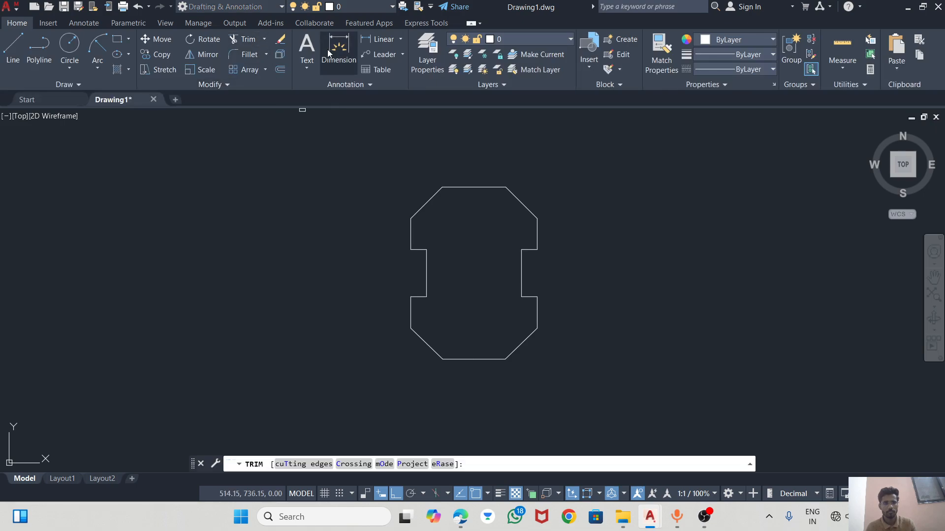
key(Escape)
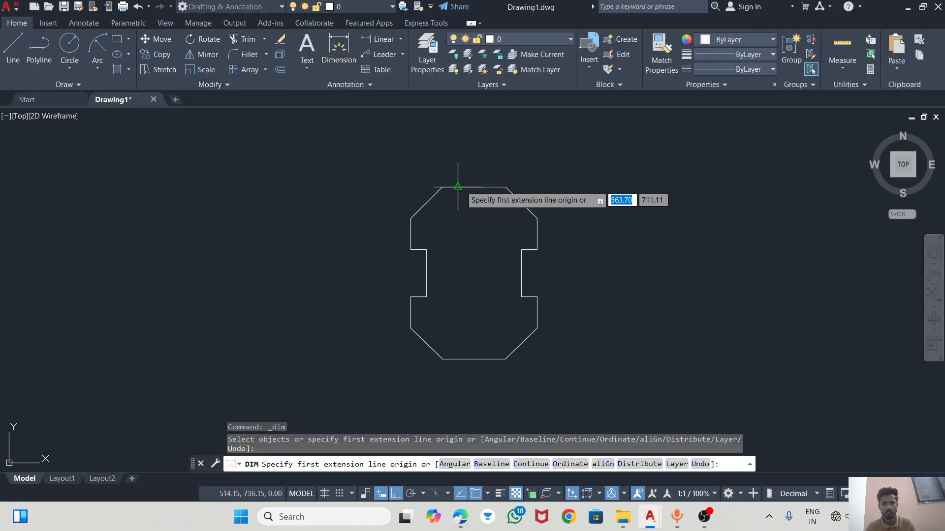
key(Escape)
Step: Delete both line segments that form the top edge of the profile
scroll(478, 200, up, 2)
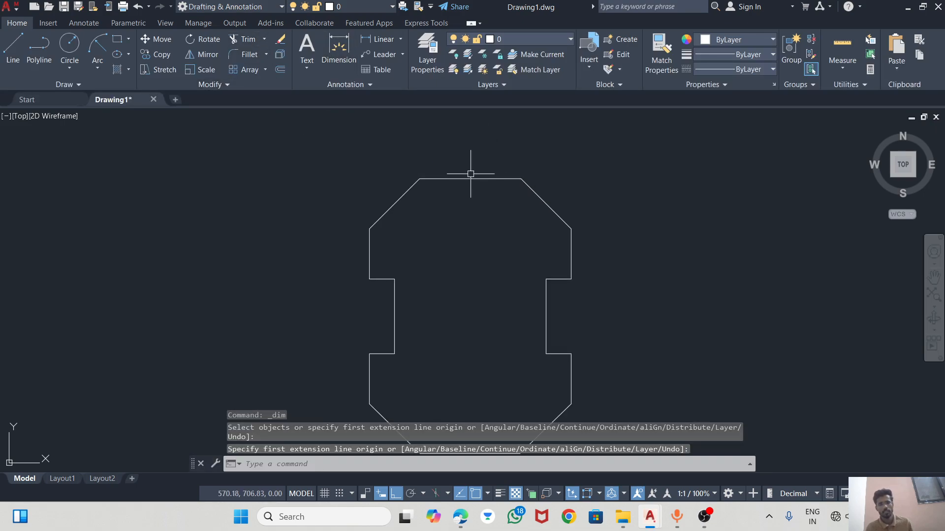
click(459, 178)
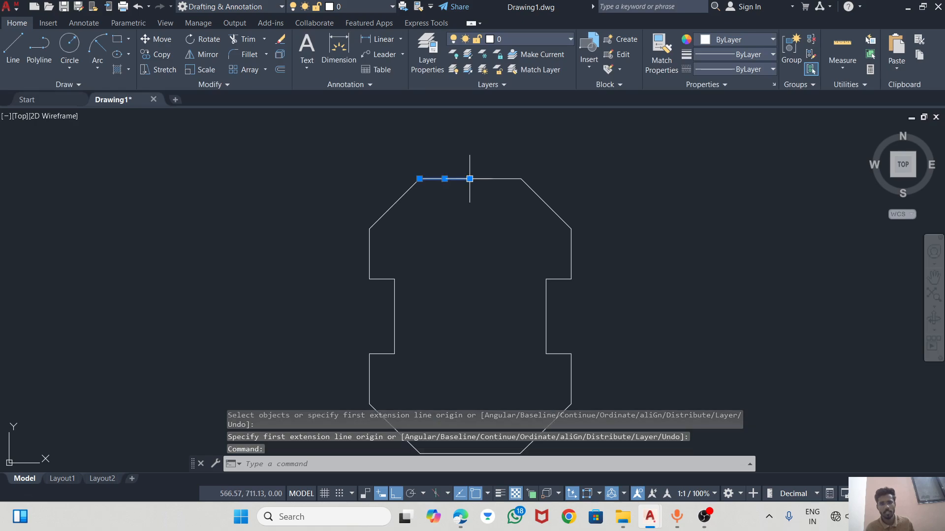
click(510, 180)
key(Delete)
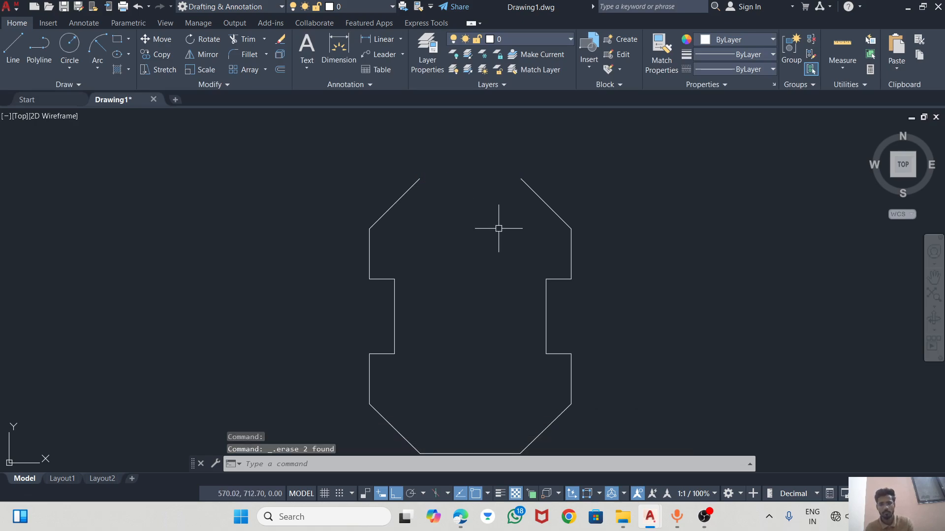
Step: Delete both line segments that form the bottom edge of the profile
scroll(449, 194, down, 2)
scroll(458, 356, up, 4)
click(454, 341)
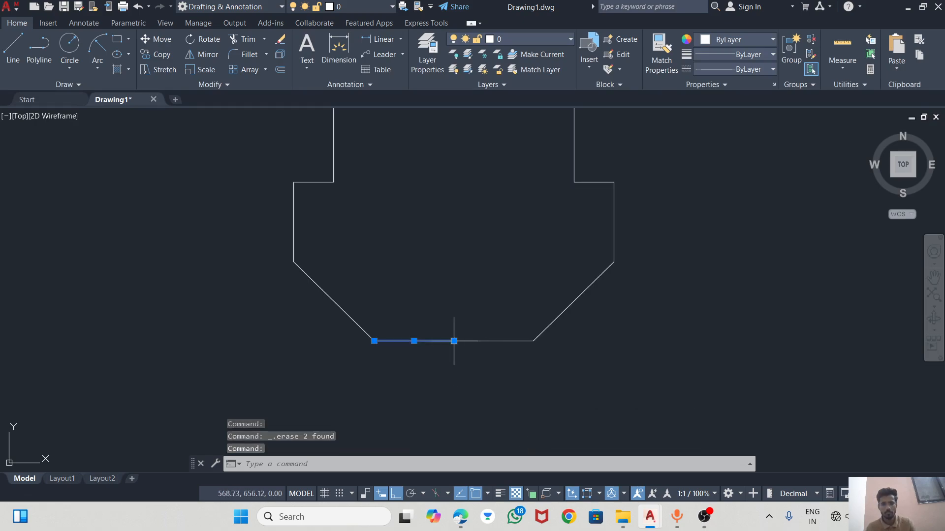
click(495, 341)
key(Delete)
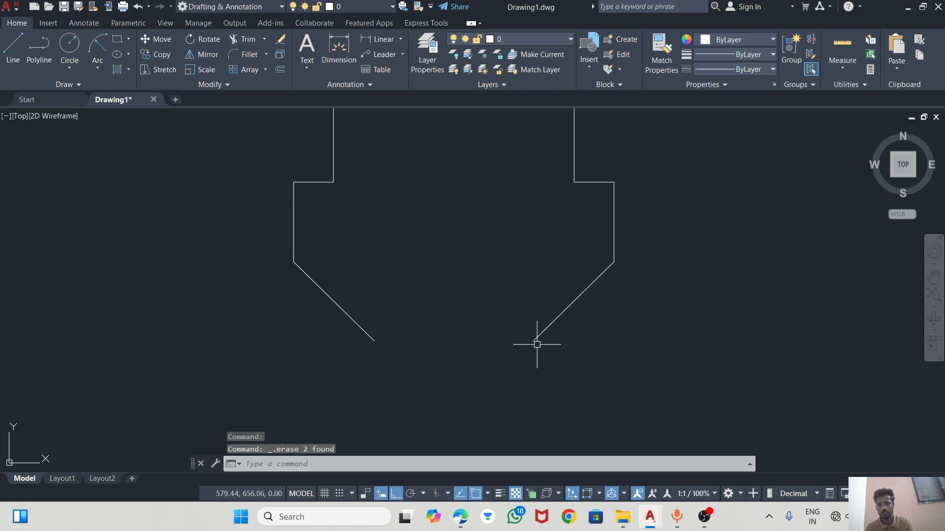
scroll(492, 342, down, 4)
click(14, 47)
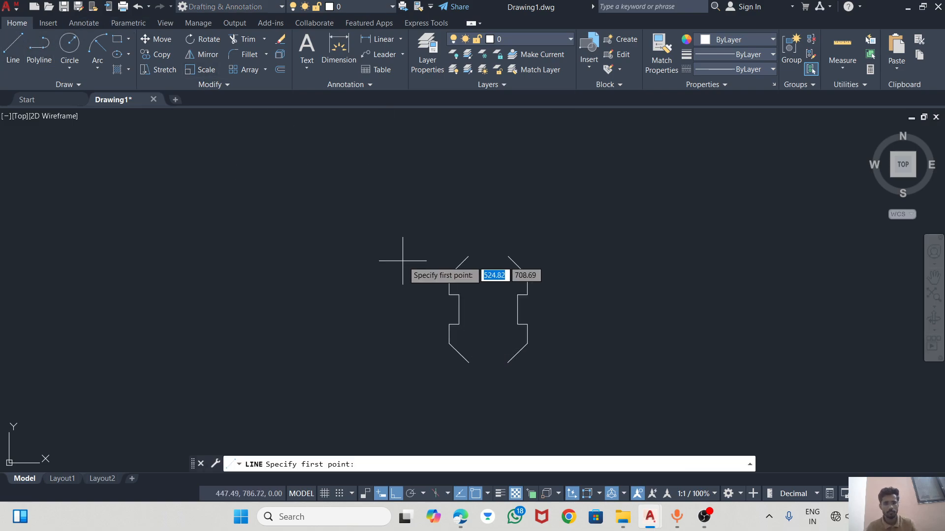
click(468, 256)
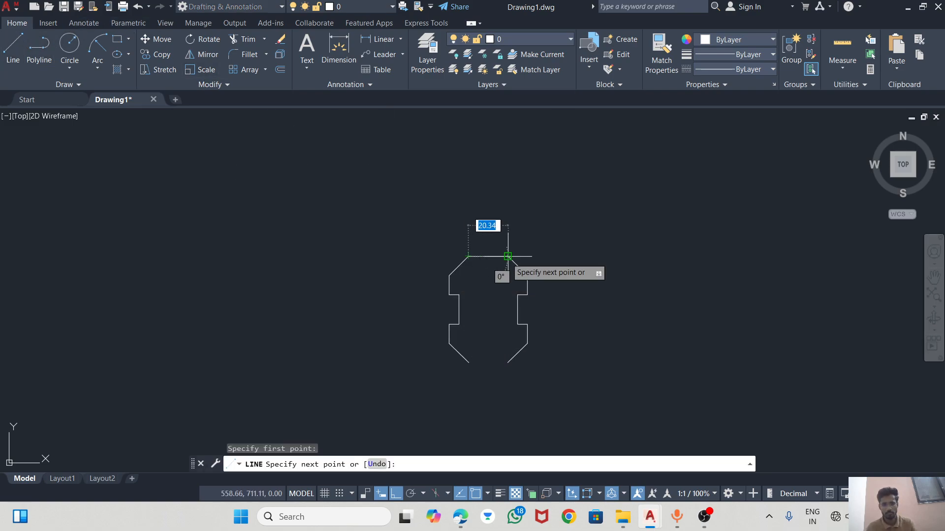
scroll(508, 257, up, 5)
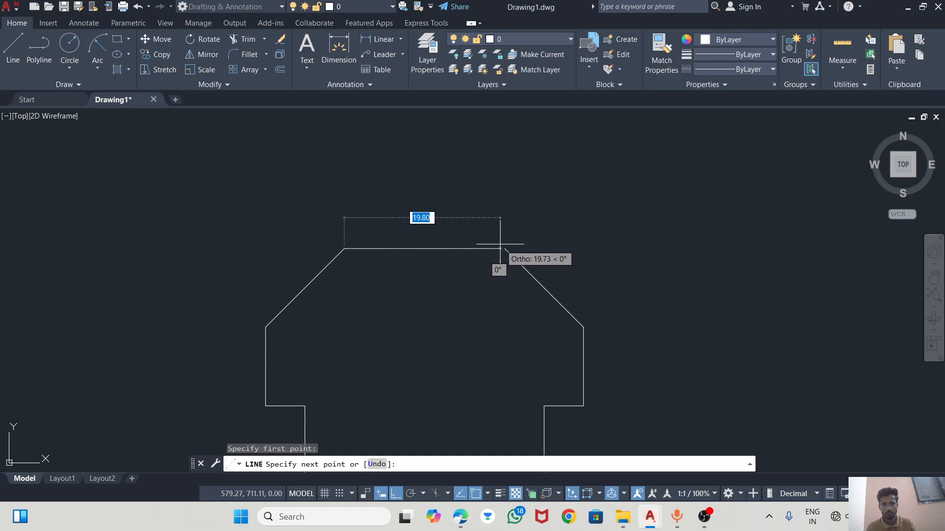
key(Escape)
key(Escape)
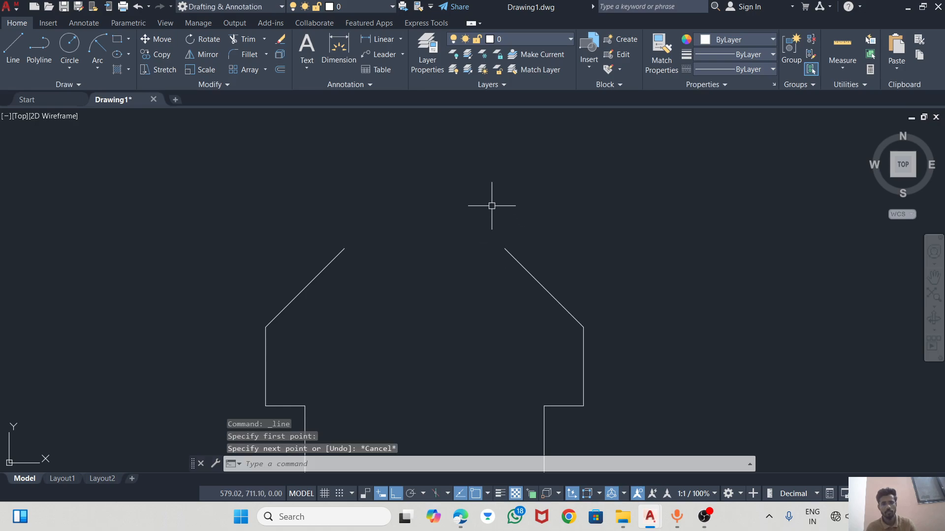
Step: Draw a horizontal line 20 units long leftward from the upper end of the top-right slanted edge
scroll(356, 249, down, 4)
click(343, 258)
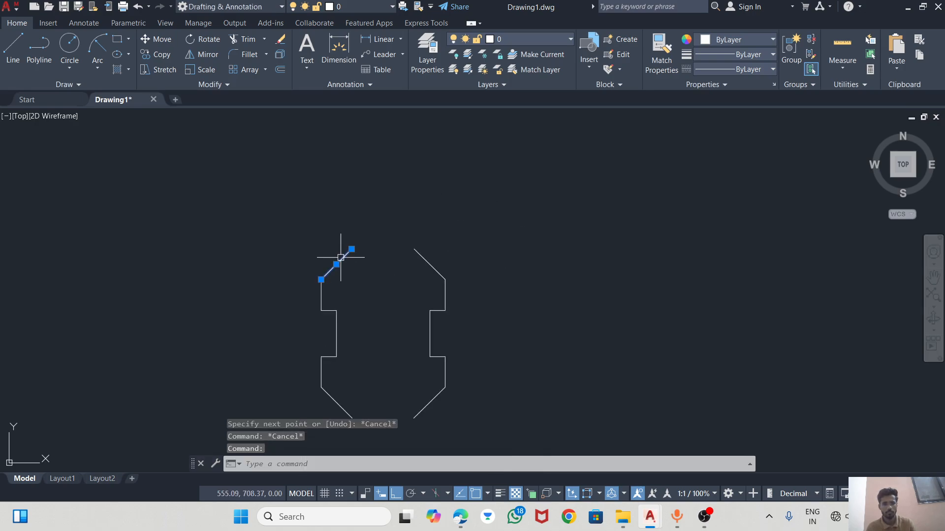
key(Escape)
click(14, 49)
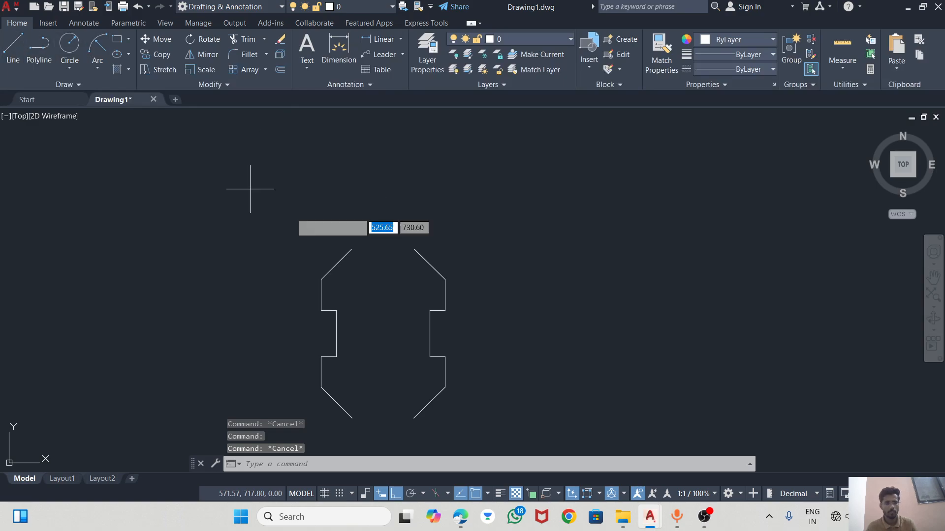
click(415, 250)
text(2)
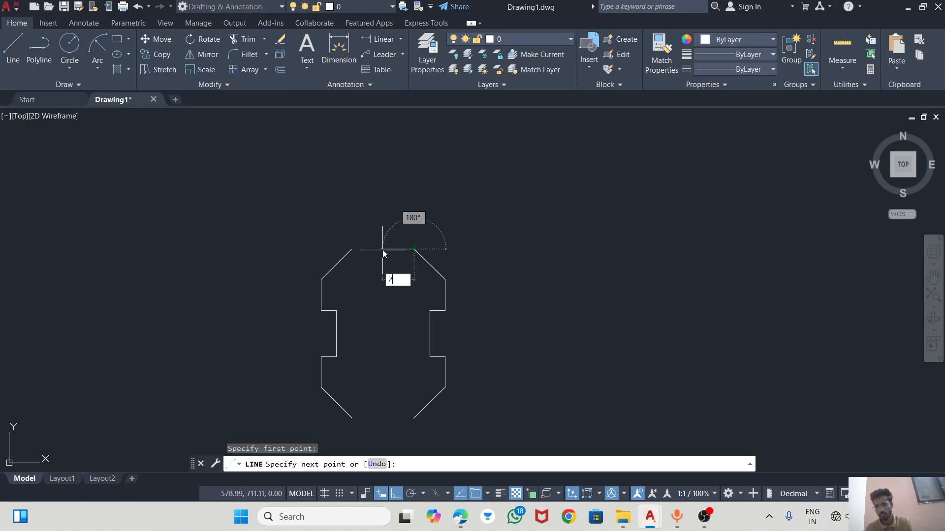
text(0)
key(Return)
key(Escape)
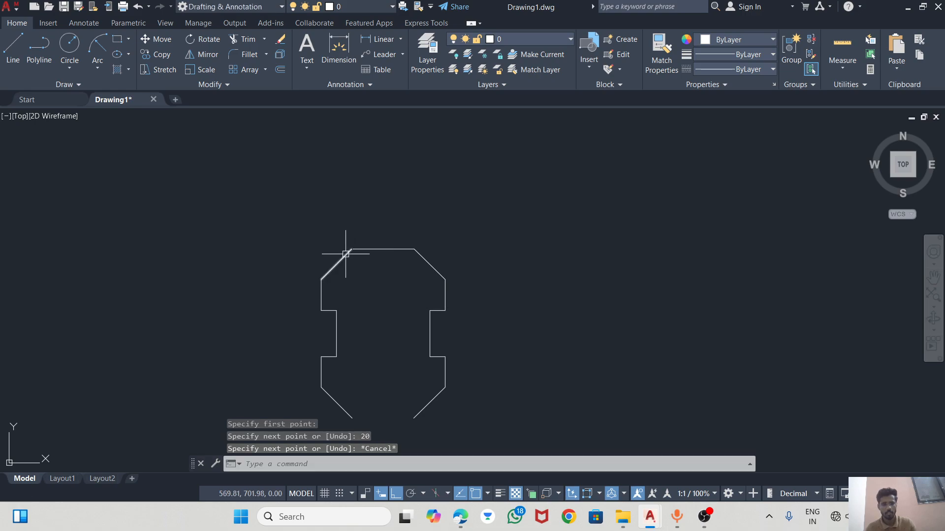
scroll(346, 253, up, 6)
scroll(354, 236, down, 3)
click(258, 177)
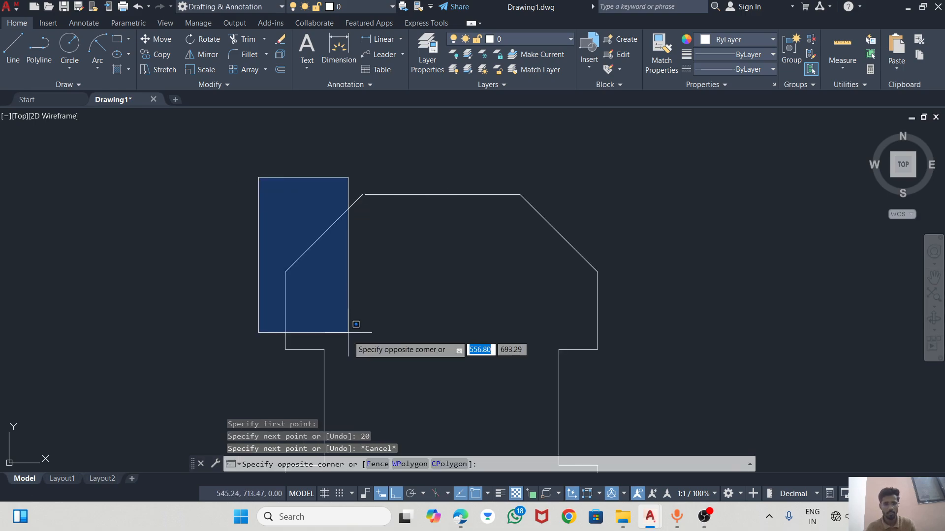
scroll(334, 333, down, 3)
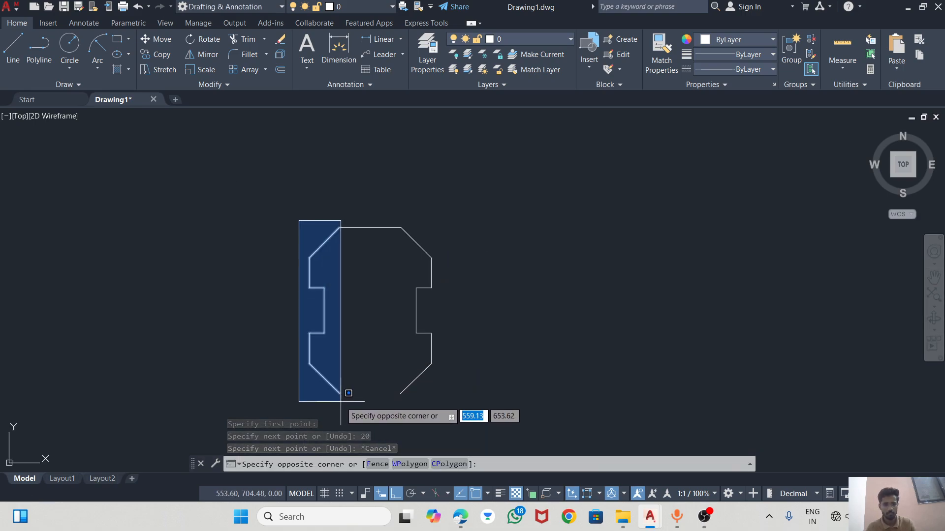
click(334, 386)
scroll(340, 260, up, 4)
scroll(306, 265, up, 3)
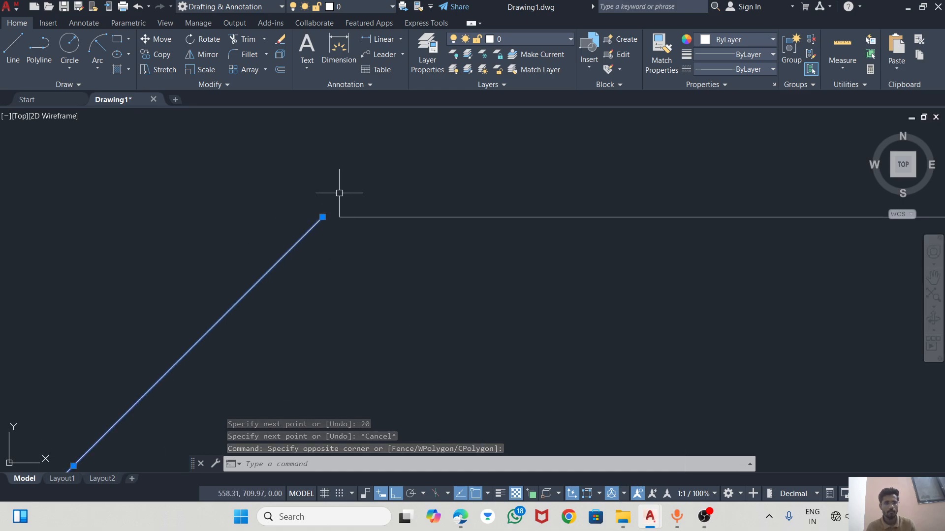
text(MO)
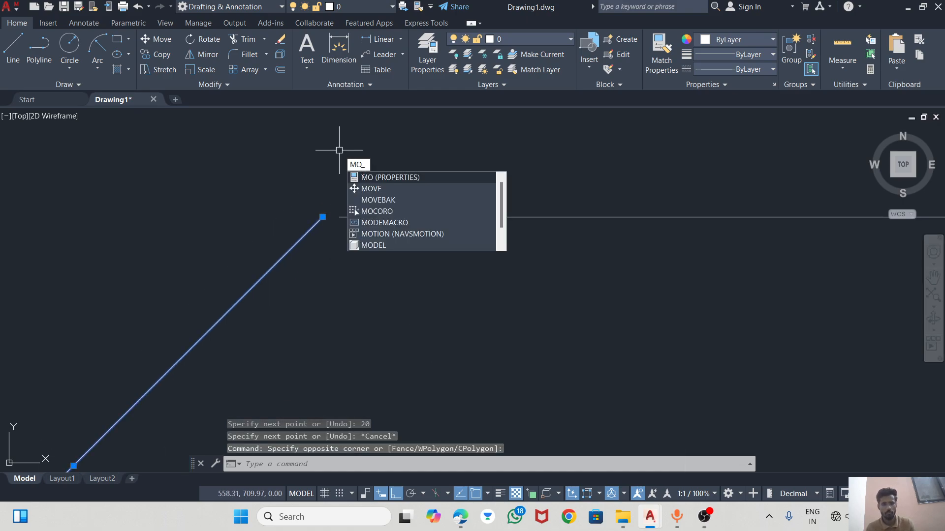
click(373, 180)
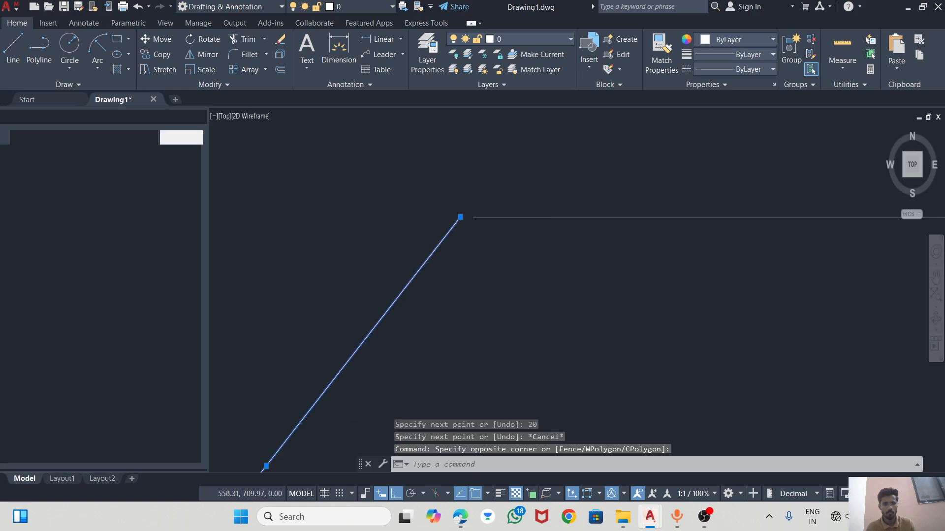
click(426, 217)
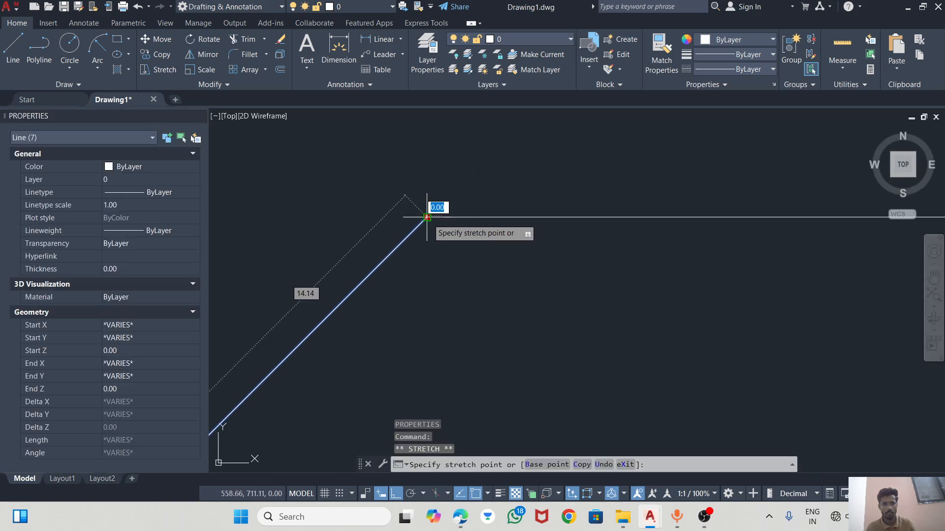
key(Escape)
scroll(395, 178, down, 5)
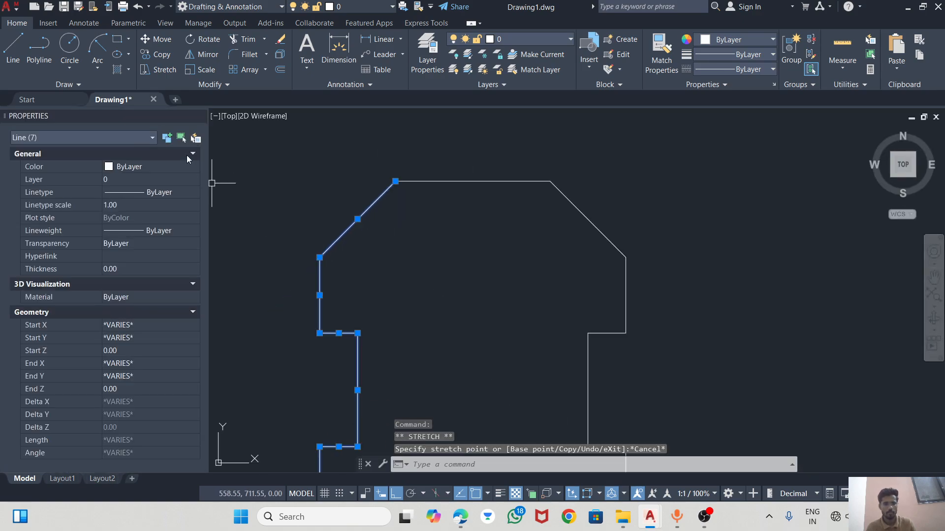
key(Escape)
key(Escape)
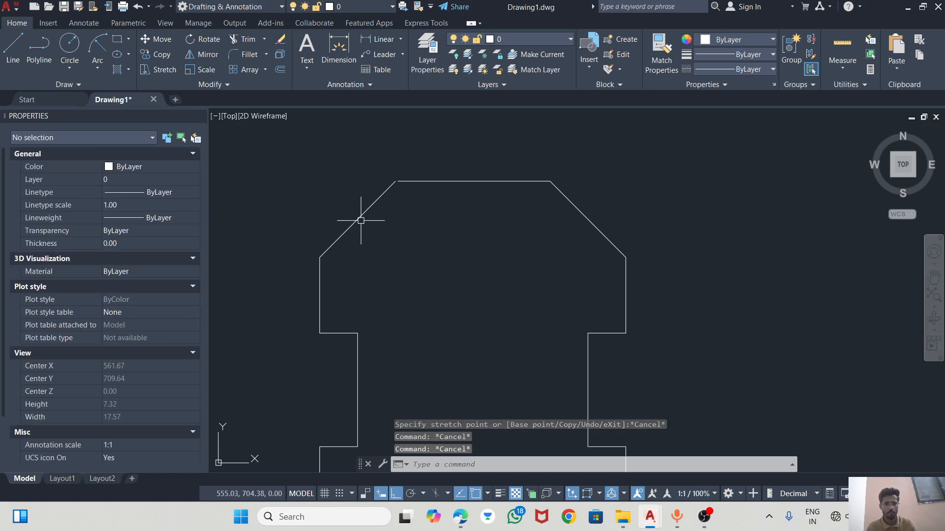
click(361, 221)
key(Escape)
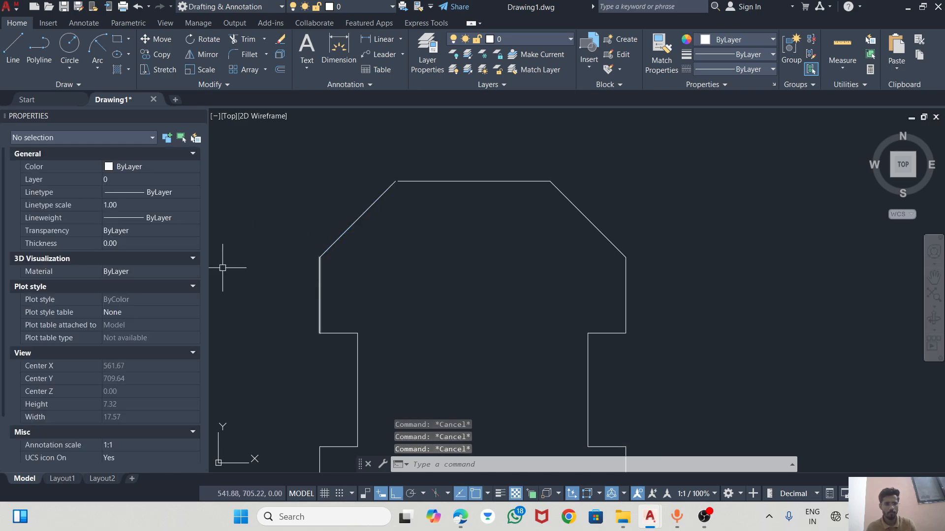
click(199, 116)
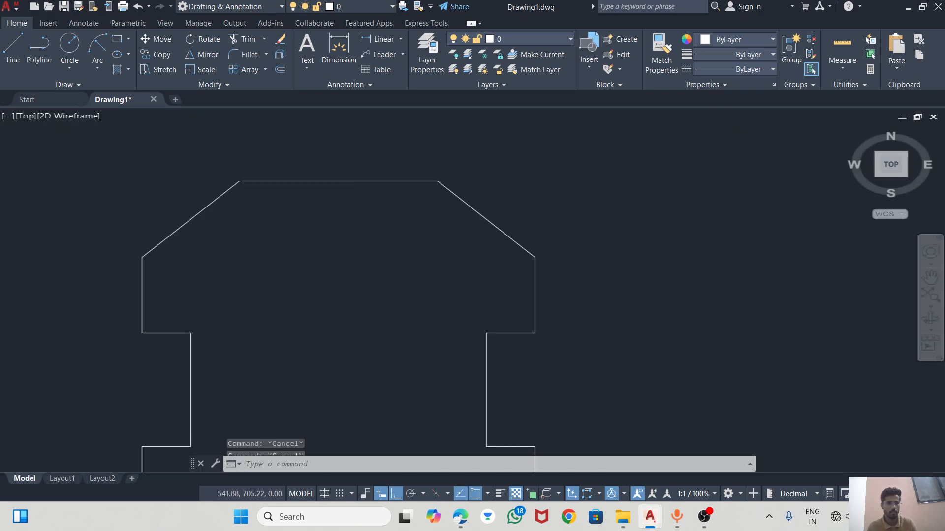
Step: Move the seven lines of the profile's left half so the top-left slanted edge meets the left end of the new top edge
click(267, 209)
scroll(346, 154, down, 4)
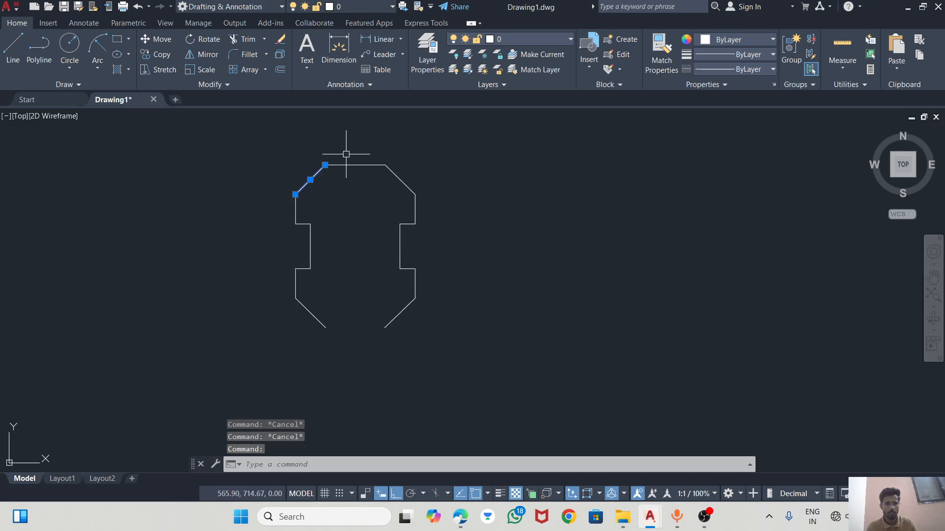
click(294, 203)
click(303, 224)
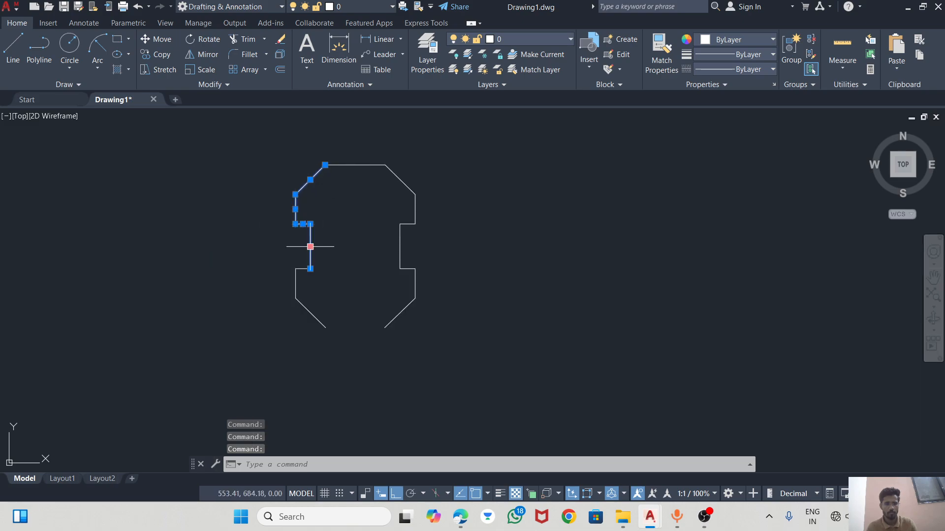
click(298, 286)
click(295, 285)
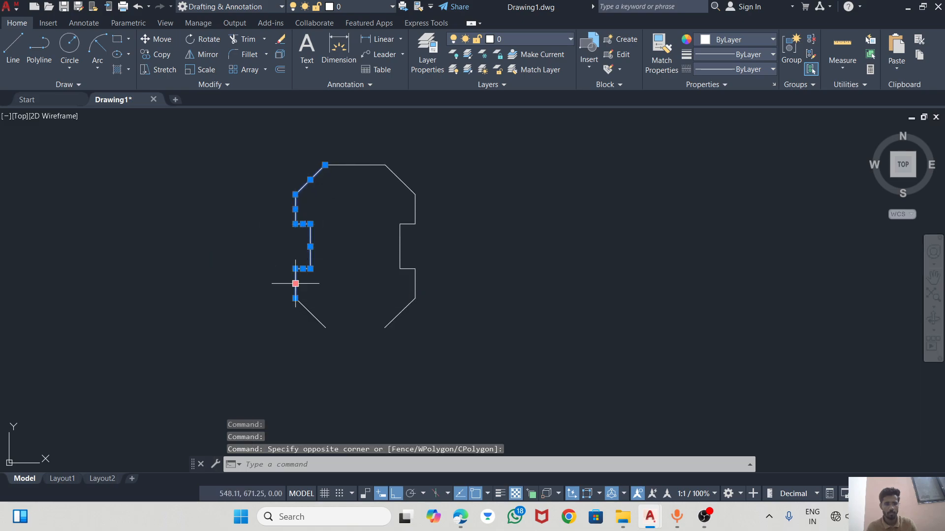
click(303, 306)
text(MO)
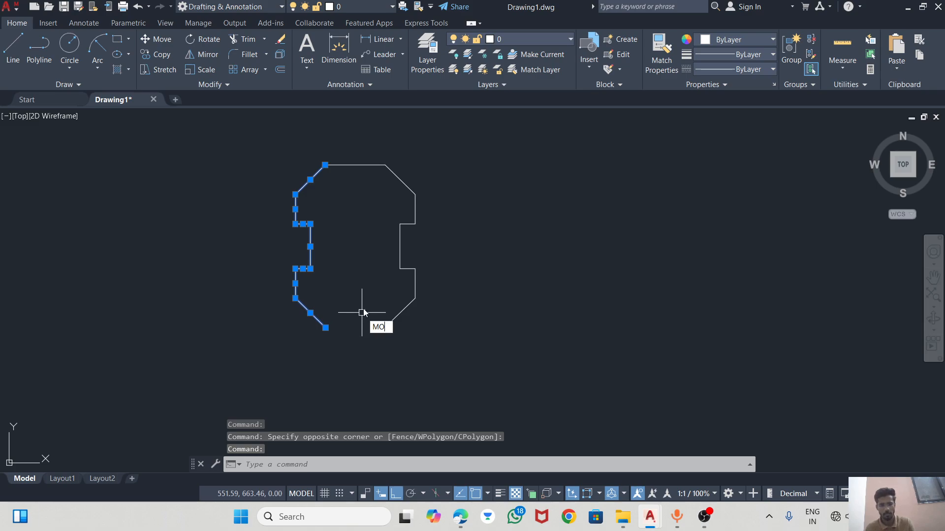
text(VE)
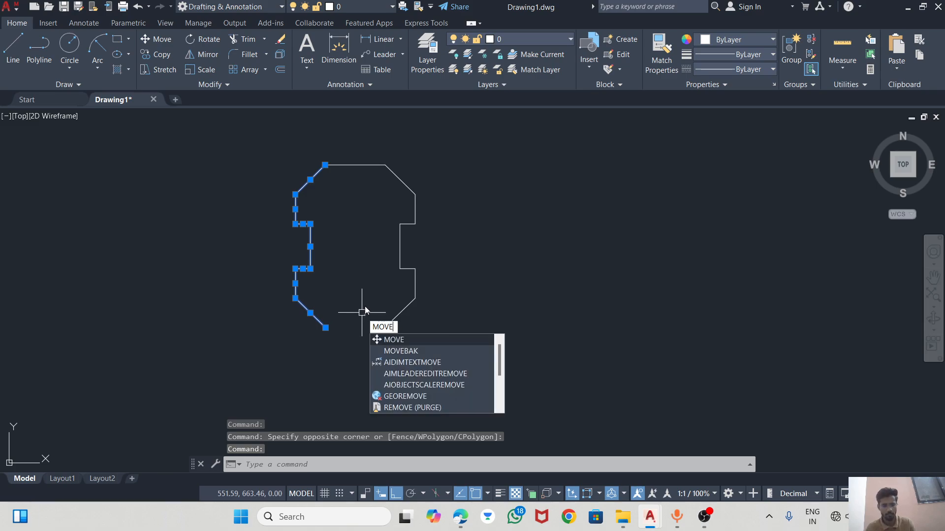
click(392, 341)
scroll(300, 150, up, 4)
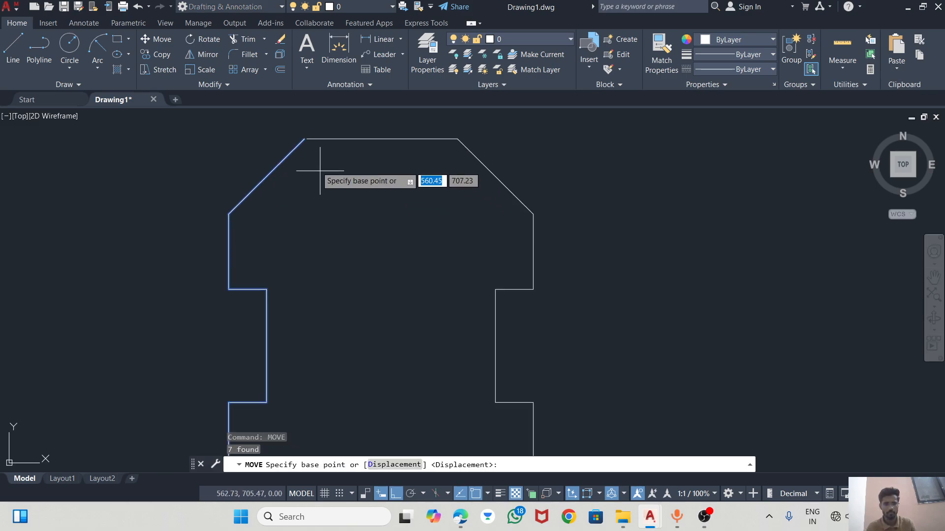
click(304, 138)
scroll(300, 143, up, 5)
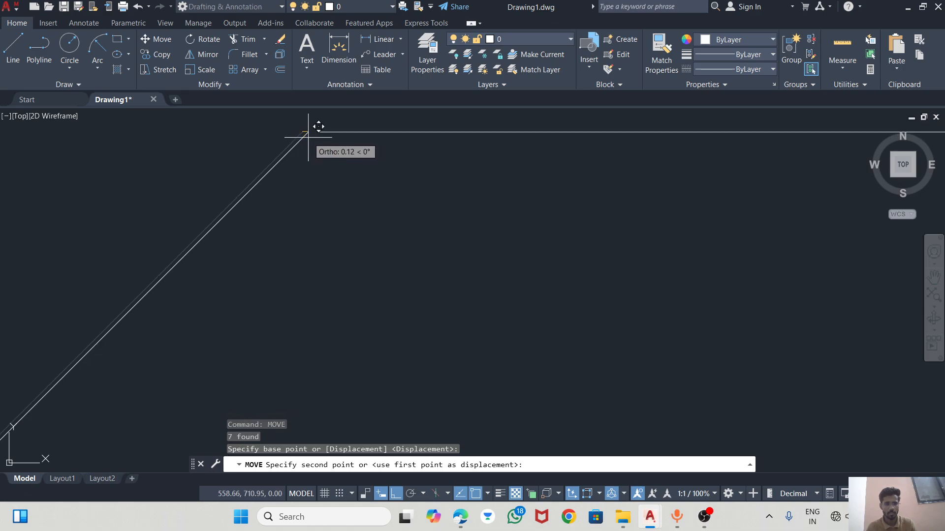
click(318, 131)
scroll(320, 131, down, 5)
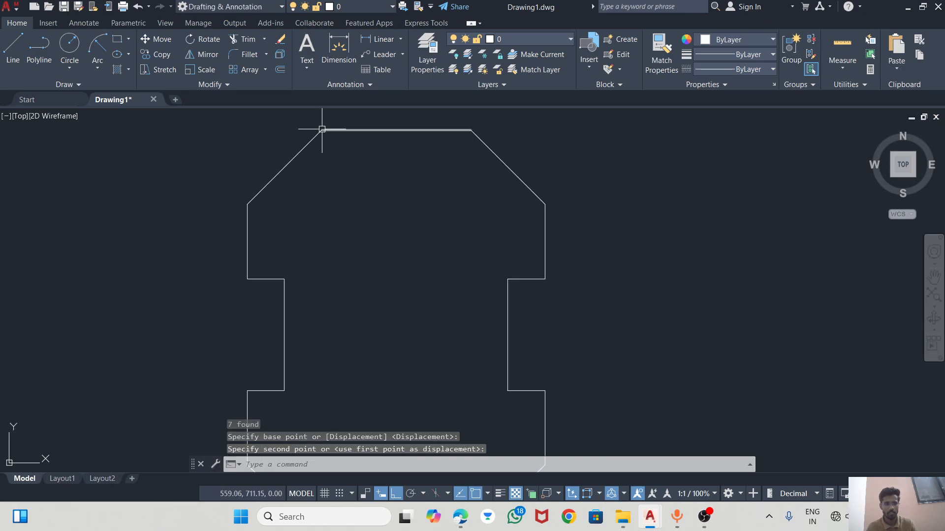
scroll(320, 202, up, 5)
scroll(323, 207, down, 6)
key(Escape)
Step: Close the profile's bottom with a horizontal line joining the lower ends of the two bottom slanted edges
scroll(321, 205, up, 5)
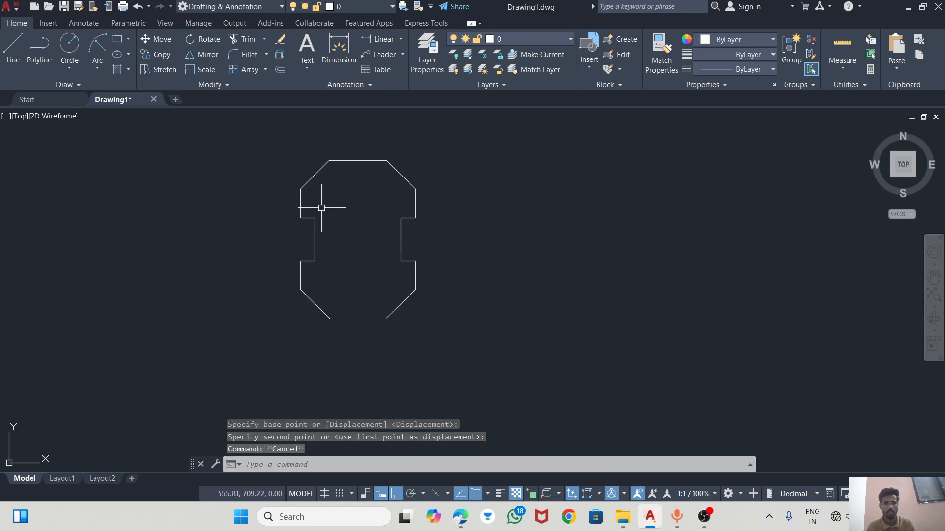
click(13, 49)
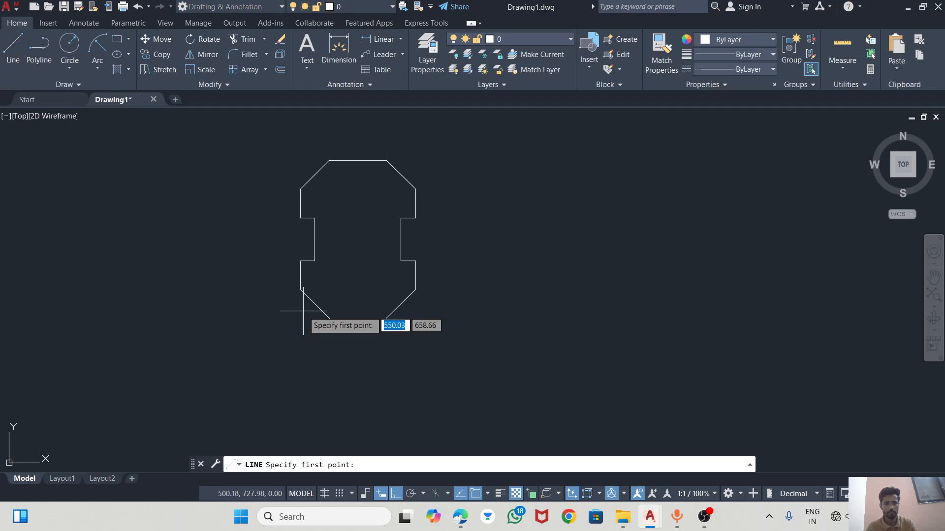
click(386, 319)
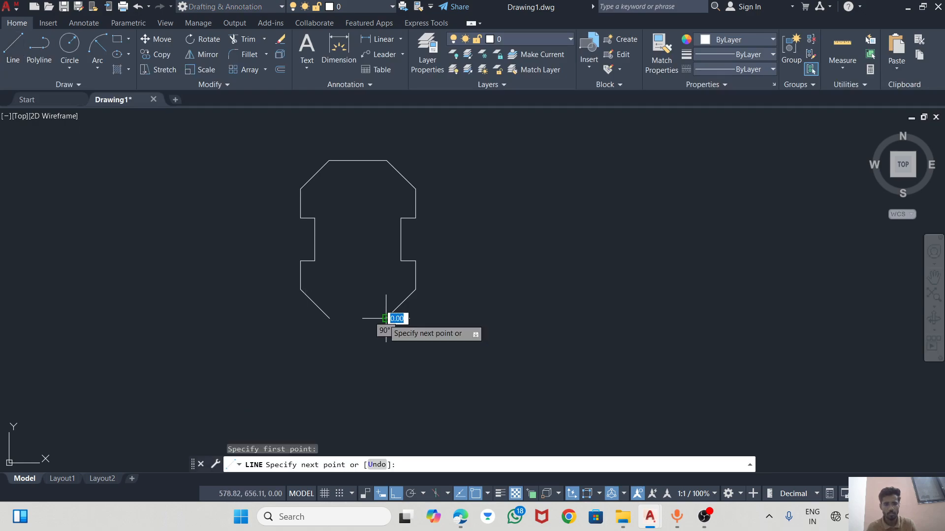
click(330, 319)
key(Escape)
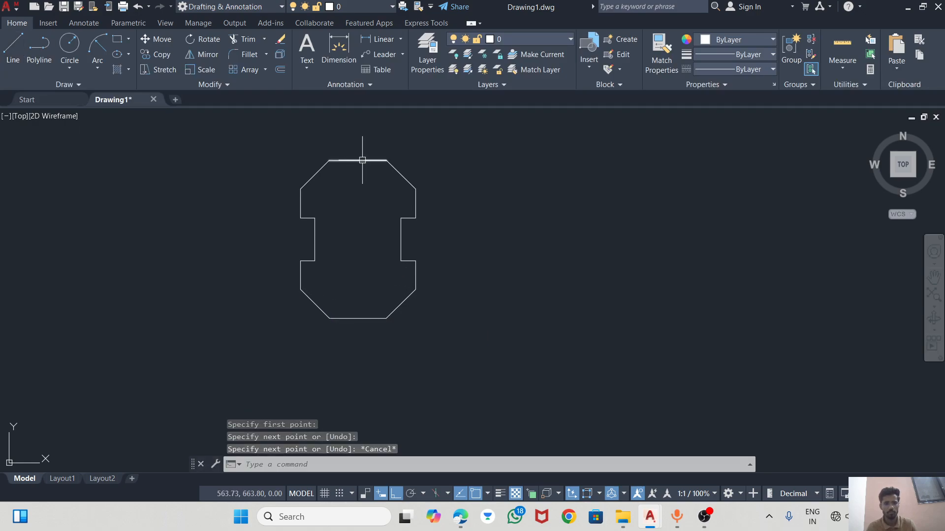
Step: Dimension the profile's top edge, placing the dimension line just above it
scroll(344, 192, up, 3)
scroll(341, 236, down, 3)
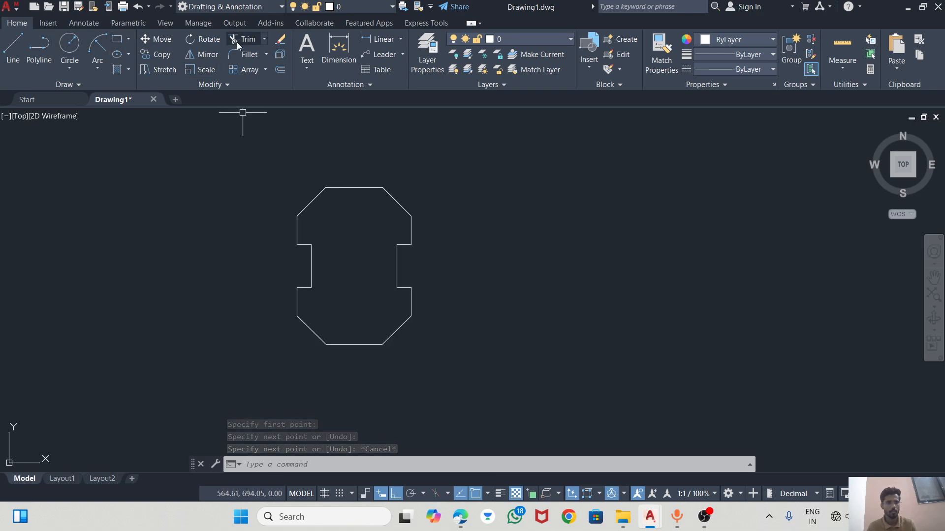
click(338, 48)
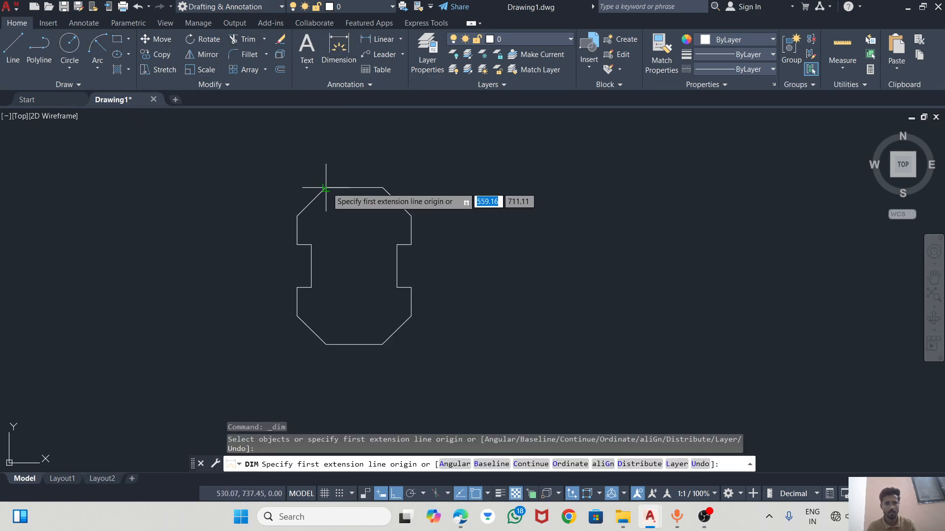
click(341, 187)
click(342, 169)
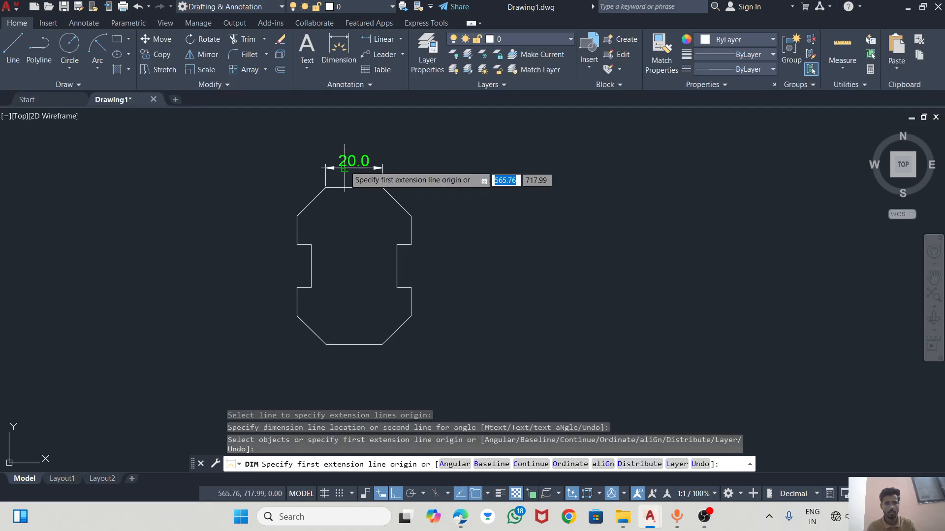
Step: Dimension the top-right slanted edge's vertical extent left of the profile and its horizontal extent above the top-edge dimension
click(382, 188)
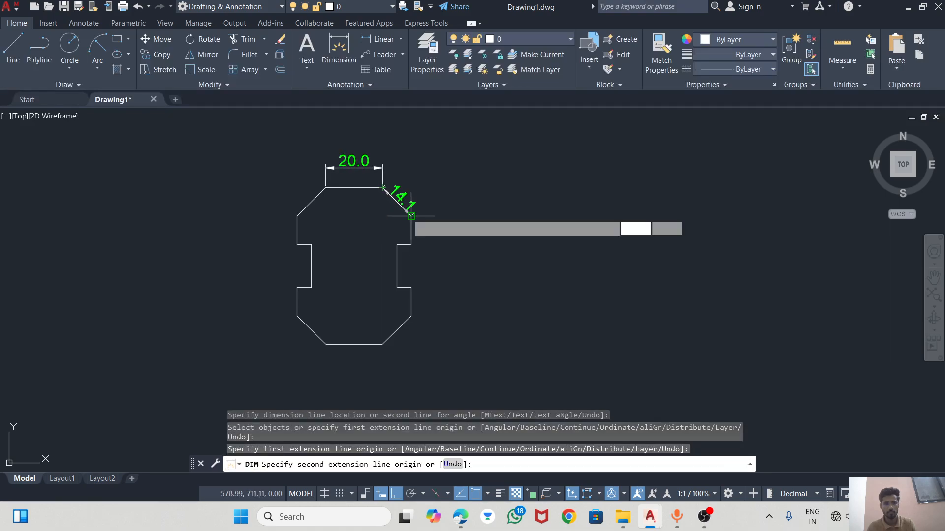
click(411, 215)
click(246, 206)
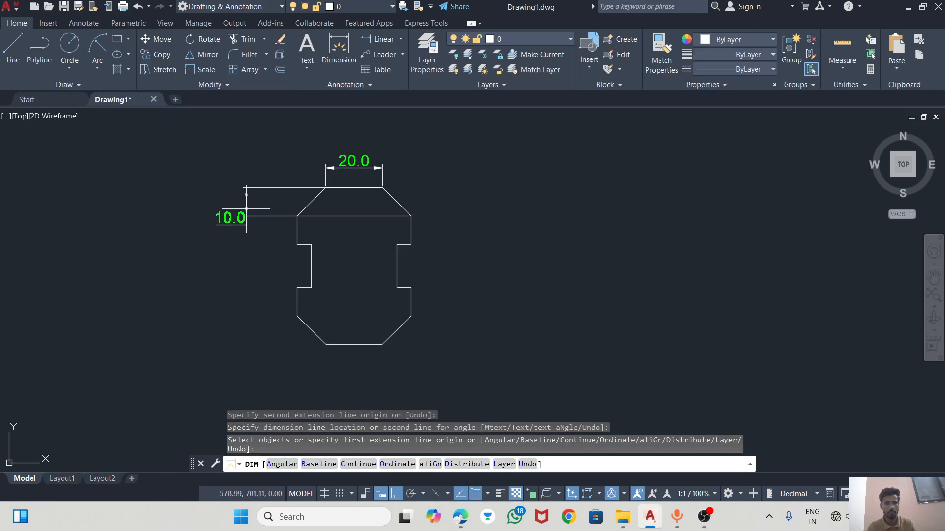
click(411, 215)
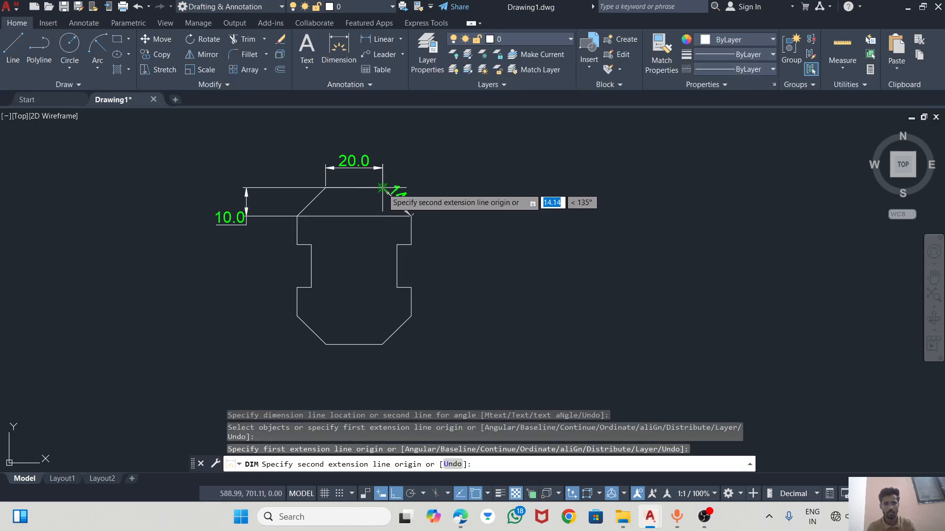
click(382, 188)
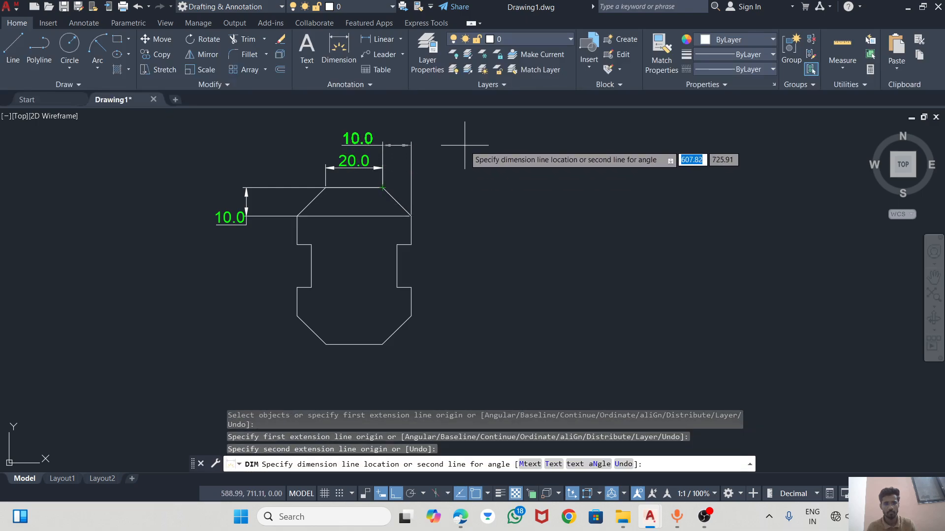
click(450, 140)
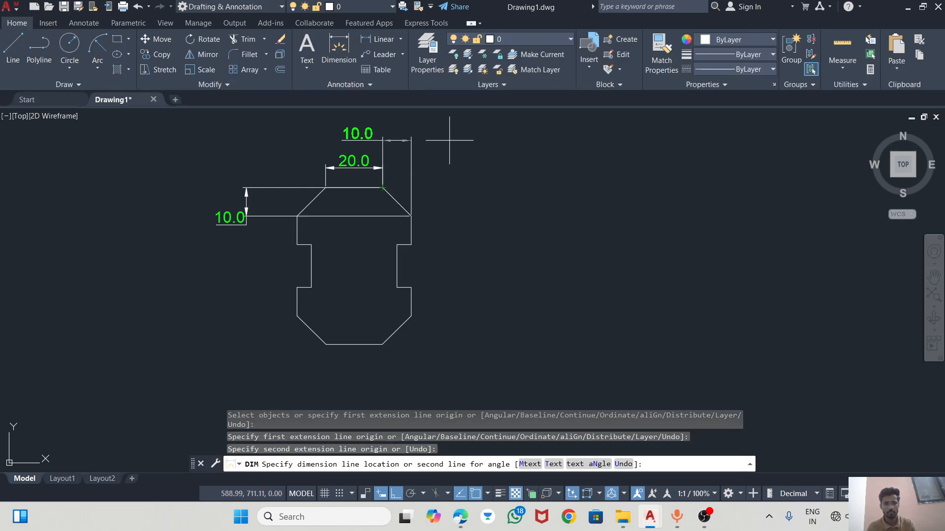
Step: Dimension the right notch's depth inside the notch and the left notch's height outside the profile's left side
click(410, 287)
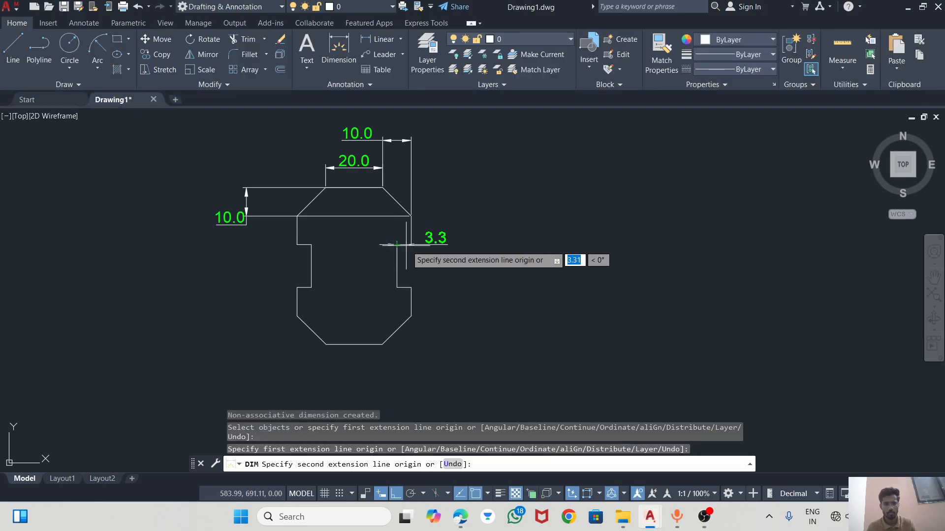
click(411, 244)
click(403, 261)
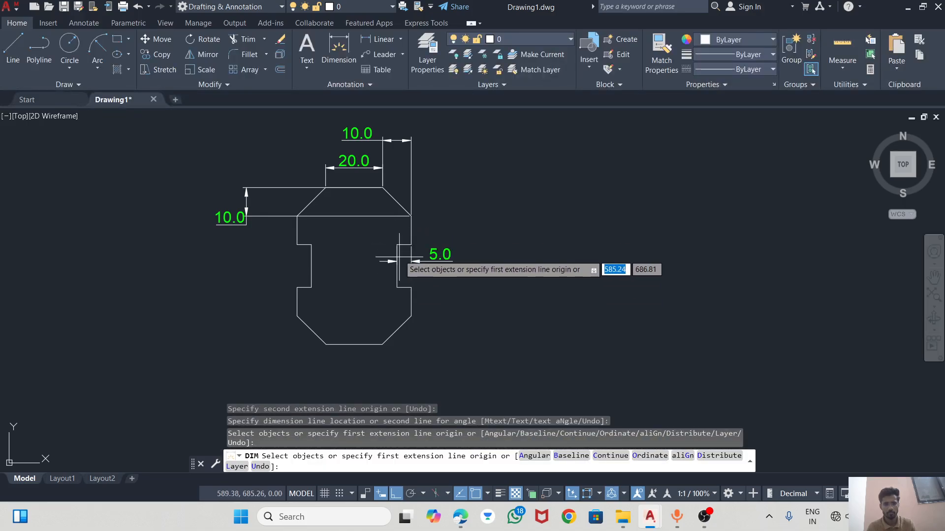
click(311, 244)
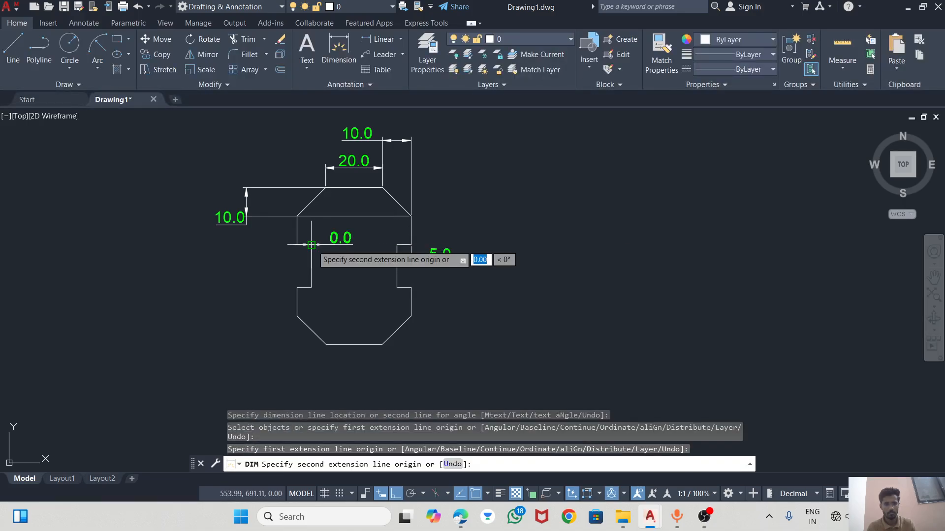
click(311, 287)
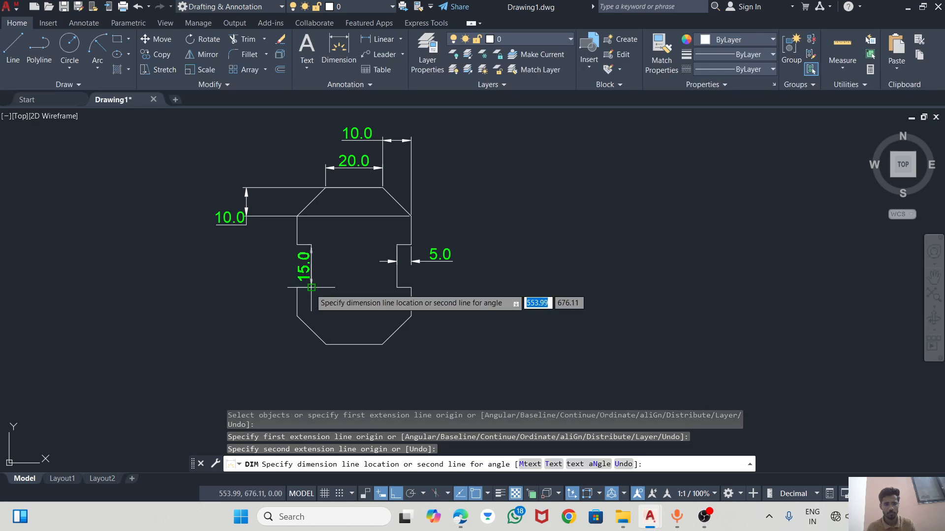
click(259, 266)
Step: Dimension the right side's vertical edges above and below the notch, placing both dimensions outside the profile
click(411, 216)
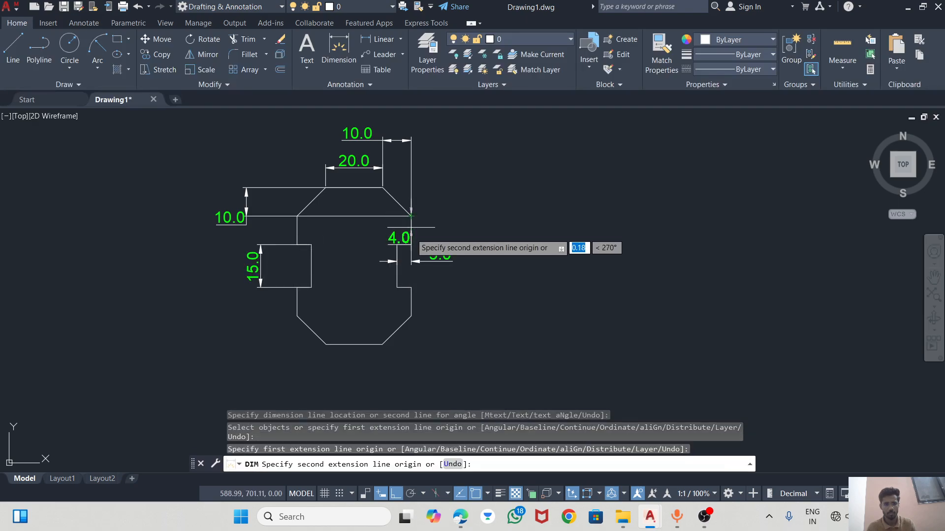
click(411, 244)
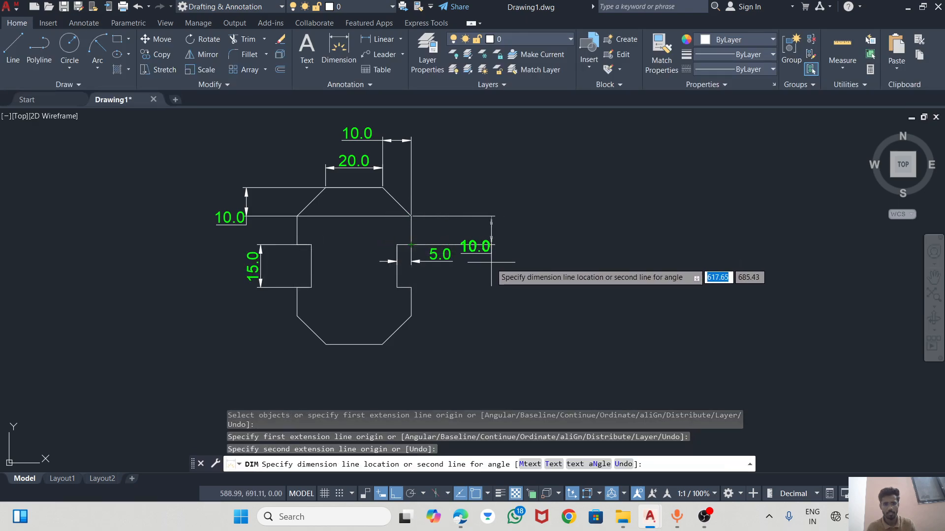
click(497, 186)
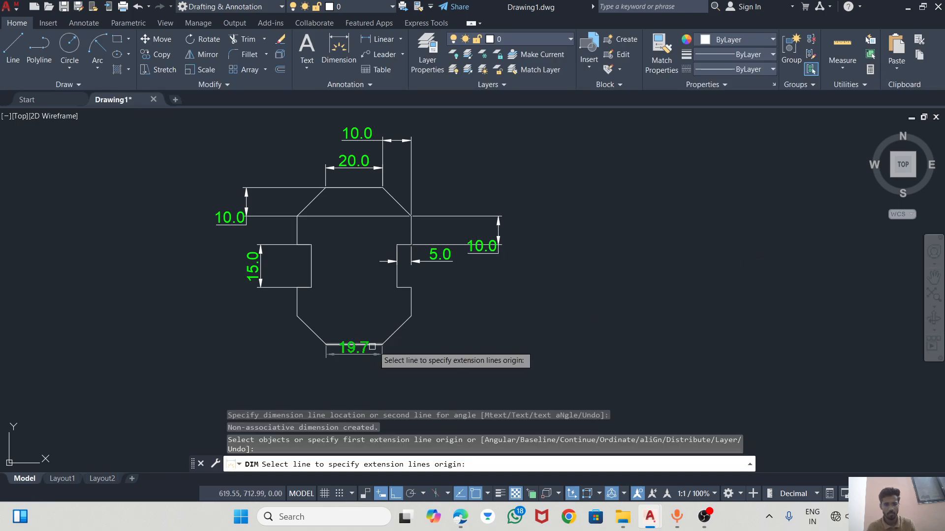
key(Return)
click(412, 288)
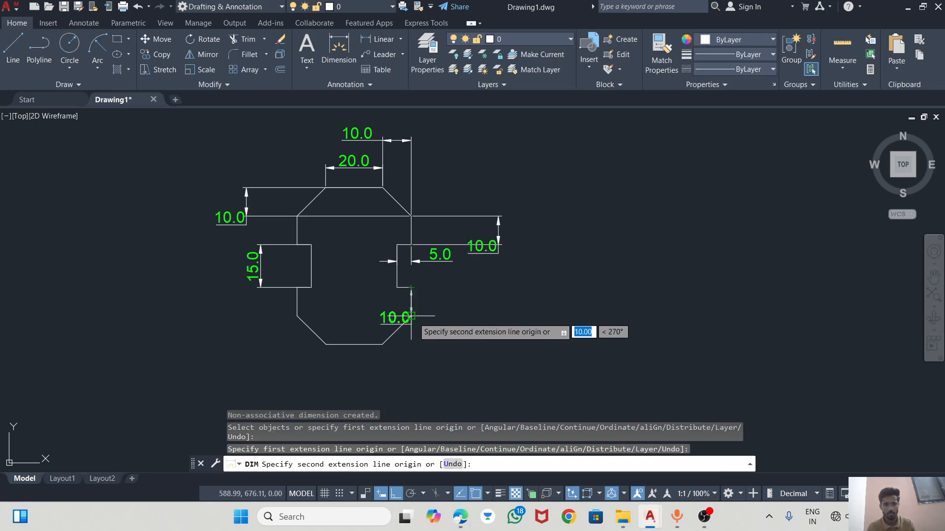
click(412, 317)
click(475, 319)
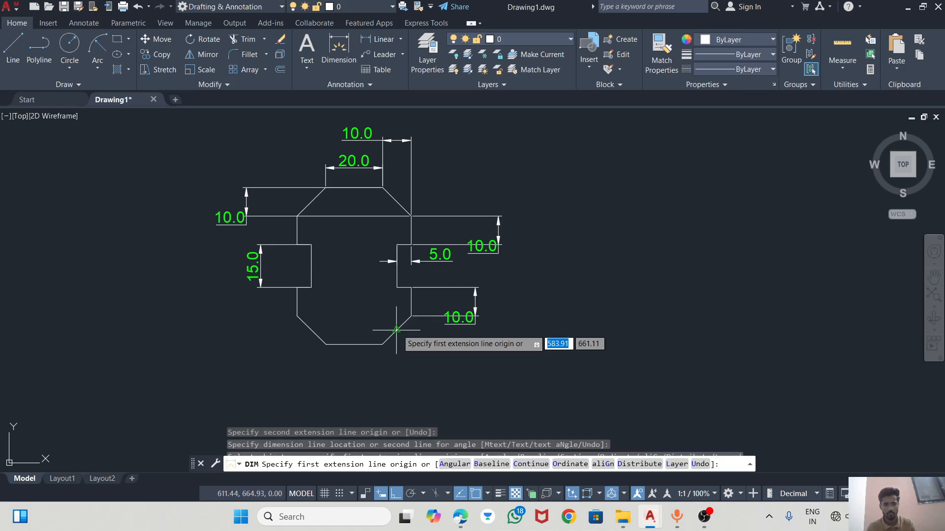
Step: Dimension the bottom-right slanted edge's horizontal extent below the profile and finish dimensioning
key(Return)
click(382, 345)
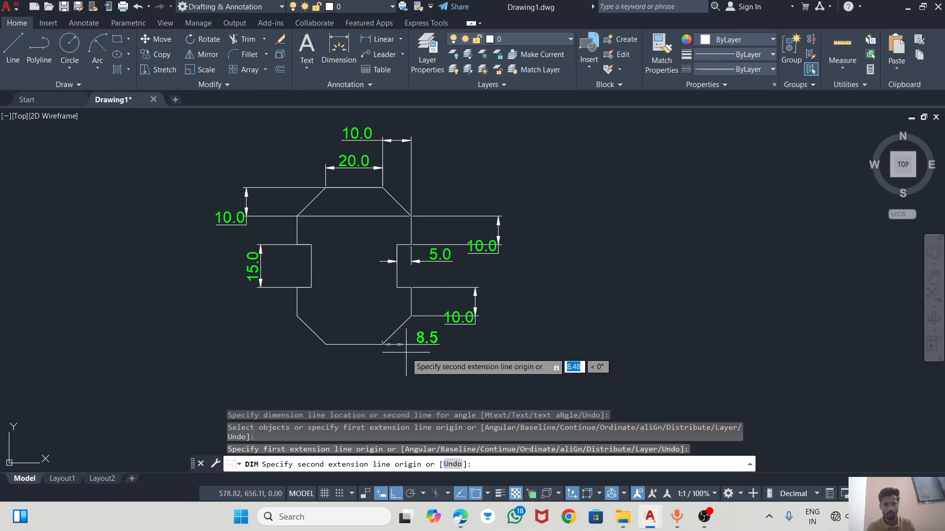
click(411, 316)
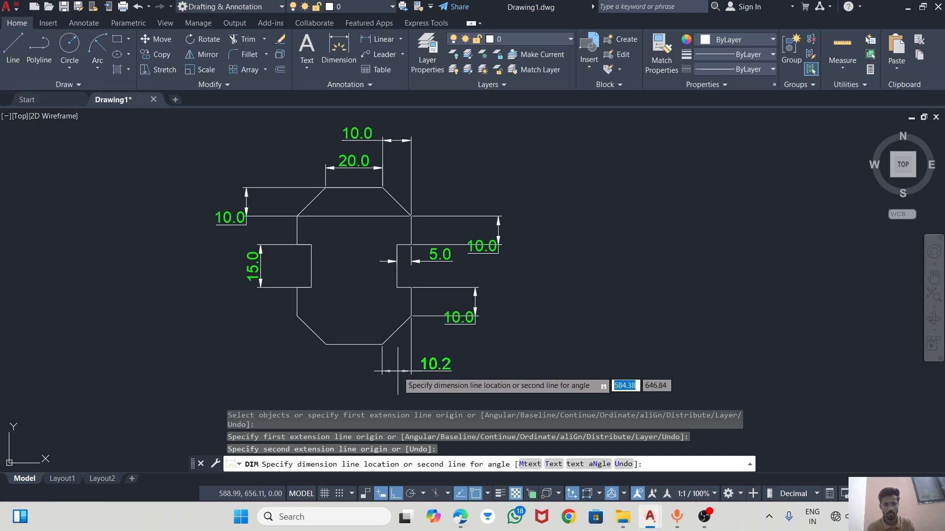
click(474, 363)
key(Return)
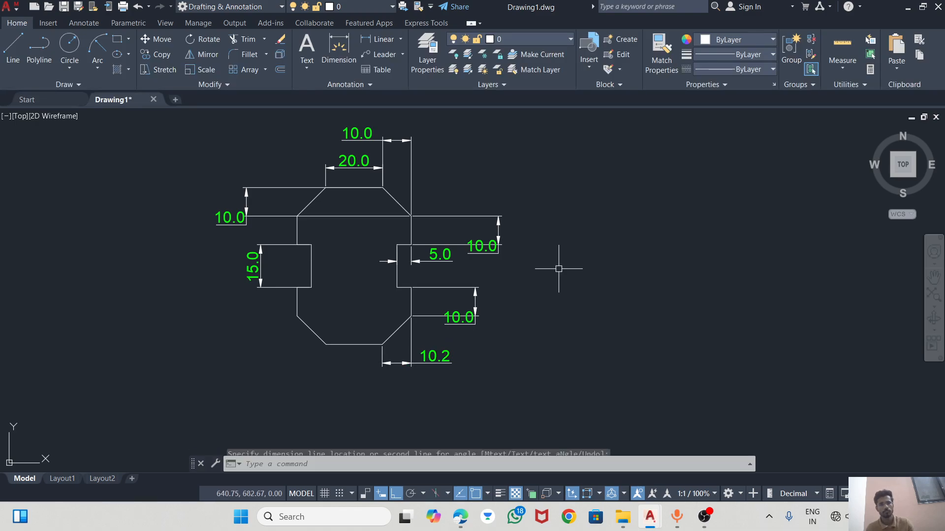
click(244, 205)
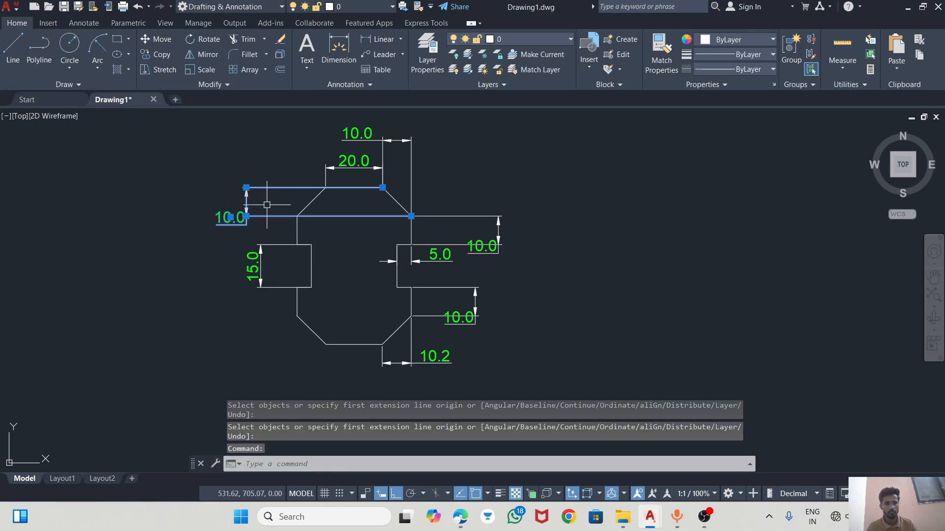
scroll(467, 197, down, 3)
scroll(468, 196, up, 2)
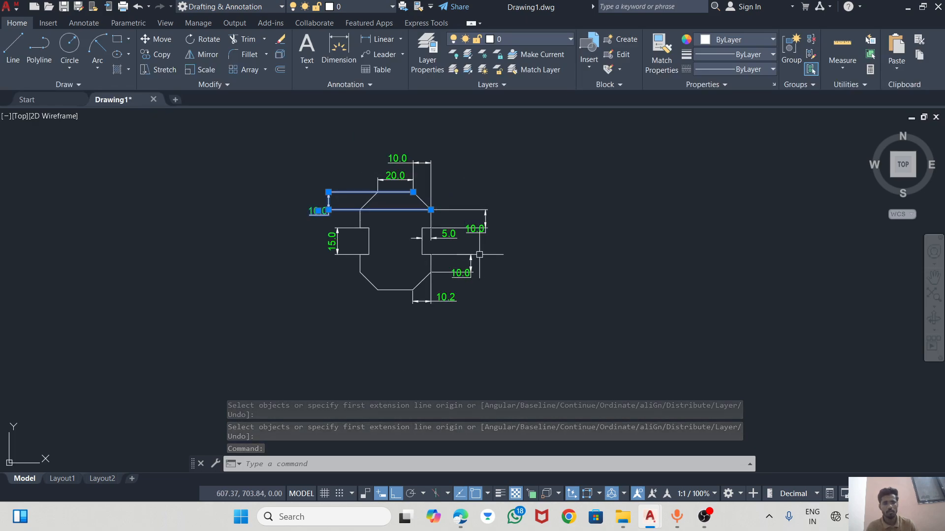
key(Escape)
Step: Move the notched octagonal profile with all its dimensions, Ortho off, to just above the leftmost of the finished exercise drawings
scroll(492, 283, down, 2)
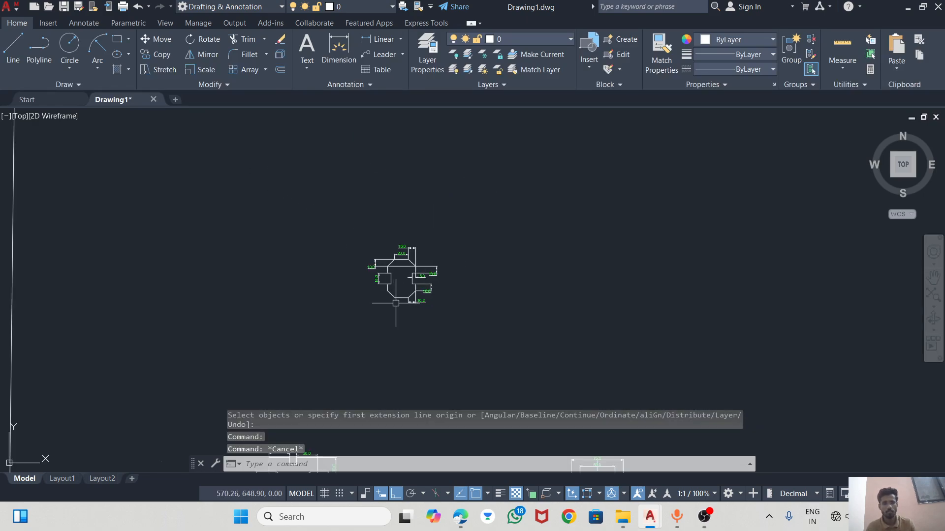
click(305, 206)
click(538, 404)
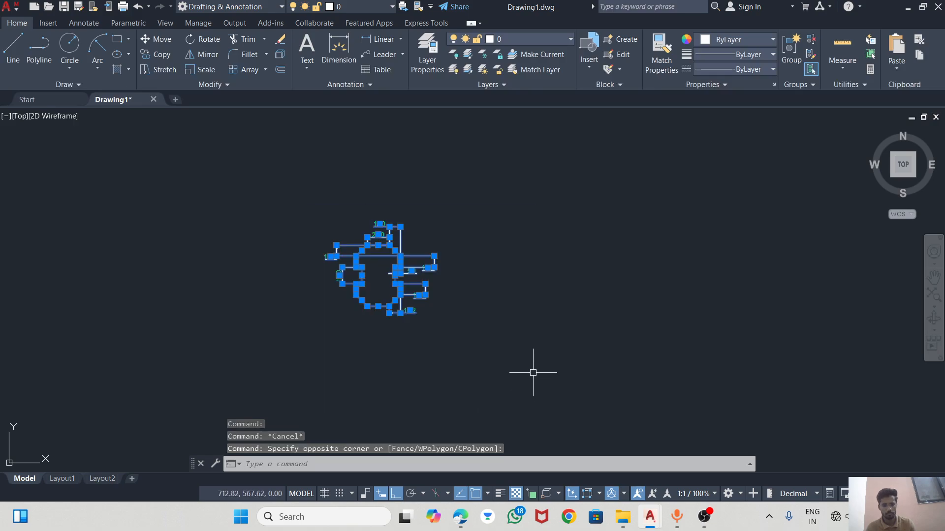
text(MO)
click(565, 413)
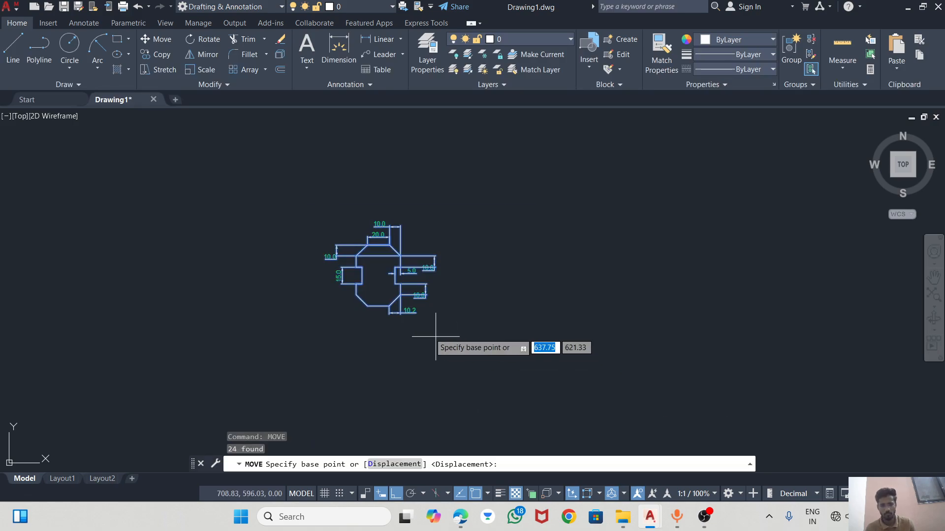
click(373, 273)
scroll(373, 273, down, 4)
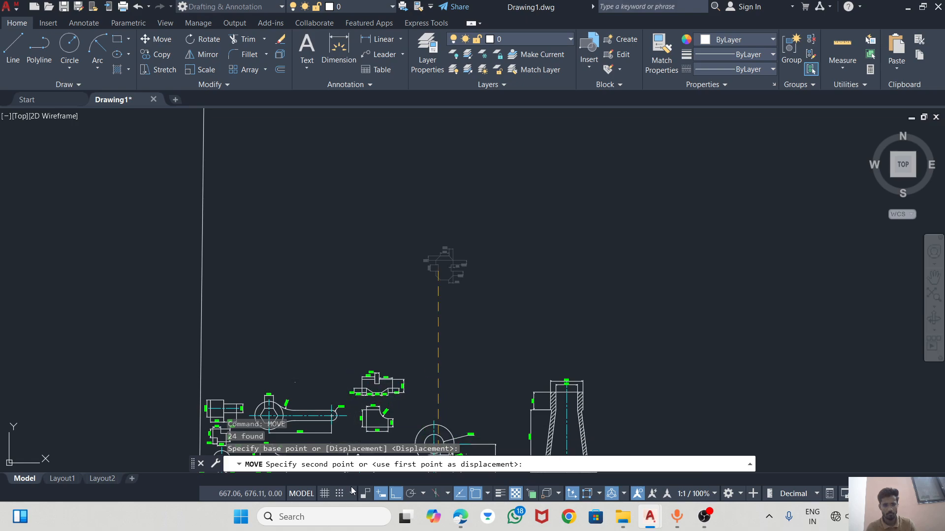
click(395, 493)
click(225, 382)
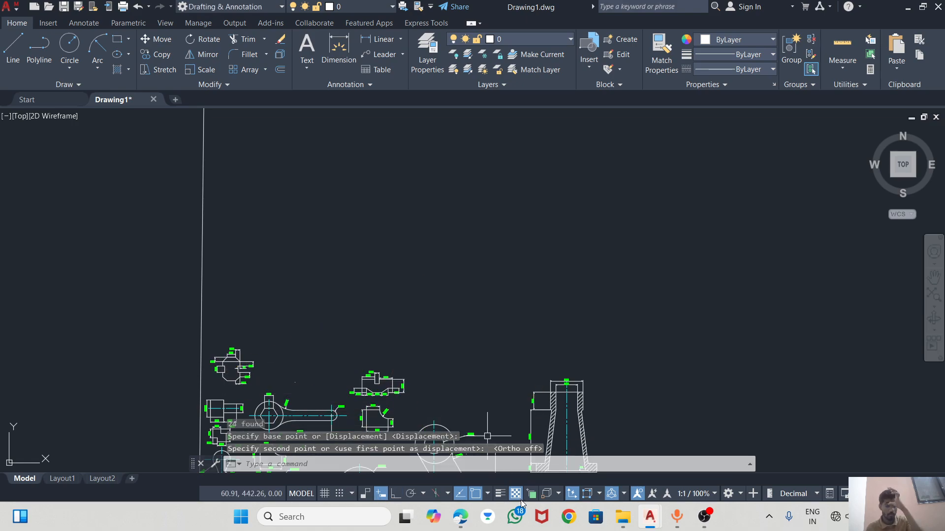
Step: Switch to CAD Practice PDF.pdf in the browser and look through the exercises on pages 8 and 9
click(468, 518)
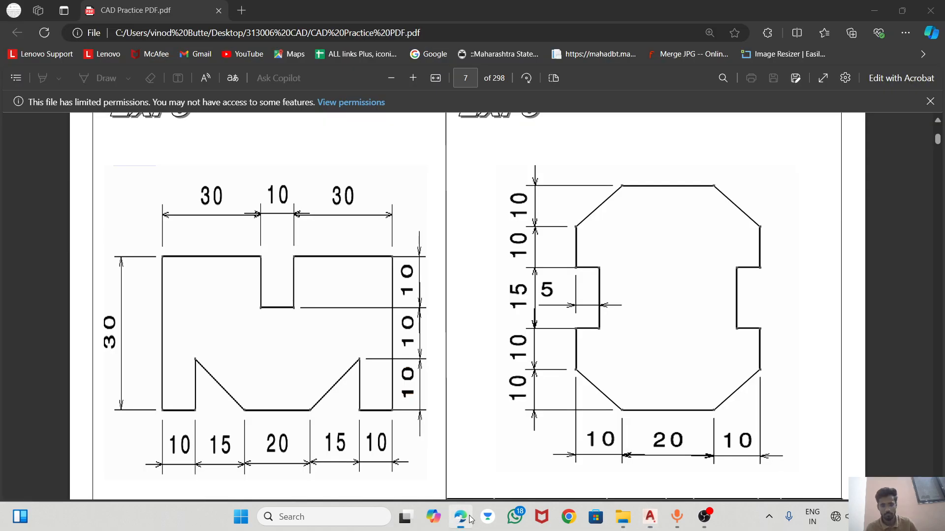
scroll(540, 351, down, 5)
scroll(540, 351, down, 6)
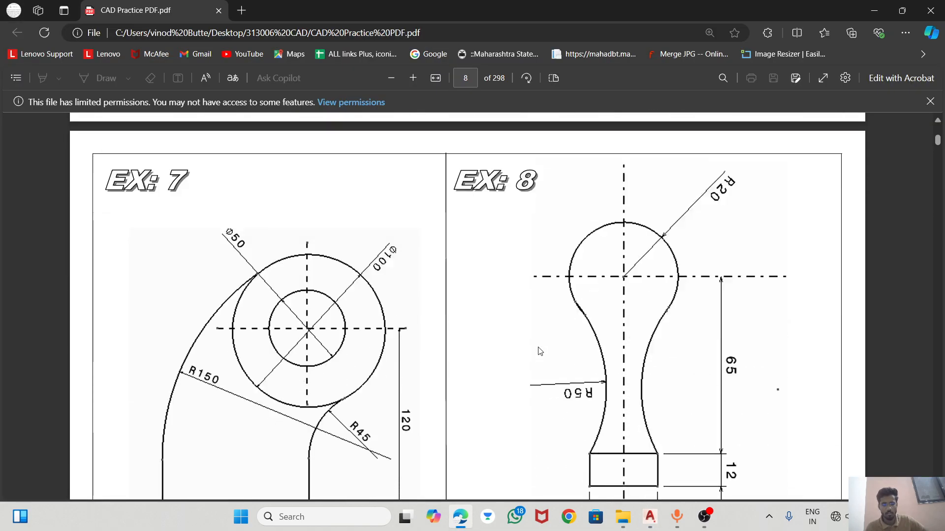
scroll(530, 371, down, 7)
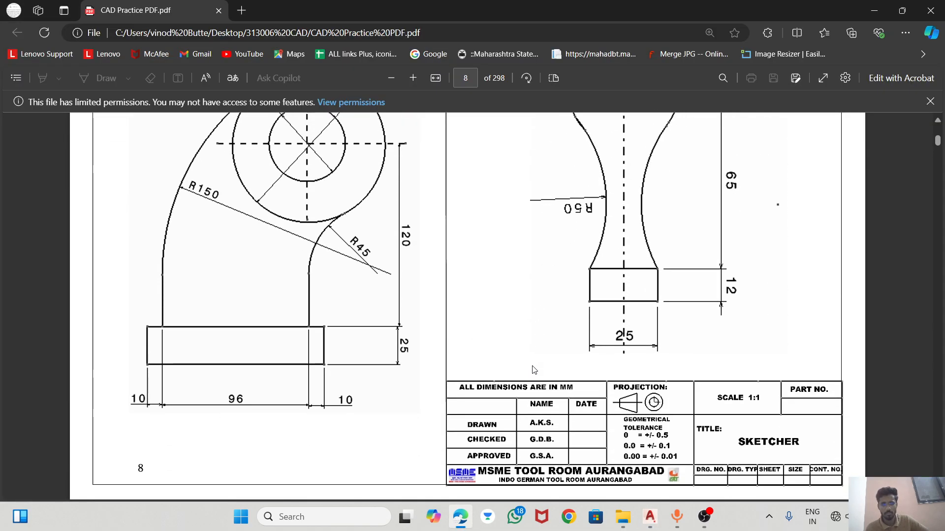
scroll(534, 370, down, 5)
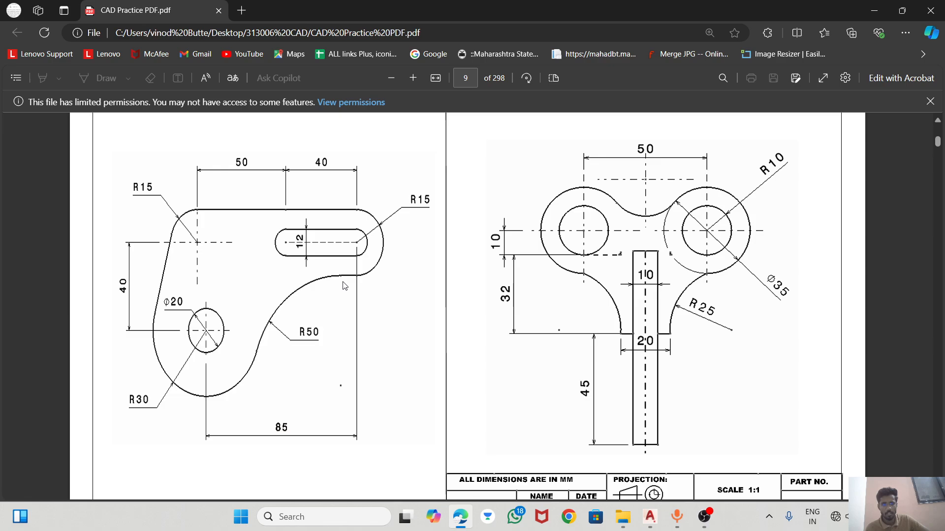
Step: Compare the finished exercises in AutoCAD's Drawing1.dwg with page 9 of CAD Practice PDF.pdf in the browser, and return to the AutoCAD drawing
click(649, 516)
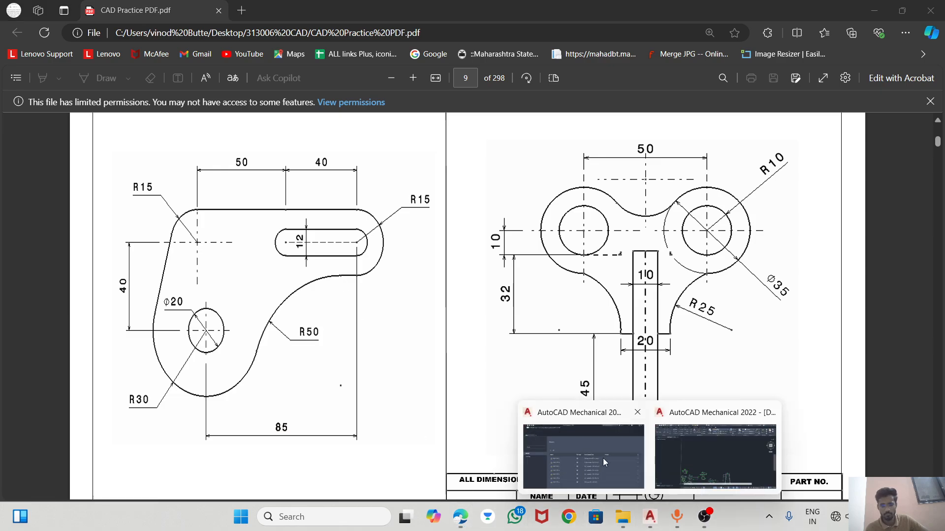
click(715, 456)
scroll(358, 347, up, 4)
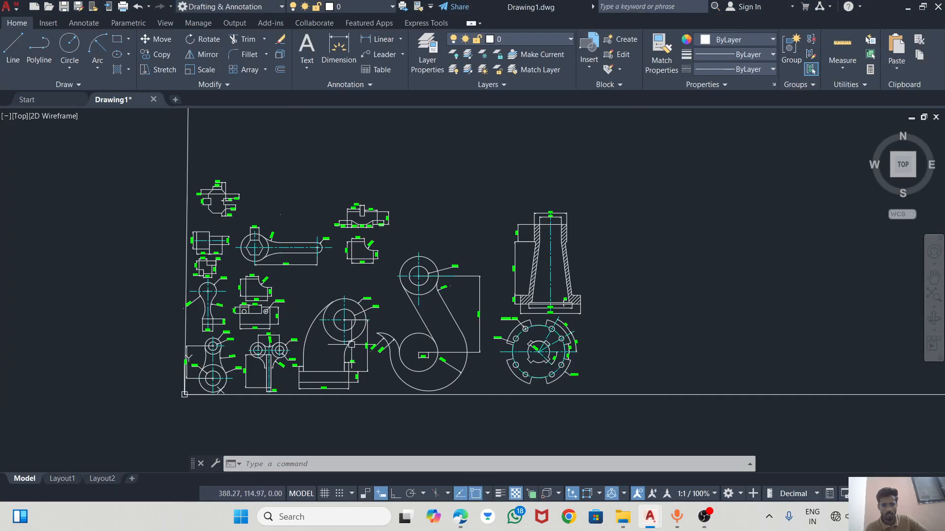
scroll(319, 277, up, 2)
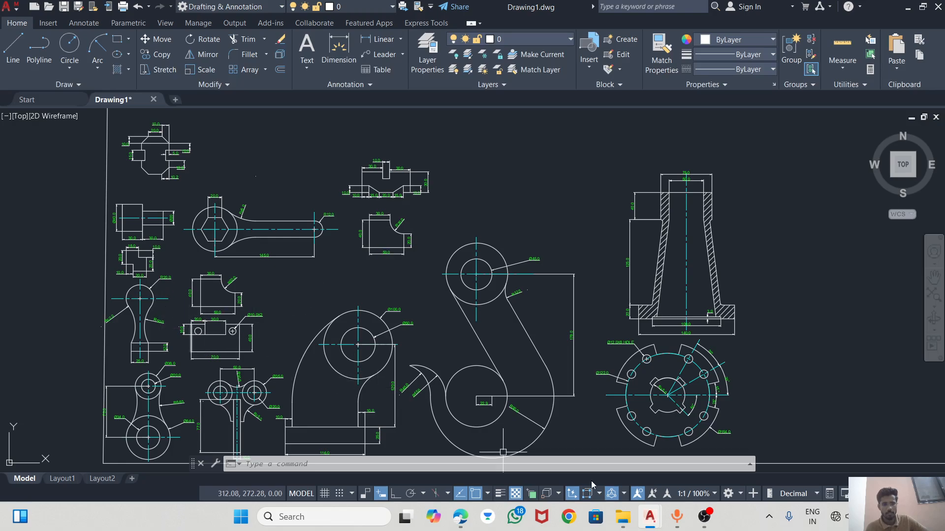
mouse_move(647, 525)
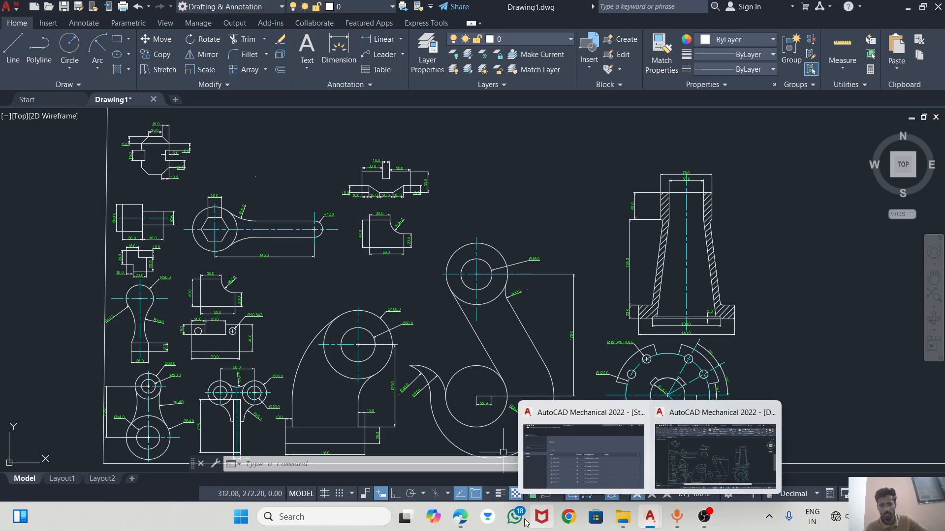
click(460, 517)
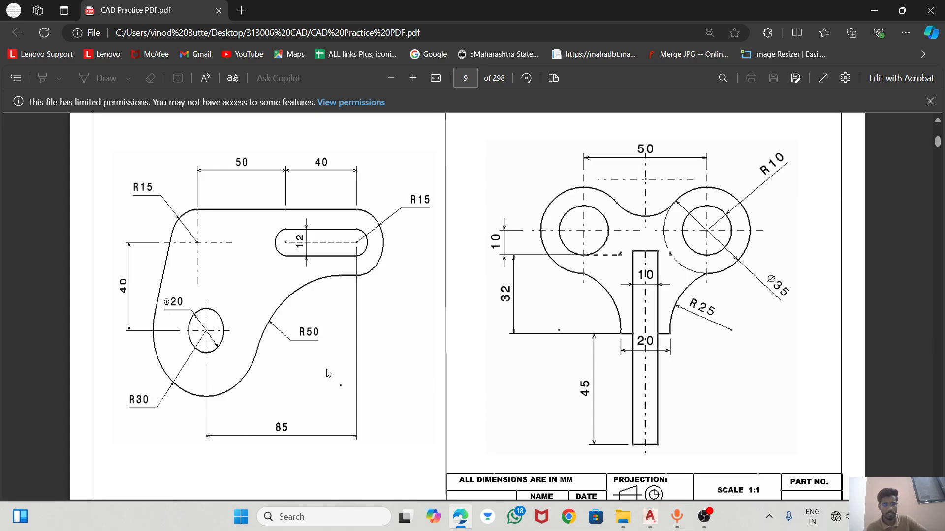
click(650, 517)
click(661, 473)
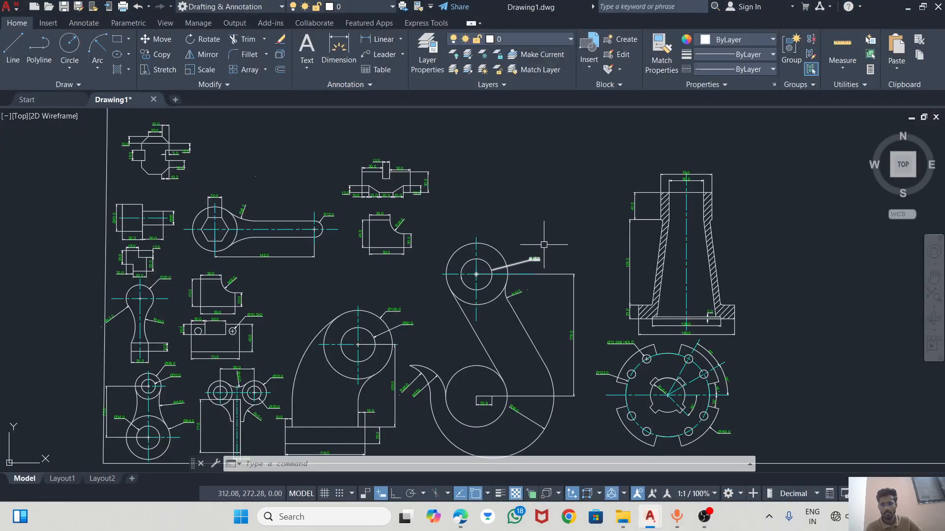
Step: Draw a 20 mm diameter circle in the empty area above the existing drawings, checking the size in CAD Practice PDF.pdf in the browser
mouse_move(545, 250)
middle_down()
mouse_move(399, 350)
mouse_move(353, 398)
middle_up()
mouse_move(356, 245)
middle_down()
mouse_move(392, 333)
mouse_move(473, 334)
middle_up()
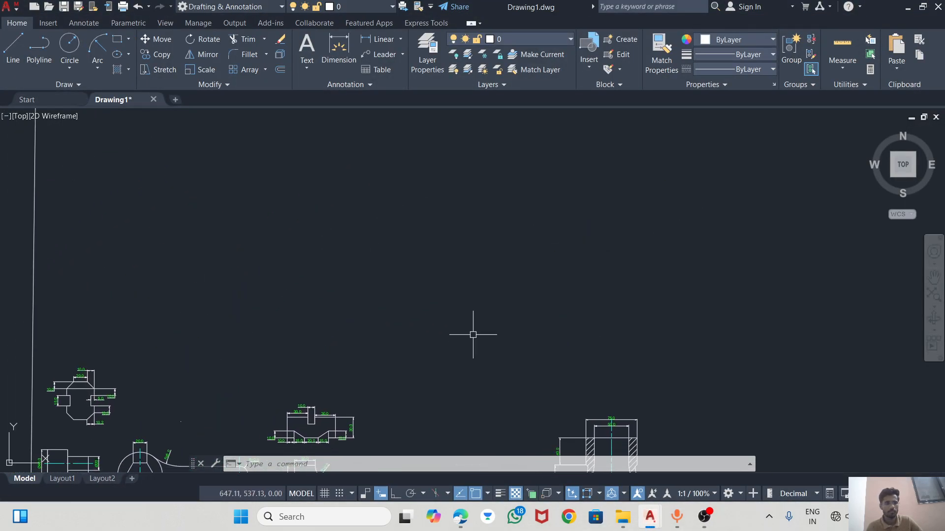
click(70, 68)
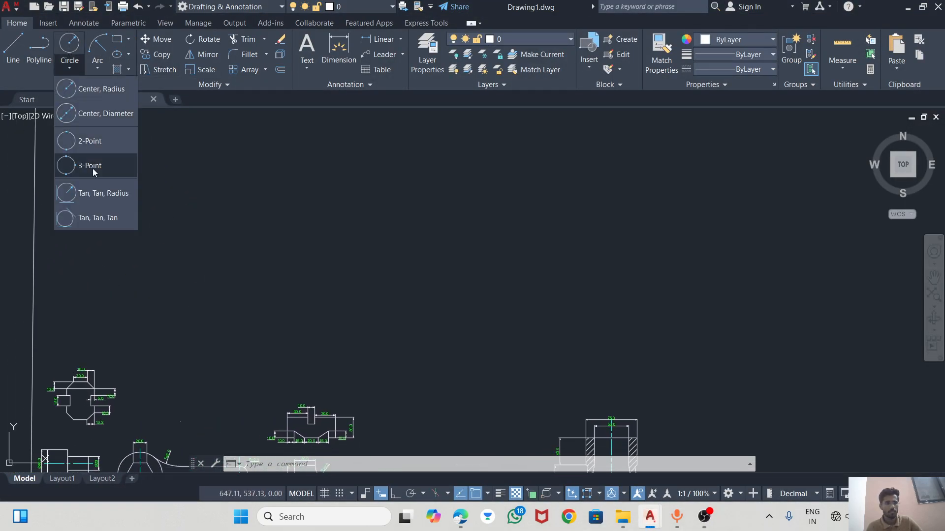
click(94, 113)
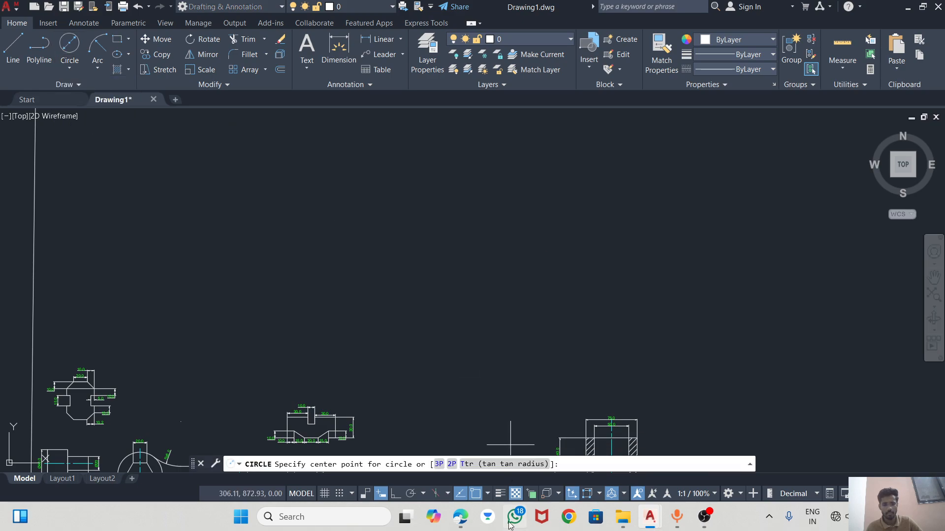
click(455, 519)
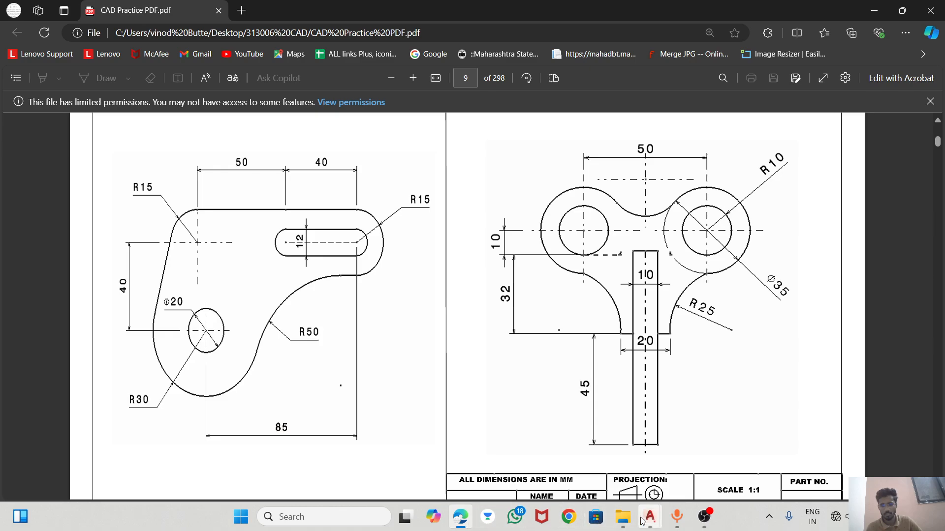
mouse_move(649, 517)
click(705, 476)
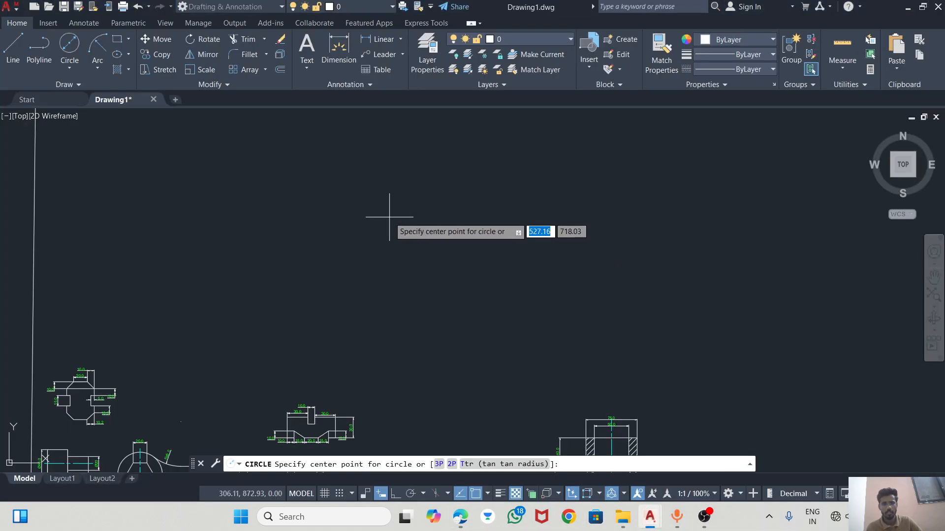
click(411, 226)
text(d)
key(Return)
text(20)
key(Return)
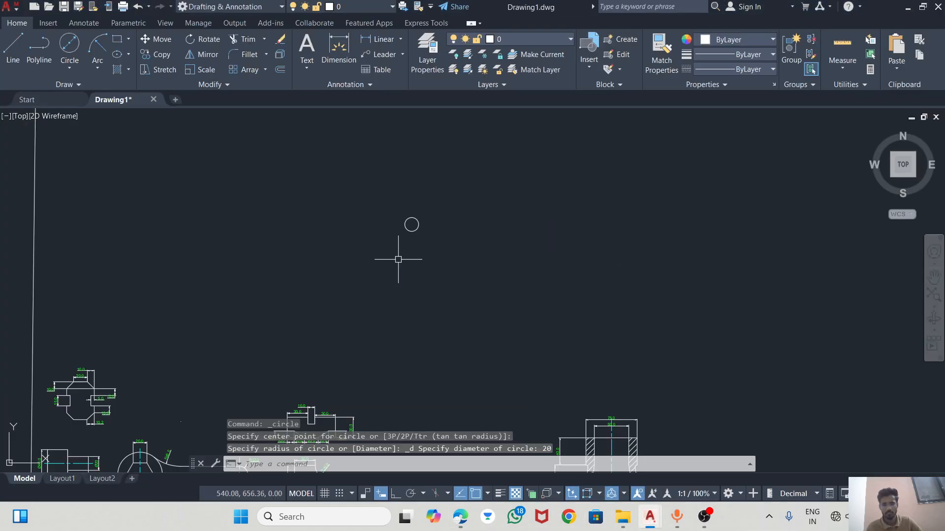
Step: Draw a concentric circle of radius 30 mm around the 20 mm diameter circle
click(81, 72)
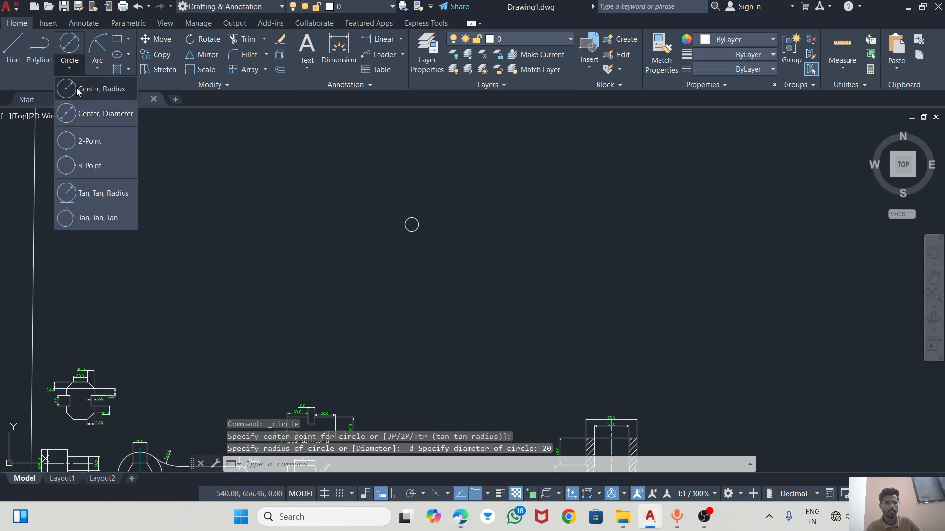
click(88, 115)
scroll(411, 224, up, 8)
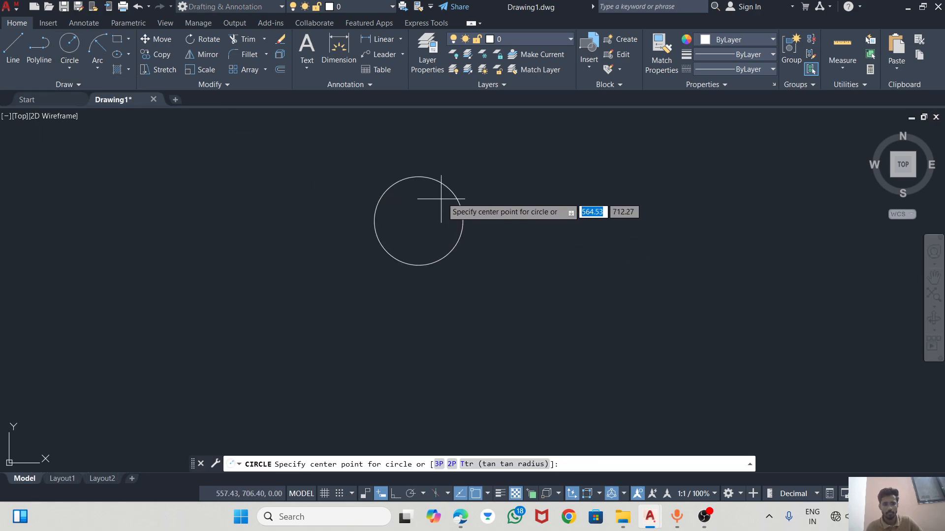
click(419, 221)
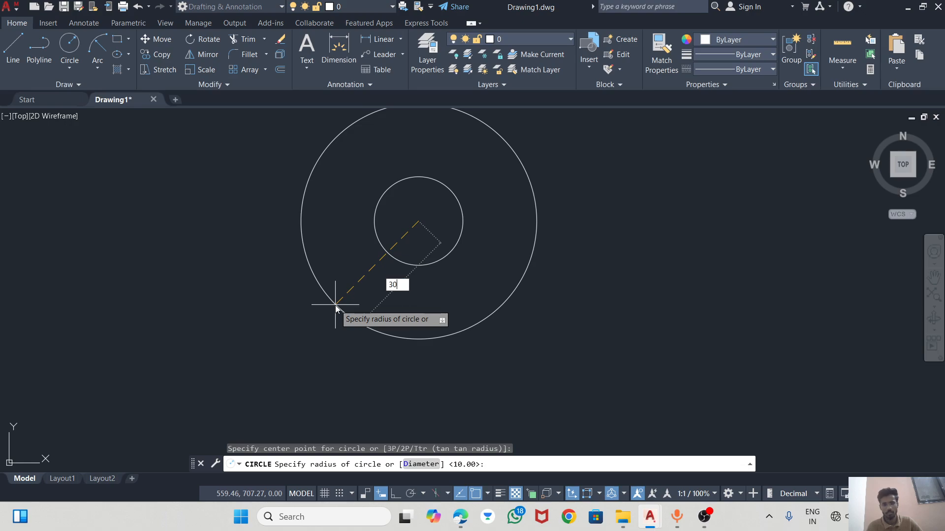
key(Return)
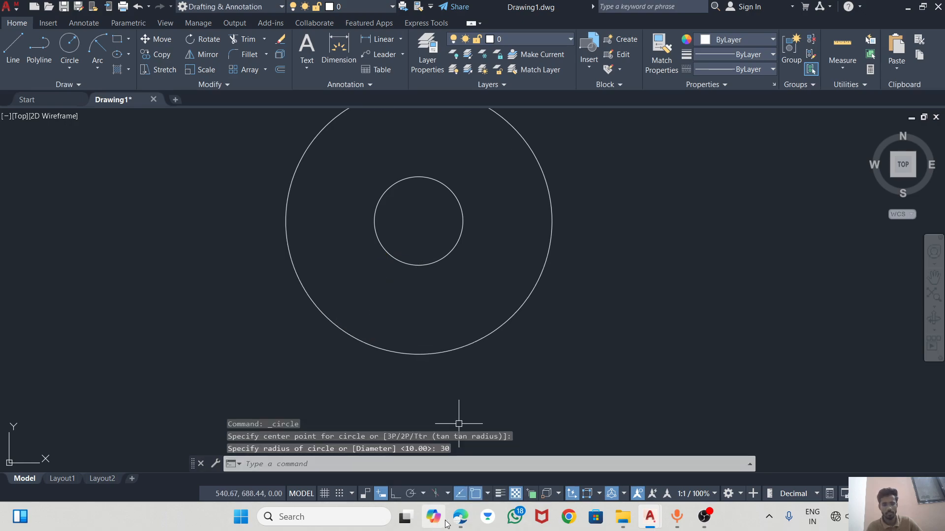
click(460, 517)
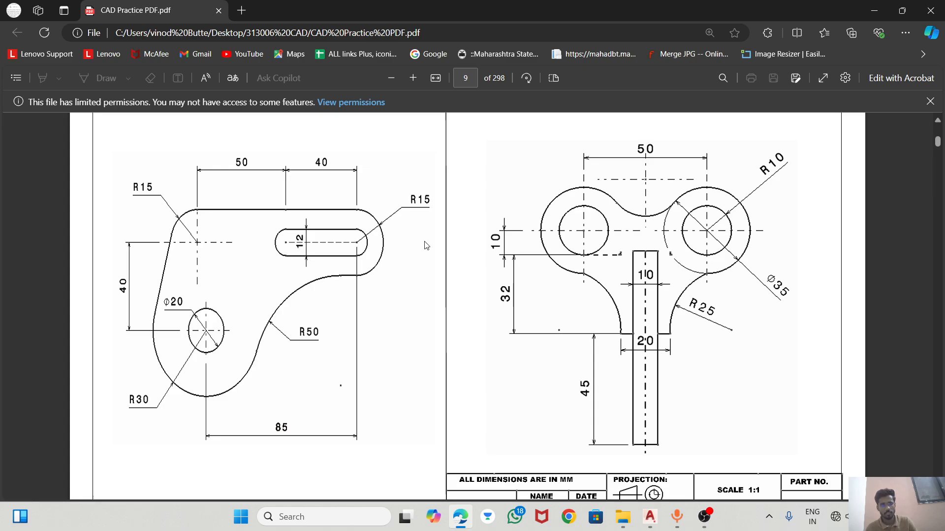
click(651, 518)
click(711, 465)
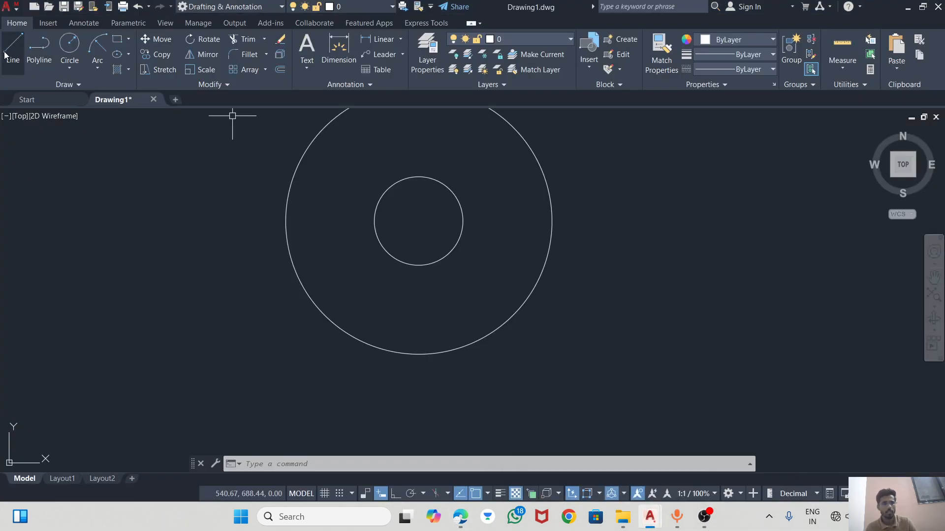
key(Return)
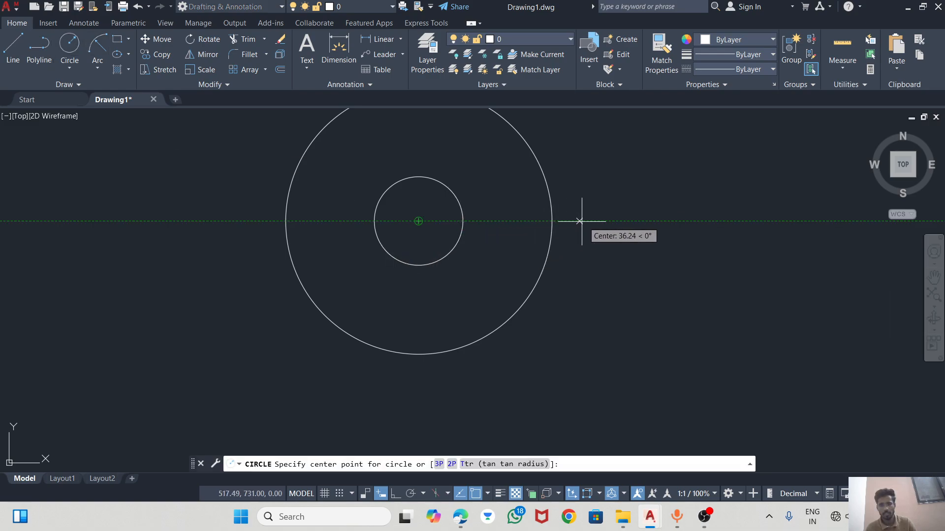
text(85)
key(Return)
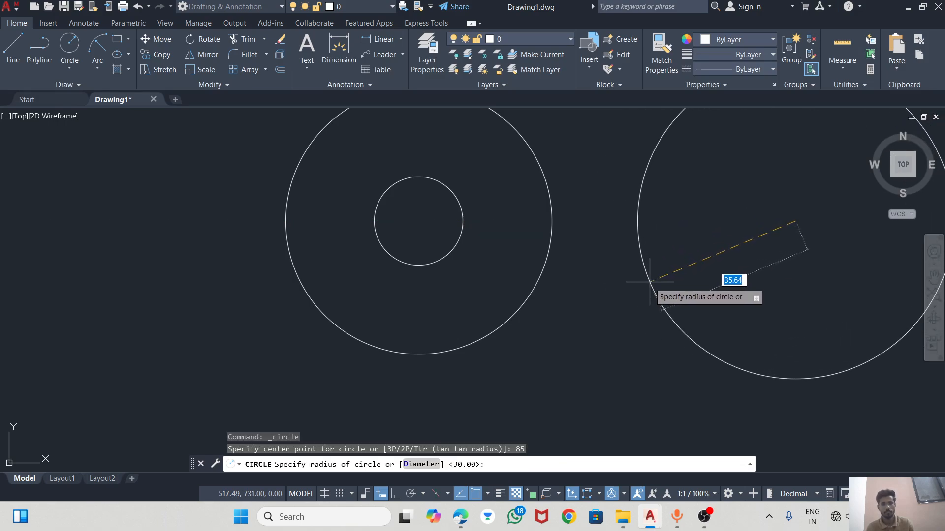
key(Escape)
click(13, 49)
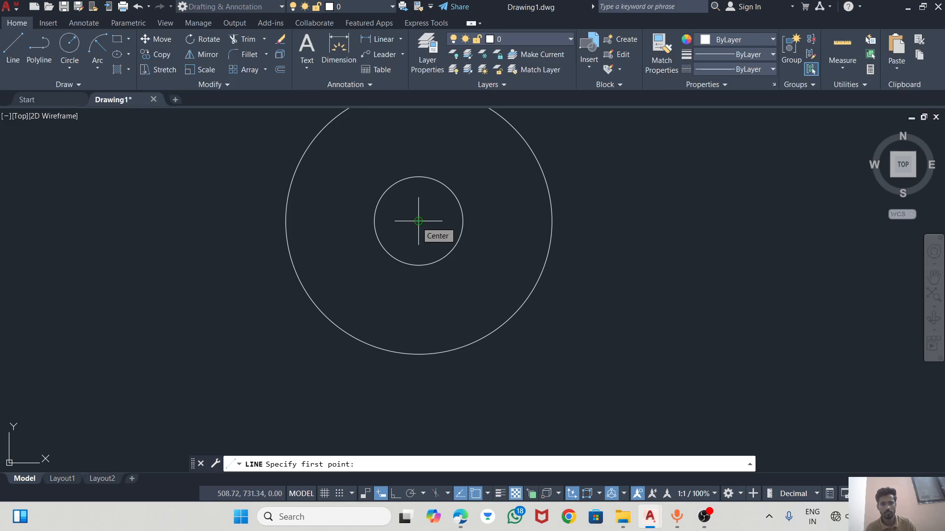
click(72, 50)
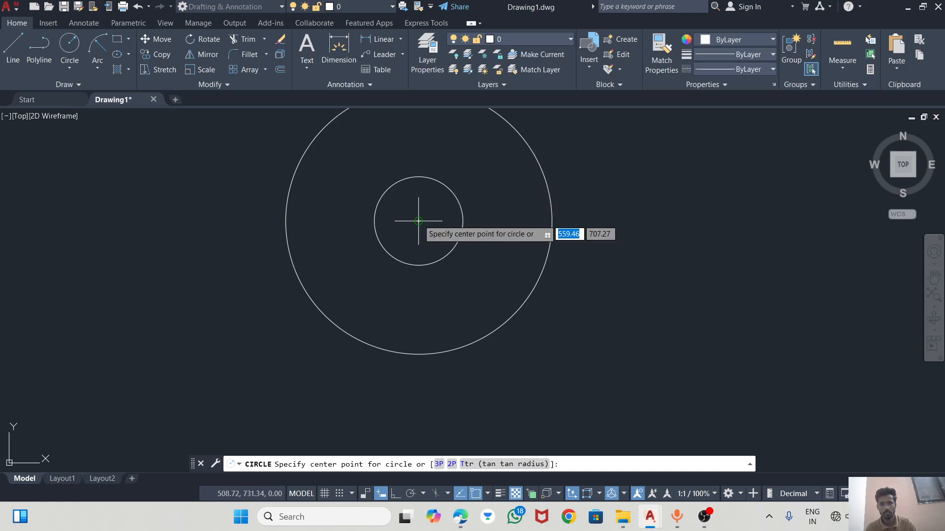
Step: With Ortho on, draw a 40 mm line vertically upward, starting 85 mm horizontally right of the circles' centre, per the reference PDF
click(13, 50)
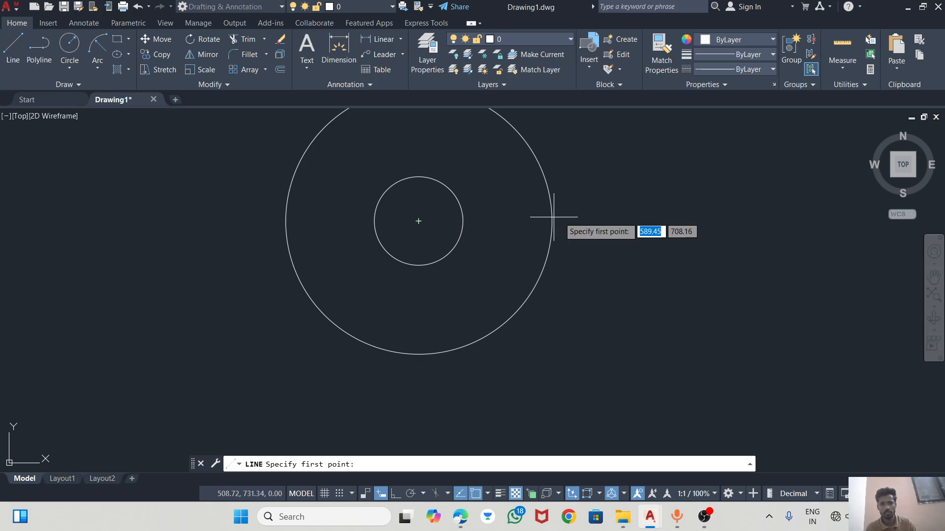
text(85)
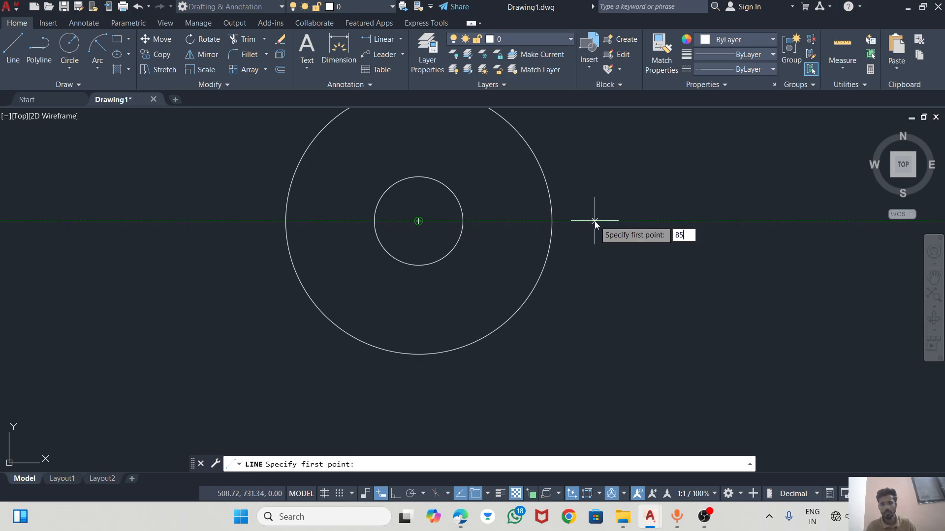
key(Return)
scroll(630, 361, down, 4)
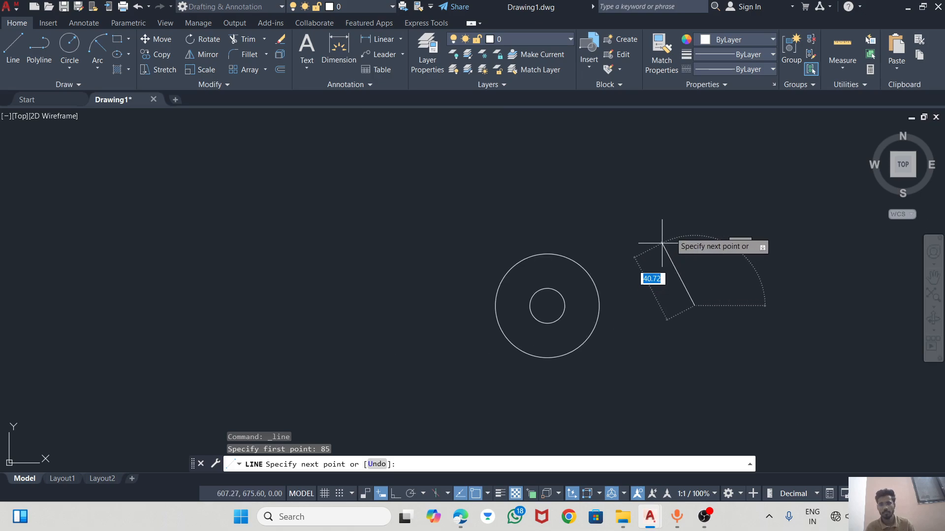
key(alt+Tab)
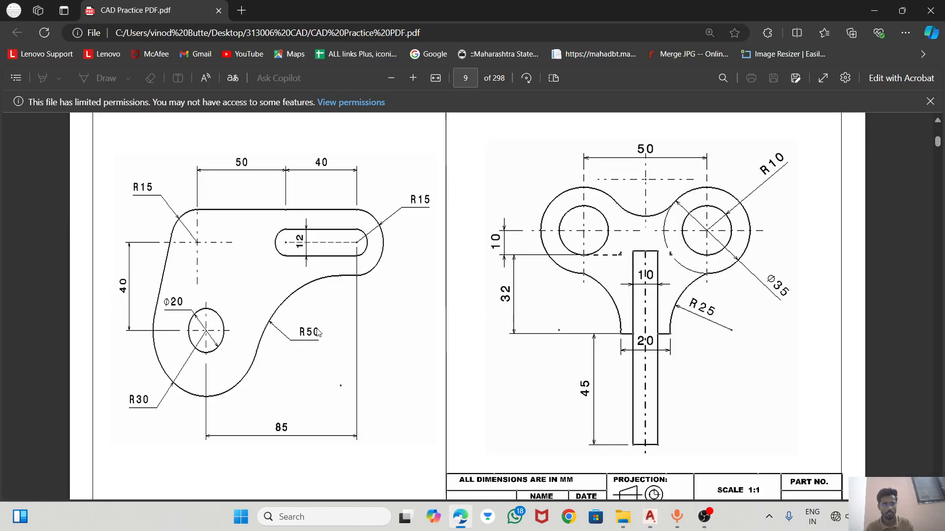
key(alt+Tab)
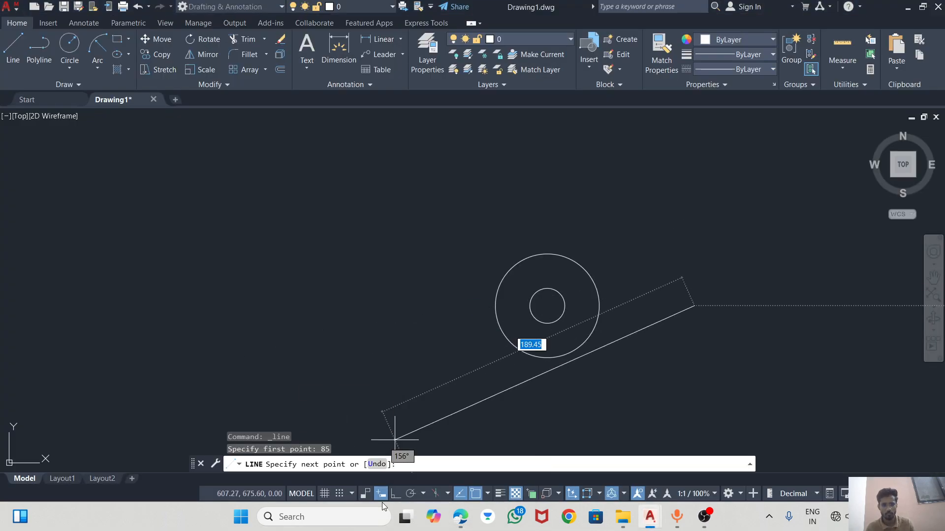
click(395, 494)
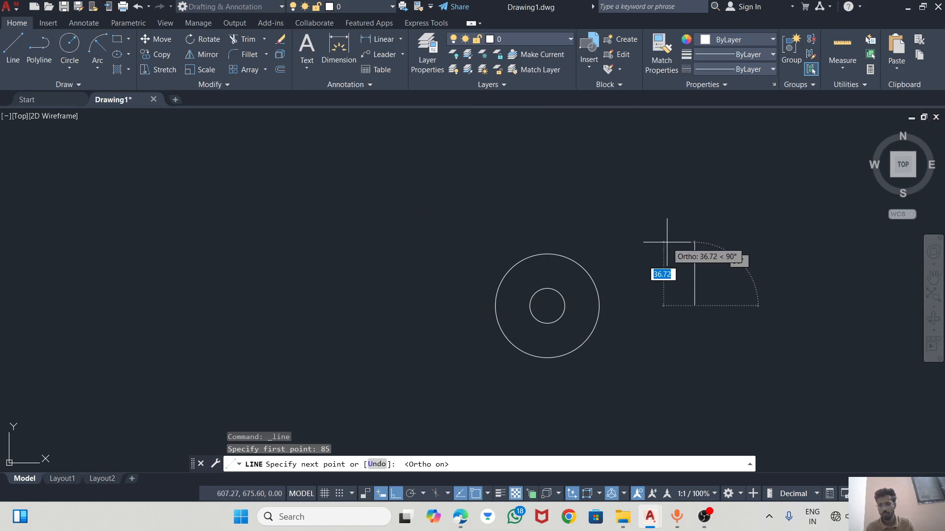
text(40)
key(Return)
key(Escape)
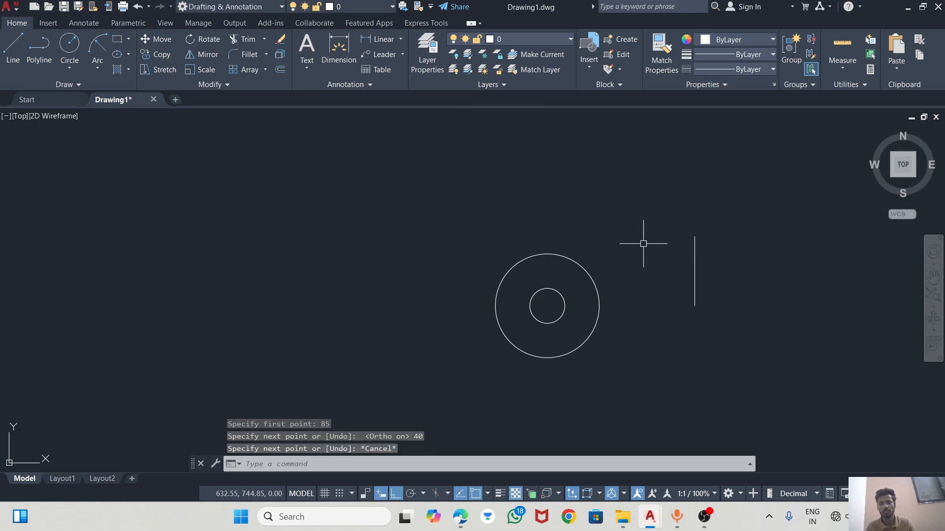
Step: Draw a circle of radius 15 mm centred on the upper end of the vertical line, checking the radius in the reference PDF
click(68, 62)
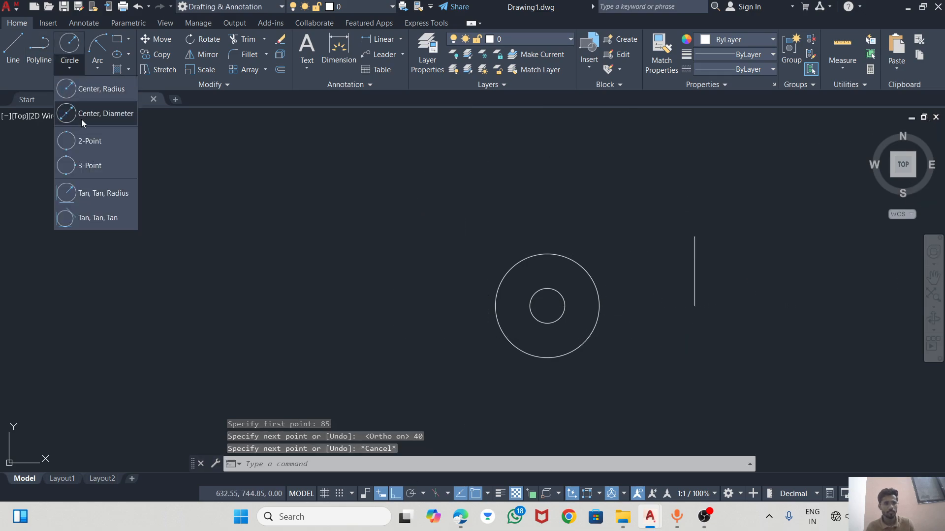
key(alt+Tab)
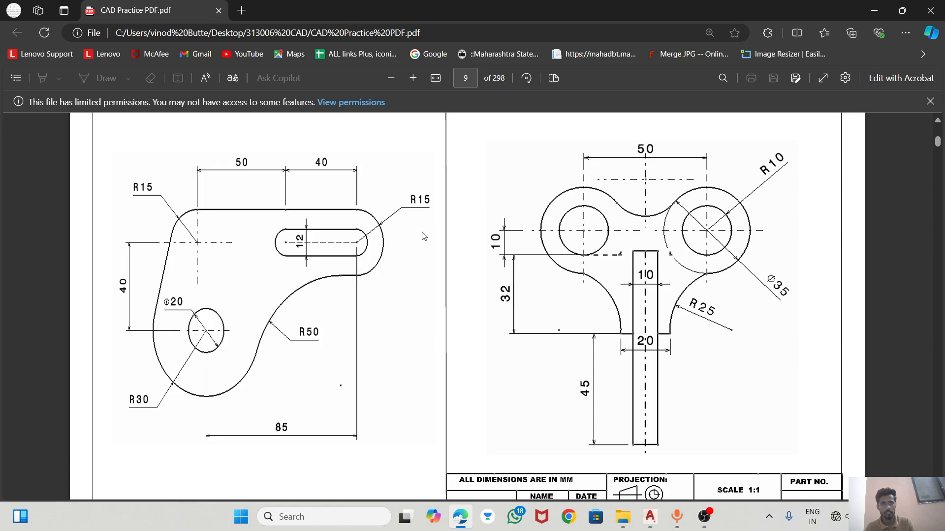
key(alt+Tab)
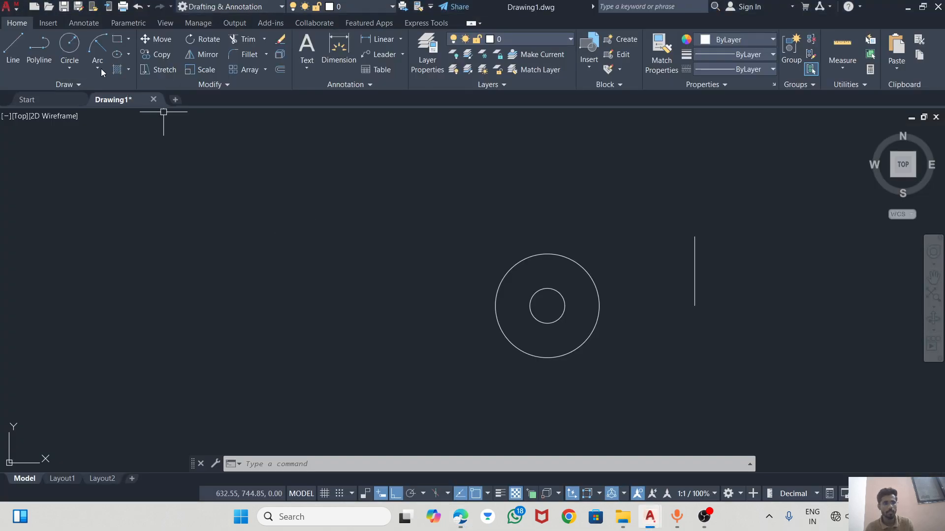
click(73, 59)
click(73, 58)
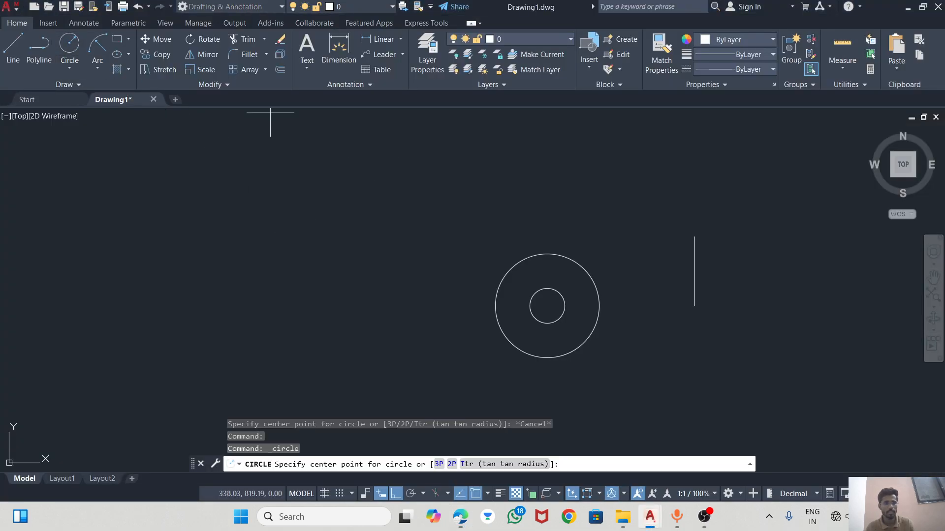
click(696, 238)
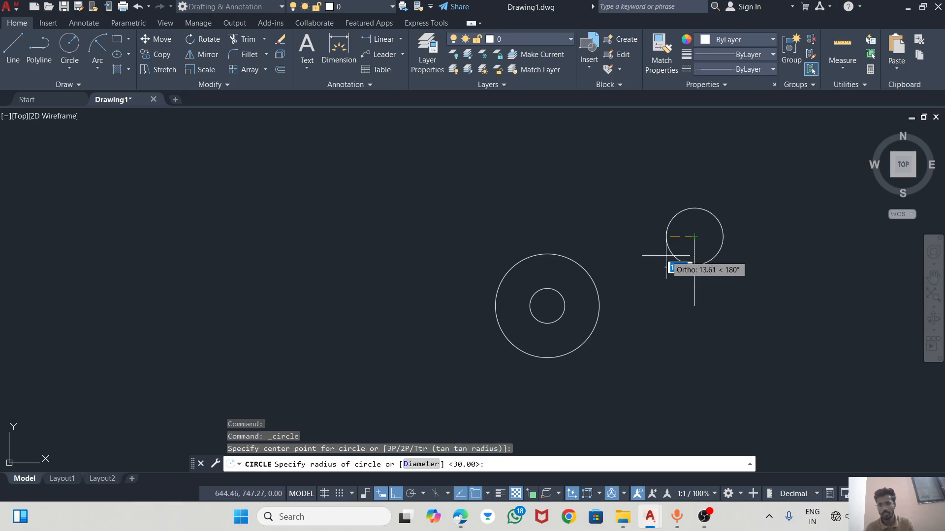
key(alt+Tab)
key(alt+Tab)
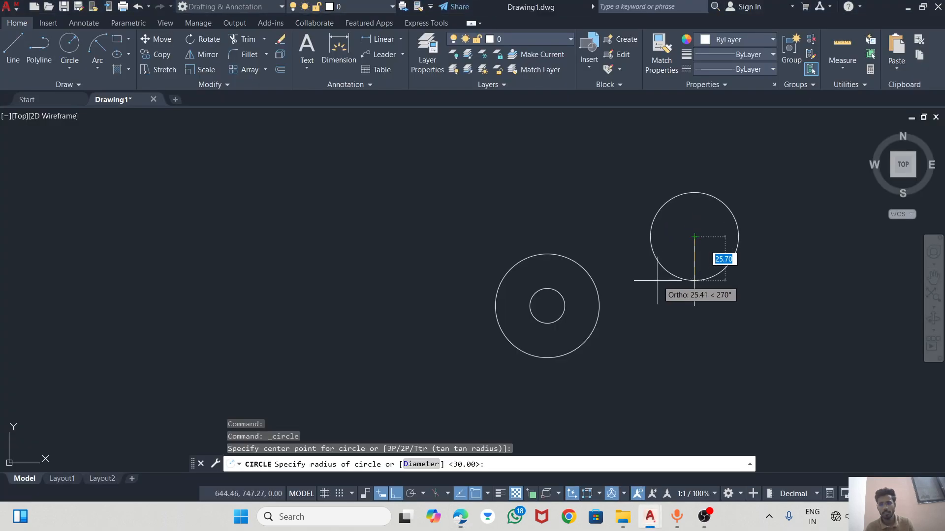
text(15)
key(Return)
key(Escape)
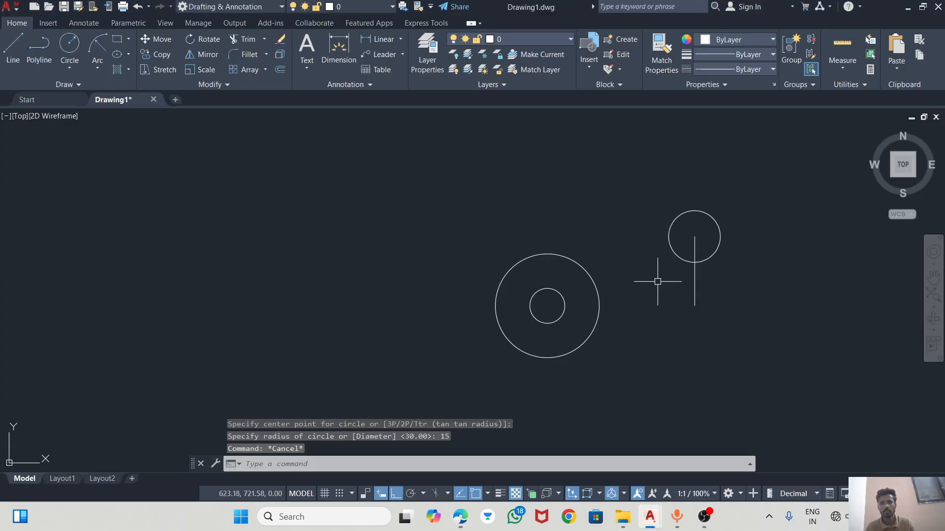
Step: Draw a concentric 12 mm diameter circle inside the 15 mm radius circle and delete the vertical construction line
click(72, 62)
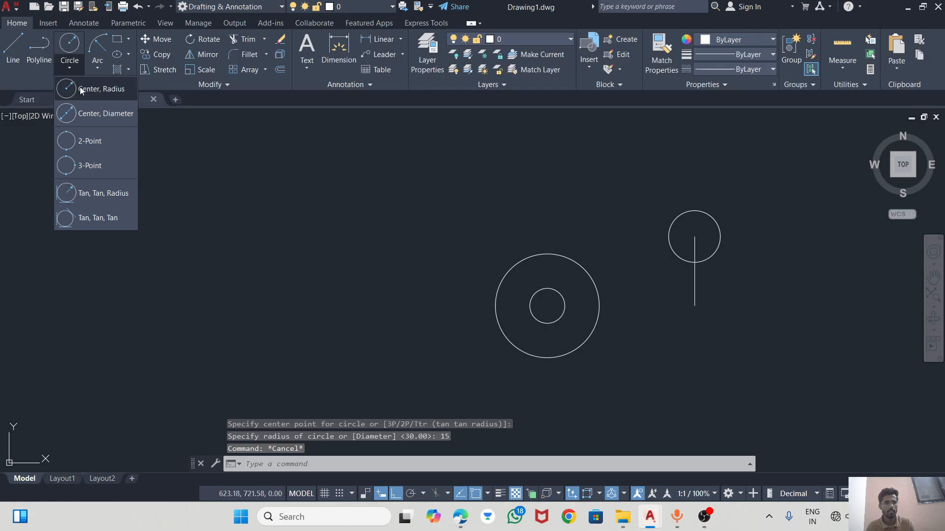
click(91, 112)
click(695, 236)
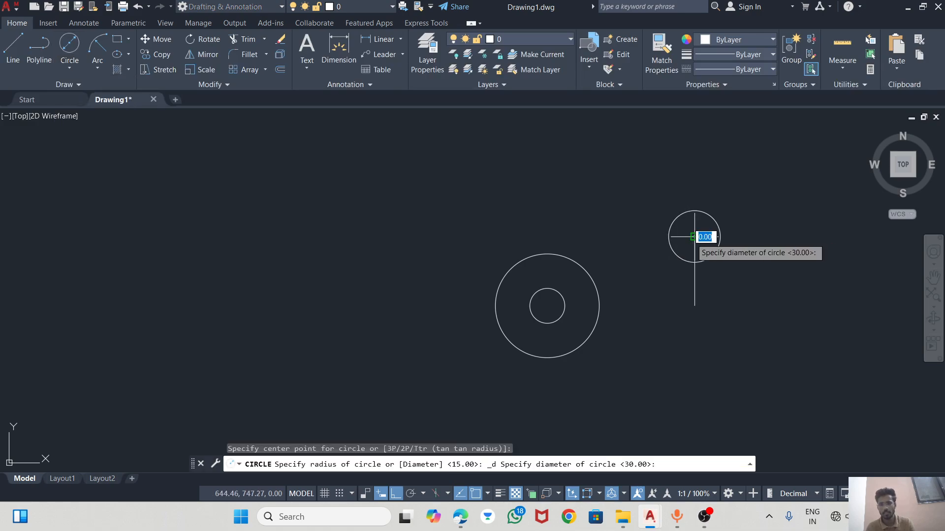
text(12)
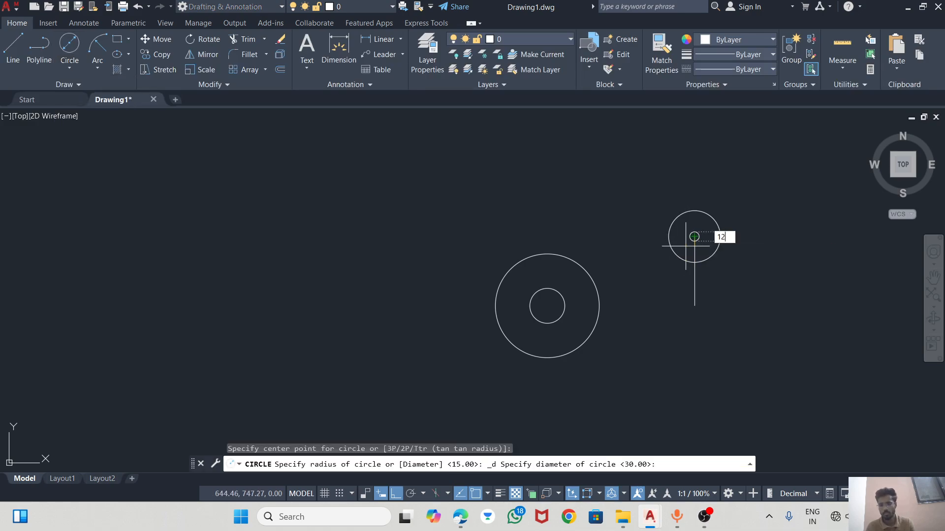
key(Return)
key(Escape)
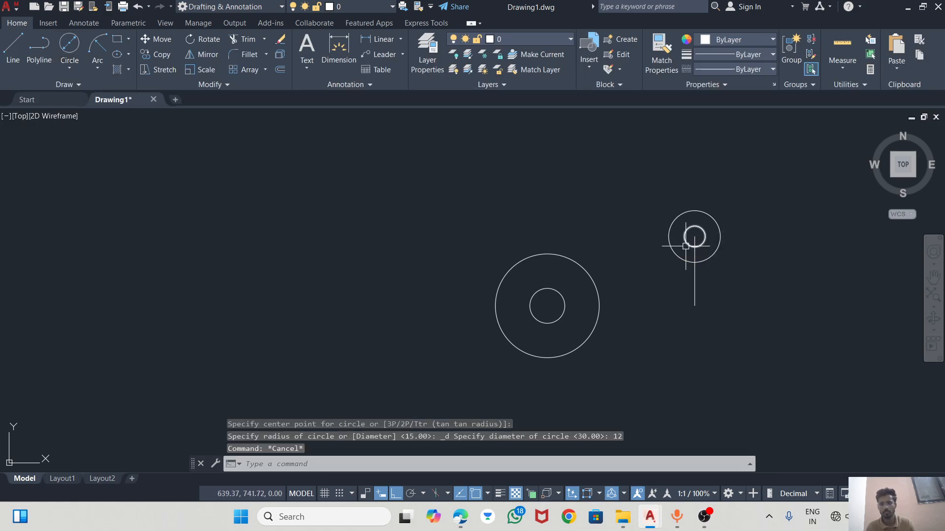
click(695, 296)
key(Delete)
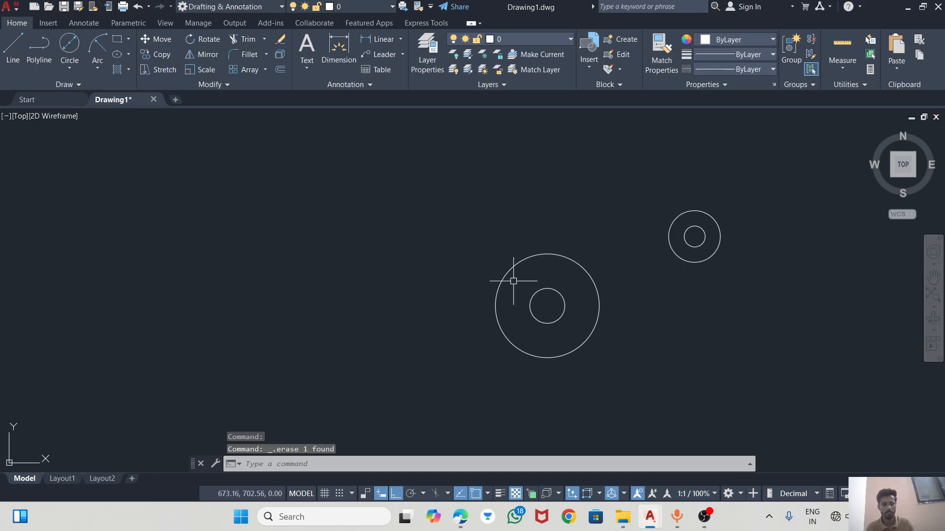
Step: Draw a 12 mm diameter circle centred 40 mm horizontally left of the existing 12 mm circle's centre, per the reference PDF
key(alt+Tab)
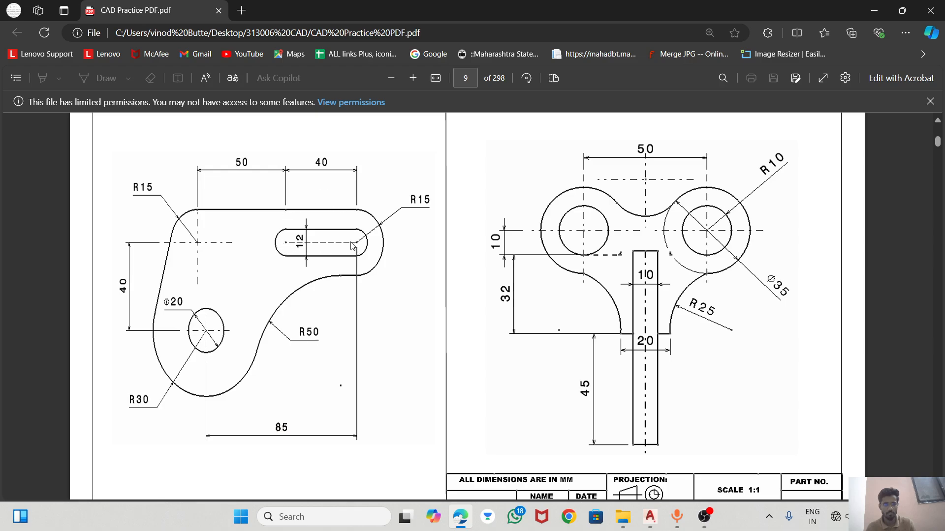
key(alt+Tab)
click(72, 65)
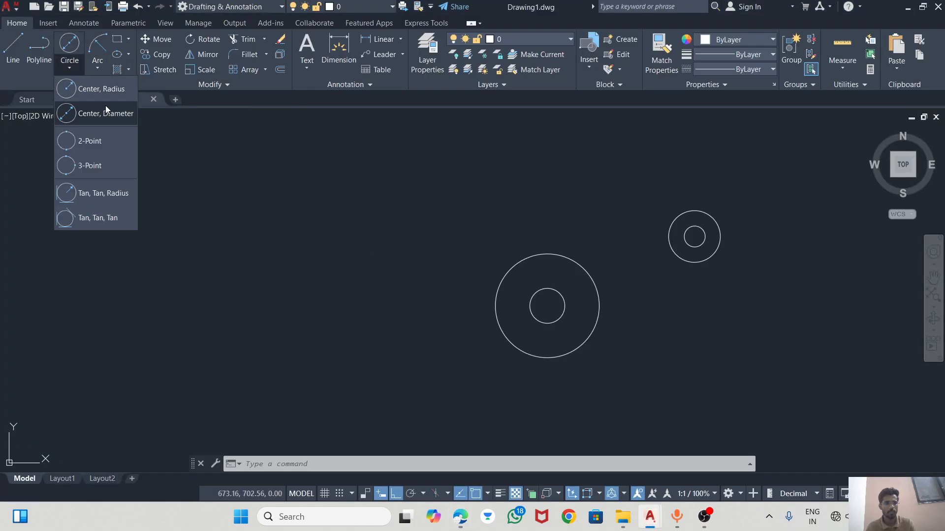
click(98, 117)
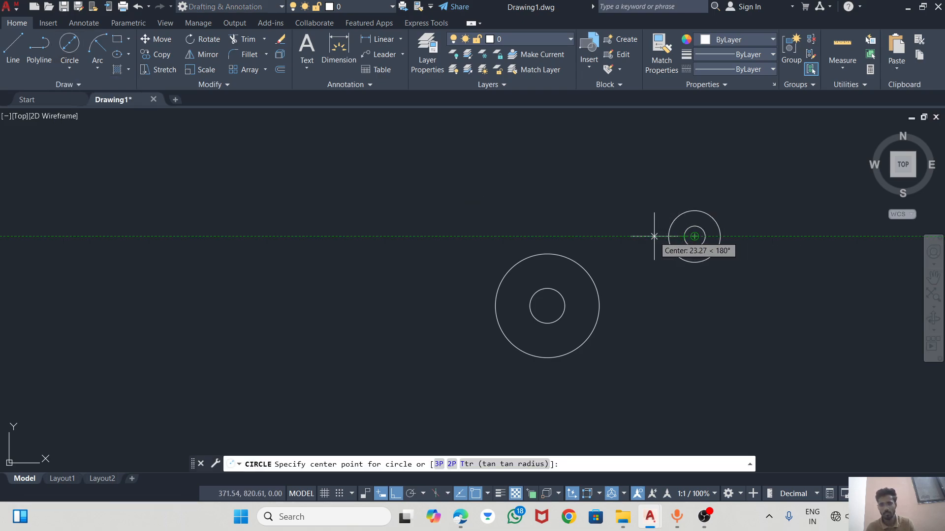
key(alt+Tab)
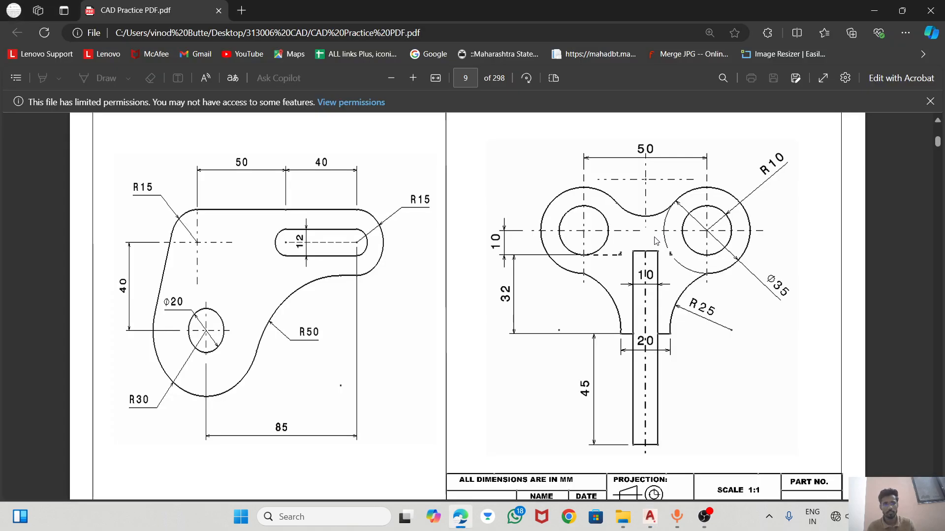
key(alt+Tab)
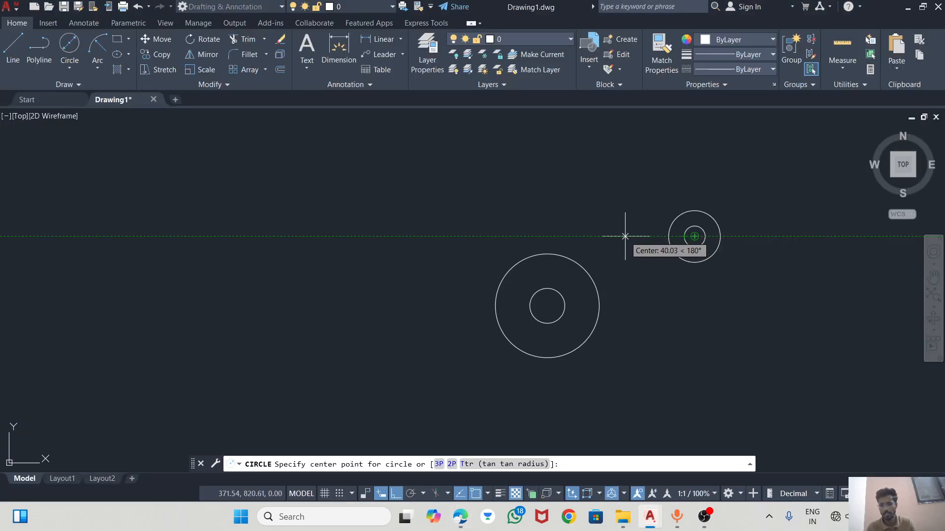
text(40)
key(Return)
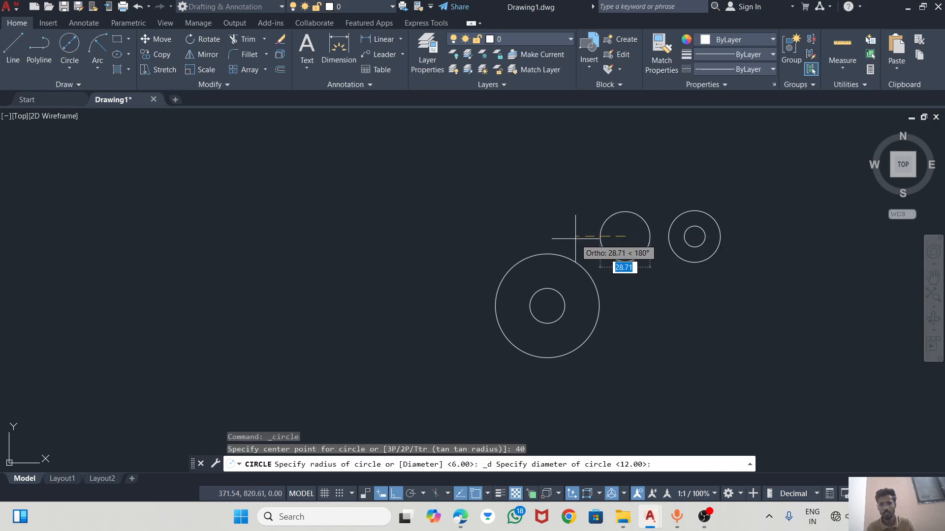
text(12)
key(Return)
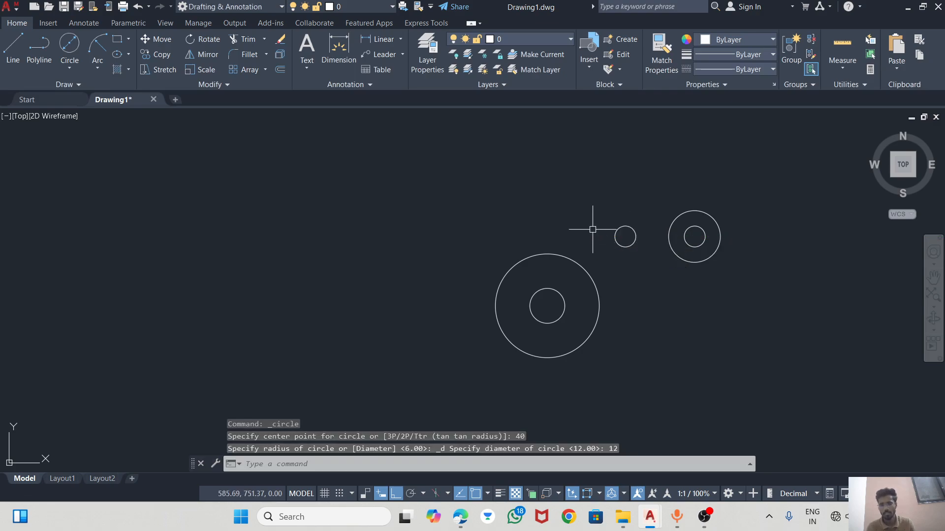
key(Escape)
Step: Close the slot outline with two horizontal lines joining the top and bottom quadrants of the two 12 mm diameter circles
key(alt+Tab)
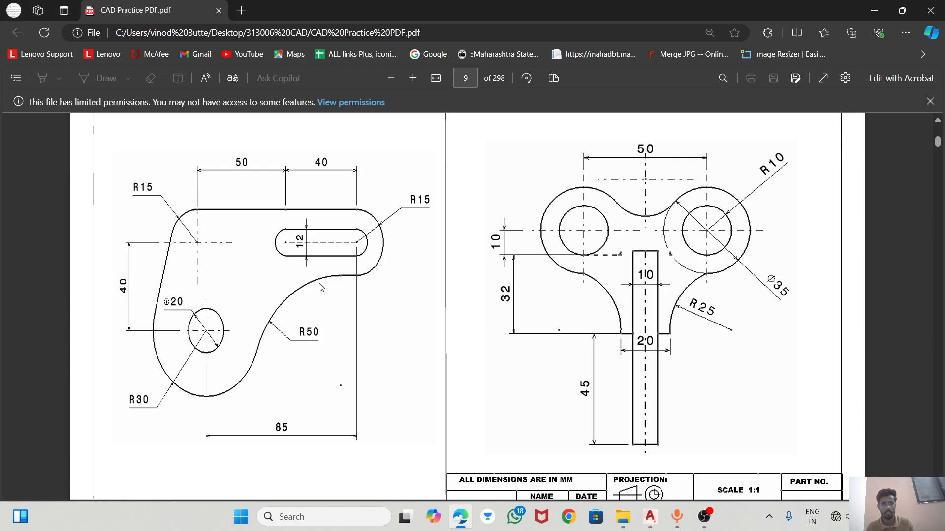
key(alt+Tab)
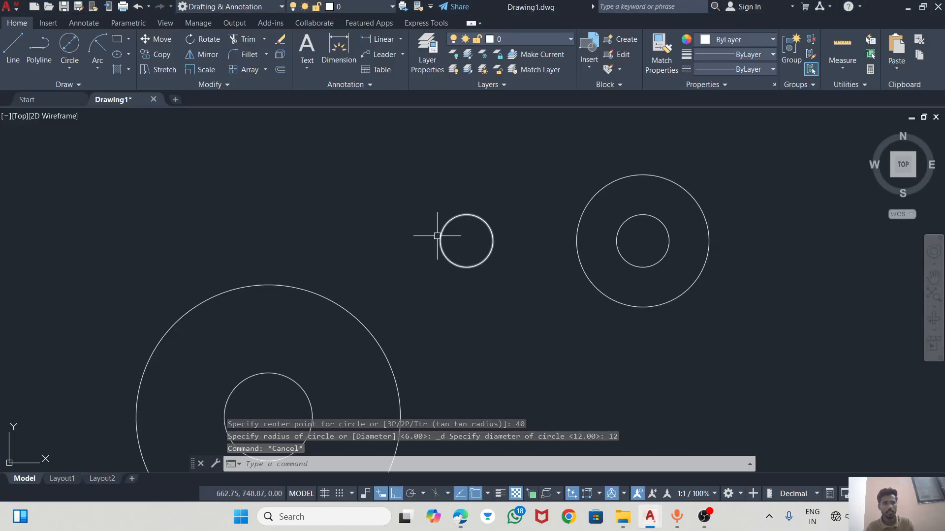
click(12, 45)
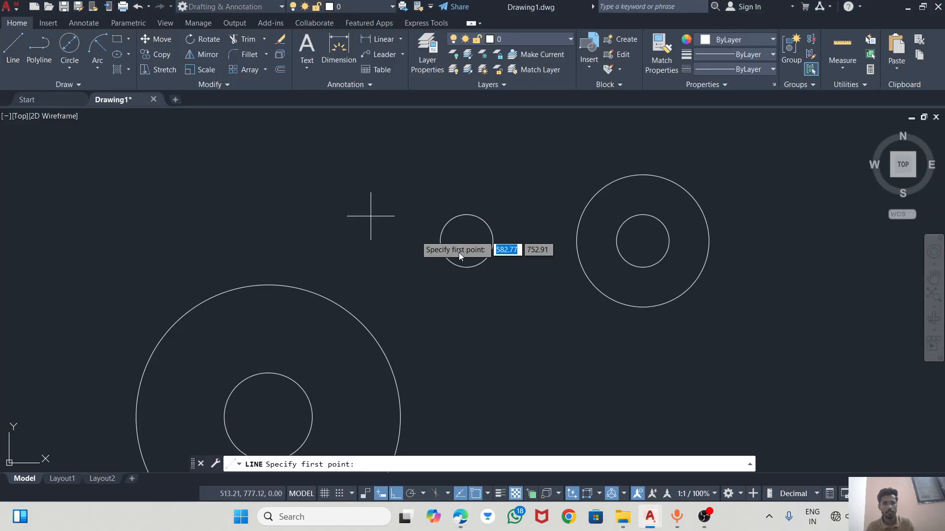
click(466, 215)
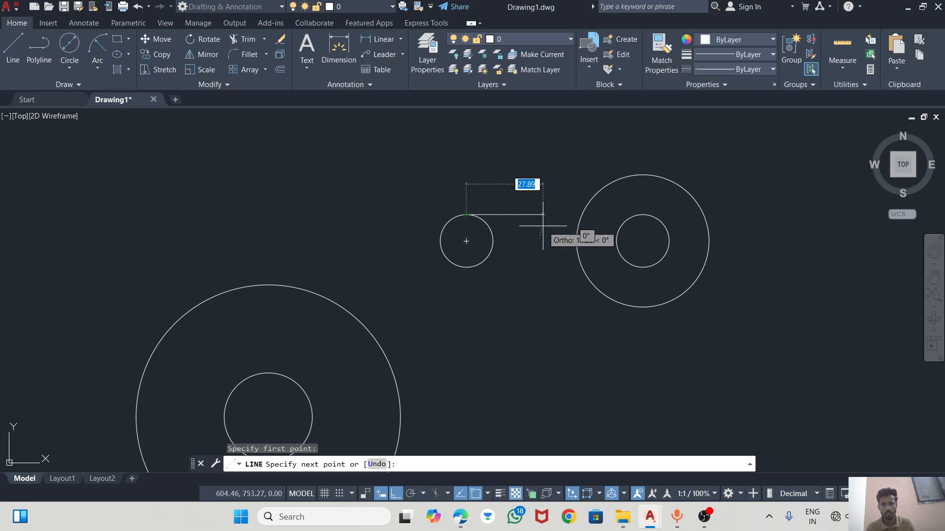
click(642, 215)
key(Escape)
click(12, 46)
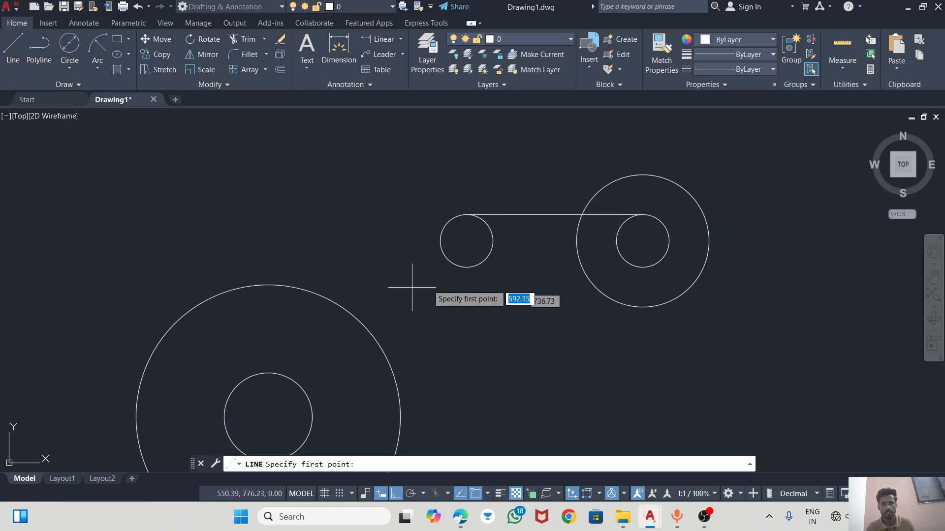
click(466, 267)
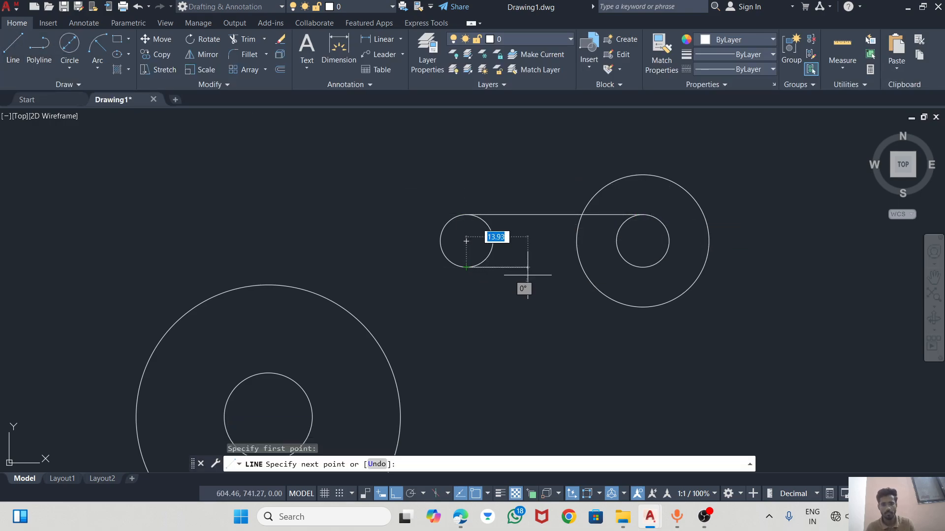
click(642, 267)
key(Escape)
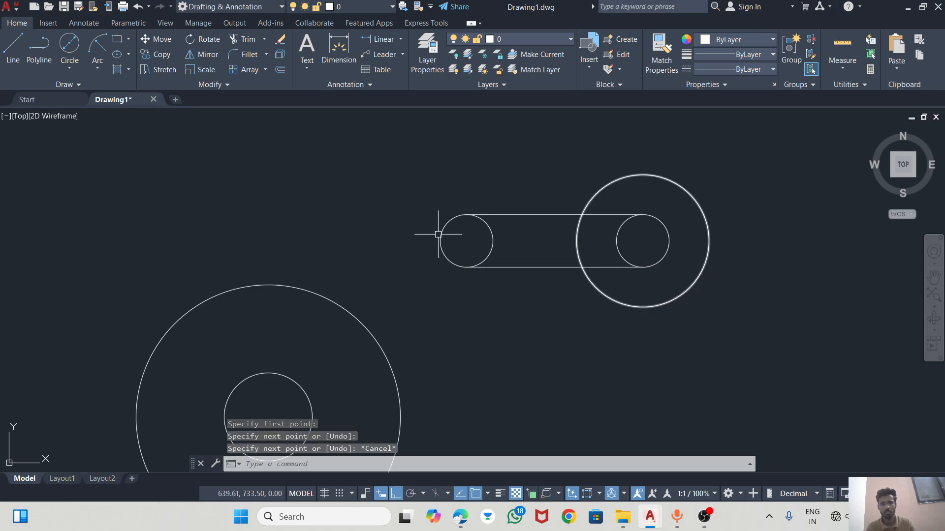
Step: Draw a circle of radius 15 mm centred 50 mm horizontally left of the slot's left circle centre, per the reference PDF
key(alt+Tab)
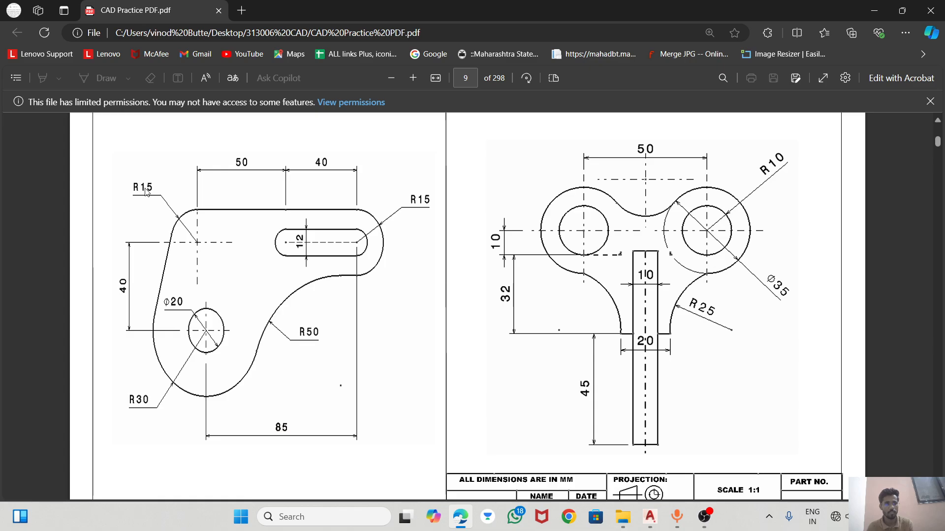
click(651, 518)
click(693, 450)
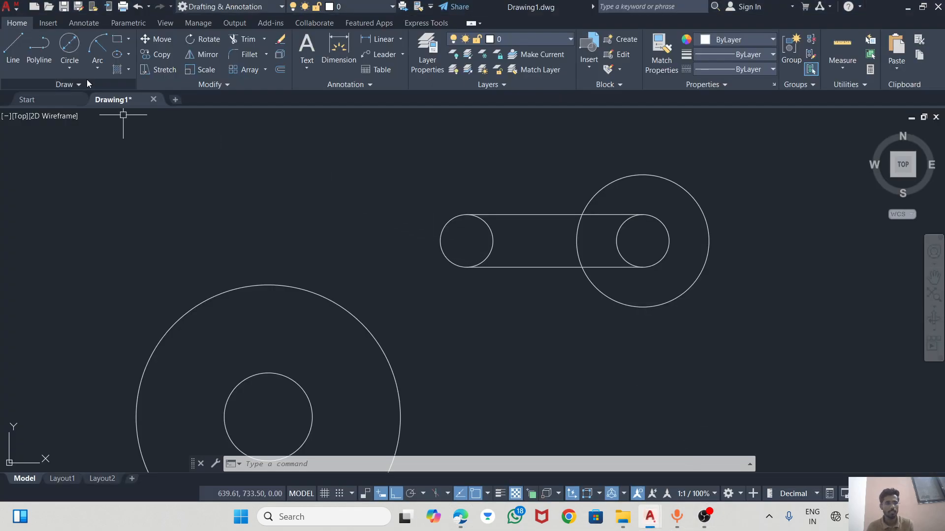
click(70, 68)
click(89, 91)
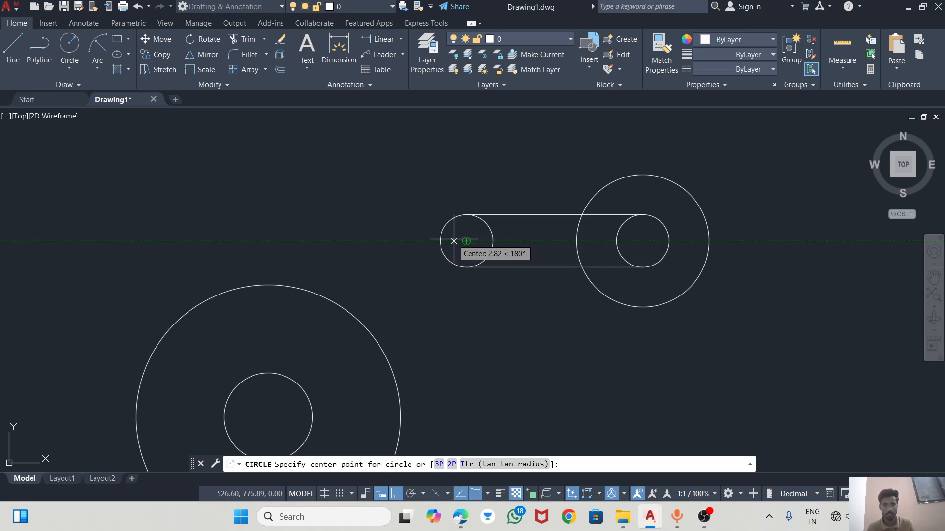
text(50)
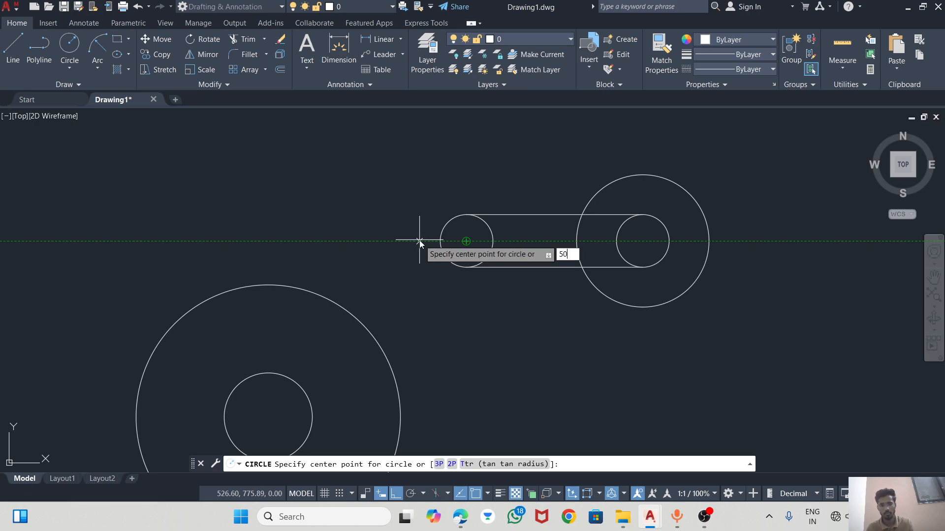
key(Return)
scroll(277, 237, up, 6)
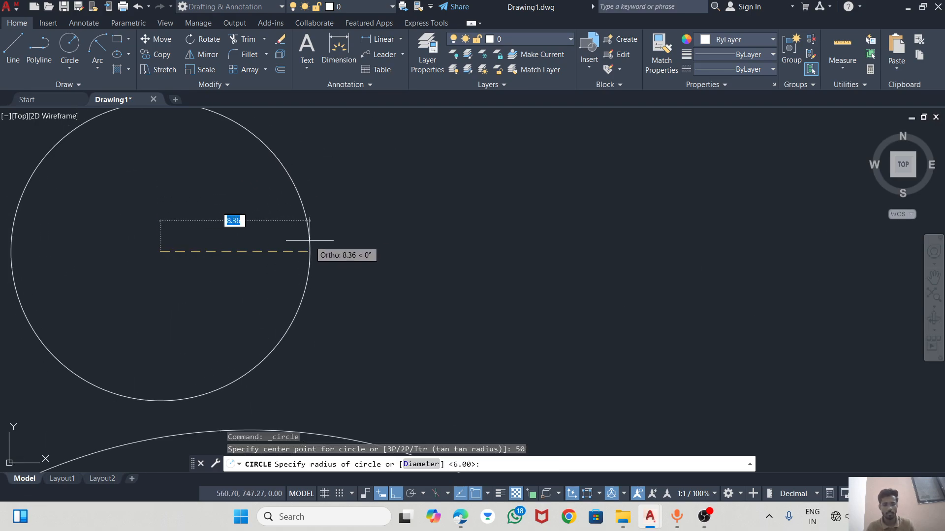
key(Return)
scroll(424, 245, down, 5)
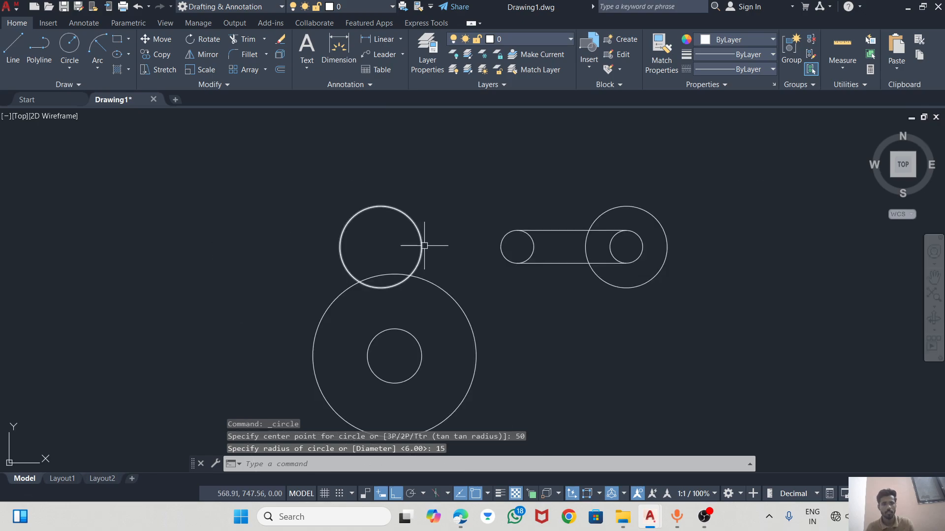
key(Escape)
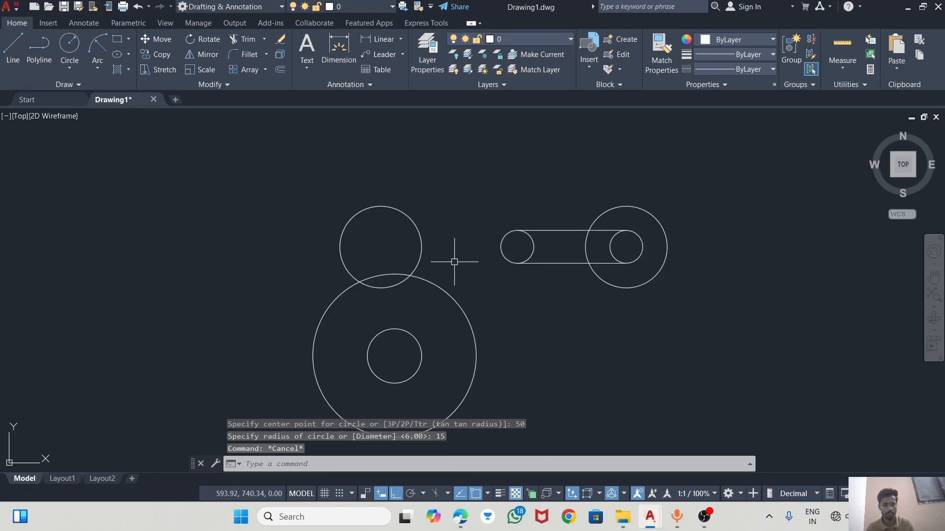
Step: Draw the plate's horizontal upper edge between the top quadrants of the two 15 mm radius circles
key(alt+Tab)
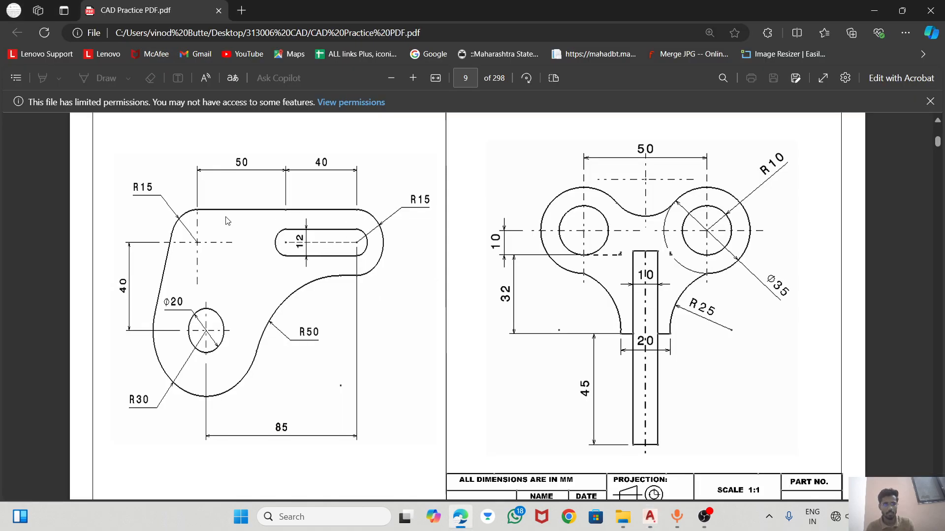
key(alt+Tab)
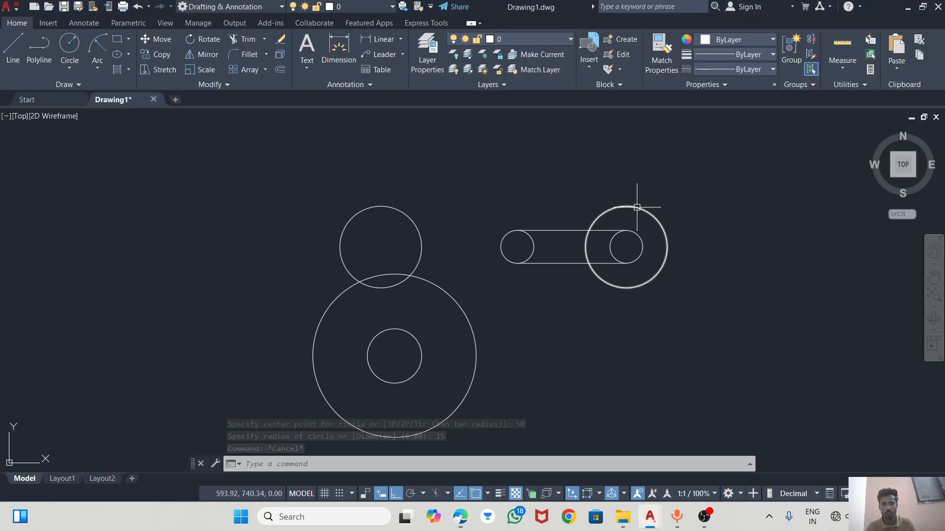
click(14, 48)
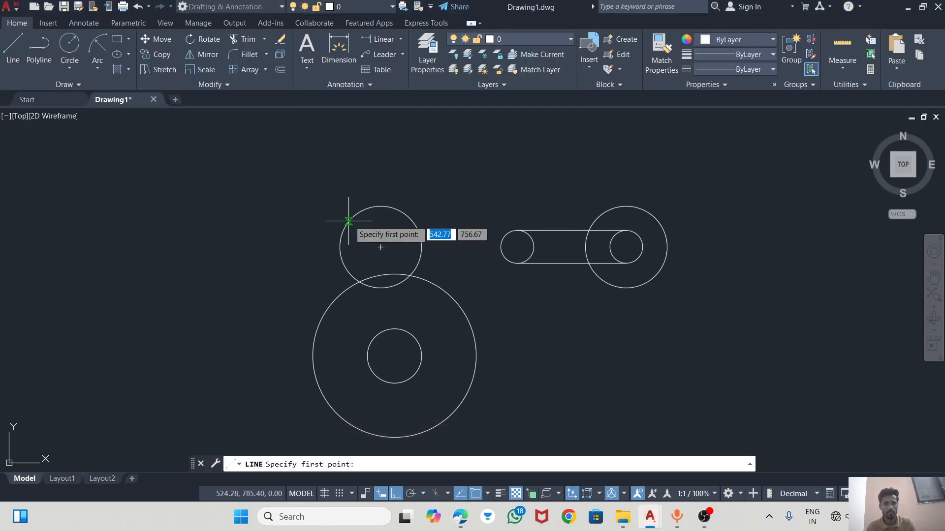
click(381, 206)
click(626, 207)
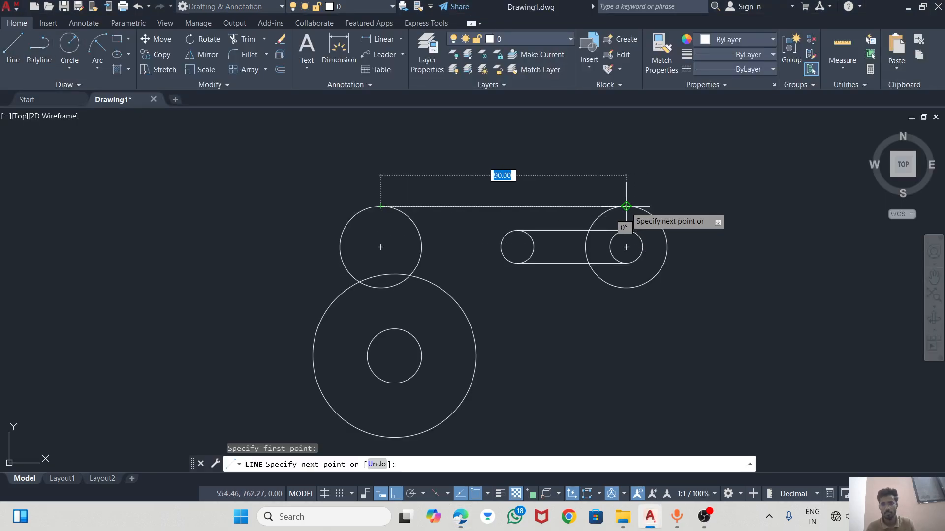
key(Escape)
Step: Draw the plate's slanted left edge as a line tangent to the left 15 mm radius circle and the 30 mm radius circle, using TAN snaps
key(alt+Tab)
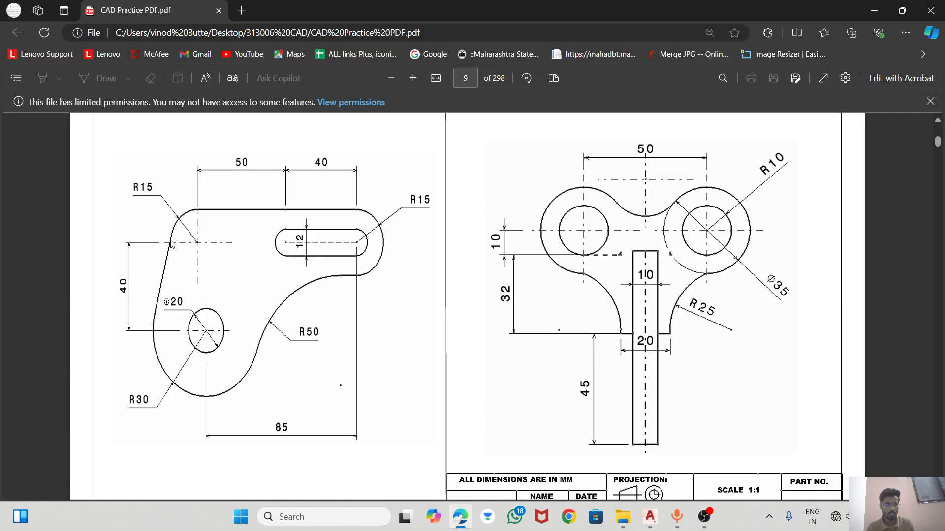
key(alt+Tab)
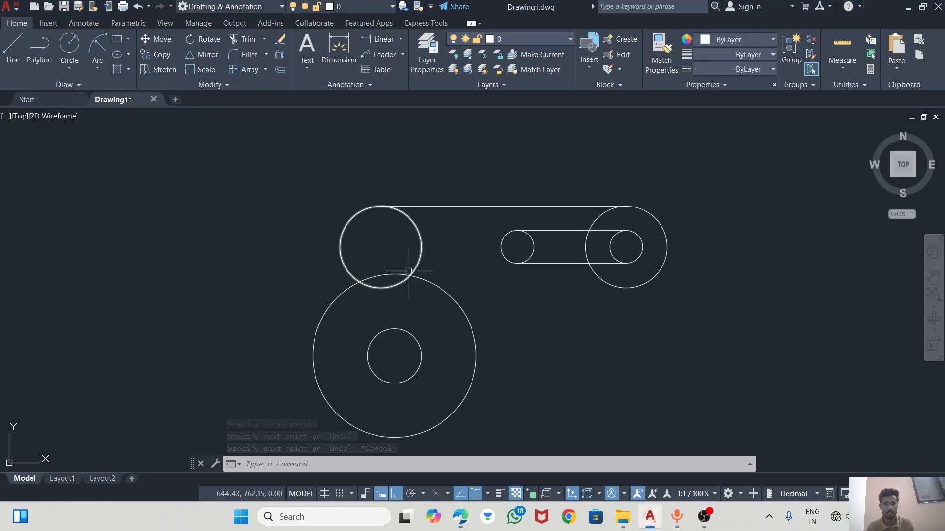
click(13, 47)
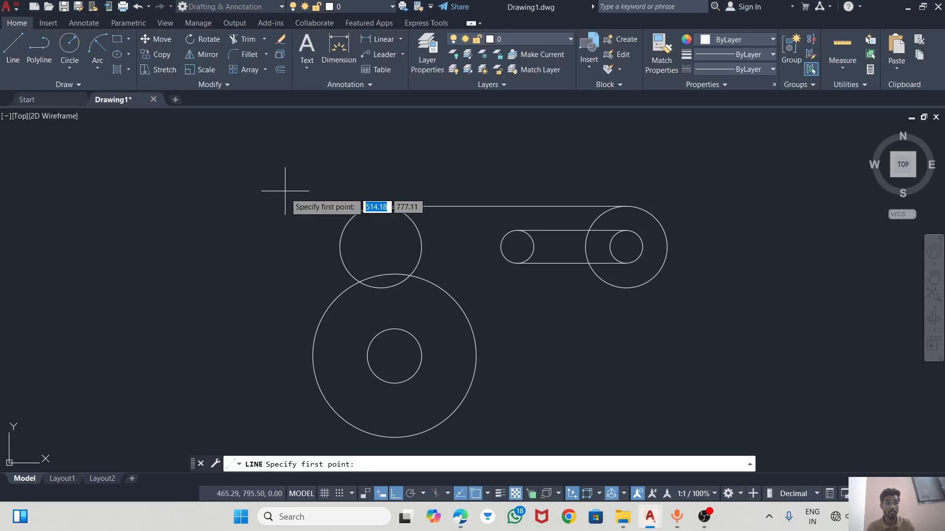
scroll(389, 202, down, 2)
scroll(349, 212, up, 6)
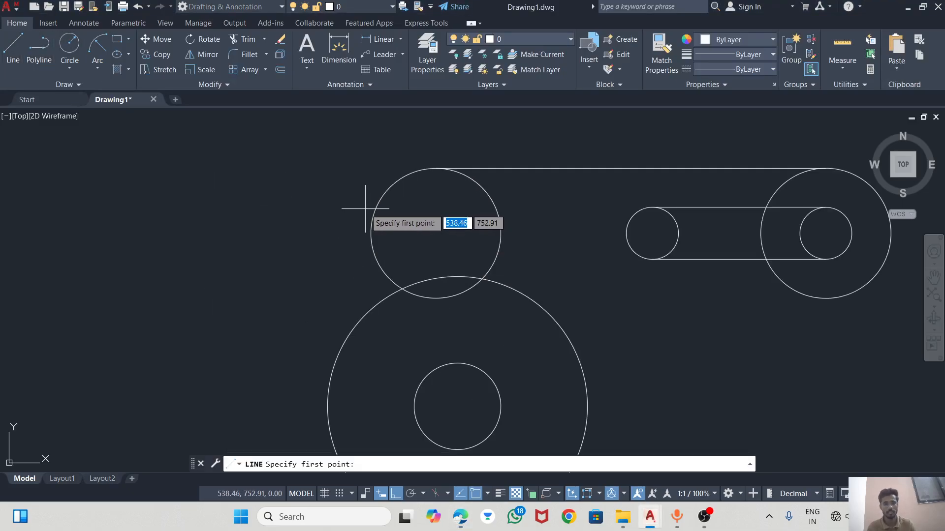
text(T)
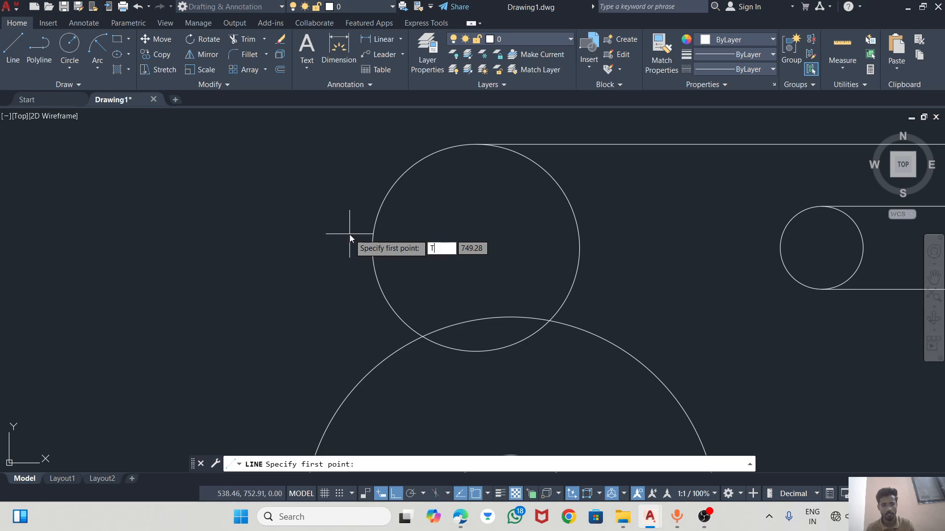
text(AN)
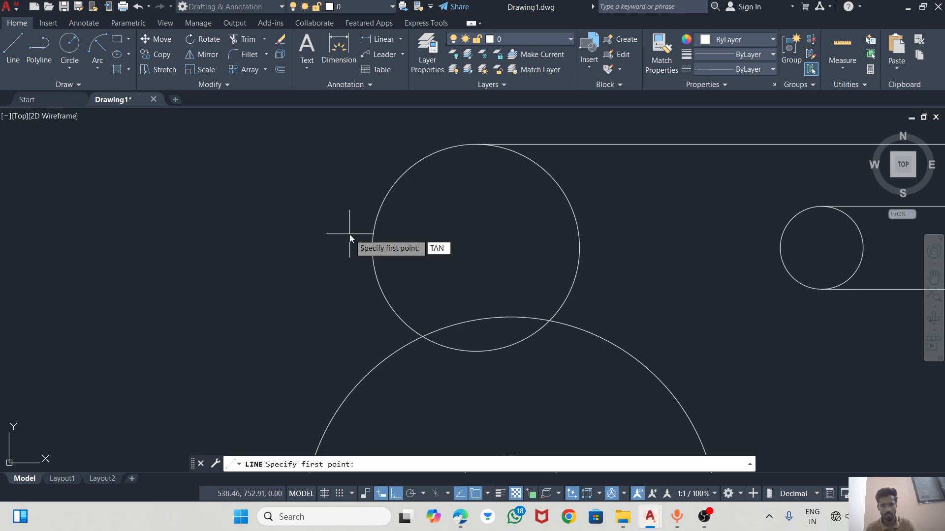
key(Return)
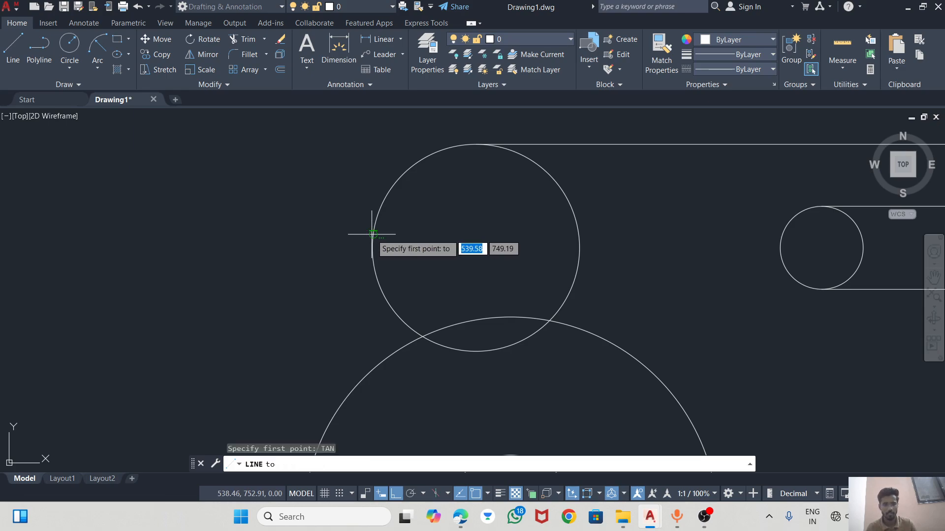
click(373, 235)
scroll(340, 248, down, 2)
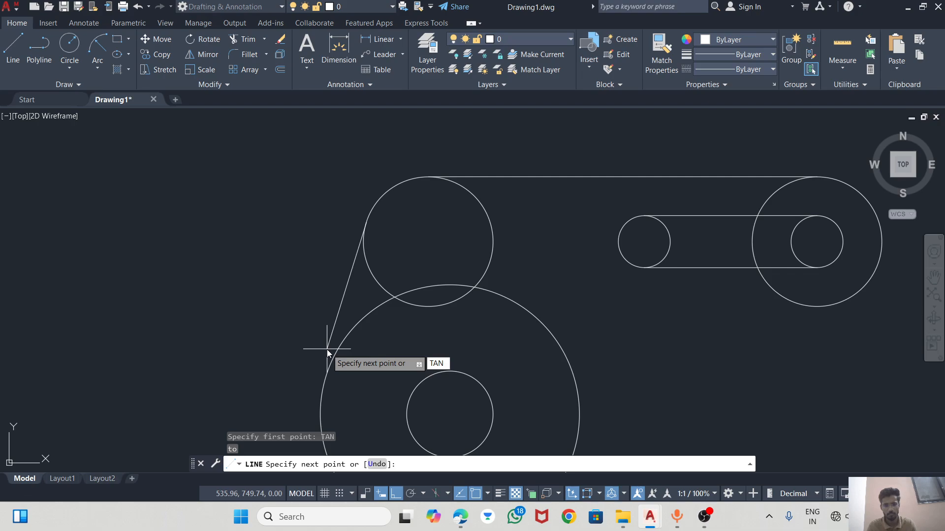
key(Return)
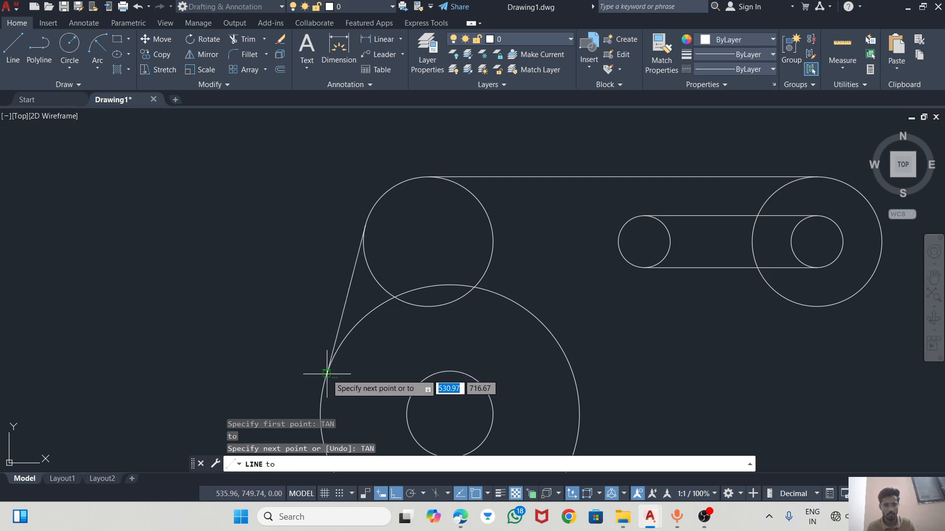
click(327, 373)
key(Escape)
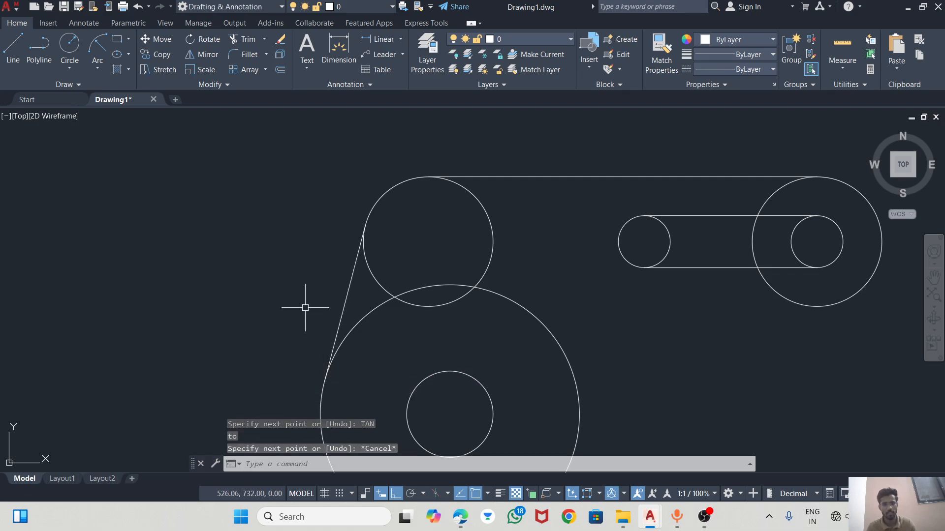
Step: Draw a circle of radius 50 mm tangent to the right 15 mm radius circle and the 30 mm radius circle
scroll(452, 250, down, 4)
scroll(382, 257, up, 4)
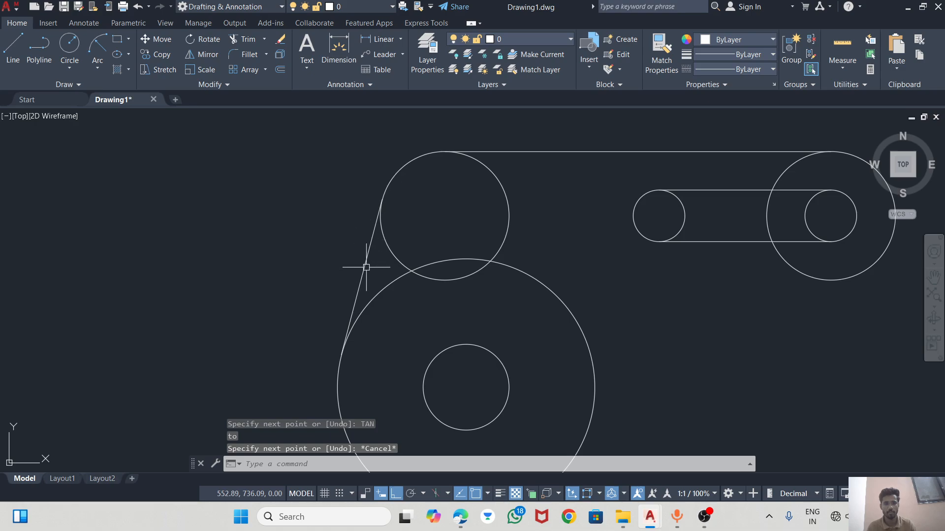
scroll(445, 232, down, 2)
key(alt+Tab)
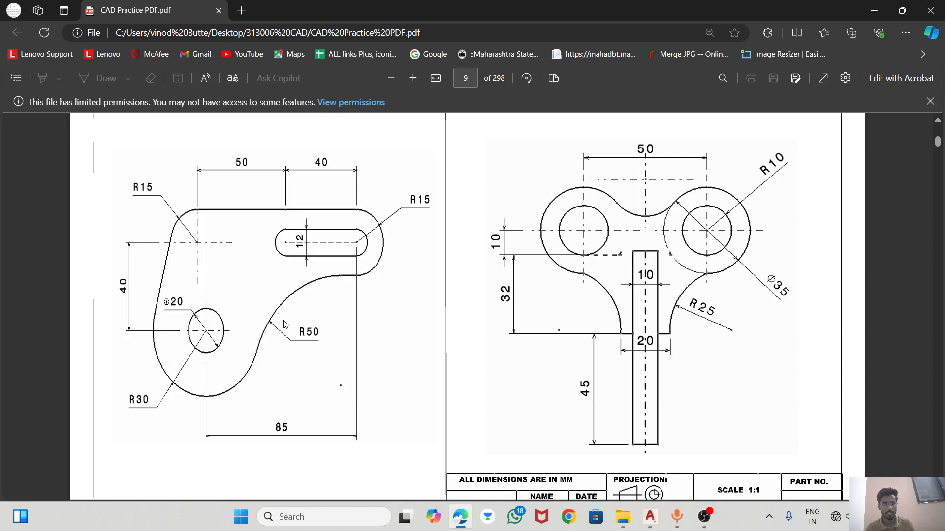
key(alt+Tab)
click(69, 69)
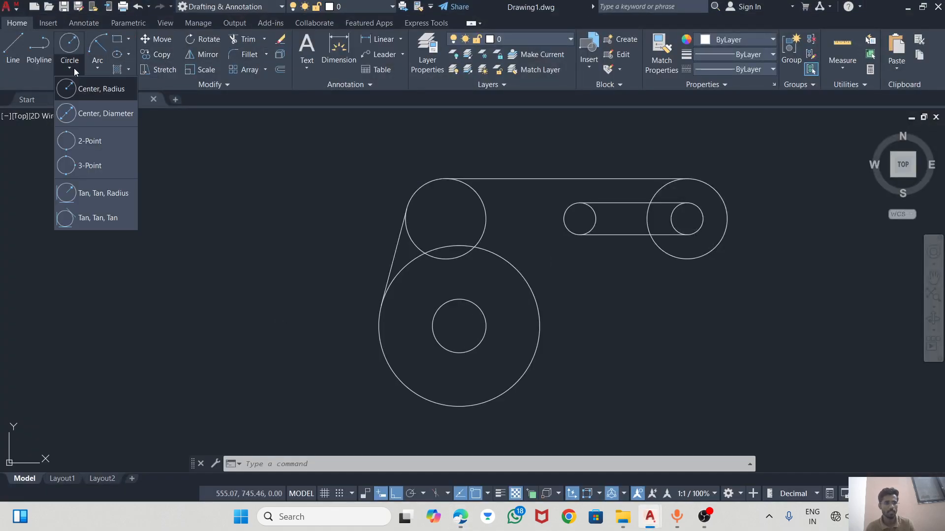
click(103, 195)
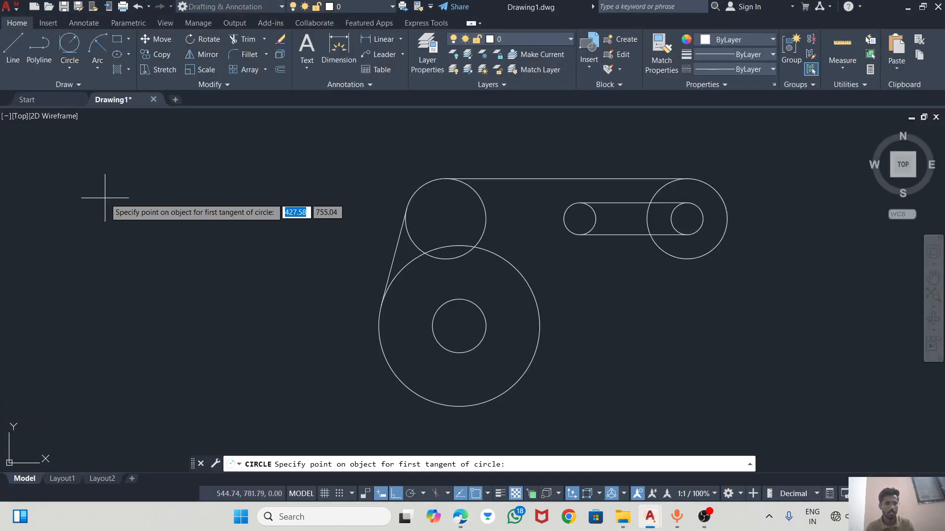
click(660, 252)
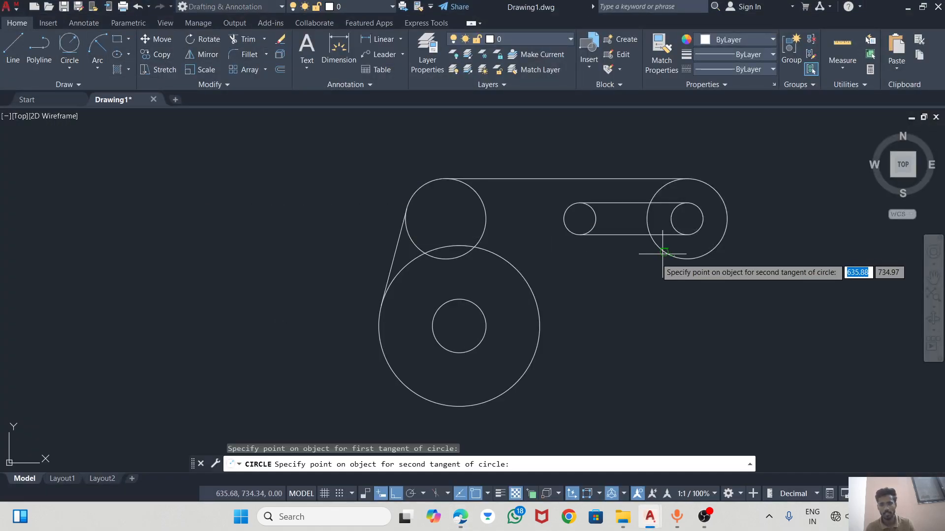
click(540, 303)
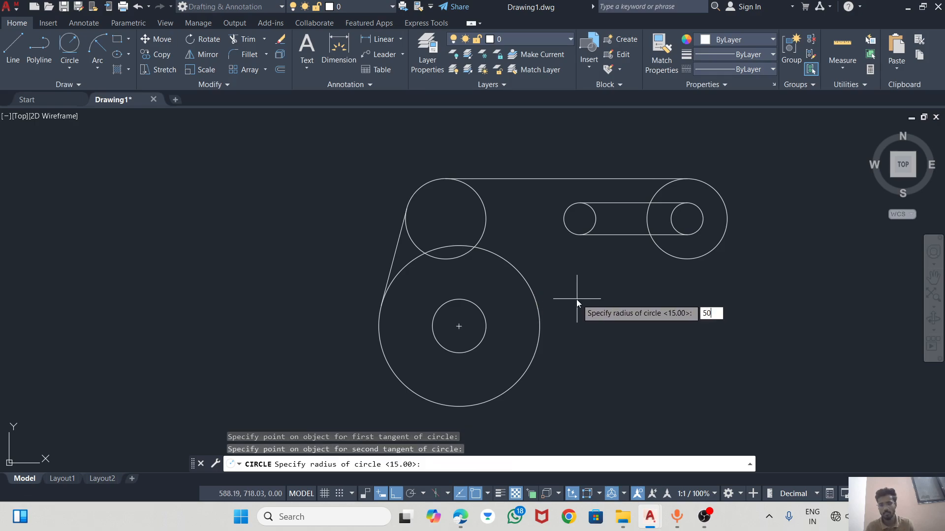
text(50)
key(Return)
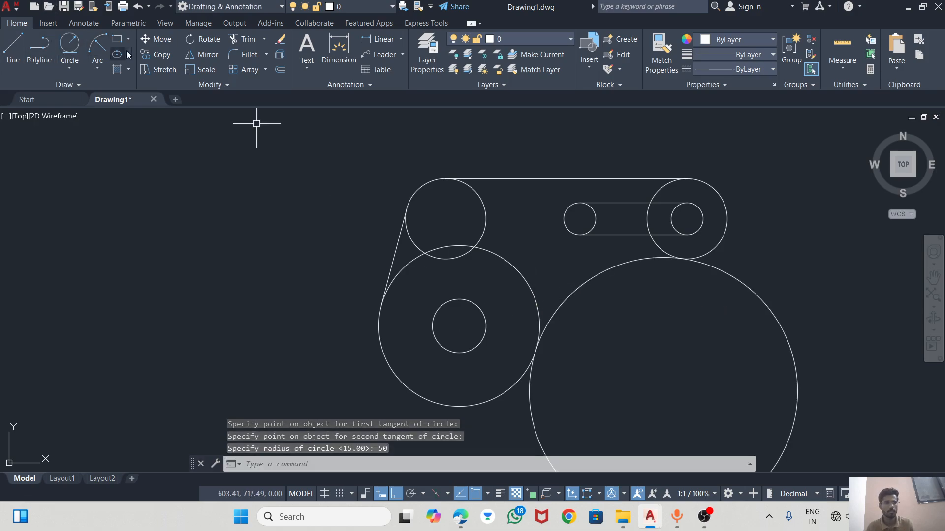
Step: Trim the inner portions of the left 15 mm radius circle, the 30 mm radius circle and the slot's two end circles
click(234, 40)
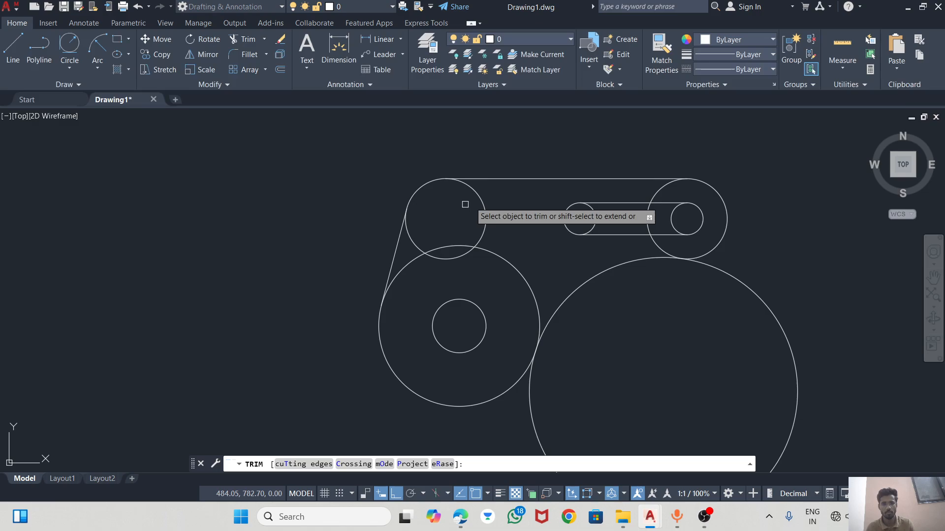
click(413, 241)
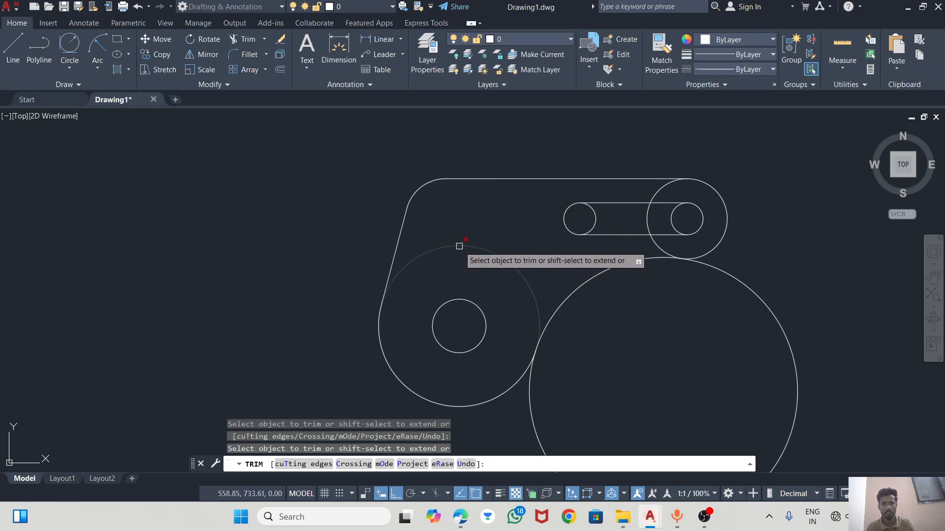
key(alt+Tab)
key(alt+Tab)
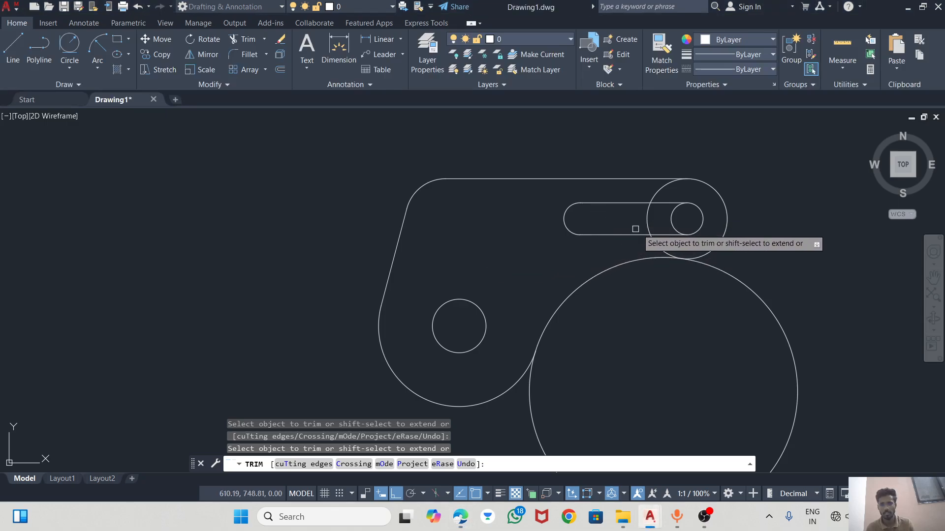
key(alt+Tab)
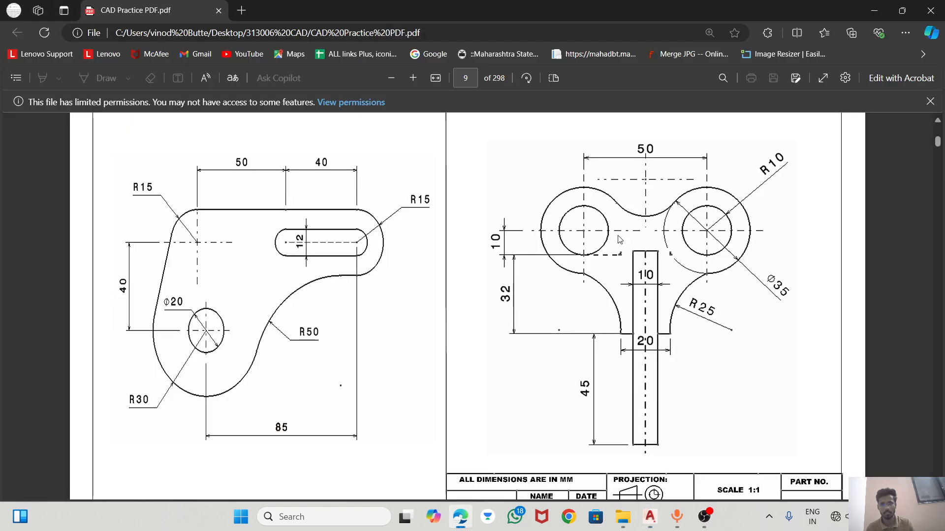
key(alt+Tab)
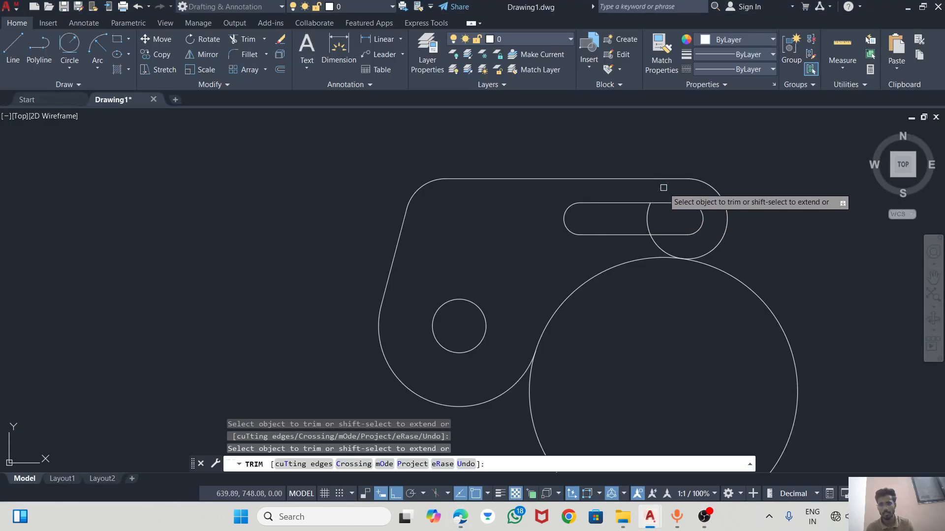
Step: Trim the inner part of the right 15 mm radius circle and the outer part of the 50 mm radius circle, matching the reference PDF
click(643, 222)
click(651, 224)
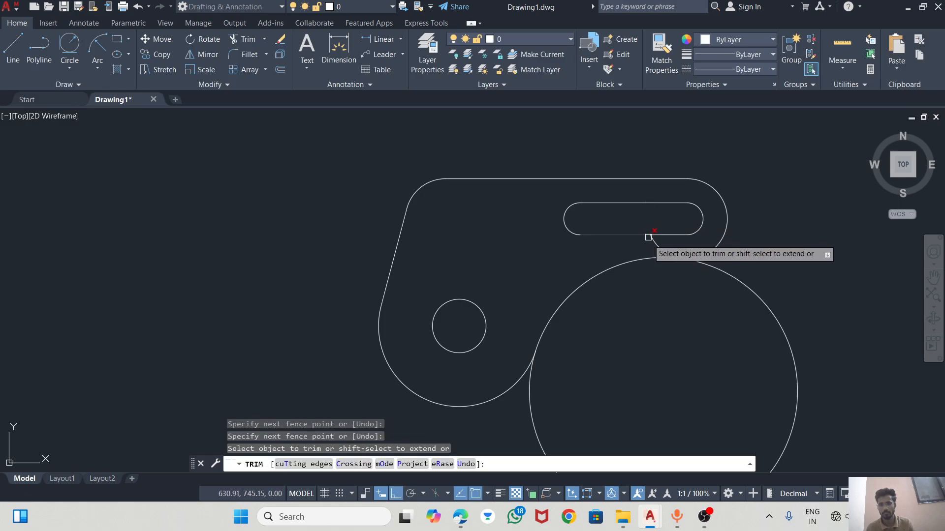
key(Return)
click(758, 296)
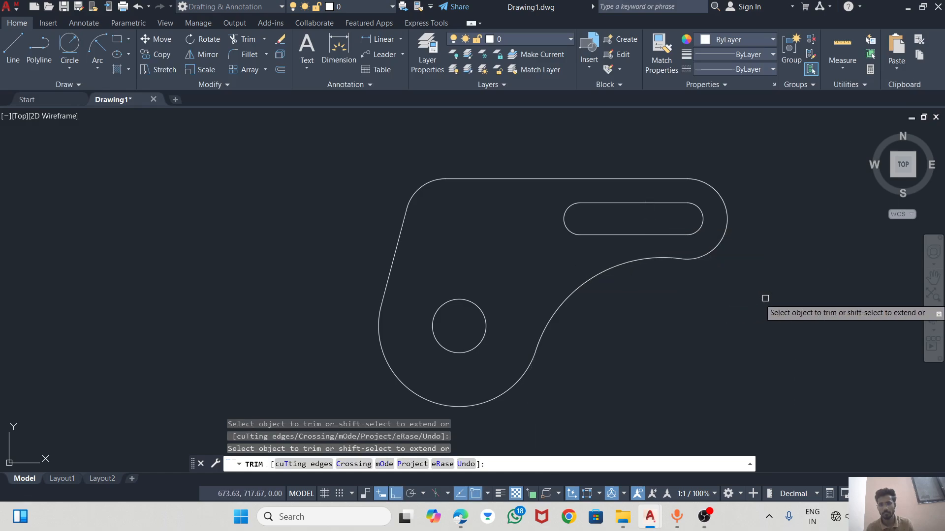
key(alt+Tab)
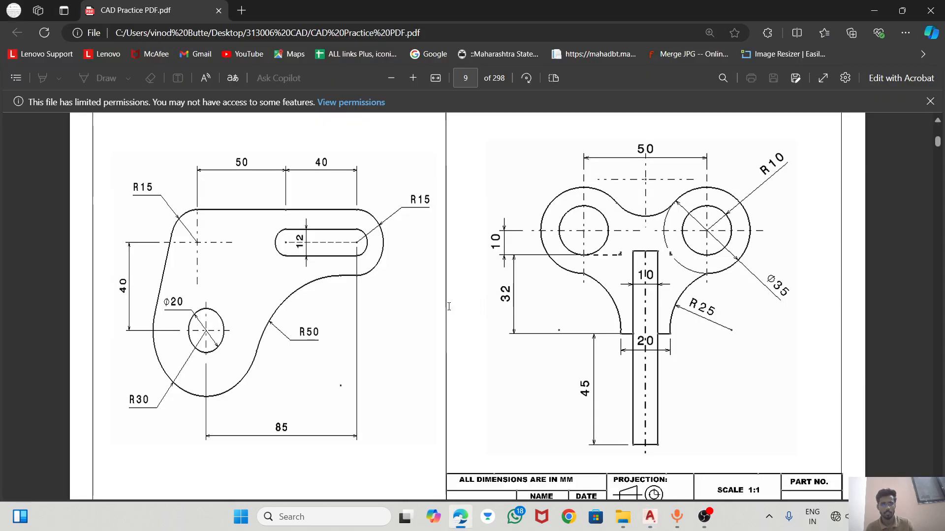
key(alt+Tab)
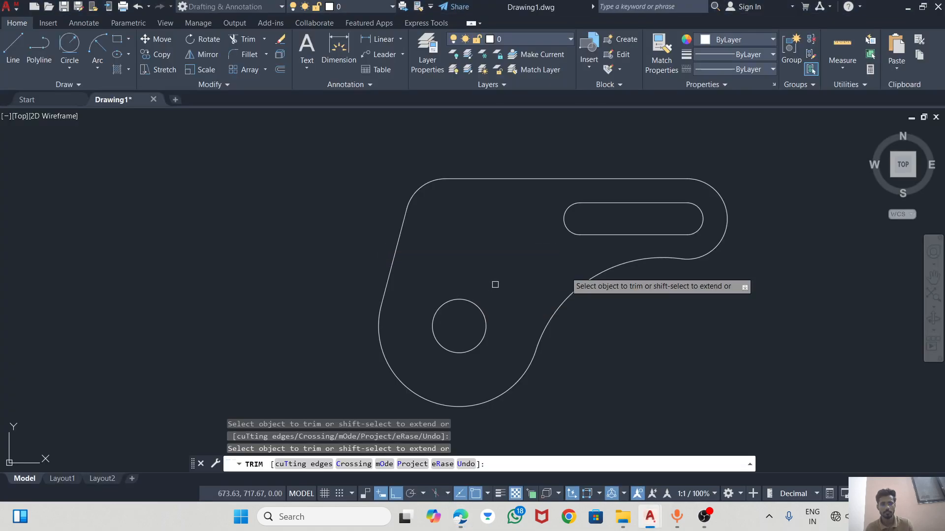
key(Escape)
Step: Dimension the slot's straight length and the horizontal distance from its left centre to the upper-left arc centre, aligned above the plate
scroll(713, 246, up, 5)
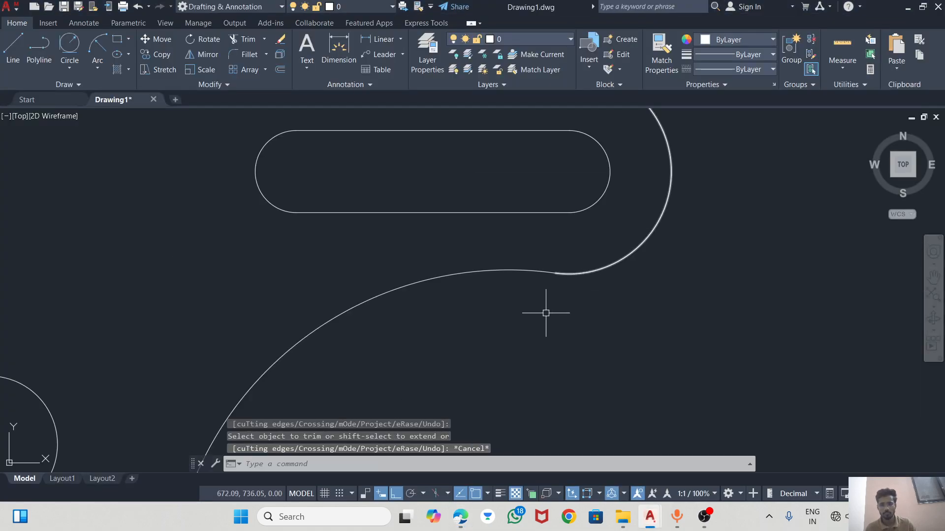
scroll(545, 313, down, 4)
click(338, 46)
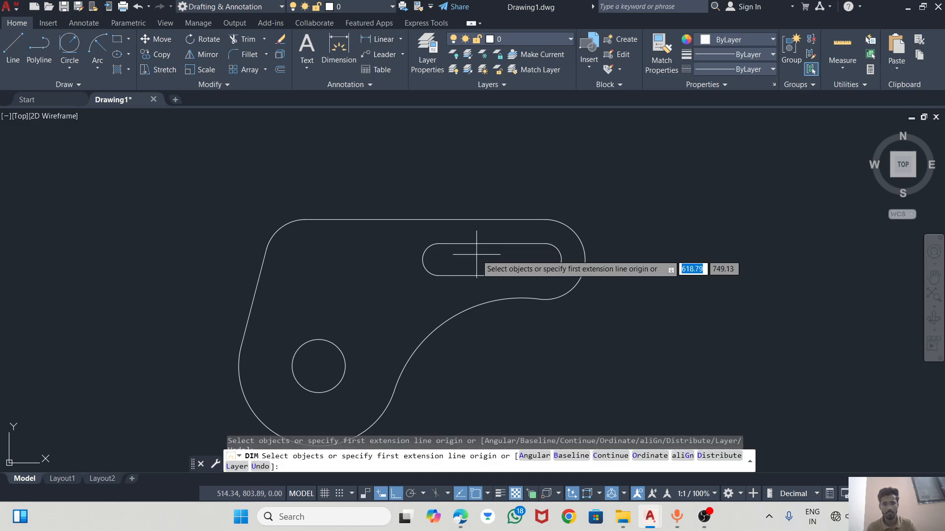
click(451, 246)
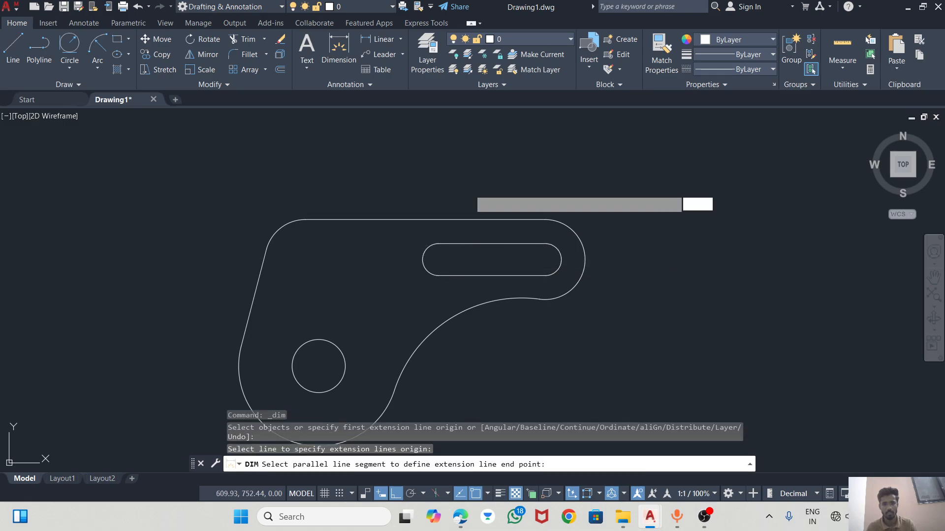
click(472, 189)
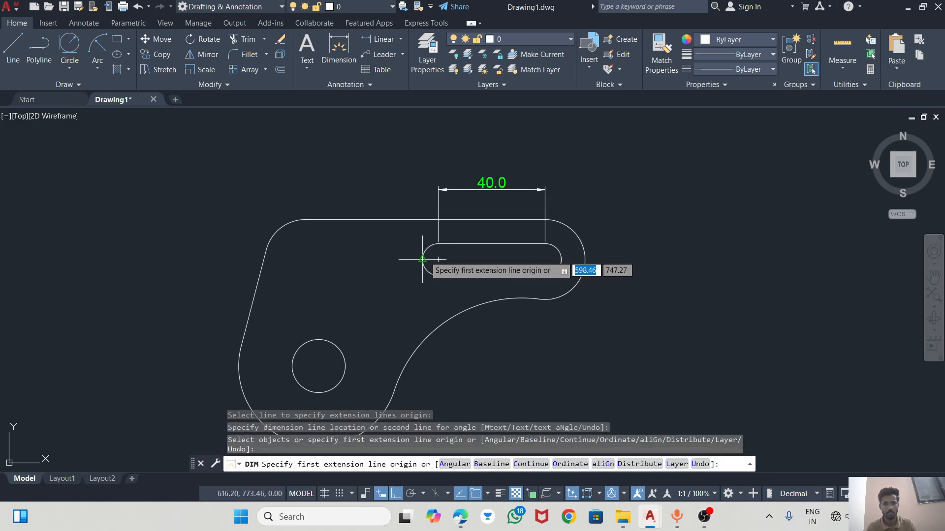
click(437, 244)
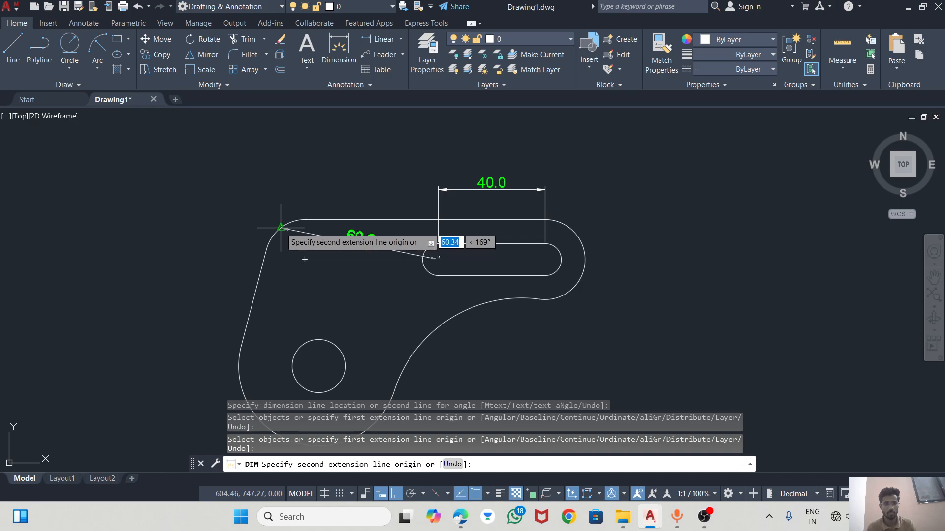
click(306, 260)
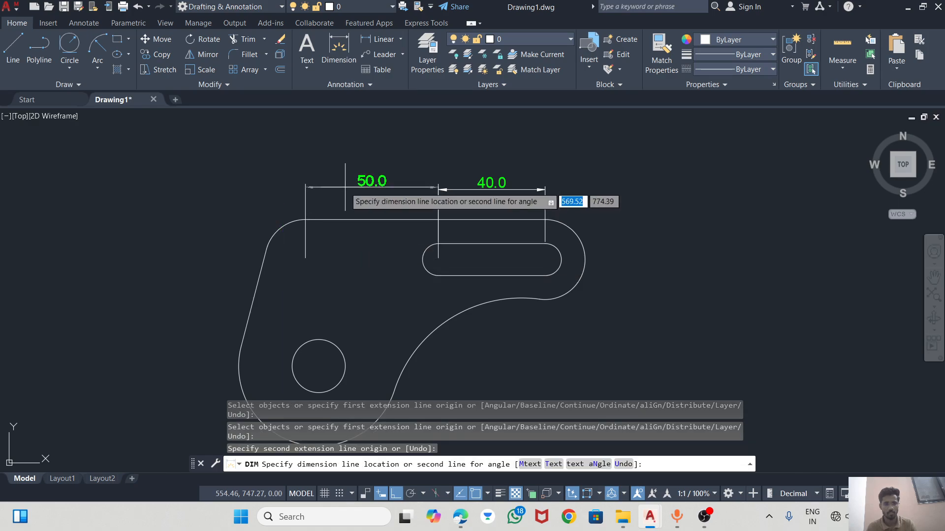
click(370, 190)
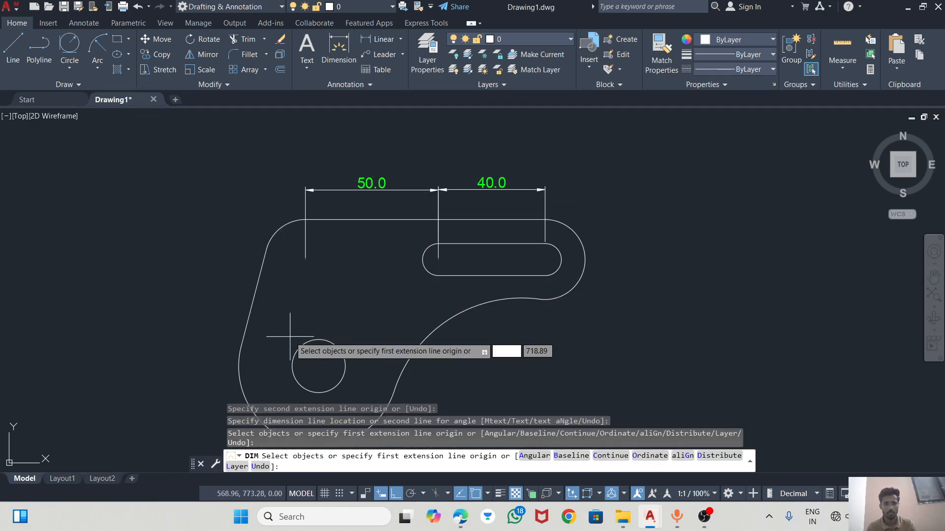
Step: Dimension the horizontal distance between the hole's centre and the slot's right arc centre, placed below the plate
click(319, 366)
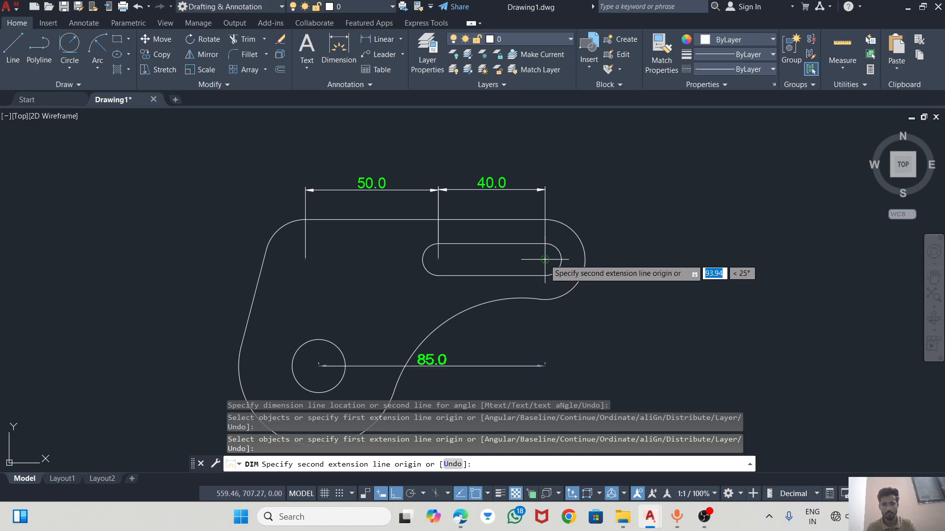
click(545, 259)
scroll(494, 380, down, 2)
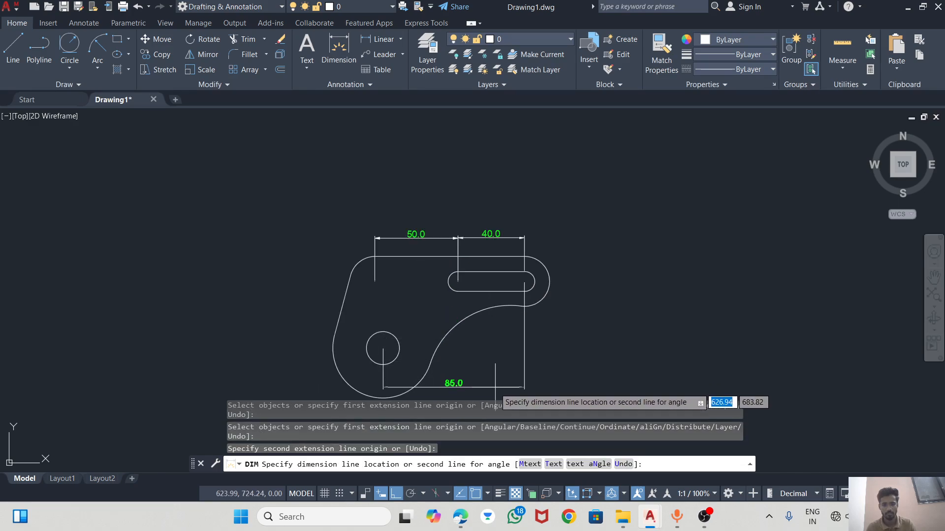
scroll(492, 366, down, 2)
scroll(463, 360, up, 4)
click(462, 353)
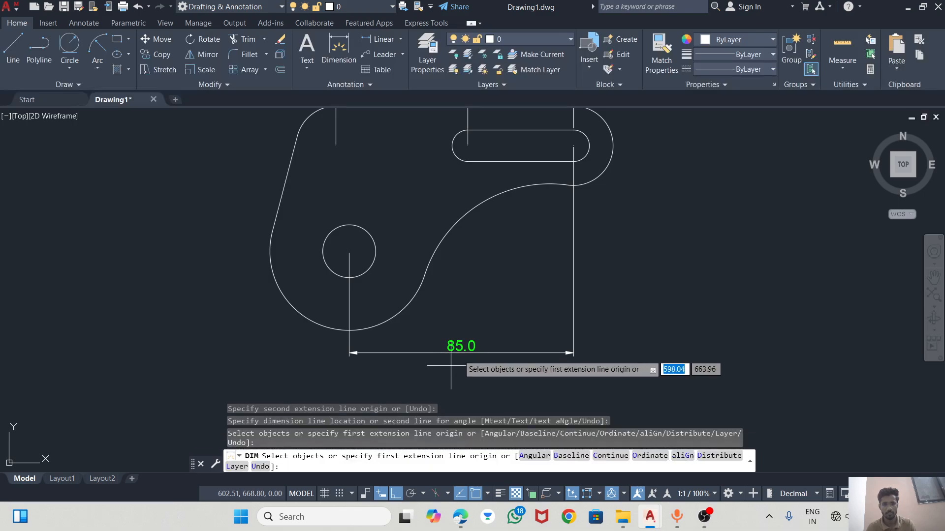
Step: Dimension the vertical distance between the slot's right arc centre and the hole's centre, placed left of the plate
scroll(517, 310, down, 2)
scroll(492, 226, up, 2)
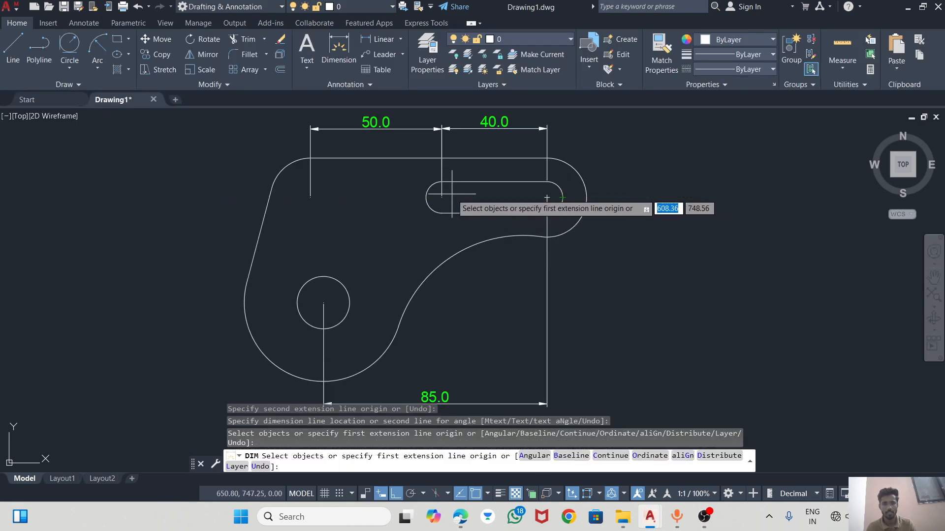
click(547, 197)
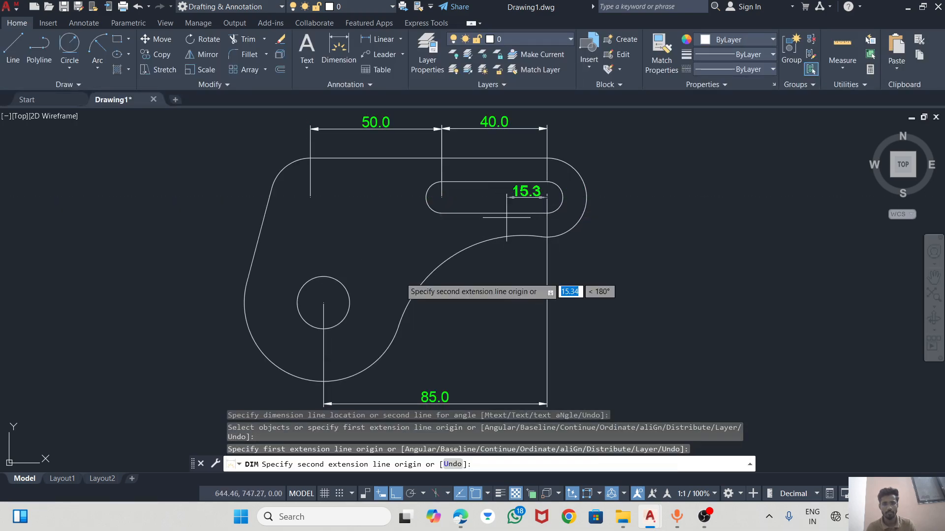
click(324, 303)
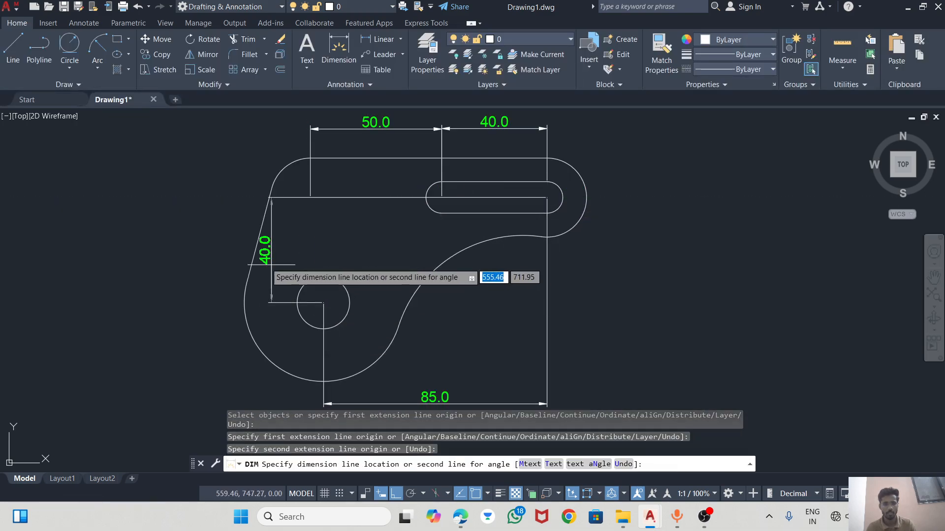
click(207, 265)
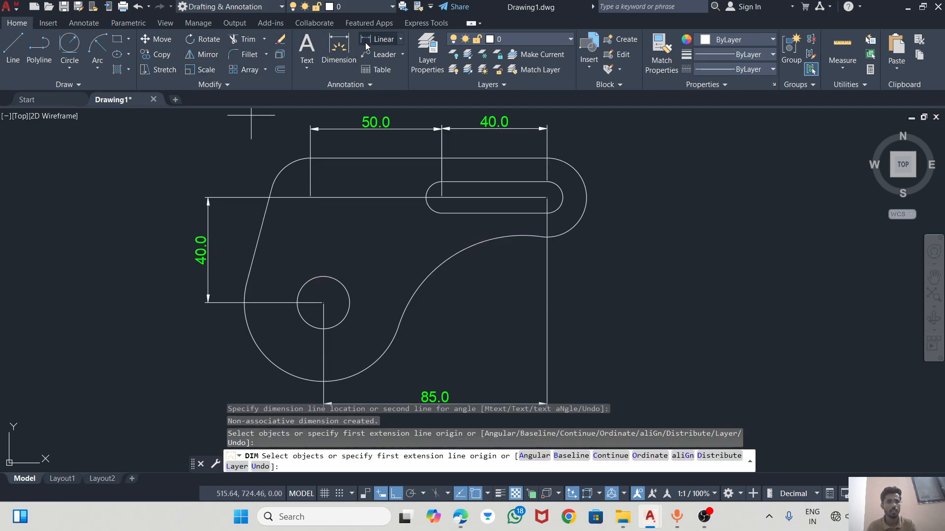
Step: Add radius dimensions to the concave lower edge, the right and upper-left corner arcs, and the large arc around the hole
click(450, 262)
click(506, 320)
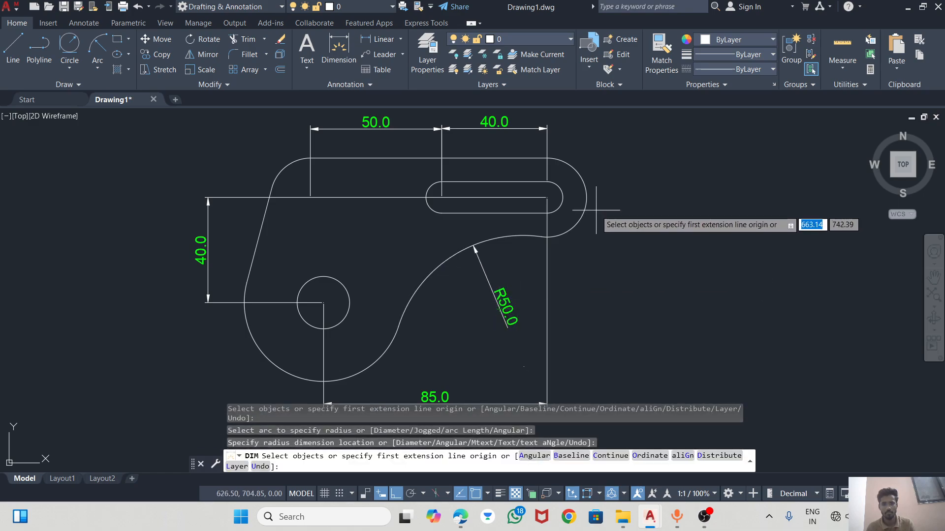
click(579, 180)
click(600, 157)
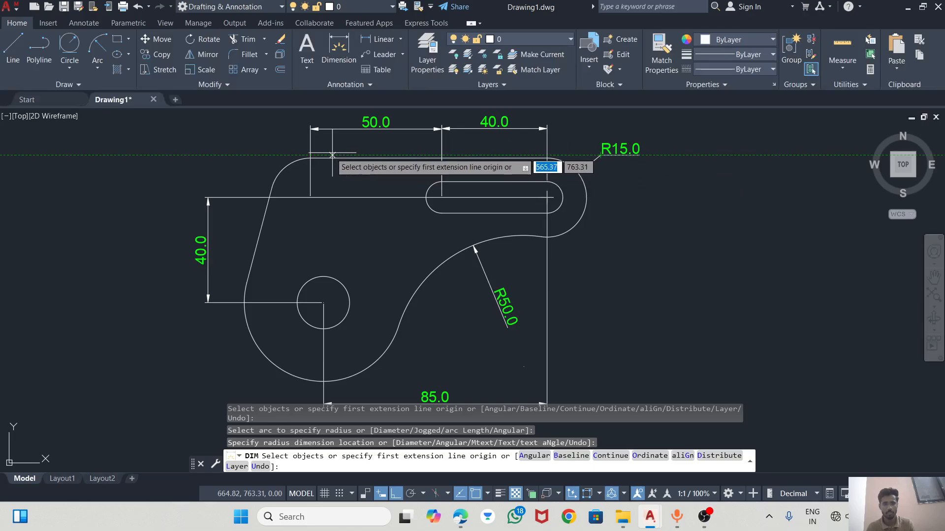
click(279, 171)
click(243, 138)
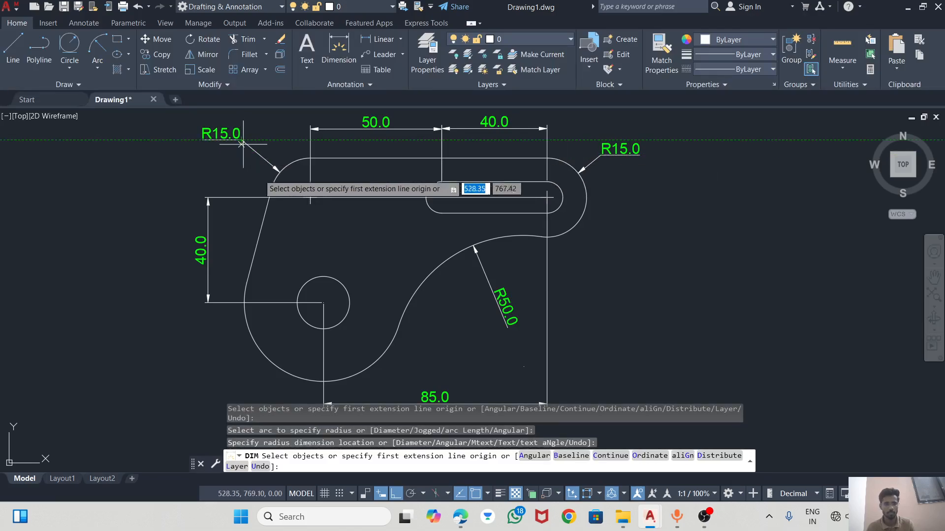
click(247, 327)
click(227, 365)
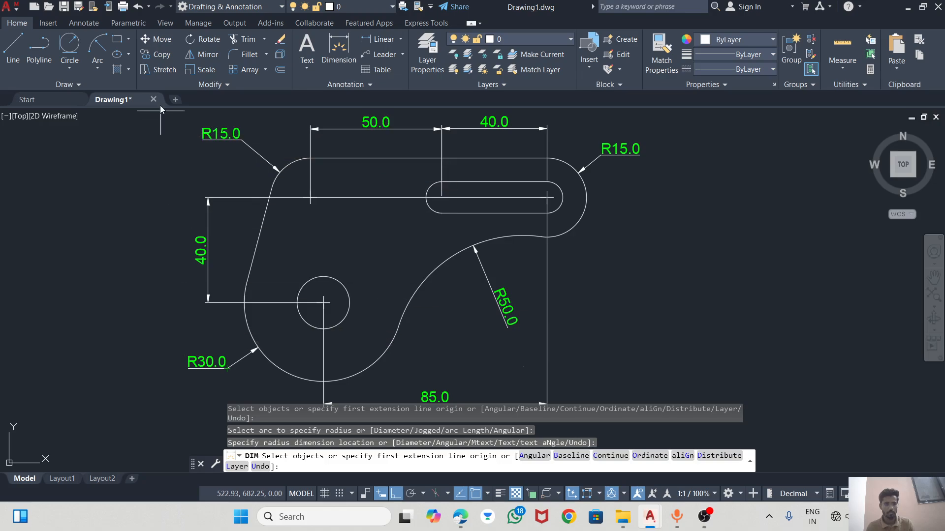
Step: Add a diameter dimension to the hole, with its text placed outside the plate below the concave edge
click(401, 41)
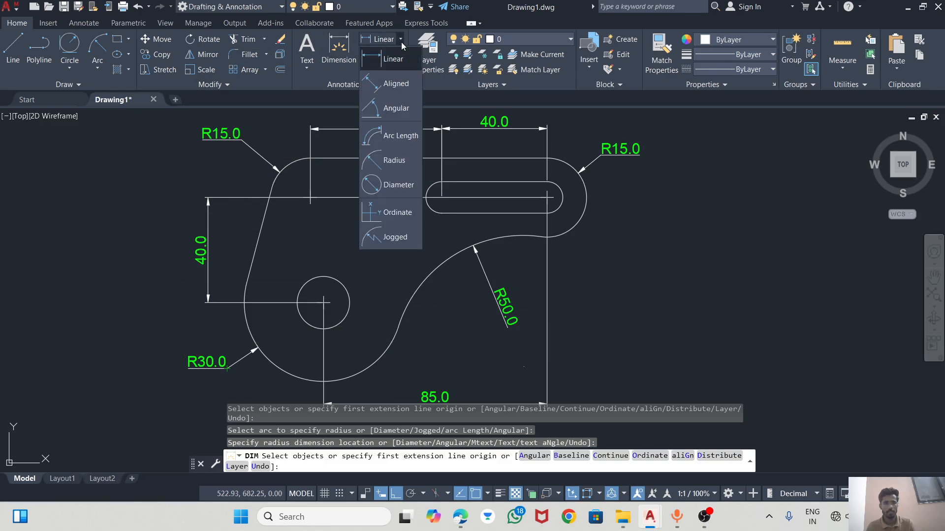
click(393, 185)
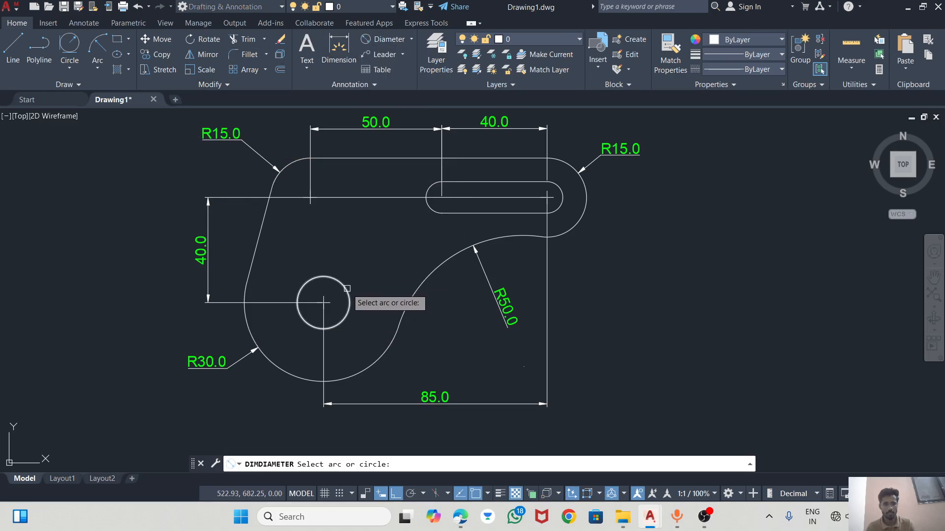
click(347, 288)
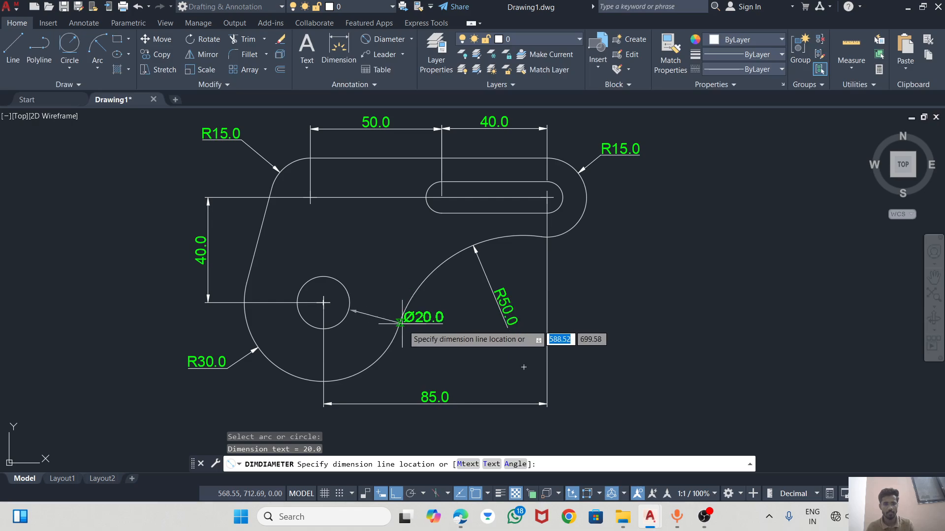
click(433, 339)
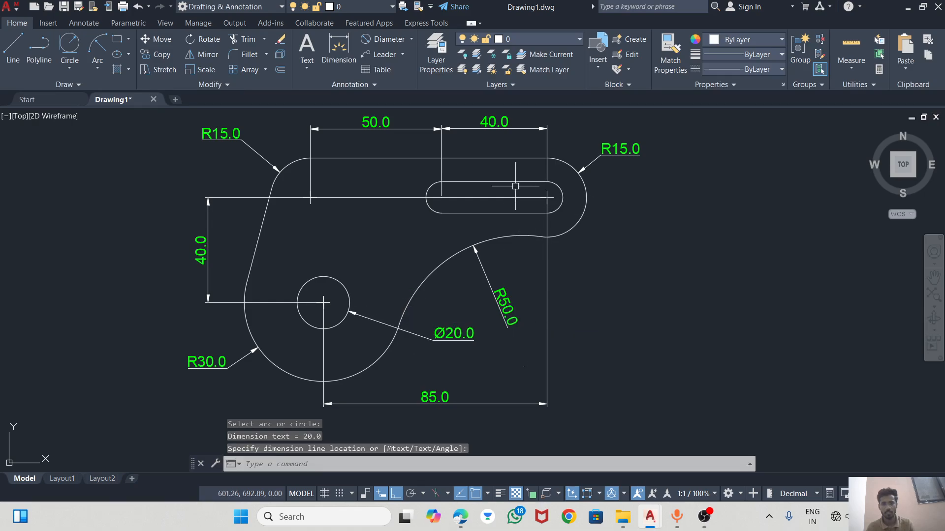
Step: Dimension the slot's width between its two parallel edges, placing the dimension to the right of the plate
click(339, 47)
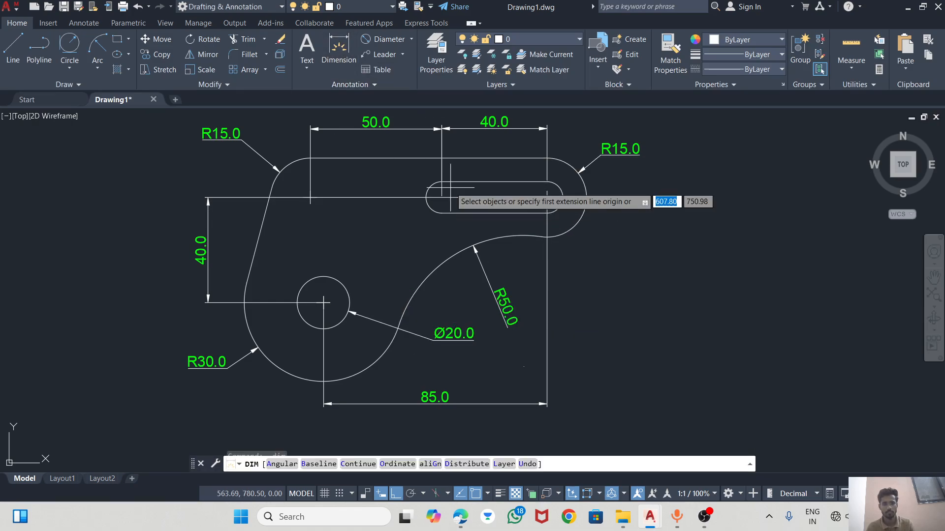
key(Return)
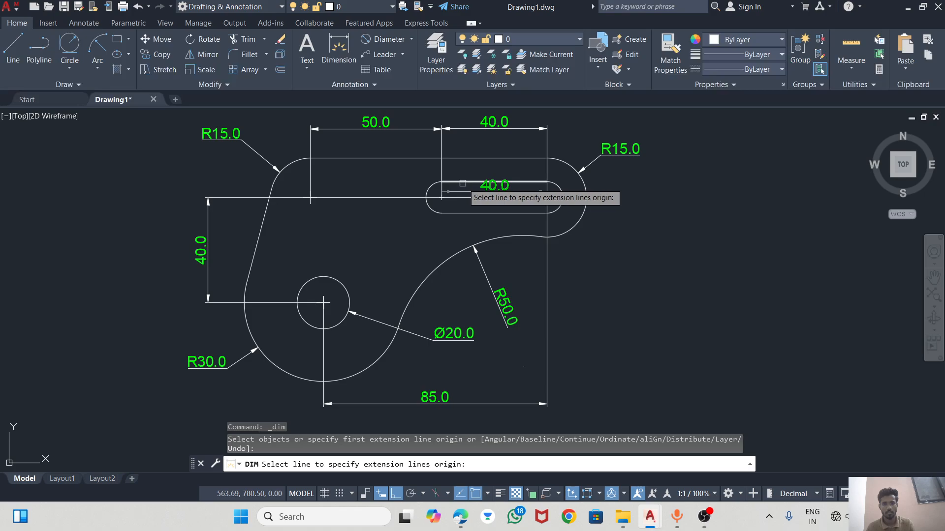
click(462, 183)
click(484, 212)
click(512, 212)
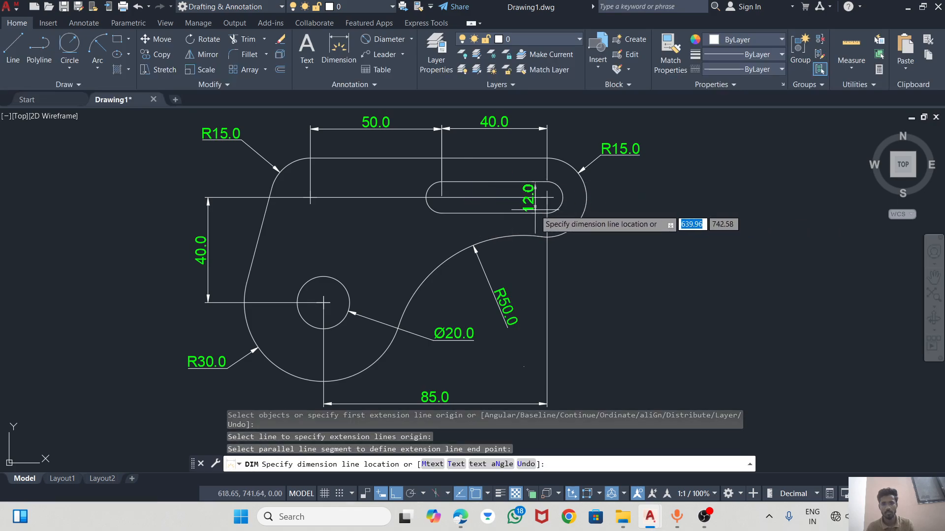
click(623, 209)
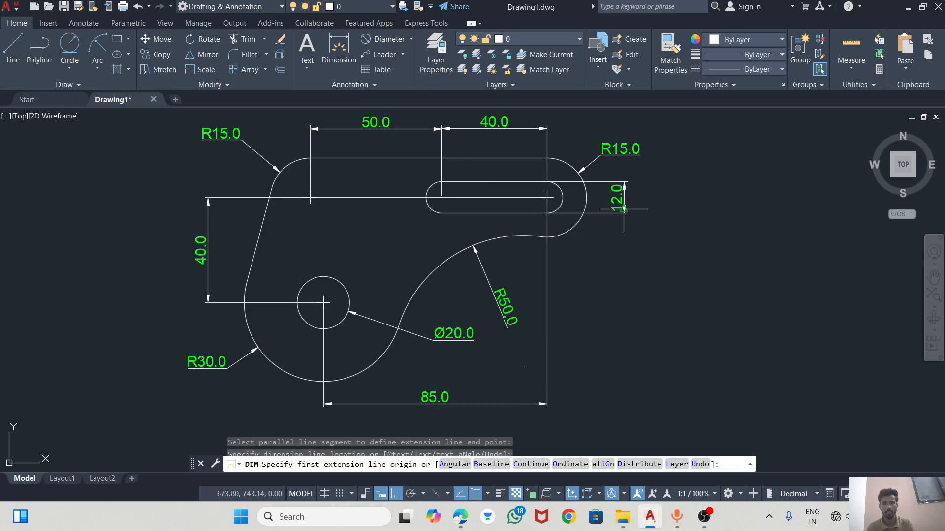
scroll(384, 201, down, 4)
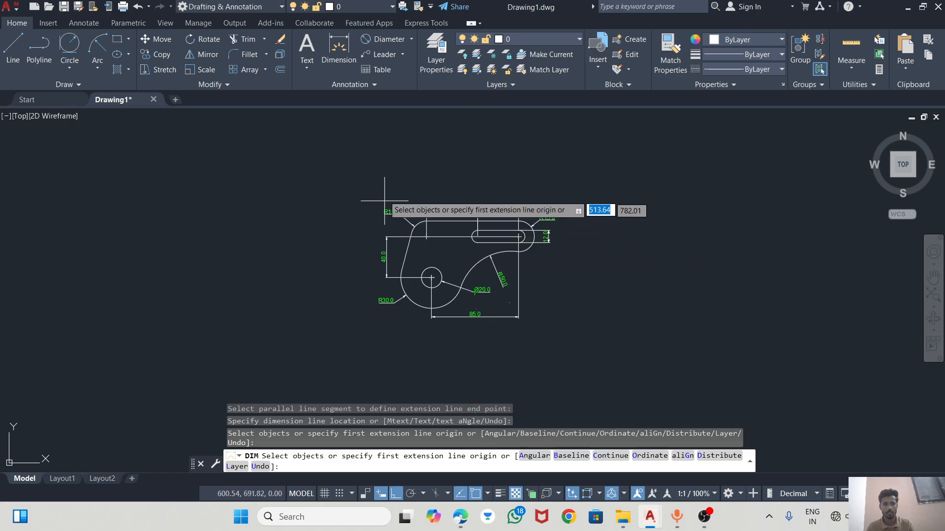
key(Return)
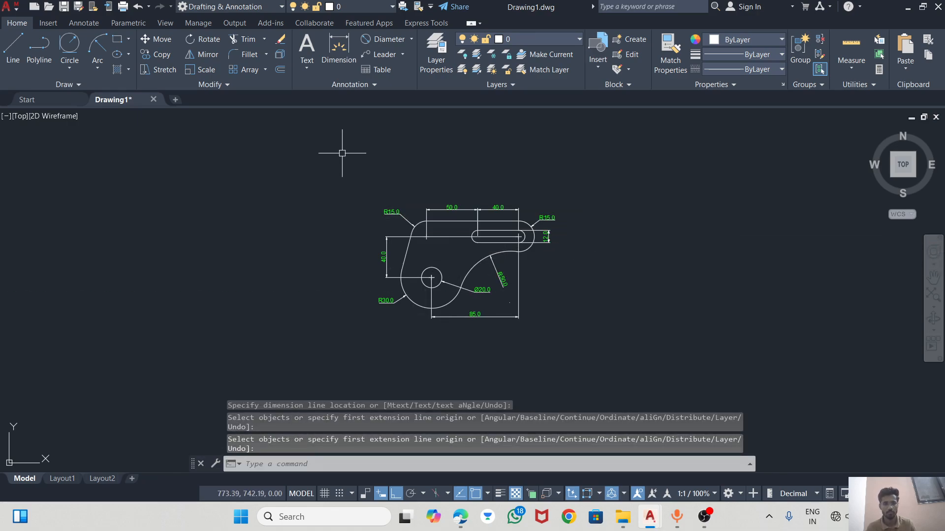
Step: Move the complete dimensioned plate by its hole's centre, with ortho off, to the free space above the spanner drawing
click(342, 153)
click(496, 371)
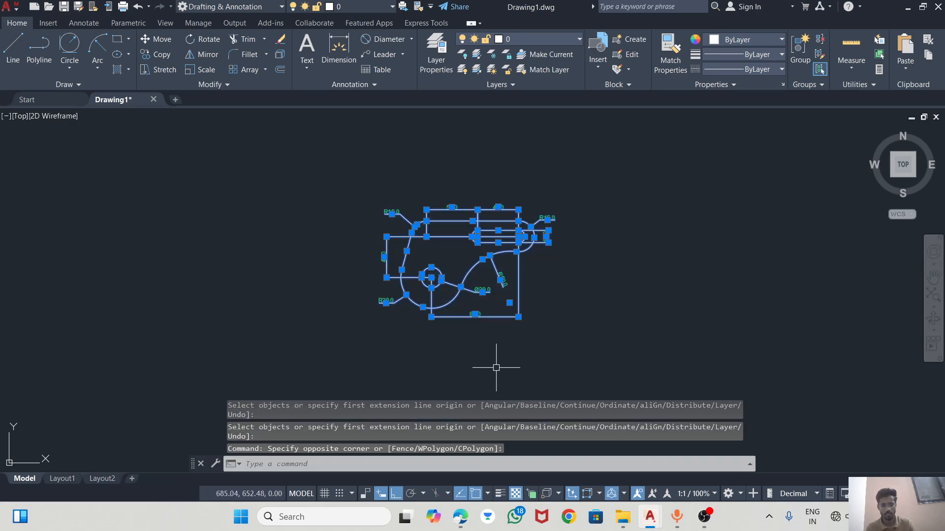
text(MOVE)
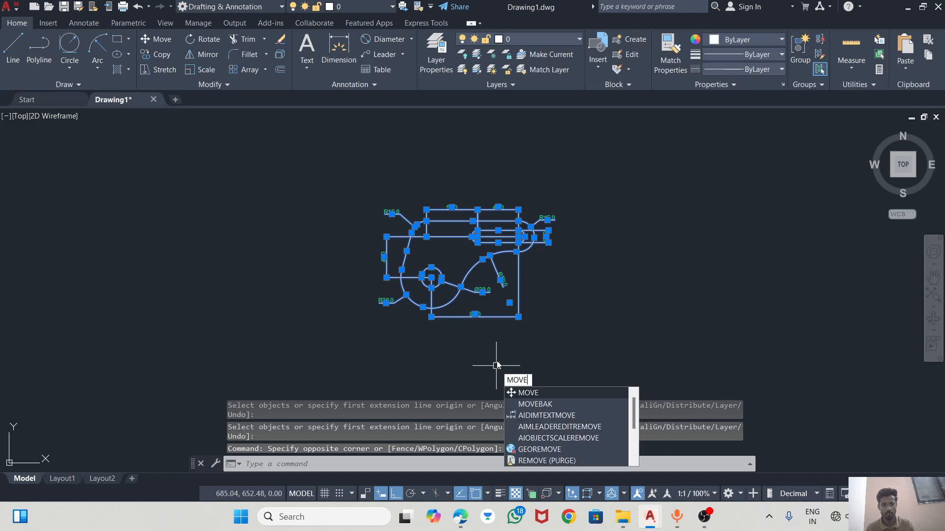
click(526, 394)
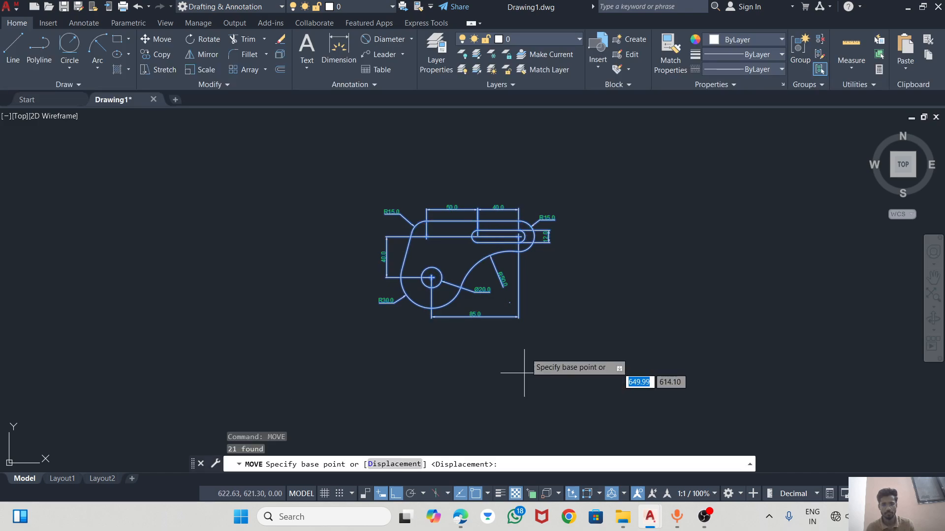
click(432, 278)
scroll(551, 217, down, 5)
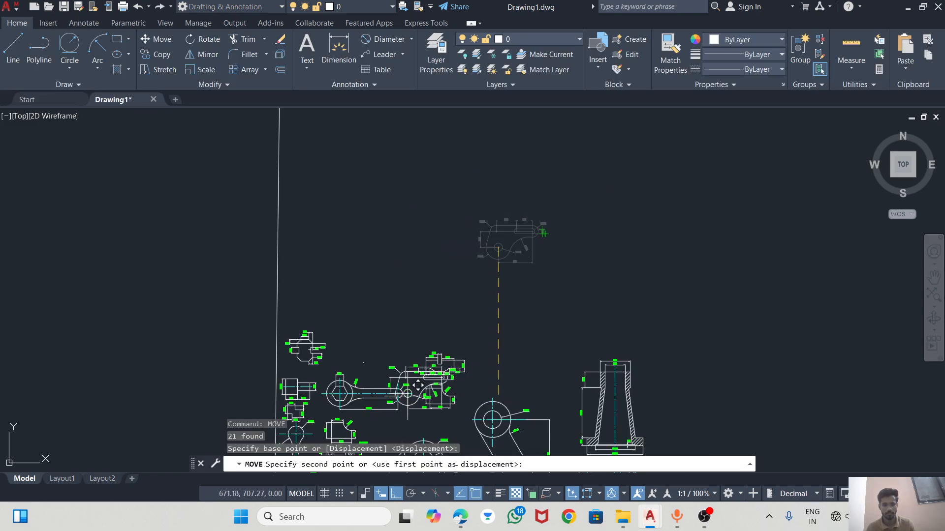
mouse_move(450, 515)
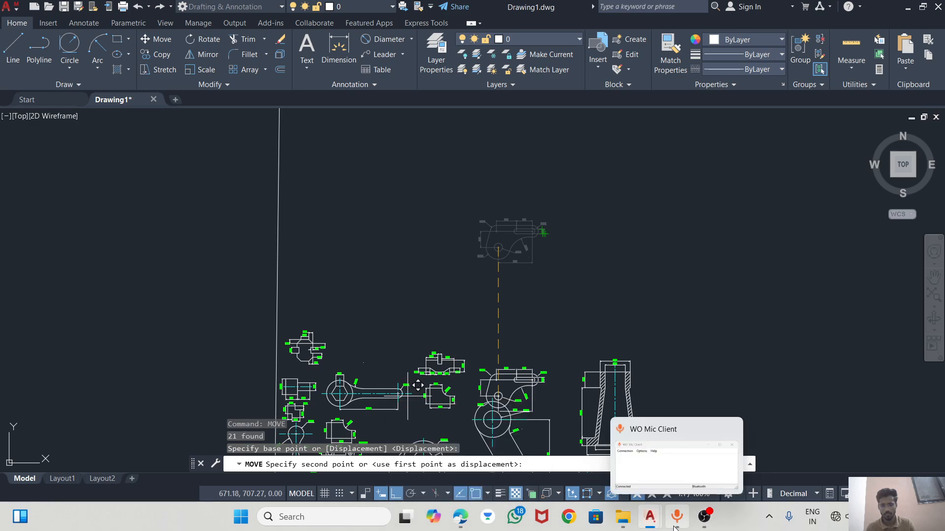
click(396, 493)
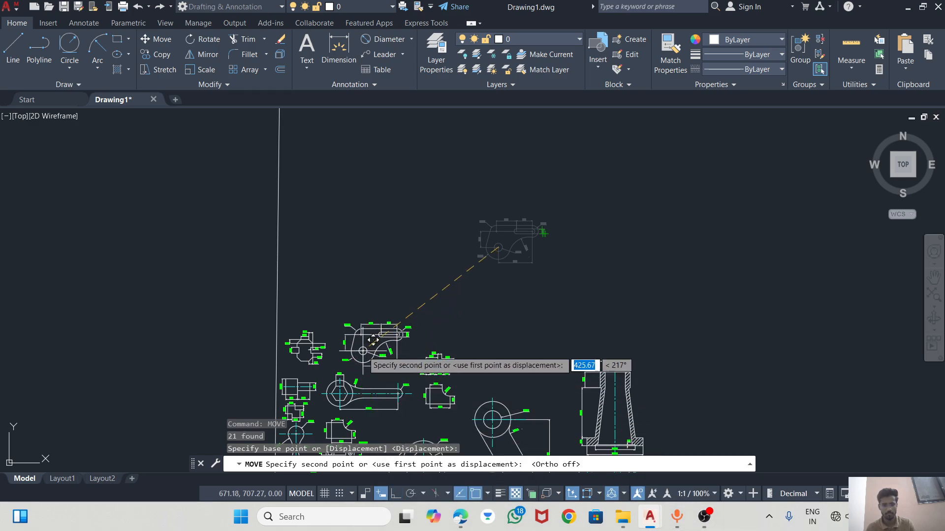
scroll(371, 339, up, 3)
scroll(371, 340, up, 4)
click(347, 317)
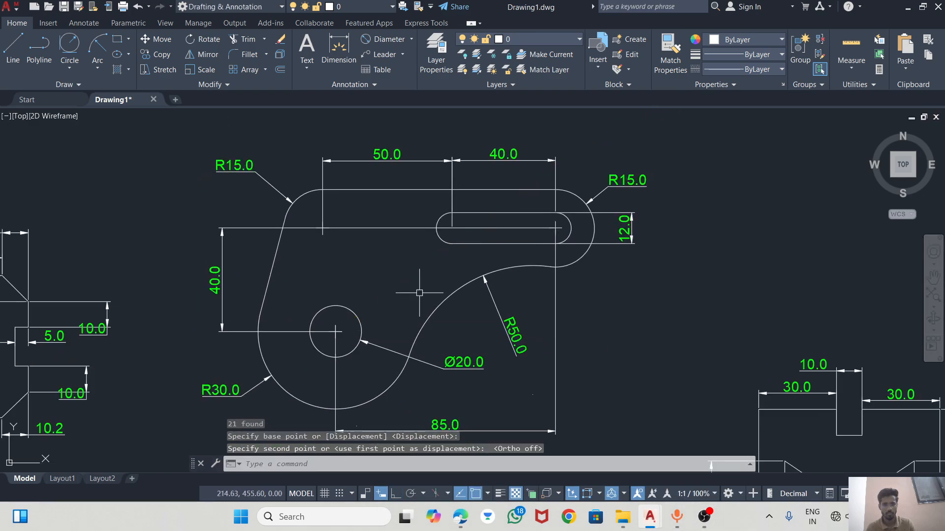
Step: Compare the finished drawings with the exercises in the practice PDF and examine the thrust washer of EX: 13 on page 10
scroll(384, 274, down, 6)
scroll(512, 266, down, 5)
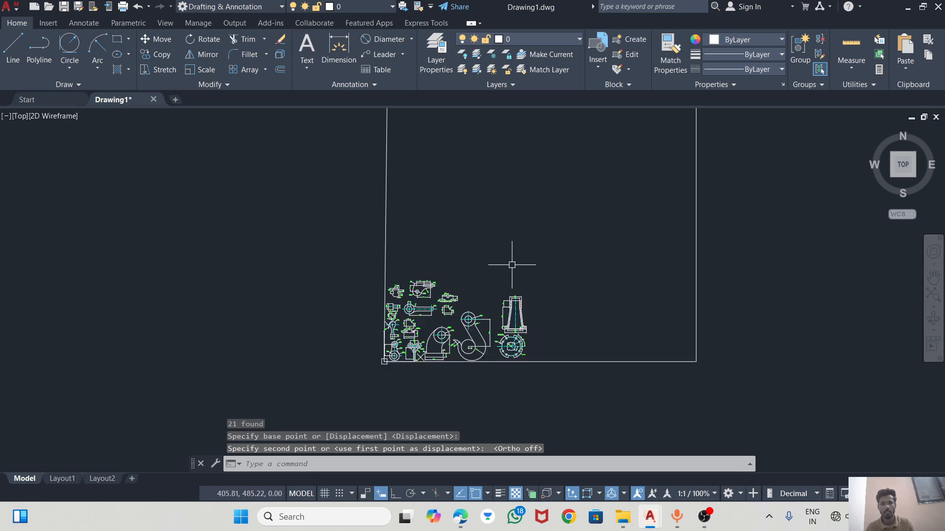
key(alt+Tab)
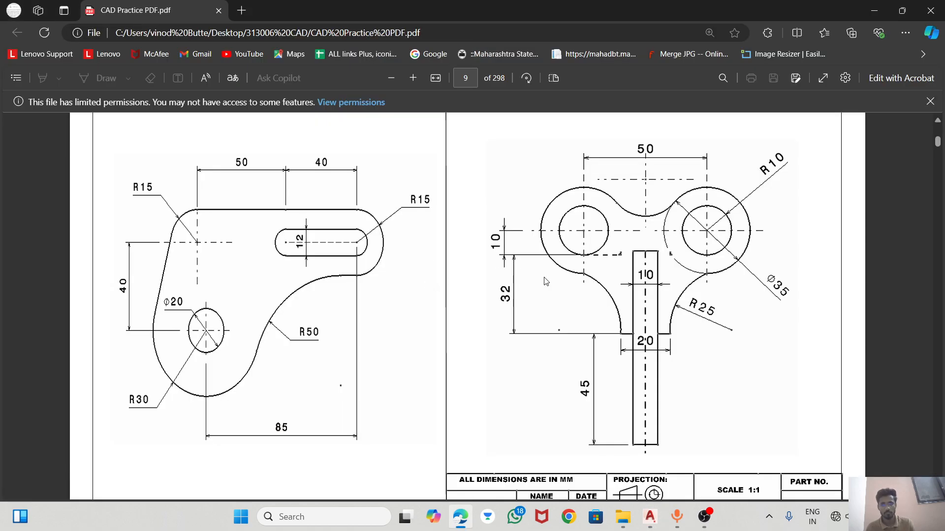
key(alt+Tab)
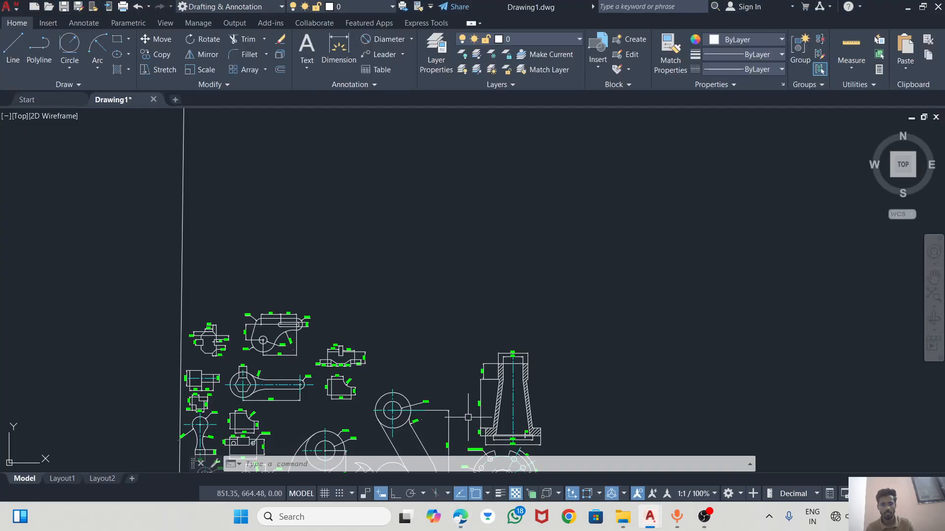
scroll(451, 301, down, 4)
scroll(325, 428, up, 5)
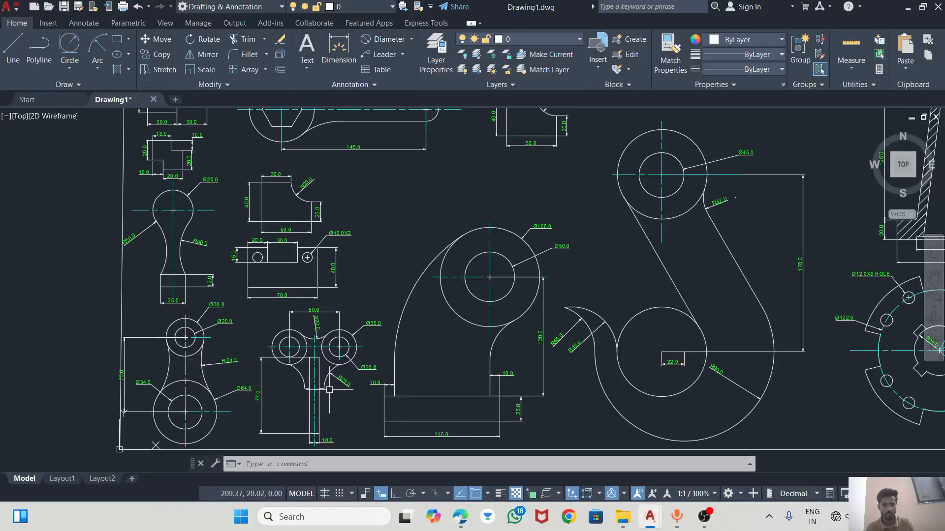
key(alt+Tab)
scroll(614, 281, up, 1)
scroll(614, 282, down, 10)
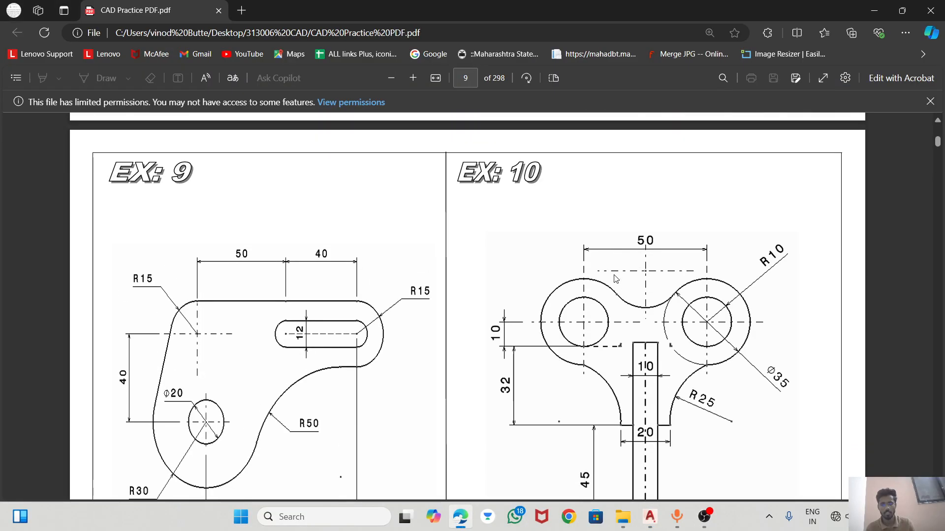
scroll(453, 282, up, 1)
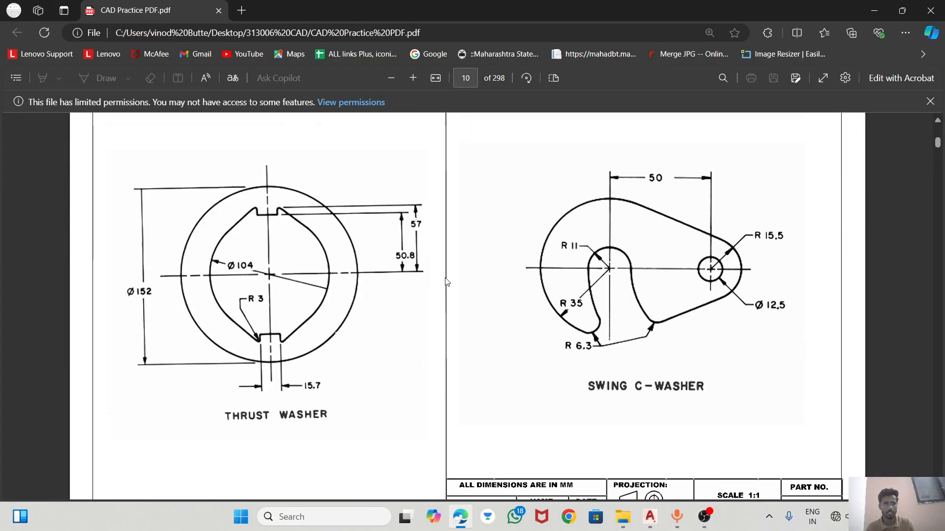
scroll(311, 328, up, 1)
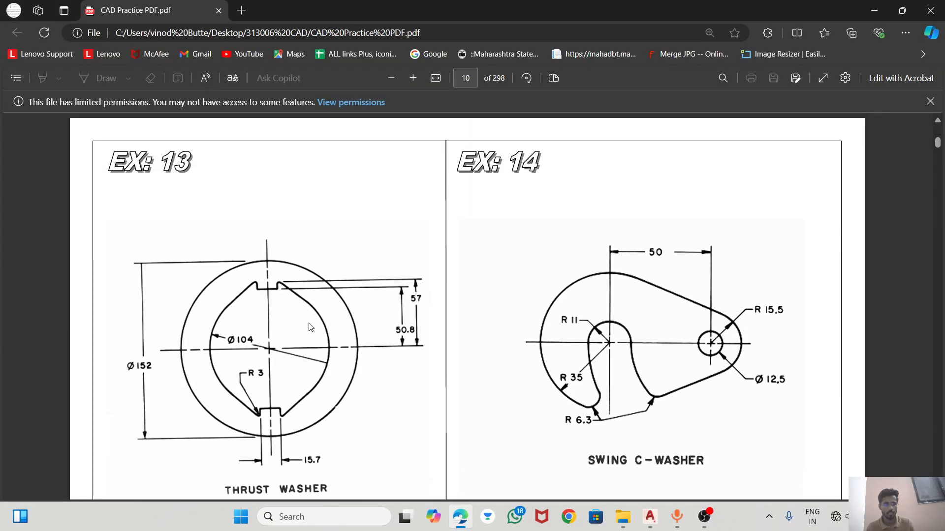
scroll(221, 339, down, 1)
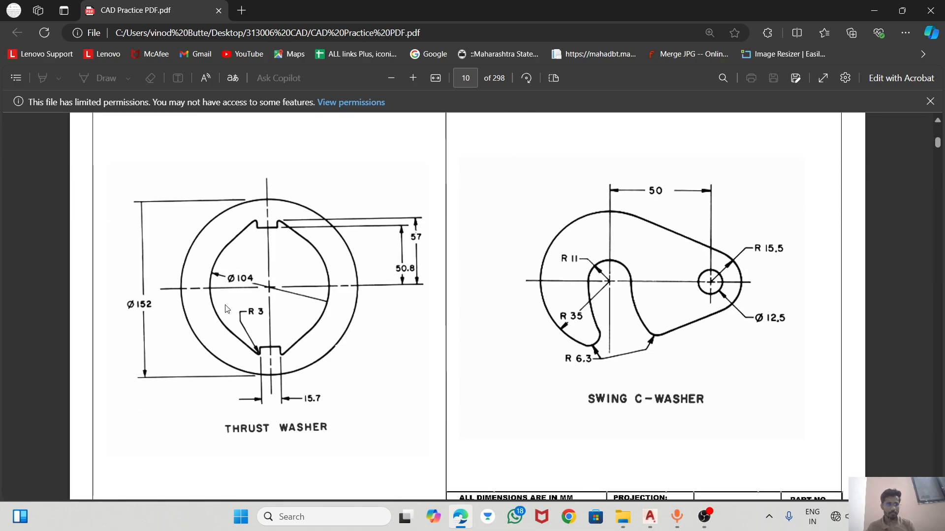
key(alt+Tab)
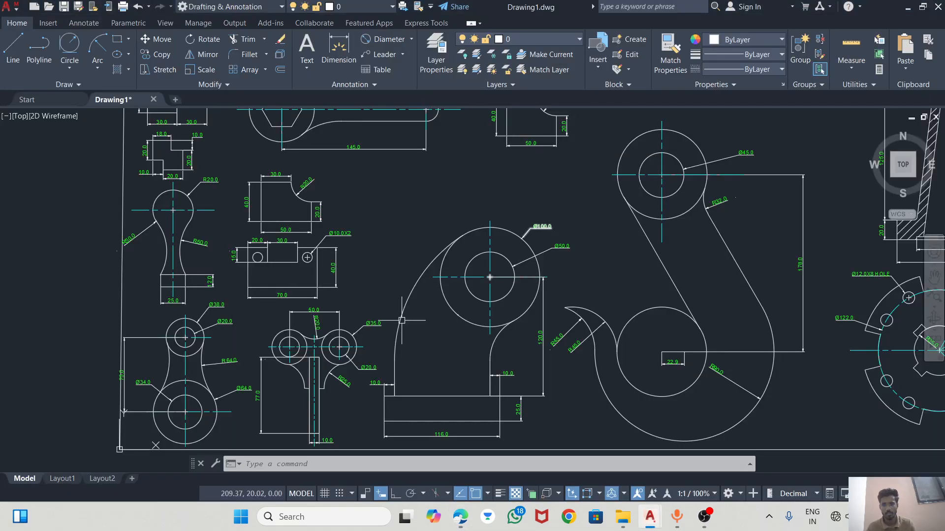
scroll(356, 332, up, 2)
key(alt+Tab)
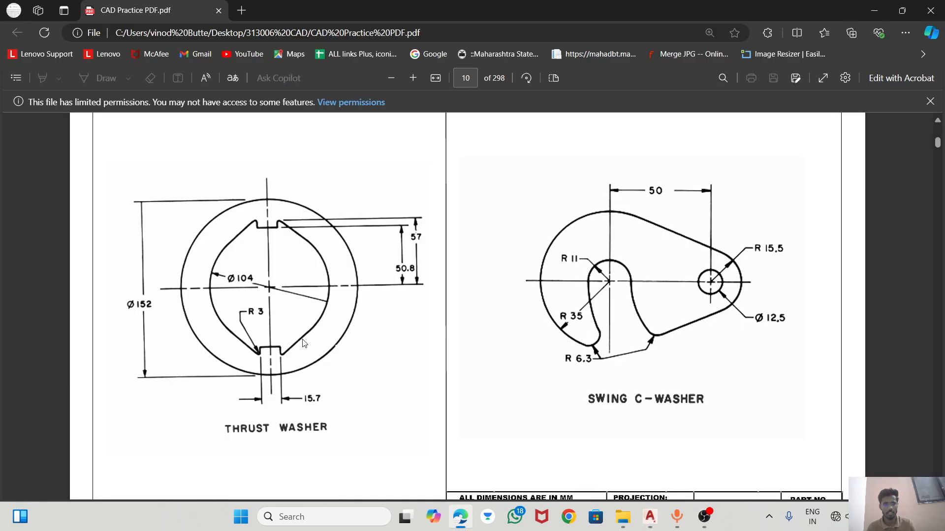
key(alt+Tab)
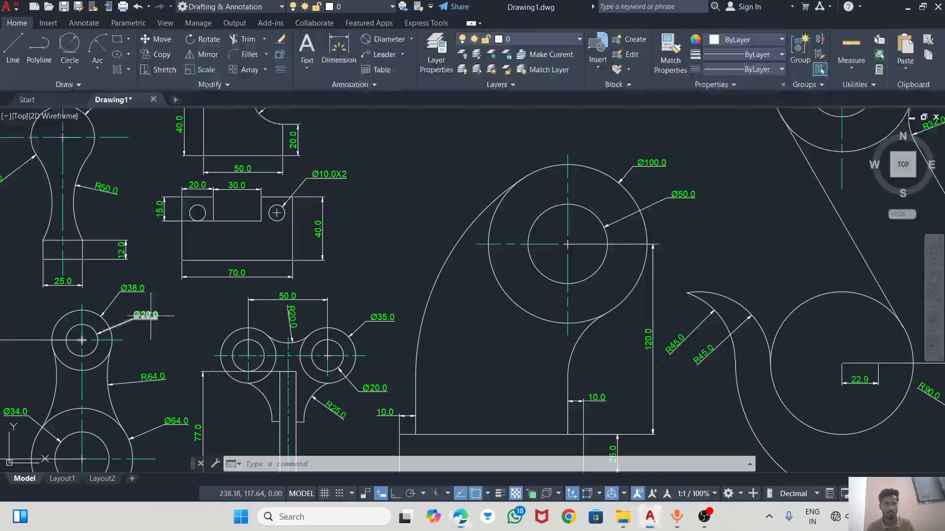
Step: Draw the thrust washer's 152 mm diameter outer circle in the empty area above the existing drawings and recheck the PDF reference
scroll(443, 270, down, 5)
middle_drag(436, 178, 457, 298)
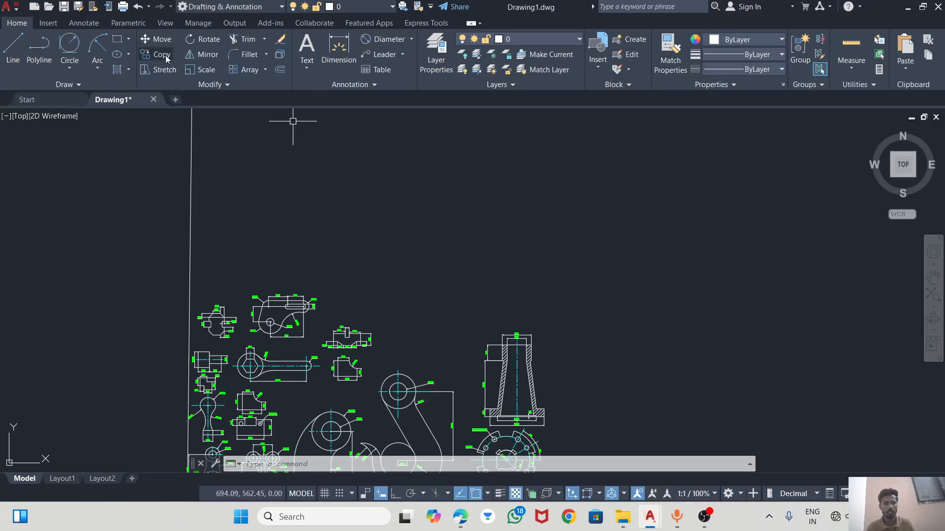
click(71, 58)
click(70, 60)
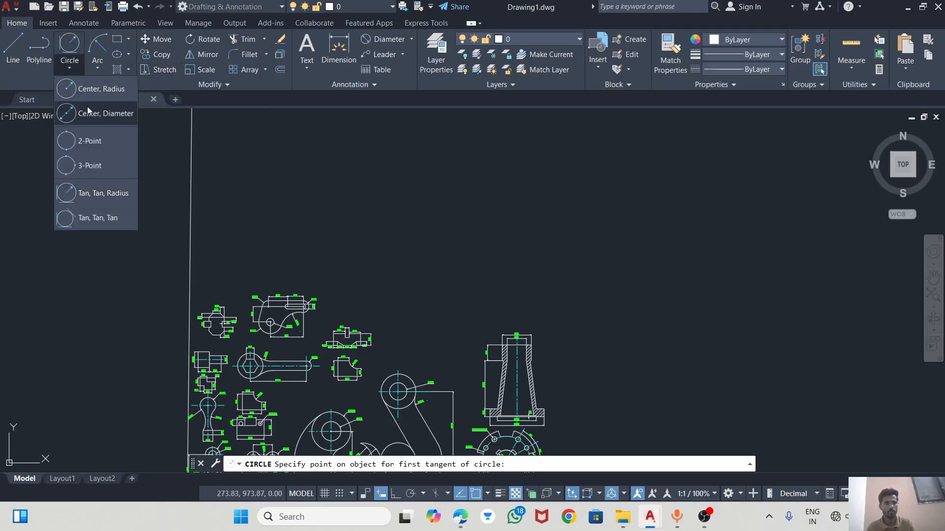
click(93, 112)
click(556, 150)
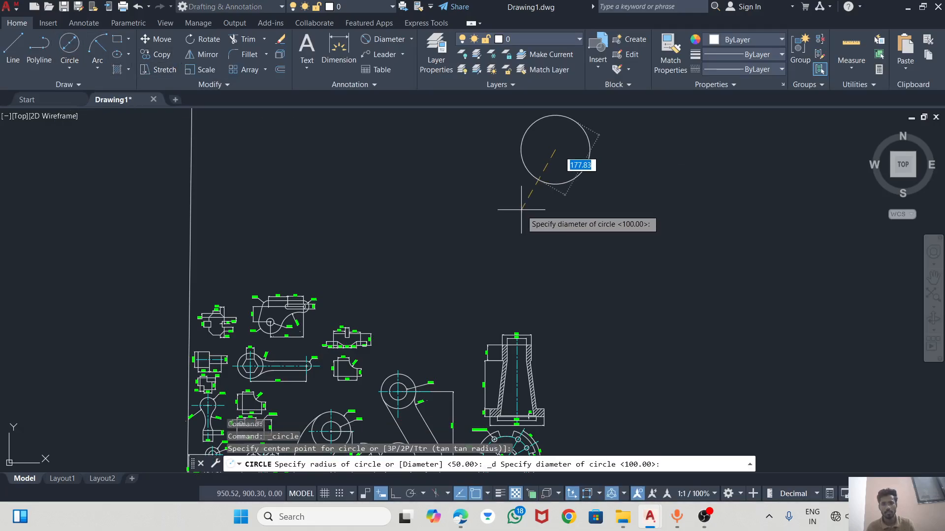
text(152)
key(Return)
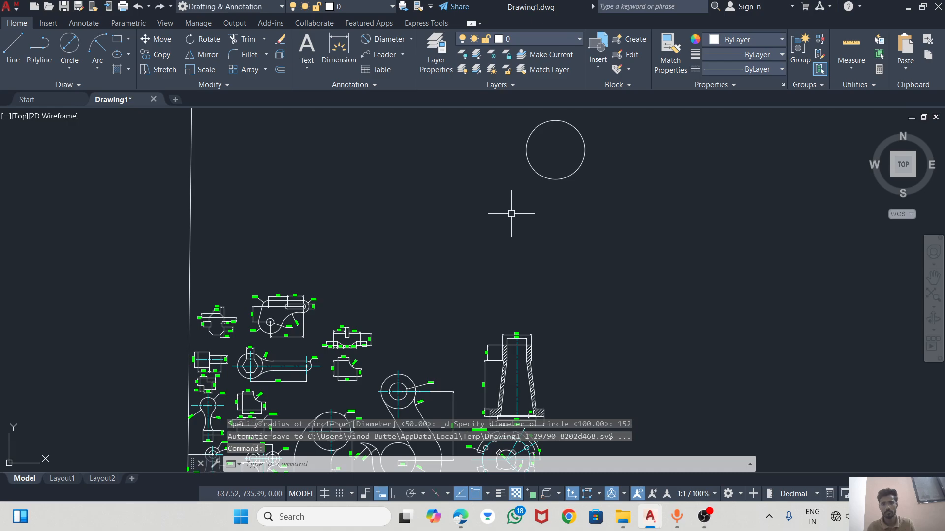
scroll(584, 134, up, 8)
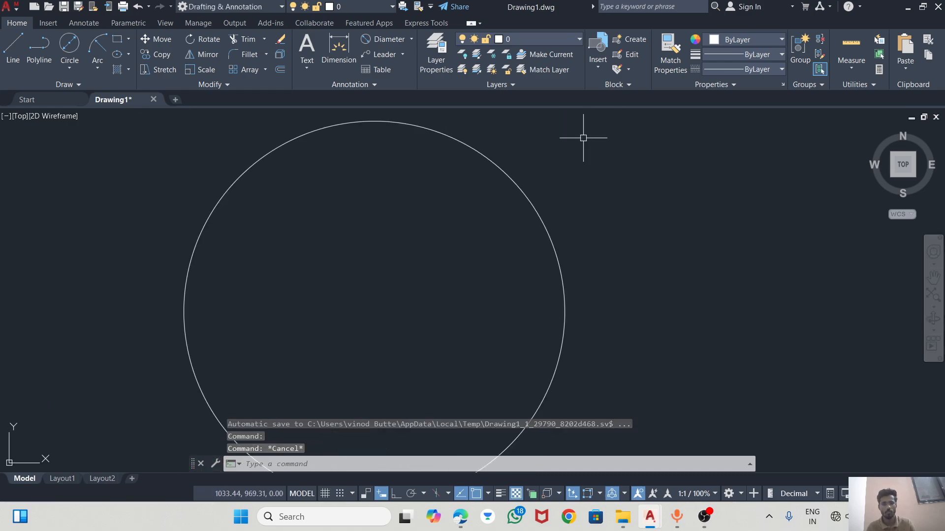
scroll(580, 132, down, 2)
key(alt+Tab)
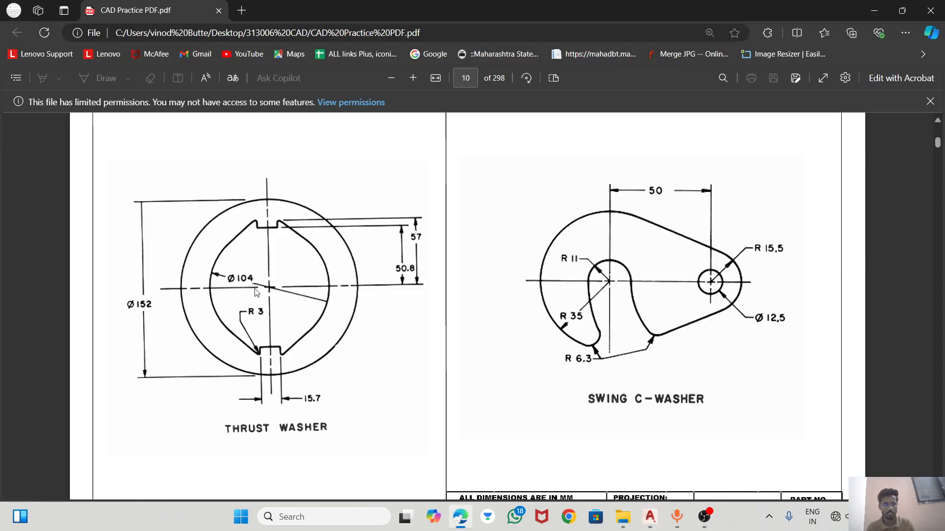
key(alt+Tab)
key(Escape)
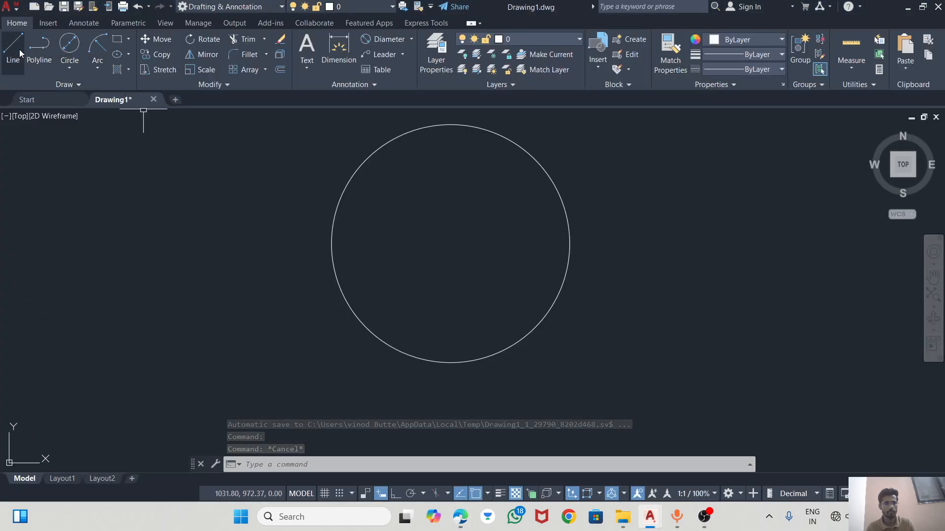
Step: Draw the thrust washer's 104 mm diameter inner circle concentric with the outer circle and recheck the PDF dimensions
click(70, 46)
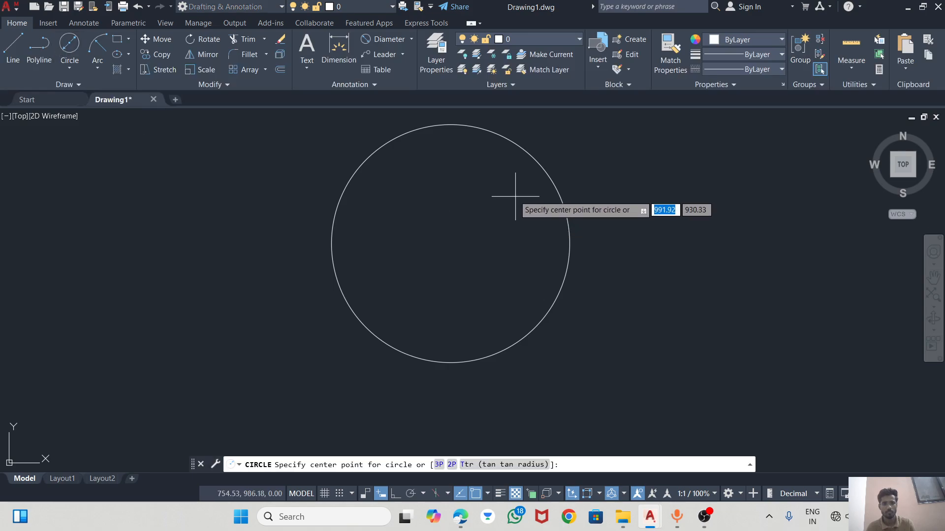
click(450, 243)
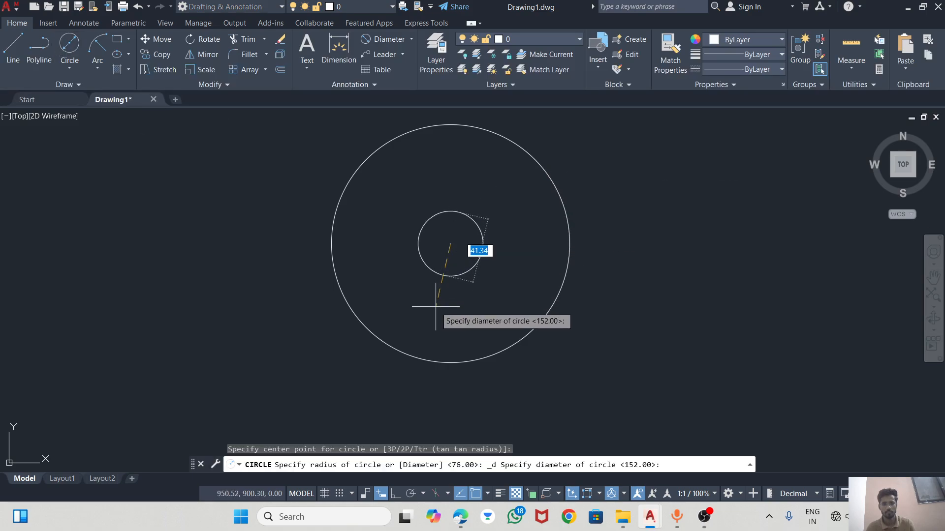
text(104)
key(Return)
key(alt+Tab)
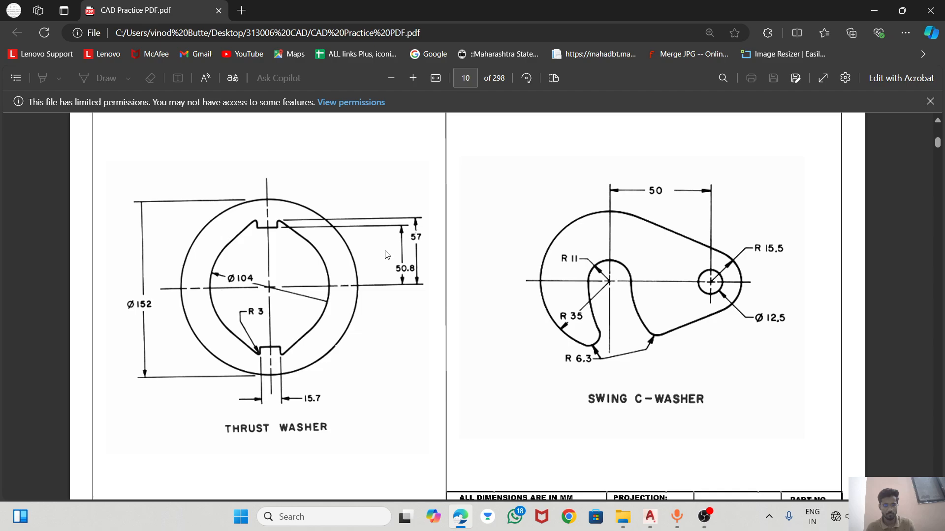
scroll(405, 276, up, 2)
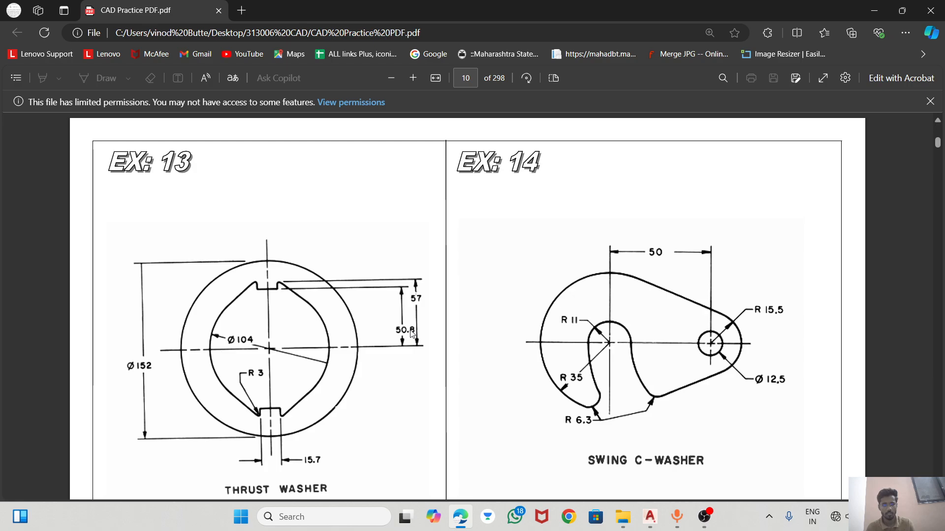
key(alt+Tab)
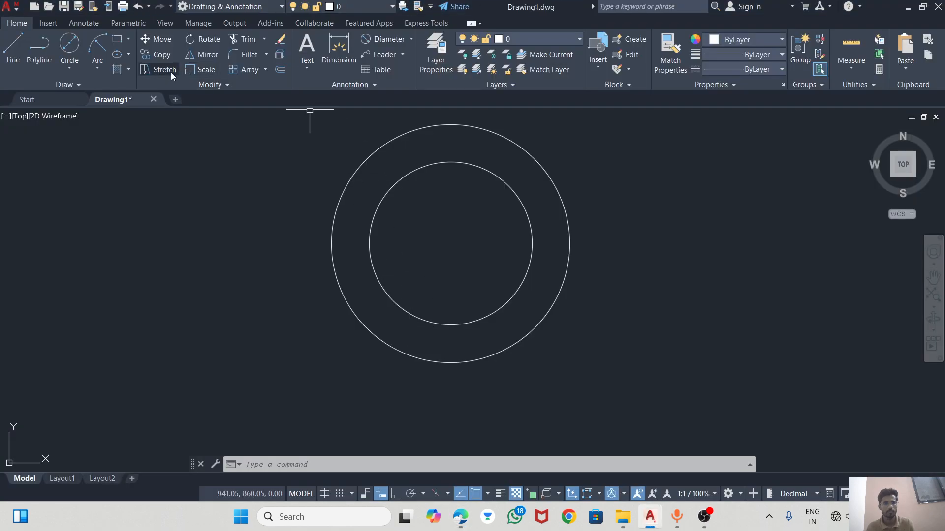
click(14, 46)
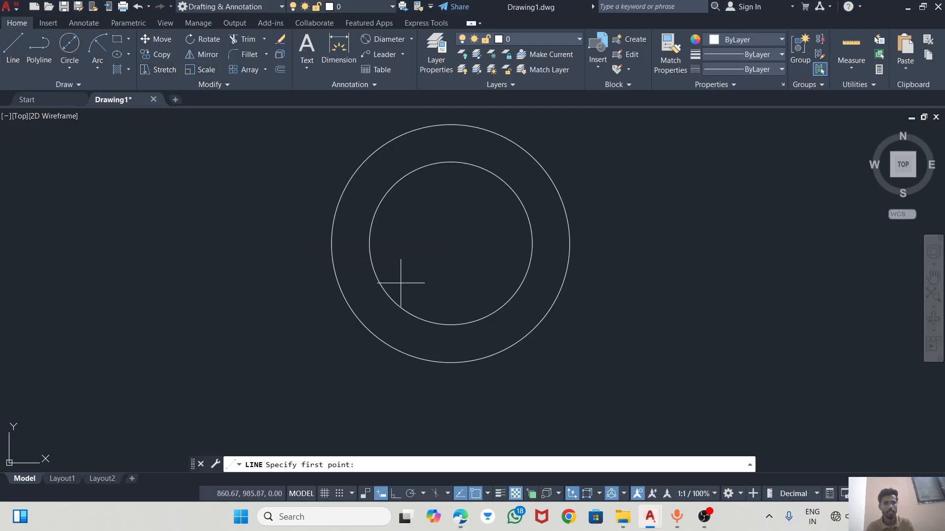
click(451, 244)
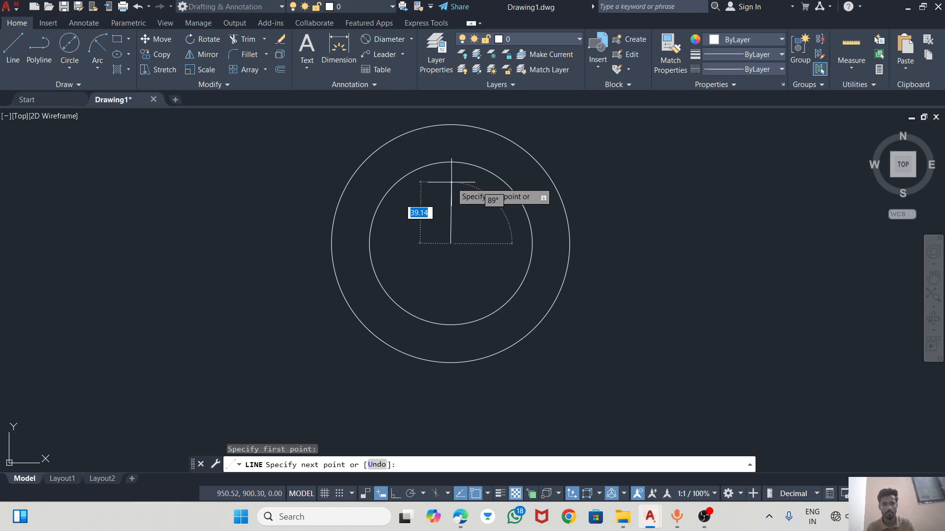
key(alt+Tab)
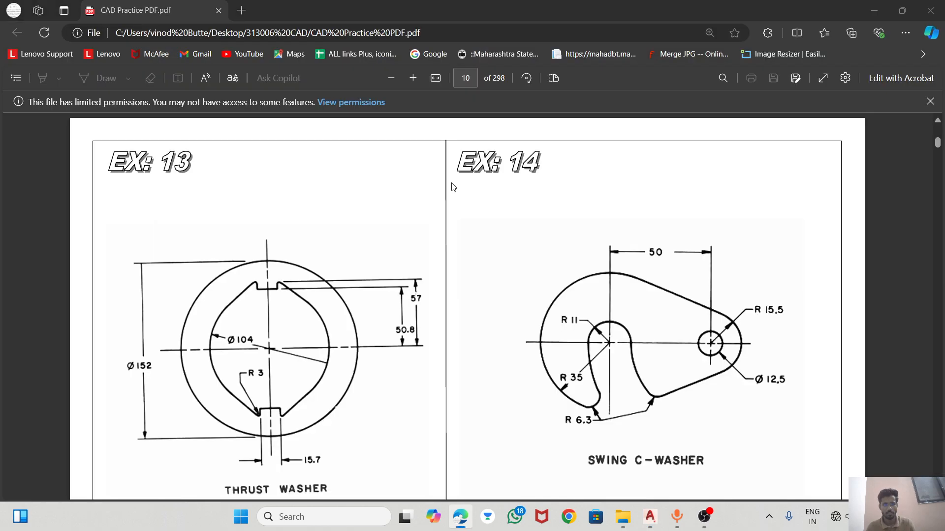
key(alt+Tab)
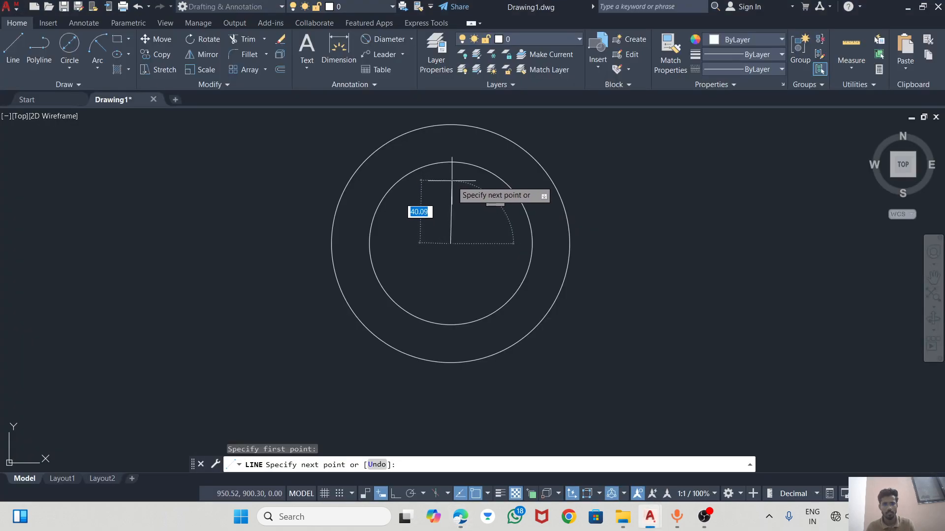
key(alt+Tab)
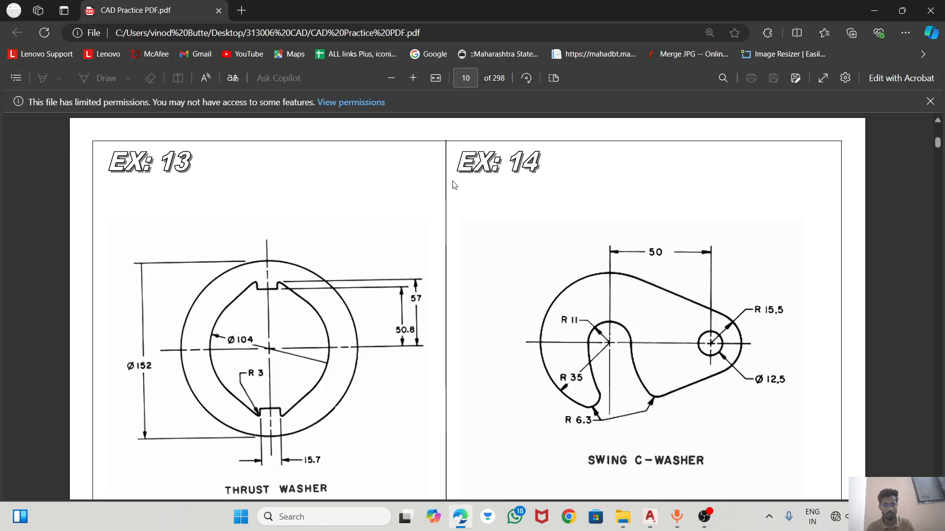
key(alt+Tab)
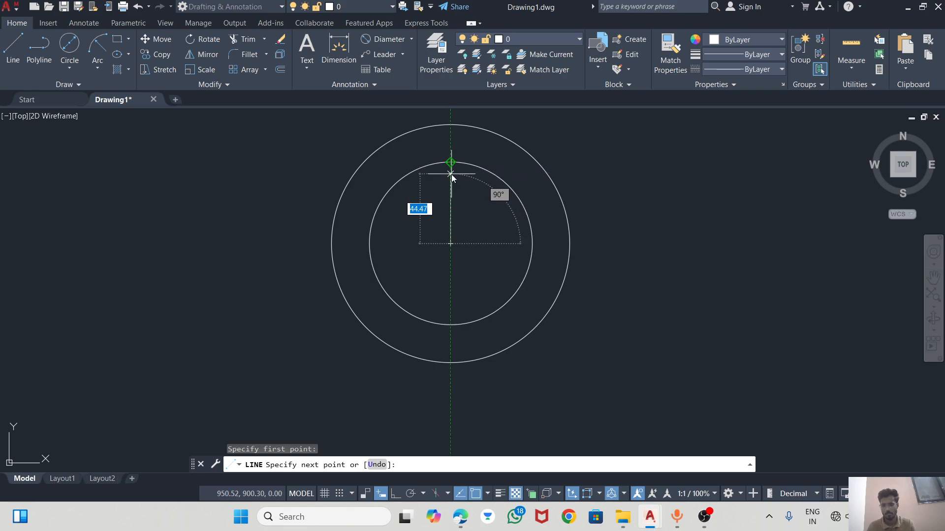
text(508)
key(Return)
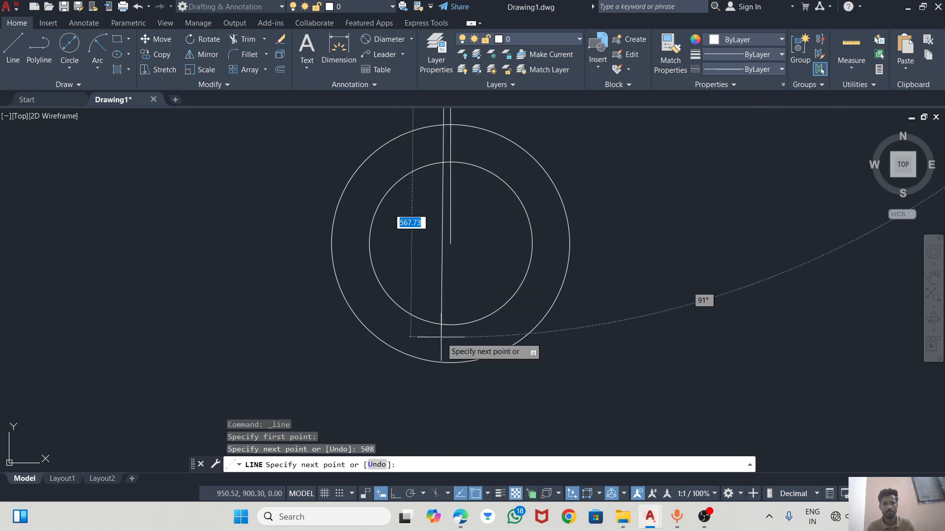
key(Escape)
click(451, 197)
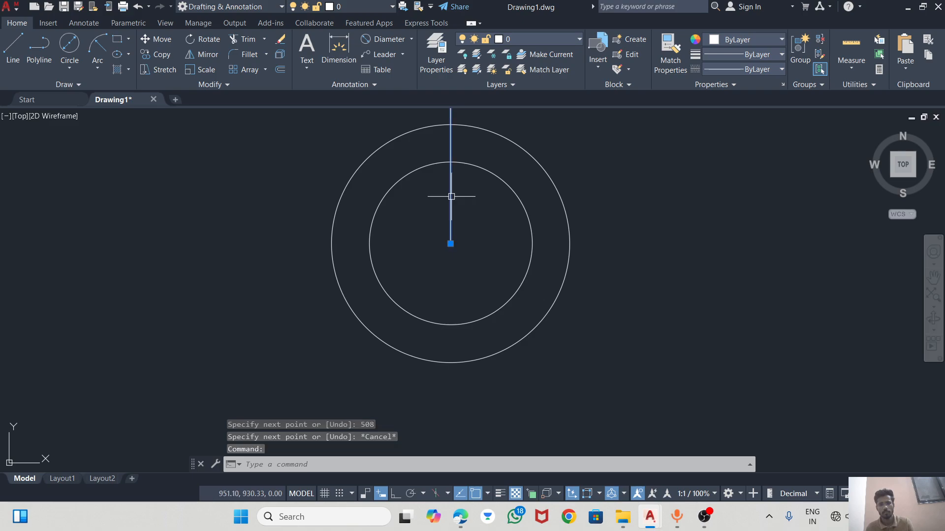
key(Delete)
Step: Draw a 50.8 mm vertical line upward from the circles' common centre with ortho on
text(l)
key(Return)
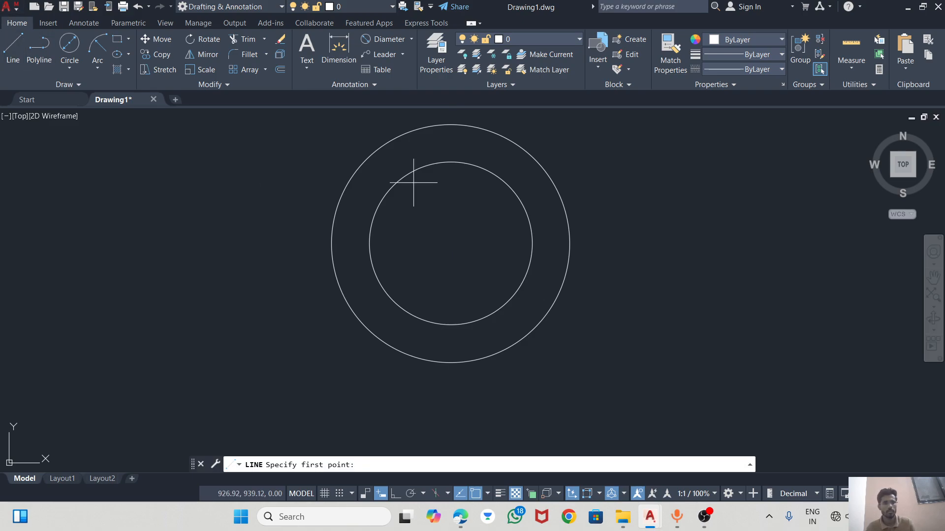
click(450, 243)
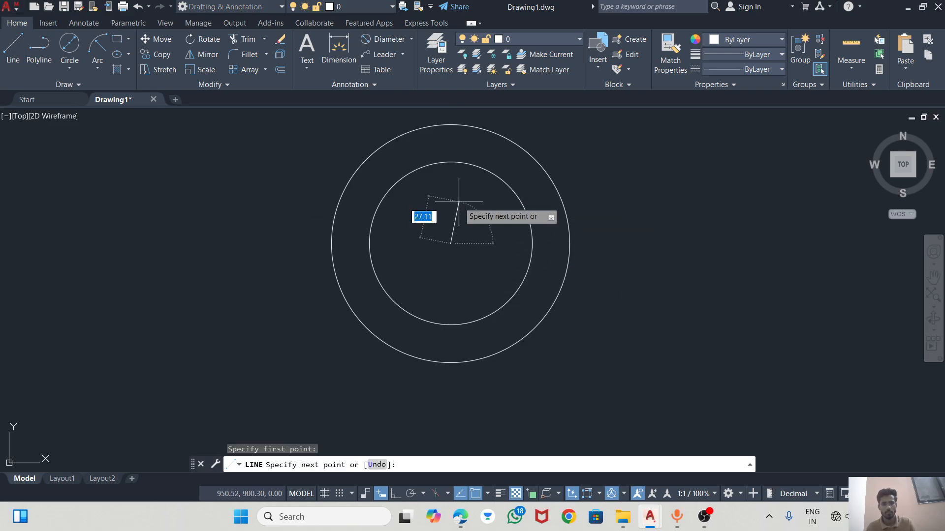
click(397, 493)
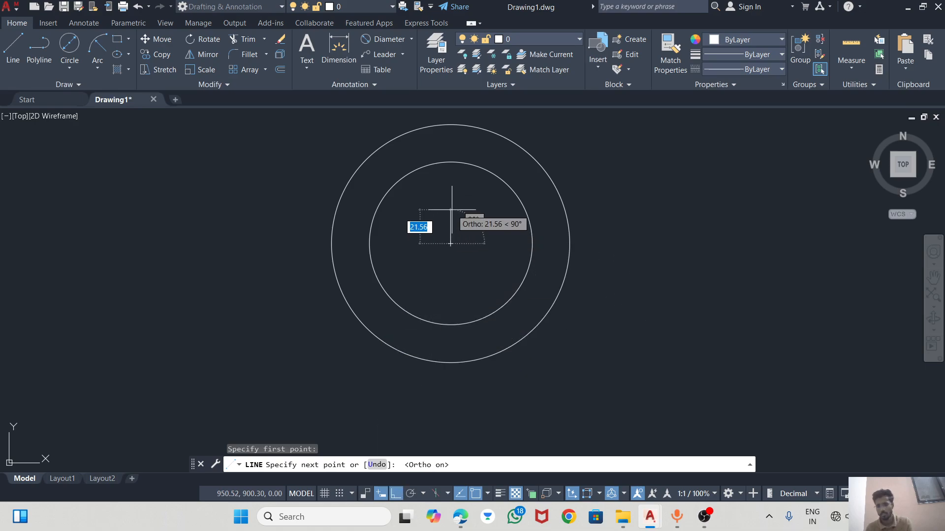
text(50.8)
key(Return)
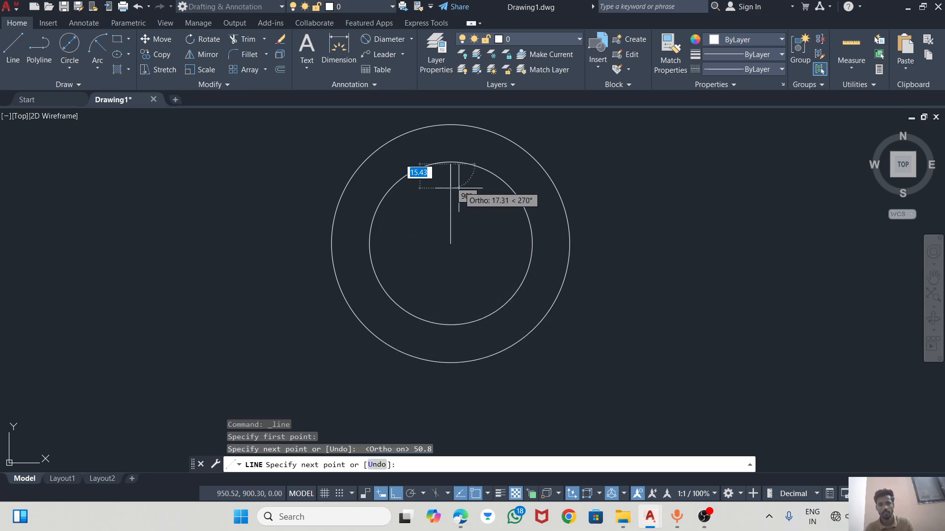
scroll(449, 192, up, 5)
Step: Check the notch width in the PDF and draw a 15.7 mm horizontal line in free space inside the inner circle
key(alt+Tab)
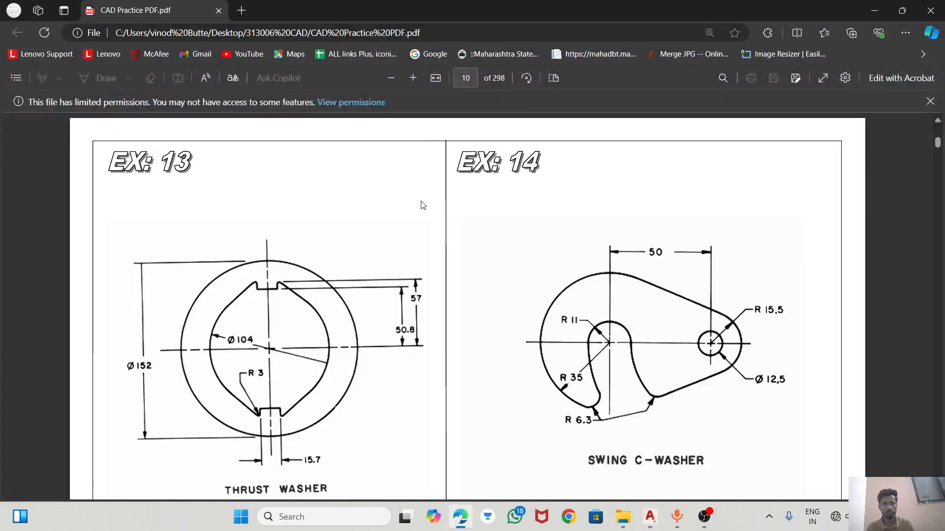
key(alt+Tab)
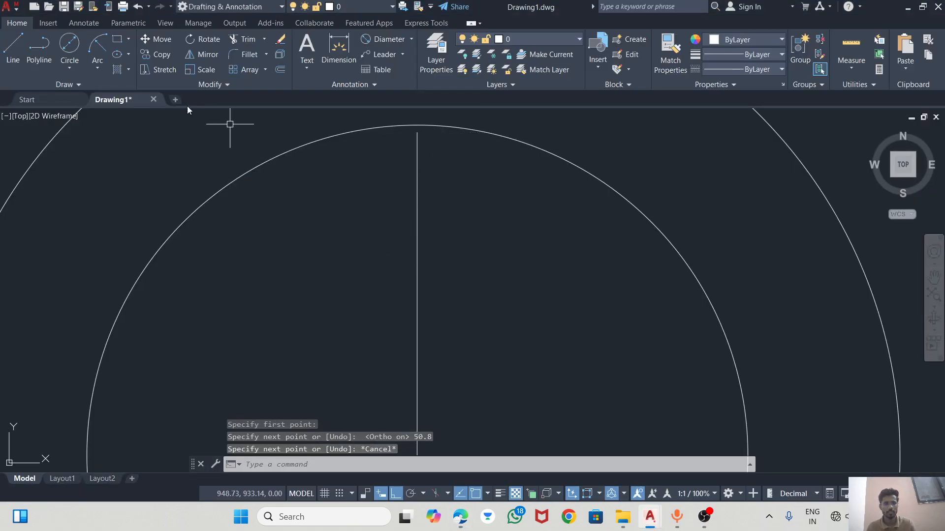
click(13, 49)
key(alt+Tab)
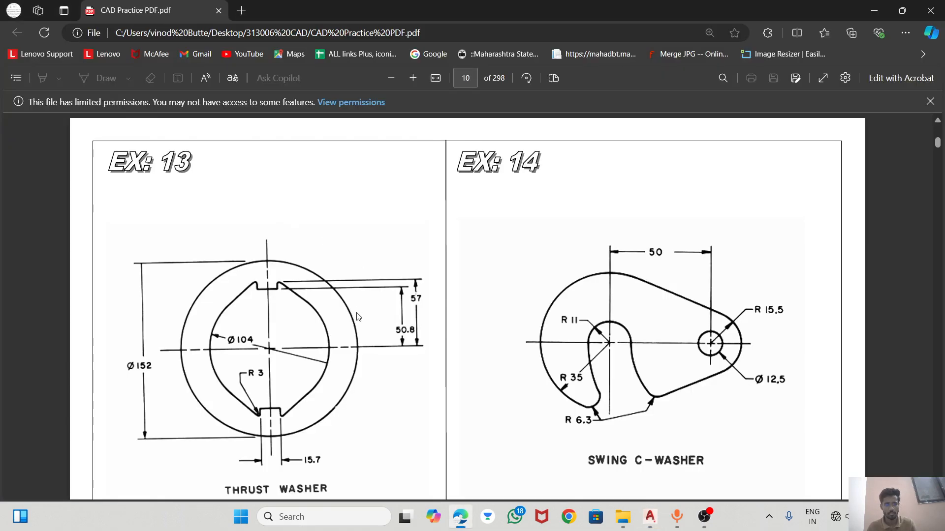
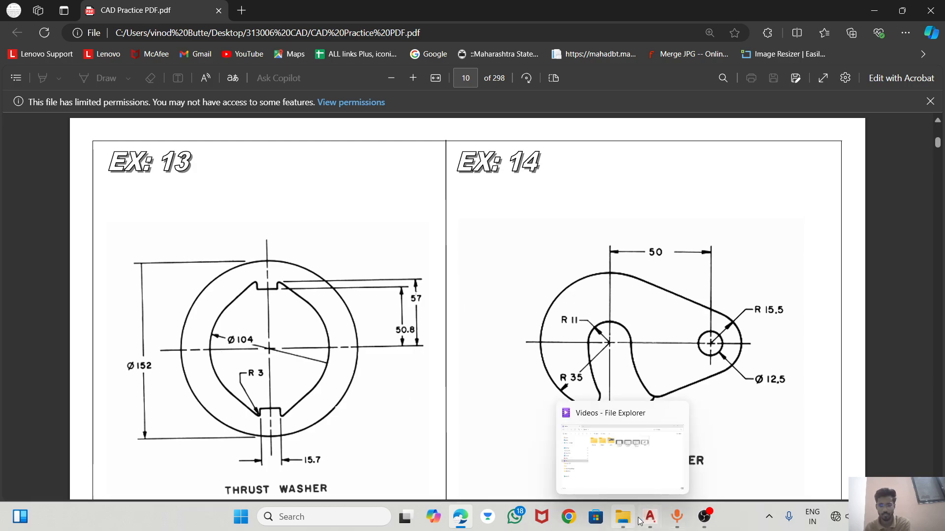
click(645, 517)
click(716, 455)
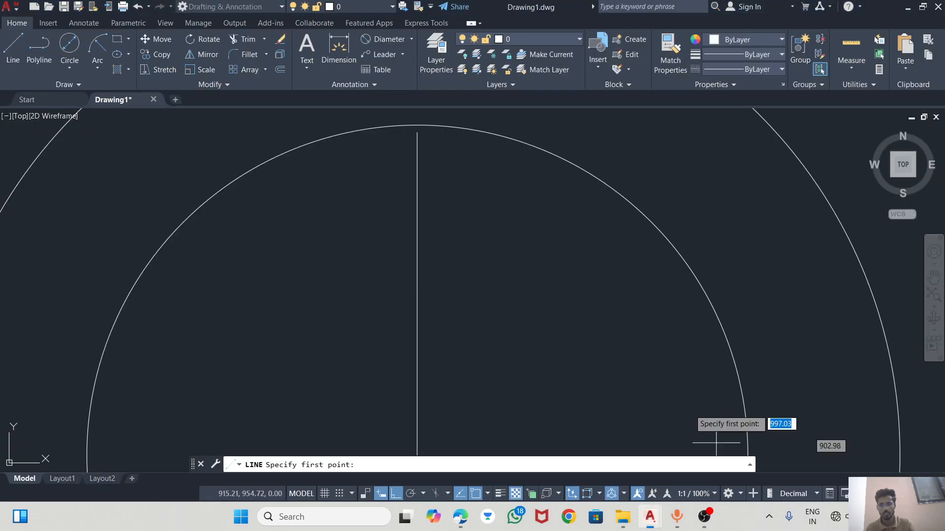
click(466, 244)
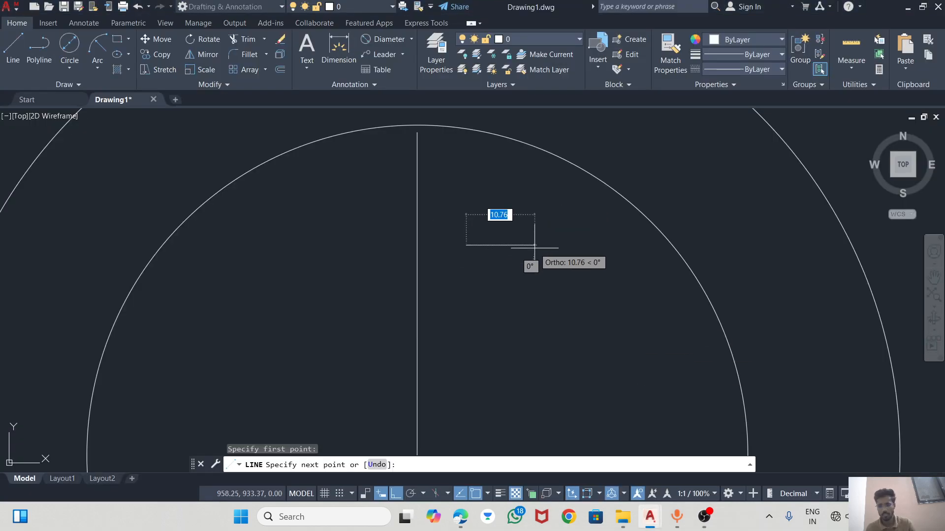
text(15.7)
key(Return)
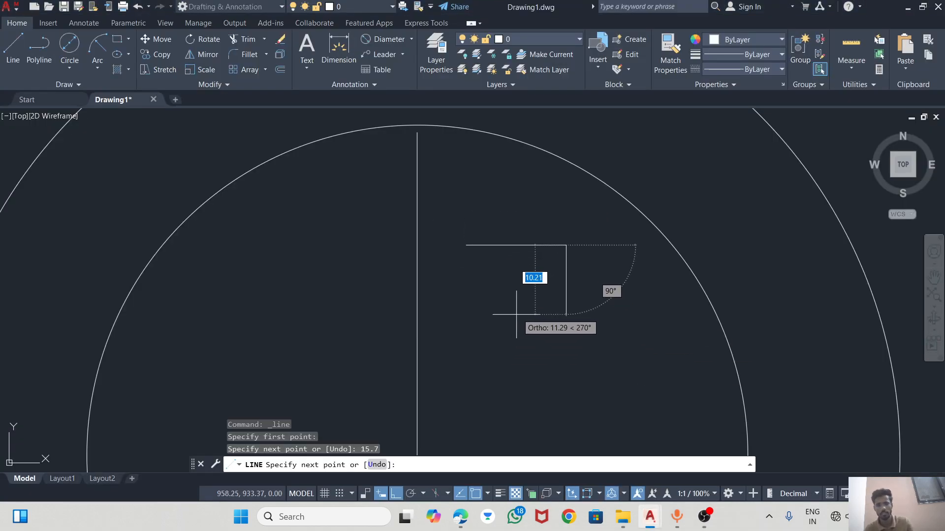
key(Escape)
Step: Move the 15.7 mm line by its midpoint, with ortho off, onto the upper end of the vertical line
click(519, 245)
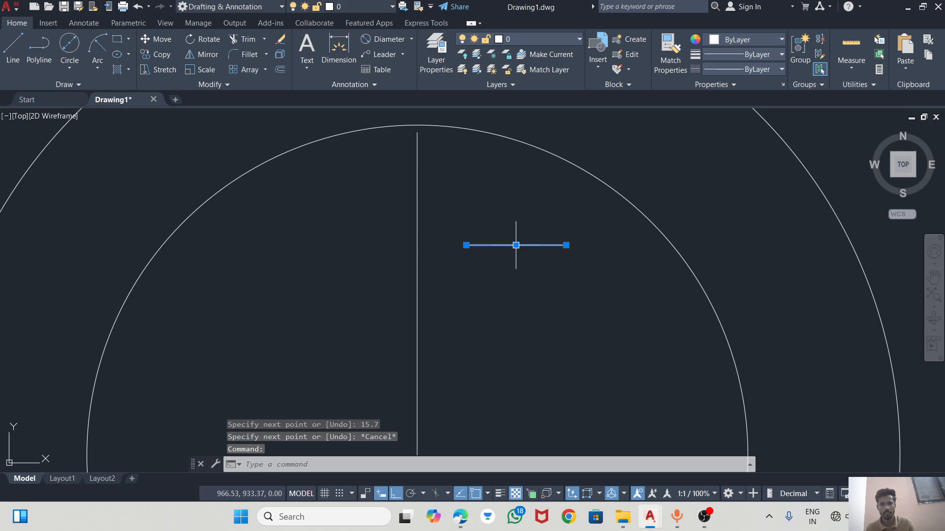
click(515, 245)
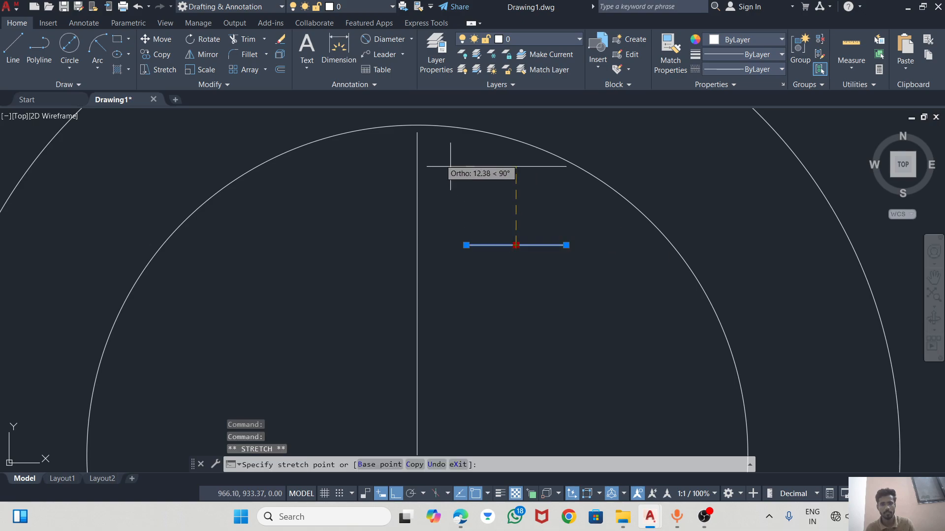
click(396, 493)
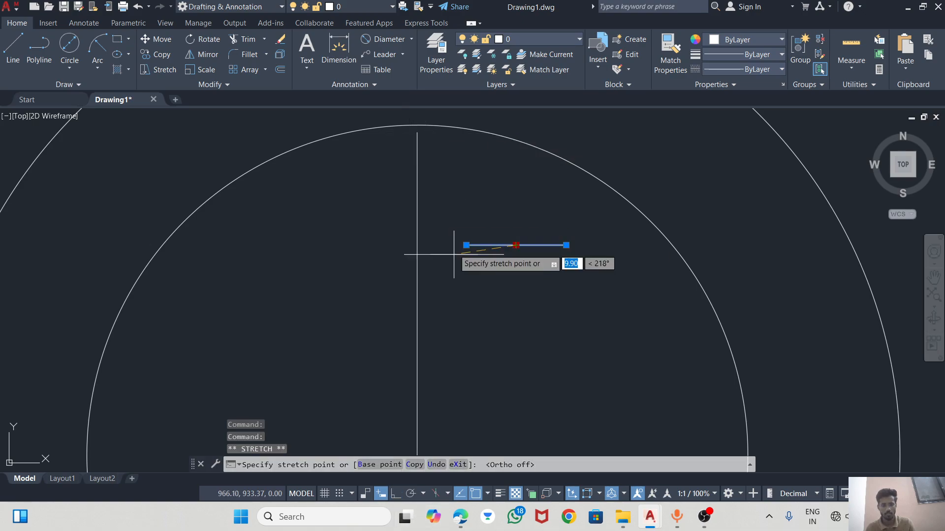
click(416, 136)
scroll(451, 118, up, 2)
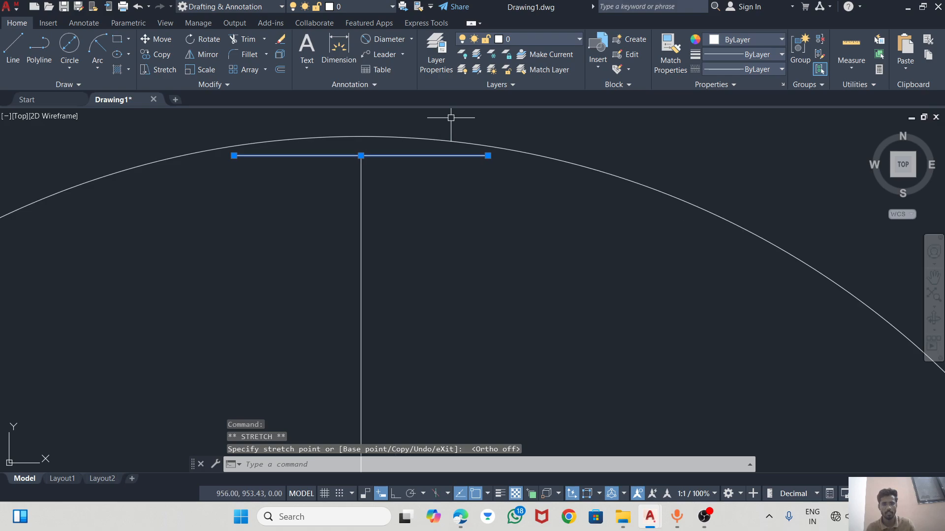
key(Escape)
Step: Check the thrust washer's notch height dimensions from the centre in the PDF and return to the drawing
key(alt+Tab)
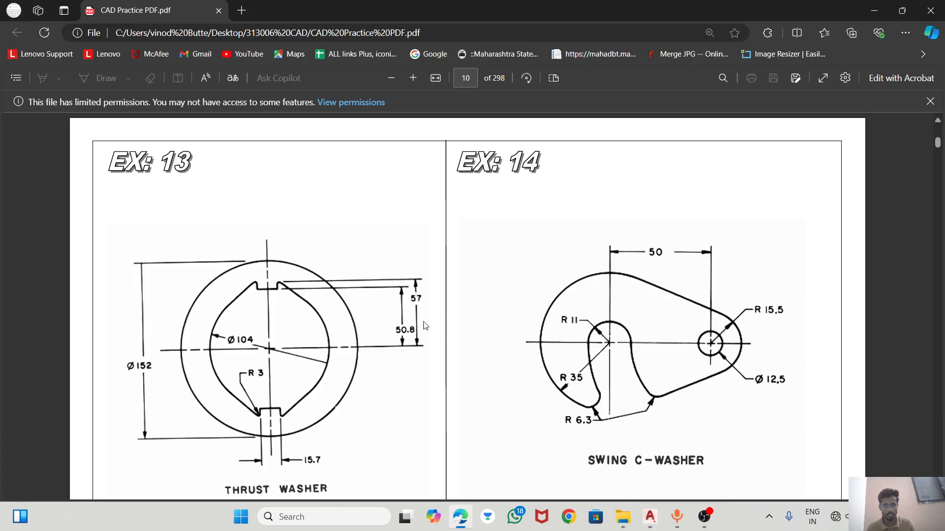
key(alt+Tab)
scroll(494, 311, down, 1)
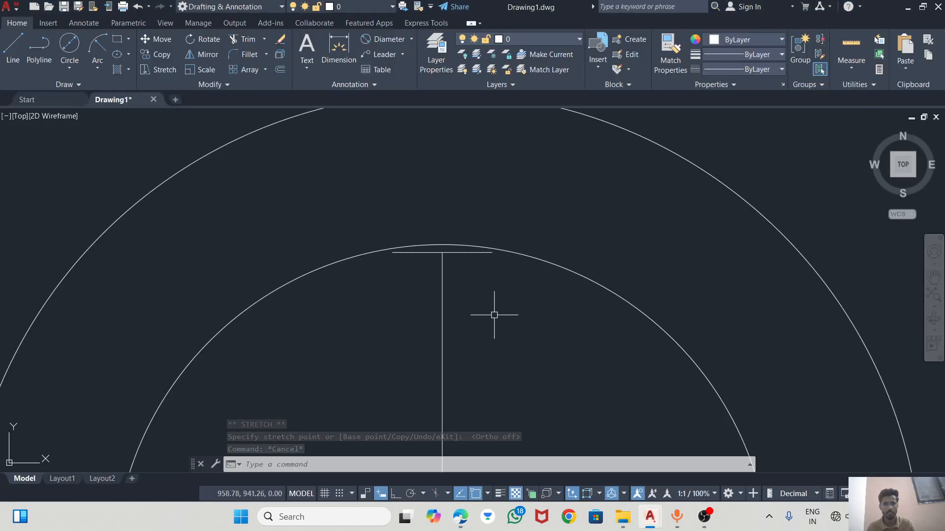
click(17, 49)
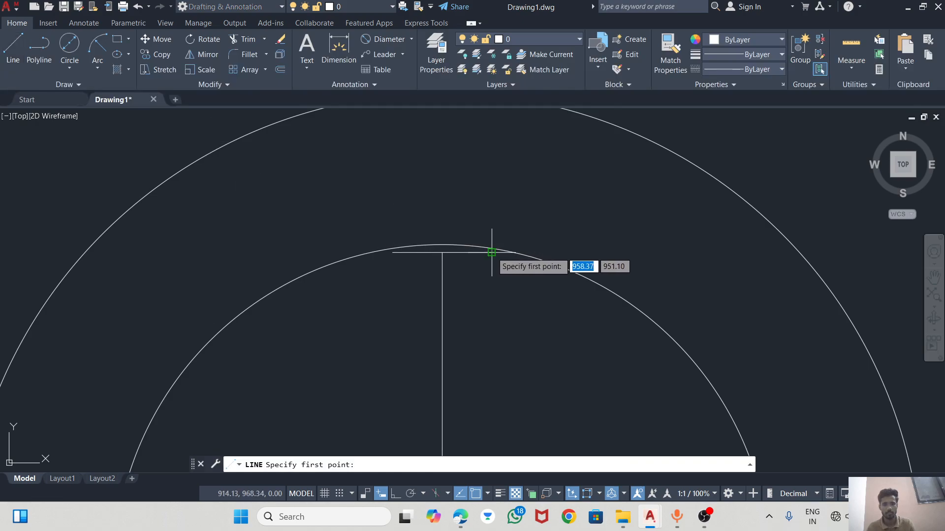
key(alt+Tab)
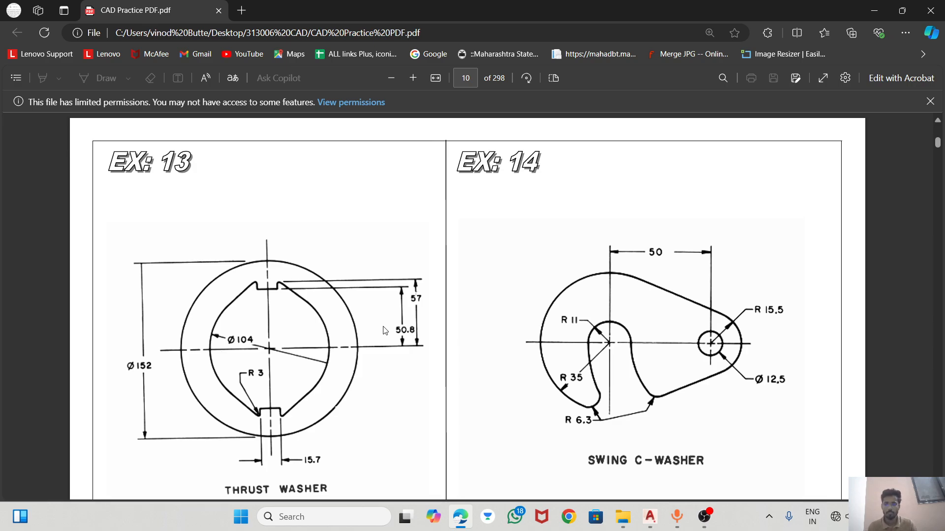
mouse_move(650, 517)
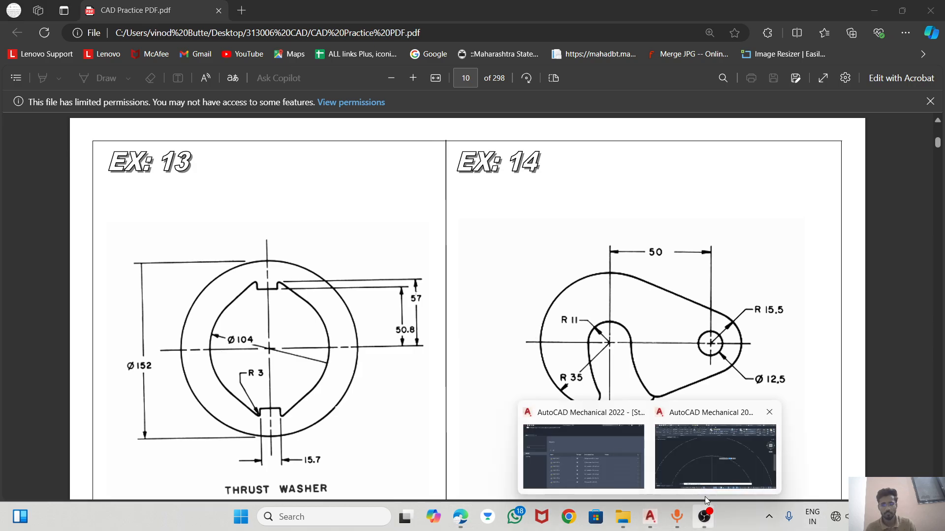
click(709, 465)
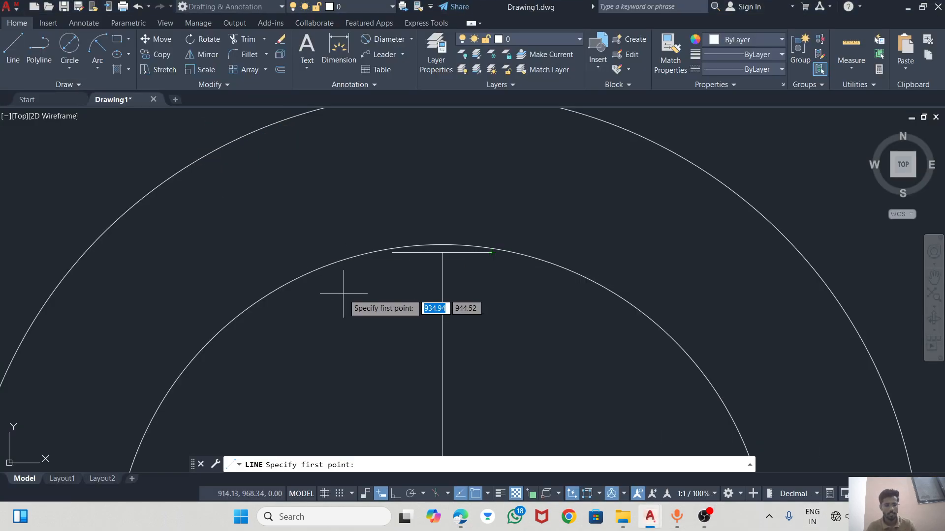
text(CA)
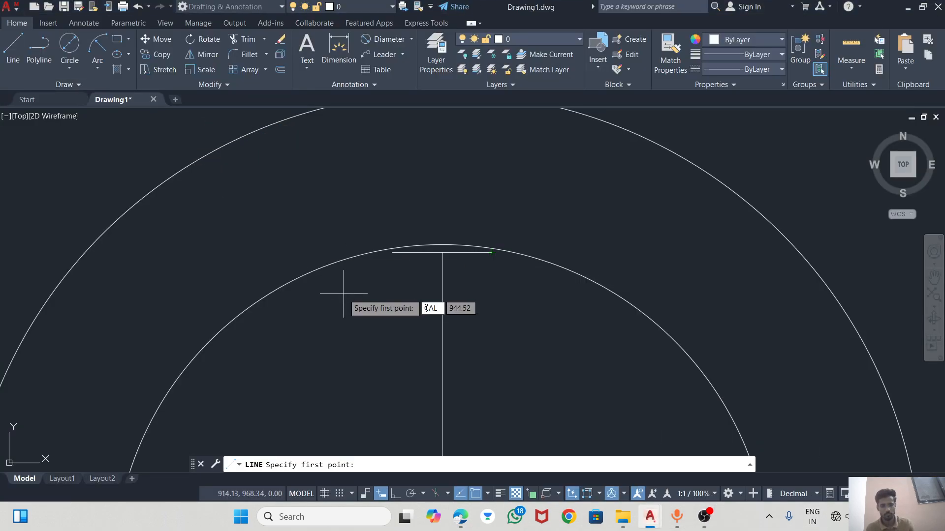
text(L)
key(Escape)
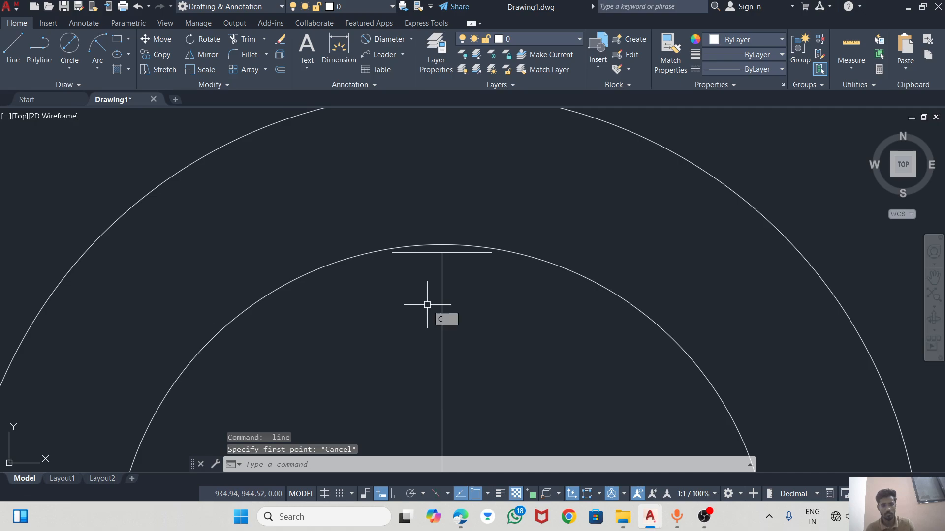
key(Escape)
key(Escape)
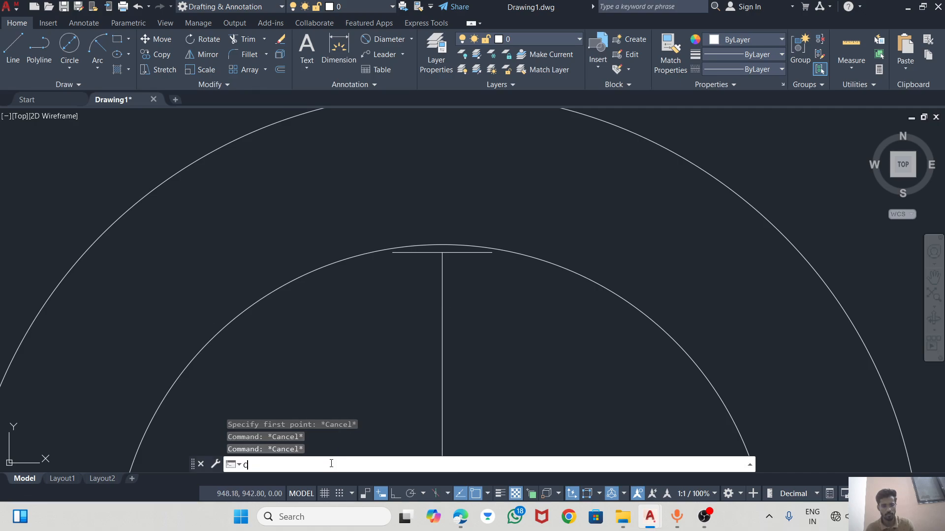
Step: Calculate the notch depth as 57-50.8 with the QuickCalc calculator, rechecking the PDF values, and close the calculator
text(CALCULATOR)
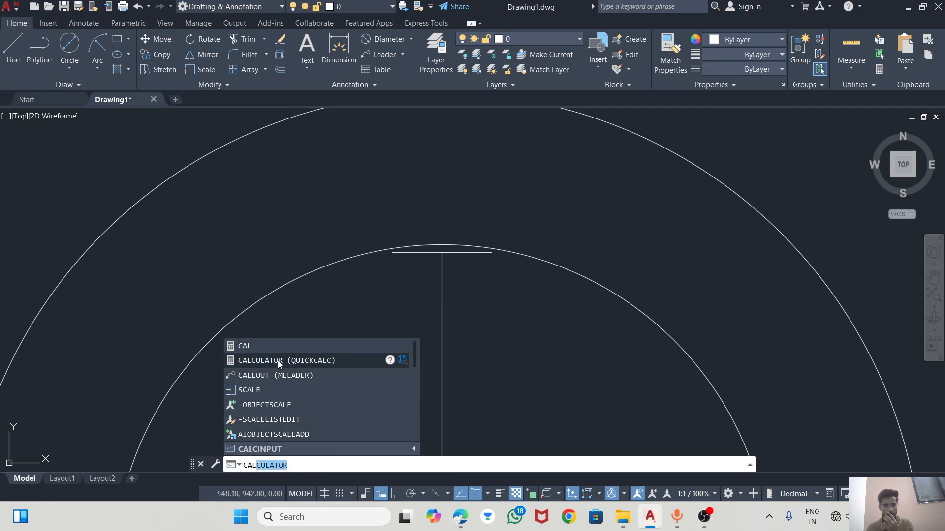
click(278, 362)
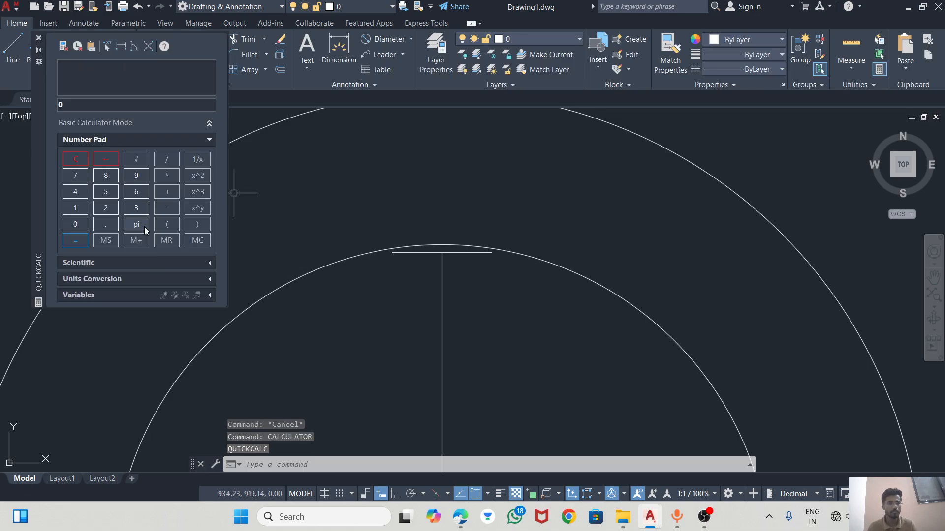
click(101, 192)
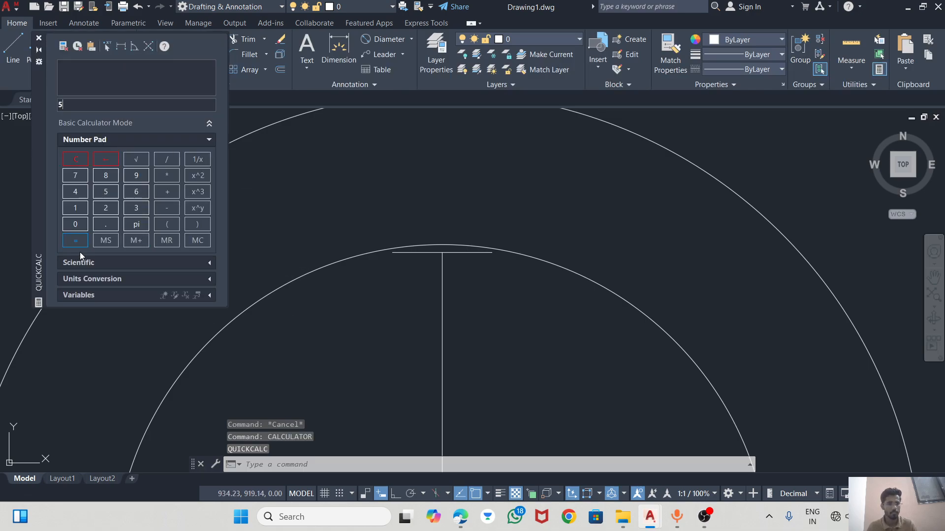
click(77, 225)
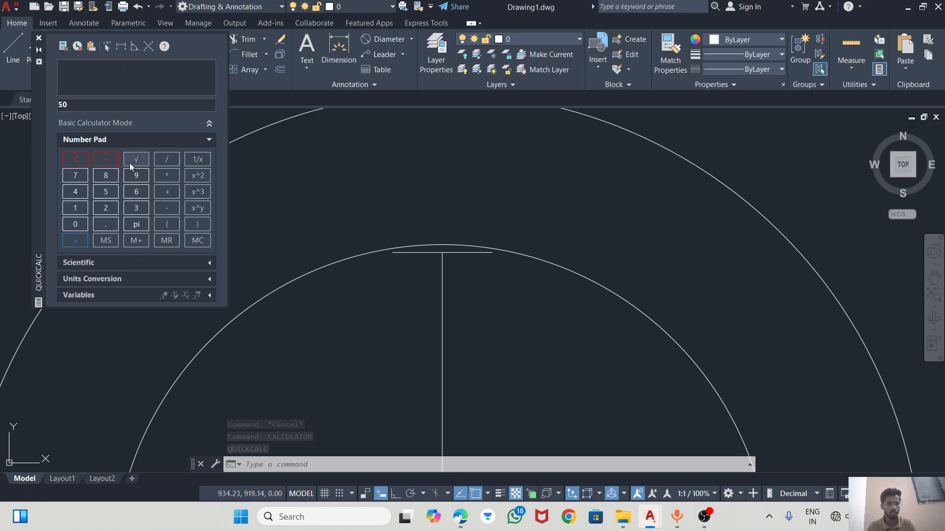
click(82, 161)
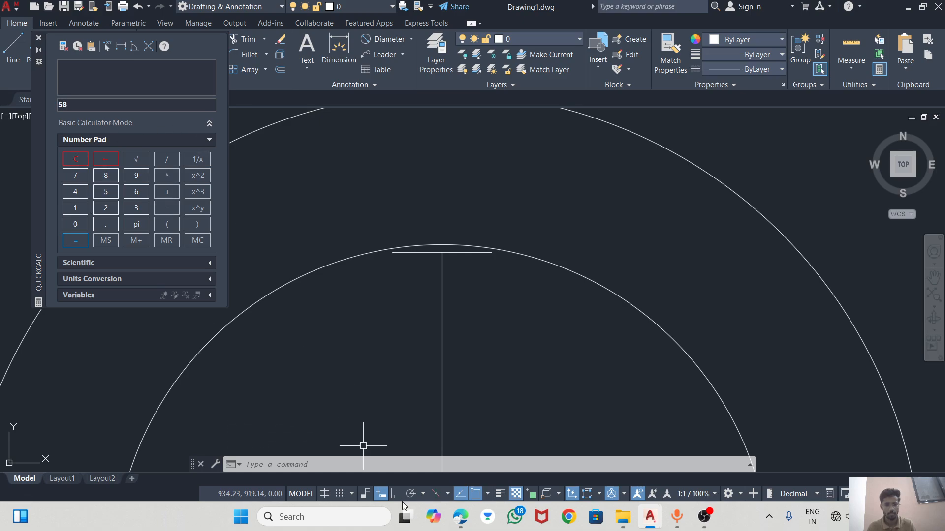
click(453, 522)
click(460, 517)
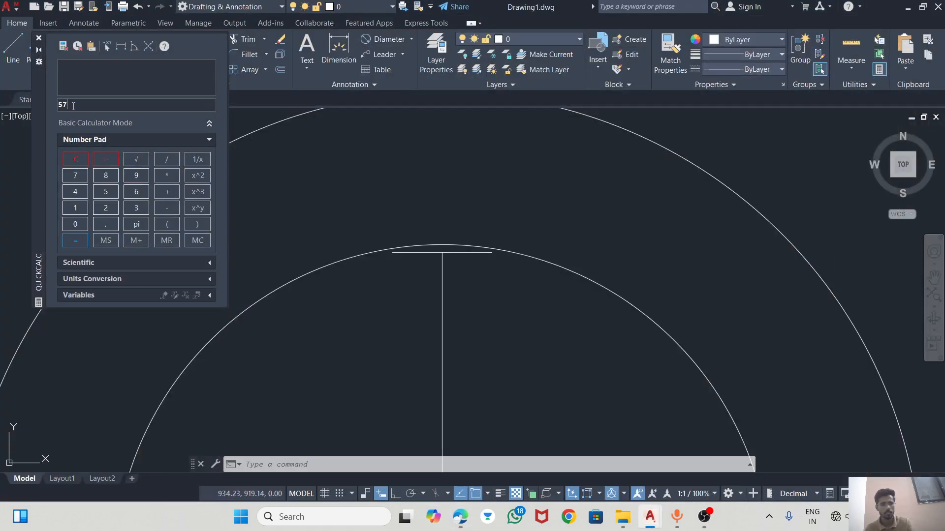
text(-)
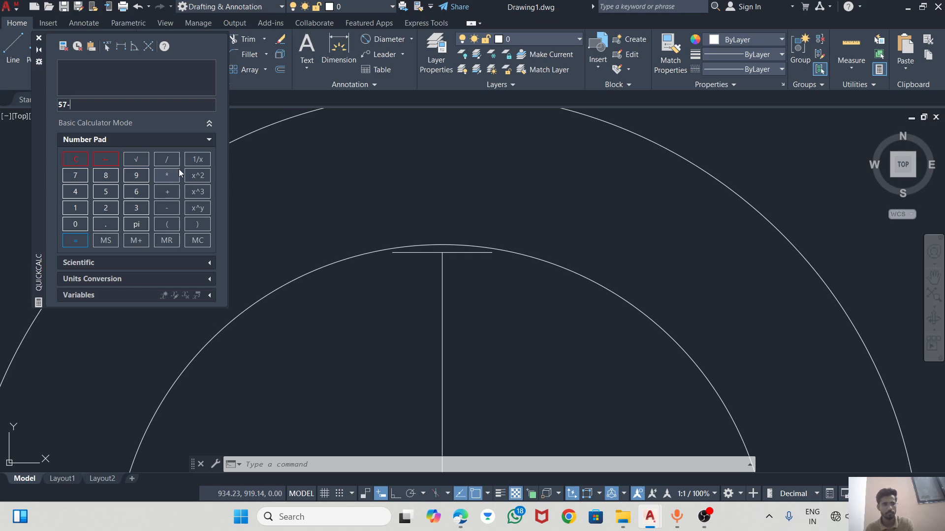
text(50.8)
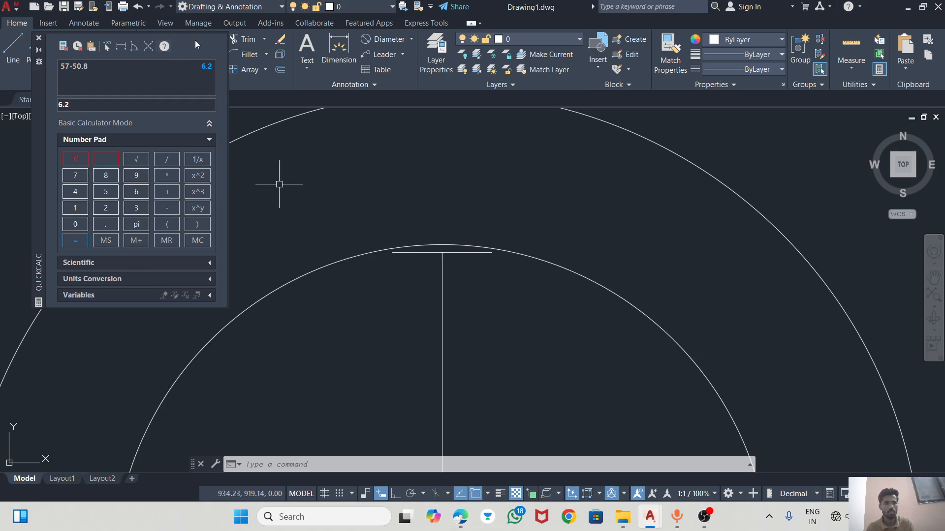
click(39, 38)
Step: Draw a 6.2 mm vertical line upward from the right end of the short horizontal notch line with ortho on
click(13, 49)
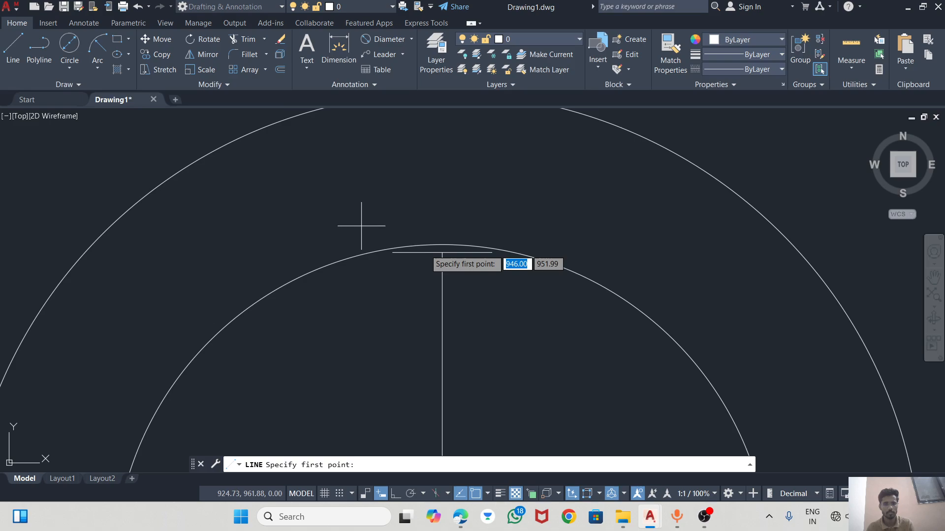
click(492, 252)
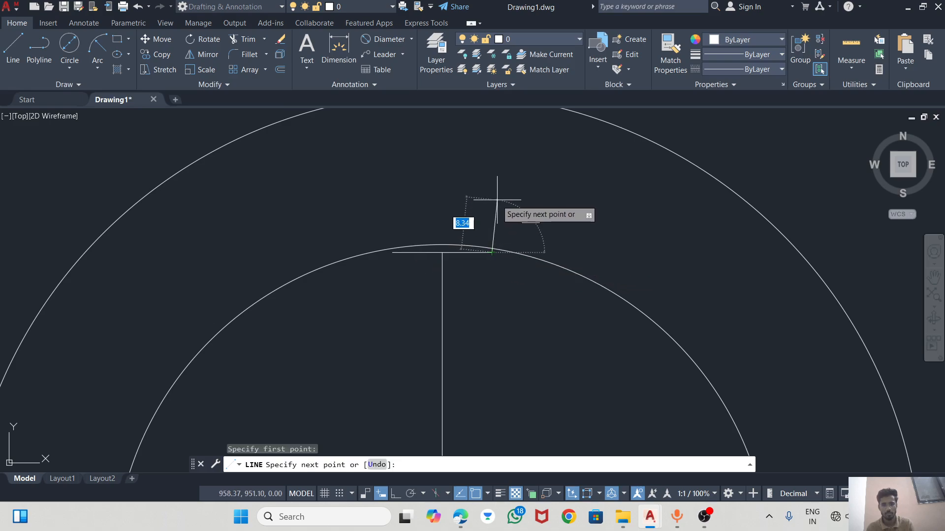
click(395, 494)
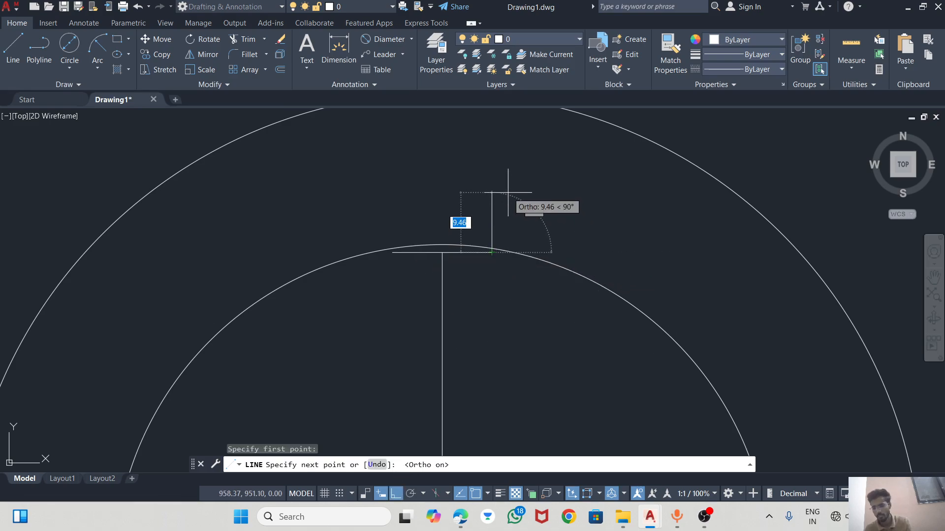
text(6.2)
key(Return)
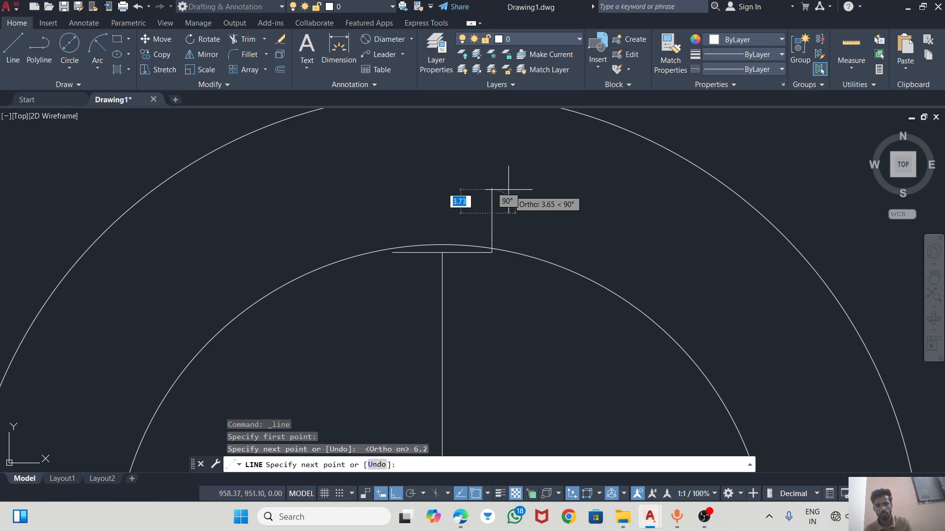
key(Escape)
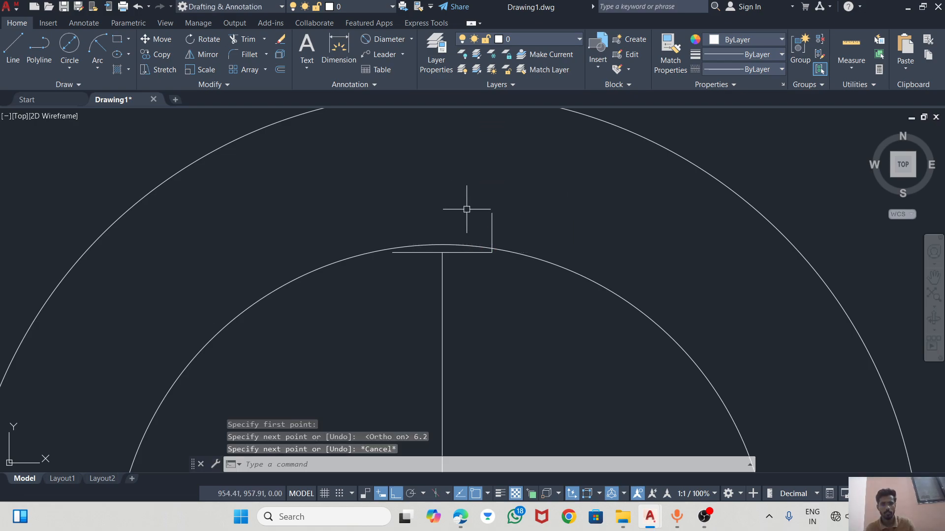
Step: Draw a matching 6.2 mm vertical line upward from the left end of the notch's horizontal line
click(2, 46)
click(392, 253)
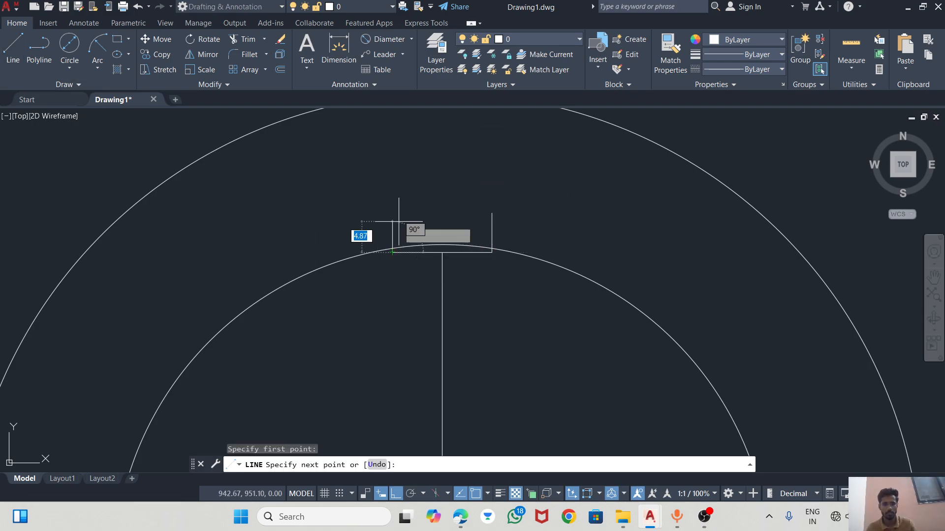
text(6.2)
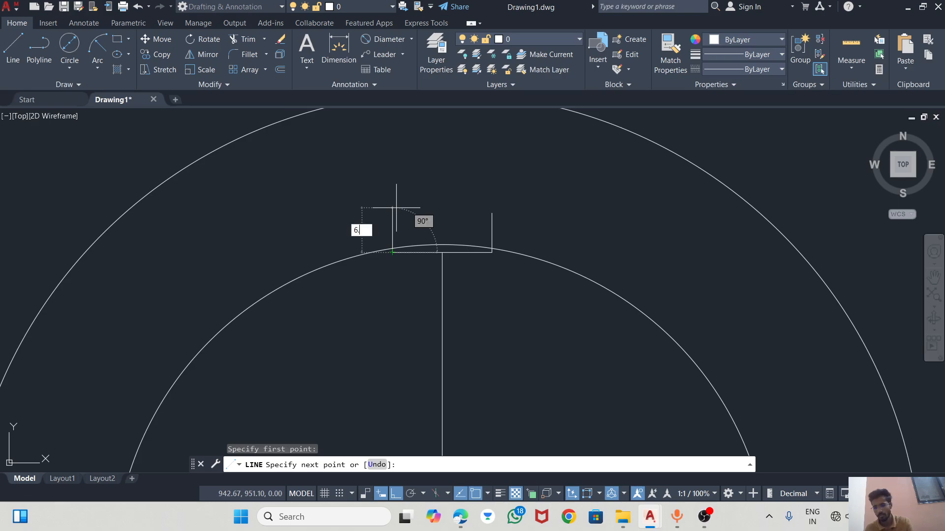
key(Return)
key(Escape)
scroll(423, 253, up, 4)
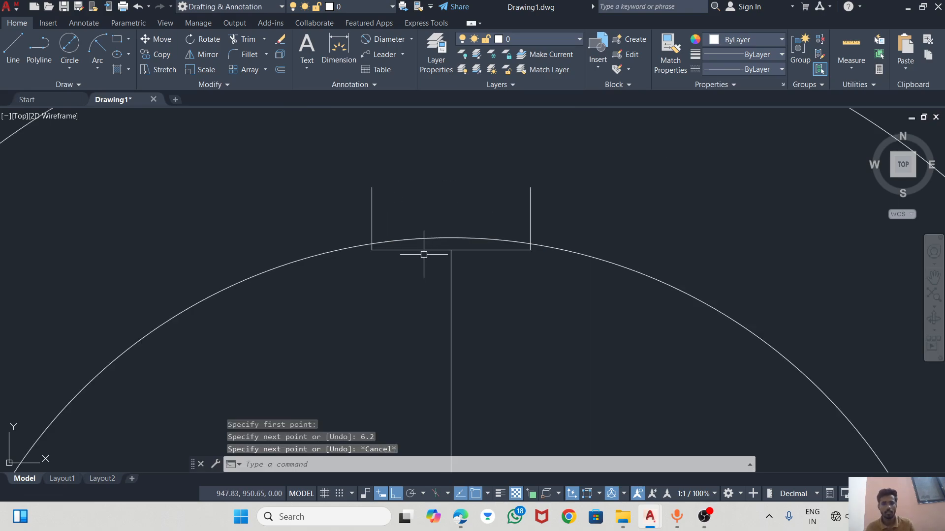
Step: Delete the vertical construction line between the circles' centre and the notch
scroll(443, 246, down, 4)
click(445, 276)
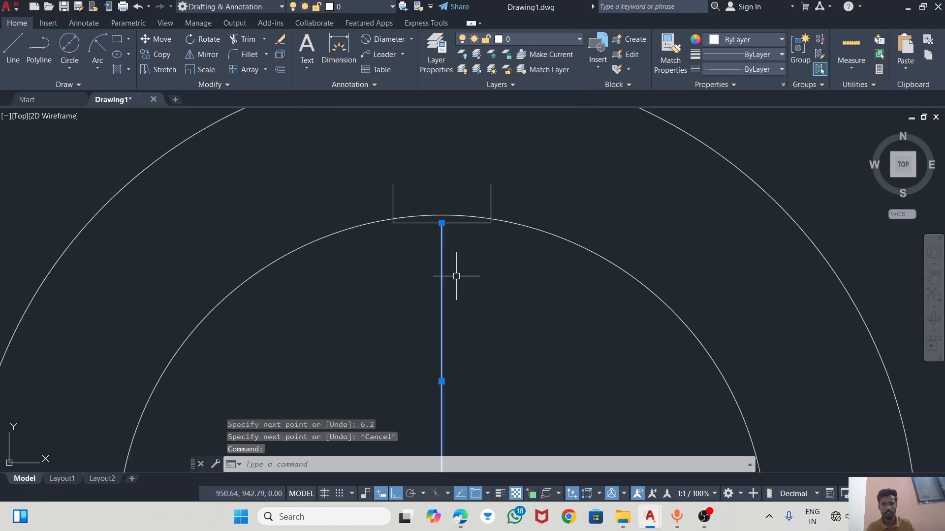
key(Delete)
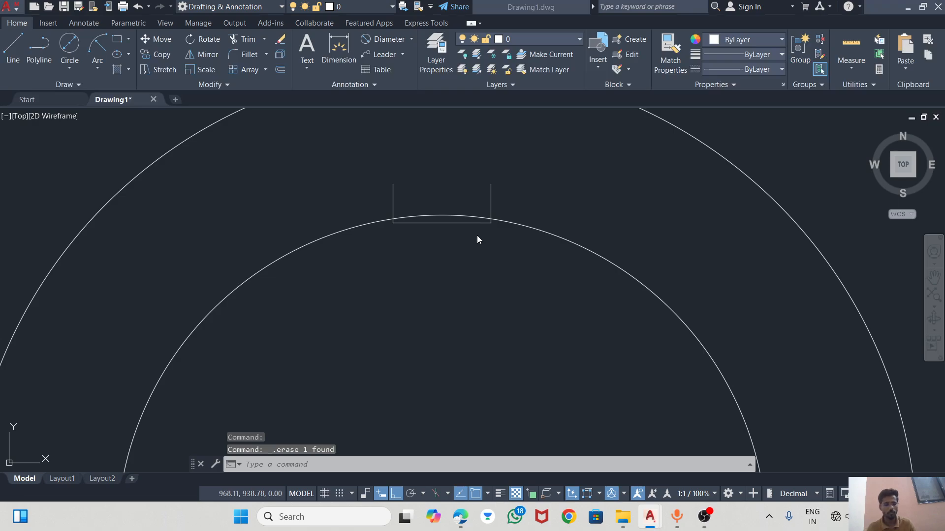
Step: Check EX: 13 in the PDF and, with ortho off, draw a line from the notch's upper left corner tangent to the inner circle
key(alt+Tab)
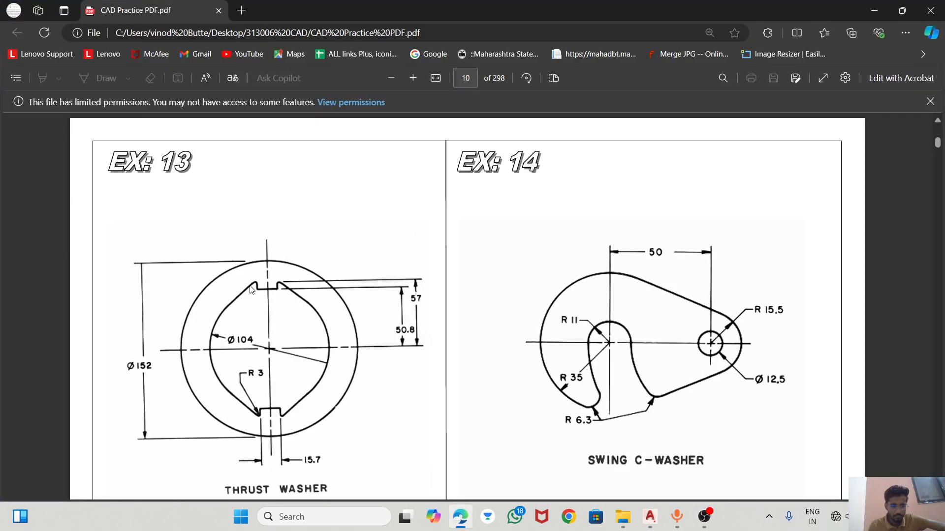
scroll(251, 292, up, 3)
scroll(241, 368, down, 1)
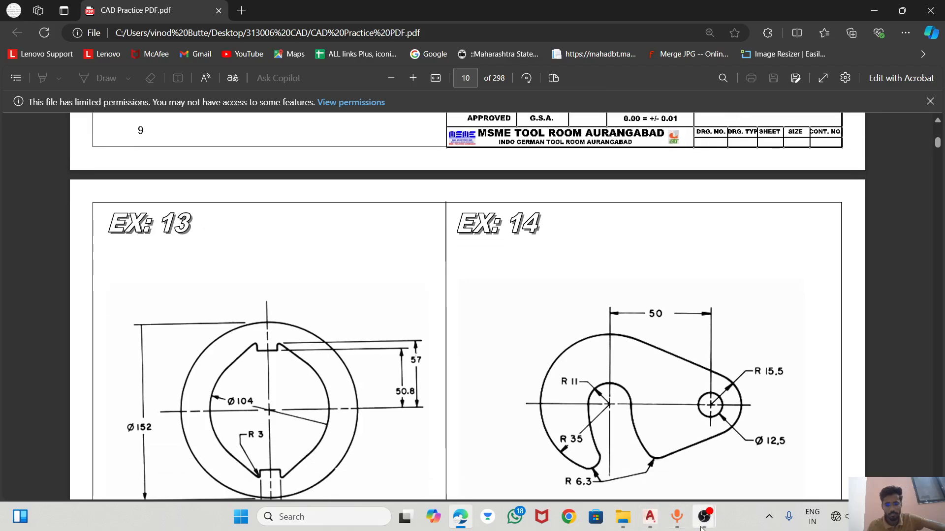
click(651, 518)
click(706, 472)
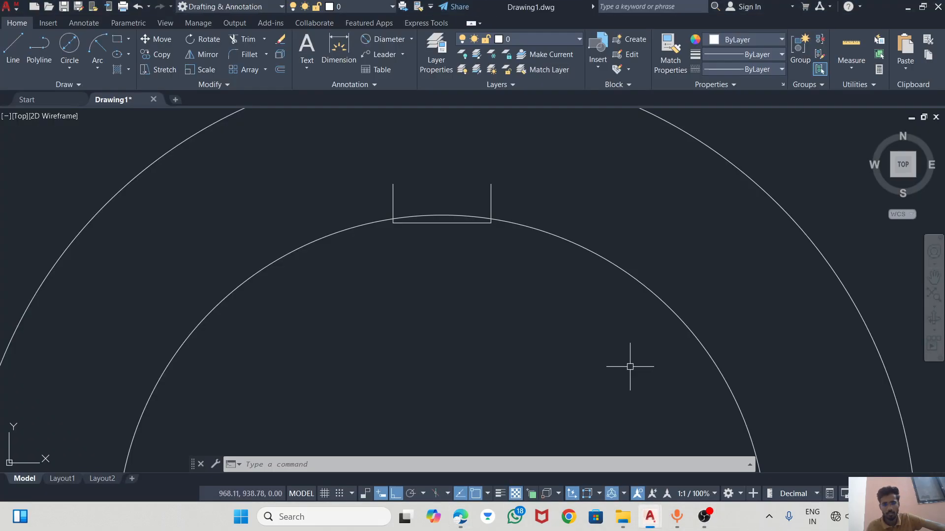
text(l)
key(Return)
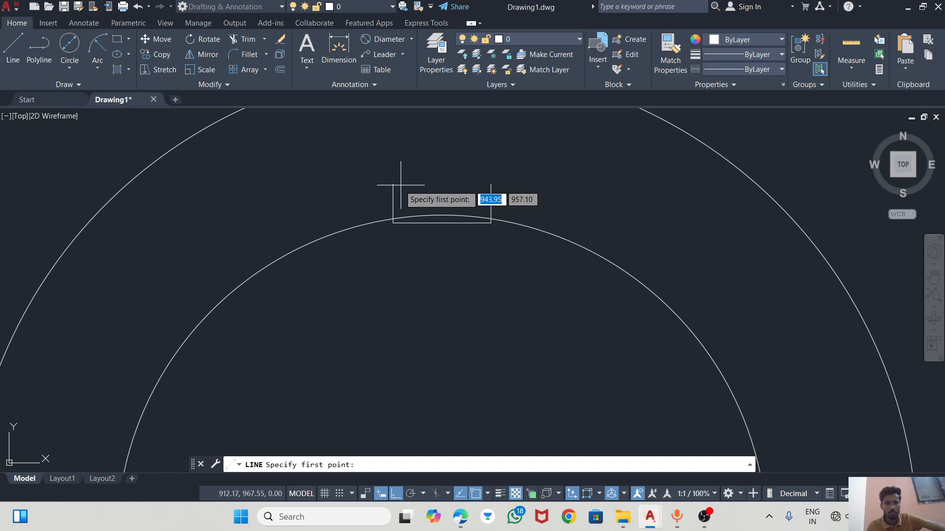
click(392, 185)
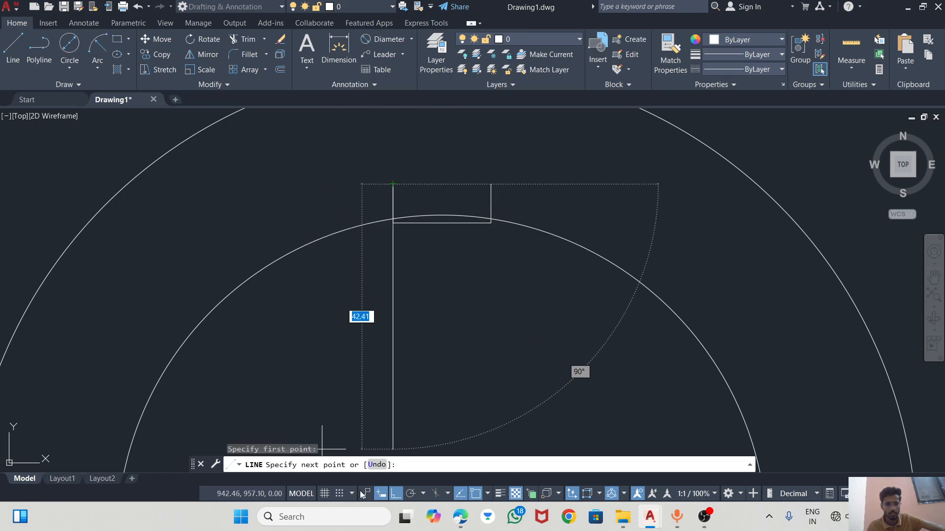
click(398, 494)
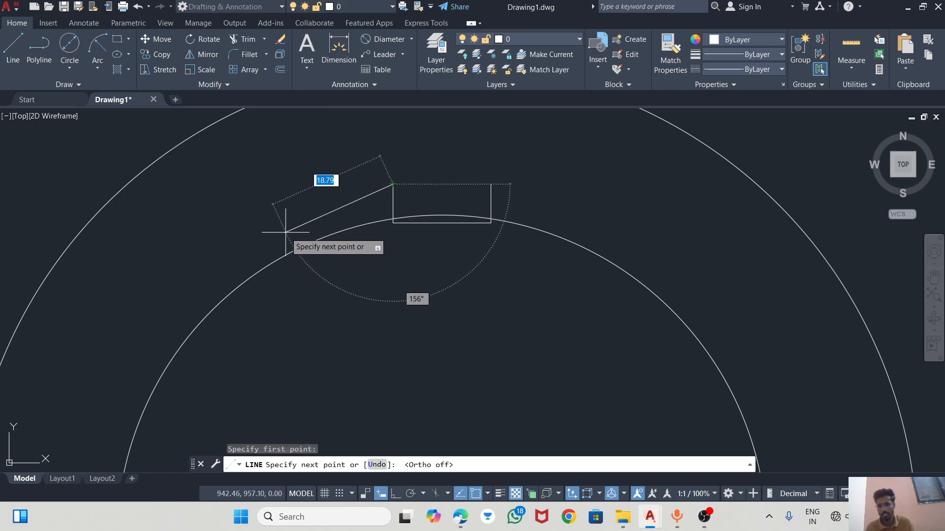
text(TAN)
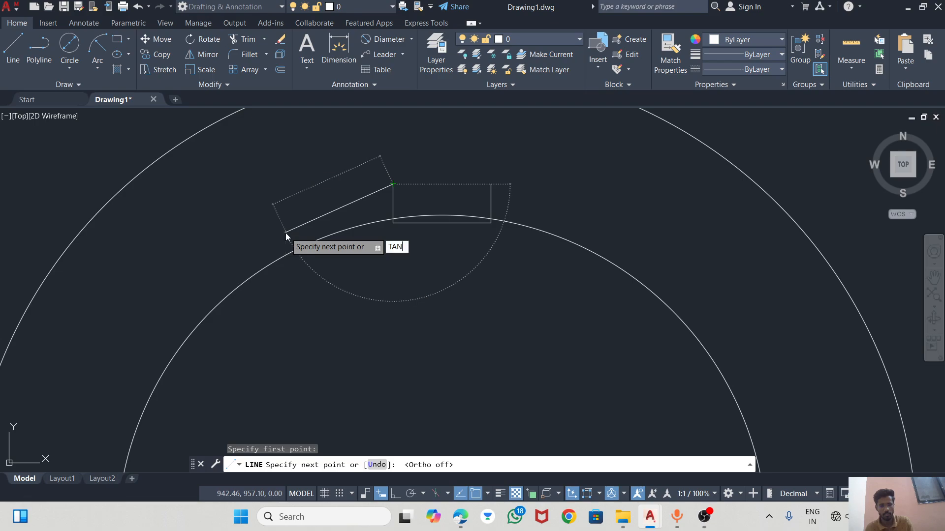
key(Return)
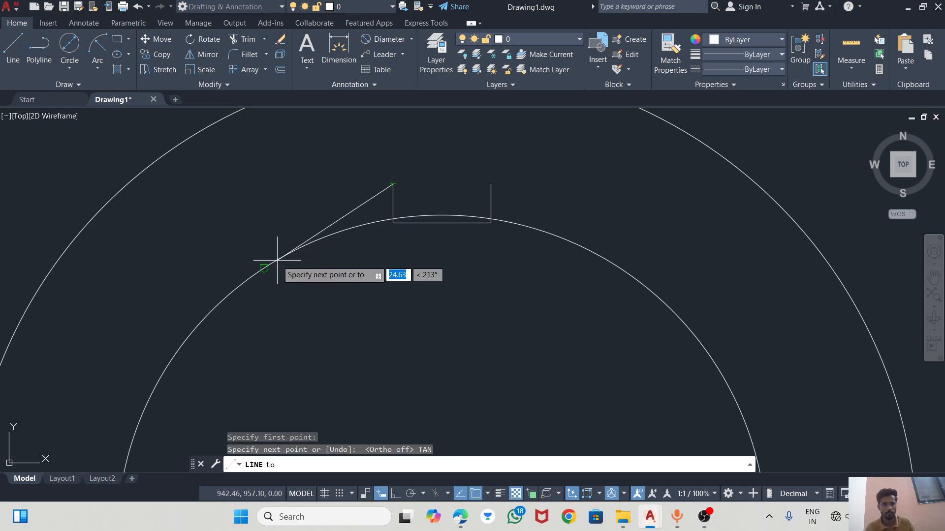
click(272, 261)
key(Escape)
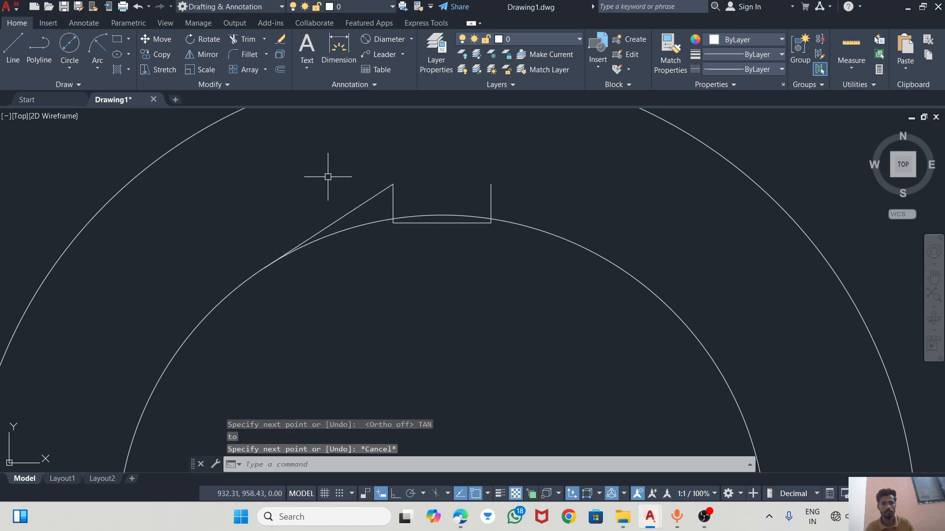
Step: Draw a line from the notch's upper right corner tangent to the inner circle
click(12, 47)
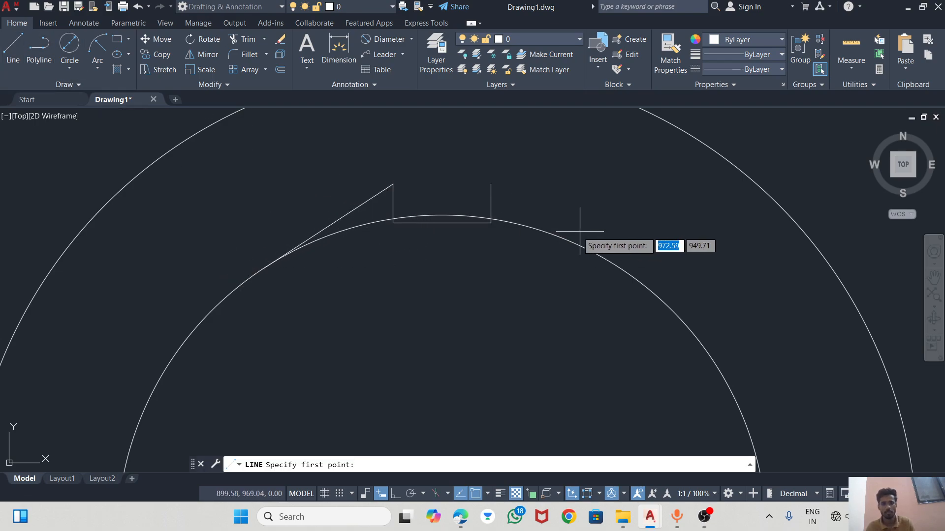
click(491, 184)
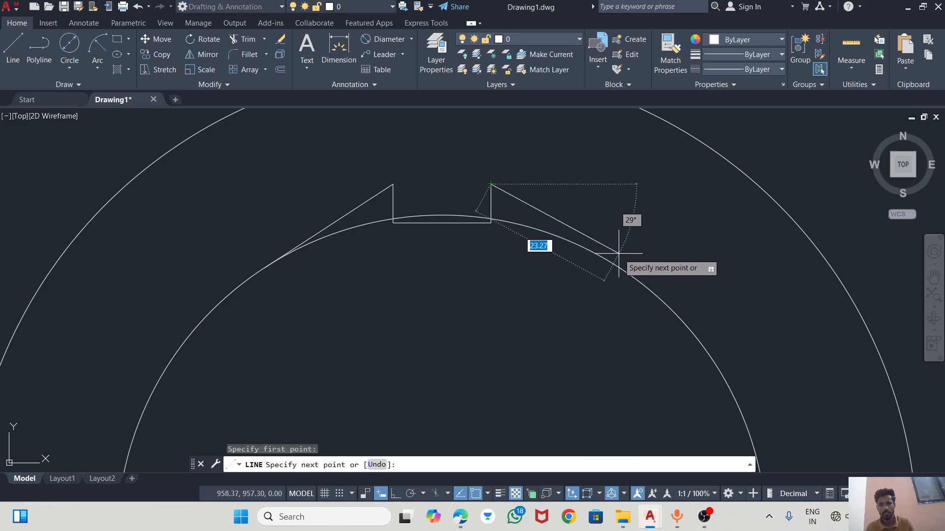
text(TAN)
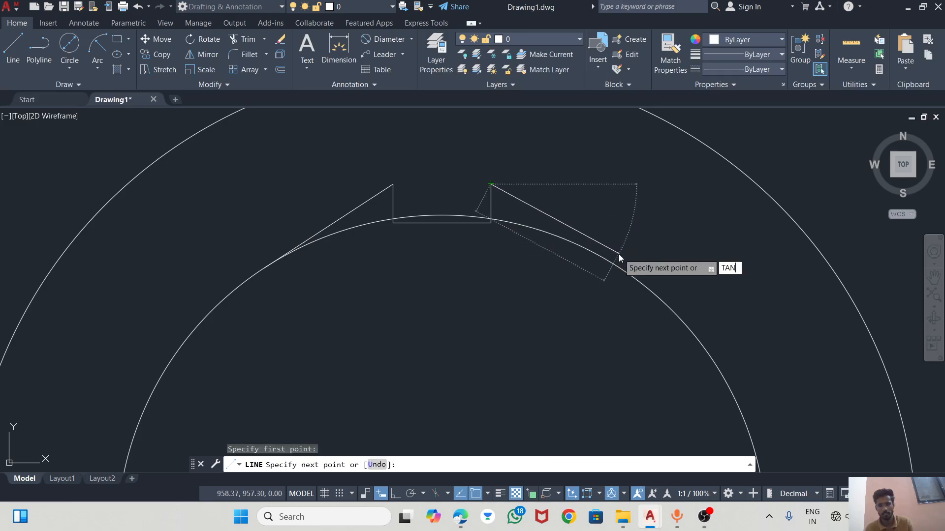
key(Return)
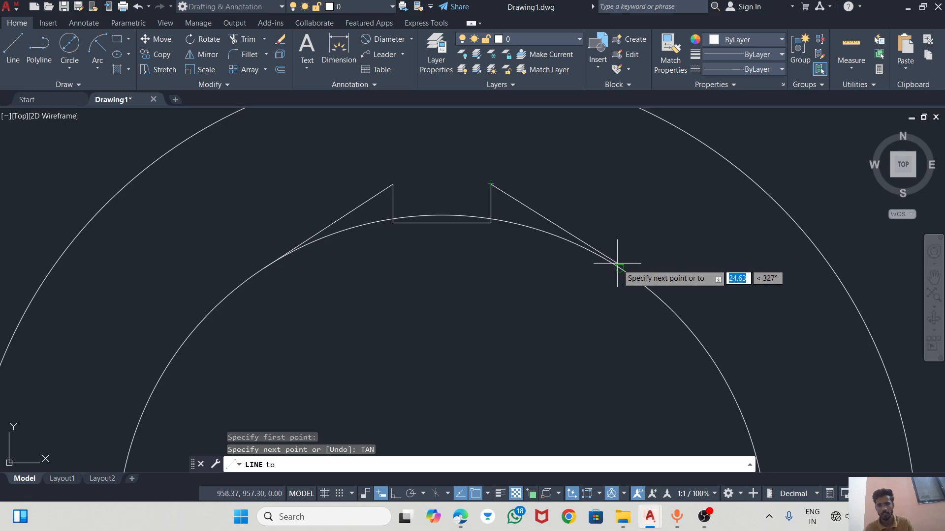
click(621, 269)
key(Escape)
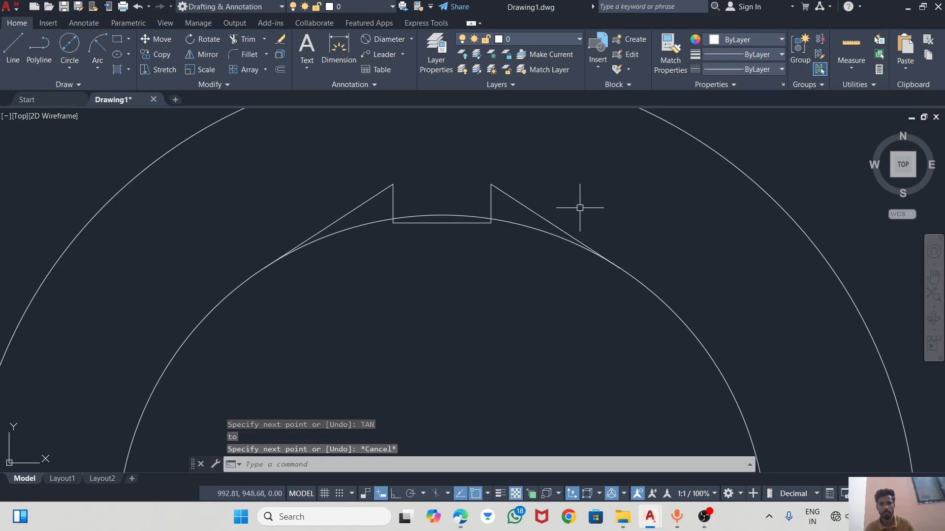
Step: Trim away the inner circle's arc between the two tangent lines, across the notch and on both sides of it
click(244, 39)
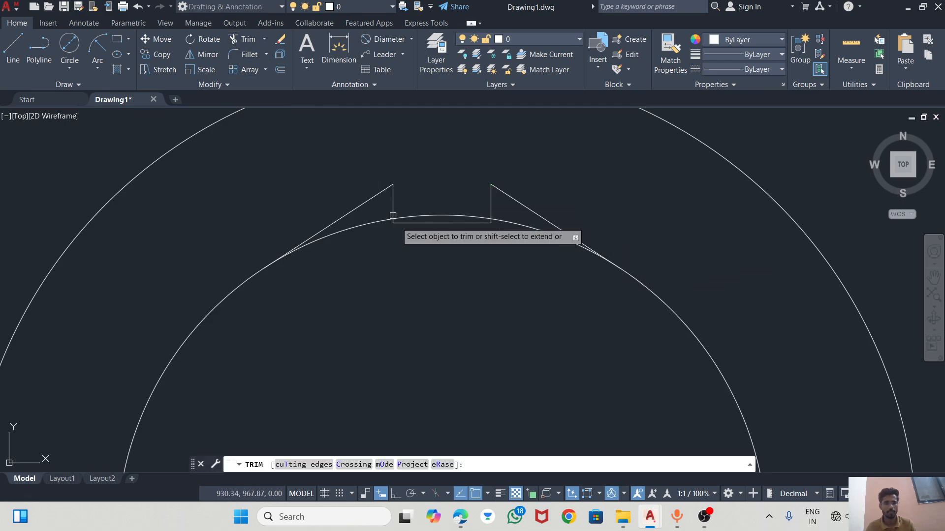
click(443, 215)
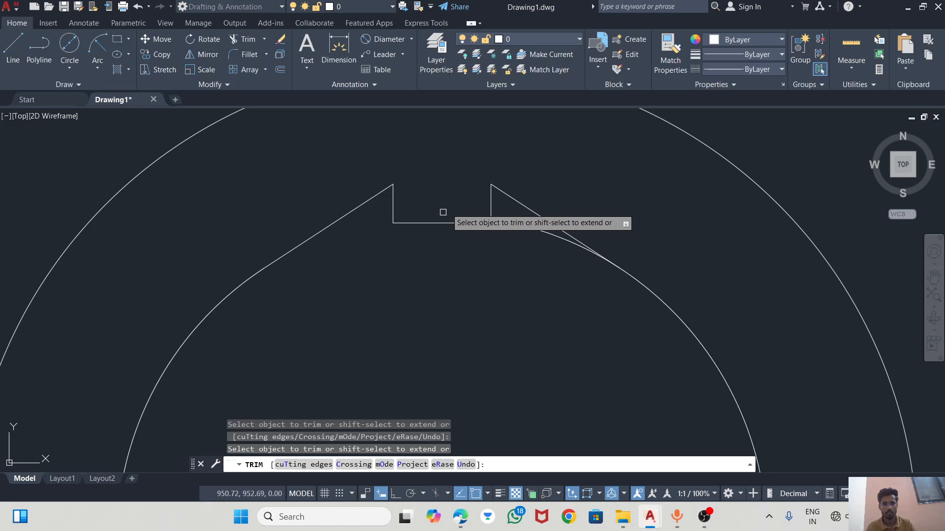
click(514, 222)
key(Escape)
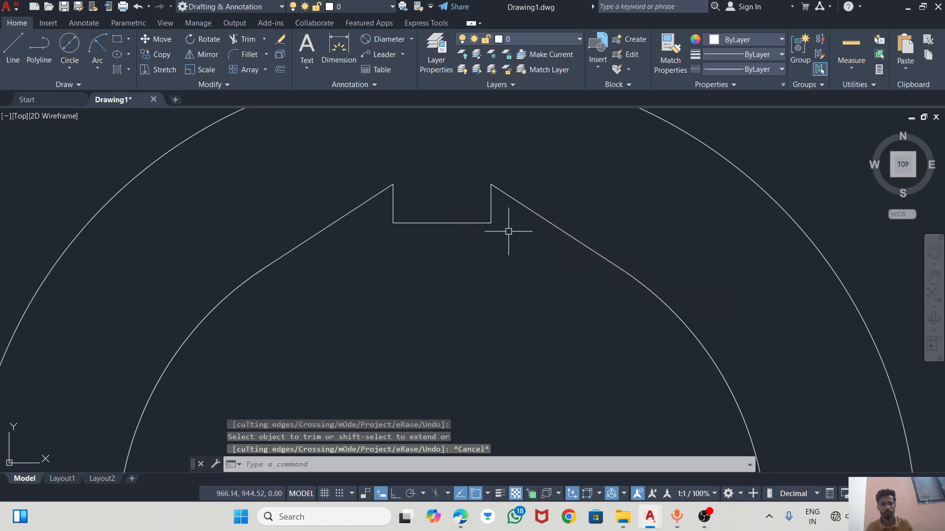
scroll(514, 224, down, 4)
Step: Recheck EX: 13 in the PDF, try a fillet on the notch's upper left corner with the current radius, and undo it
key(alt+Tab)
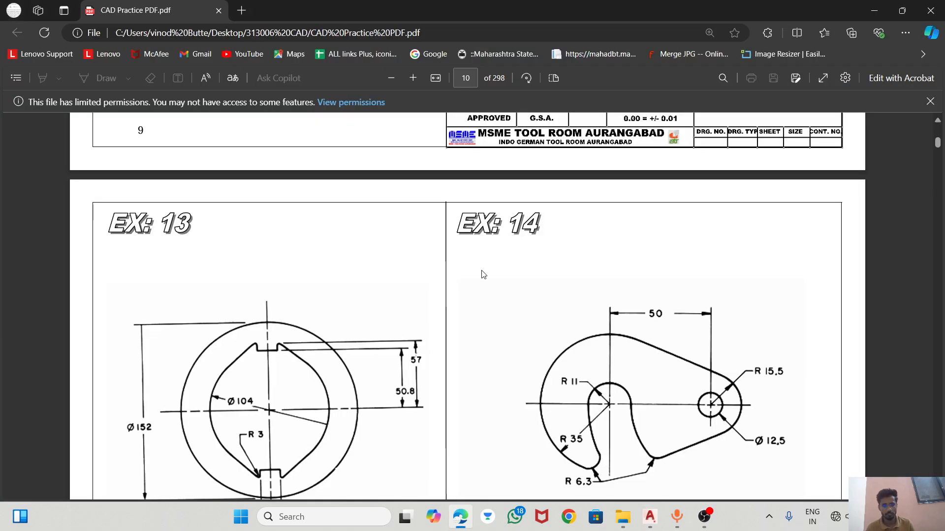
scroll(259, 433, down, 2)
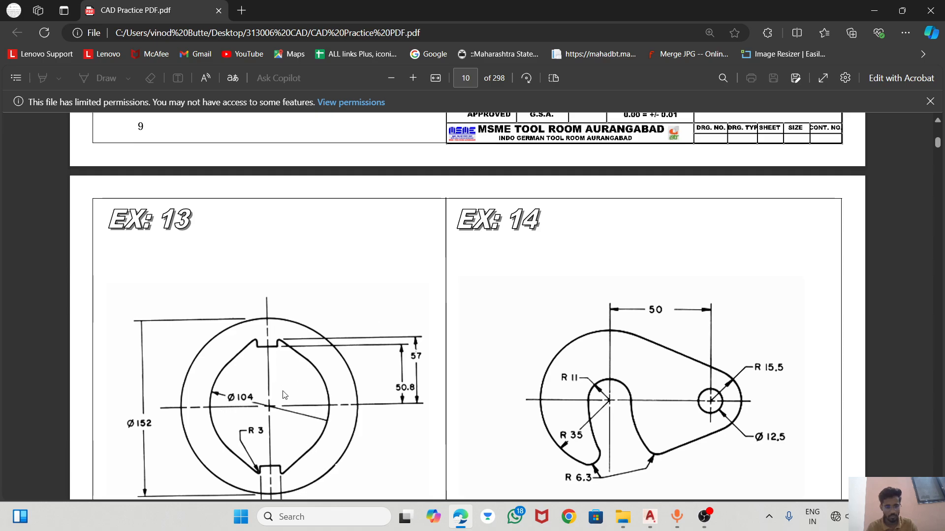
key(alt+Tab)
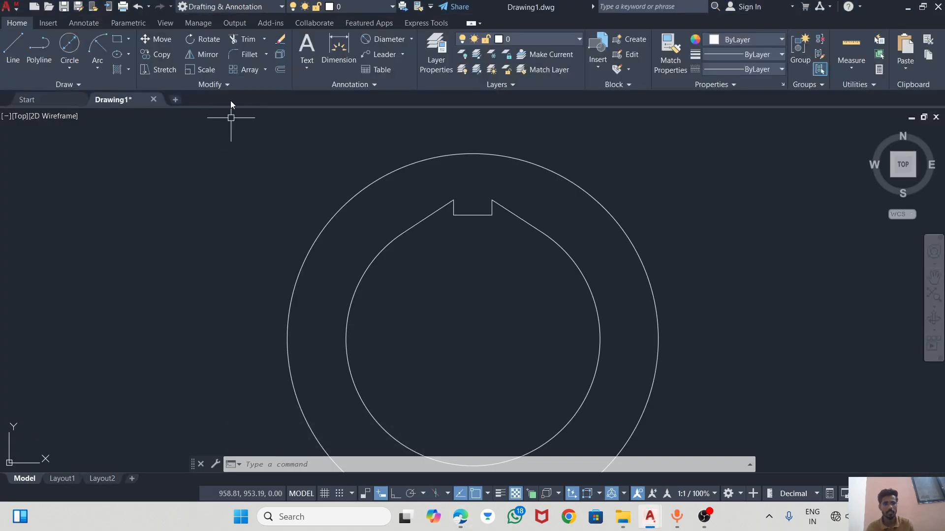
click(240, 54)
scroll(460, 212, up, 4)
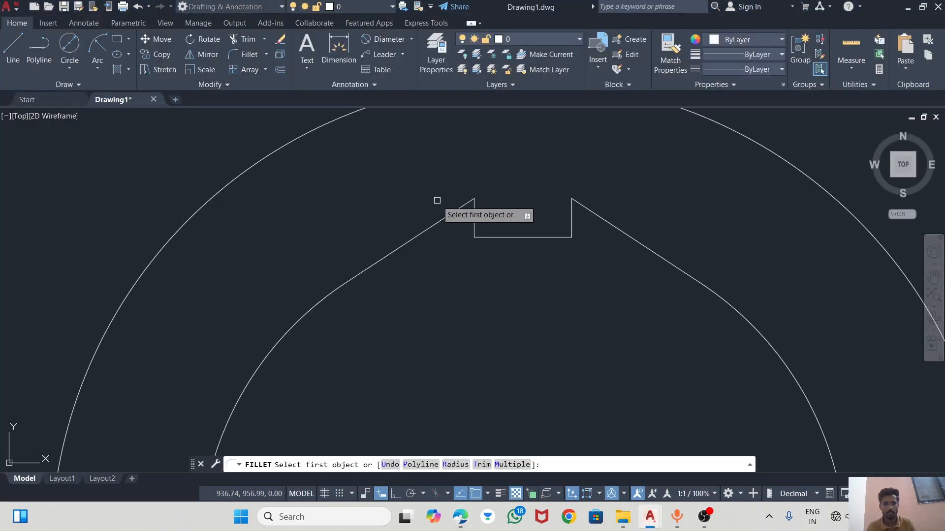
click(460, 211)
click(475, 215)
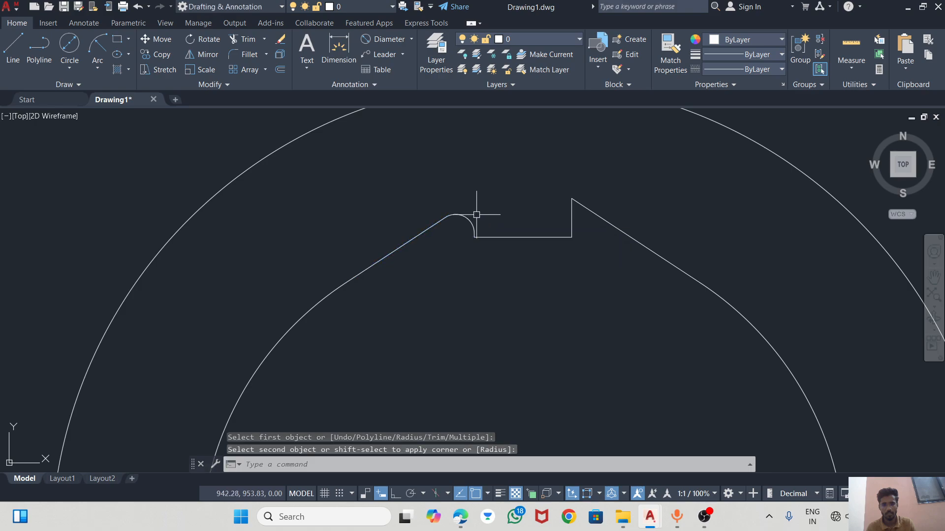
key(ctrl+z)
scroll(484, 211, down, 4)
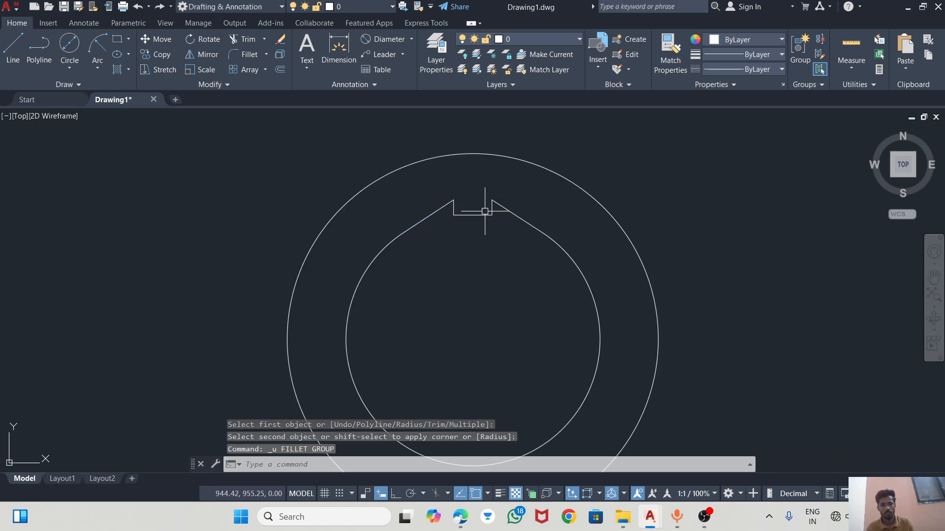
Step: Fillet the notch's upper left corner between the tangent line and the vertical wall with a radius of 3
click(250, 55)
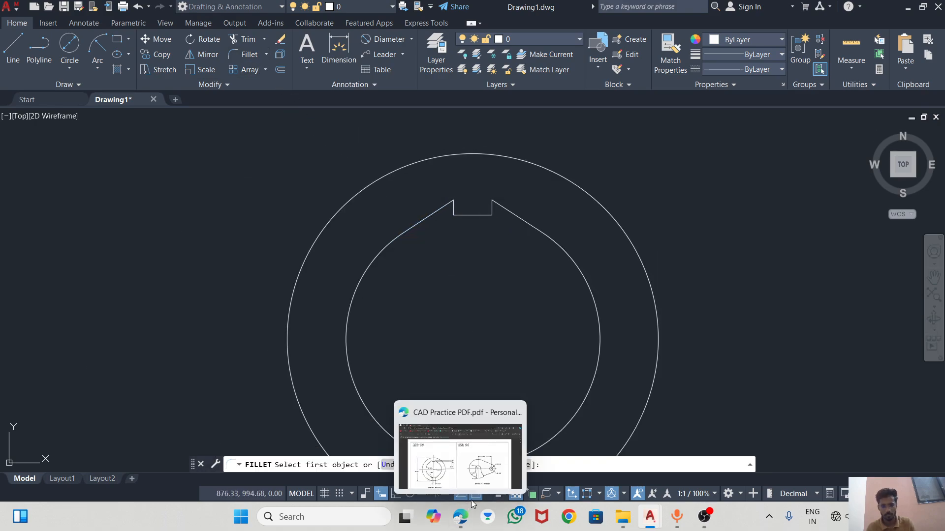
click(454, 465)
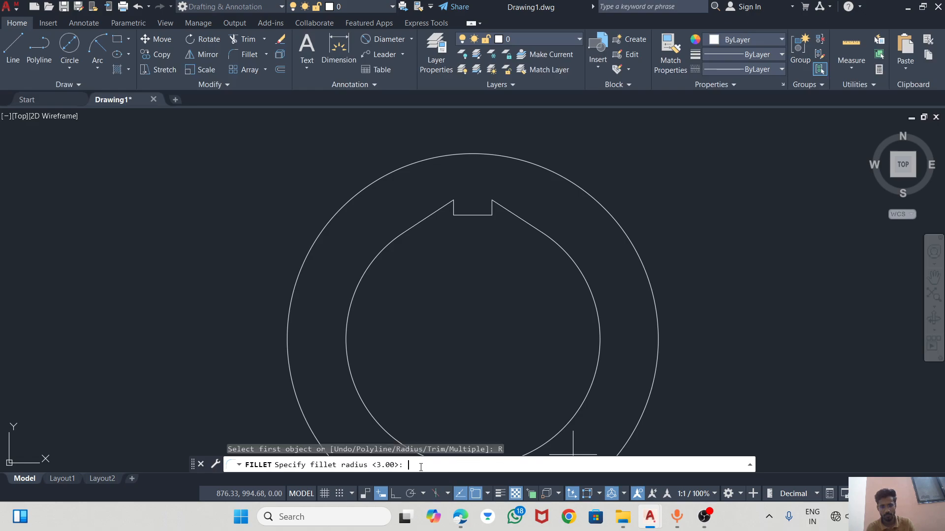
key(Return)
scroll(458, 187, up, 5)
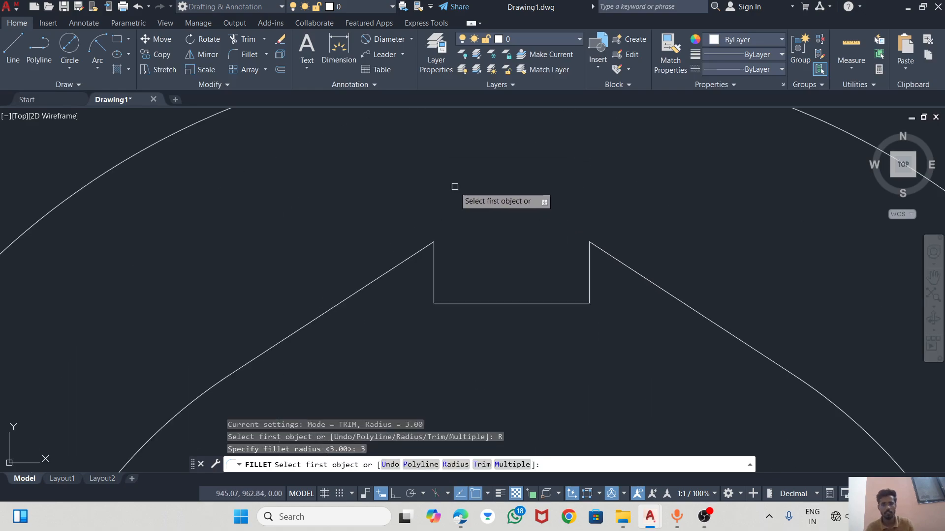
click(418, 251)
click(434, 271)
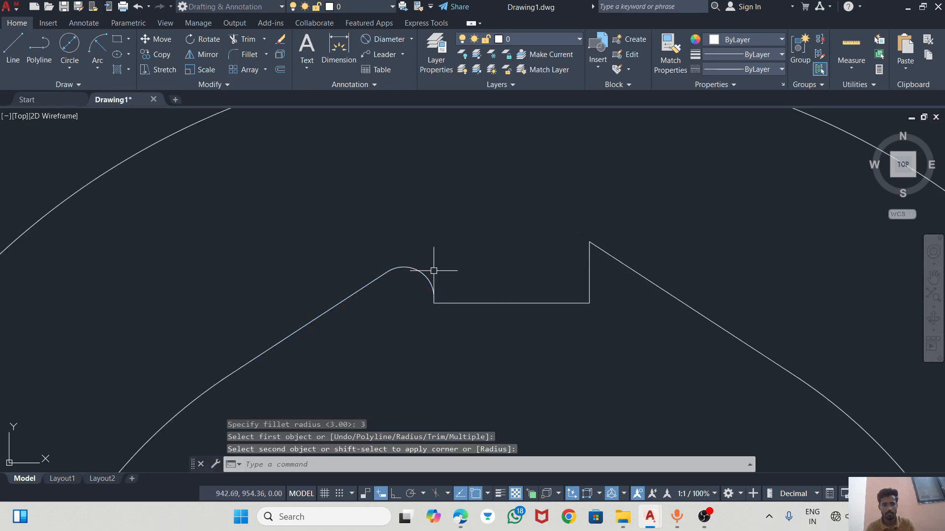
Step: Fillet the notch's upper right corner between the vertical wall and the tangent line with the same radius of 3
click(254, 56)
click(590, 278)
scroll(623, 262, down, 5)
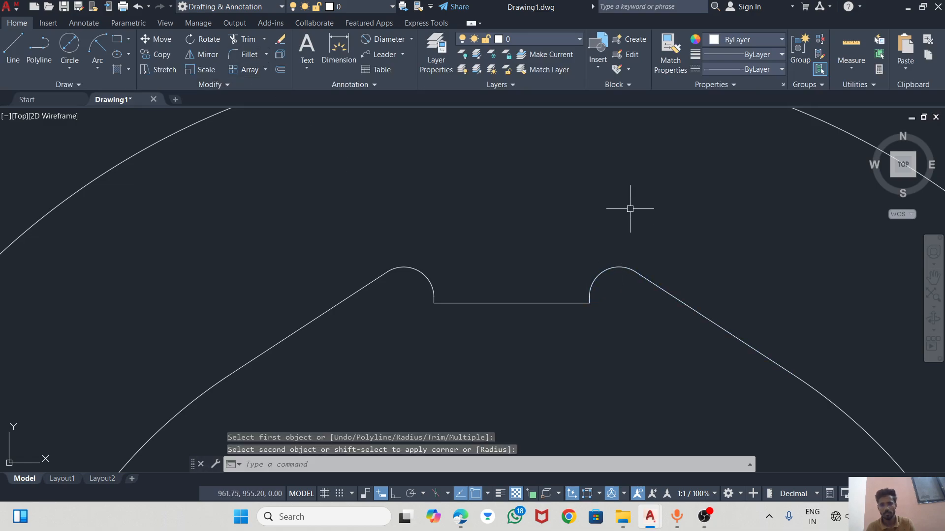
key(Escape)
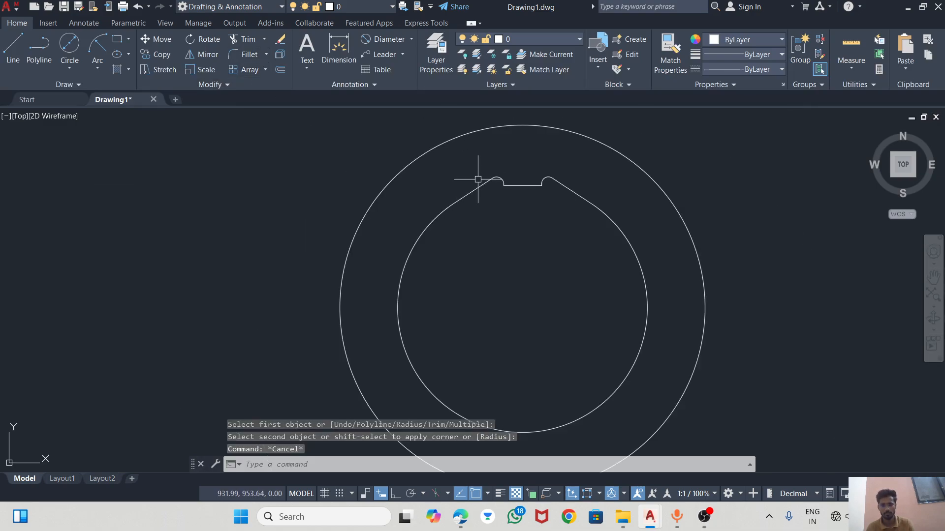
Step: Select the right half of the top notch: the tangent line, fillet arc, short vertical wall and the notch's horizontal floor
scroll(485, 179, down, 2)
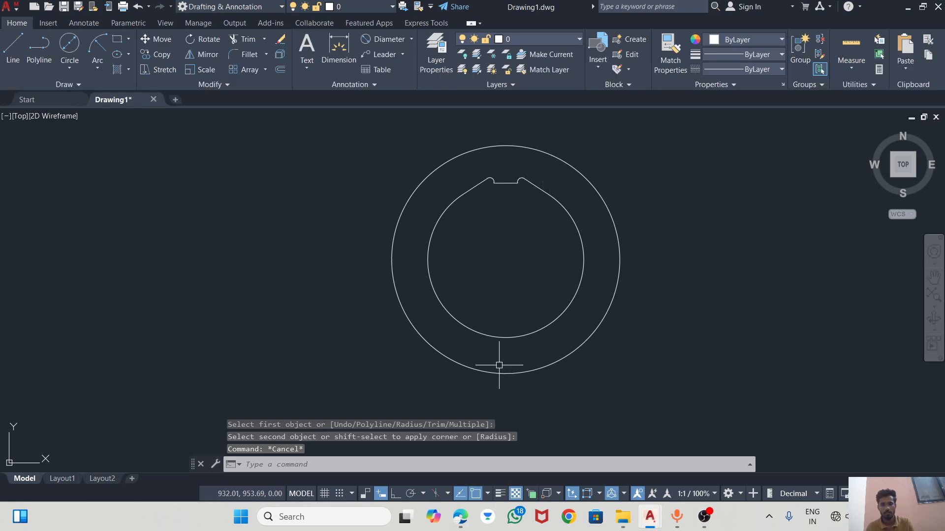
scroll(546, 205, up, 3)
click(514, 155)
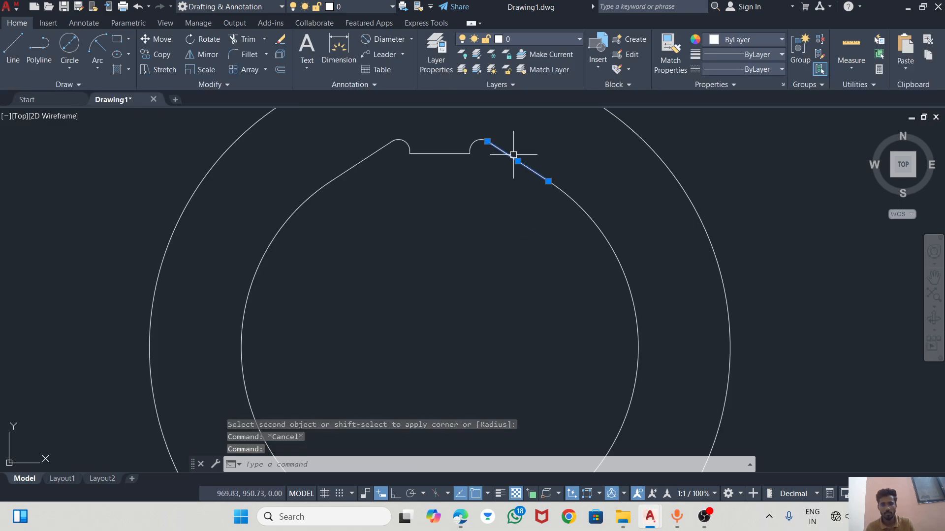
click(479, 144)
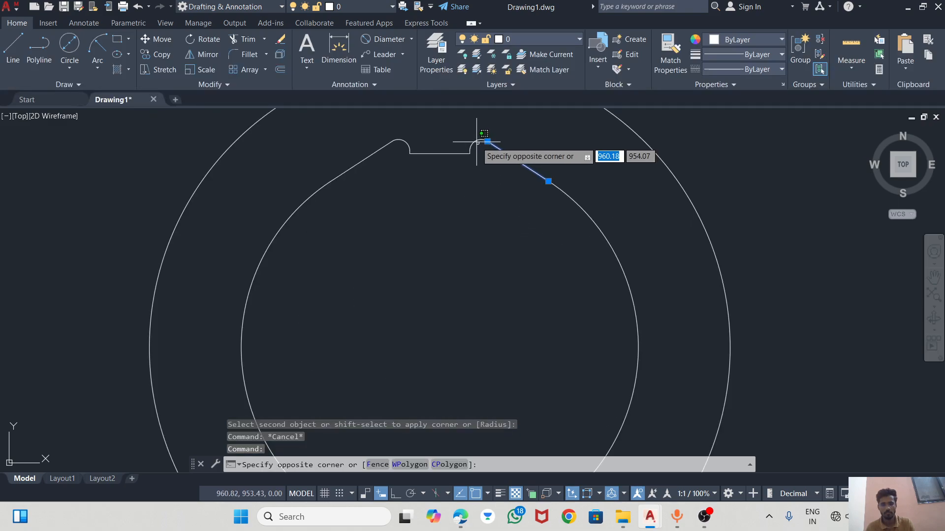
click(470, 146)
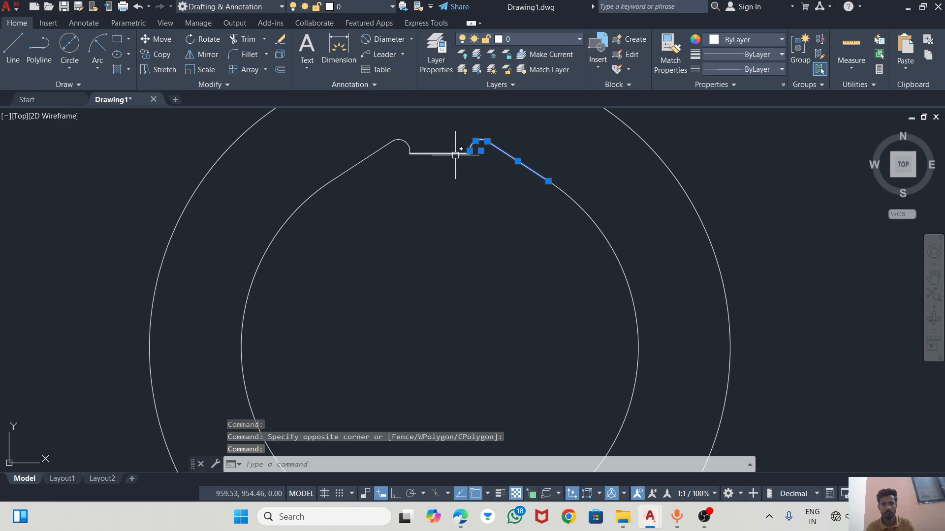
scroll(455, 156, up, 3)
click(527, 141)
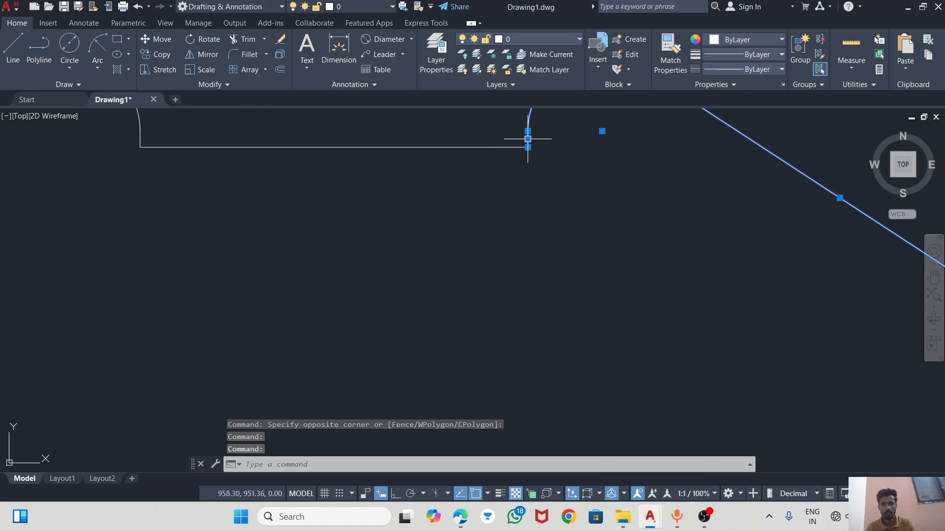
click(491, 146)
scroll(534, 162, down, 3)
scroll(386, 130, up, 4)
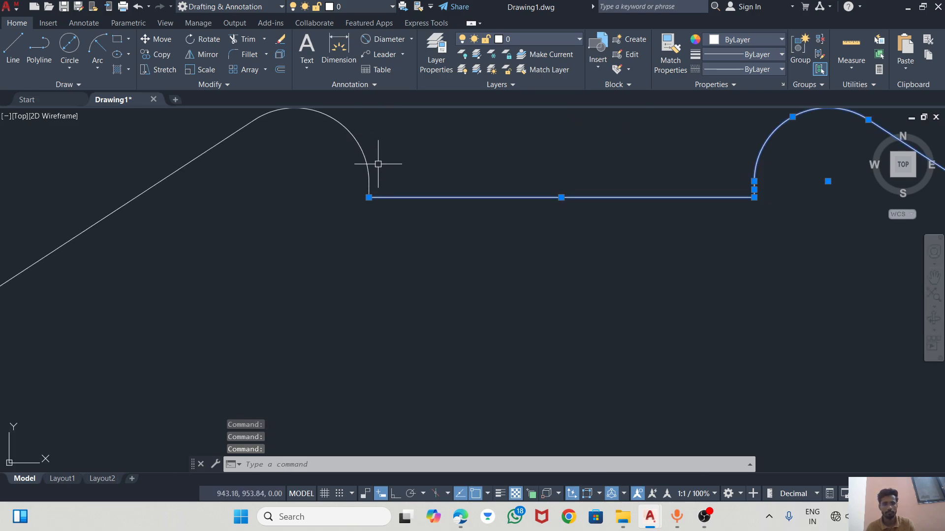
Step: Add the notch's left fillet arc, short vertical wall and left tangent line to the selection
click(373, 182)
mouse_move(369, 181)
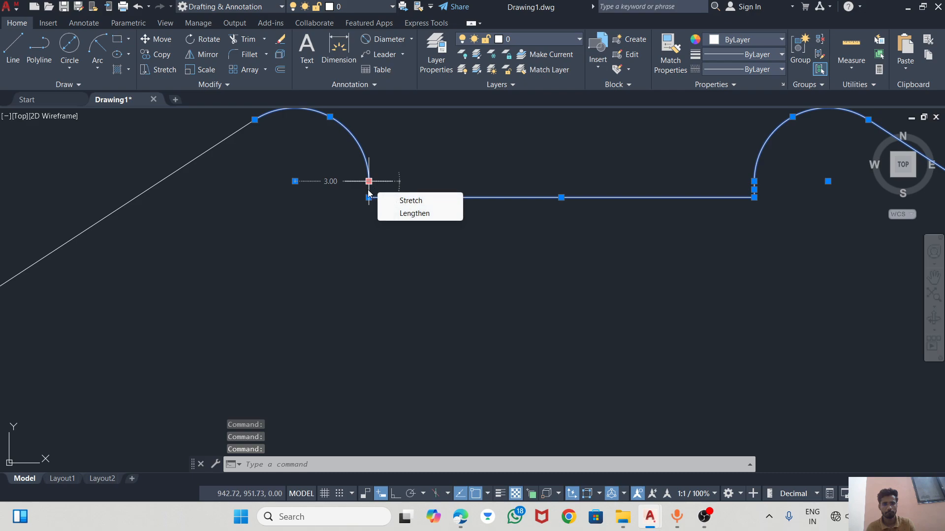
scroll(371, 188, up, 5)
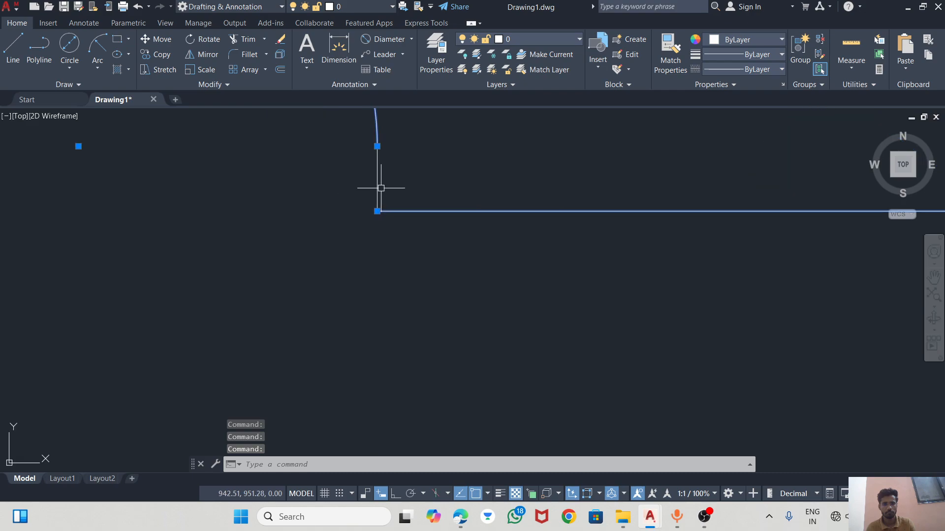
scroll(454, 184, down, 4)
scroll(440, 190, up, 6)
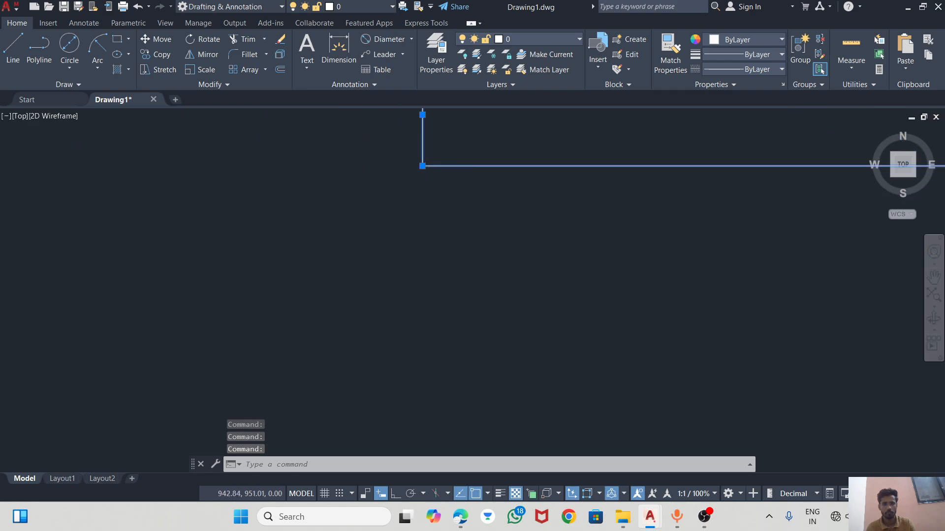
scroll(418, 156, down, 7)
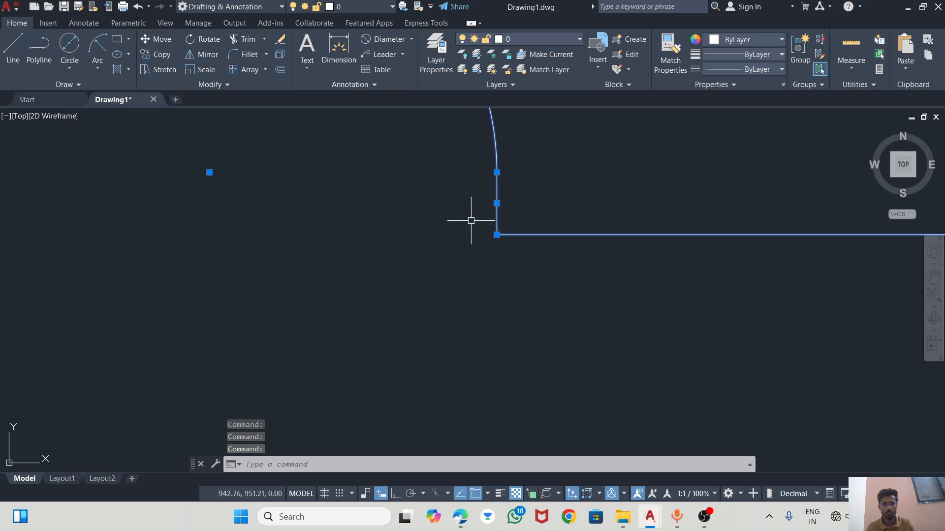
click(383, 179)
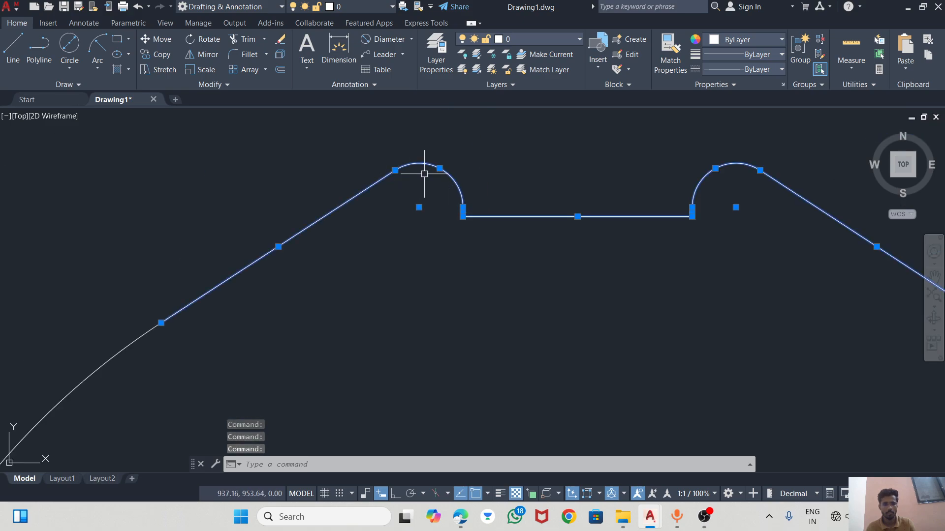
Step: Mirror the selected notch profile about a horizontal line through the circles' centre with Ortho on, keeping the source objects
scroll(424, 173, down, 4)
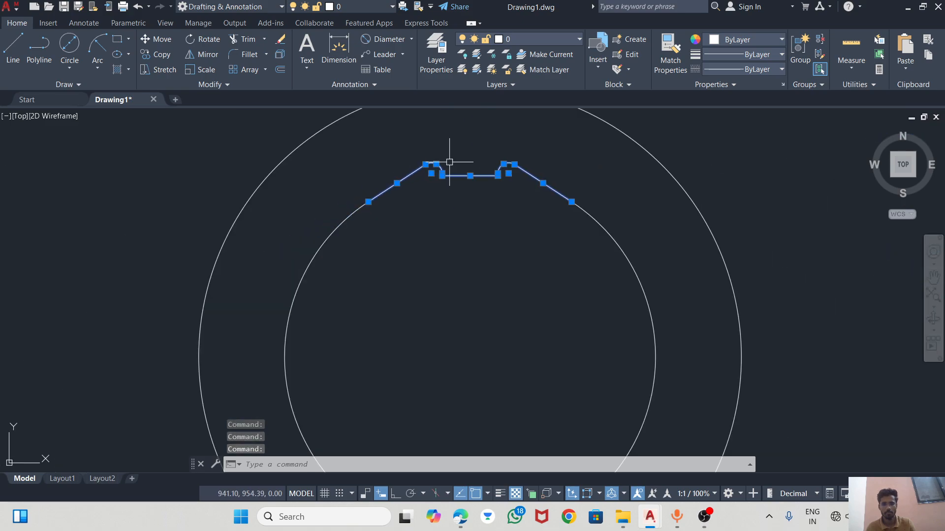
click(205, 55)
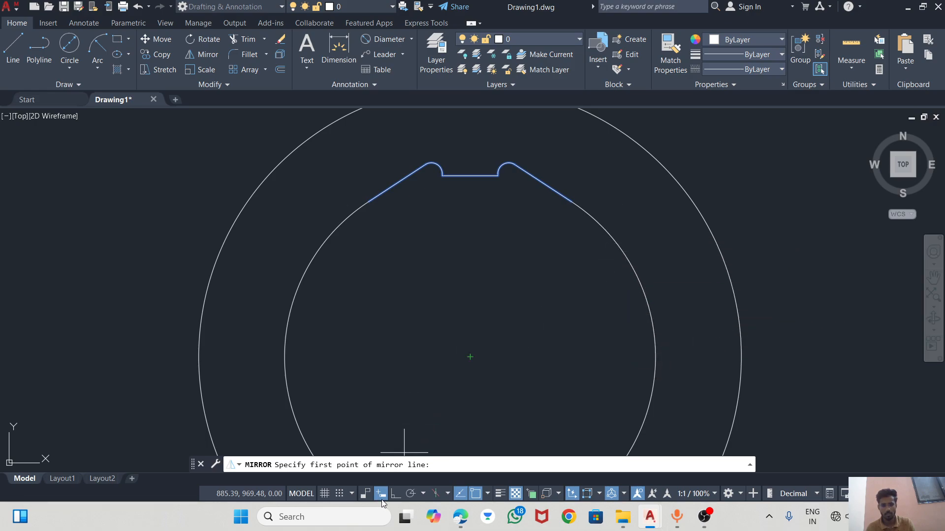
click(485, 356)
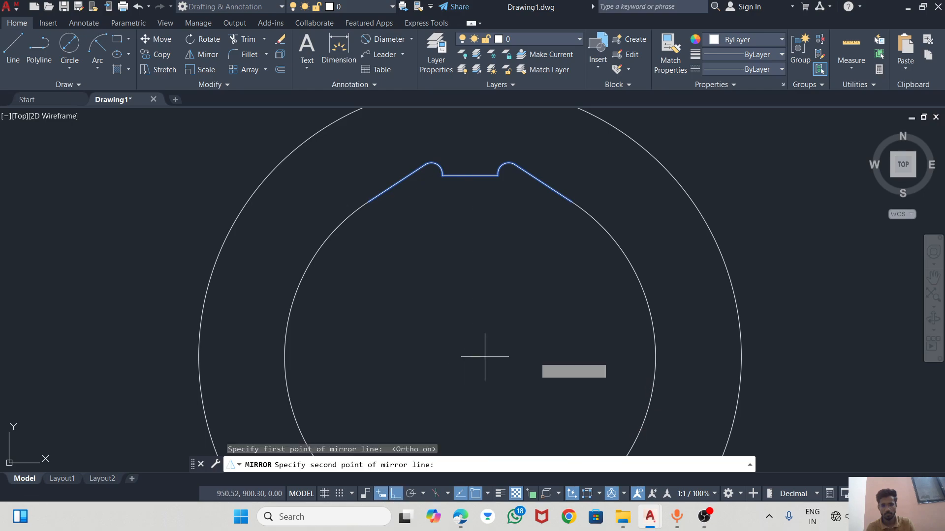
click(669, 373)
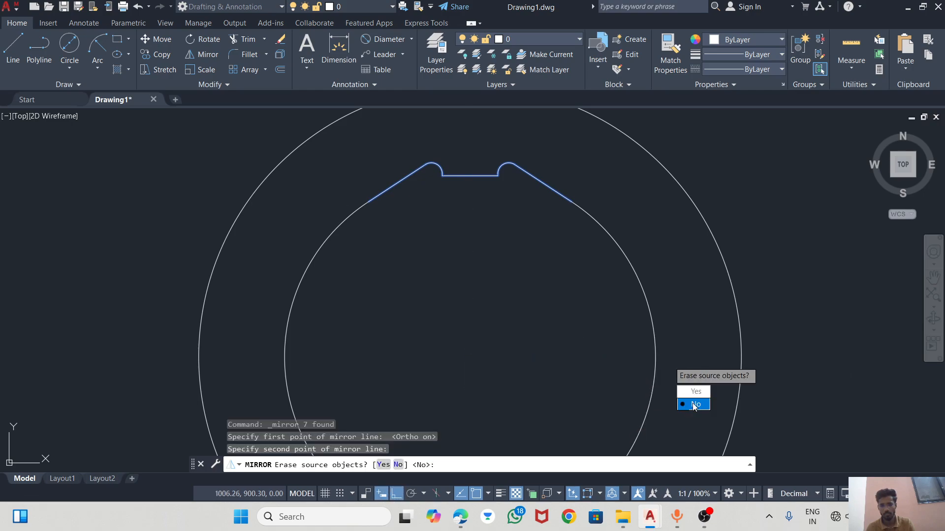
key(Return)
scroll(588, 172, down, 4)
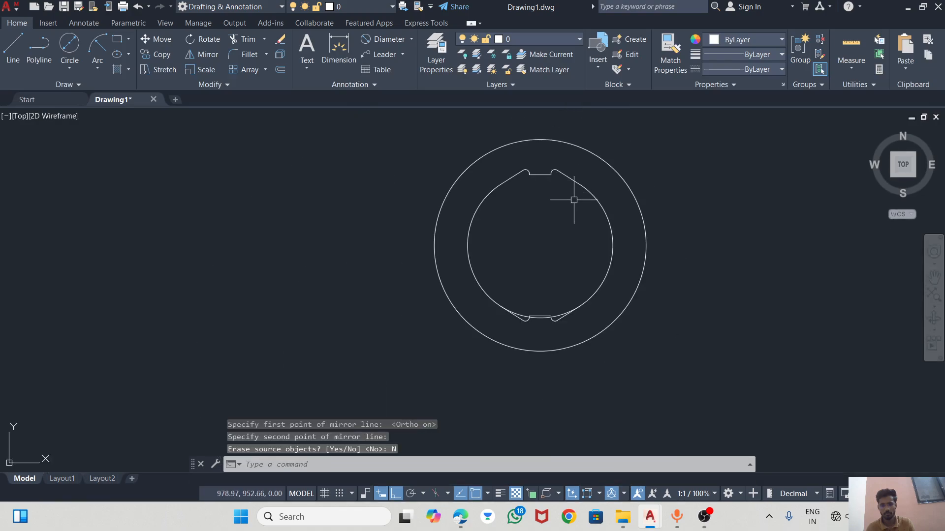
Step: Trim away the inner circle's arc between the mirrored tangent lines, across the lower notch and on both sides of it
scroll(556, 292, up, 6)
scroll(489, 390, up, 3)
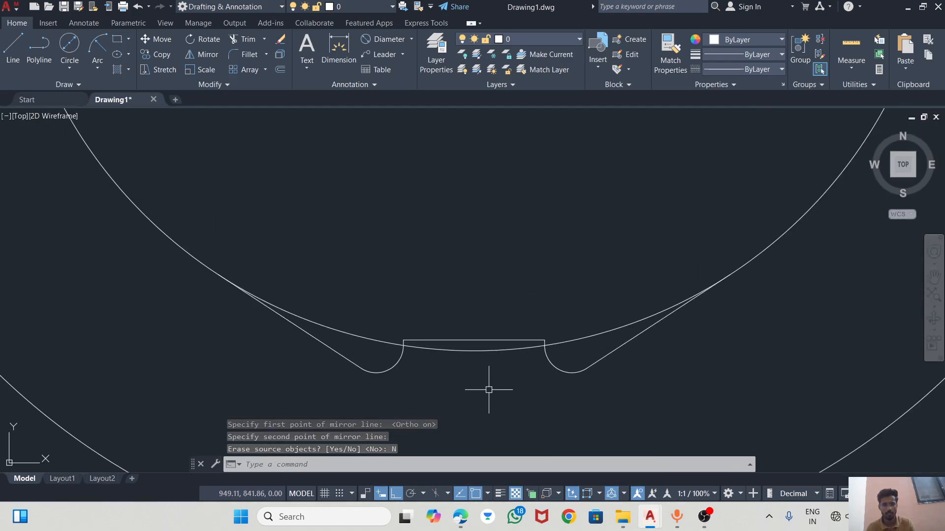
click(236, 40)
click(325, 323)
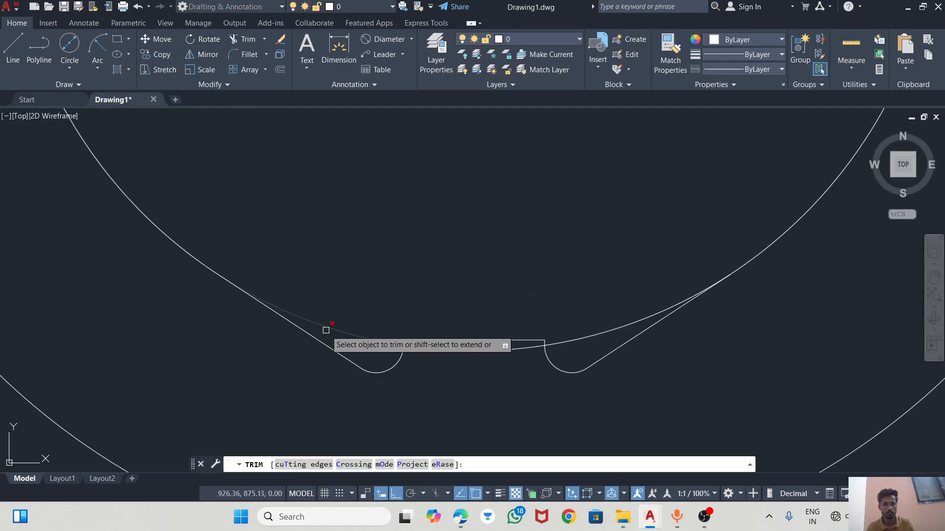
click(437, 352)
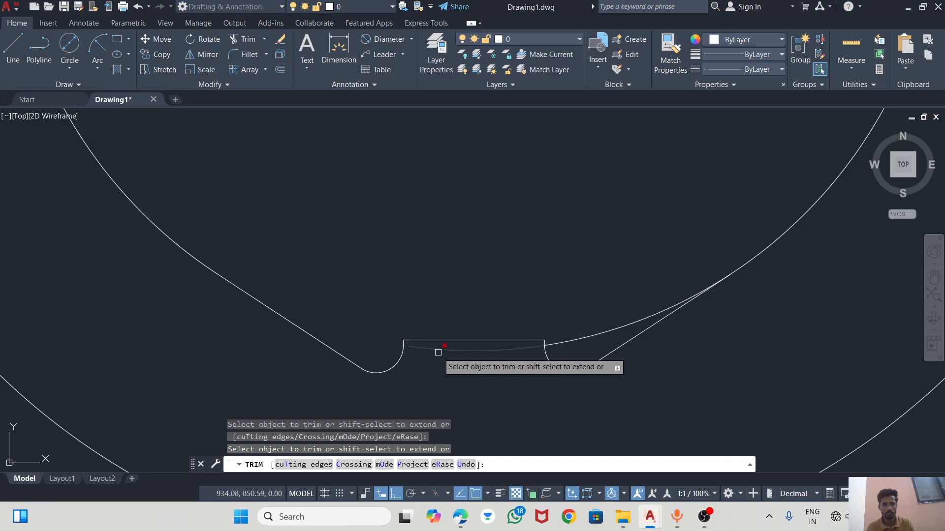
click(608, 330)
scroll(575, 335, down, 5)
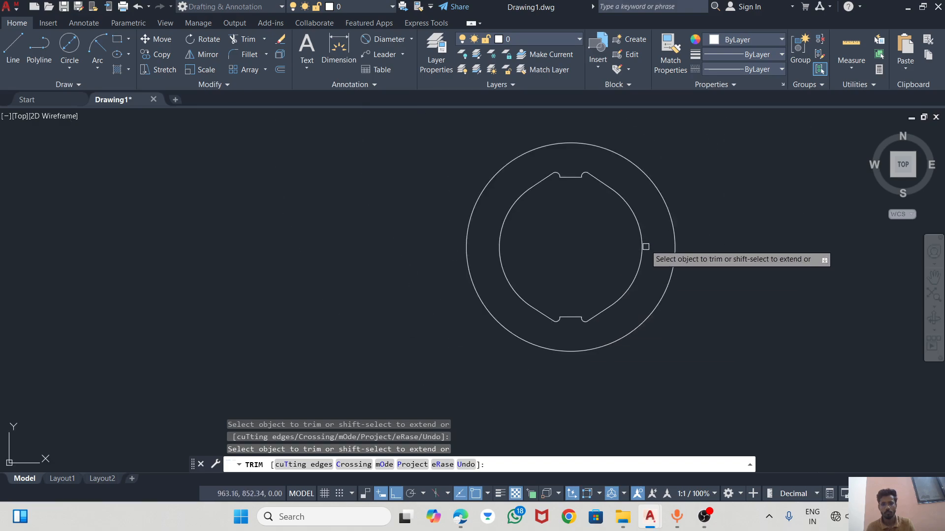
scroll(689, 241, up, 2)
key(Escape)
Step: Check the dimensions of EX: 13 in the PDF and dimension the outer circle's diameter, placing the text outside to its left
key(alt+Tab)
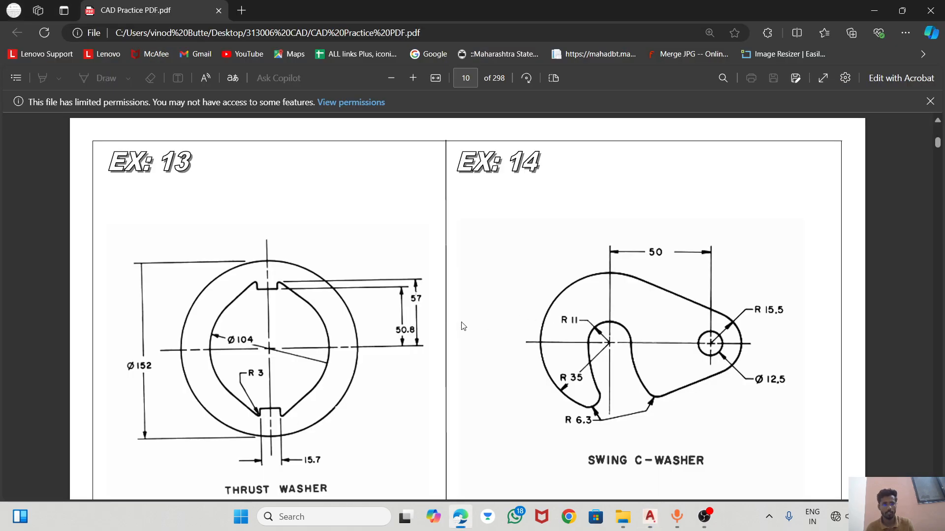
key(alt+Tab)
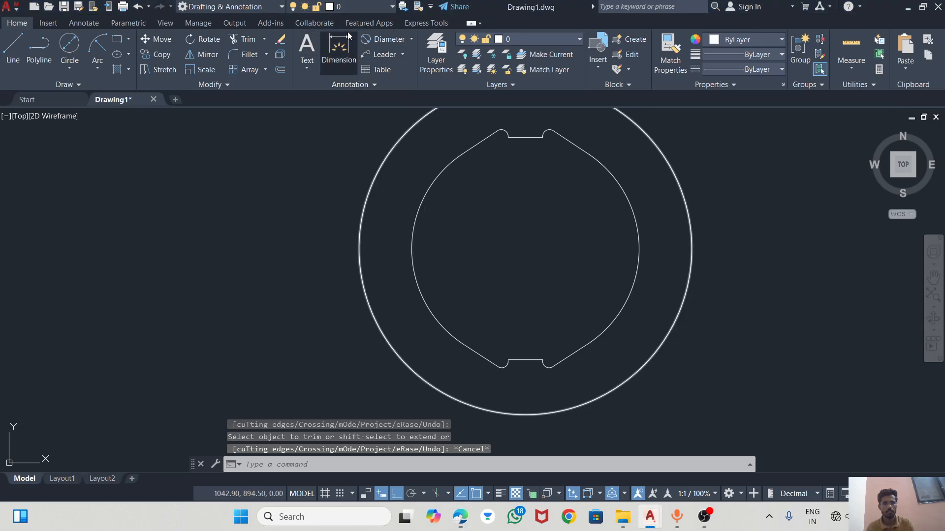
click(347, 37)
click(513, 415)
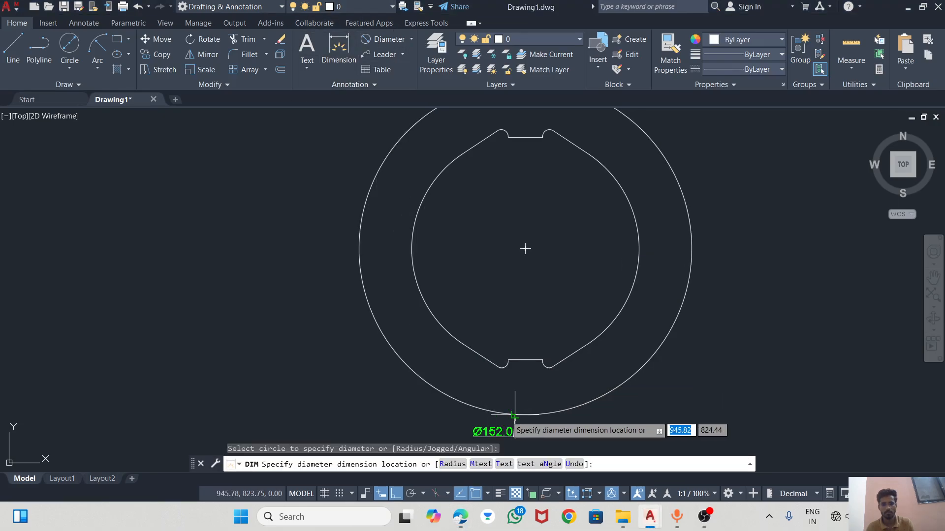
click(307, 209)
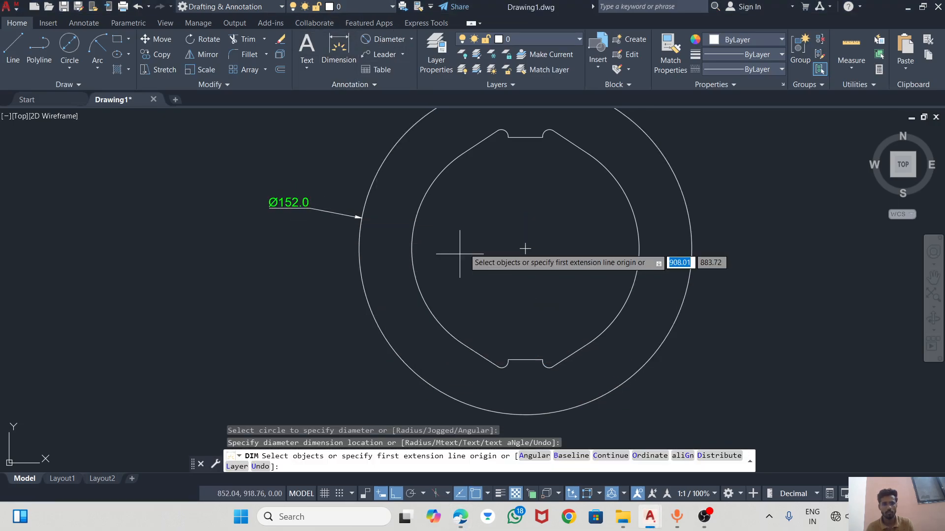
Step: Discard the radius dimension on the inner arc and dimension its diameter instead, with the text inside the opening
click(432, 201)
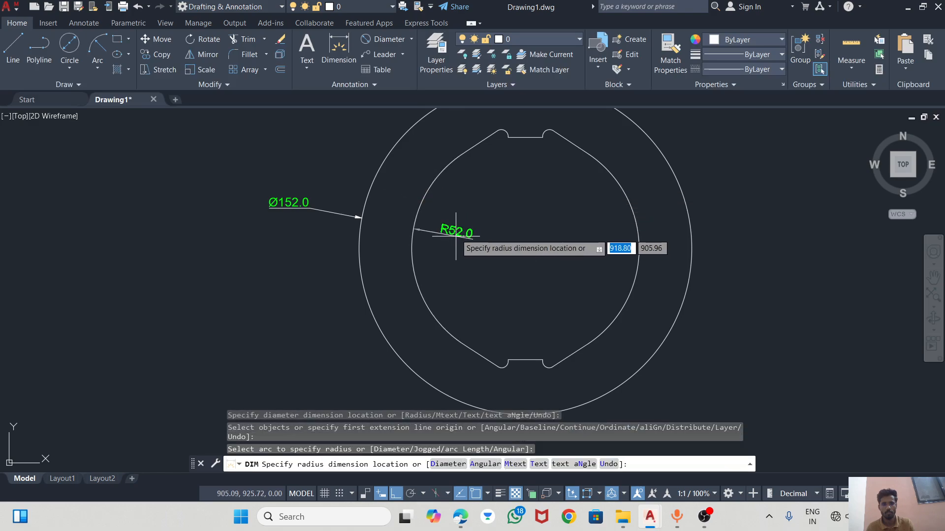
key(Escape)
click(388, 39)
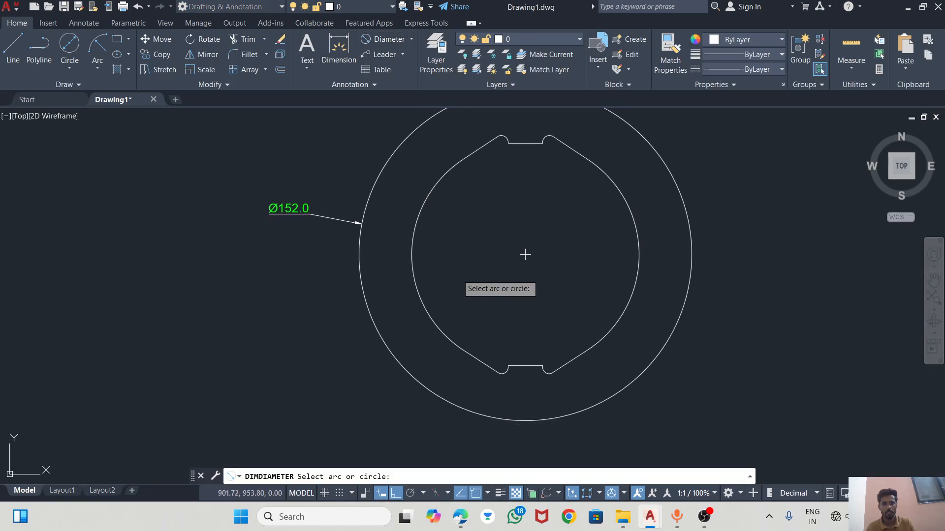
click(419, 217)
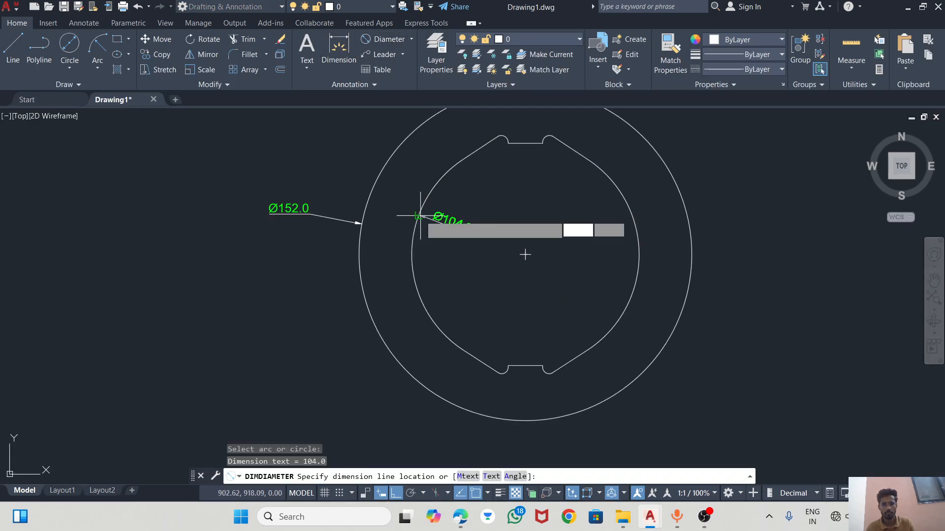
click(630, 237)
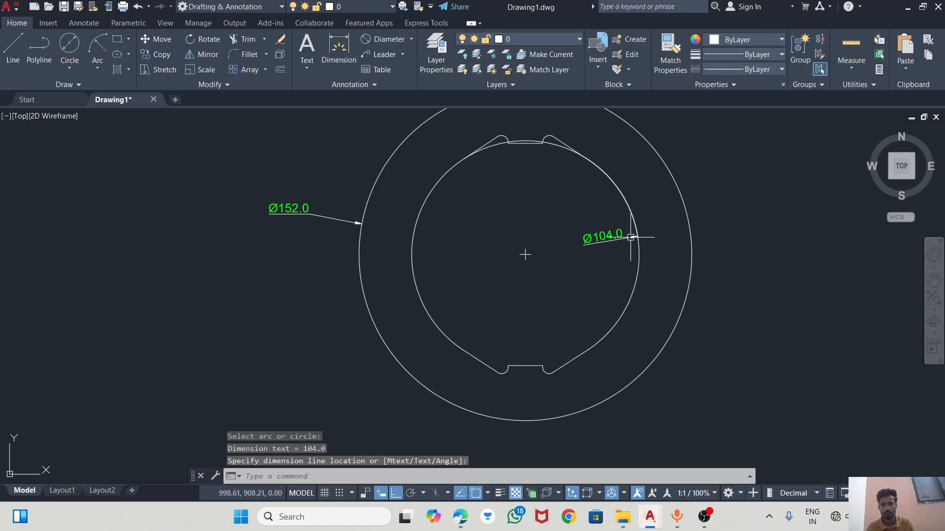
Step: Move the inner diameter dimension's text so its arrow points to the arc's upper left side
click(596, 242)
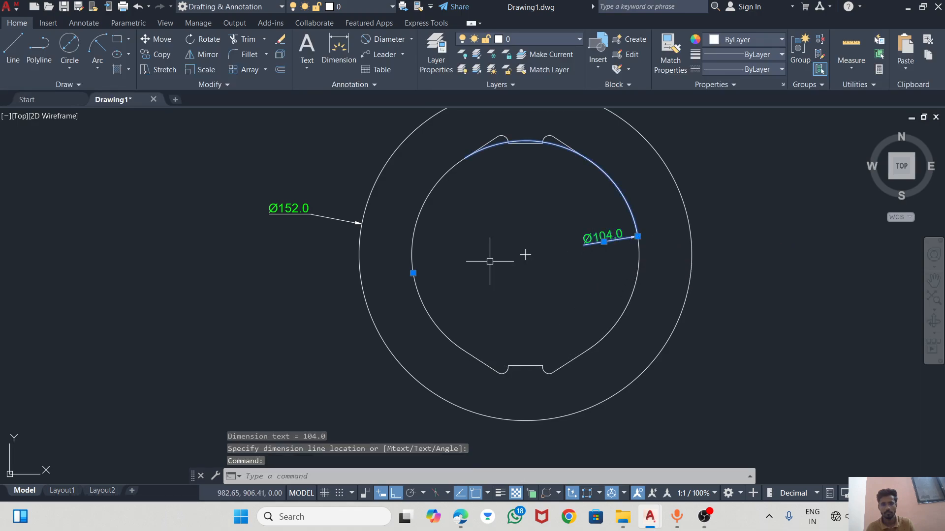
key(Escape)
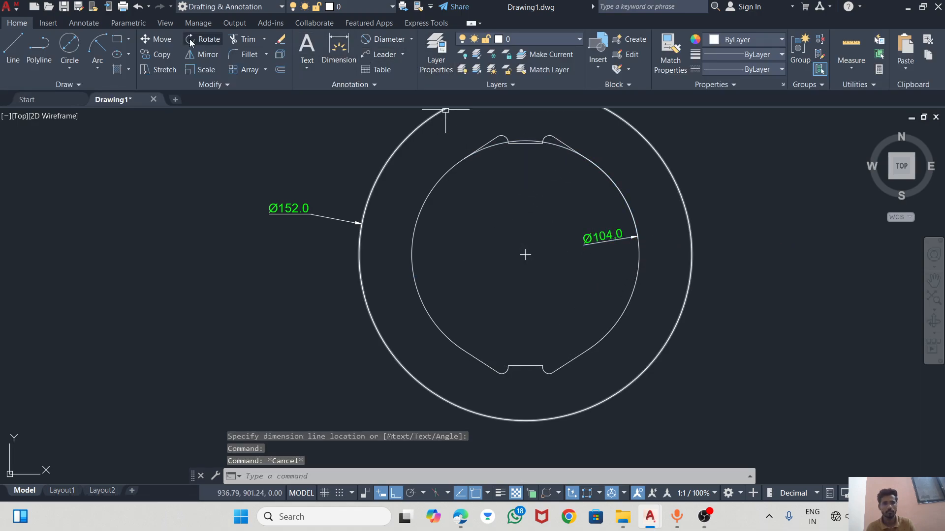
click(620, 243)
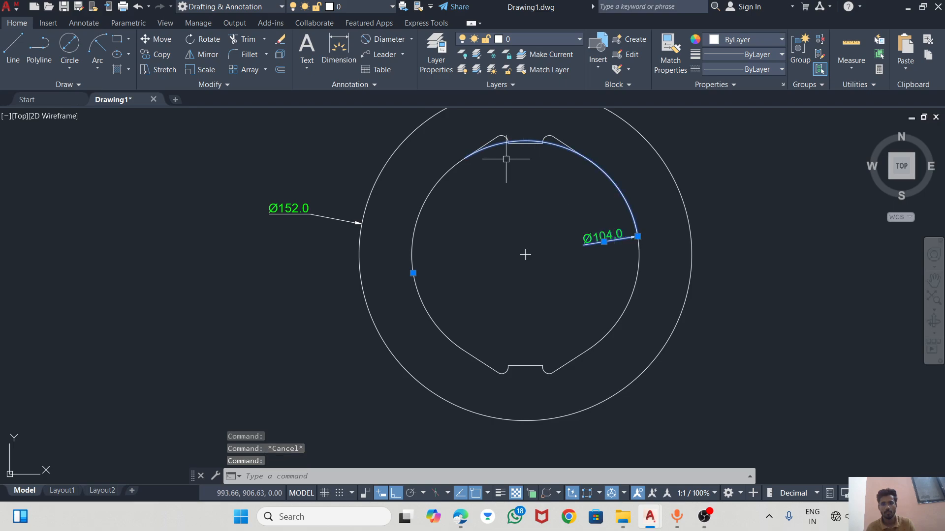
click(605, 242)
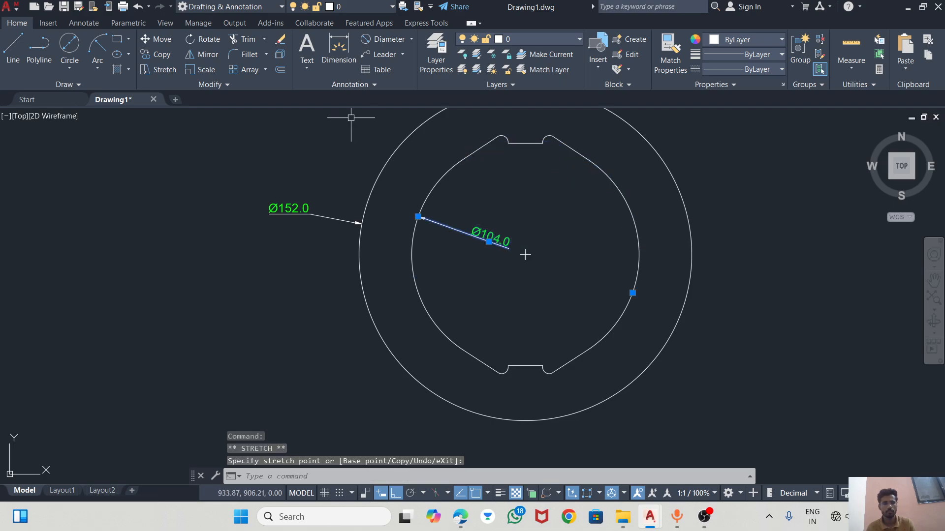
key(Escape)
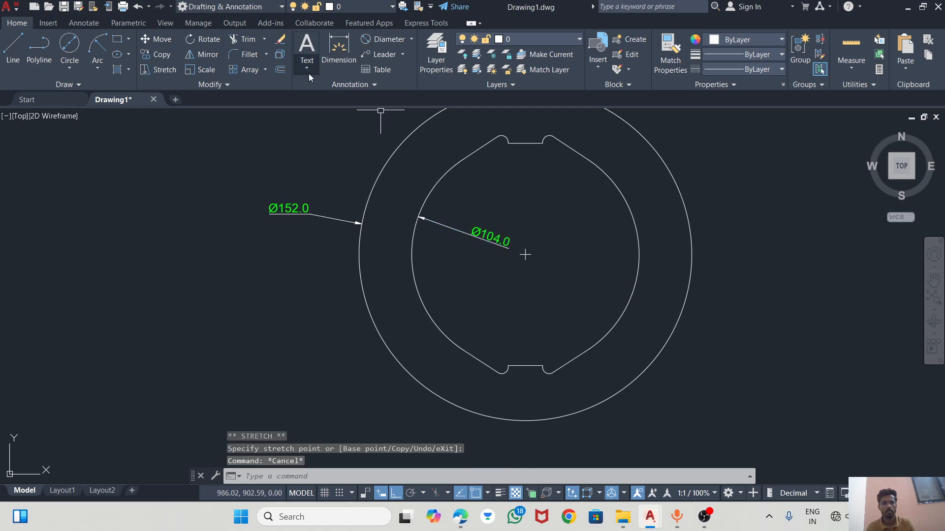
Step: Dimension the vertical distance from the upper notch's flat edge to the washer's centre, placing it outside the outer circle to the right
click(340, 44)
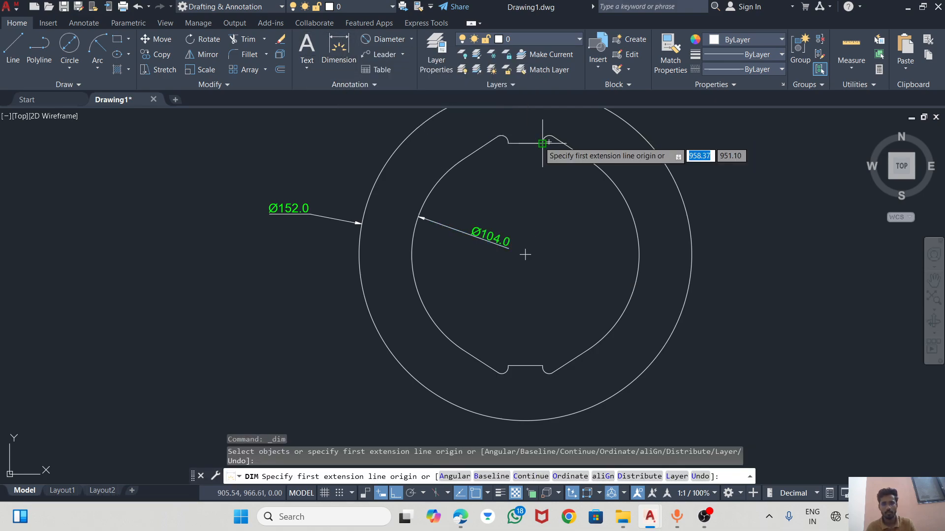
click(542, 143)
click(525, 253)
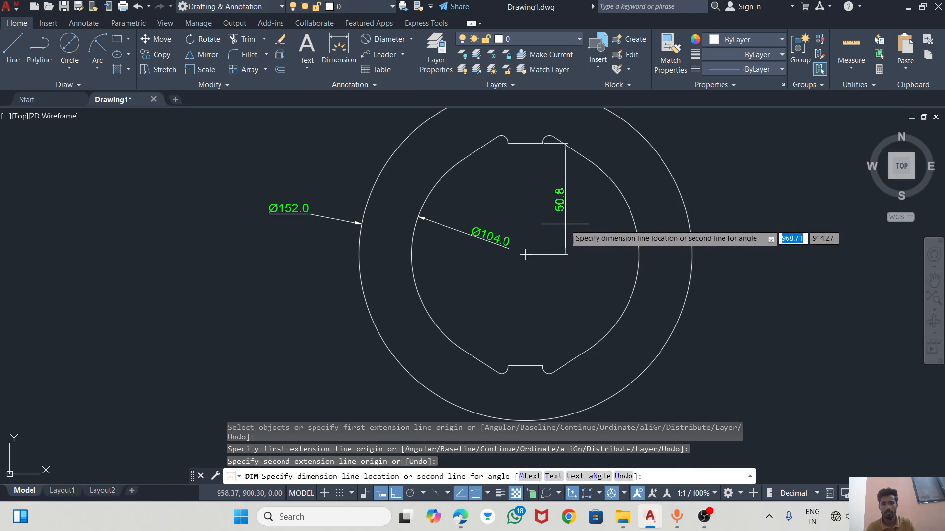
click(726, 215)
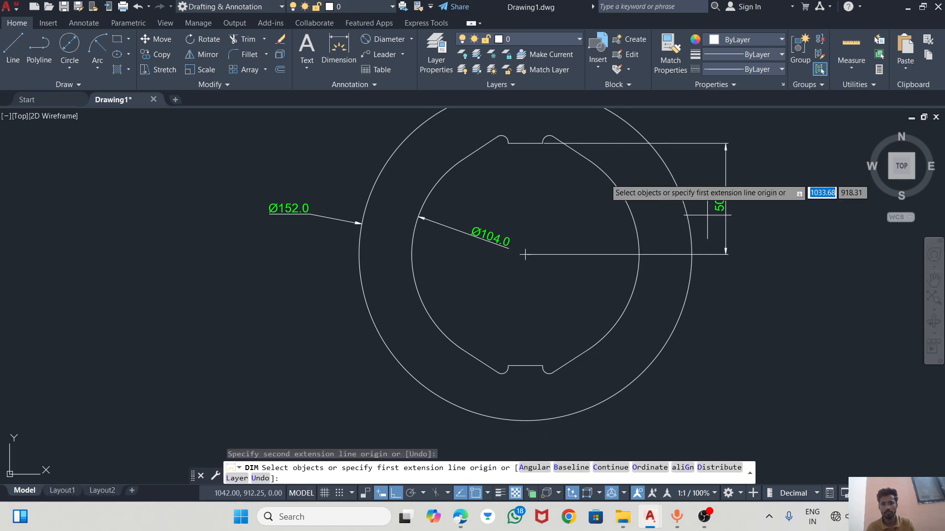
Step: Add a vertical dimension from the washer's centre to a point 57.8 mm above it, placed outside the first vertical dimension
click(339, 50)
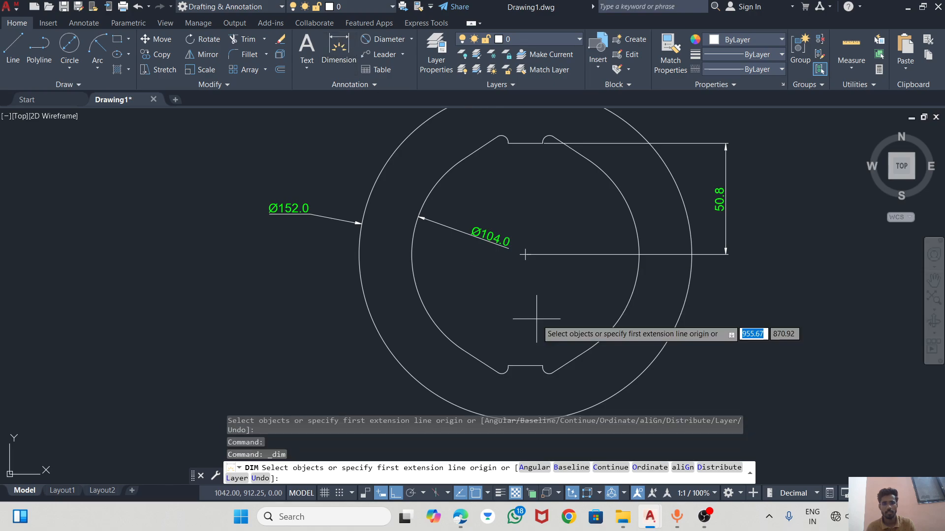
click(527, 265)
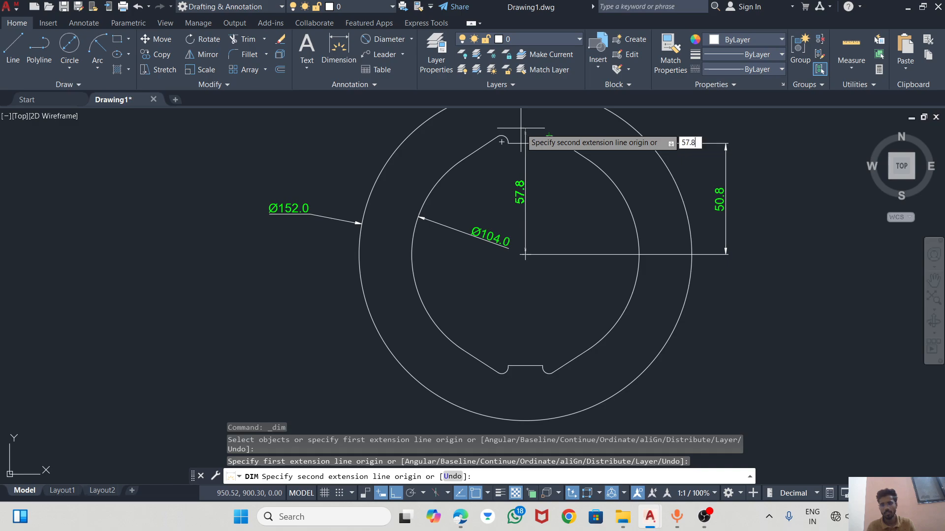
key(Return)
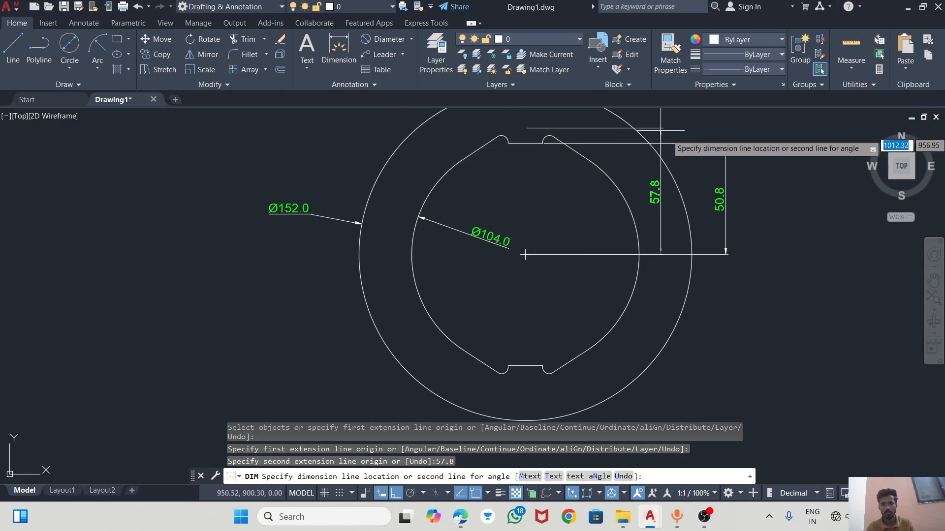
click(751, 158)
scroll(564, 137, up, 4)
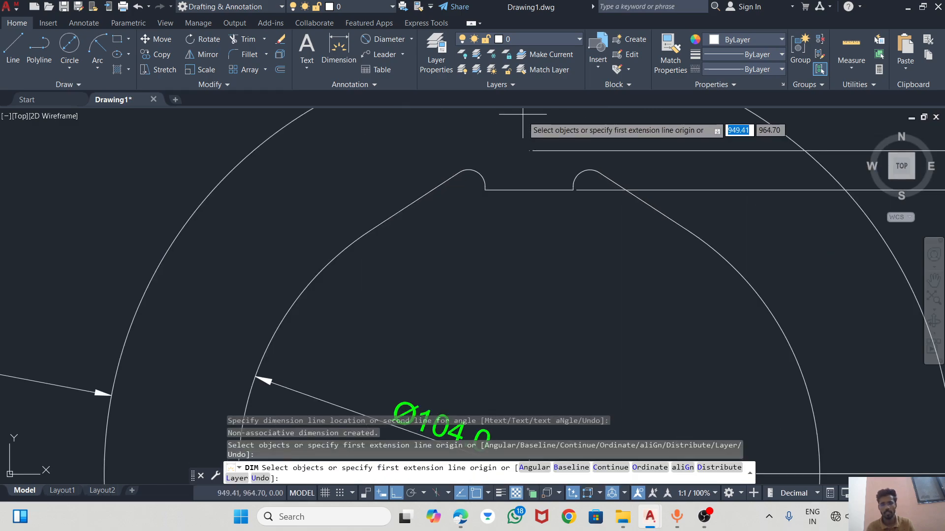
scroll(451, 174, down, 3)
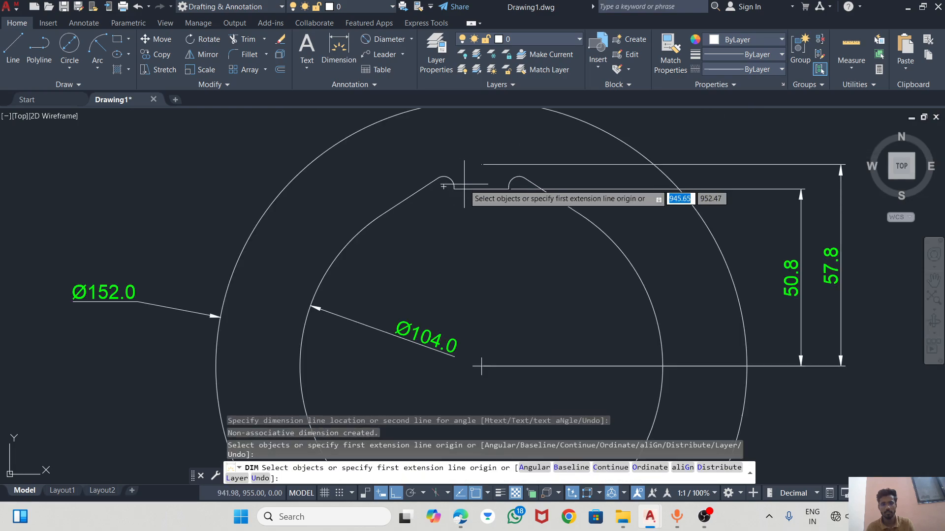
scroll(438, 172, up, 3)
scroll(446, 178, down, 3)
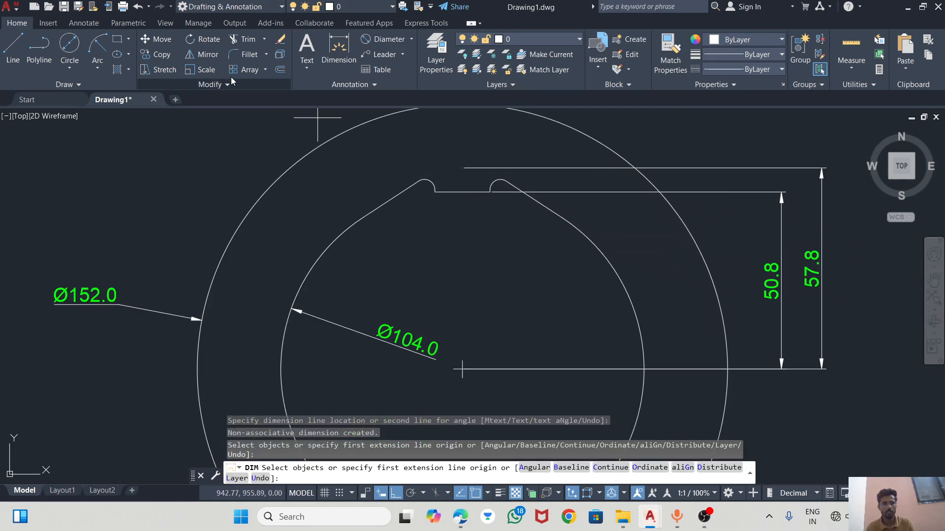
Step: Dimension the radius of the upper notch's left corner arc, placing the text above and to its left
click(411, 40)
click(394, 161)
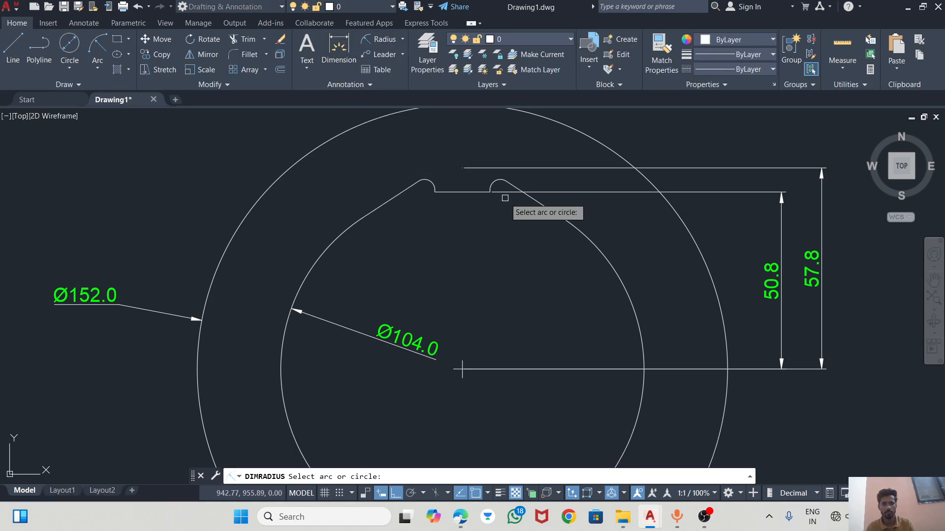
click(425, 185)
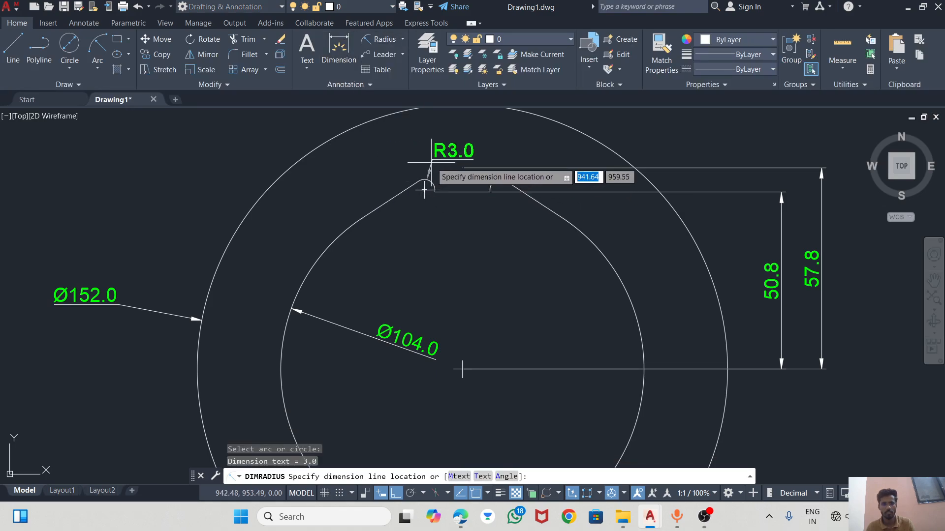
click(411, 154)
scroll(442, 140, down, 4)
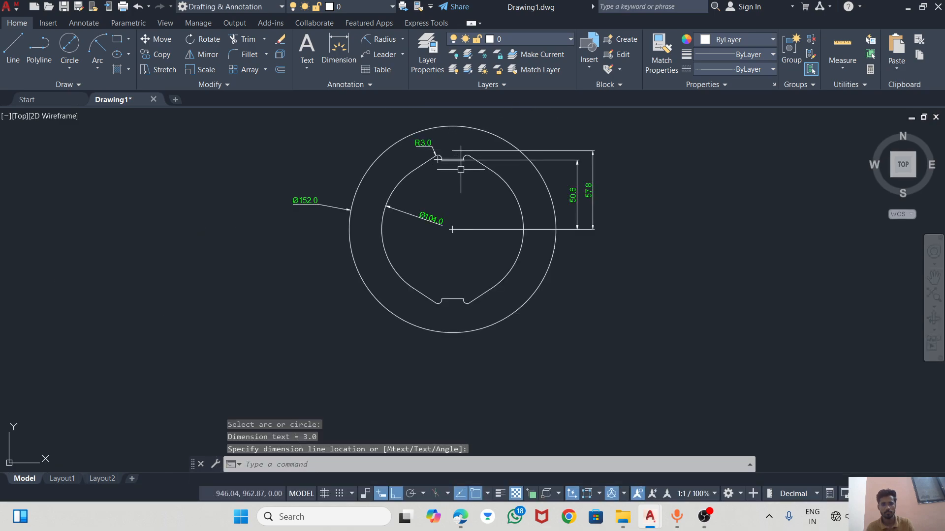
scroll(468, 275, up, 2)
scroll(445, 314, down, 3)
scroll(446, 166, up, 4)
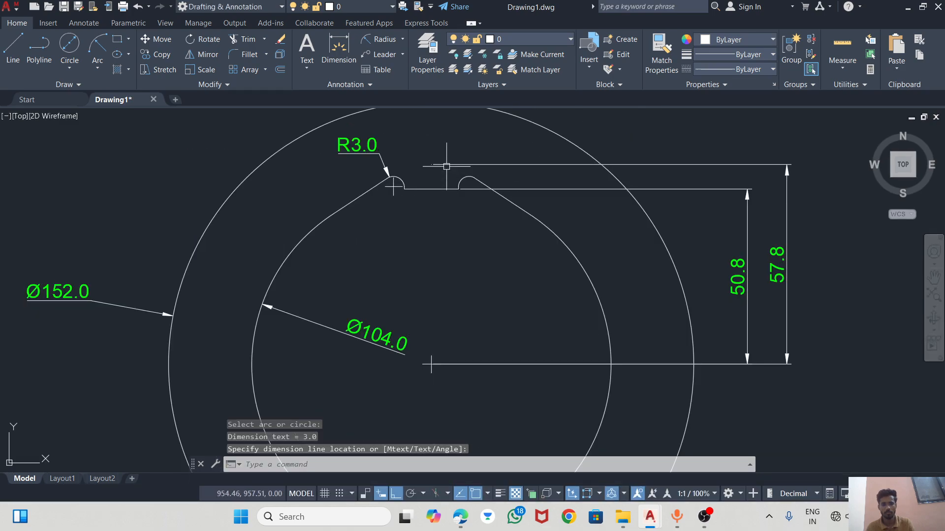
Step: Dimension the upper notch's width between the two ends of its flat edge, placing the dimension just below the notch
click(335, 43)
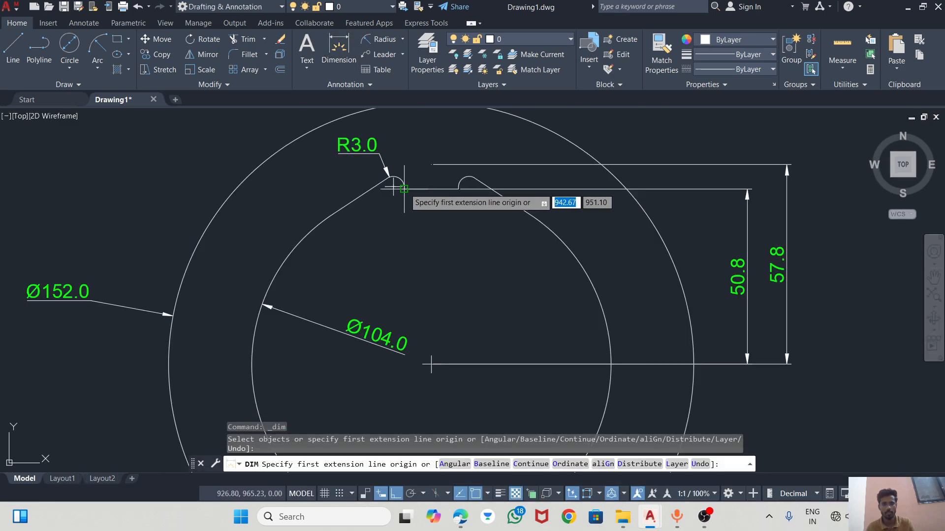
click(403, 188)
click(458, 189)
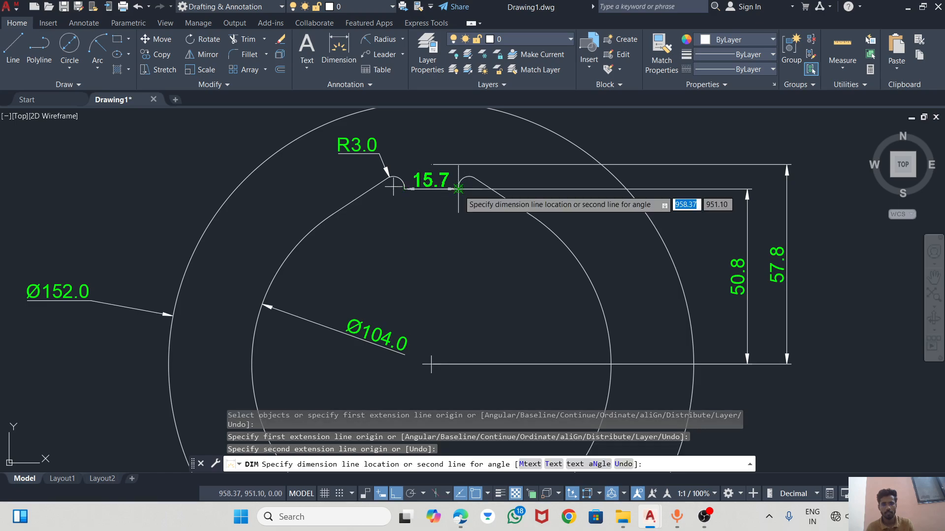
click(452, 223)
key(Return)
scroll(531, 238, down, 2)
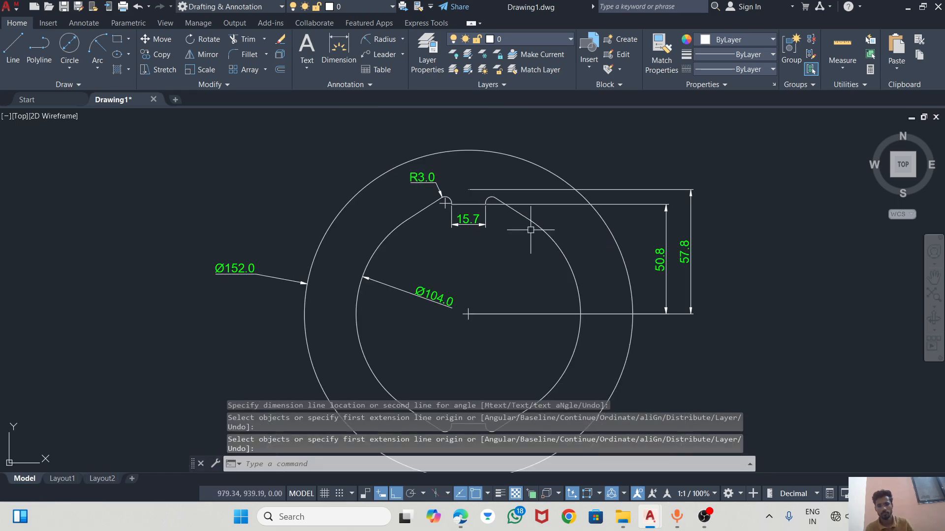
scroll(538, 240, down, 2)
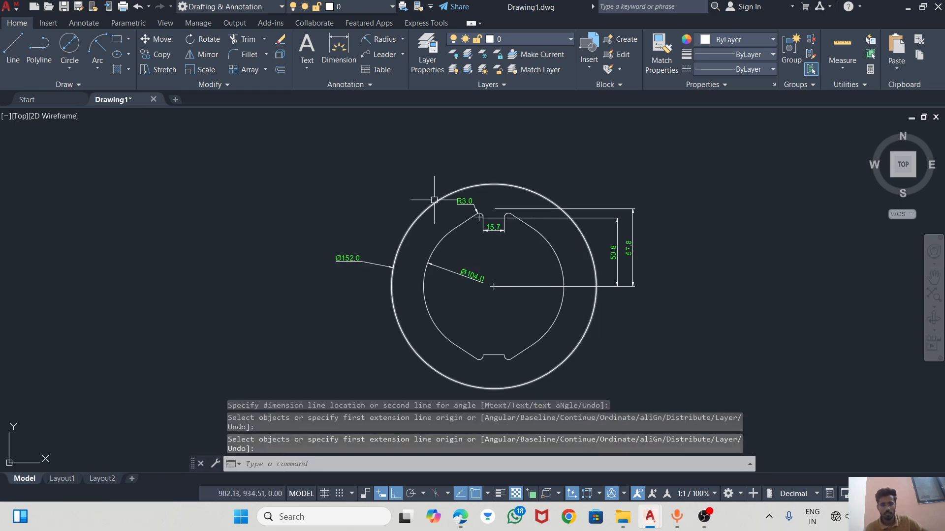
Step: Move the outer circle's diameter dimension text slightly higher beside the circle
click(353, 260)
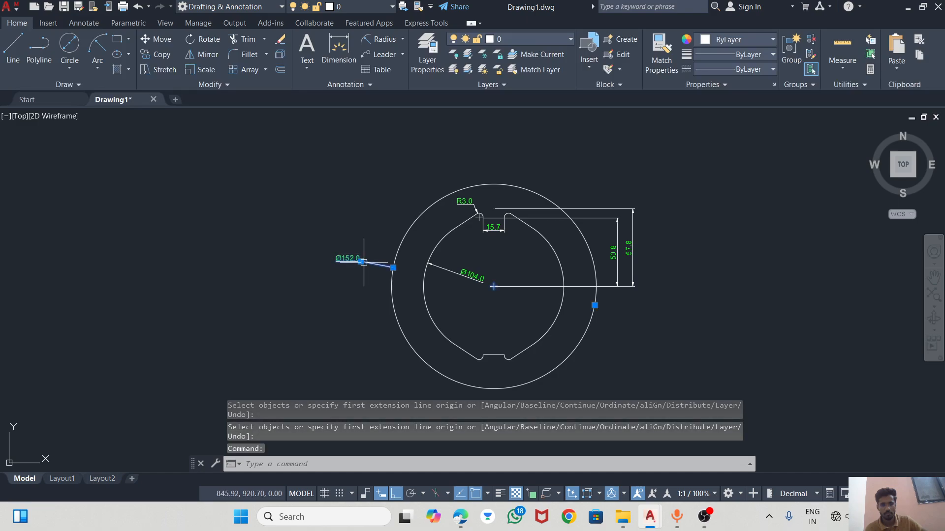
click(362, 262)
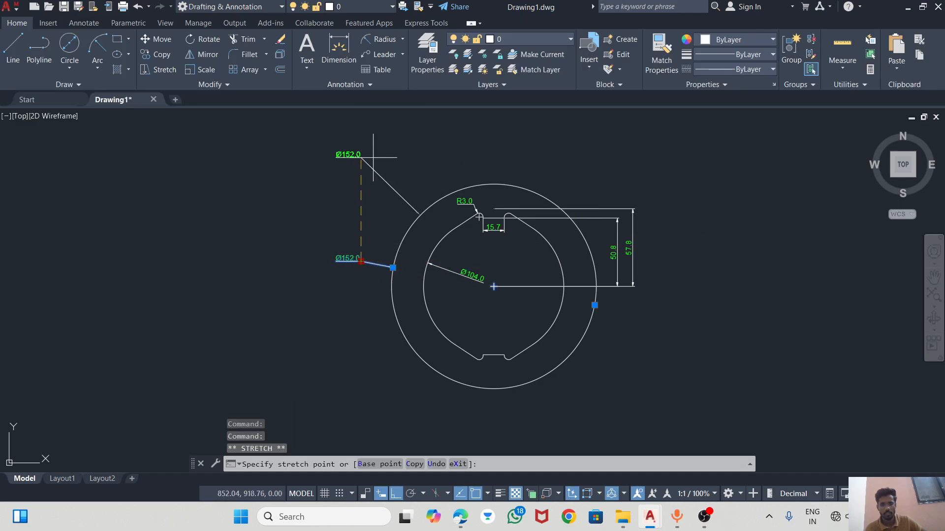
click(379, 241)
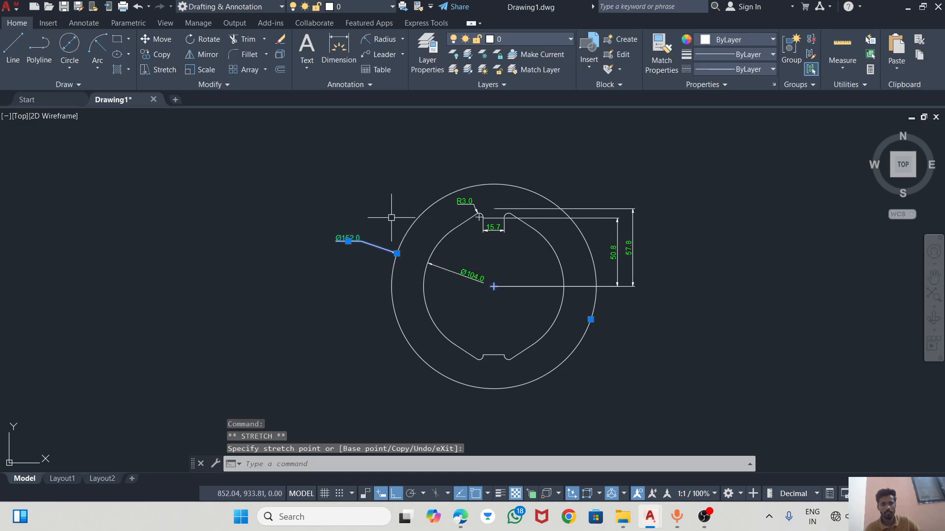
key(Escape)
Step: Move the whole thrust washer with its dimensions by its centre, with Ortho off, into the free space among the finished drawings
click(250, 153)
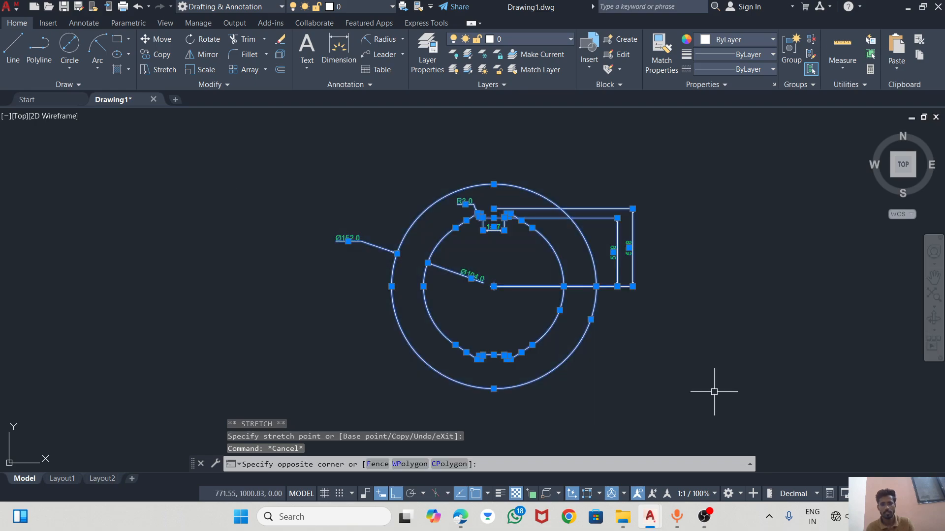
click(714, 392)
text(MO)
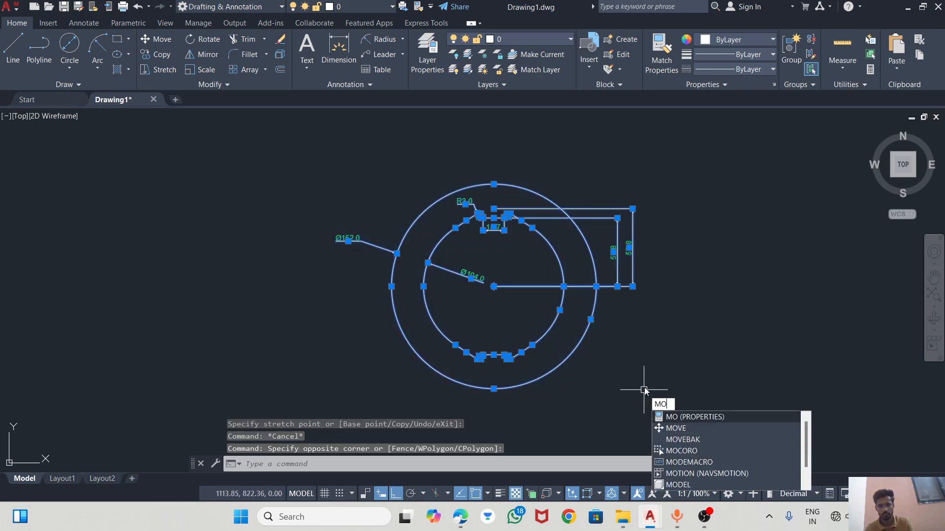
click(681, 426)
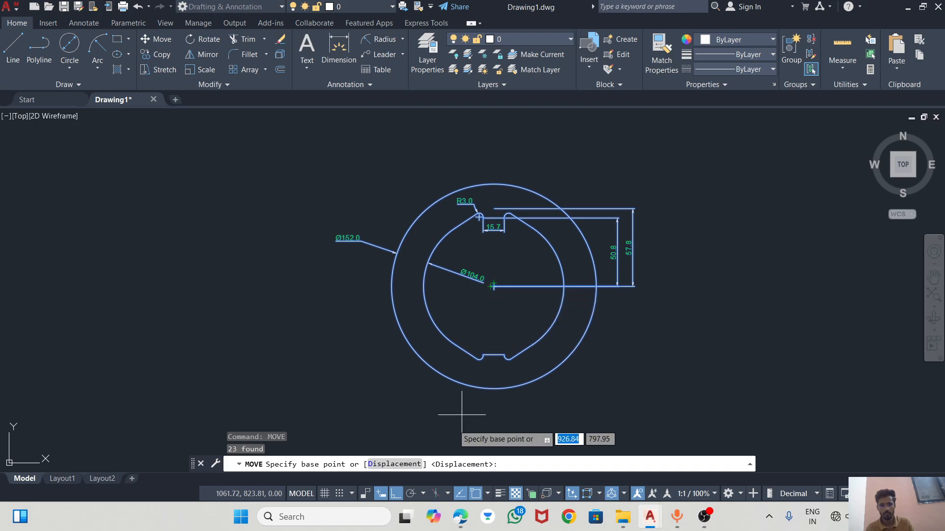
key(F8)
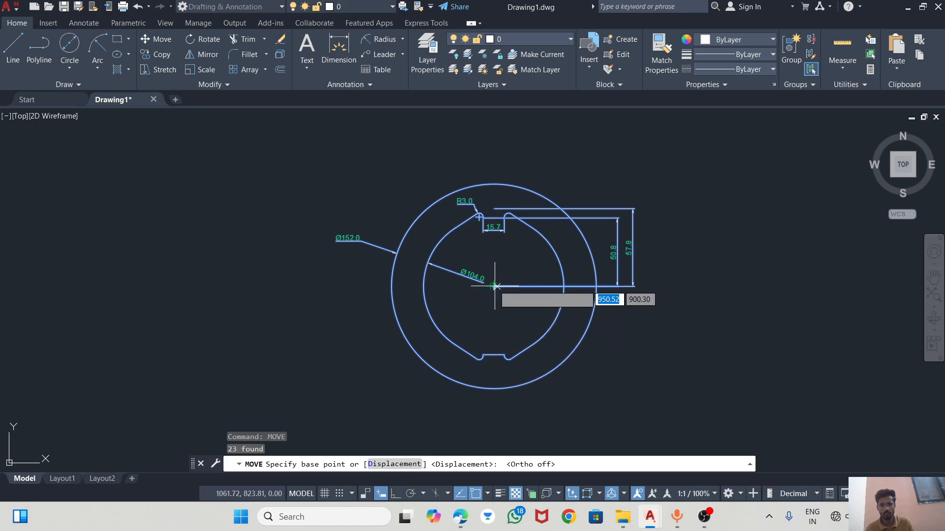
click(493, 286)
scroll(626, 249, down, 6)
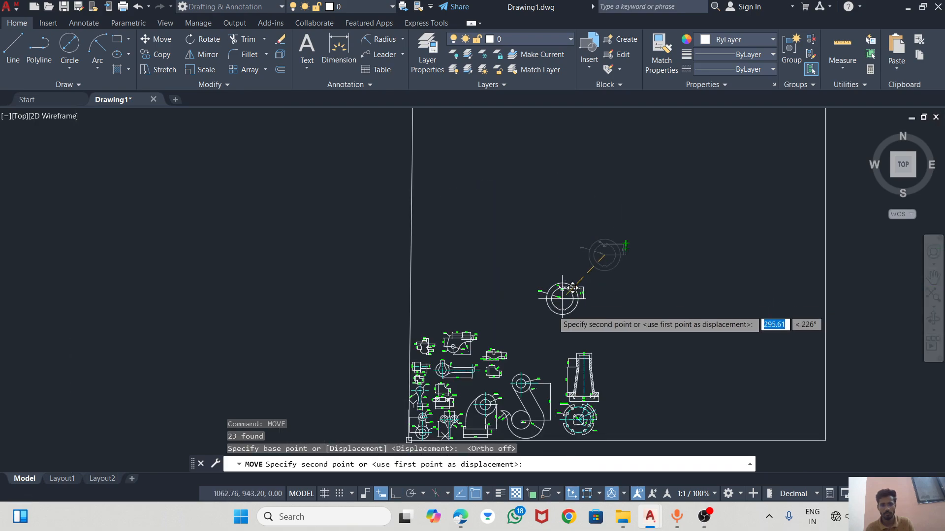
scroll(541, 296, up, 4)
scroll(521, 279, down, 5)
scroll(506, 296, up, 5)
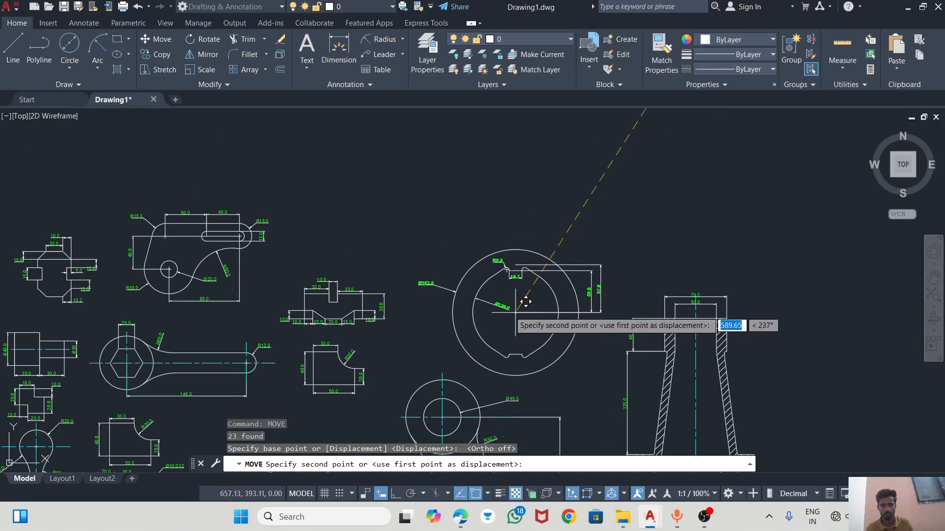
click(495, 289)
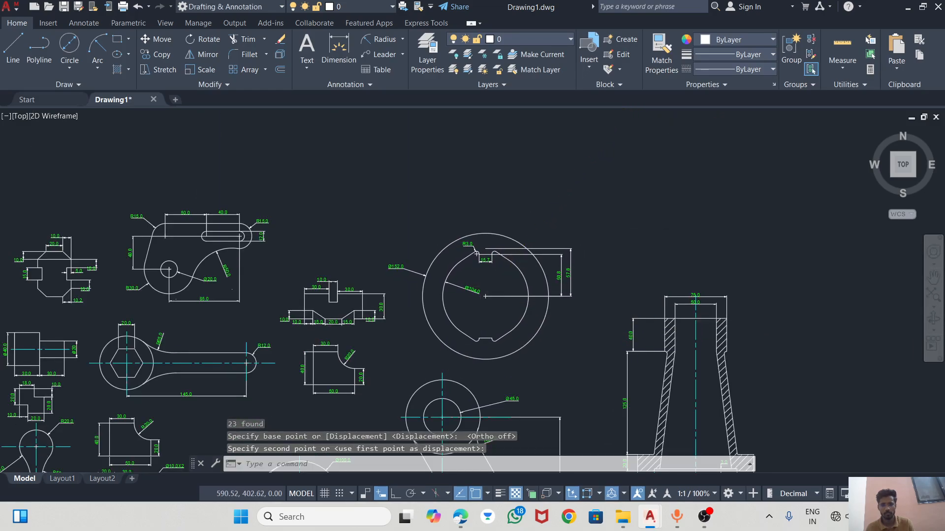
scroll(553, 256, down, 2)
Step: Consult the EX: 14 swing C-washer in the practice PDF and draw a 35 mm radius circle in the empty space above the finished drawings
key(alt+Tab)
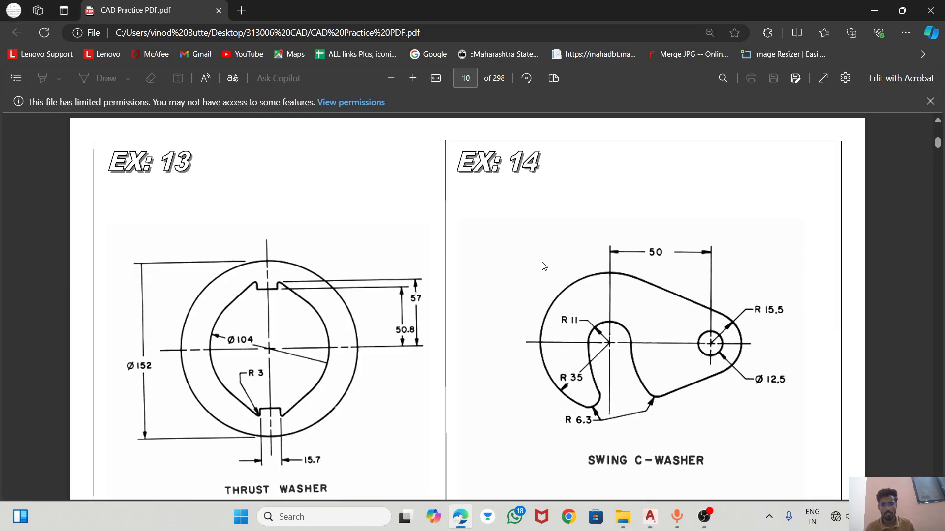
scroll(609, 305, down, 2)
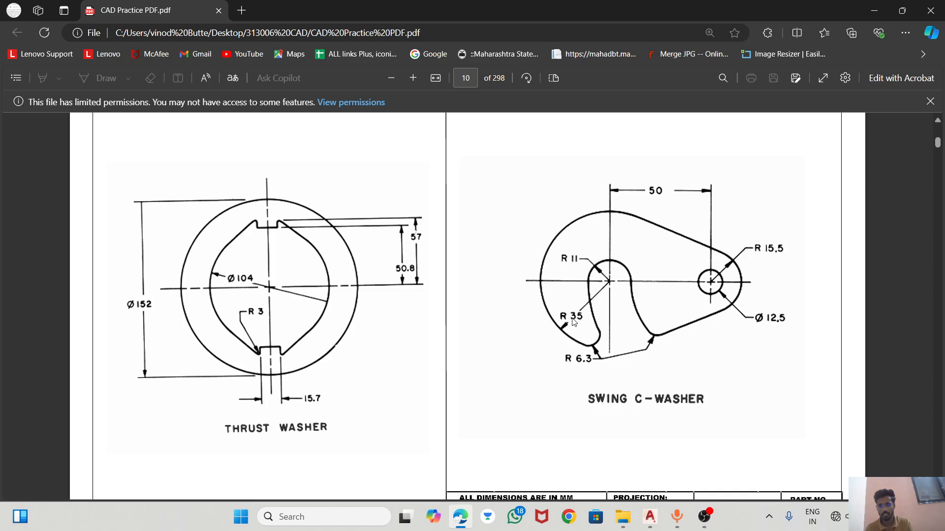
mouse_move(651, 517)
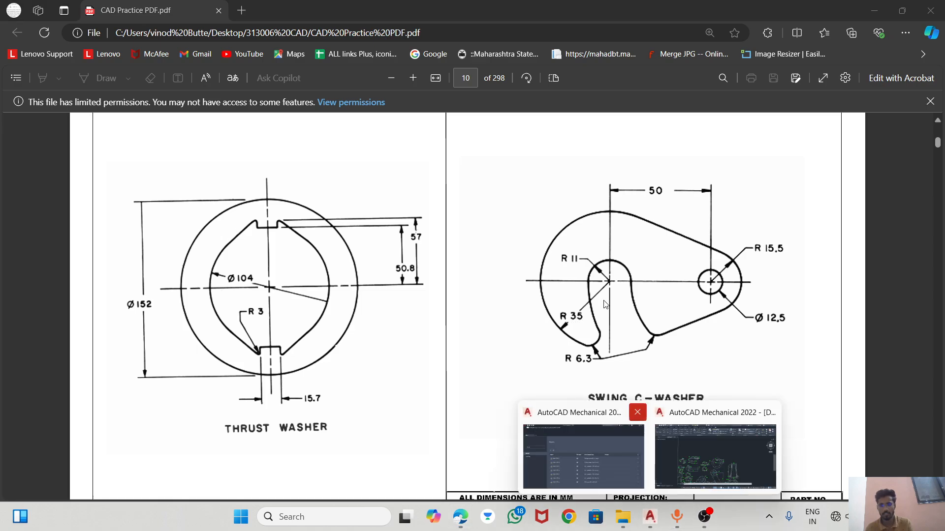
click(701, 452)
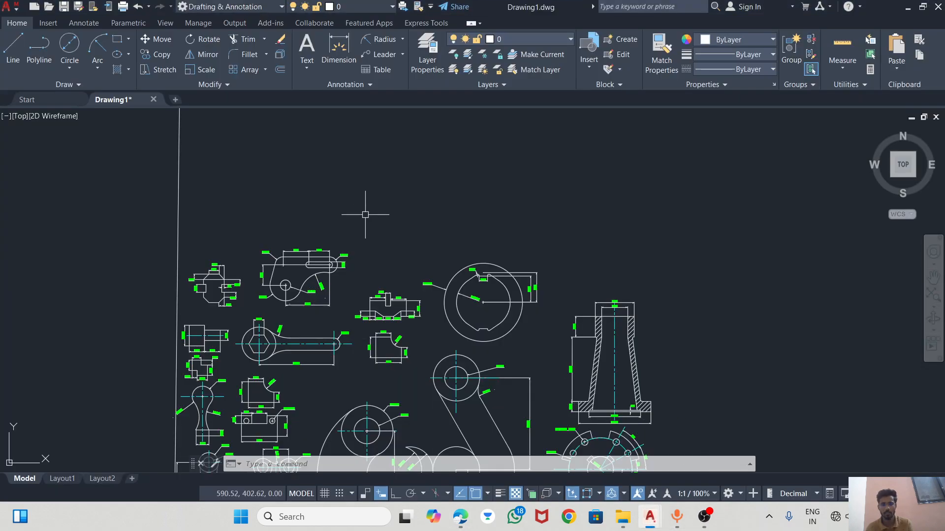
click(70, 45)
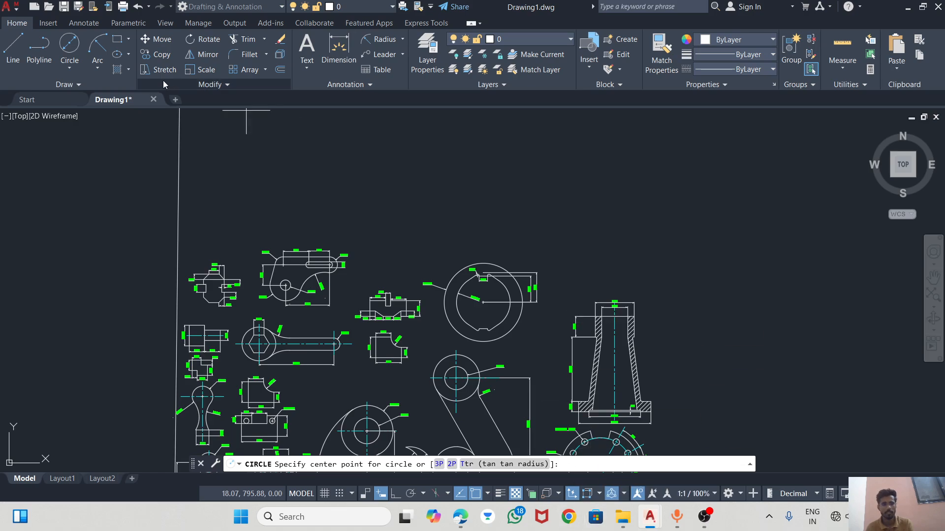
click(69, 68)
click(84, 112)
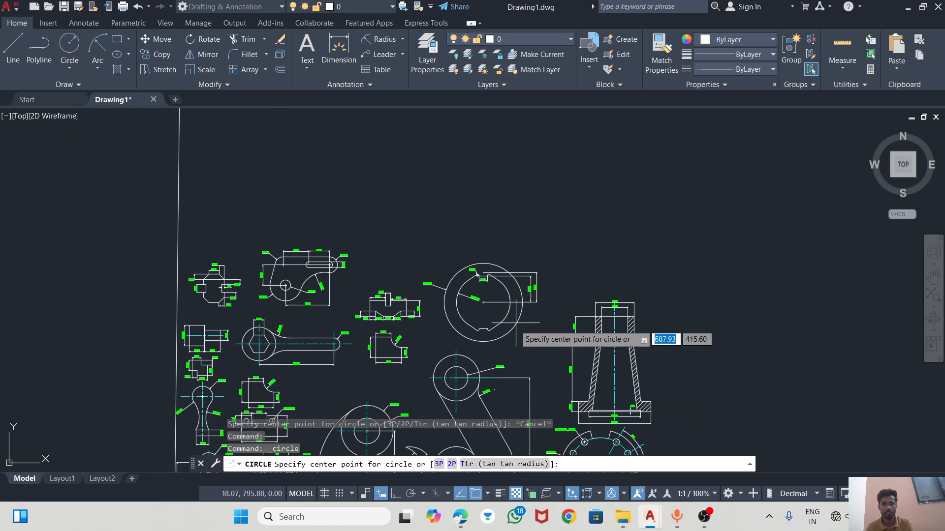
scroll(507, 295, down, 5)
scroll(533, 206, up, 2)
scroll(512, 257, down, 4)
scroll(500, 249, up, 3)
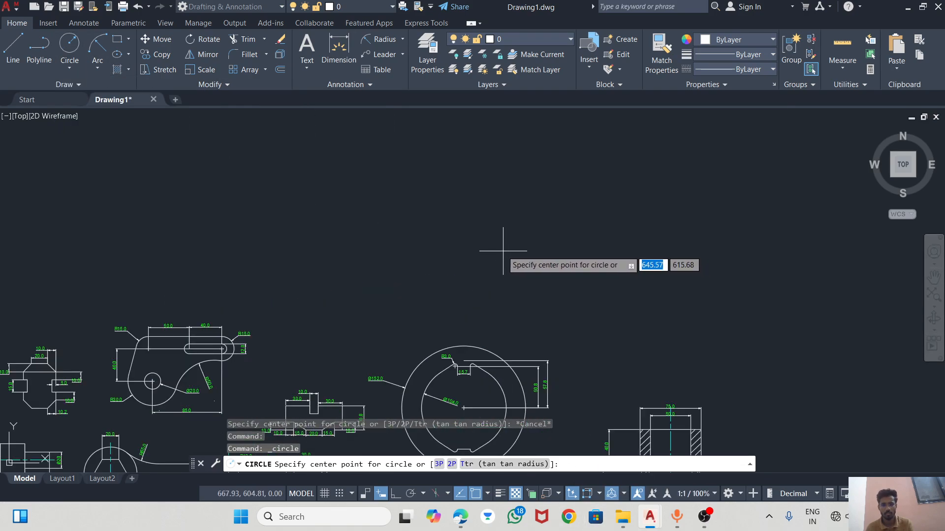
click(528, 152)
text(35)
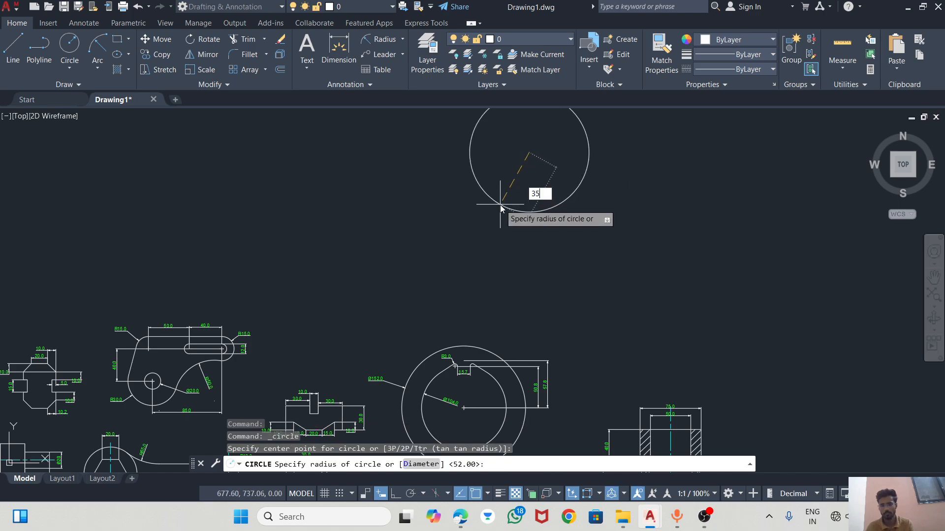
key(Return)
scroll(568, 153, up, 2)
scroll(561, 139, up, 2)
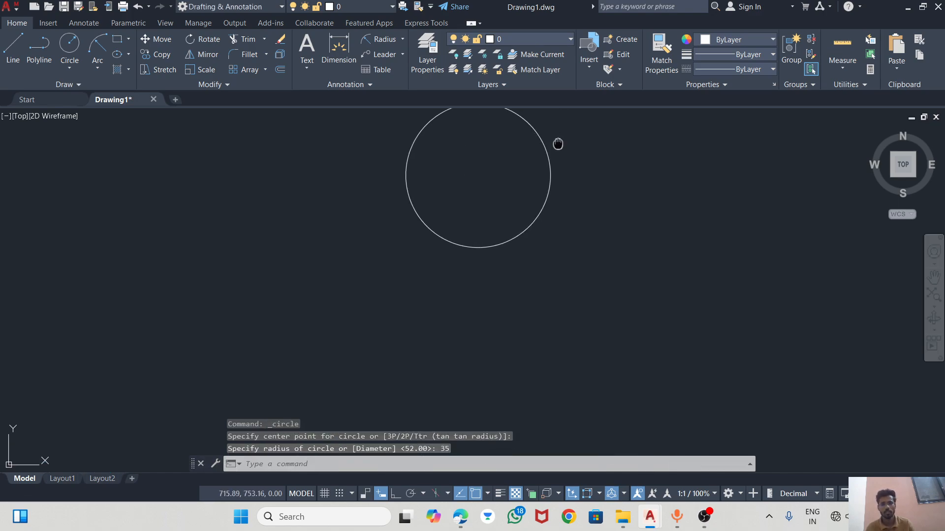
middle_drag(556, 143, 518, 236)
Step: Draw a circle of 11 mm radius concentric with the 35 mm radius circle, following the swing C-washer in the PDF
key(alt+Tab)
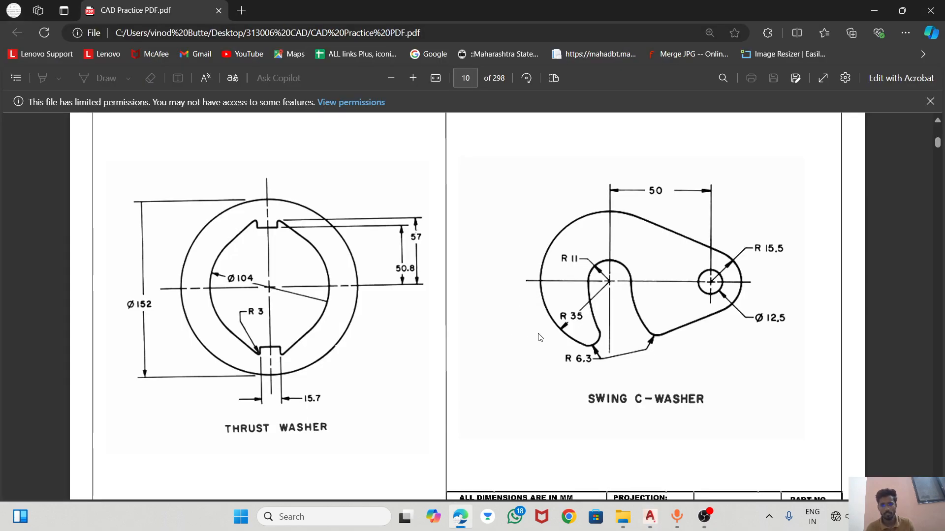
key(alt+Tab)
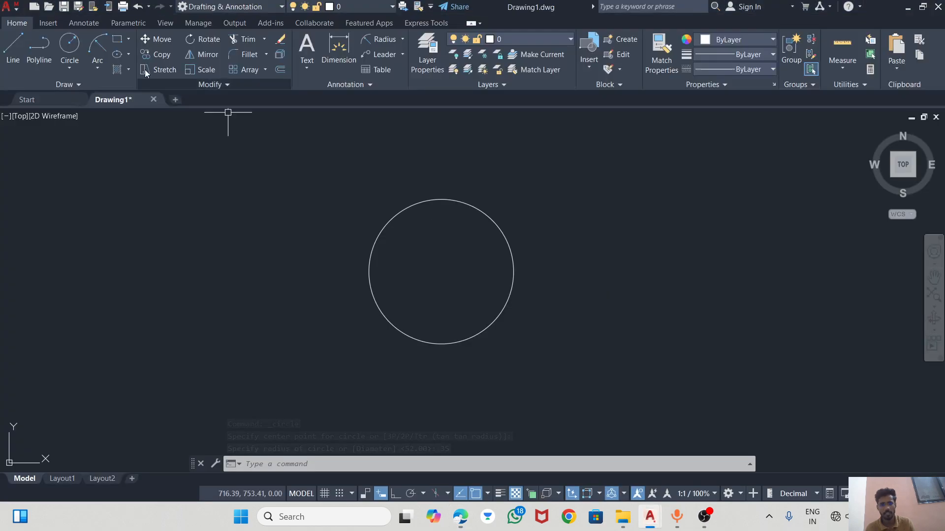
click(70, 68)
click(96, 89)
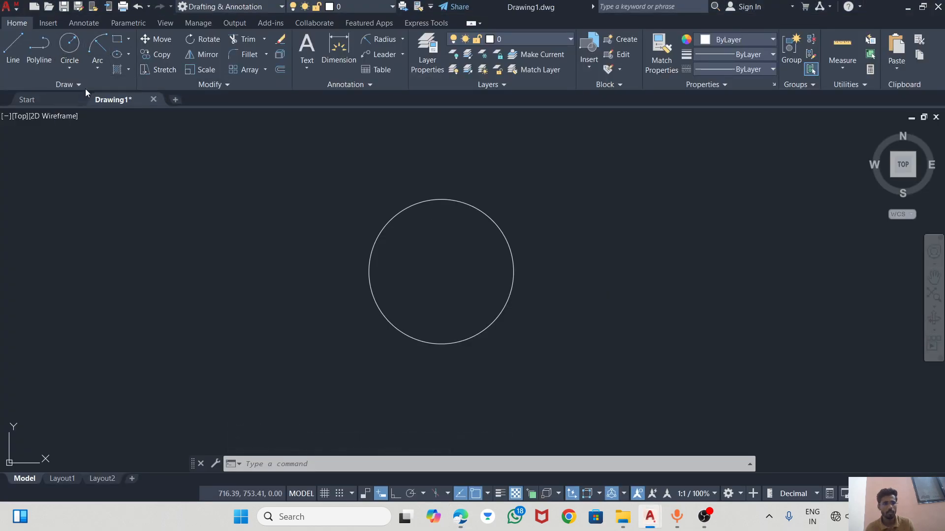
click(442, 270)
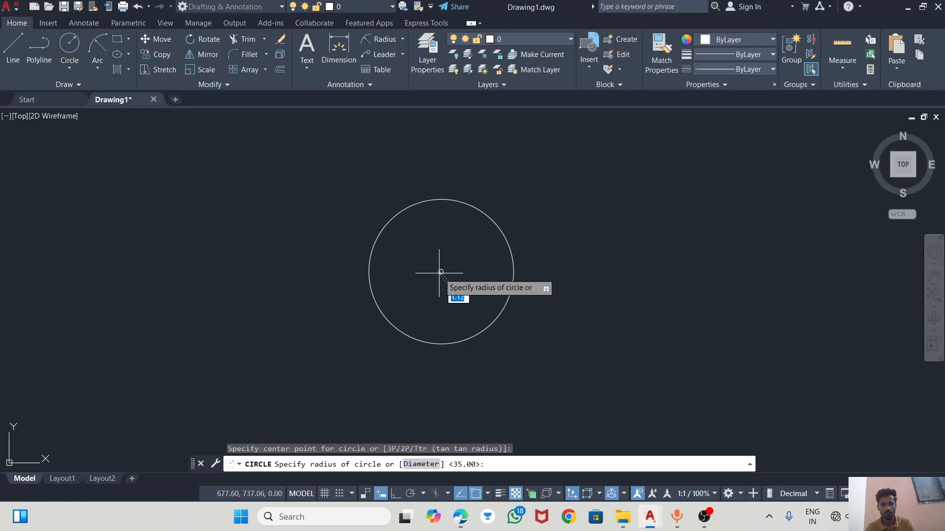
click(444, 244)
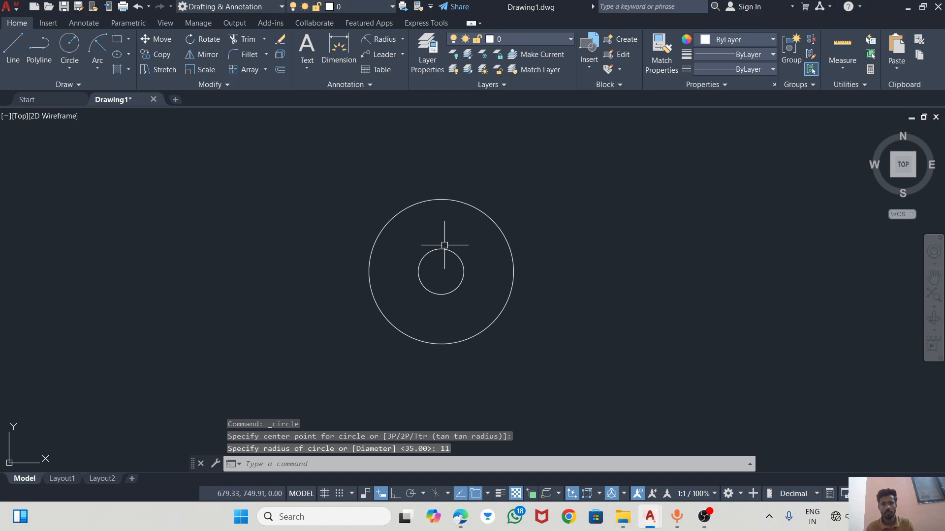
Step: Draw a 12.5 mm radius circle centred 50 mm horizontally to the right of the two concentric circles' centre
key(alt+Tab)
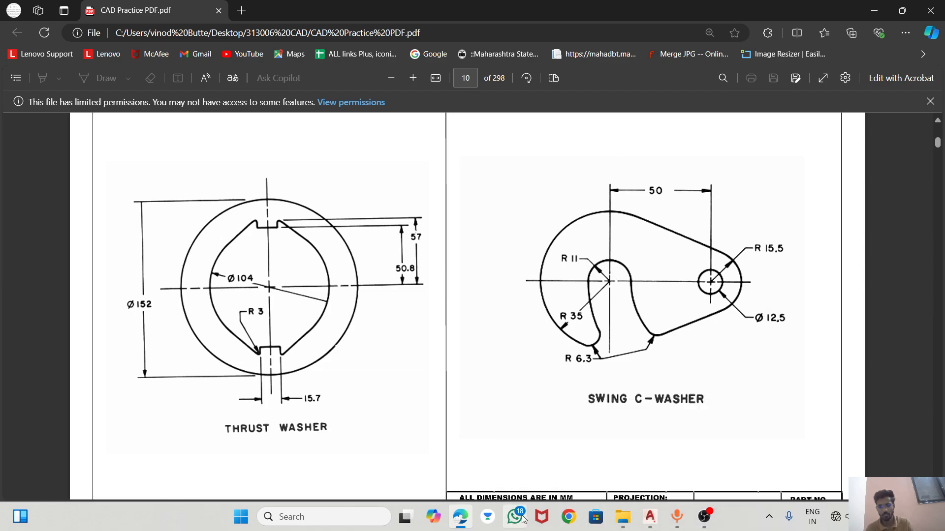
mouse_move(649, 517)
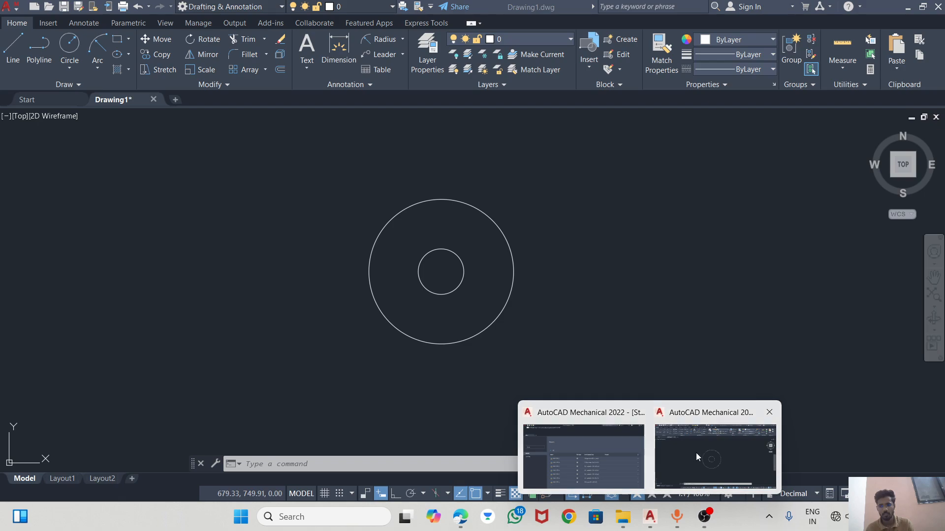
click(696, 457)
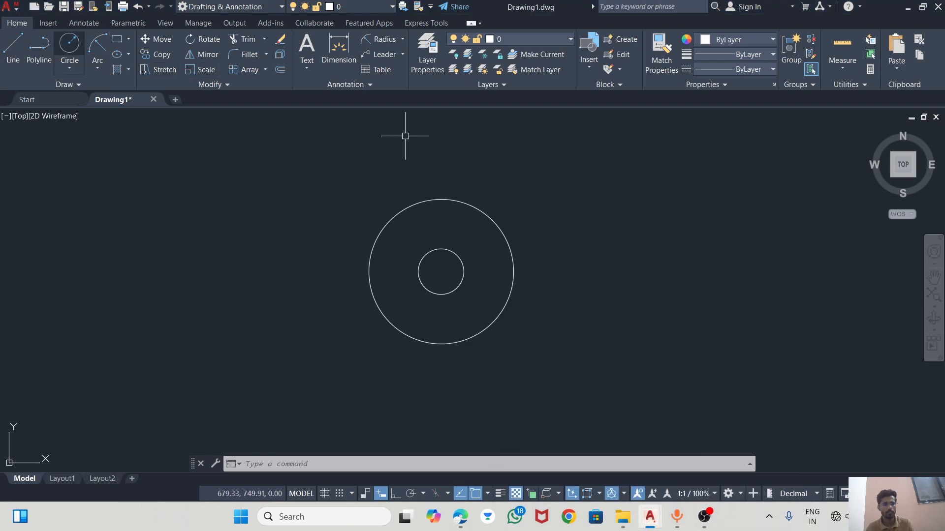
click(70, 44)
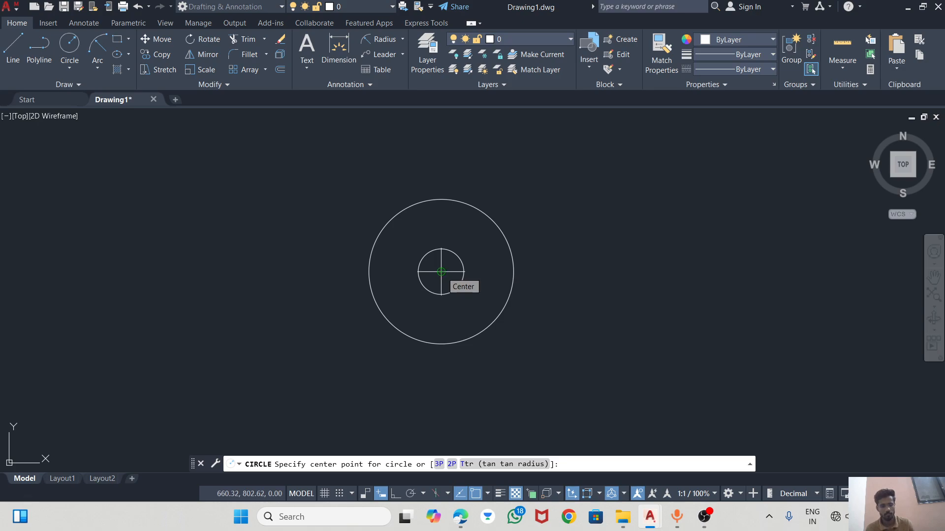
key(alt+Tab)
key(alt+Tab)
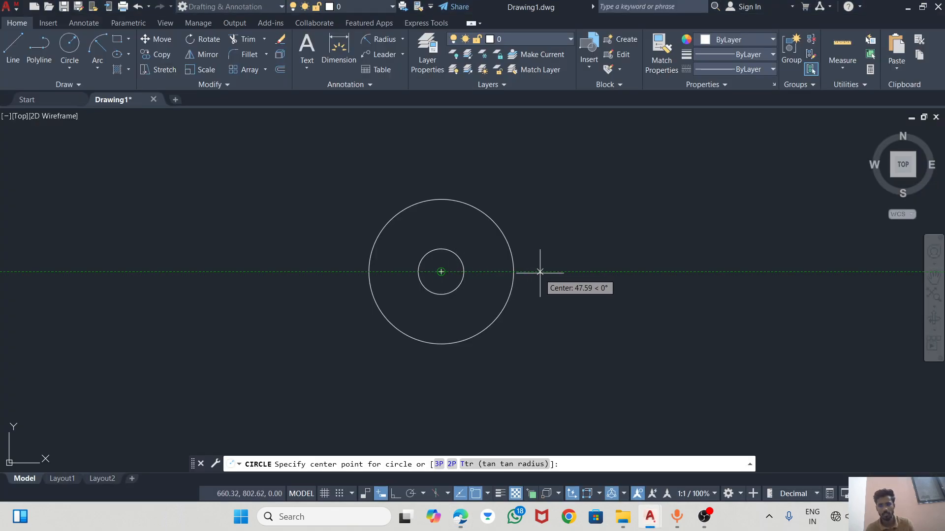
text(5)
key(Return)
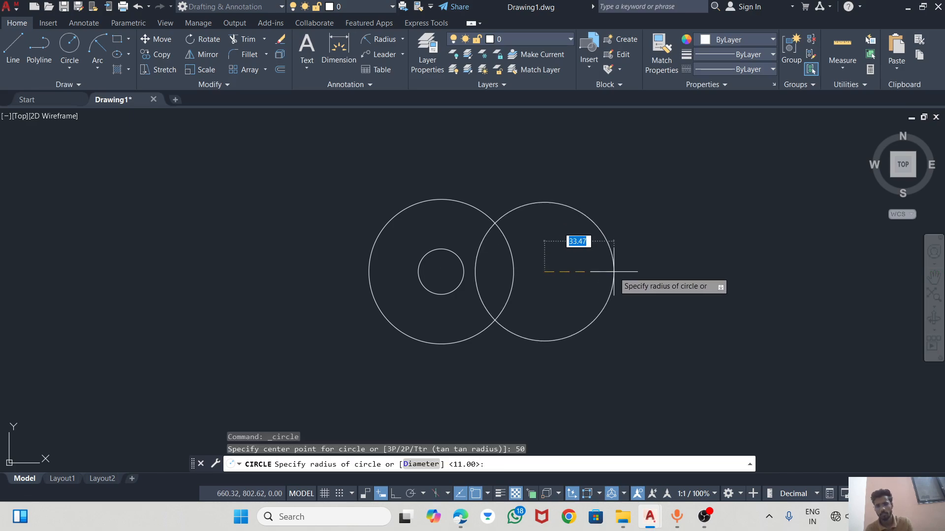
key(alt+Tab)
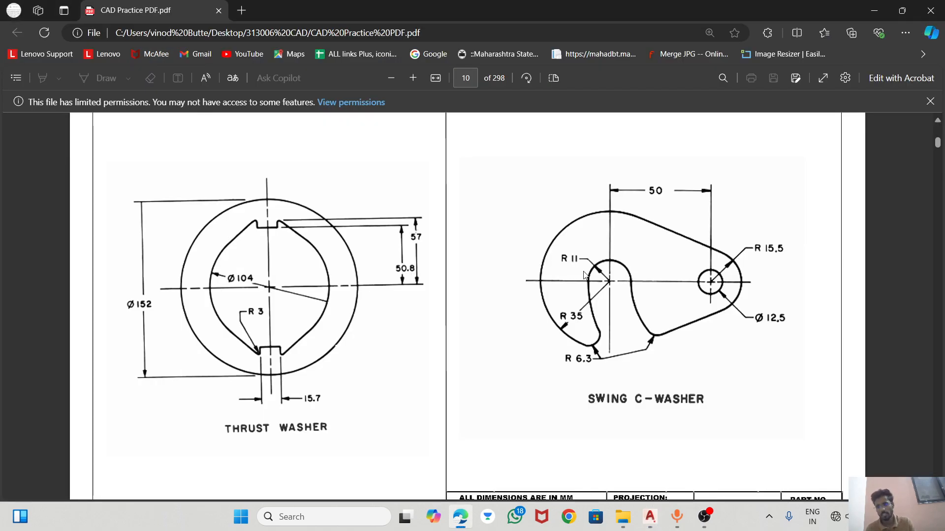
key(alt+Tab)
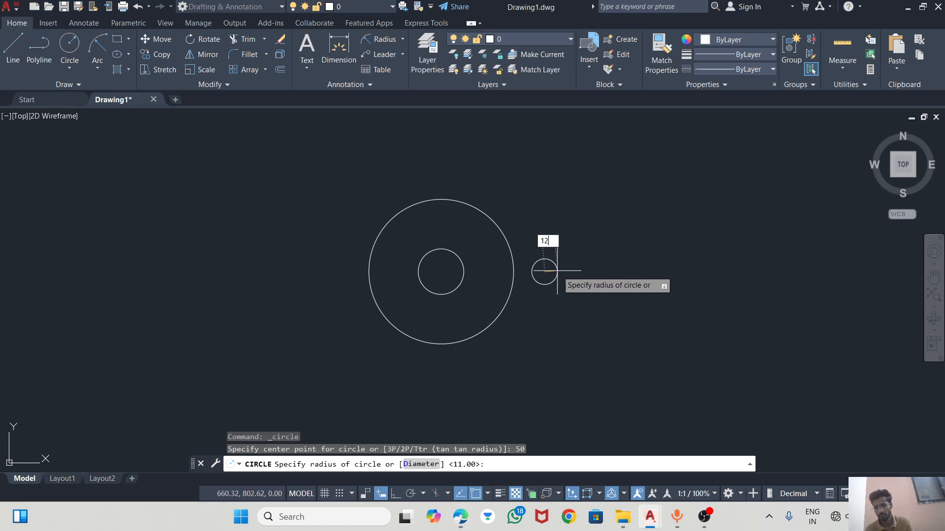
text(12.5)
key(Return)
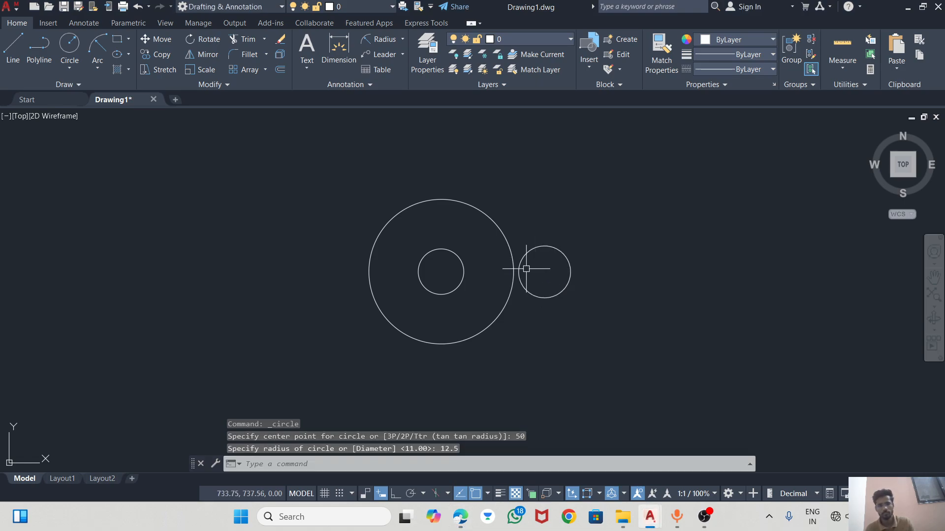
Step: Draw a 12.5 mm diameter circle at the centre of the 12.5 mm radius circle, and erase that larger circle
click(71, 67)
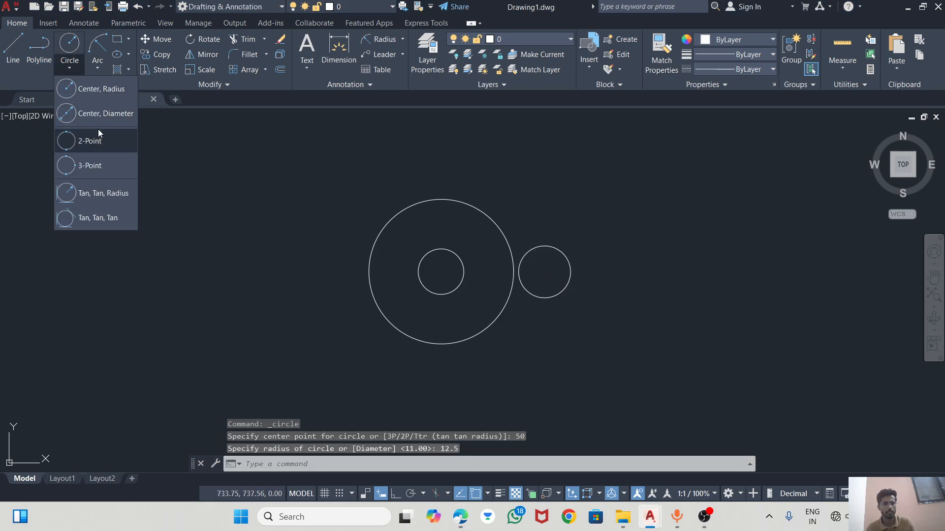
key(alt+Tab)
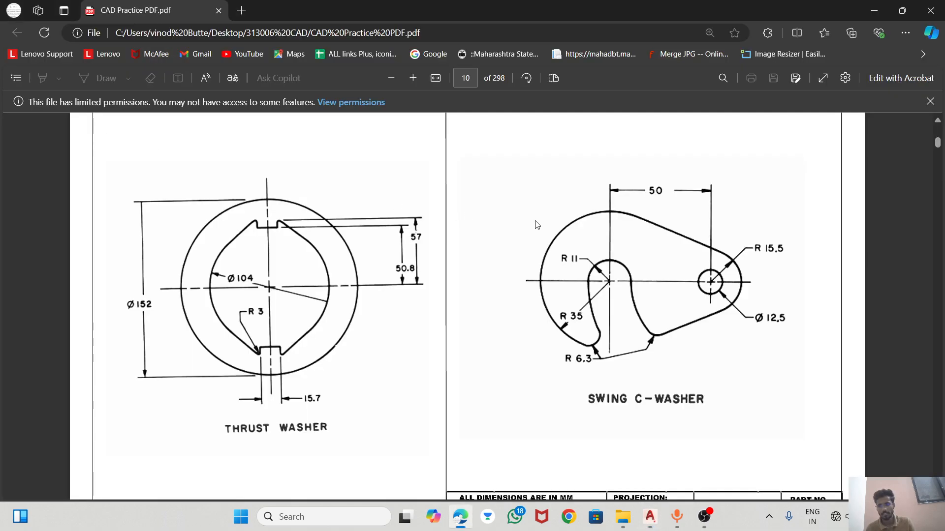
key(alt+Tab)
click(70, 67)
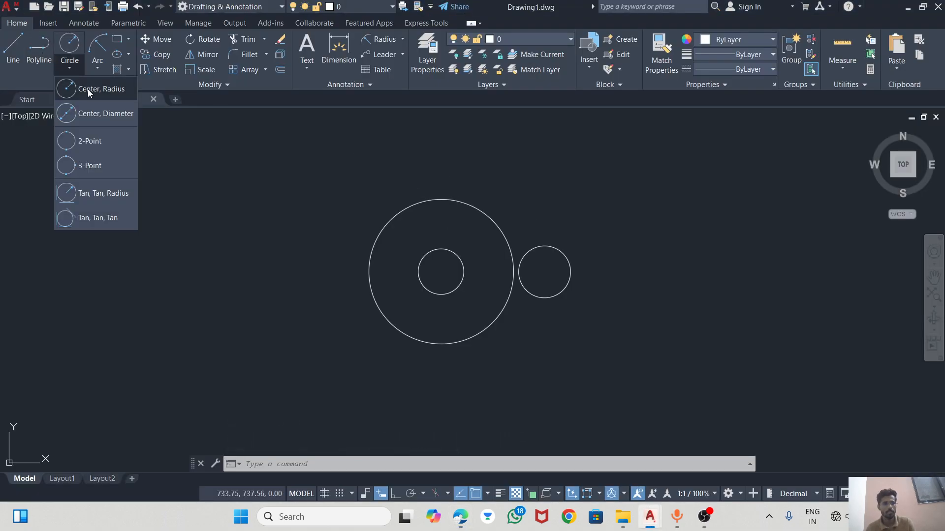
click(544, 272)
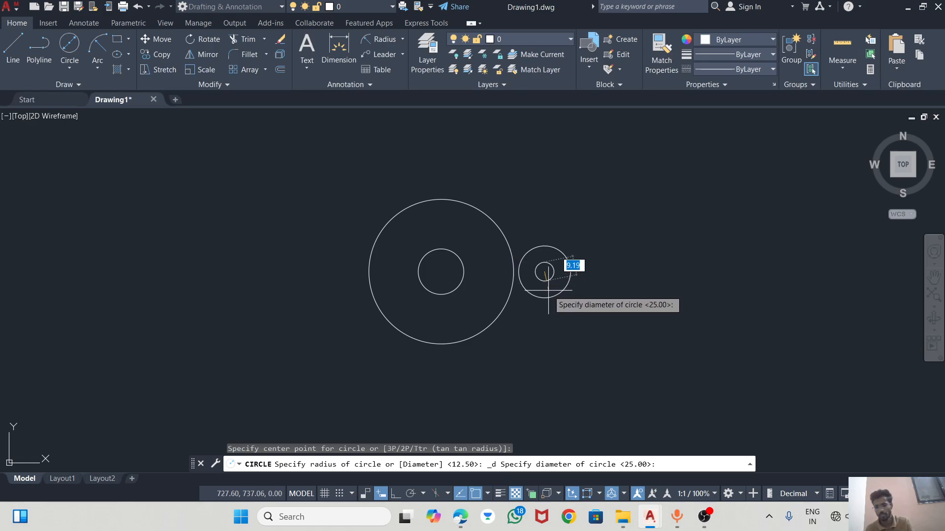
key(Return)
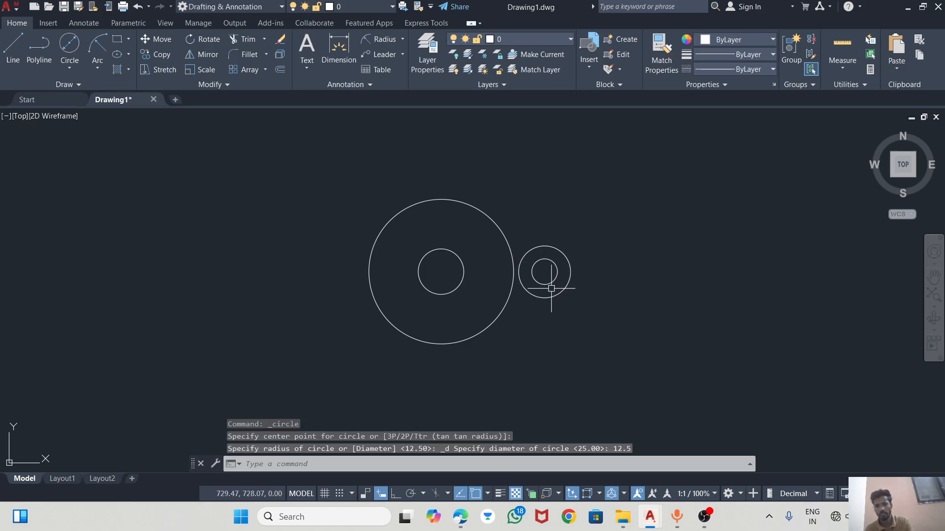
click(564, 253)
key(Delete)
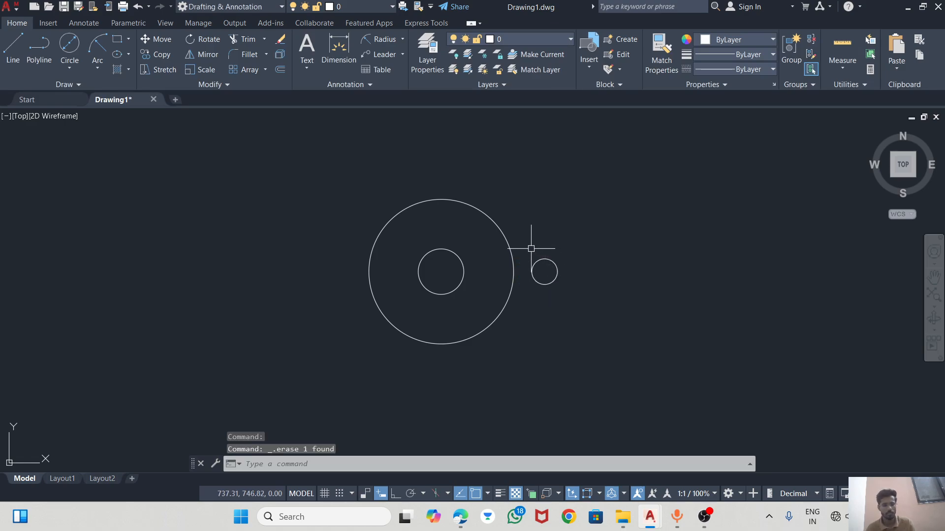
Step: Draw a circle of 15.5 mm diameter concentric with the 12.5 mm diameter hole
key(alt+Tab)
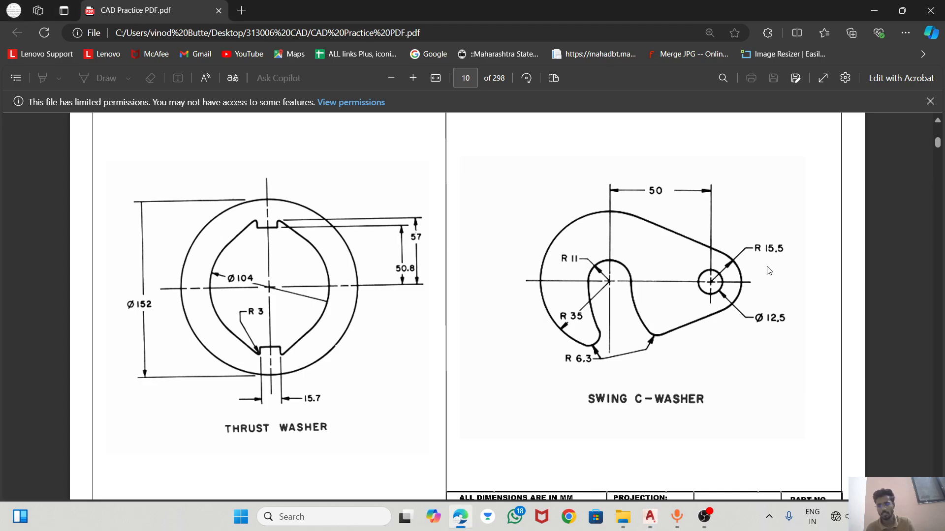
key(alt+Tab)
click(70, 45)
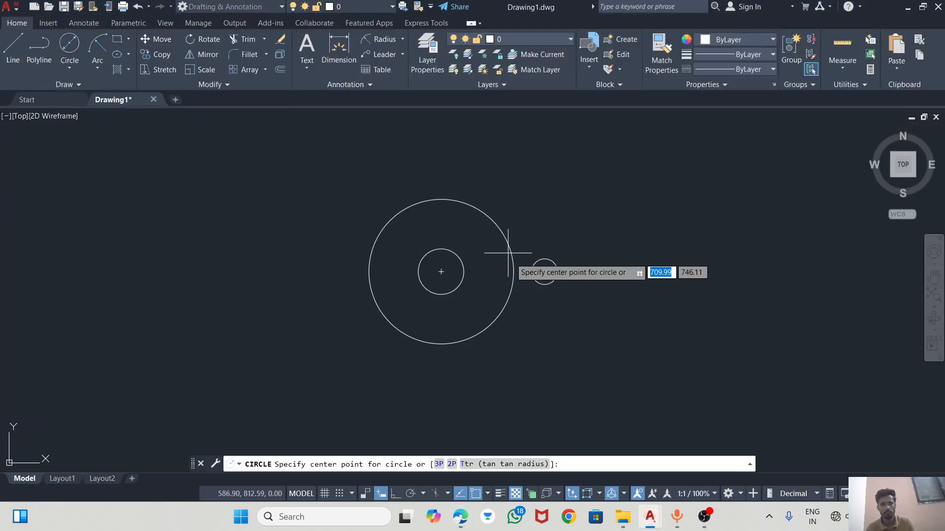
click(544, 272)
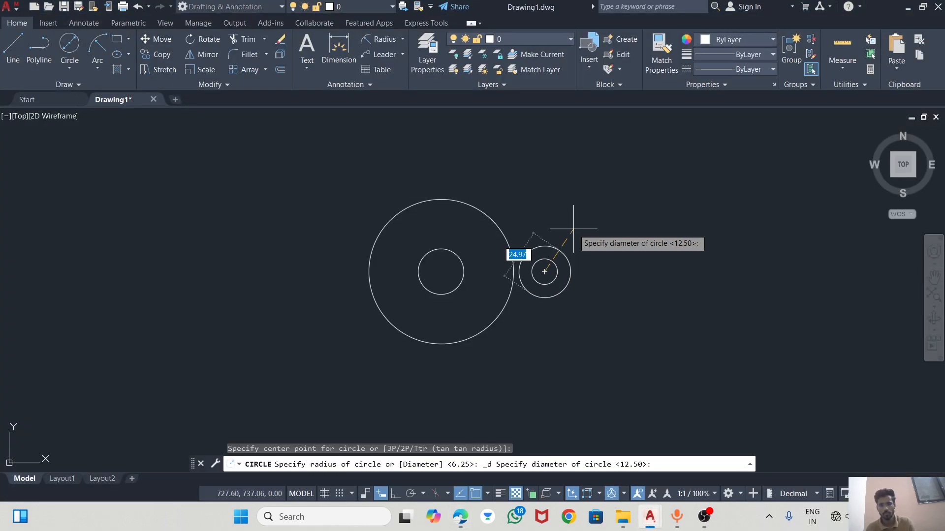
text(15.5)
key(Return)
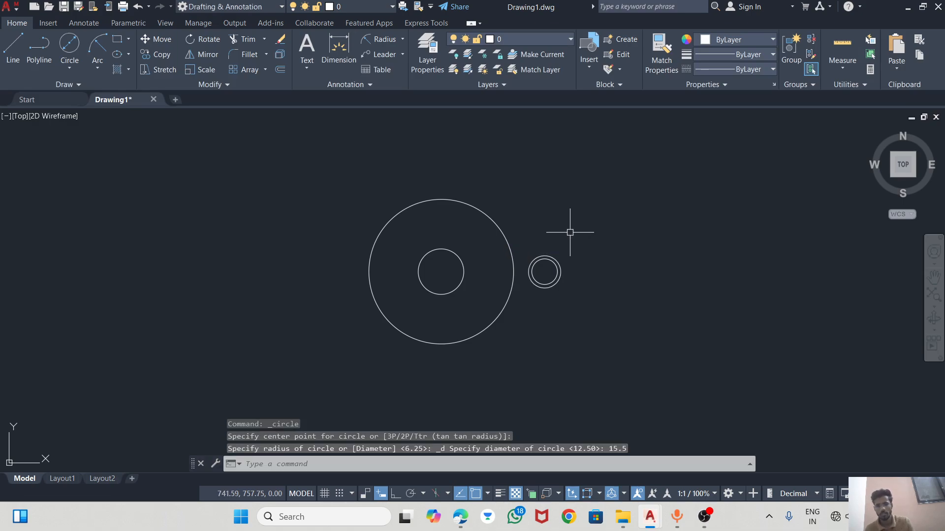
Step: Recheck the swing C-washer in the PDF and erase the 15.5 mm diameter circle around the small hole
key(alt+Tab)
key(alt+Tab)
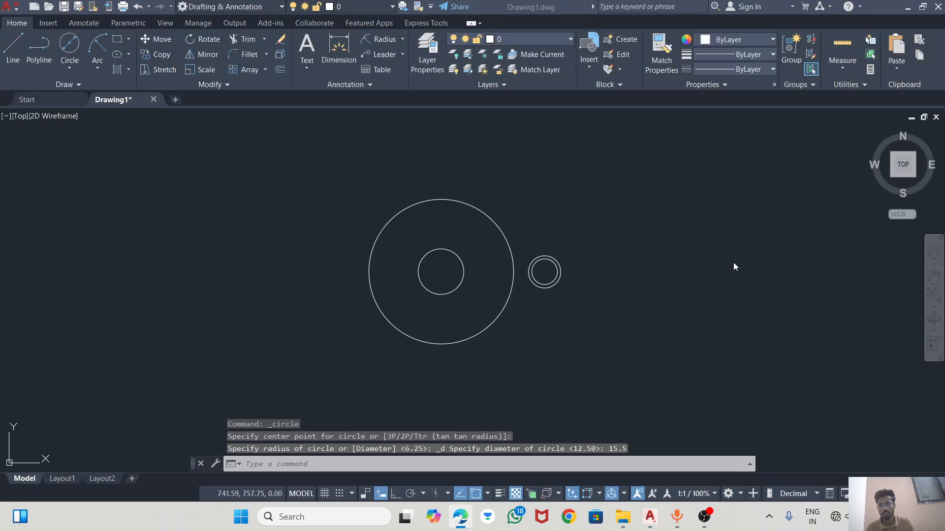
click(558, 257)
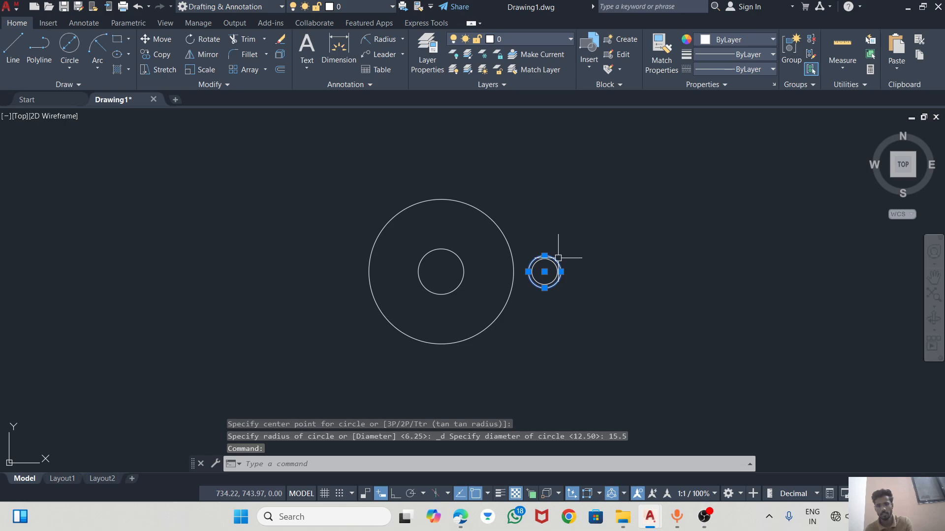
key(Delete)
Step: Draw a circle of 15.5 mm radius concentric with the 12.5 mm diameter hole
click(70, 68)
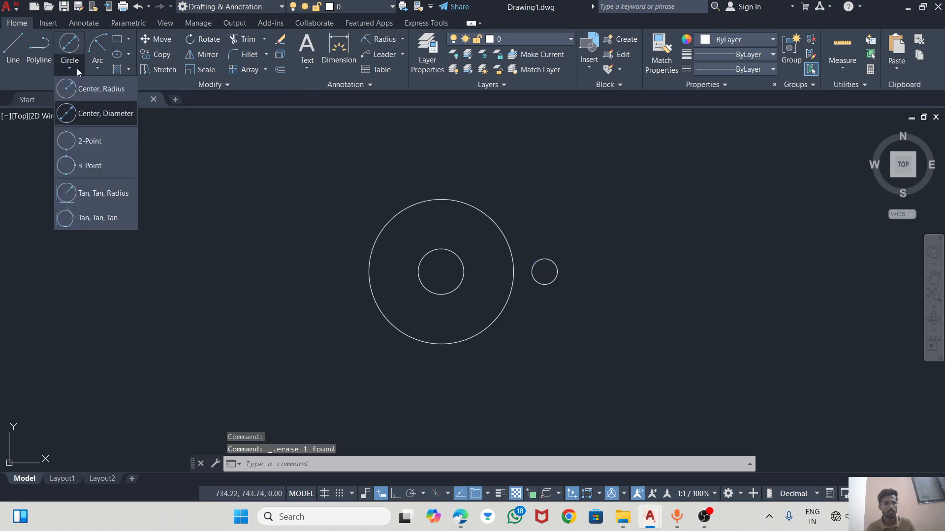
click(81, 92)
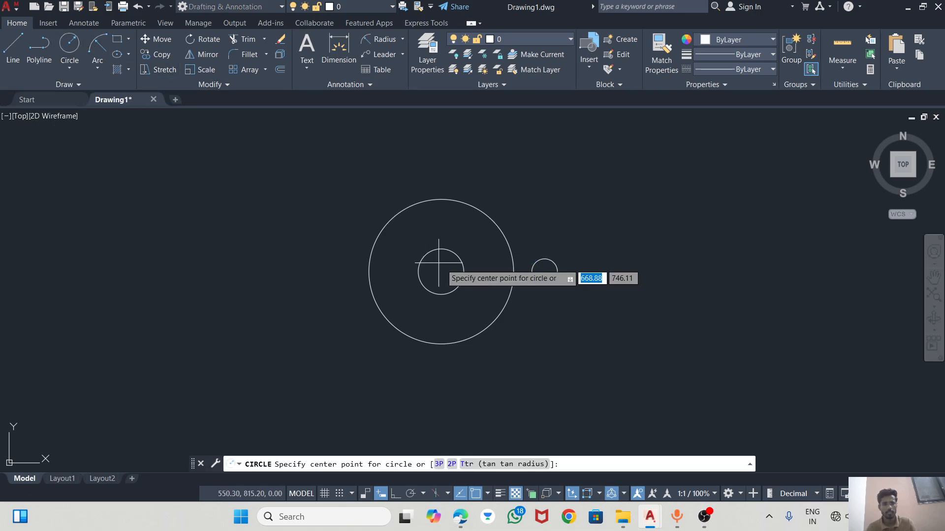
click(544, 272)
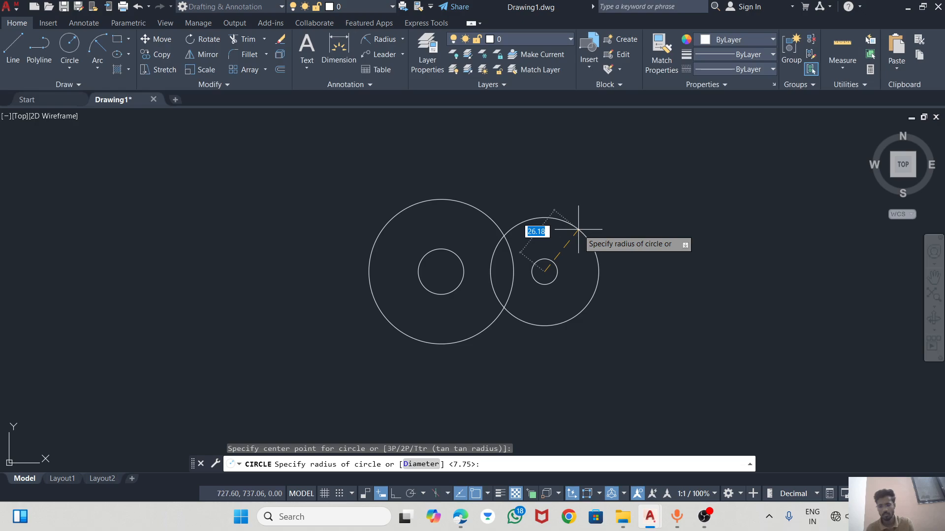
text(15.5)
key(Return)
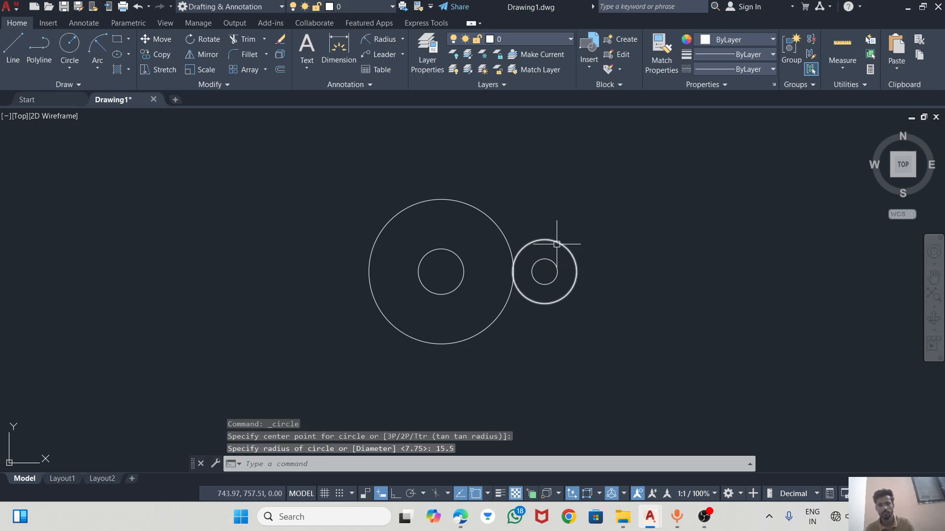
key(Escape)
Step: Following the PDF, draw a line tangent to the upper sides of the 35 mm and 15.5 mm radius circles using tangent snaps
key(alt+Tab)
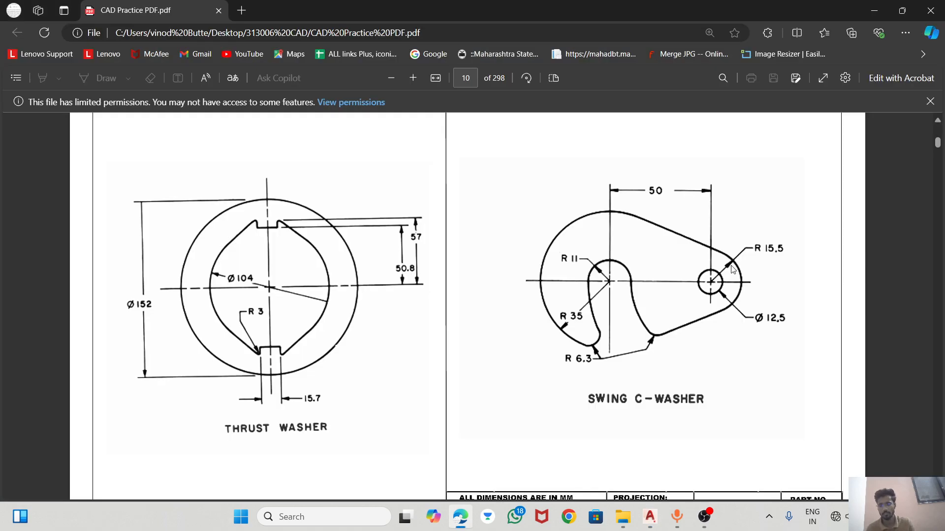
key(alt+Tab)
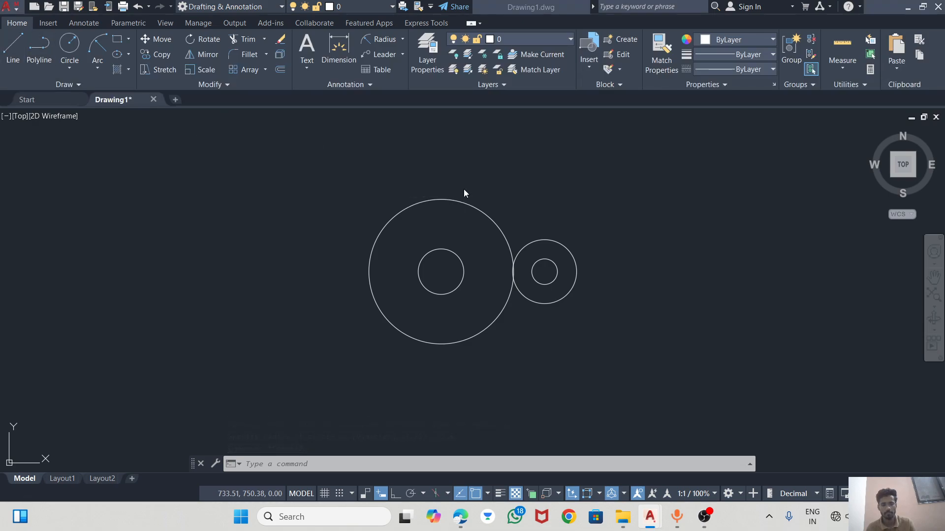
key(alt+Tab)
key(alt+Tab)
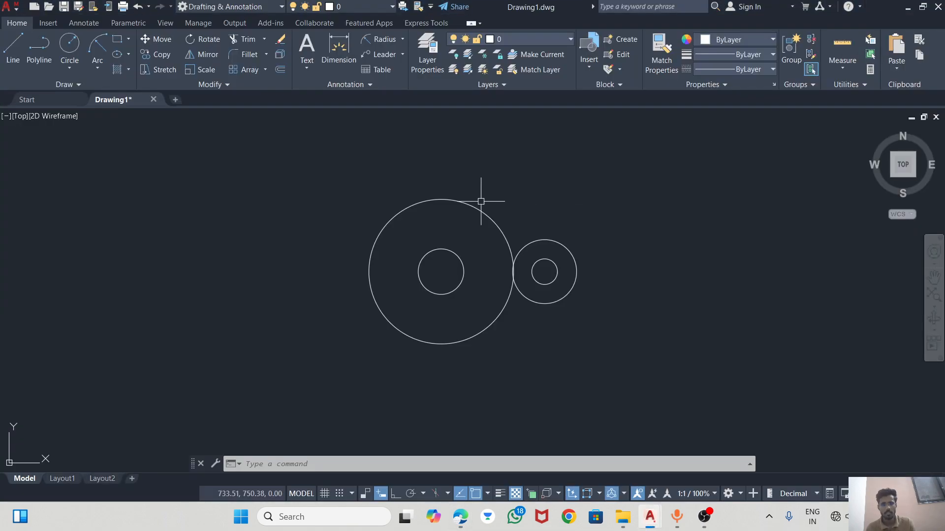
click(13, 47)
text(TAN)
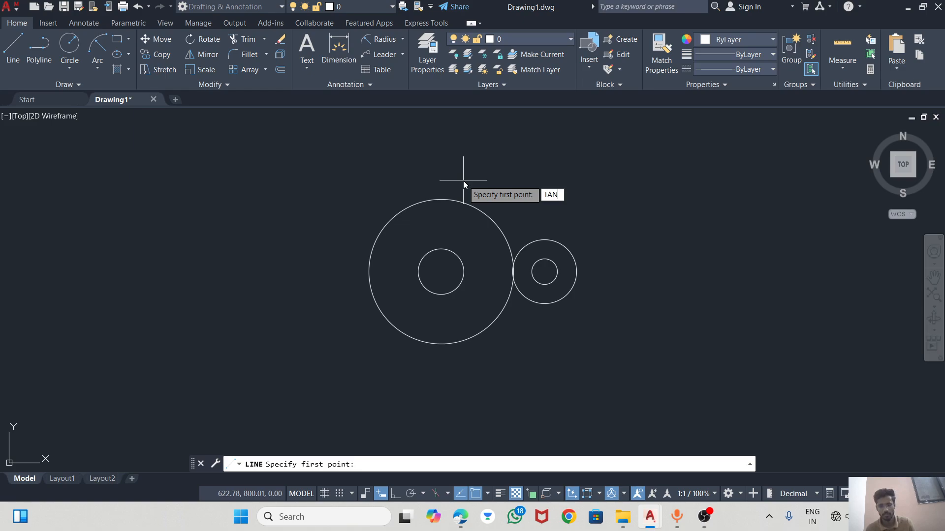
key(Return)
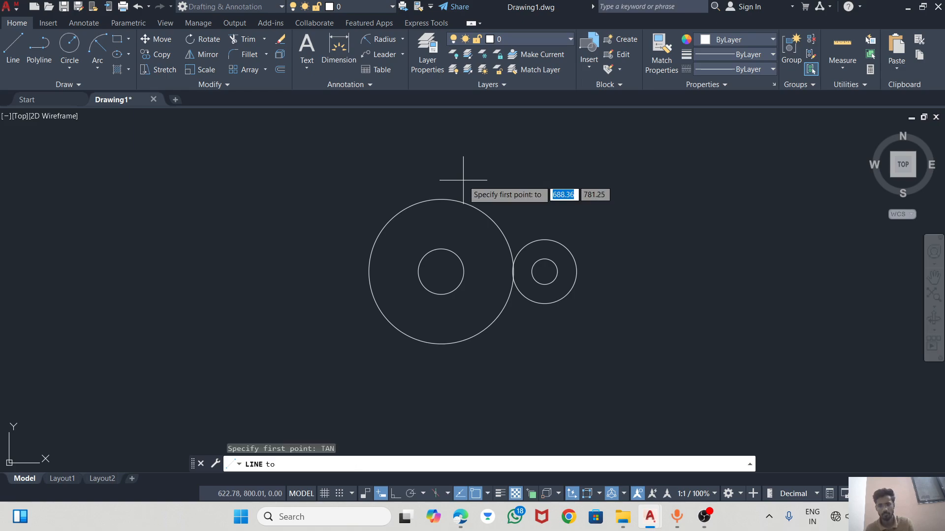
click(455, 202)
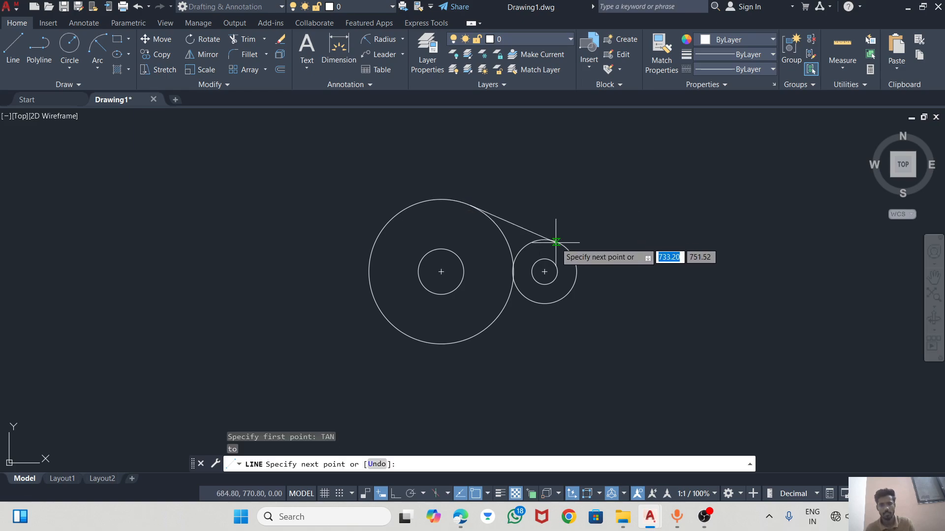
text(T)
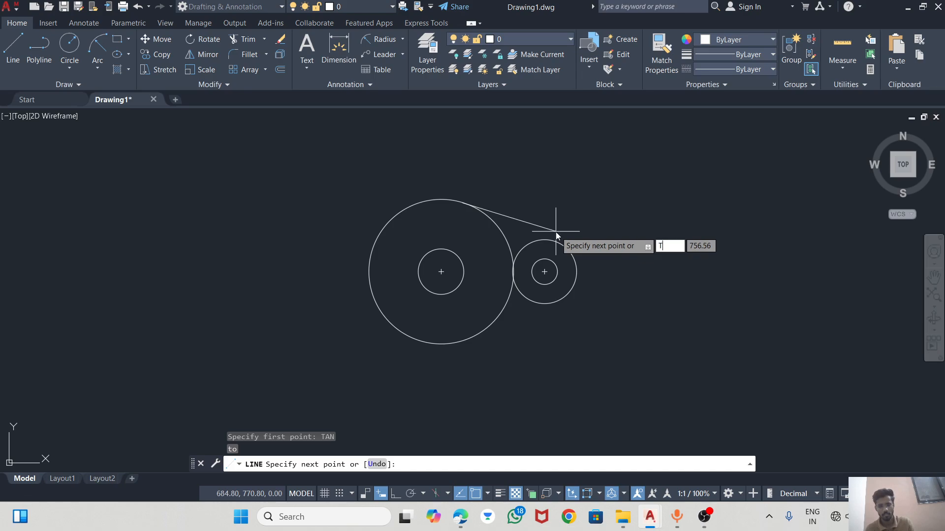
text(AN)
key(Return)
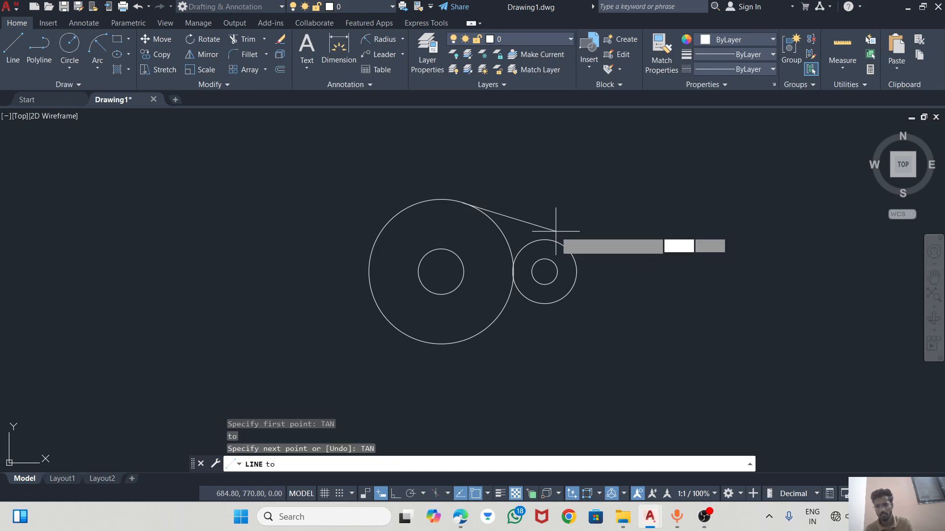
click(554, 241)
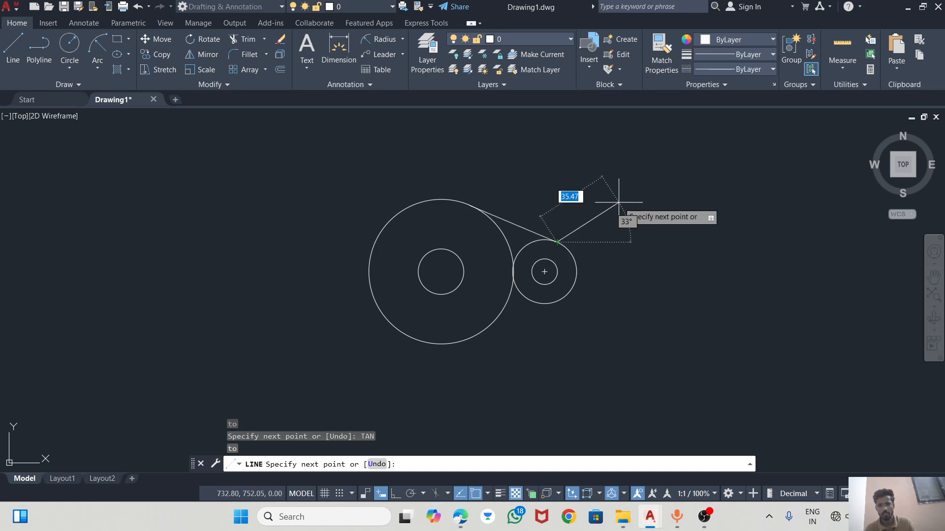
key(Escape)
scroll(516, 254, up, 2)
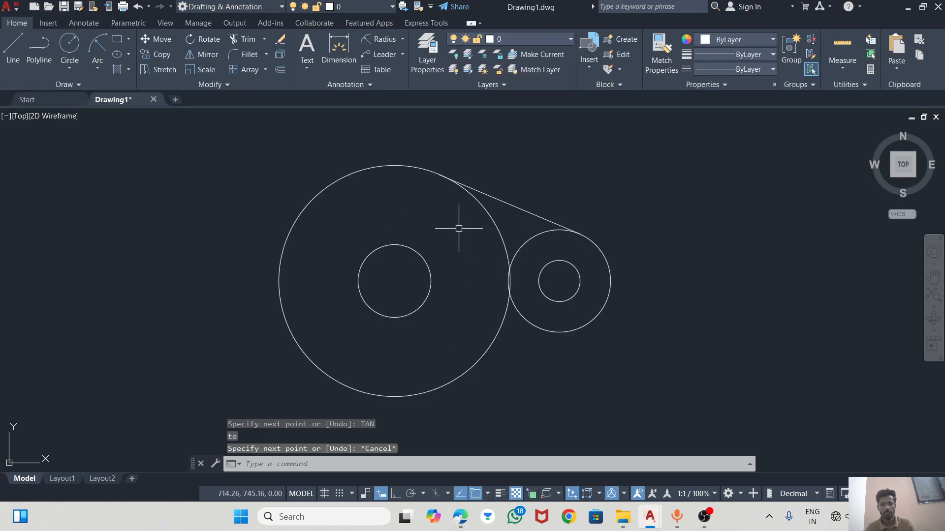
Step: Switch to the PDF to check the swing C-washer's slot and lower edge, and return to the AutoCAD drawing
key(alt+Tab)
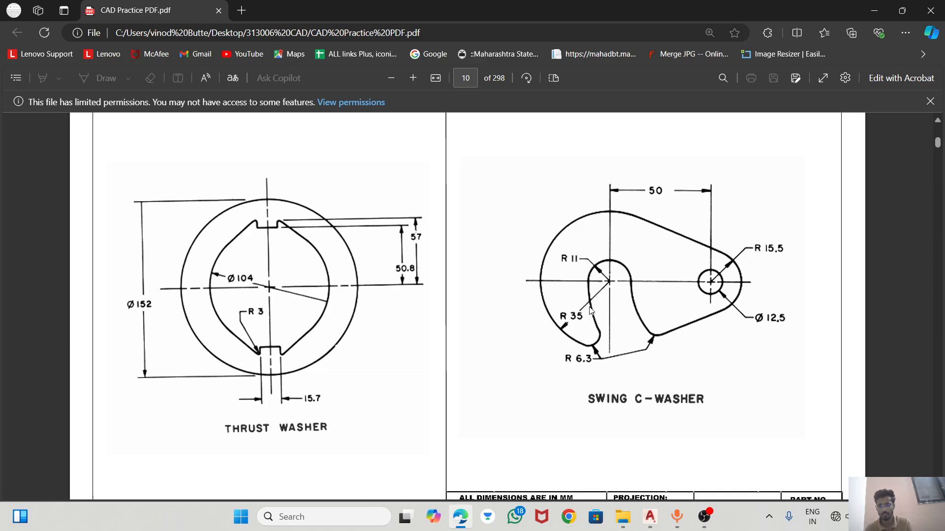
mouse_move(704, 518)
click(650, 517)
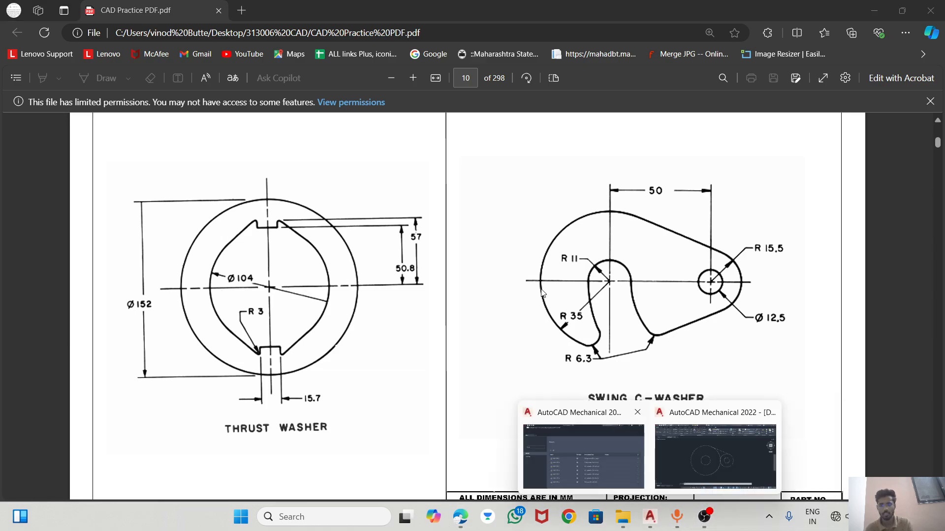
Step: In AutoCAD Mechanical, draw a 61 mm radius circle centred on the 12.5 mm hole, reaching the far quadrant of the R11 circle
click(691, 460)
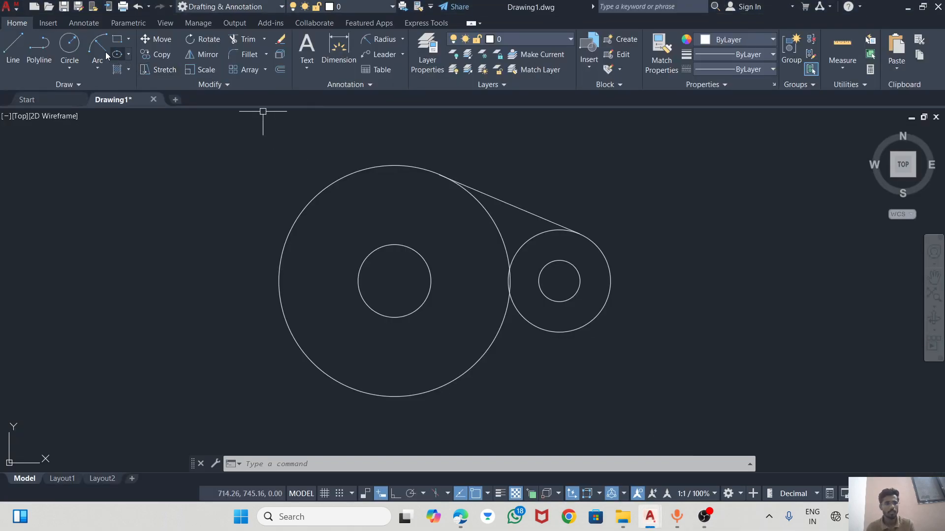
click(60, 51)
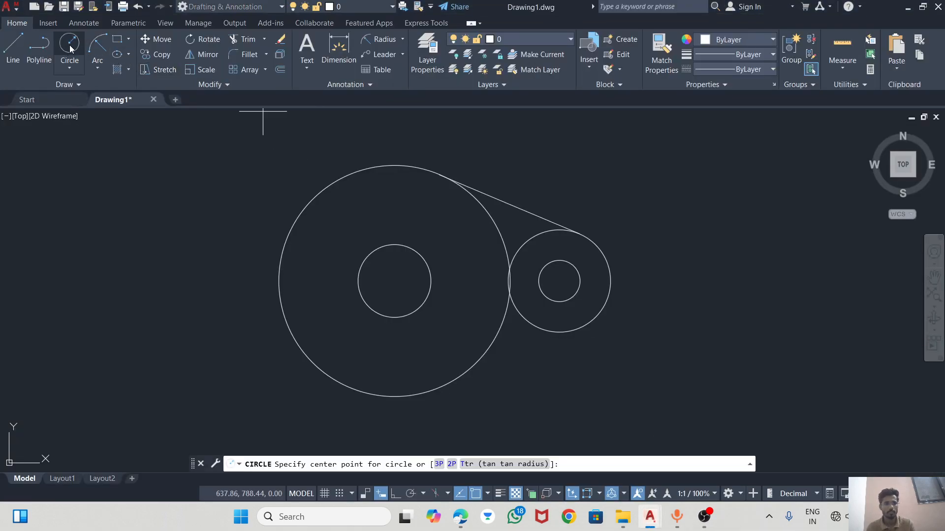
click(559, 281)
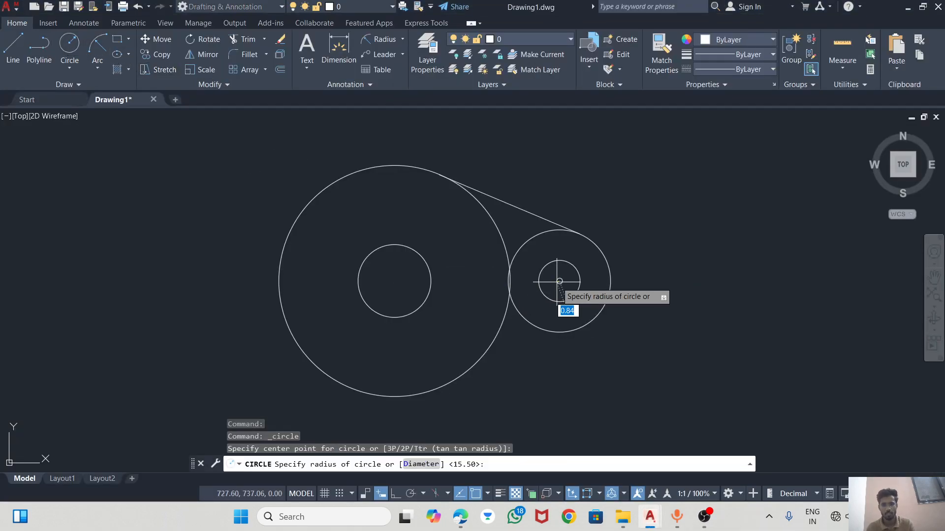
click(358, 281)
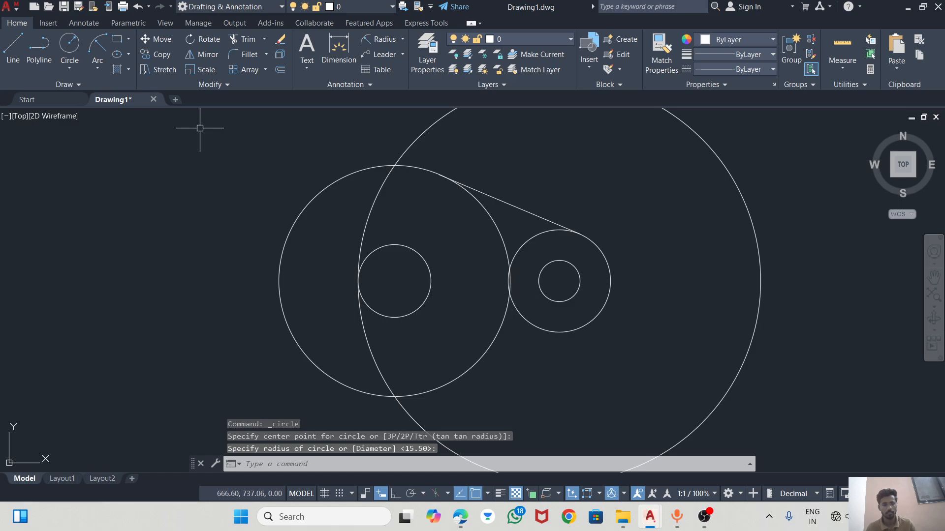
Step: Draw a second circle from the hole's centre, passing through the near quadrant of the R11 circle
key(alt+Tab)
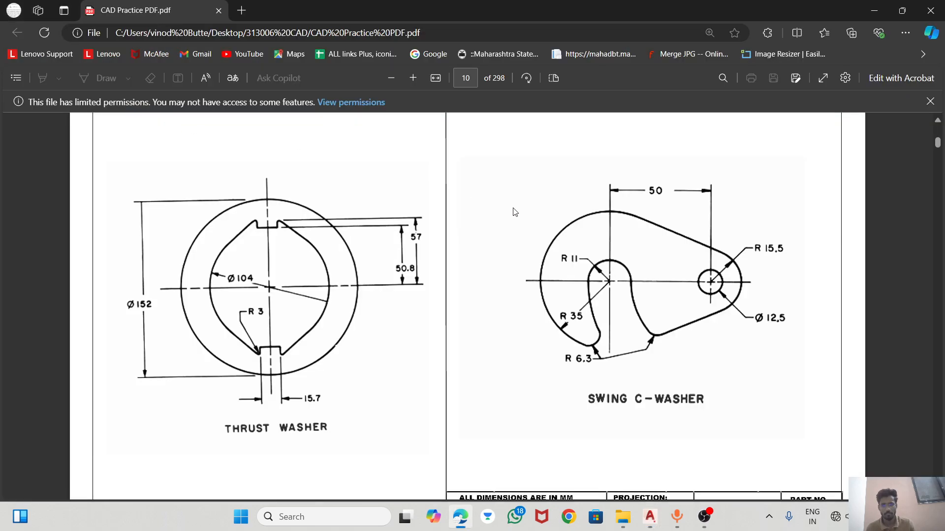
key(alt+Tab)
key(Return)
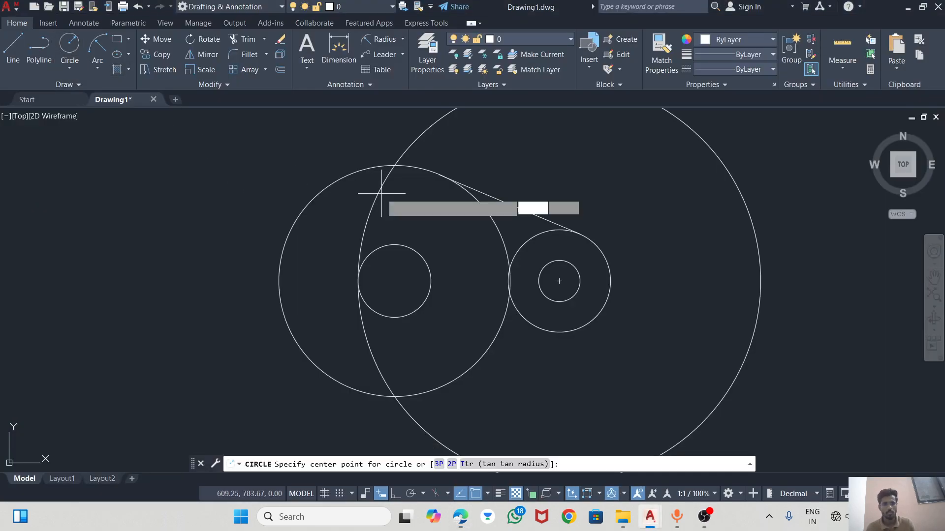
click(559, 281)
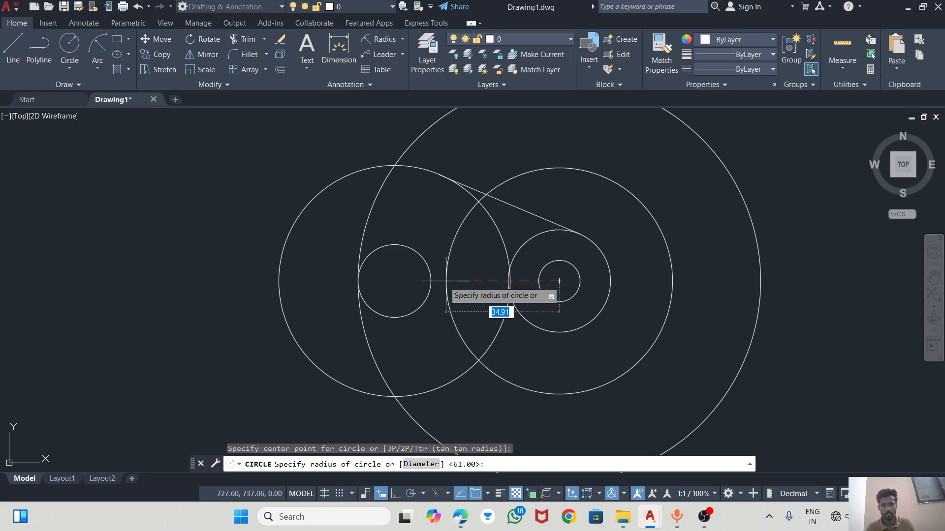
key(Escape)
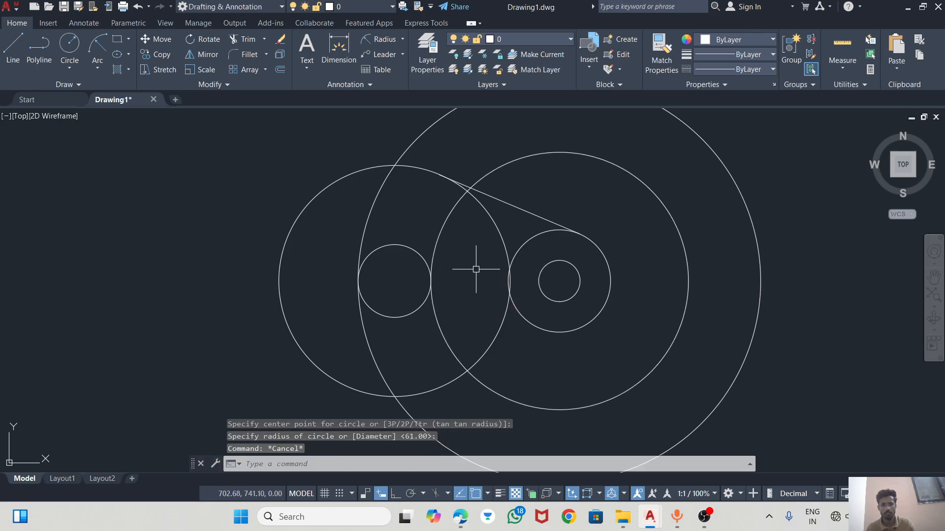
Step: Trim away both construction circles outside the R35 body and the R15.5 circle's arc inside the tangent line
scroll(477, 266, down, 4)
key(alt+Tab)
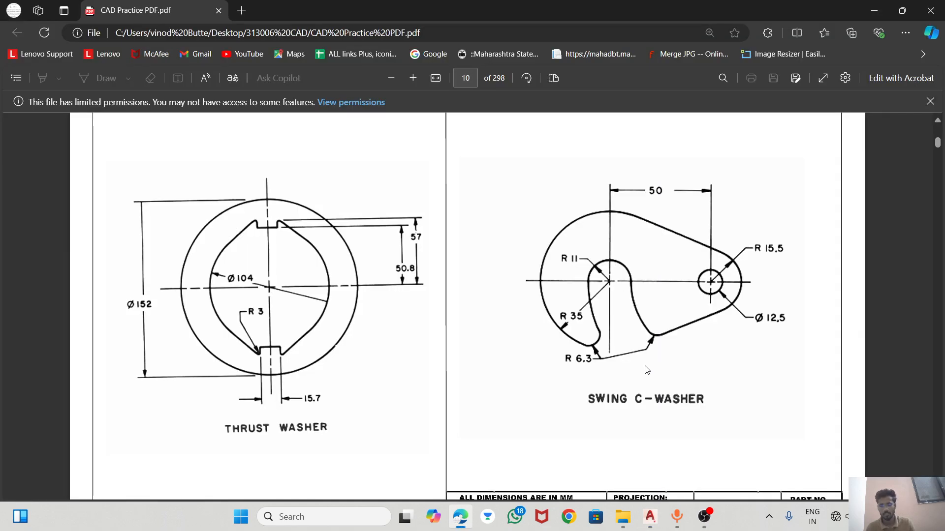
key(alt+Tab)
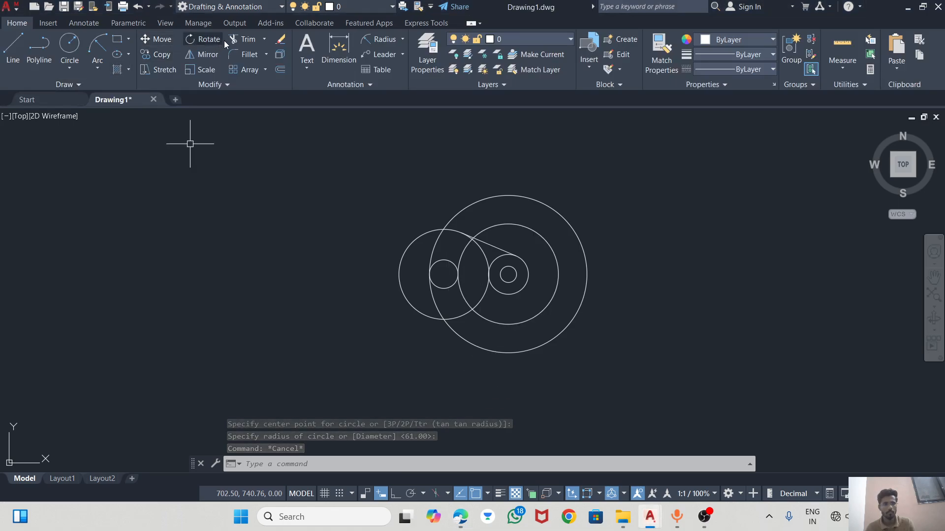
click(242, 39)
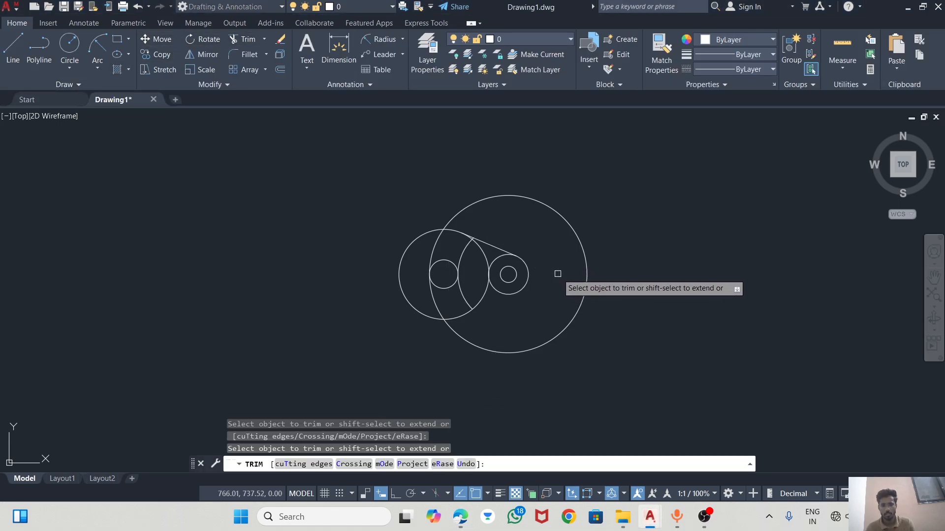
click(495, 256)
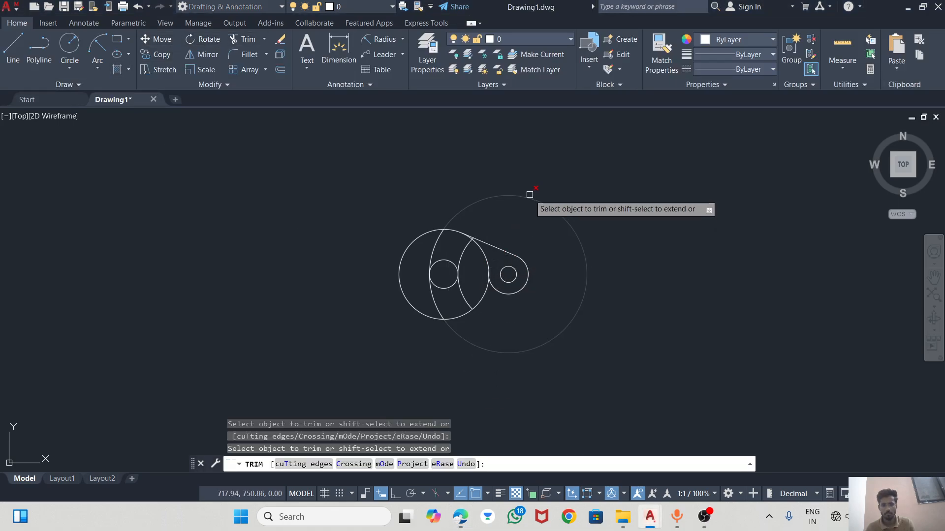
click(529, 195)
click(533, 204)
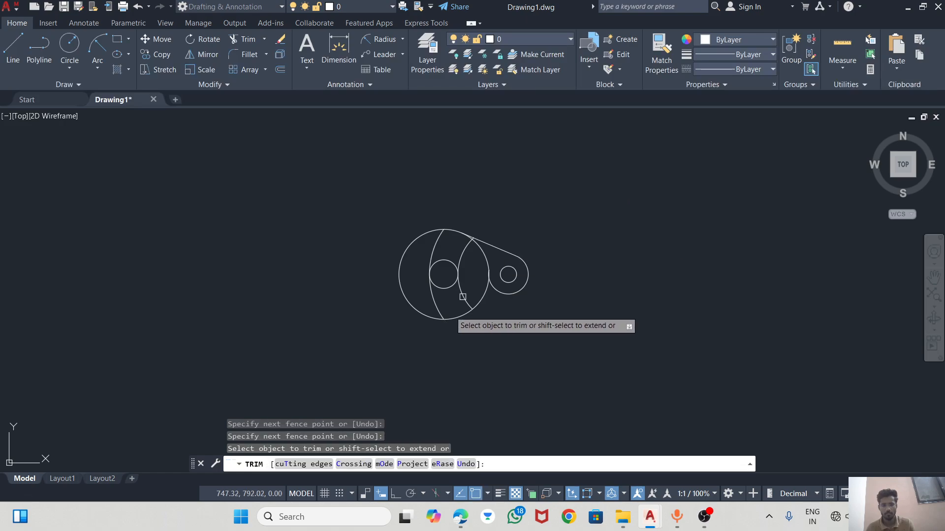
Step: Trim the arcs above the slot, the body edge between the slot sides and the lower half of the R11 circle
click(463, 249)
click(436, 243)
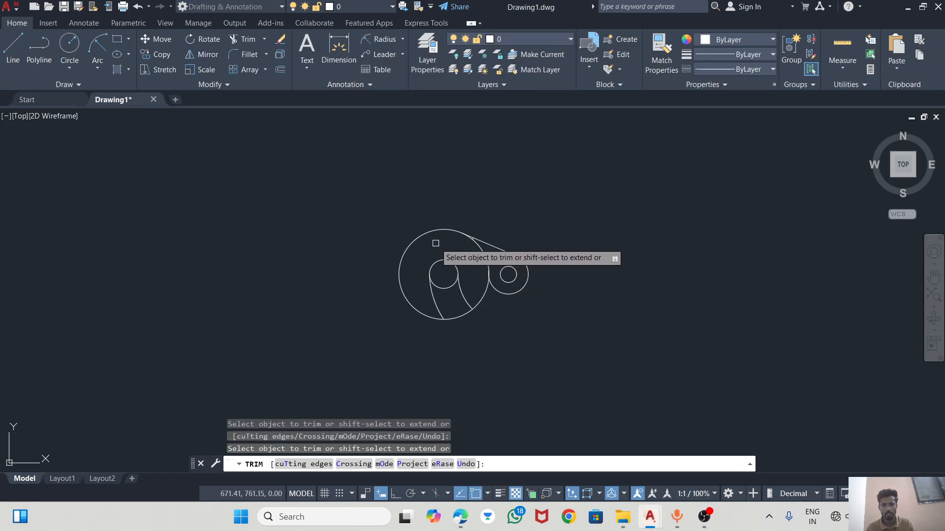
click(457, 316)
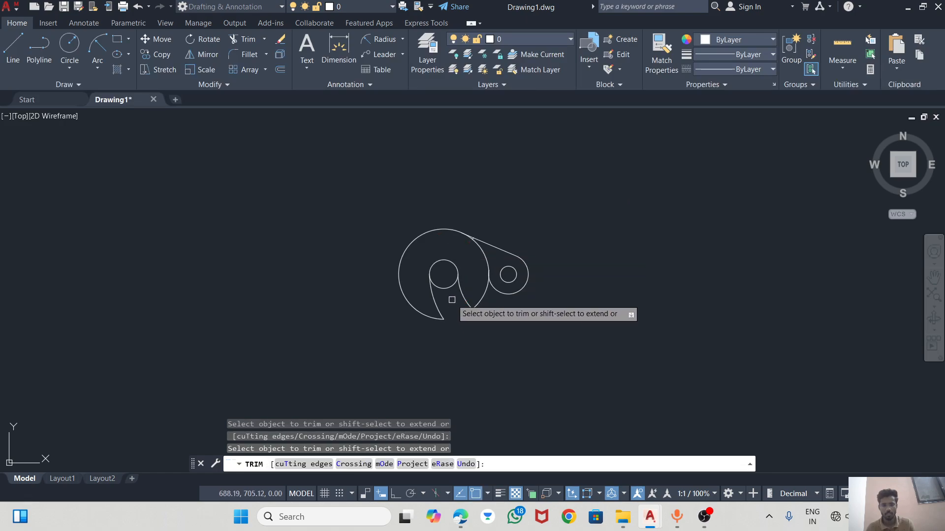
key(alt+Tab)
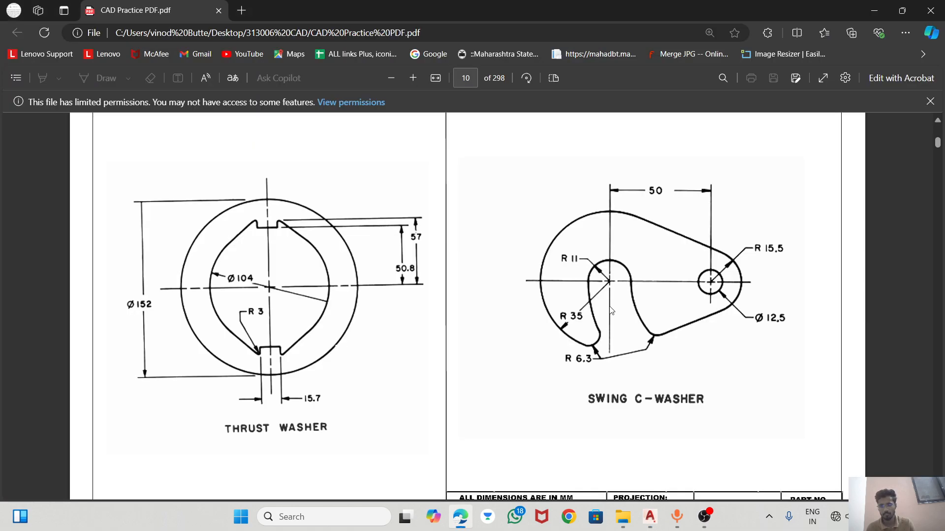
key(alt+Tab)
key(alt+Tab)
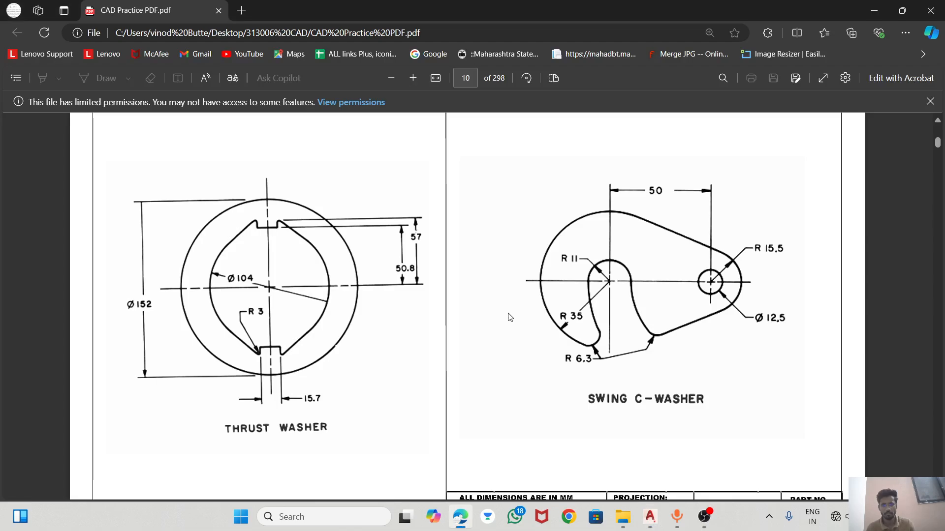
key(alt+Tab)
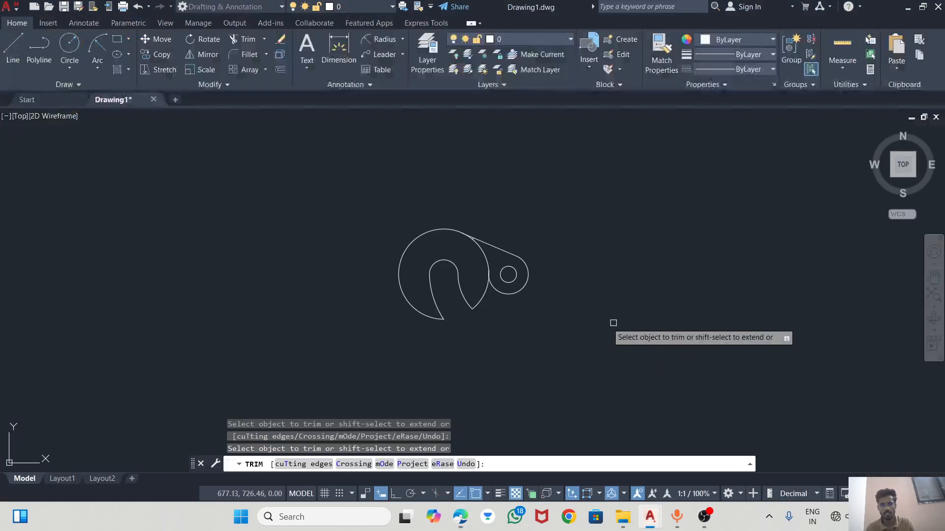
scroll(497, 315, up, 3)
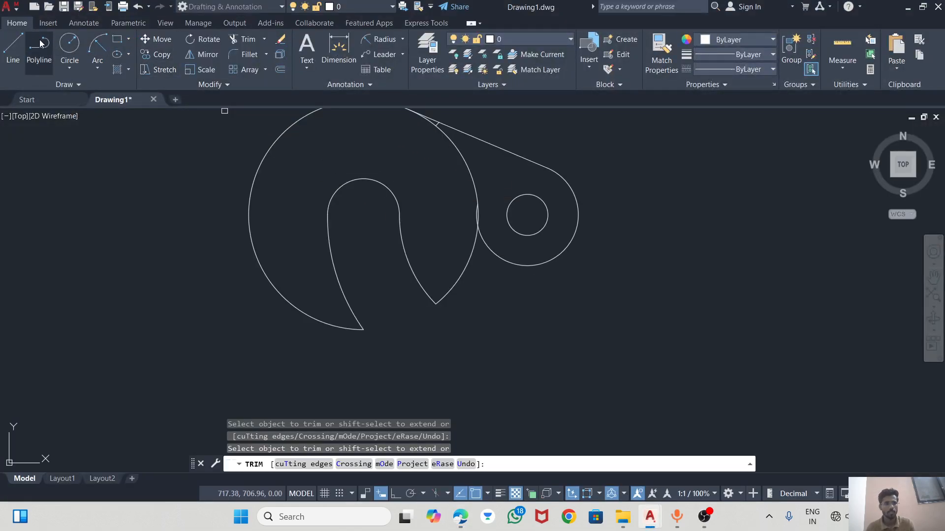
click(14, 49)
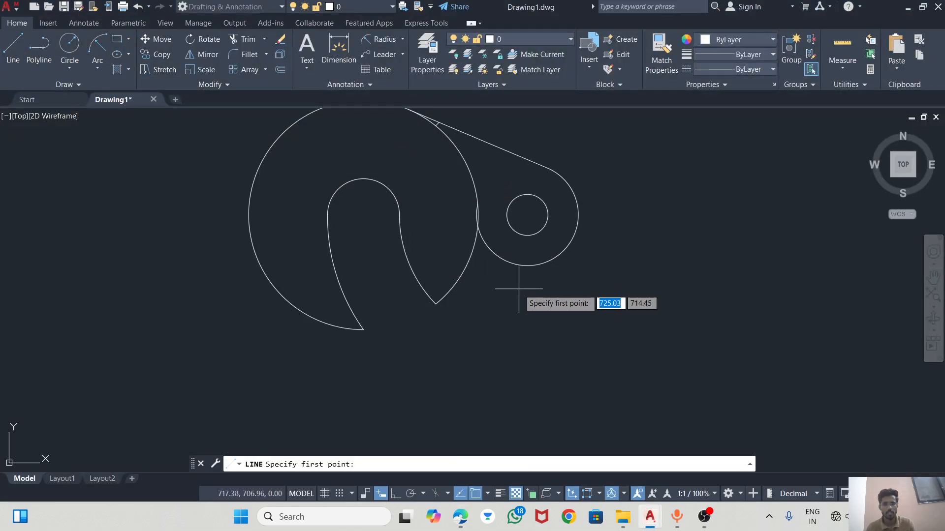
click(539, 265)
key(Escape)
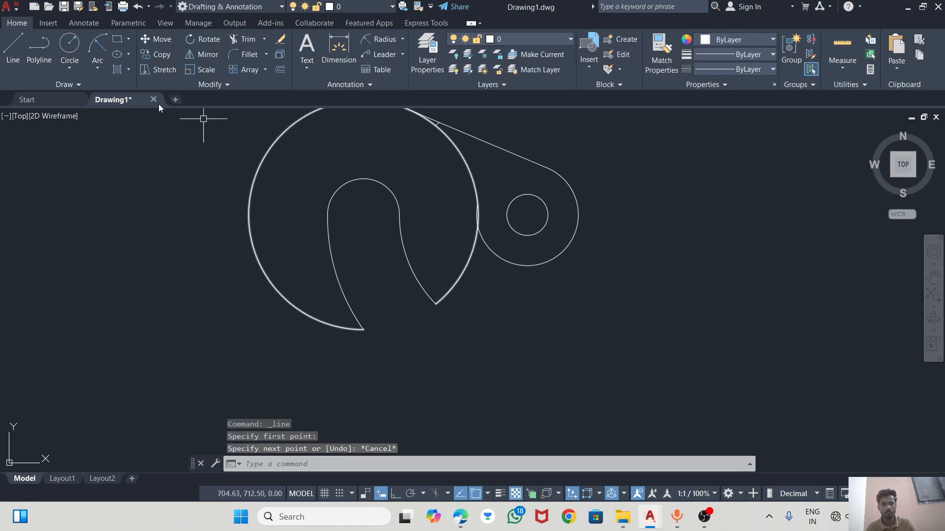
Step: Try to draw a line tangent to the underside of the R15.5 arc and the lower edge of the R35 body arc
key(space)
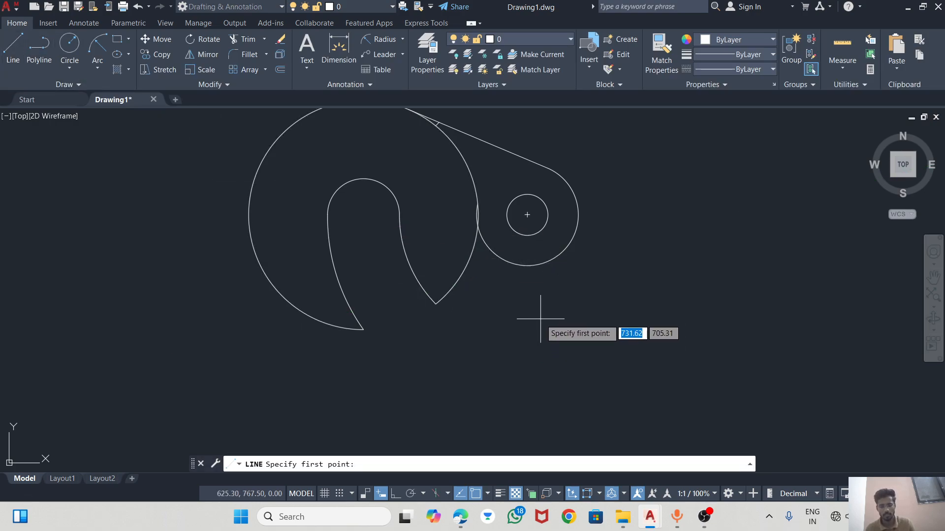
text(TAN)
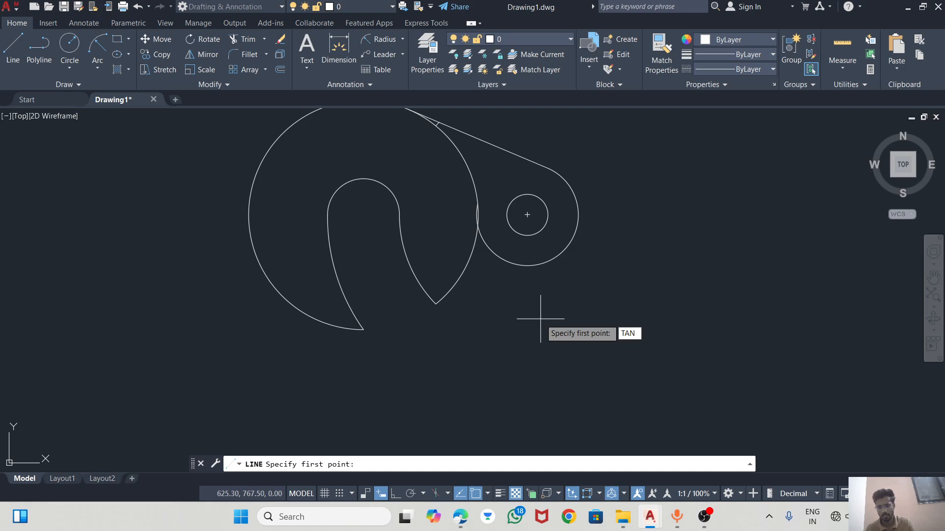
key(space)
click(552, 259)
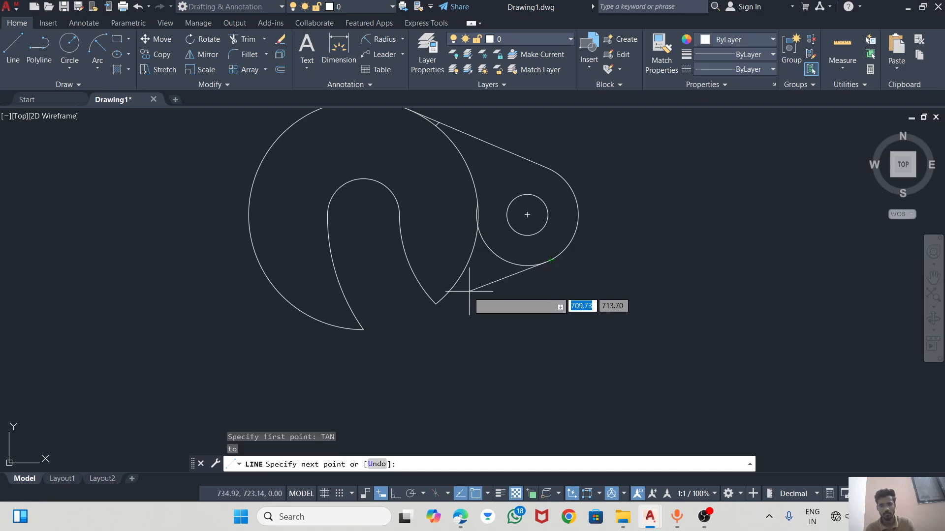
text(TA)
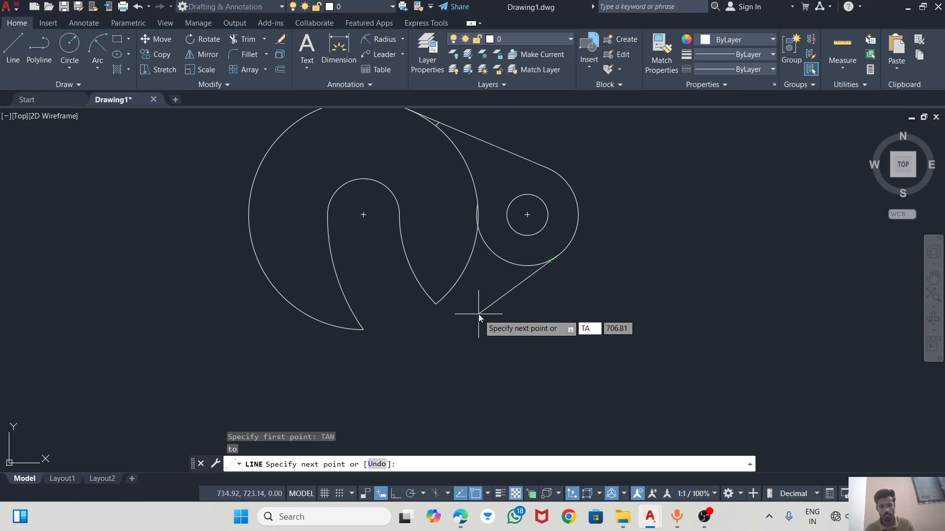
text(N)
key(Return)
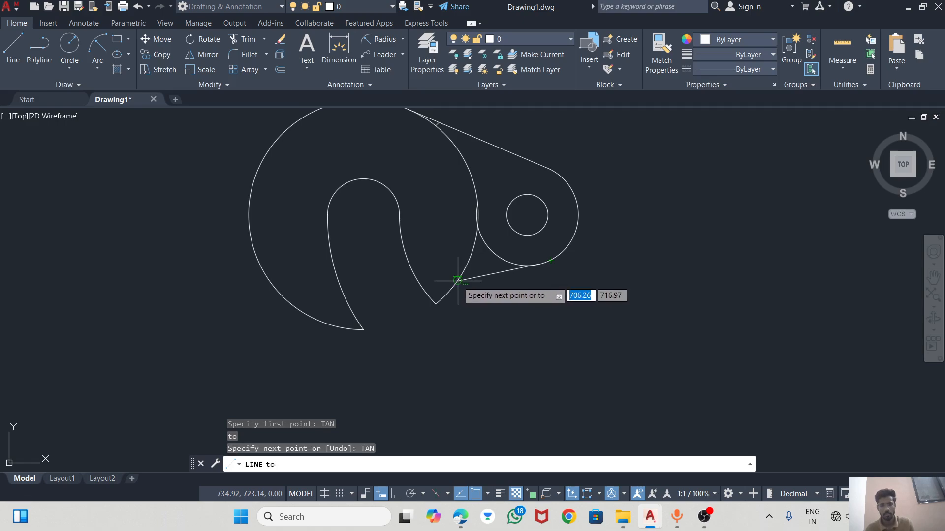
click(457, 281)
key(Escape)
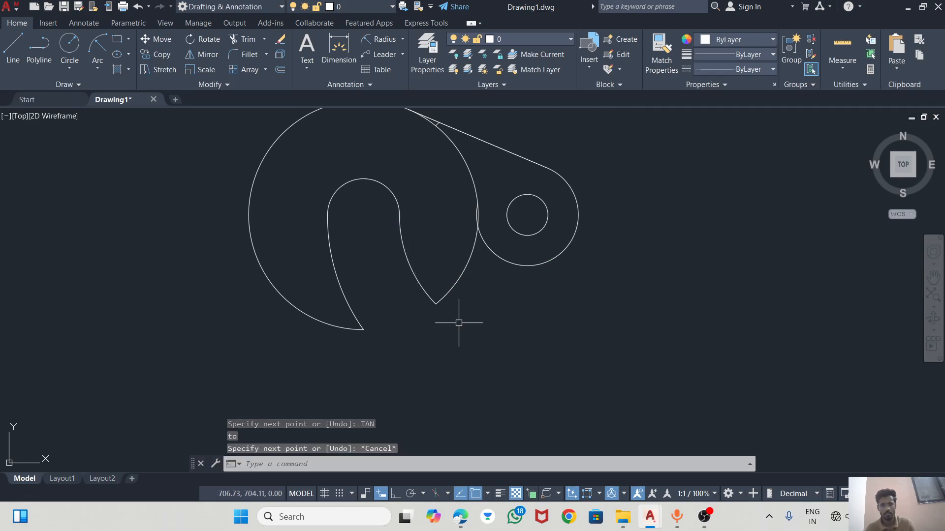
Step: Undo the tangent line attempts and the trimming of the circles
key(ctrl+z)
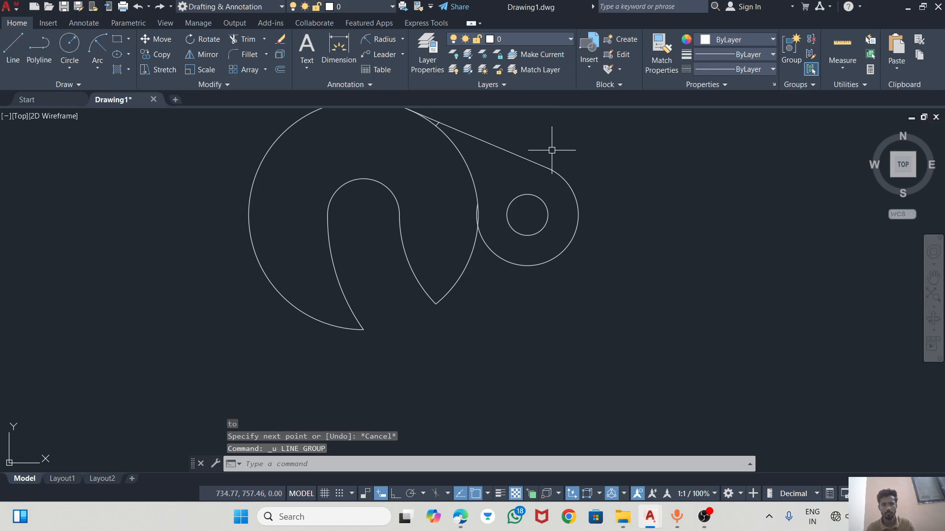
key(ctrl+z)
key(ctrl+z)
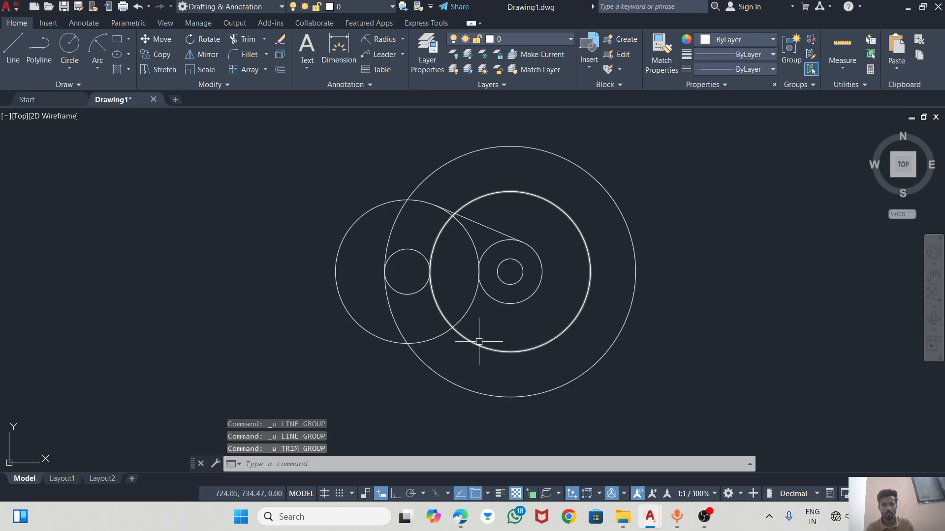
Step: Draw a line tangent to the underside of the R35 circle and the underside of the R15.5 circle
scroll(490, 334, up, 5)
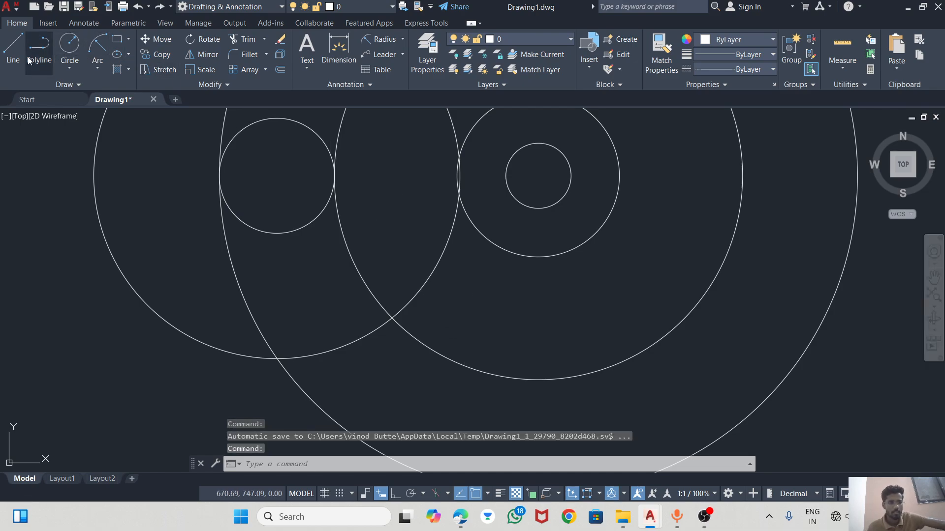
click(13, 49)
scroll(561, 281, down, 3)
scroll(558, 280, up, 3)
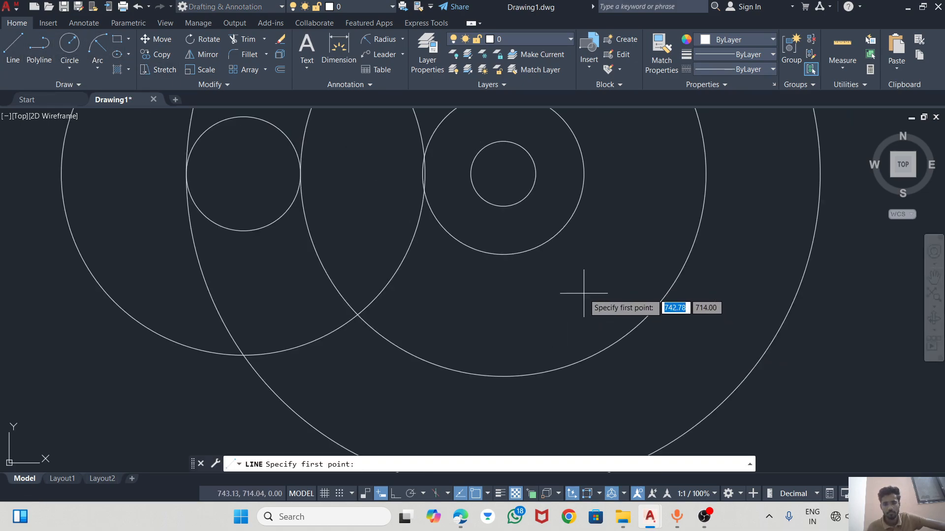
text(T)
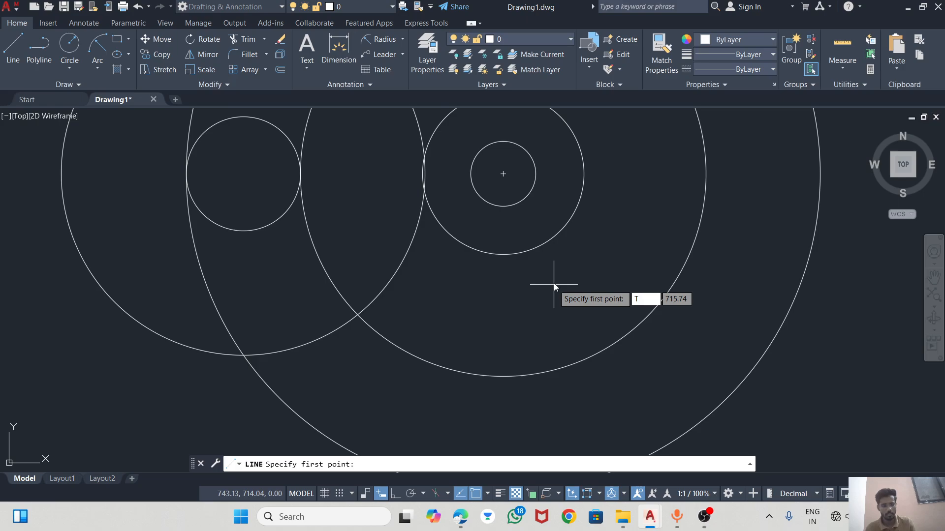
text(AN)
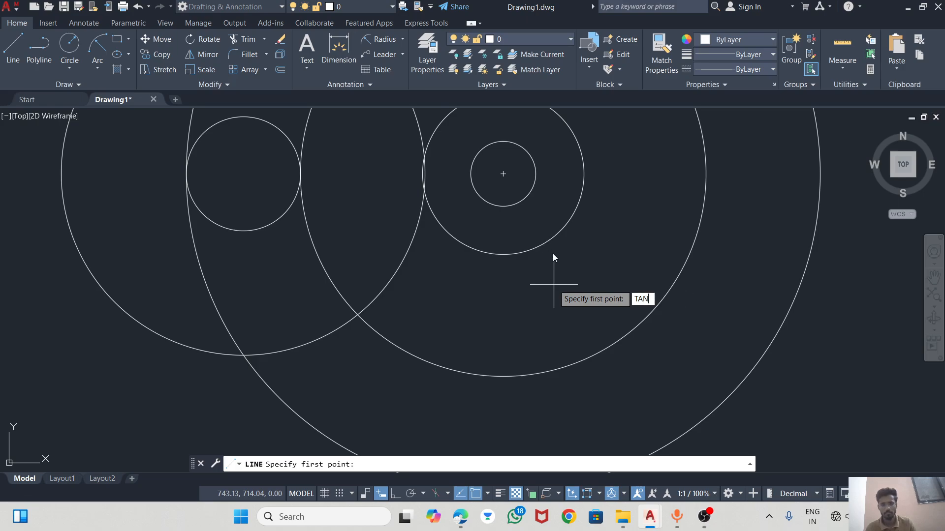
key(Return)
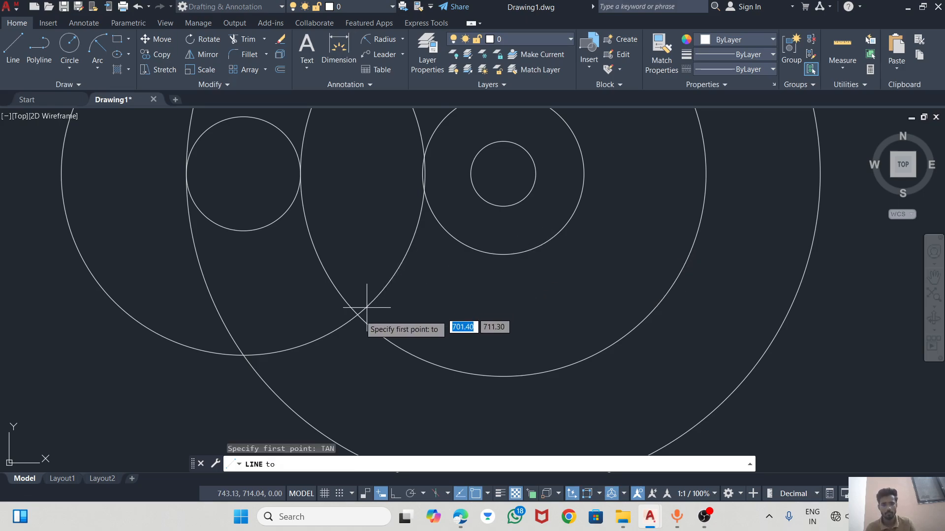
click(339, 325)
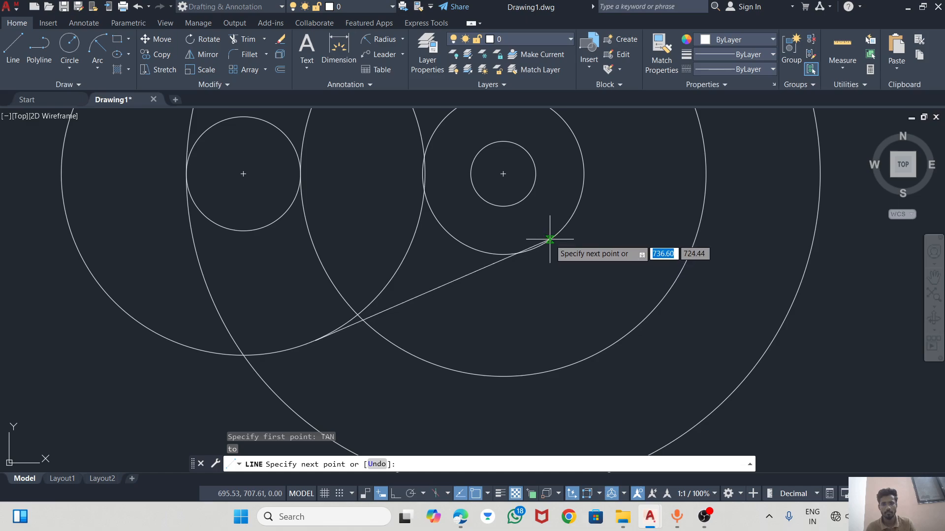
text(T)
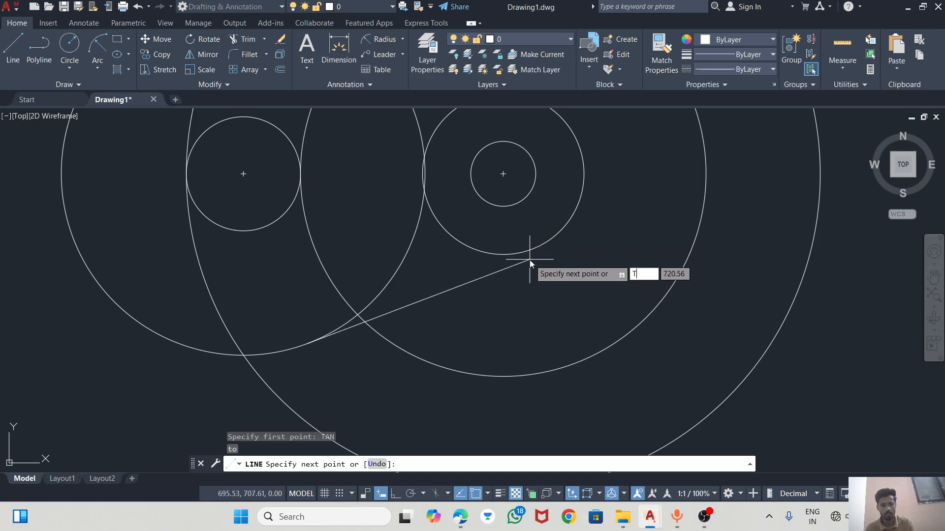
text(AN)
key(Return)
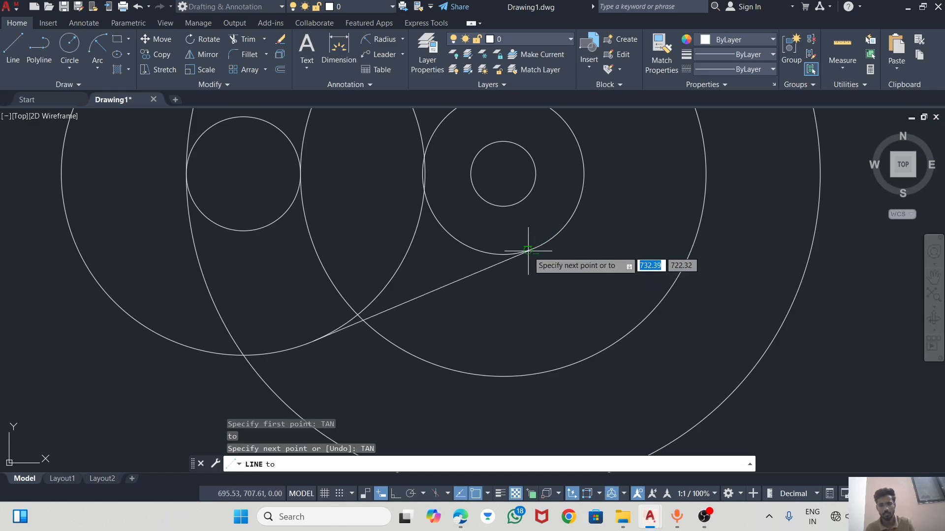
click(528, 251)
key(Escape)
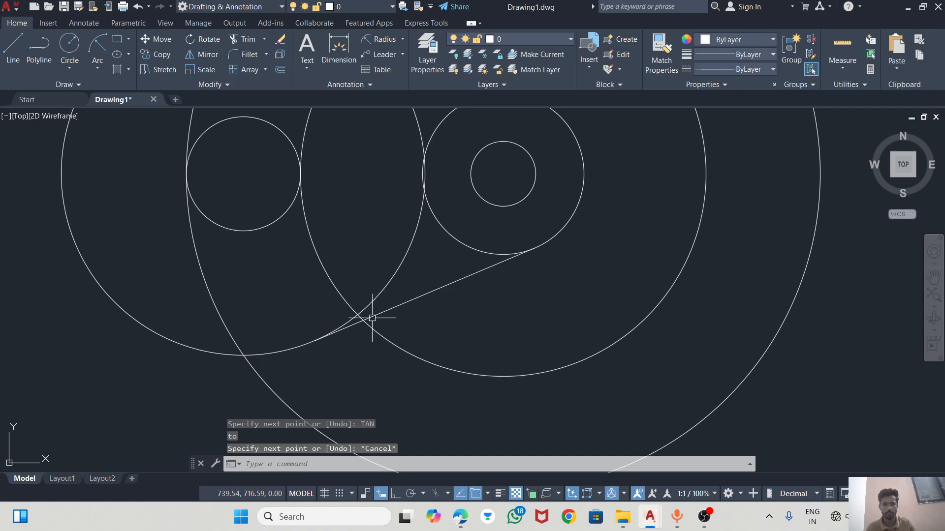
Step: Compare the lower tangent line with the Swing C-Washer drawing in the practice PDF, and return to AutoCAD
scroll(369, 320, down, 2)
scroll(367, 318, up, 4)
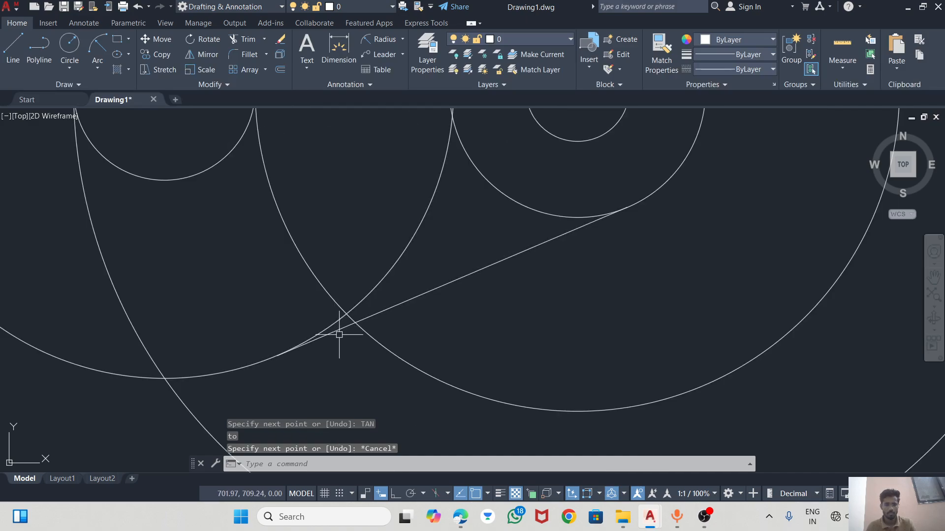
scroll(346, 324, down, 2)
key(alt+Tab)
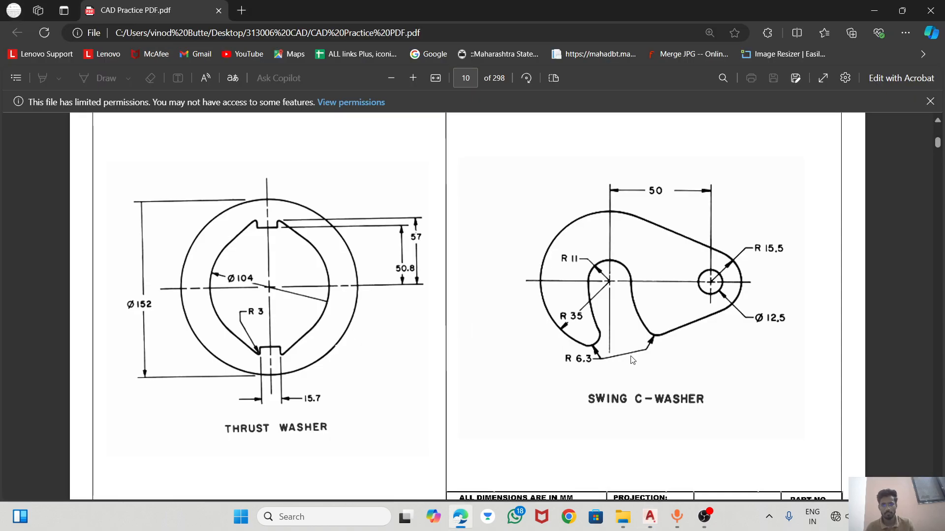
key(alt+Tab)
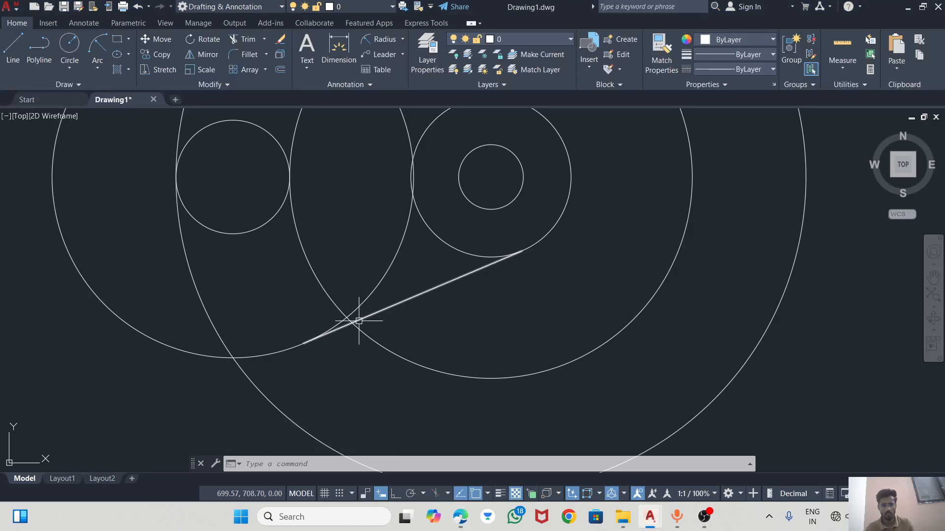
scroll(350, 327, up, 2)
scroll(340, 321, down, 5)
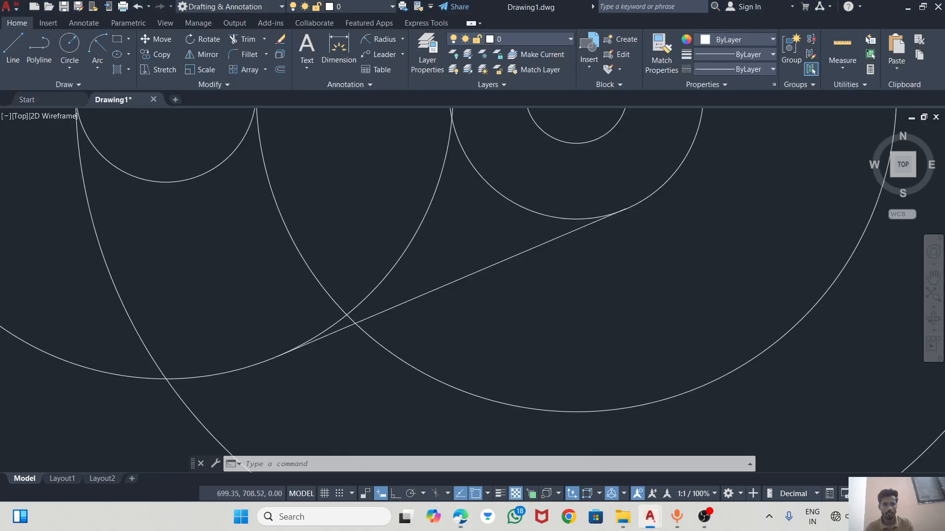
scroll(345, 268, up, 4)
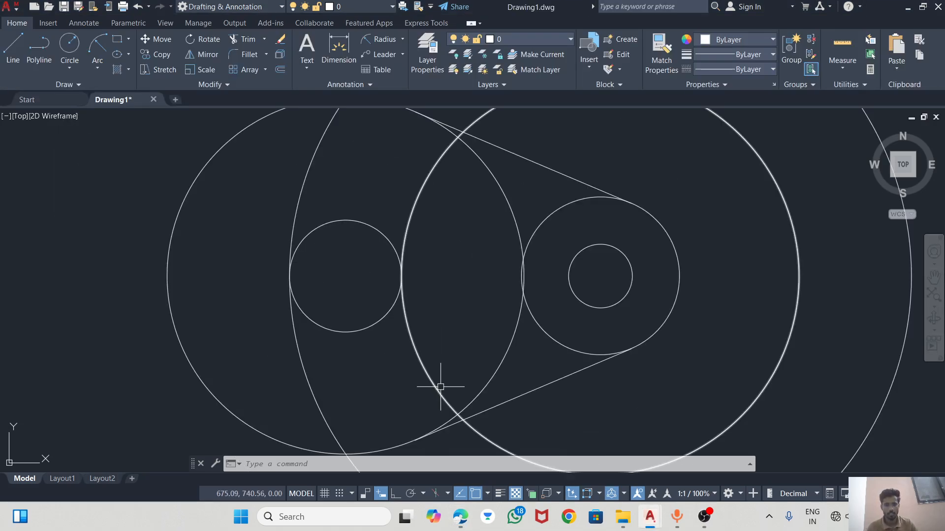
scroll(440, 384, down, 2)
Step: Trim the smaller construction circle outside the body and the R35 circle's lower arc inside the lower tangent line
click(244, 42)
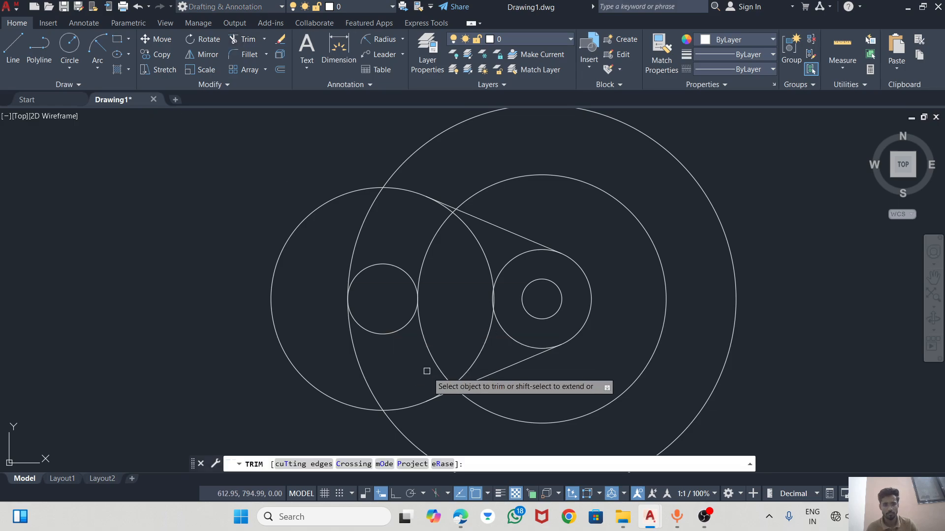
click(465, 367)
scroll(441, 343, up, 4)
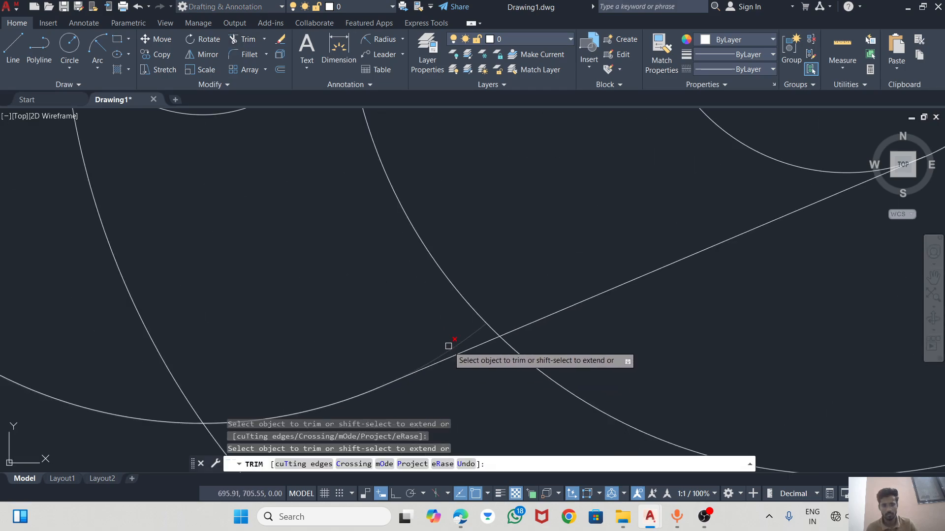
click(448, 346)
scroll(492, 373, down, 5)
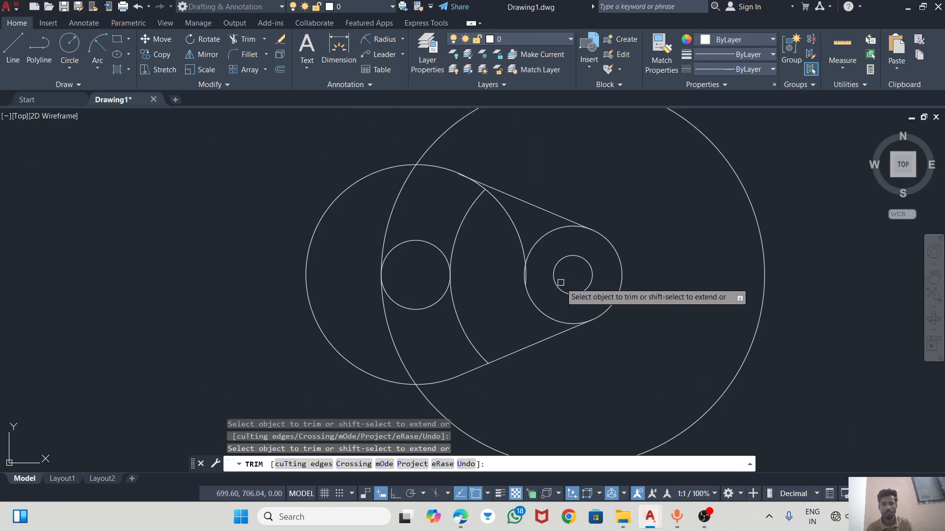
Step: Trim the arcs of both construction circles that run through the body above the slot
scroll(527, 274, up, 4)
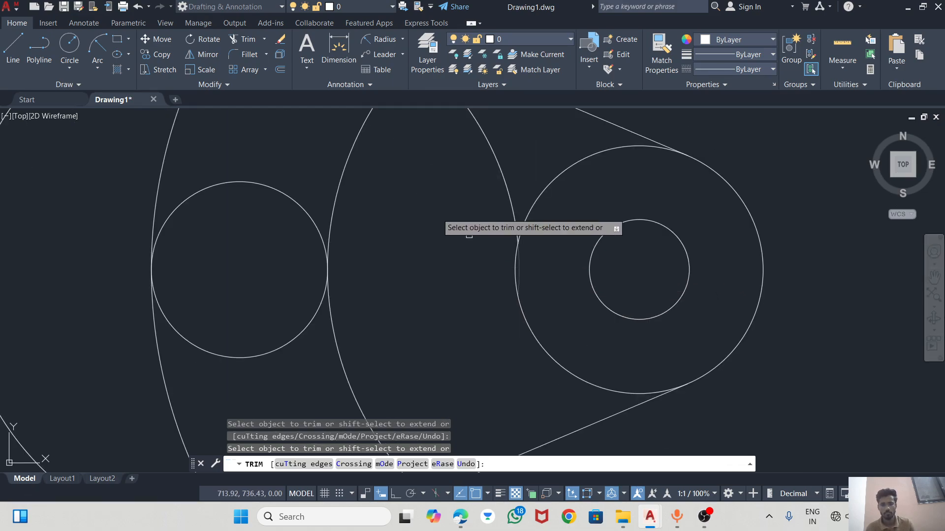
scroll(393, 221, down, 3)
drag(369, 181, 265, 163)
scroll(387, 246, down, 2)
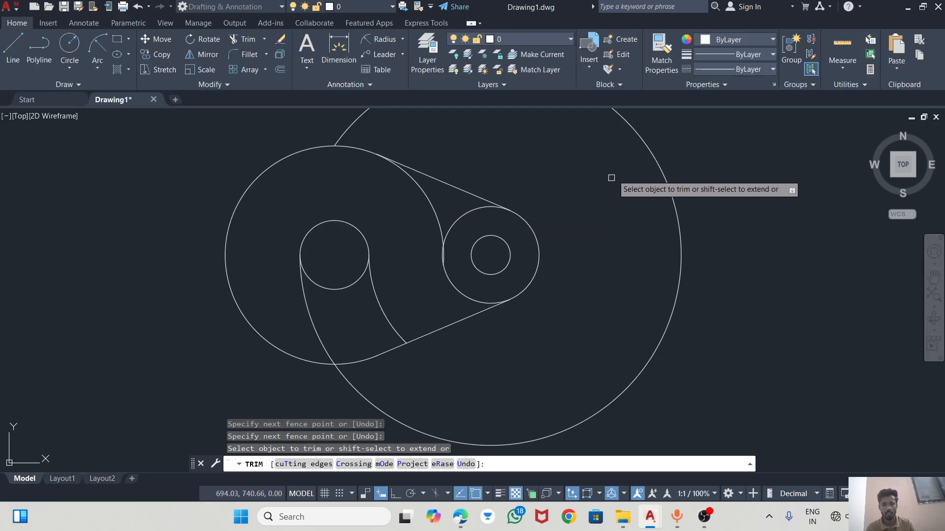
Step: Trim the remaining R35 arc inside the upper tangent line and the R15.5 circle's inner arc between the tangent lines
click(437, 214)
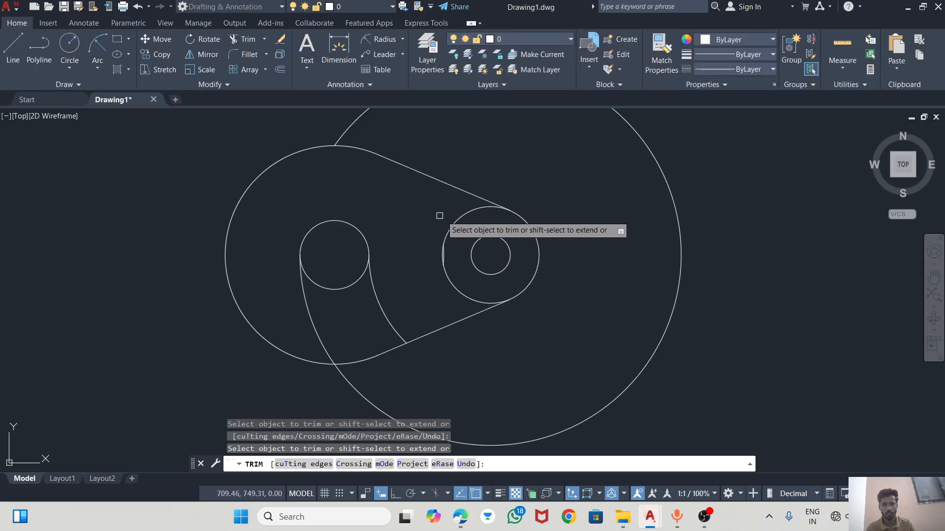
scroll(445, 256, up, 3)
click(435, 247)
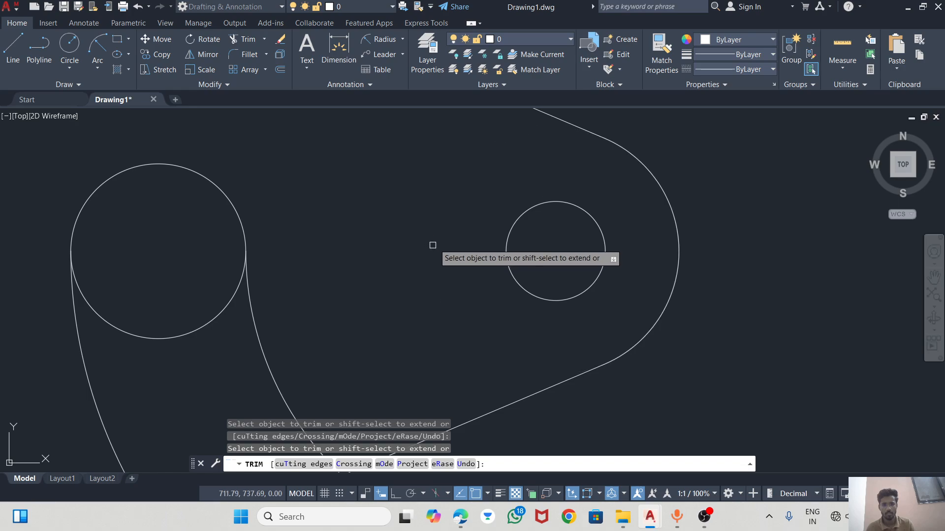
scroll(433, 245, down, 4)
key(Escape)
key(Escape)
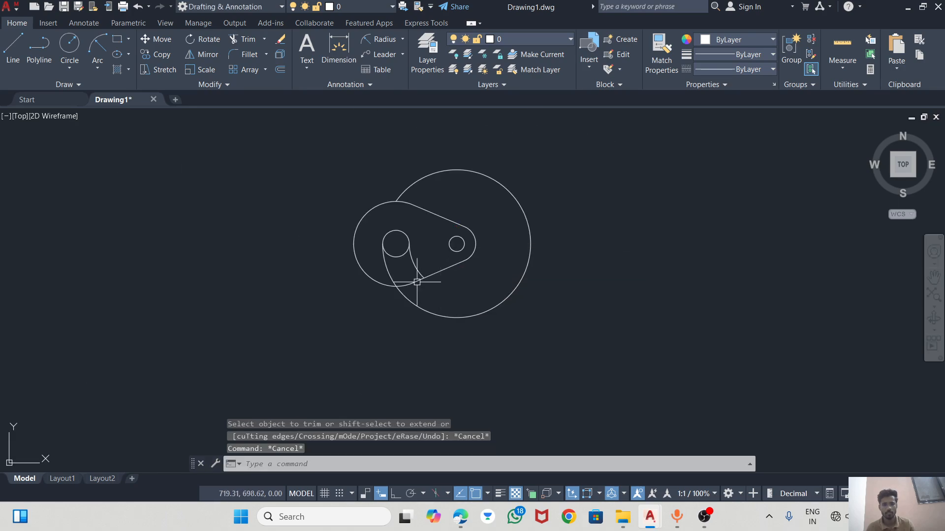
click(379, 38)
key(alt+Tab)
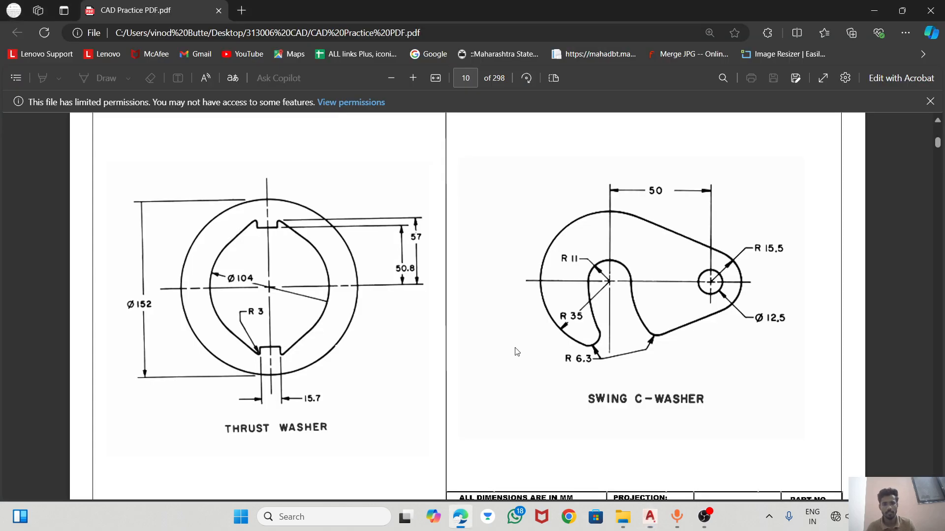
key(alt+Tab)
scroll(422, 276, up, 5)
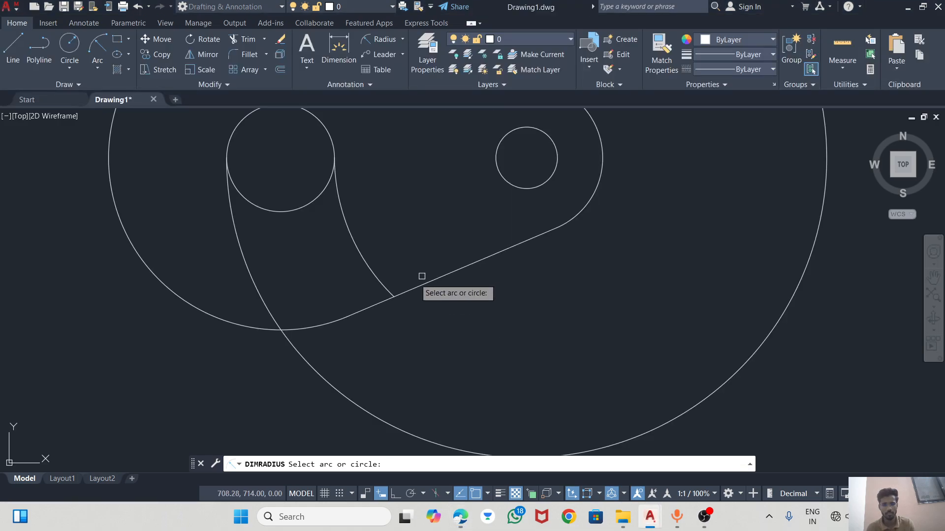
click(381, 279)
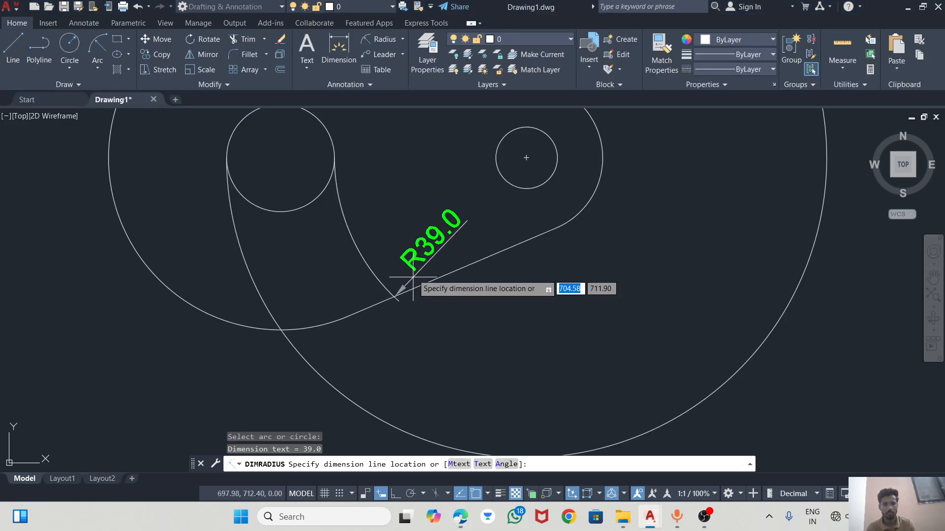
key(Escape)
key(Escape)
Step: Try to fillet the slot's right side with the lower tangent line at the current radius, and undo the fillet
click(232, 57)
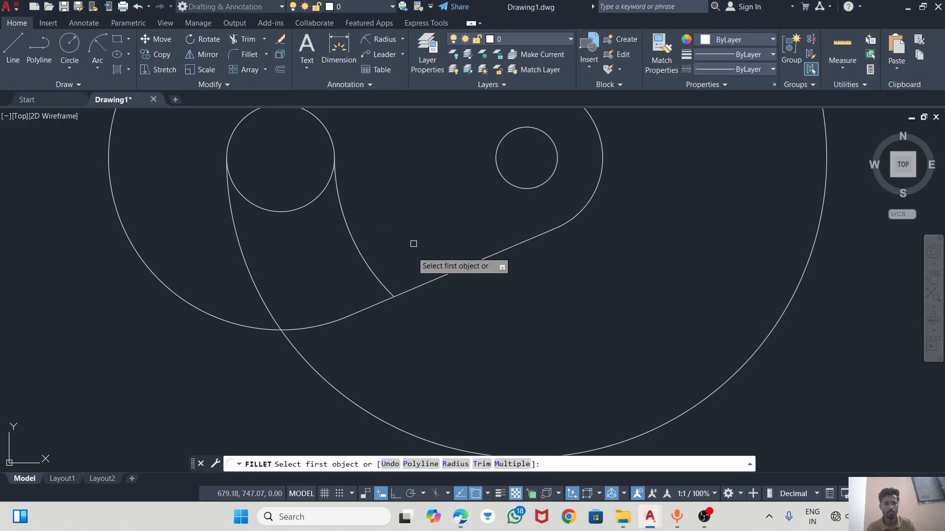
click(378, 275)
click(405, 286)
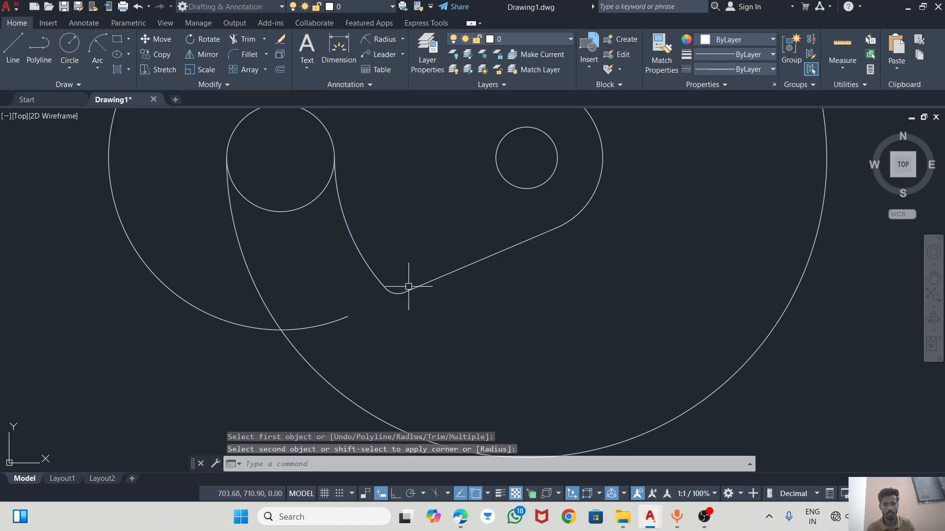
key(Escape)
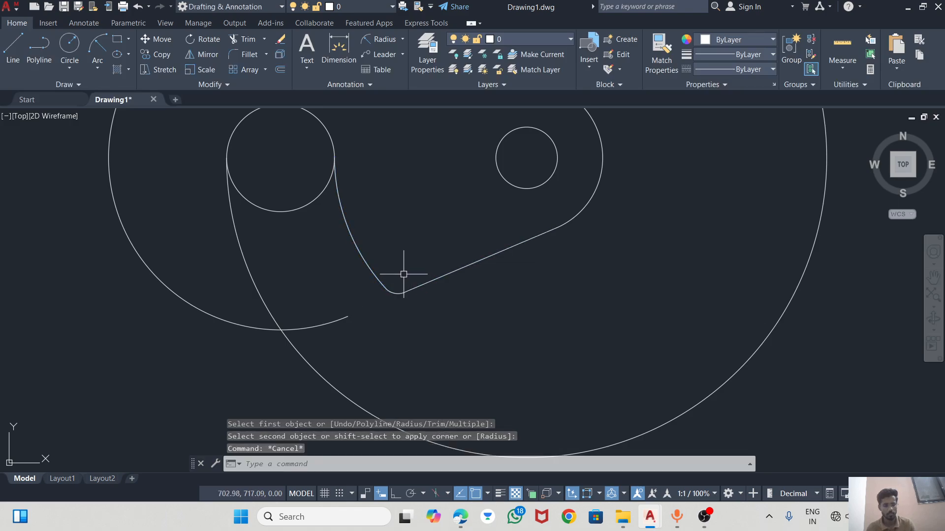
key(ctrl+z)
Step: Fillet the corner between the slot's right side and the lower tangent line with radius 6.3
click(241, 55)
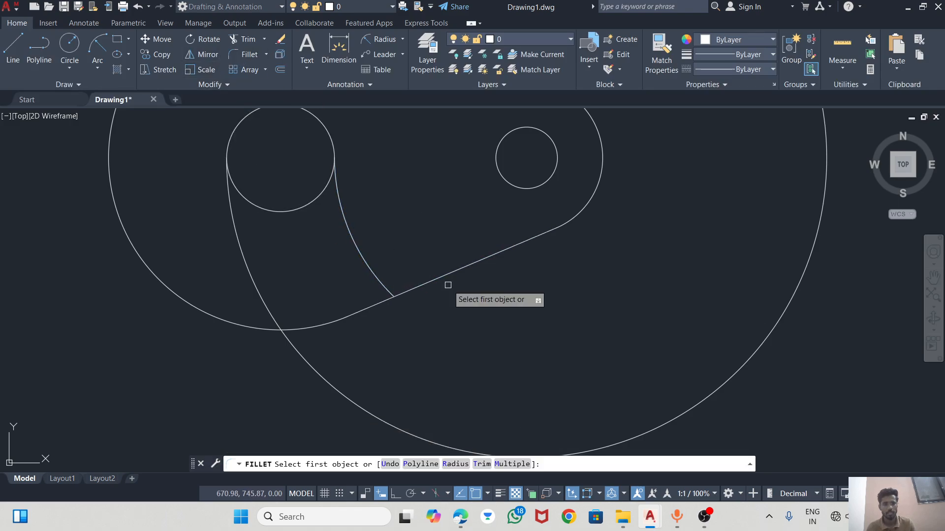
click(471, 464)
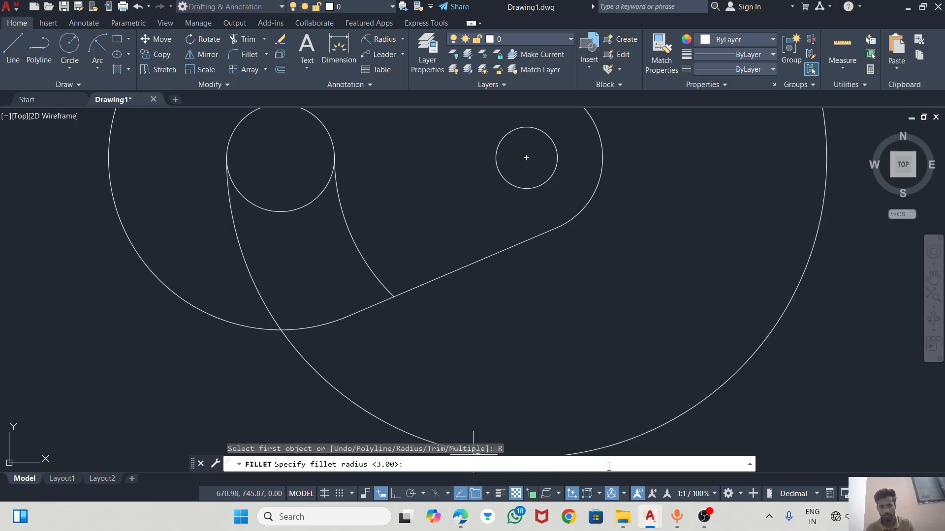
text(6.3)
key(Return)
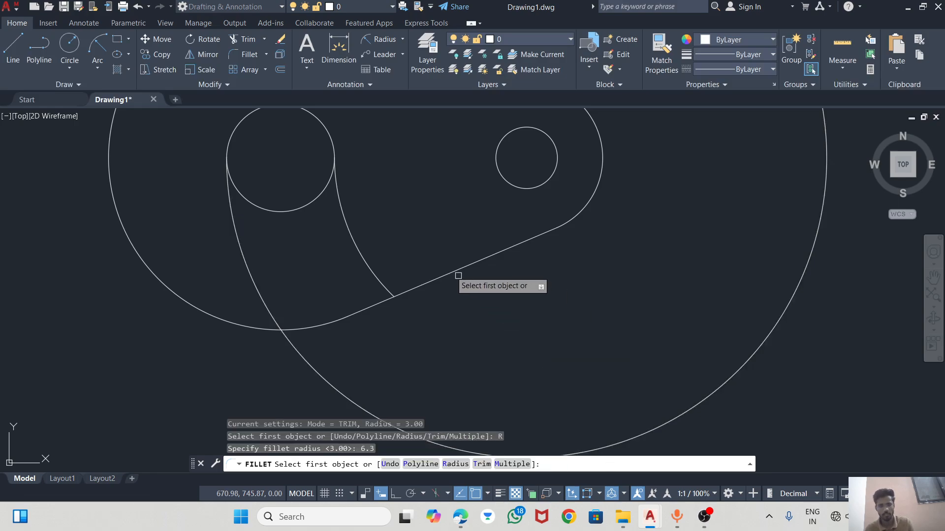
click(386, 289)
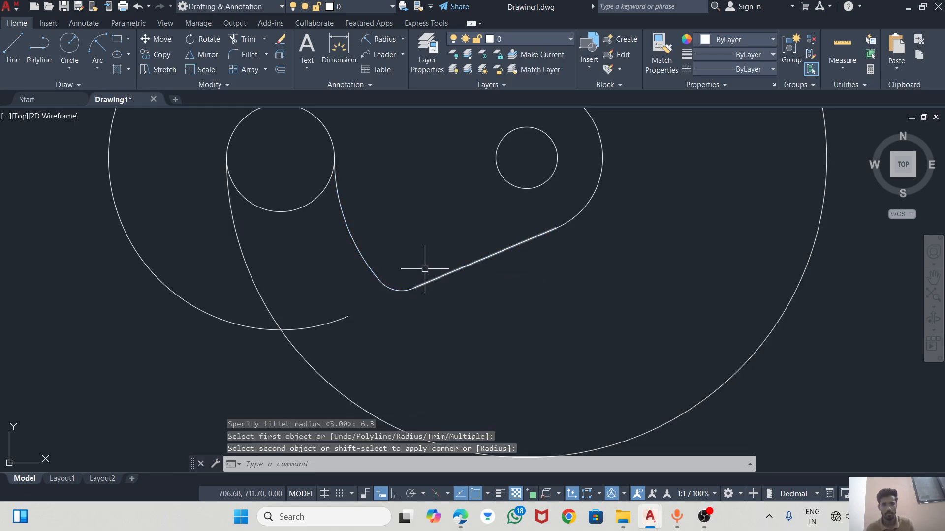
key(Escape)
Step: Trim the leftover piece of the R35 arc across the slot opening, up to the slot's left side
scroll(394, 330, down, 2)
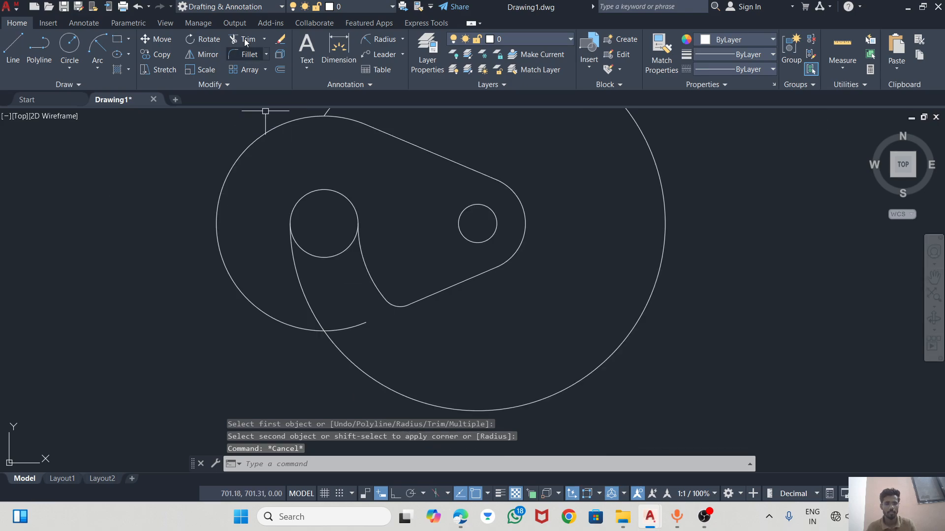
click(243, 39)
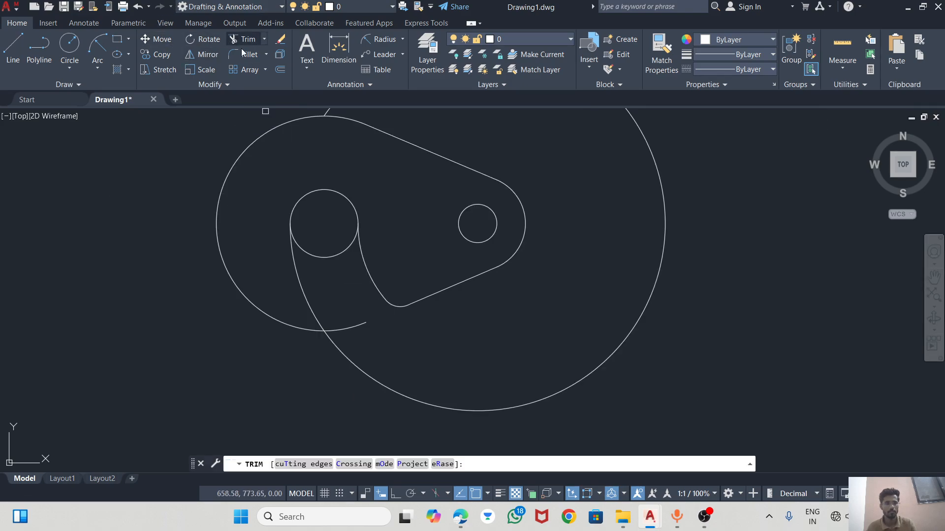
click(349, 327)
scroll(448, 376, down, 2)
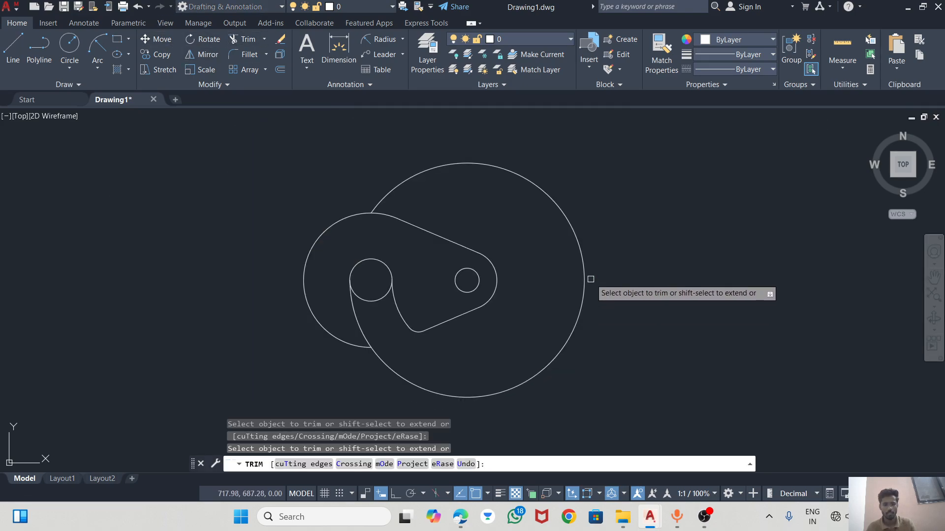
Step: Trim away the large construction circle outside the washer, from the R35 arc around to the slot's left side
click(571, 239)
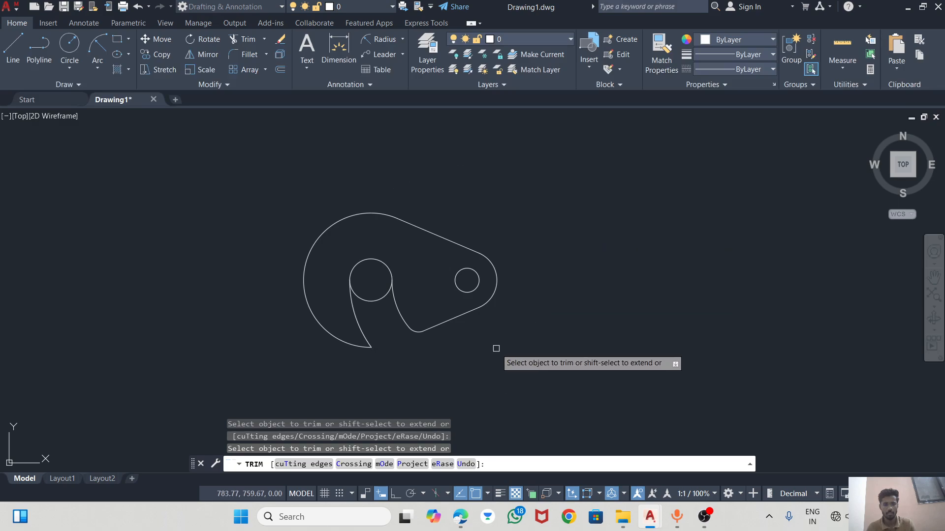
key(Escape)
Step: Check the slot tip in the PDF and fillet the slot's left side with the R35 arc at the current radius
key(alt+Tab)
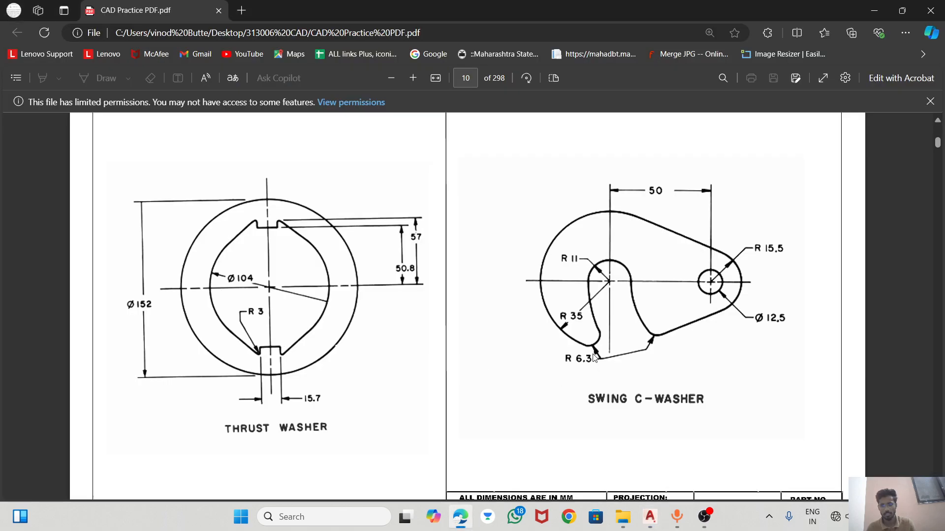
key(alt+Tab)
scroll(381, 349, up, 4)
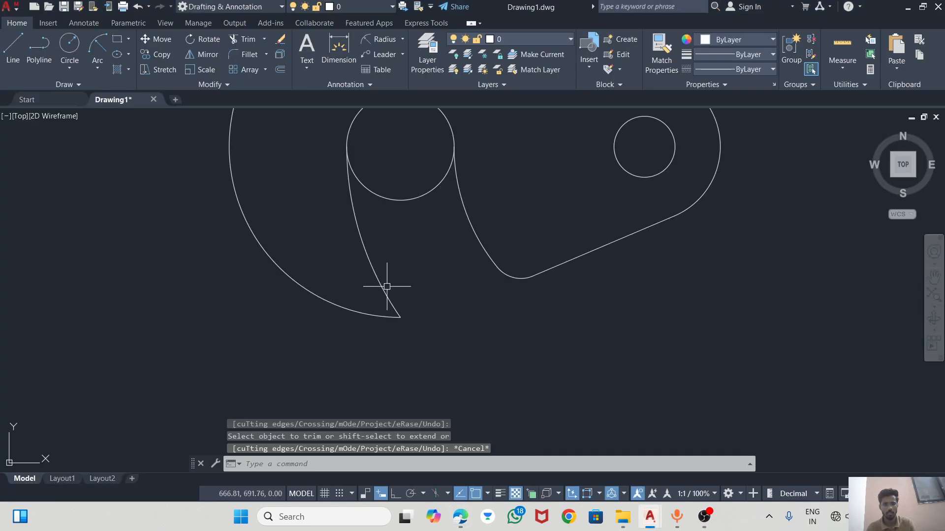
click(240, 53)
click(377, 283)
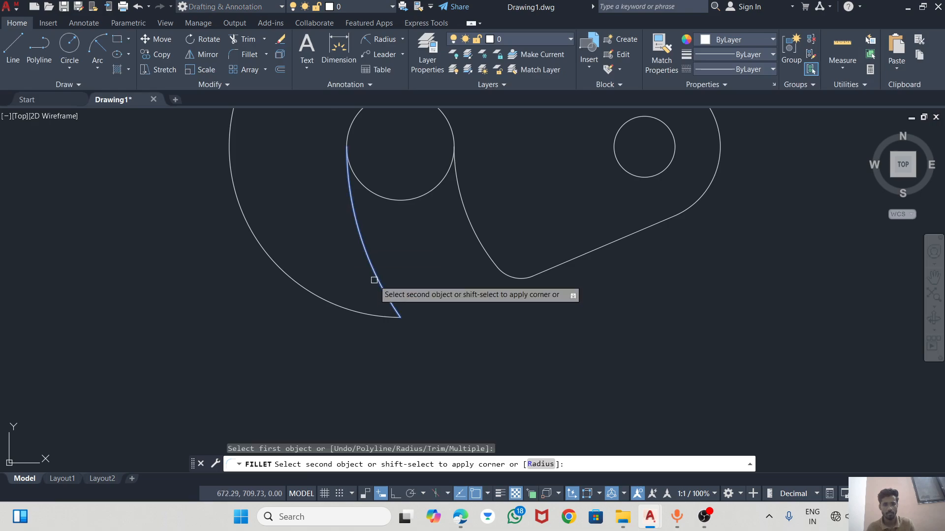
click(369, 313)
scroll(459, 348, down, 3)
key(Escape)
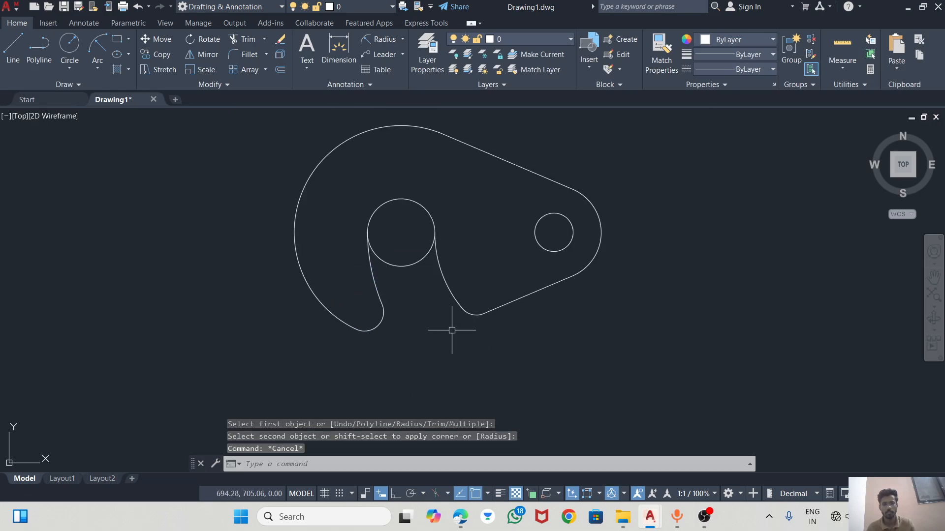
Step: Trim the lower half of the R11 circle between the two slot sides
key(alt+Tab)
key(alt+Tab)
click(247, 39)
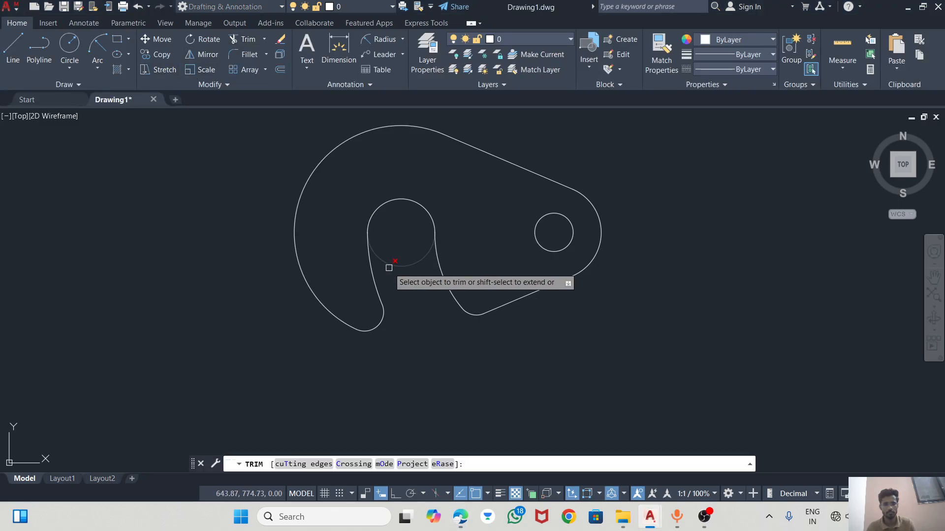
click(389, 268)
key(Escape)
Step: Check the centre lines in the PDF and draw a line from the R11 arc's centre to the small hole's centre
key(alt+Tab)
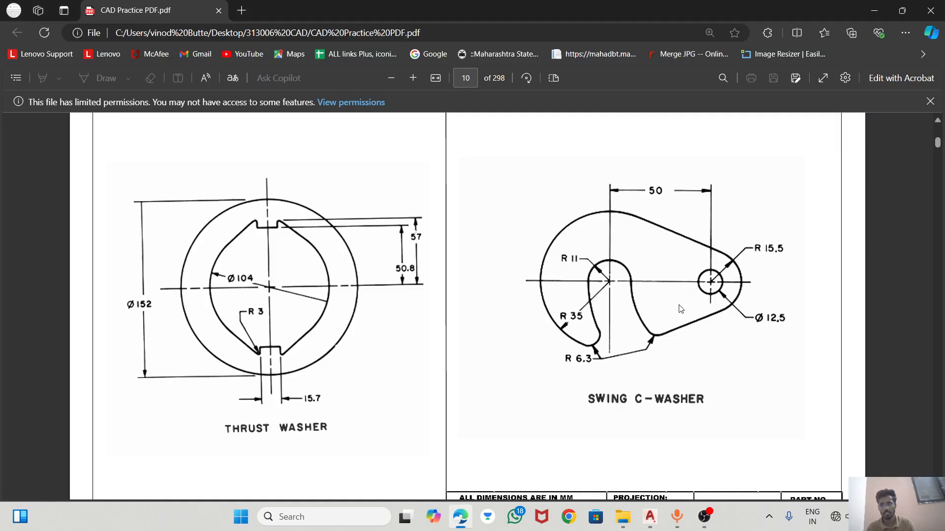
key(alt+Tab)
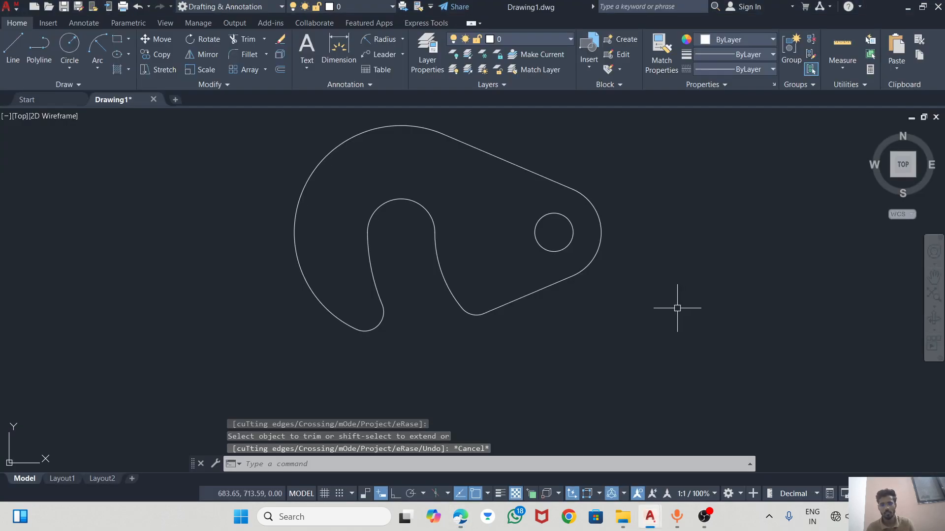
click(14, 47)
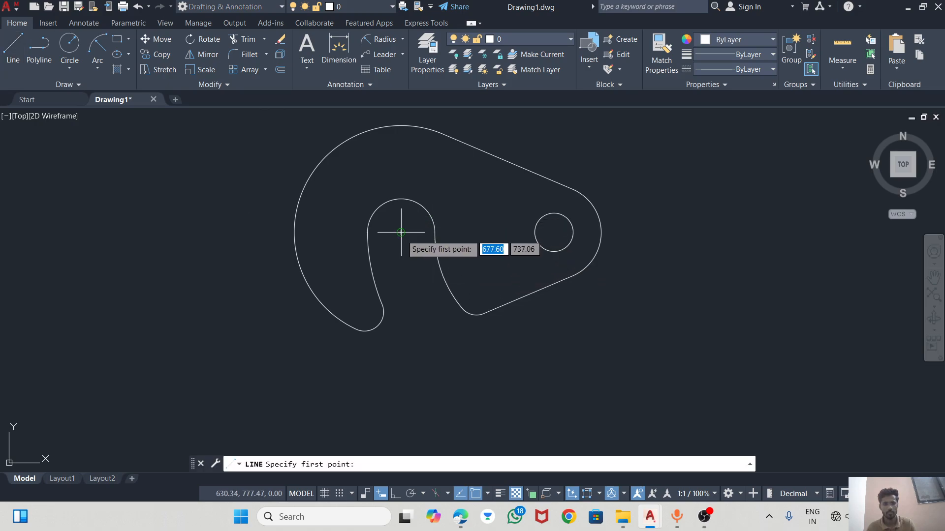
click(401, 232)
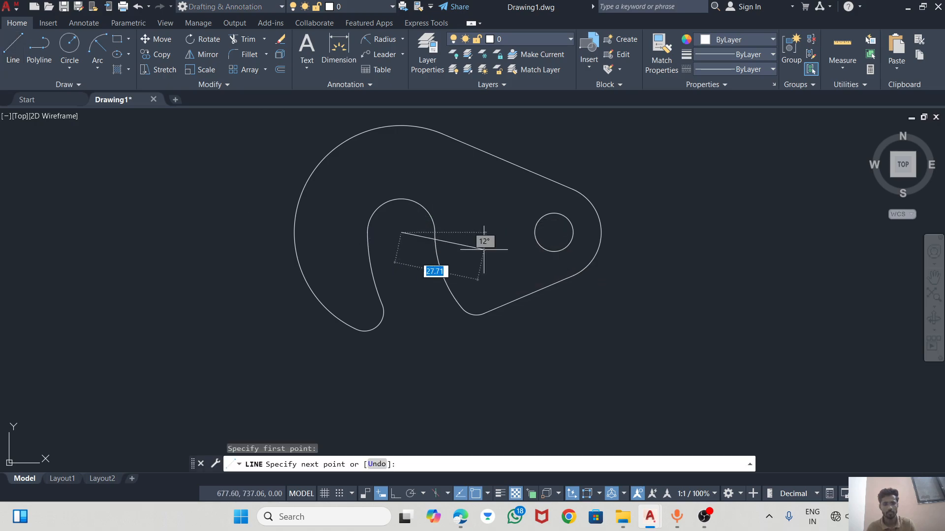
click(553, 232)
key(Escape)
Step: Turn Ortho on and stretch both ends of the horizontal centre line past the washer's outline
click(499, 232)
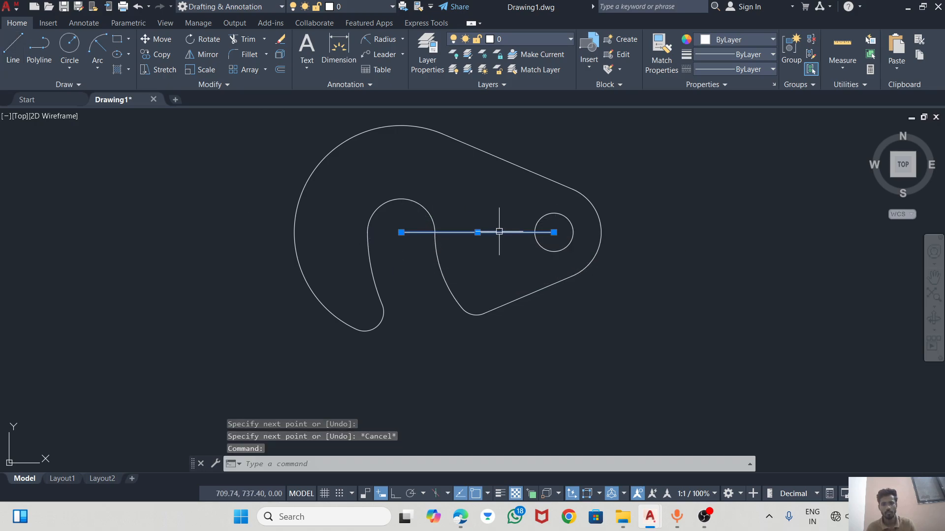
click(553, 233)
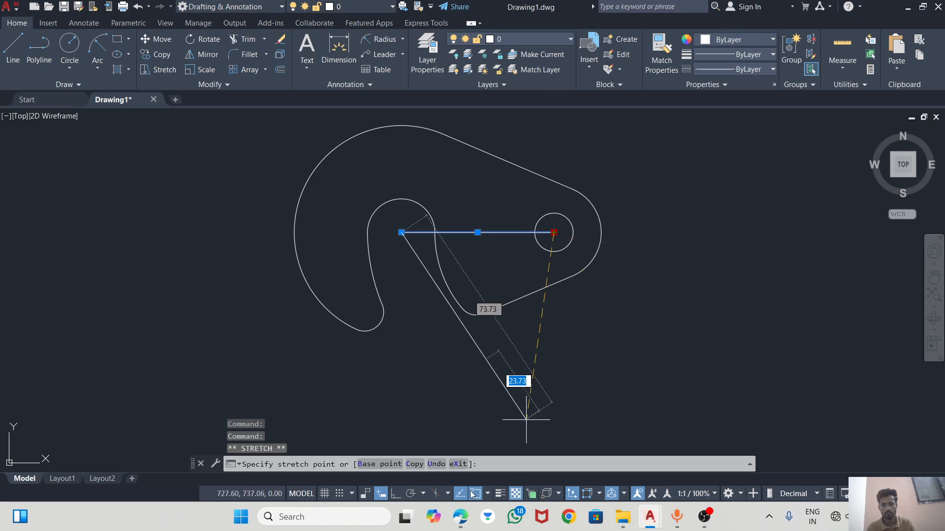
click(396, 494)
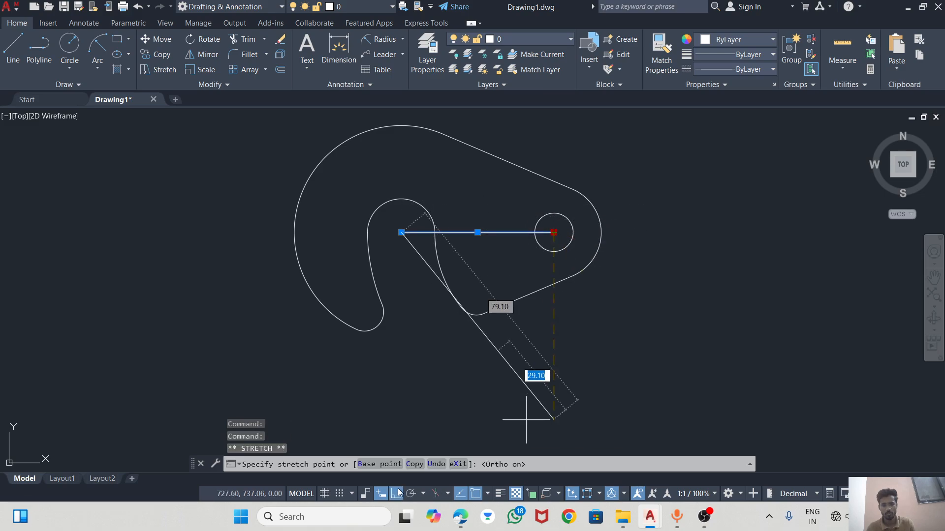
click(630, 232)
click(401, 232)
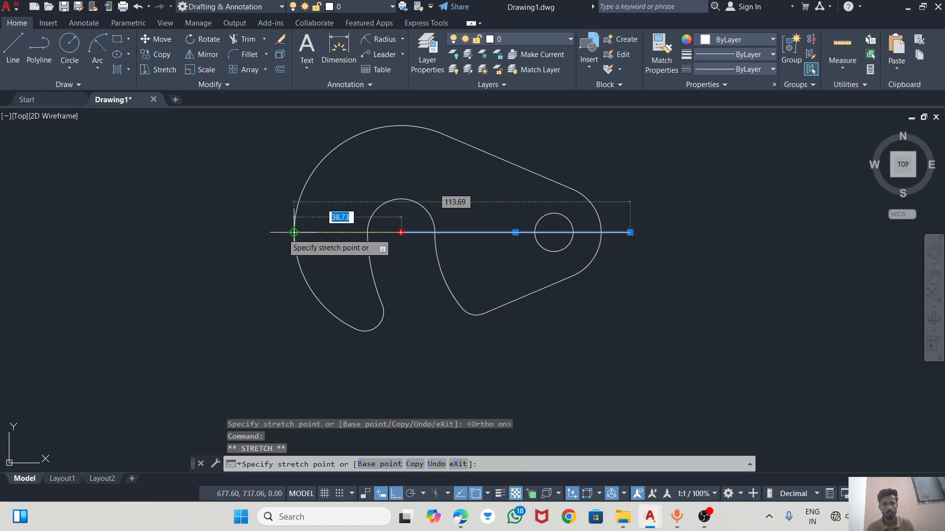
click(267, 232)
key(Escape)
Step: Compare with the PDF and draw a vertical centre line through the R11 arc's centre, extending above and below it
key(alt+Tab)
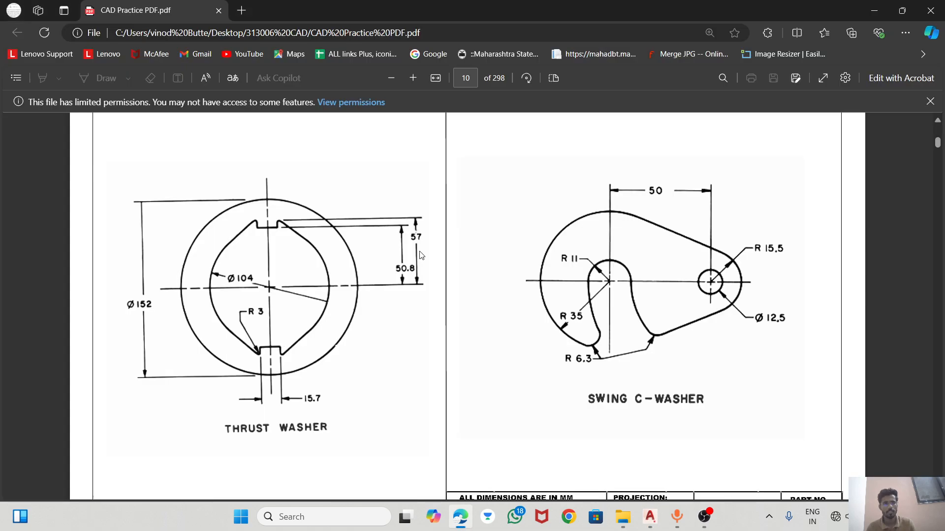
key(alt+Tab)
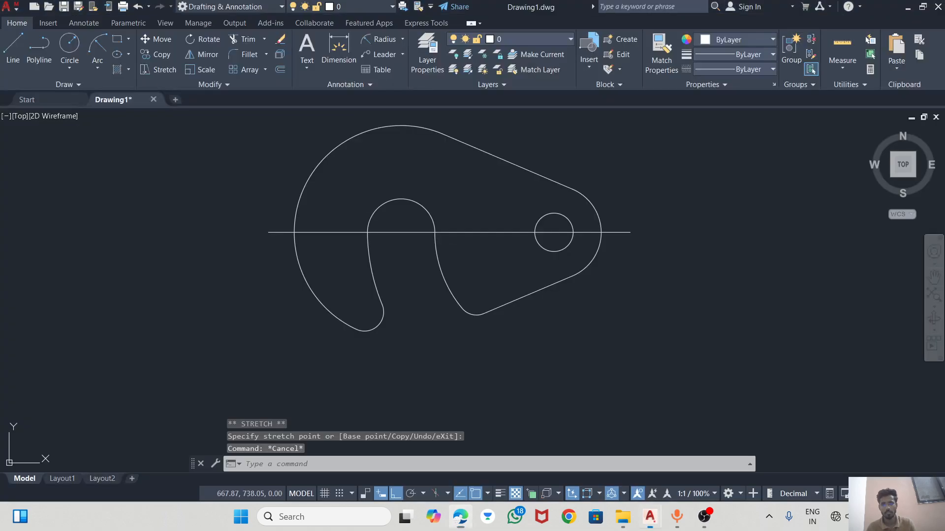
click(12, 48)
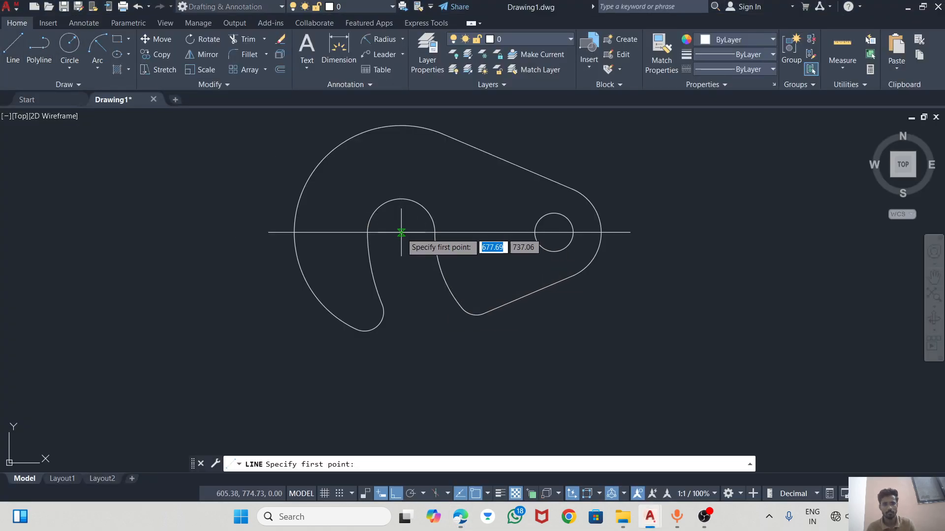
click(400, 181)
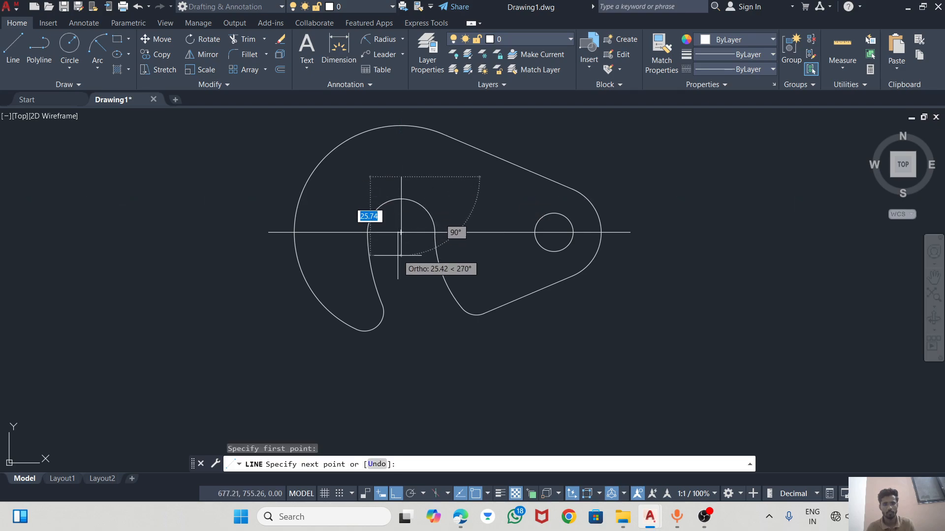
key(Escape)
key(Escape)
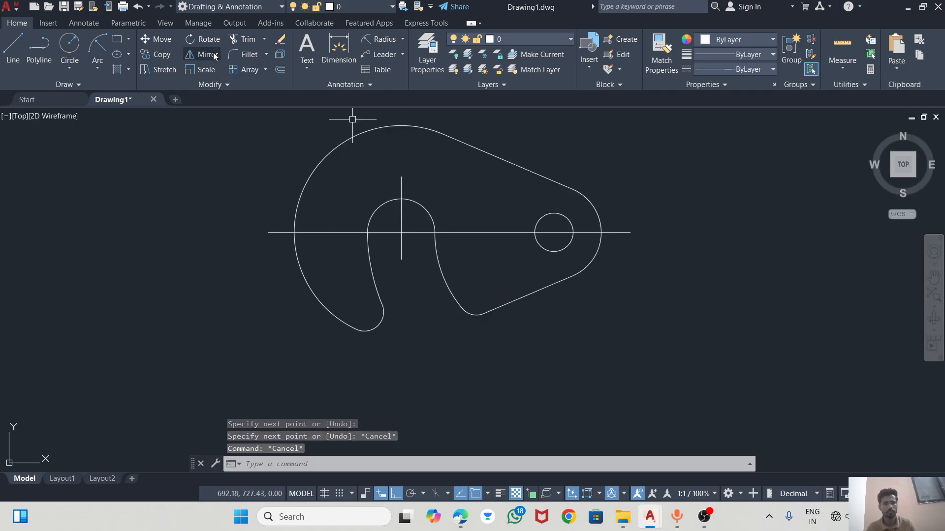
Step: Draw a short vertical centre line through the small hole's centre, extending just beyond the hole
click(13, 47)
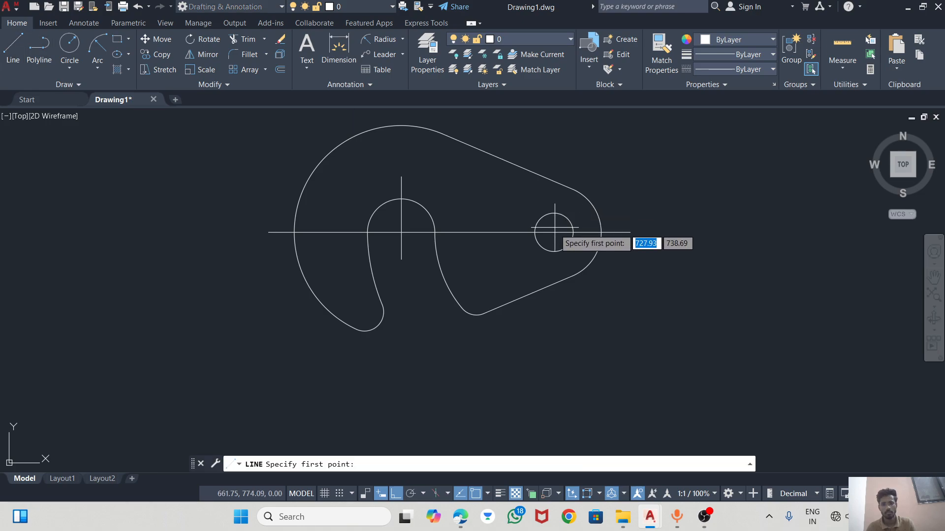
click(553, 203)
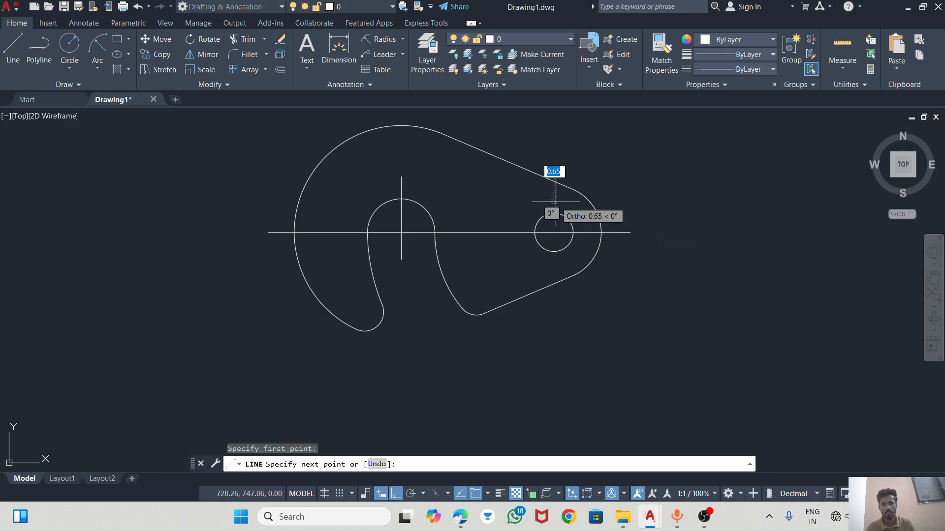
click(560, 264)
key(Escape)
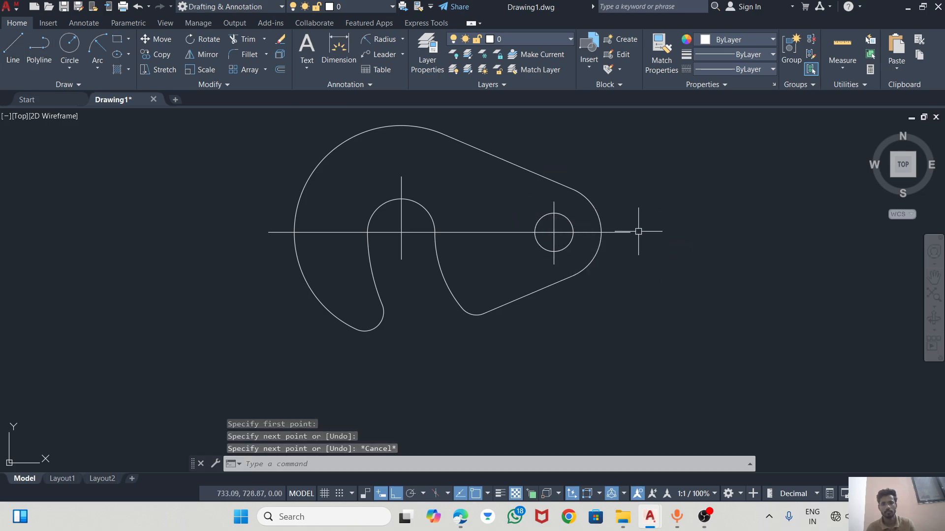
Step: Select the horizontal and both vertical centre lines and set their linetype to ACAD_ISO08W100
click(626, 230)
click(557, 204)
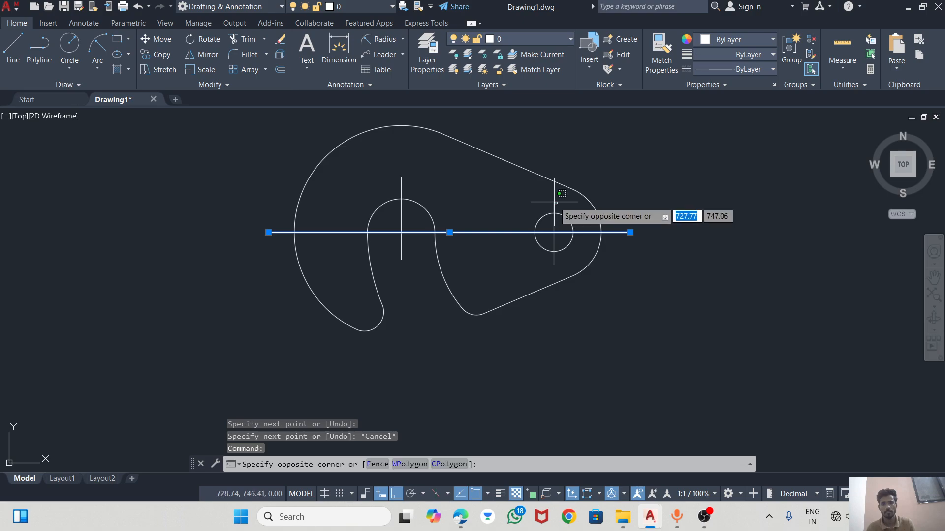
click(547, 201)
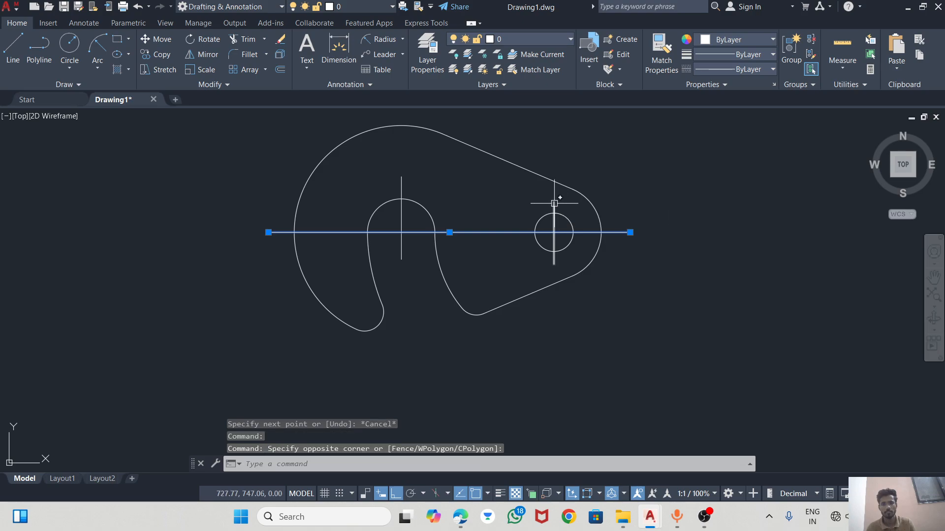
click(399, 183)
click(727, 69)
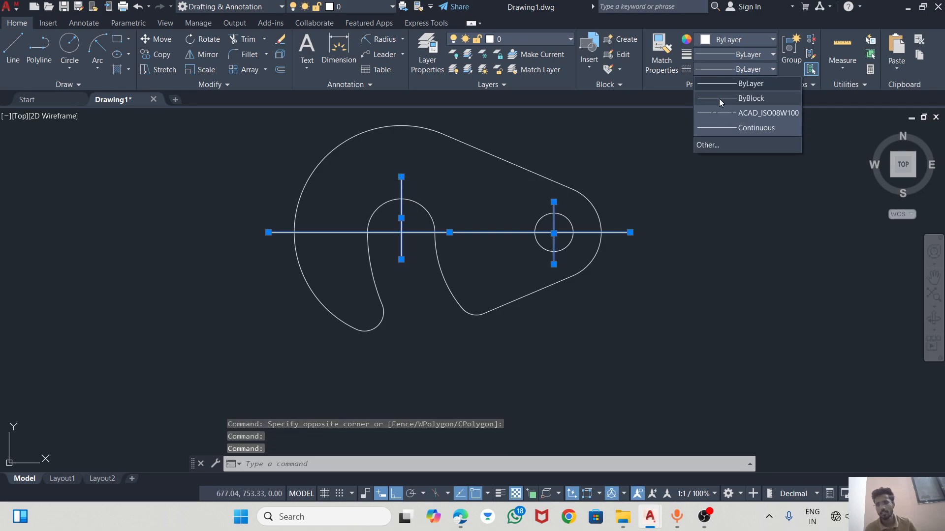
click(722, 113)
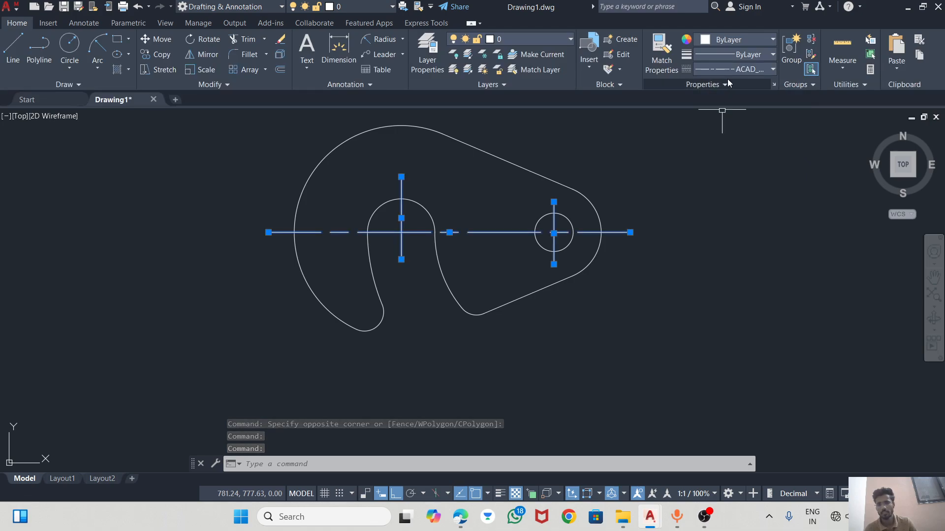
click(771, 68)
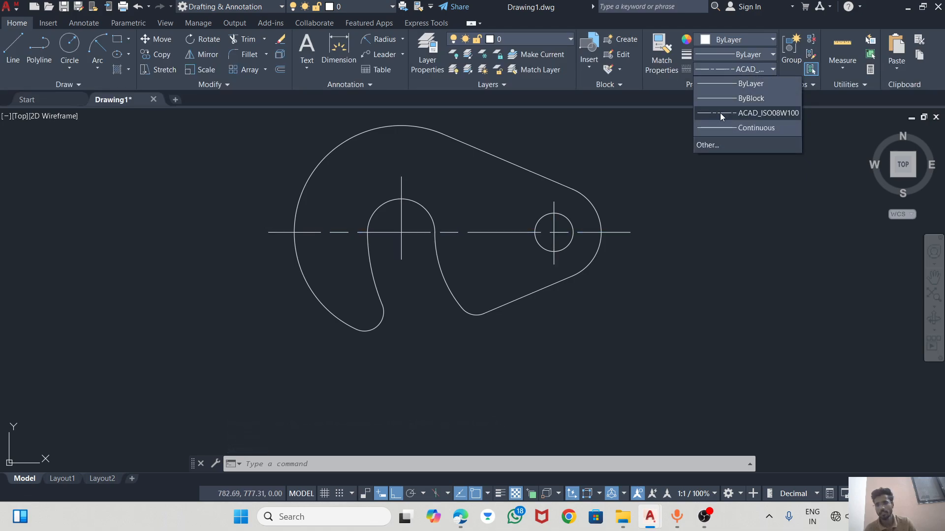
click(743, 113)
Step: Set the colour of the three selected centre lines to Cyan and clear the selection
click(756, 39)
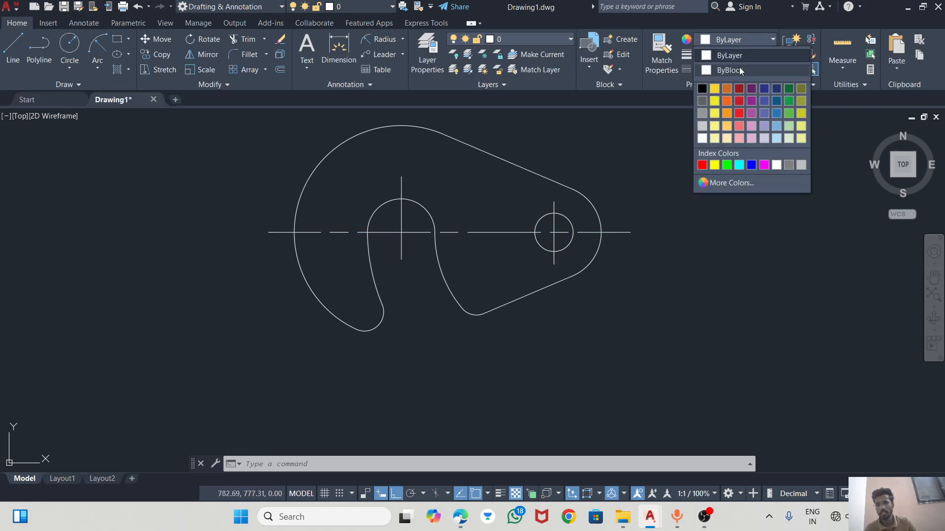
click(737, 166)
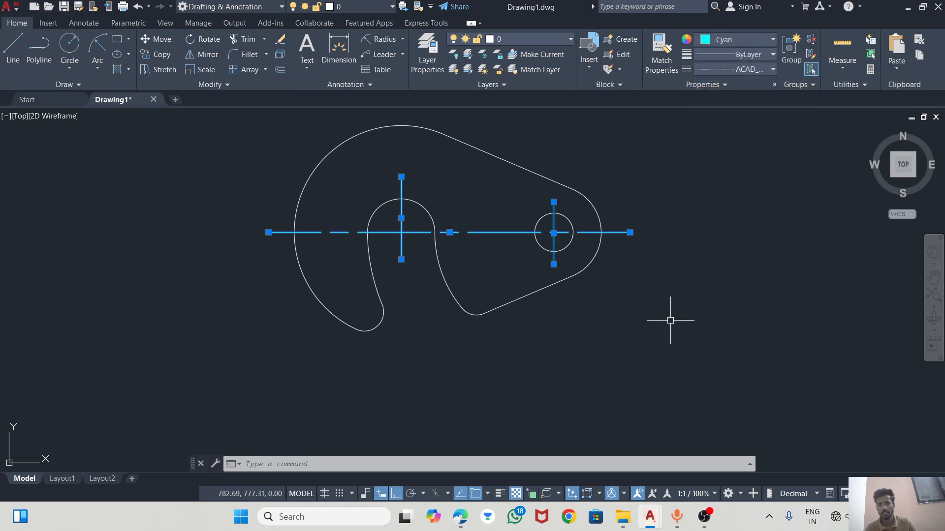
key(Escape)
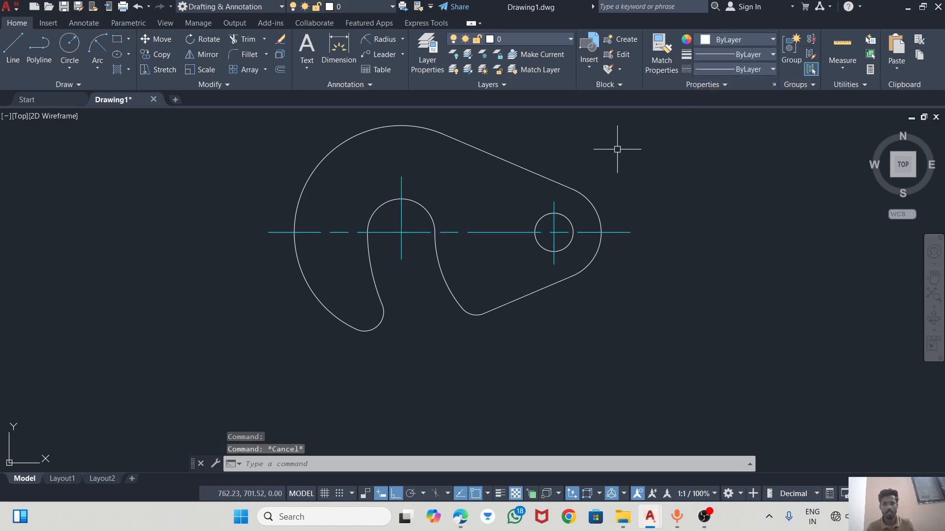
Step: Check the dimensions in the PDF and add a radius dimension to the slot's top arc, with the text above and left of it
click(461, 516)
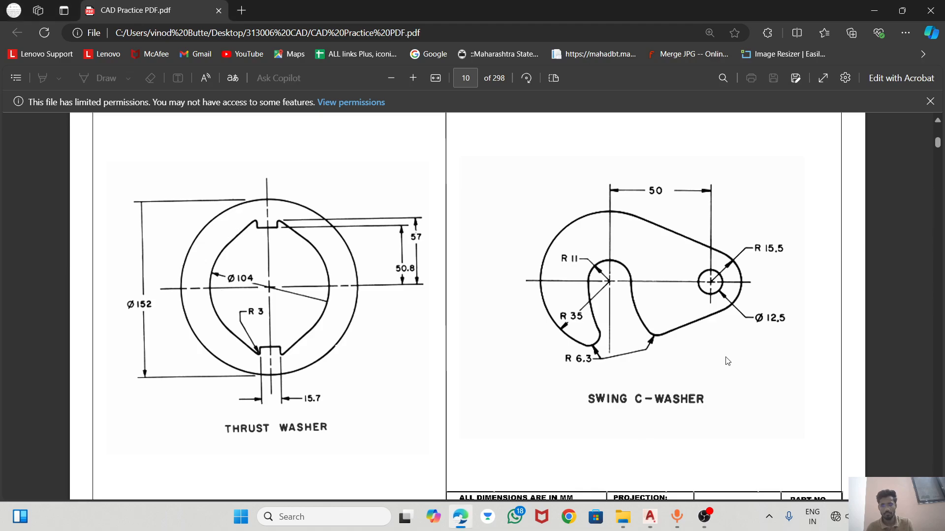
click(462, 521)
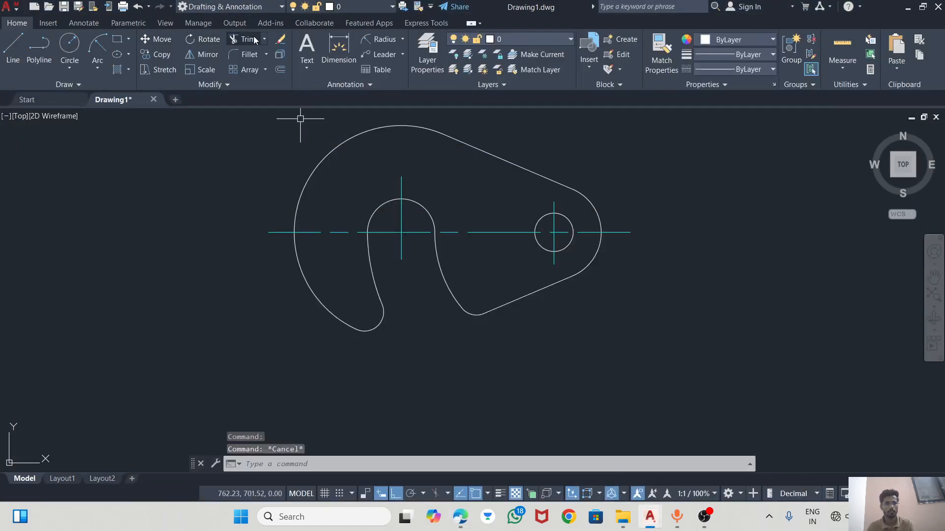
click(380, 40)
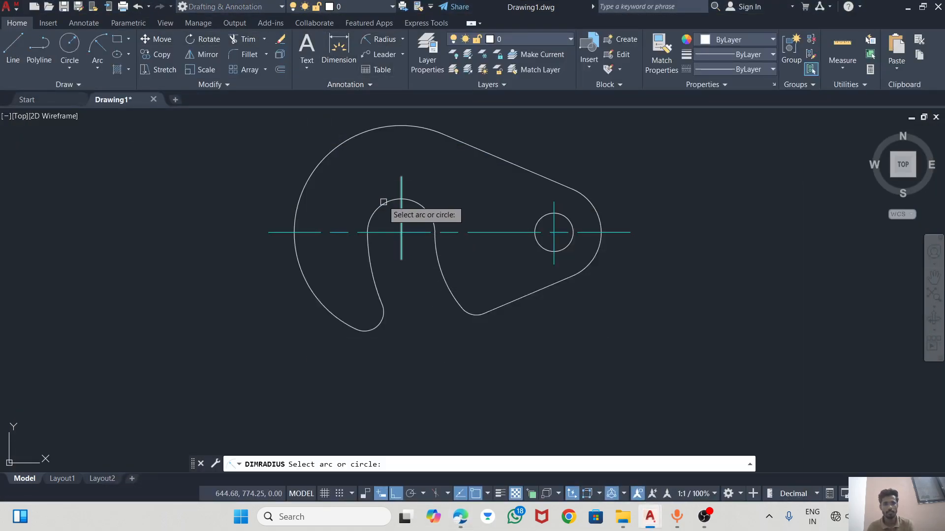
click(388, 202)
click(383, 192)
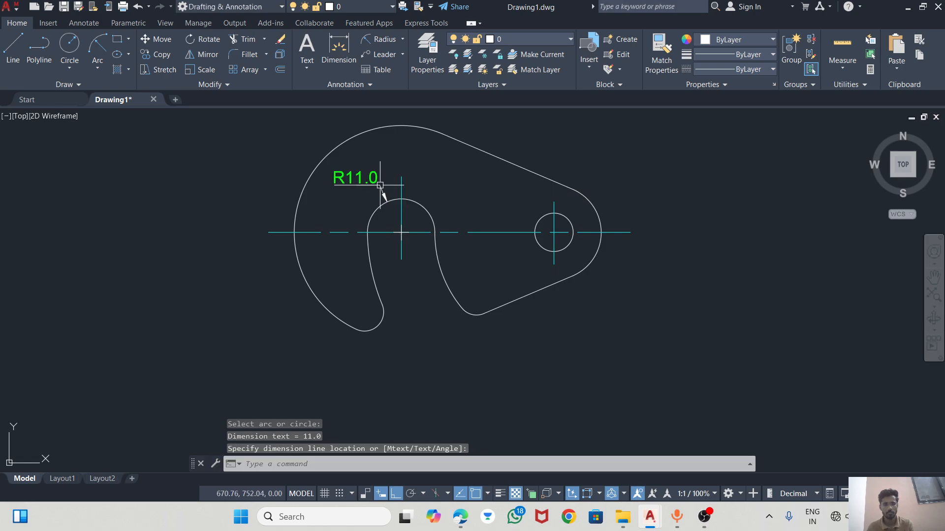
Step: Add radius dimensions to the large left arc and the rounded right end, placing both texts outside the outline
click(380, 40)
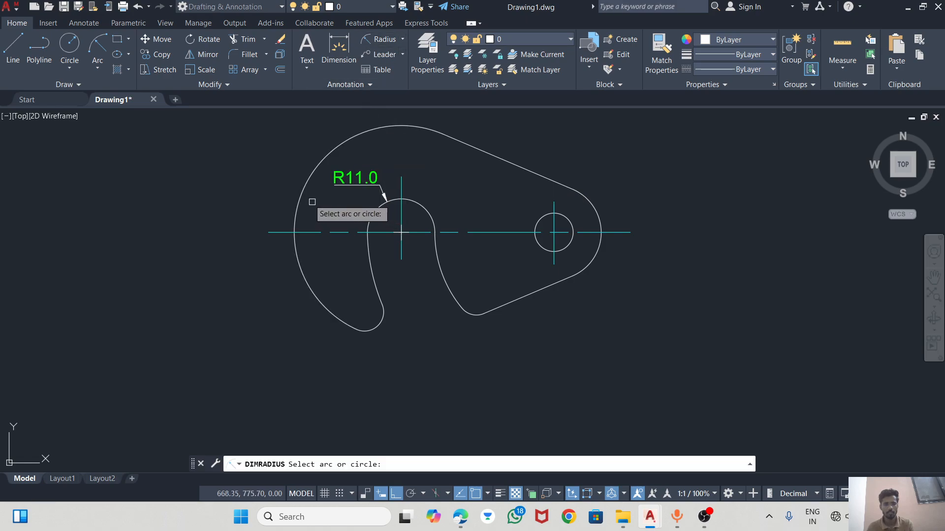
click(303, 186)
click(251, 292)
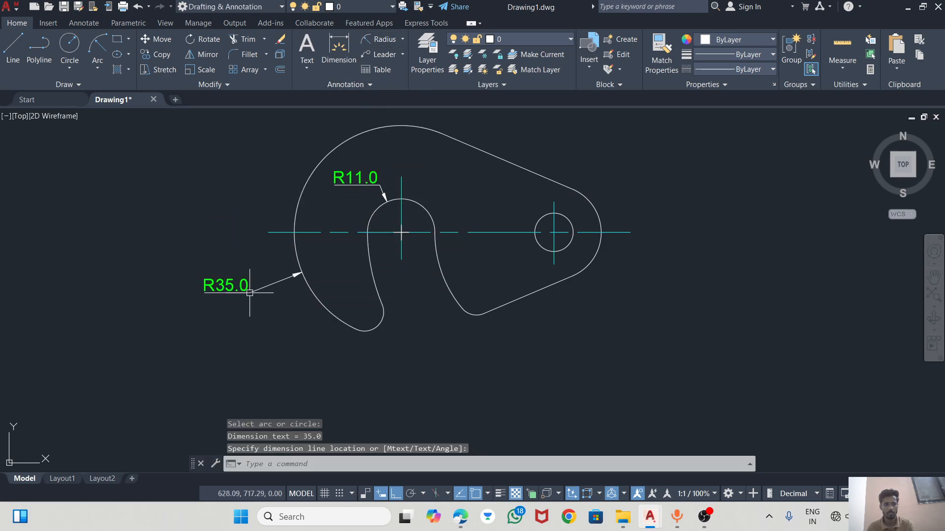
click(376, 44)
click(601, 228)
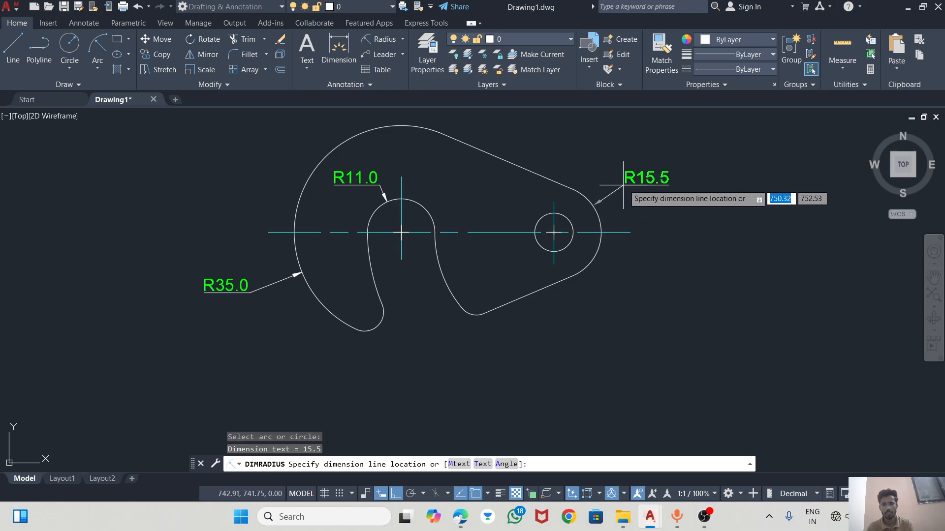
click(621, 187)
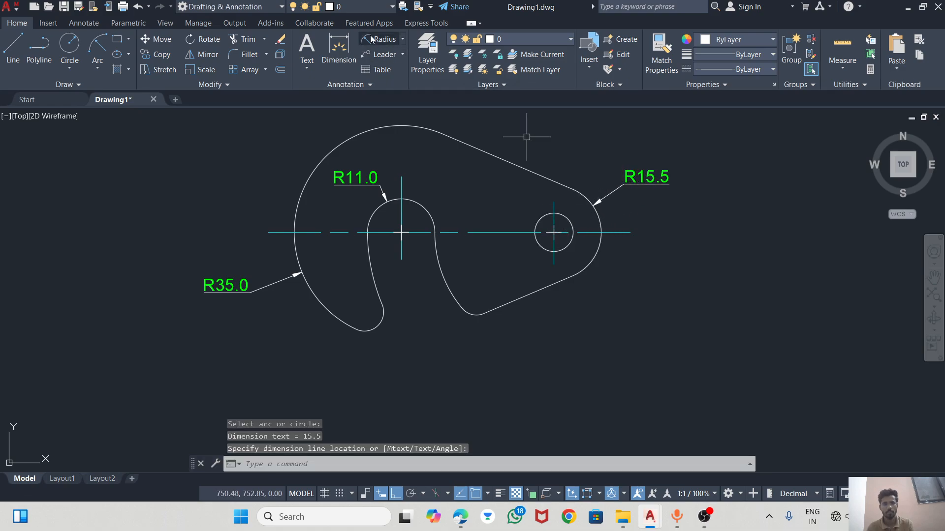
Step: Add a diameter dimension to the small hole, with the text outside the outline to the lower right
key(Return)
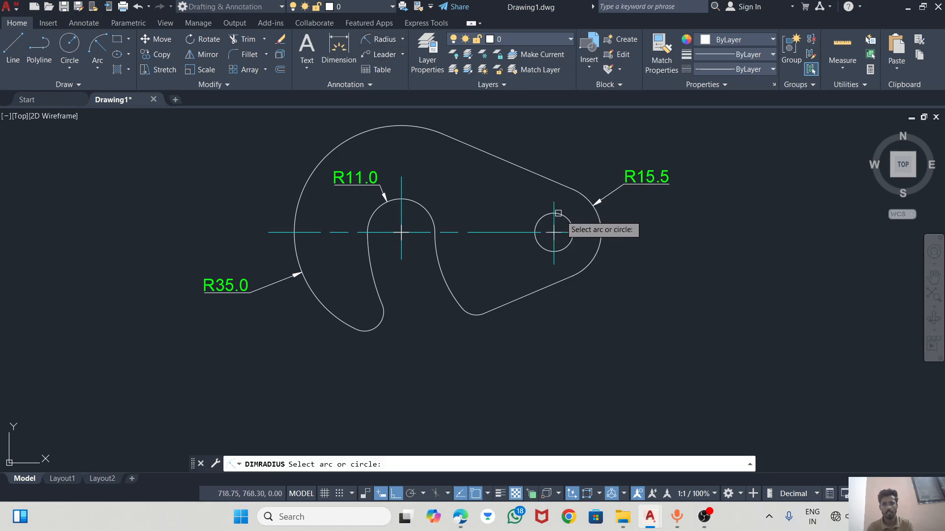
click(403, 39)
click(399, 184)
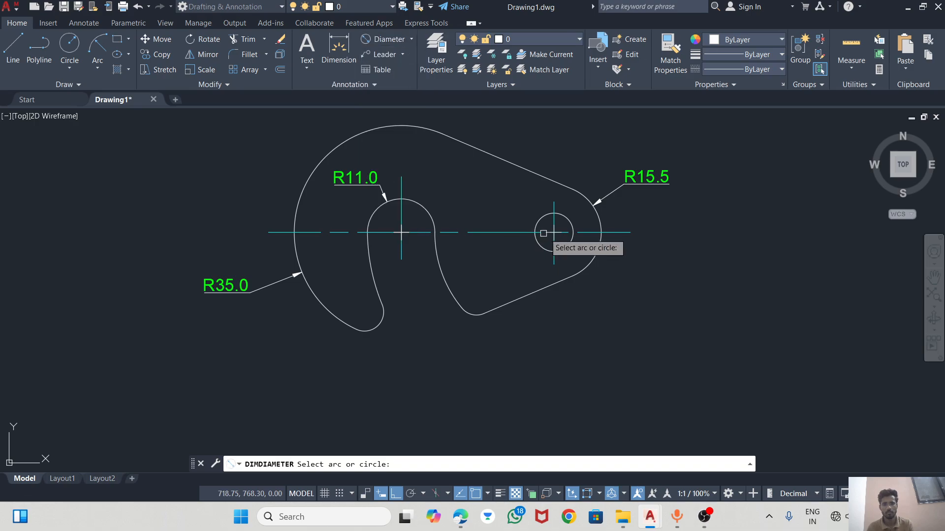
click(570, 237)
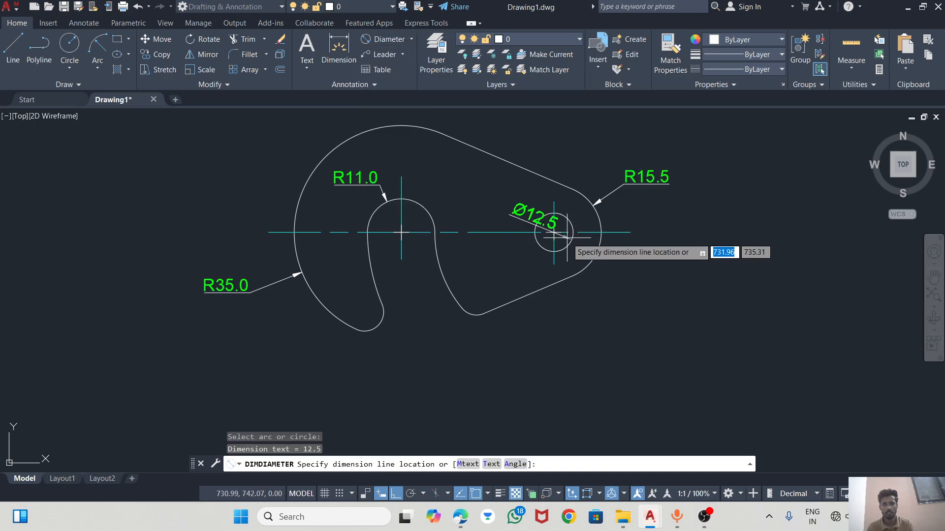
click(644, 265)
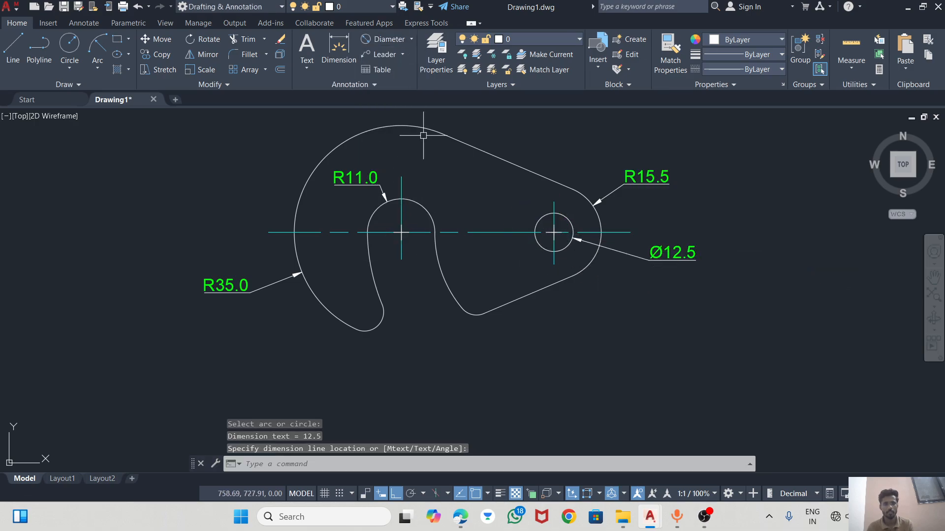
Step: Dimension the horizontal distance between the slot arc's centre and the small hole's centre, placing the dimension line above the part
click(338, 46)
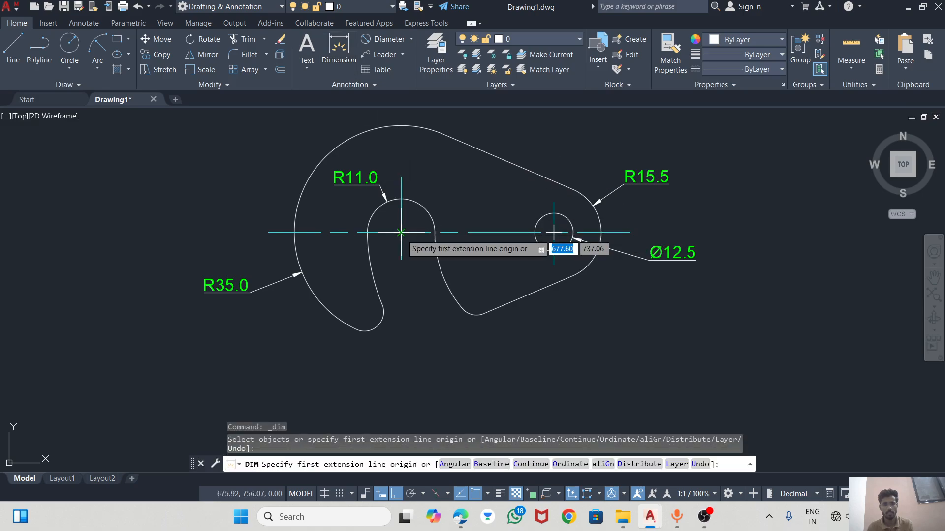
click(401, 233)
click(554, 232)
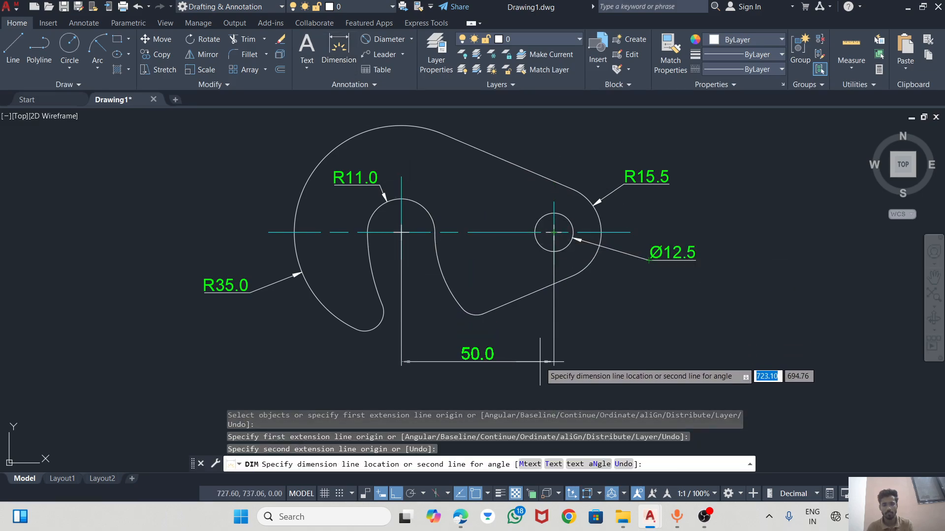
scroll(573, 216, down, 2)
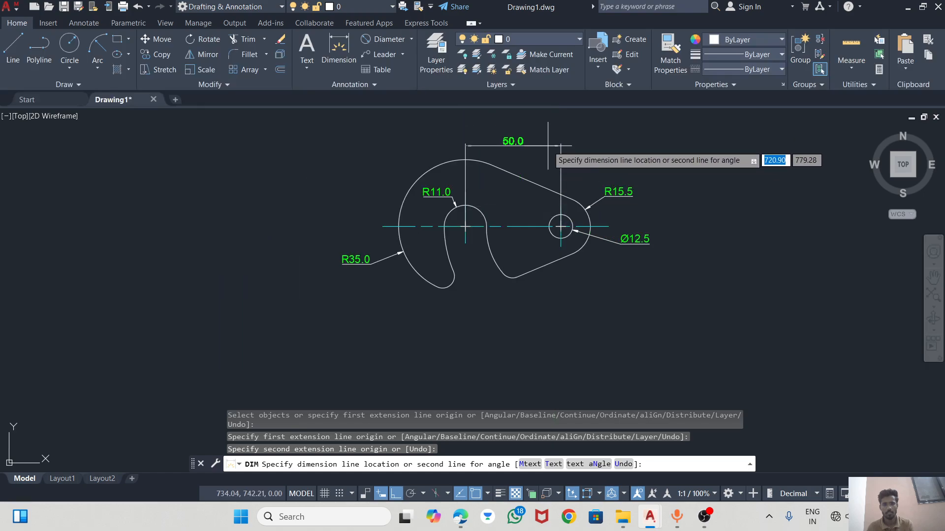
click(548, 146)
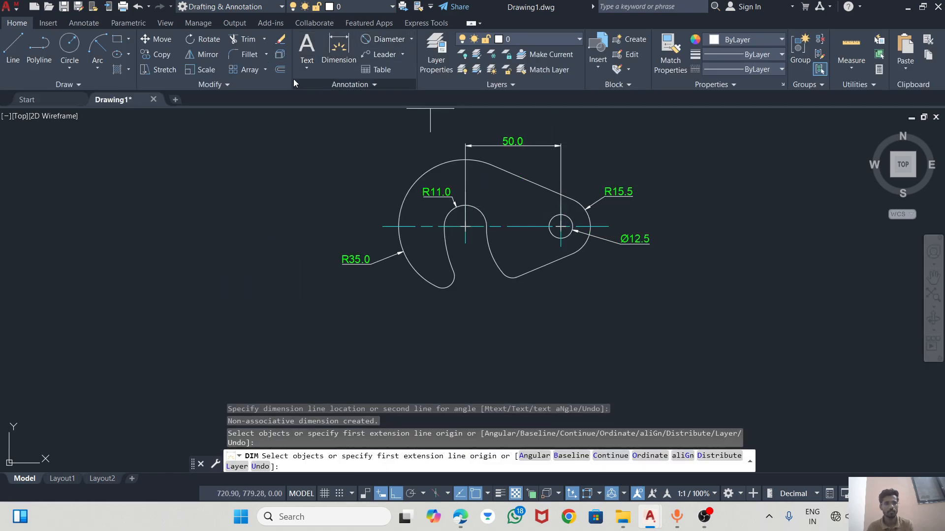
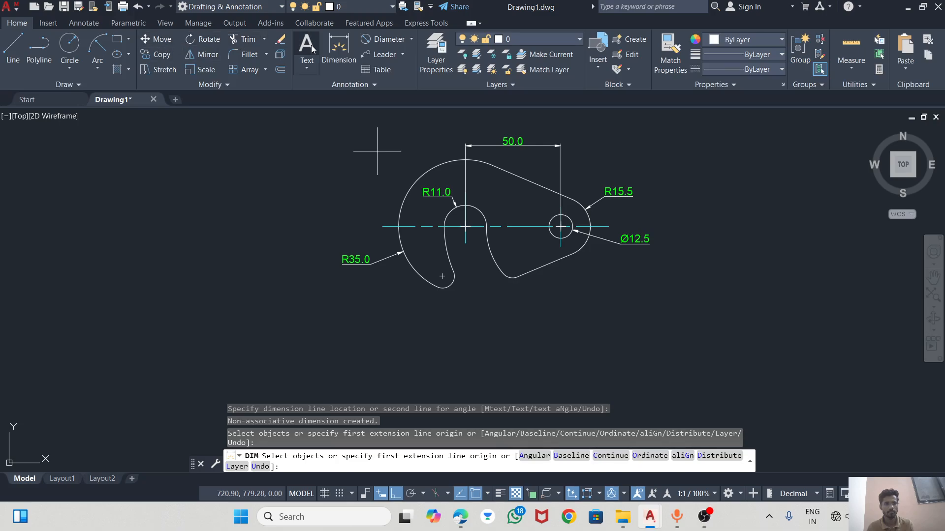
Step: Add a radius dimension to the rounded tip at the lower left of the slot, with the text below and right of it
click(413, 40)
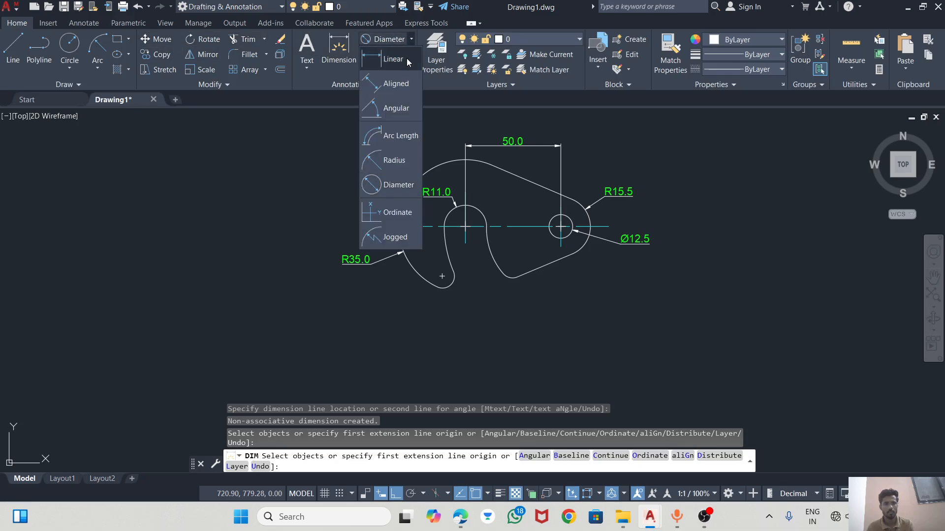
click(394, 159)
scroll(470, 315, up, 2)
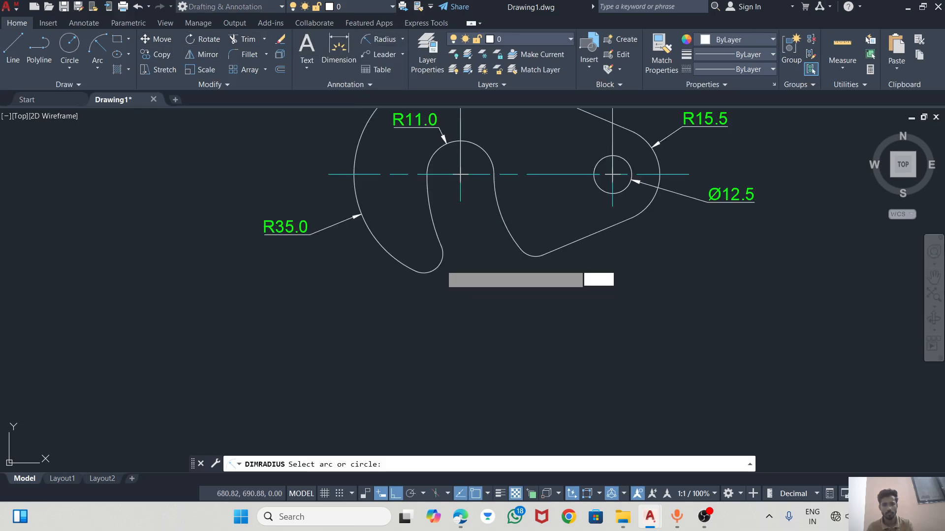
click(444, 267)
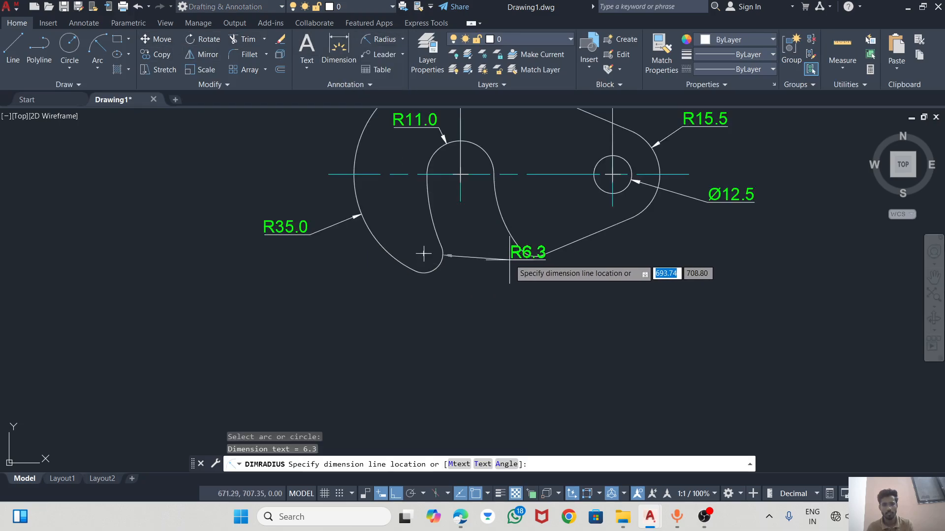
click(458, 294)
click(523, 251)
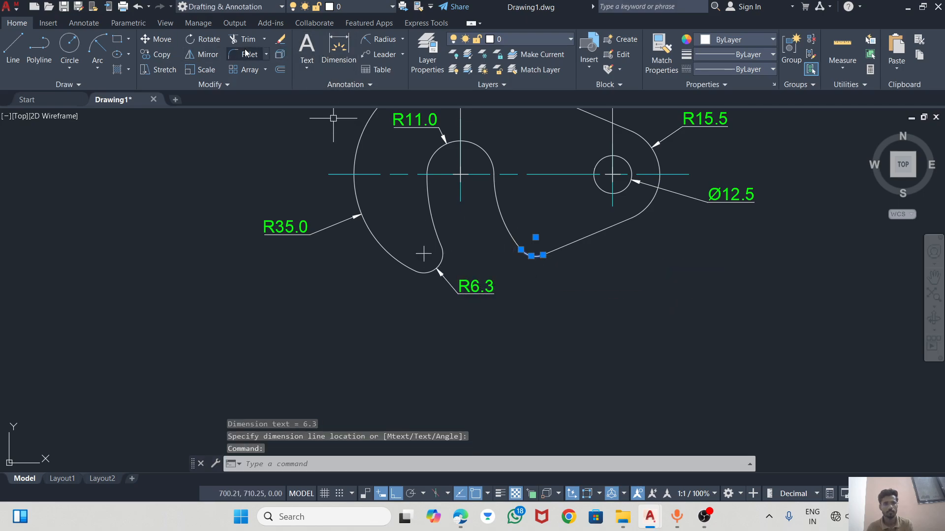
key(Escape)
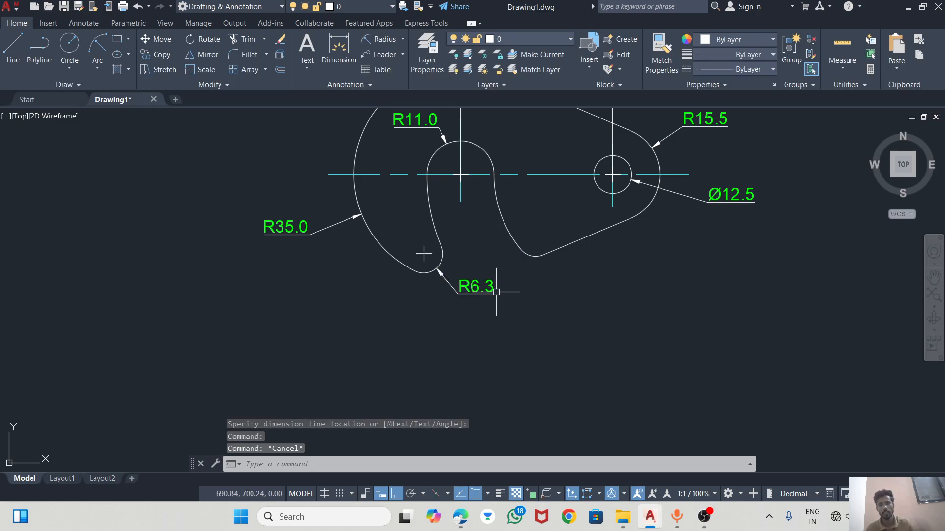
Step: Append X2 to the text of the rounded tip's radius dimension
double_click(475, 287)
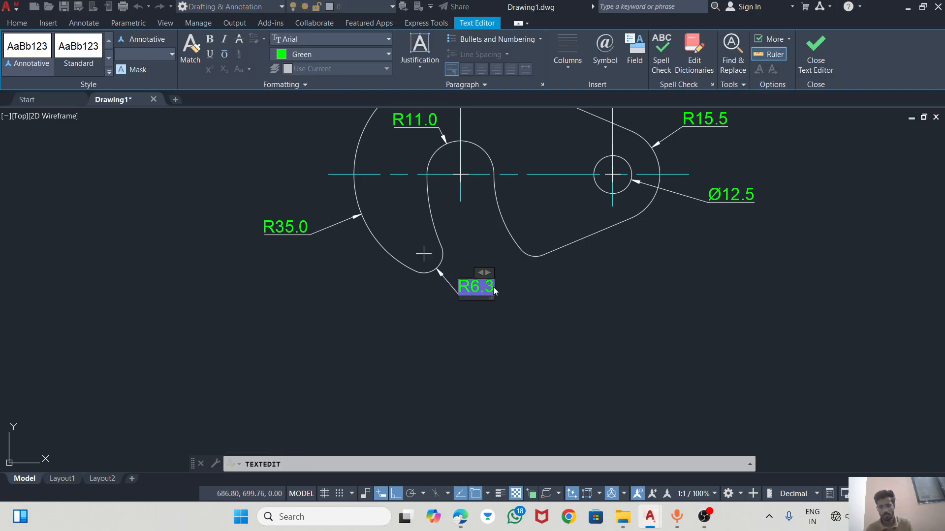
text(X)
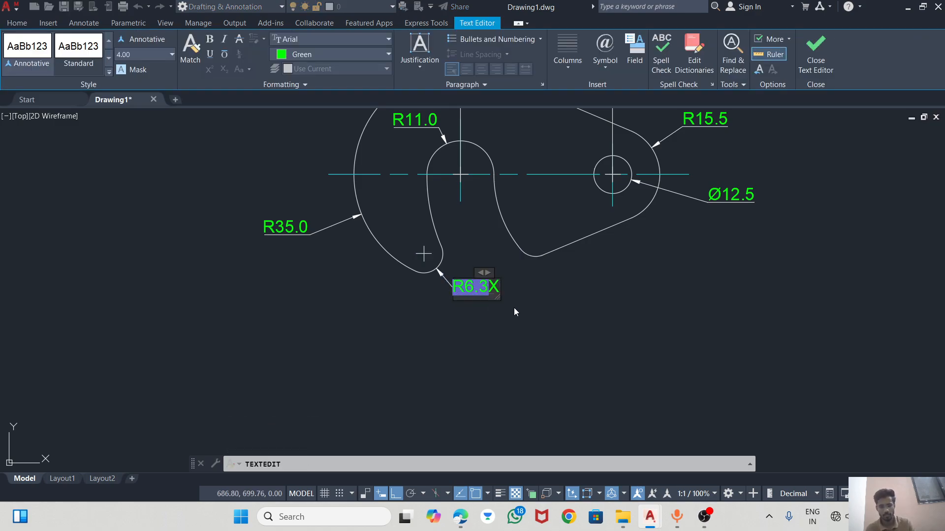
text(2)
click(537, 327)
key(Escape)
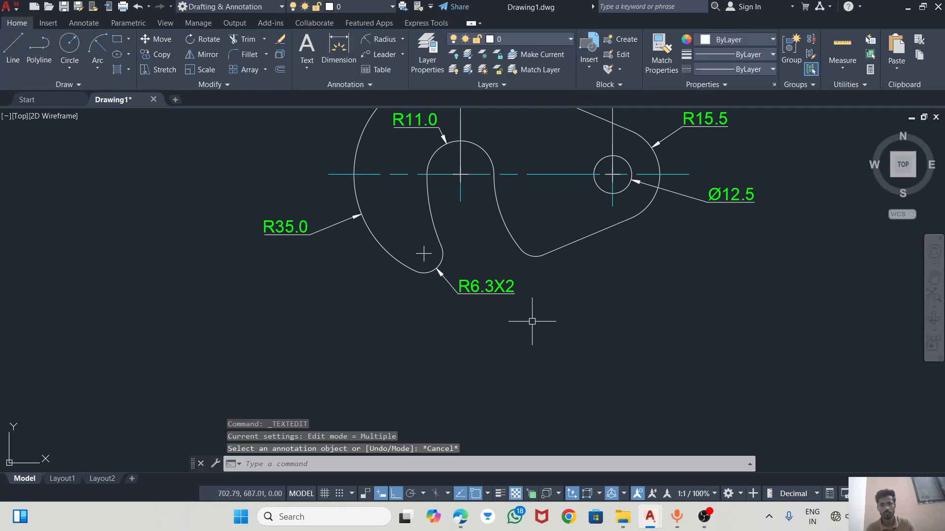
Step: Move the whole dimensioned washer, using the slot arc's centre as base point, to the free space above the leftmost existing drawings
scroll(502, 273, up, 4)
scroll(520, 344, down, 5)
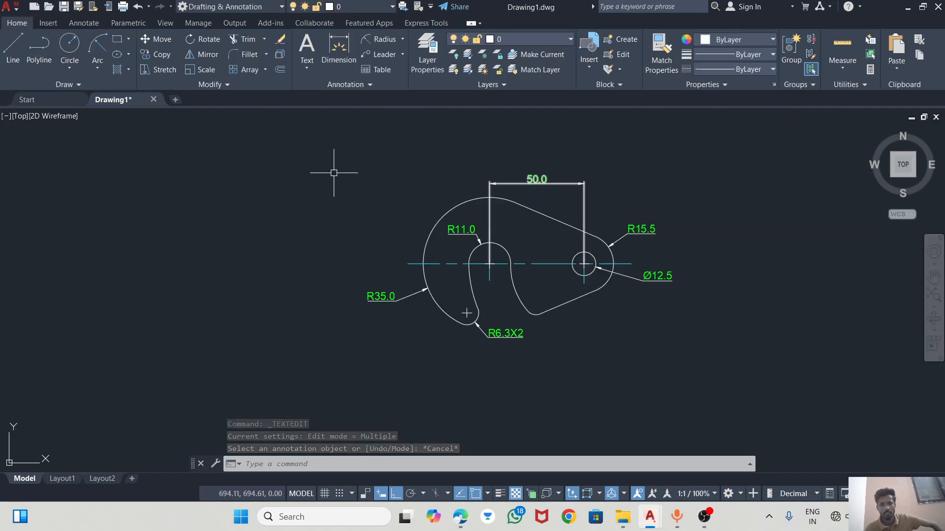
click(272, 139)
click(700, 356)
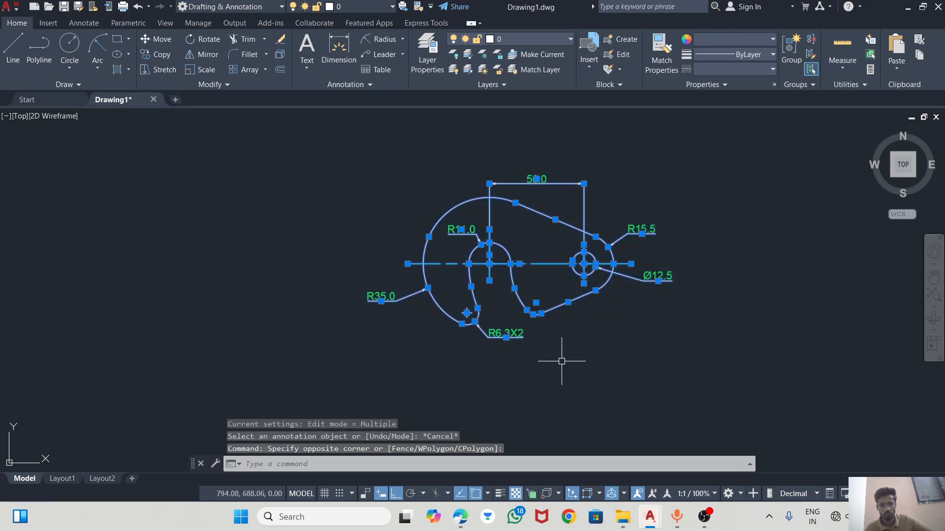
text(MOV)
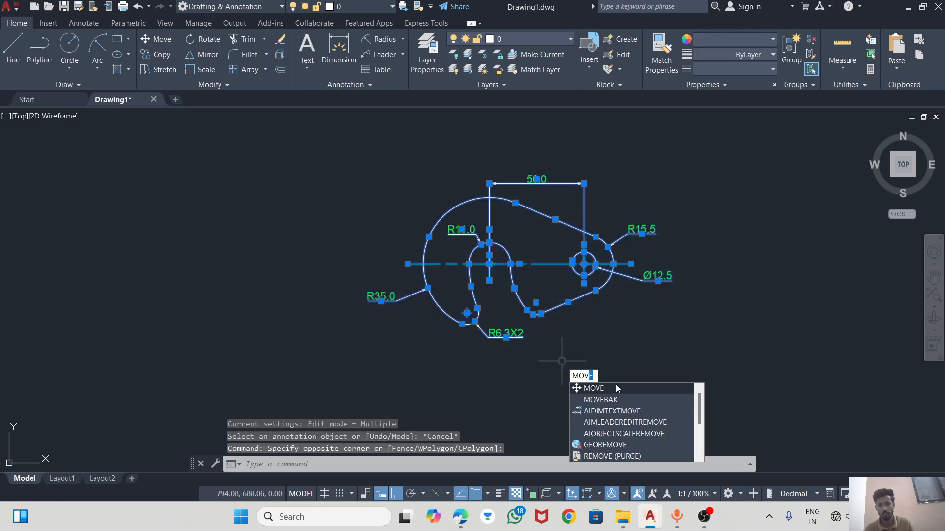
key(Return)
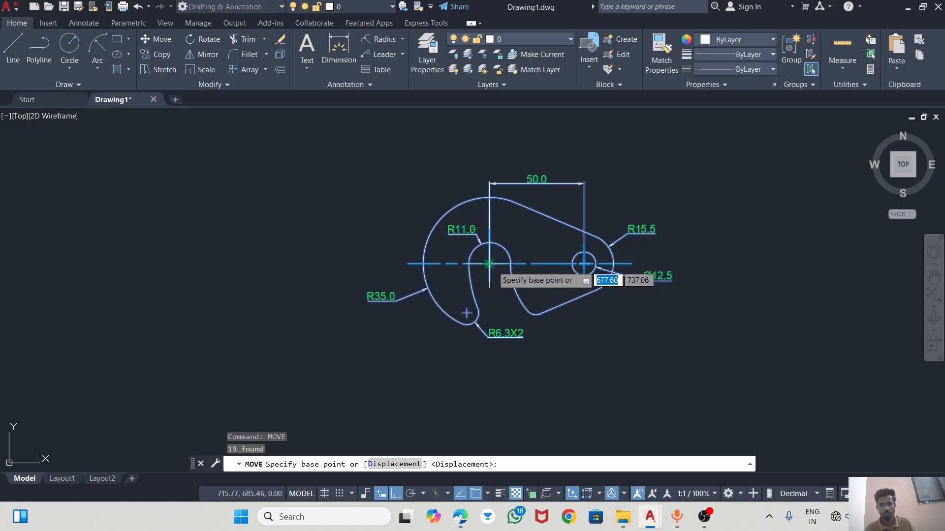
click(471, 264)
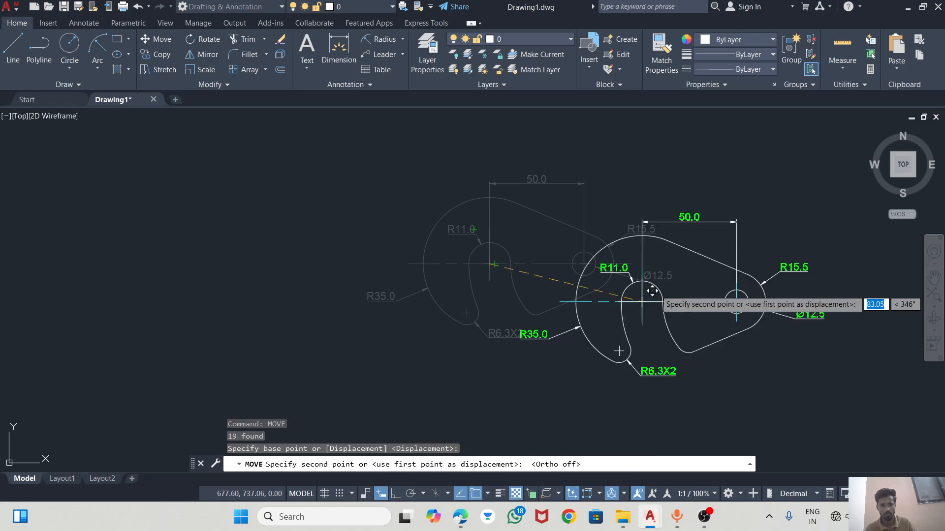
scroll(715, 217, down, 5)
scroll(591, 323, up, 2)
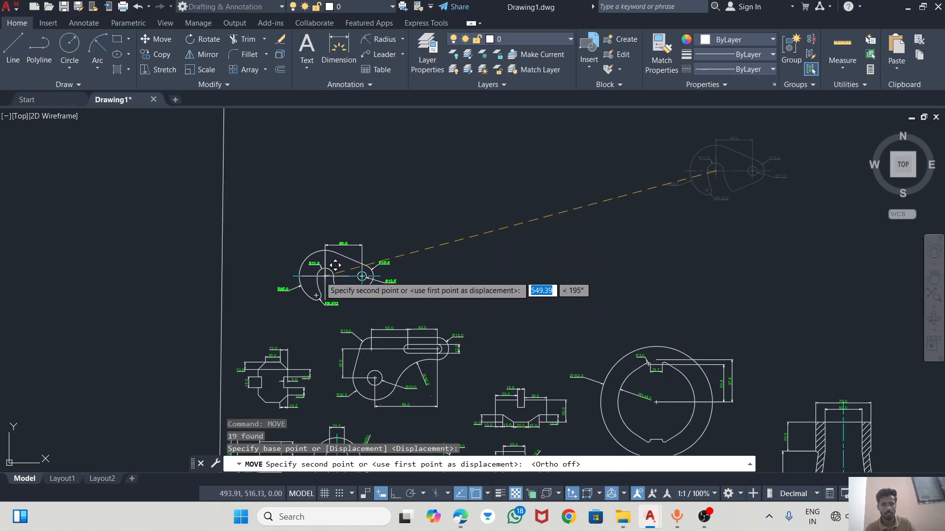
click(284, 282)
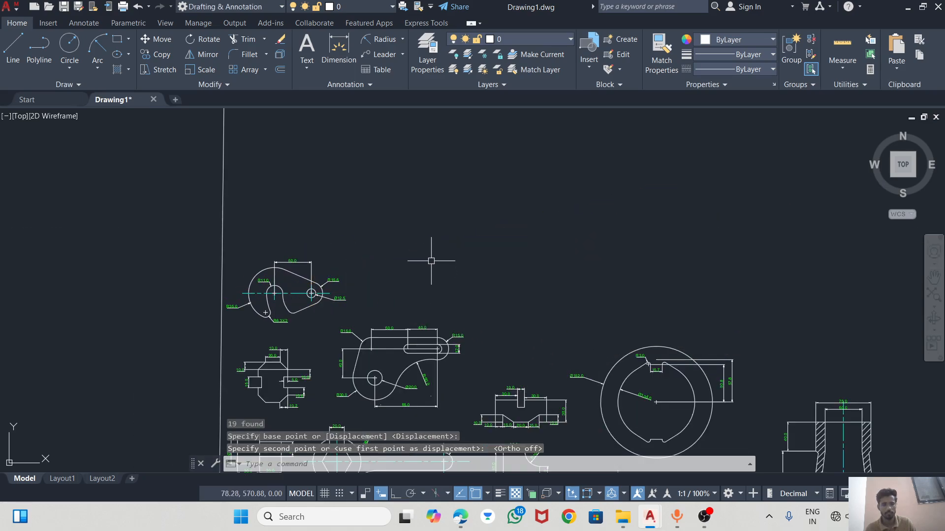
Step: Look up the spacer exercise in the practice PDF, then draw its outer circle with a 70 mm diameter in the empty area above the existing drawings
scroll(431, 232, down, 2)
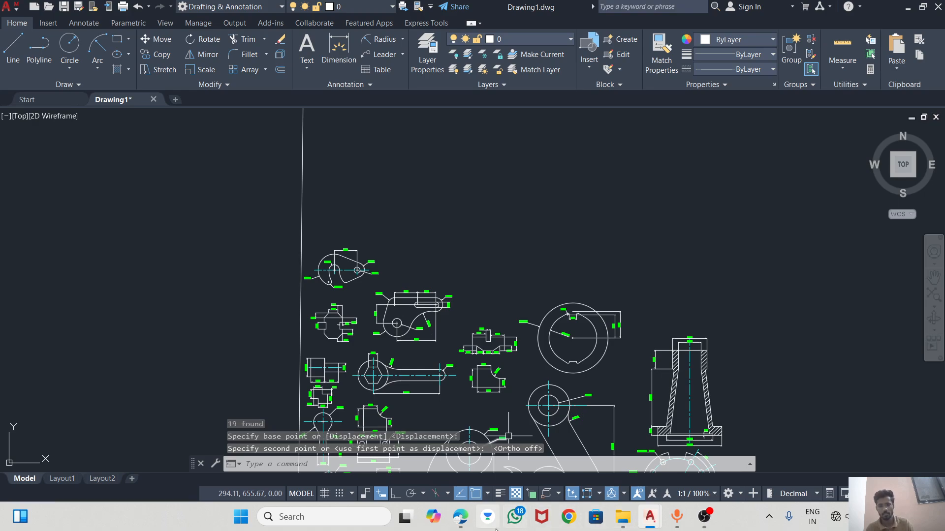
click(460, 517)
scroll(484, 327, down, 10)
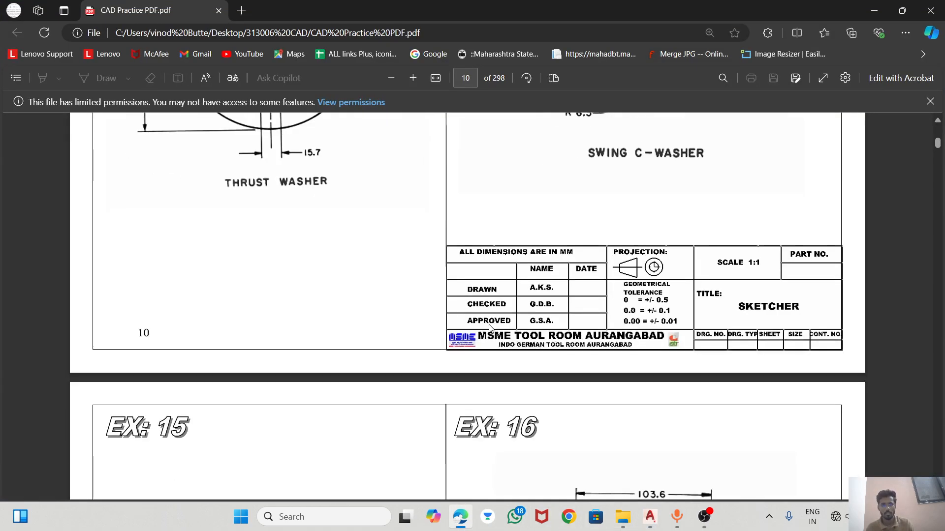
scroll(485, 334, down, 1)
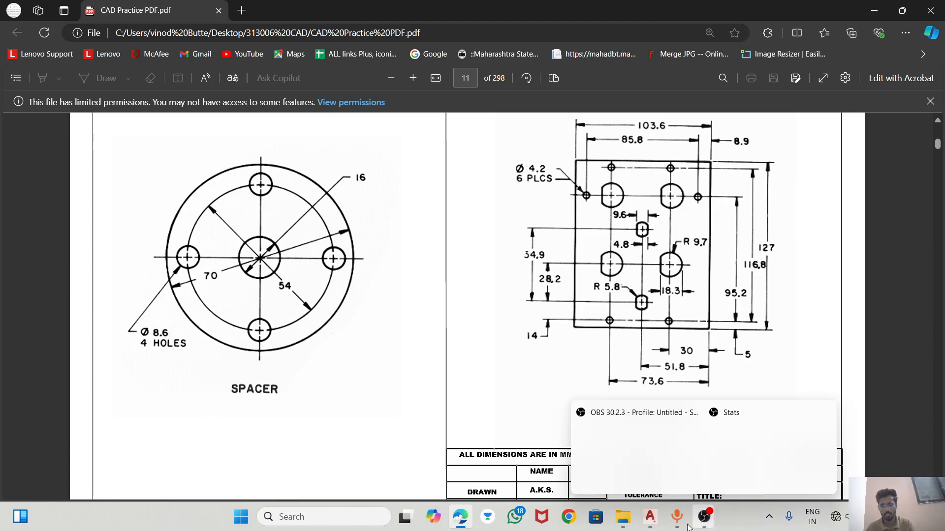
click(649, 518)
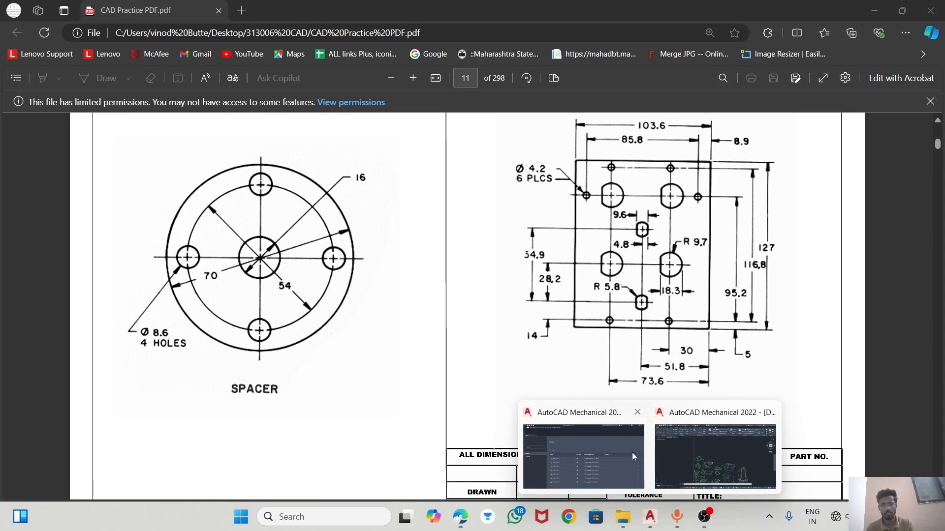
click(716, 463)
click(70, 65)
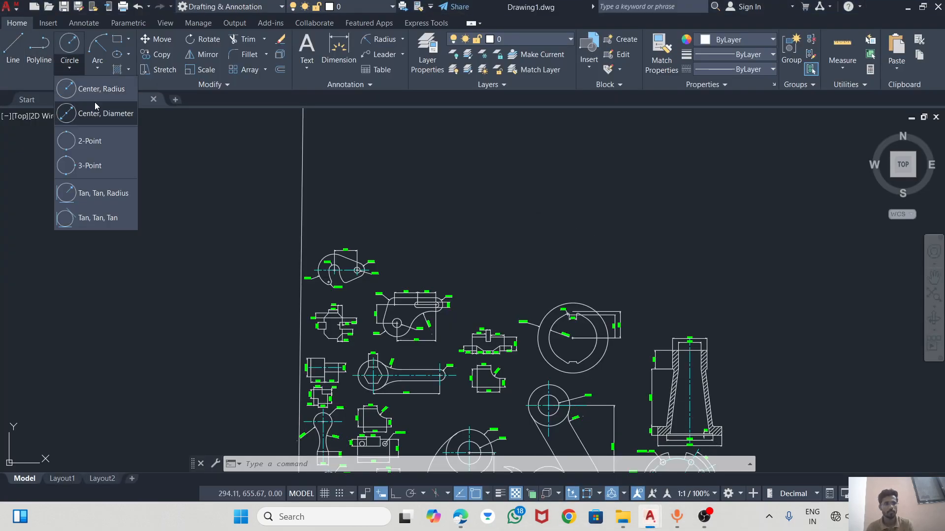
click(96, 113)
click(575, 178)
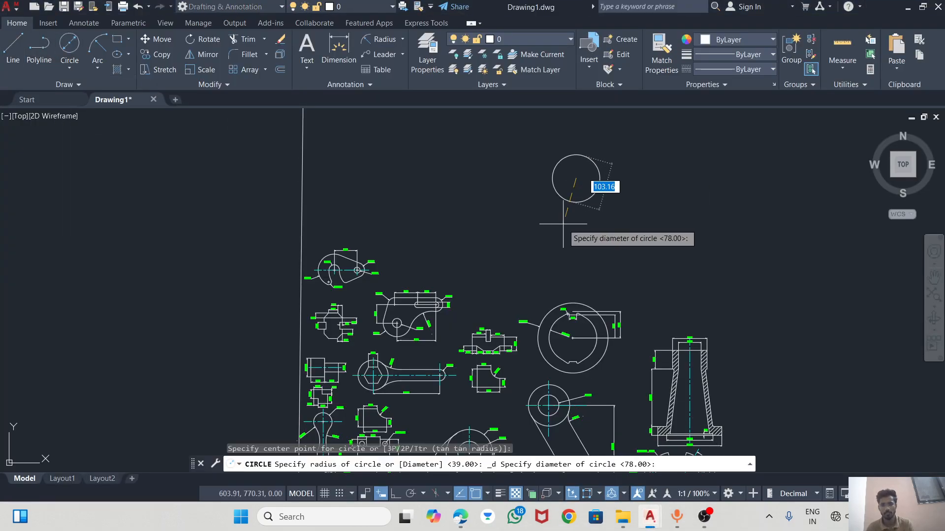
text(70)
key(Return)
scroll(600, 175, up, 8)
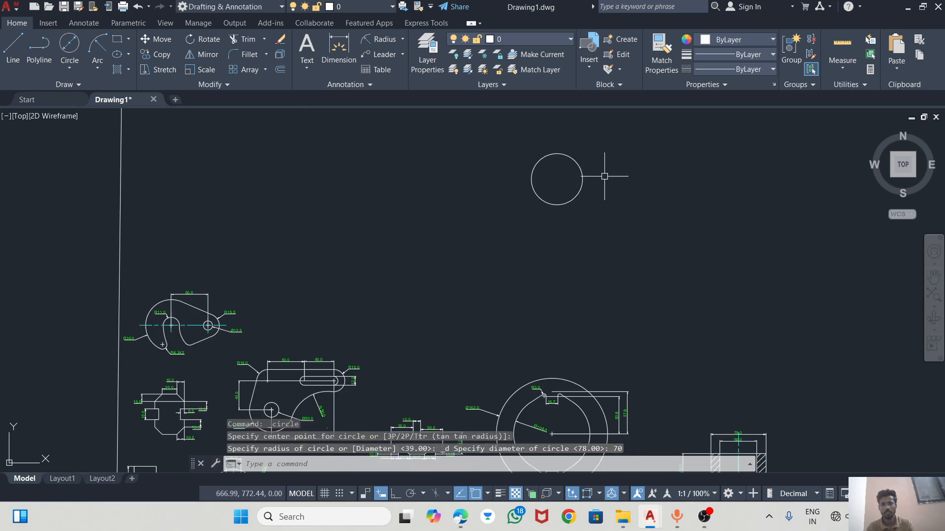
Step: Draw a 54 mm diameter circle concentric with the spacer's outer circle
middle_drag(507, 193, 536, 235)
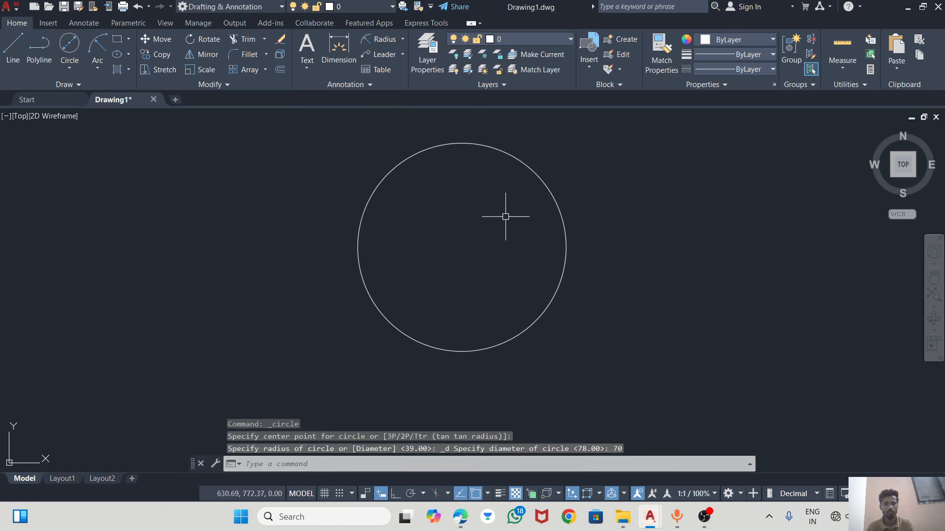
click(71, 69)
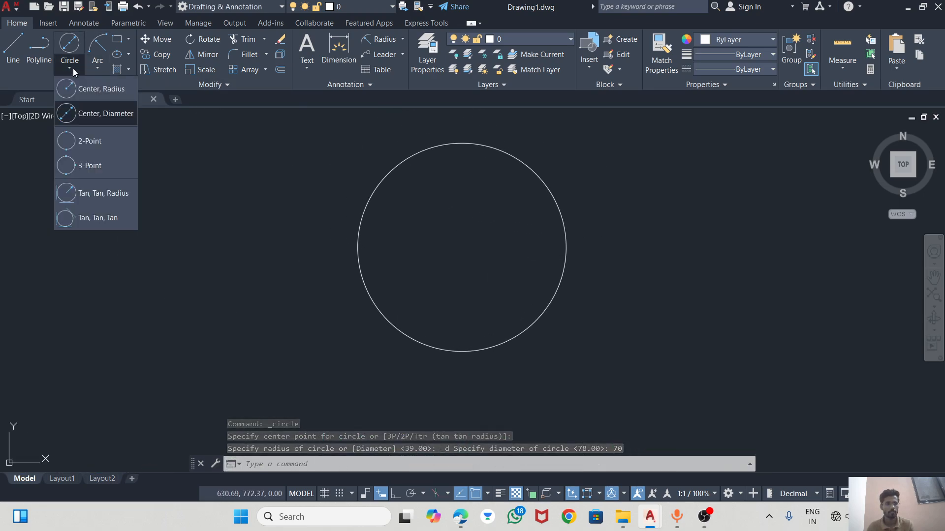
click(98, 113)
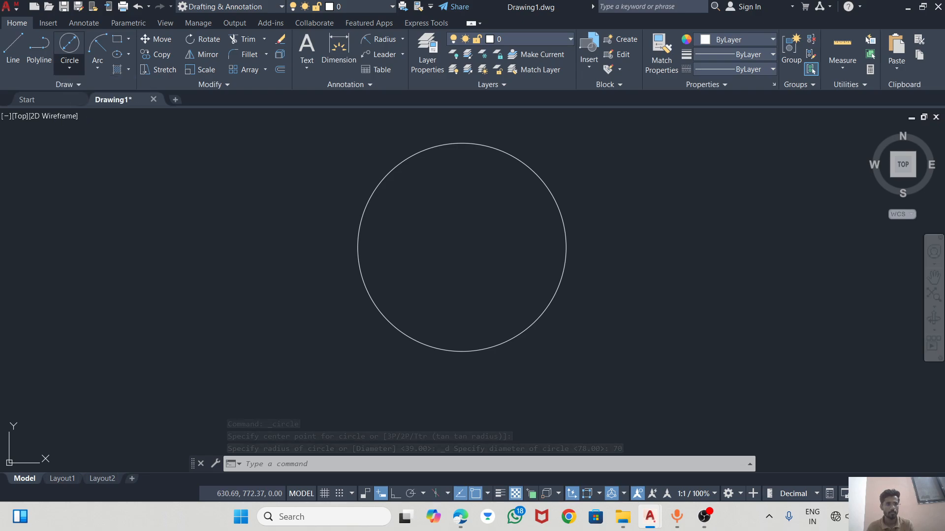
click(462, 246)
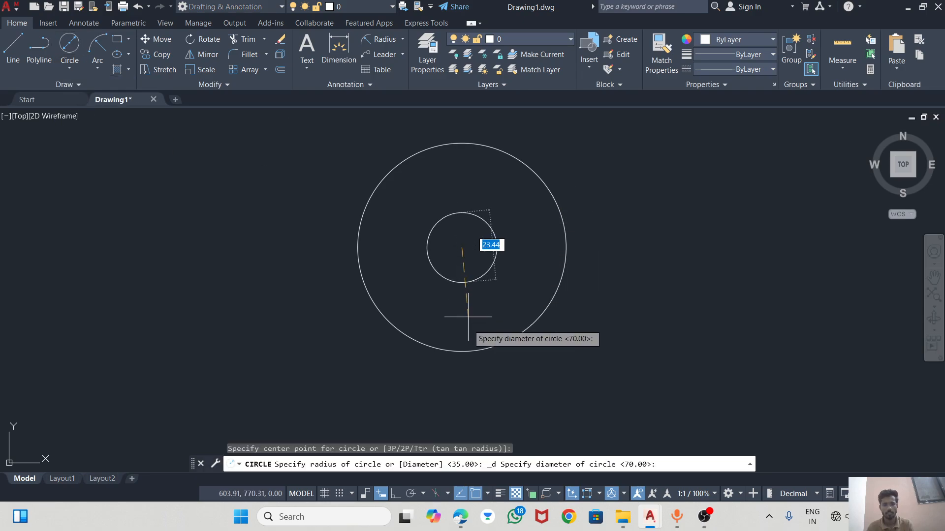
text(54)
key(Return)
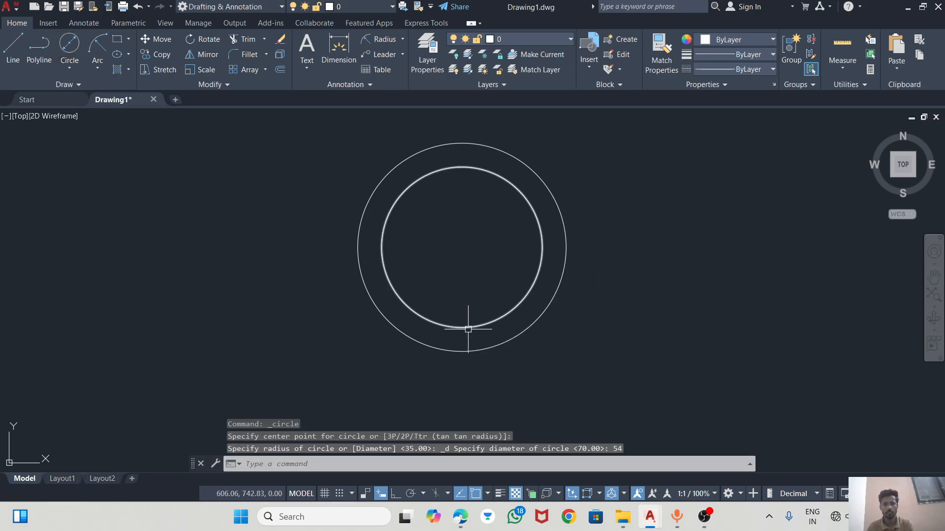
Step: Check the hole size in the practice PDF and draw an 8.6 mm diameter circle centred on the right quadrant of the 54 mm circle
click(69, 51)
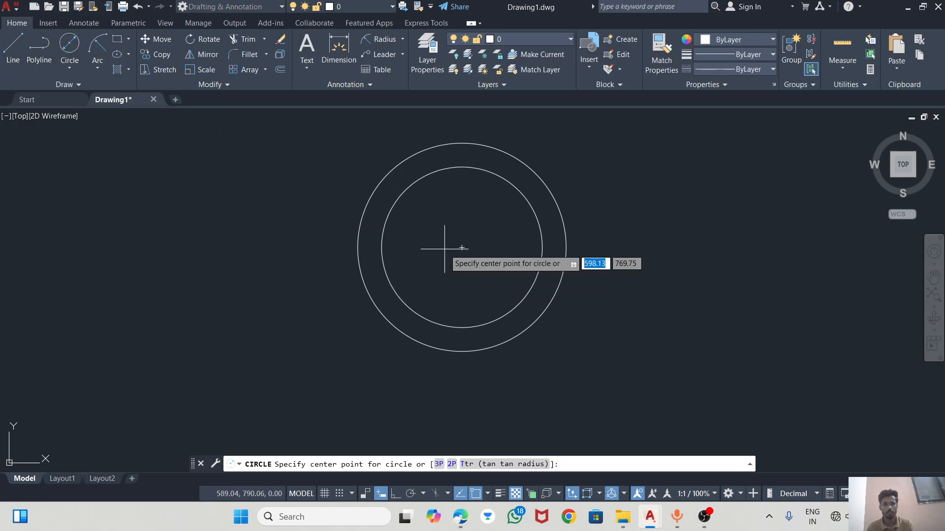
click(542, 248)
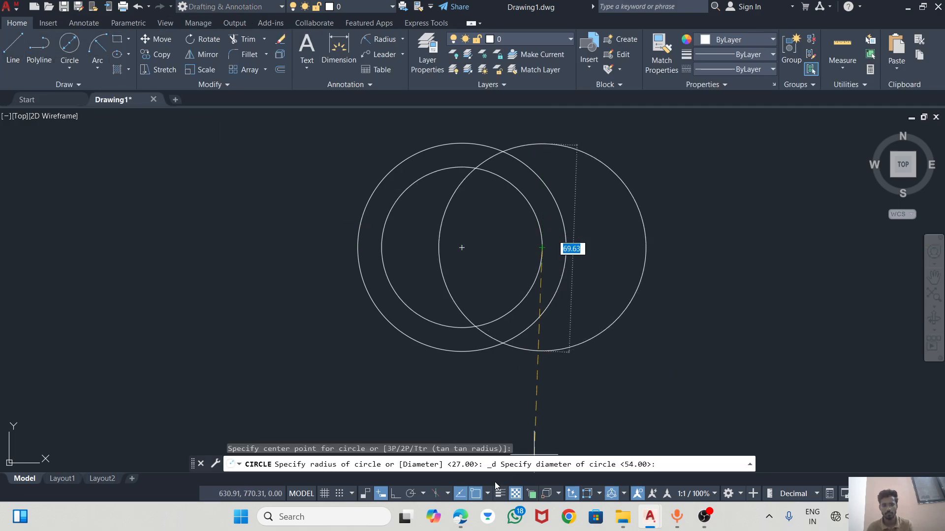
click(467, 520)
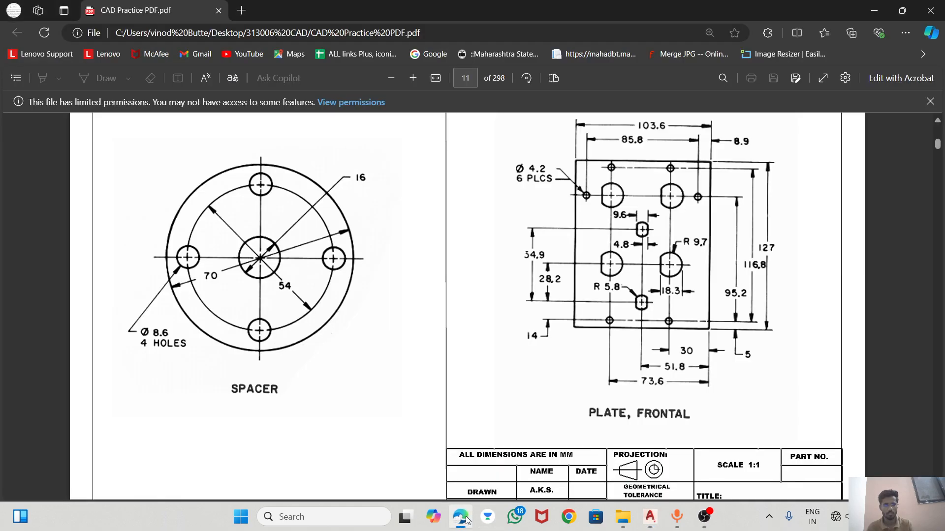
click(468, 520)
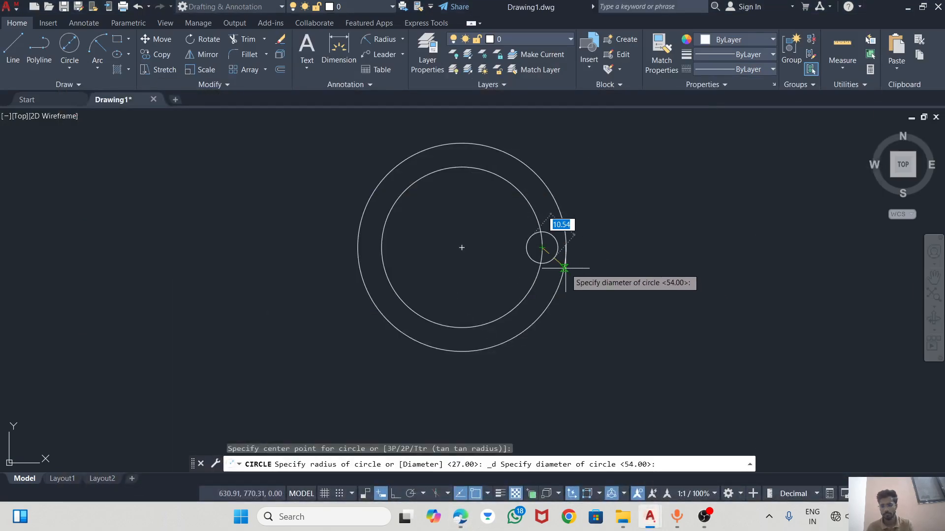
text(86)
key(Return)
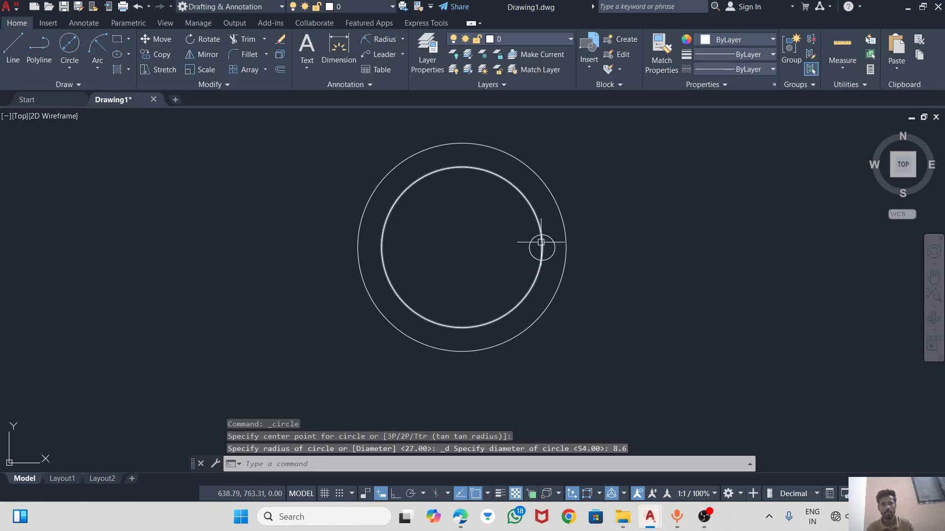
key(Escape)
Step: Try a rectangular array of the 8.6 mm hole and undo it
click(551, 239)
key(alt+Tab)
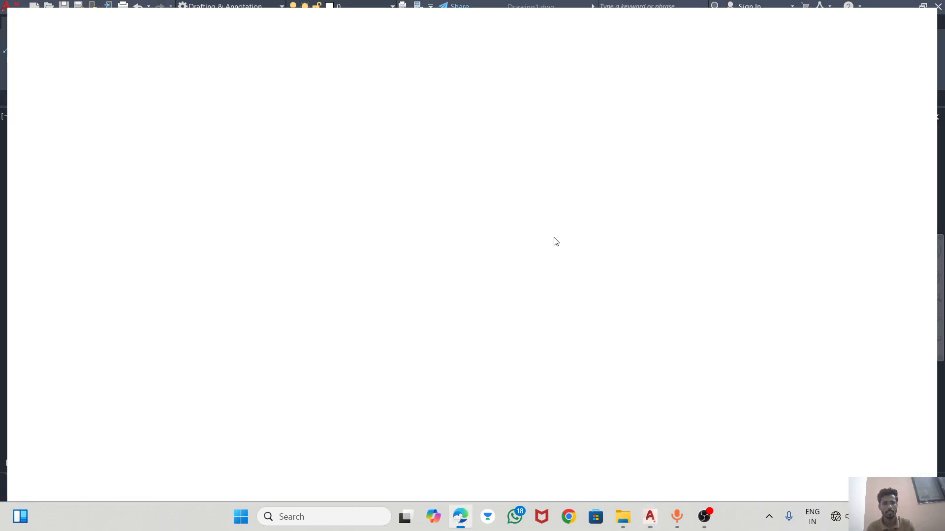
key(alt+Tab)
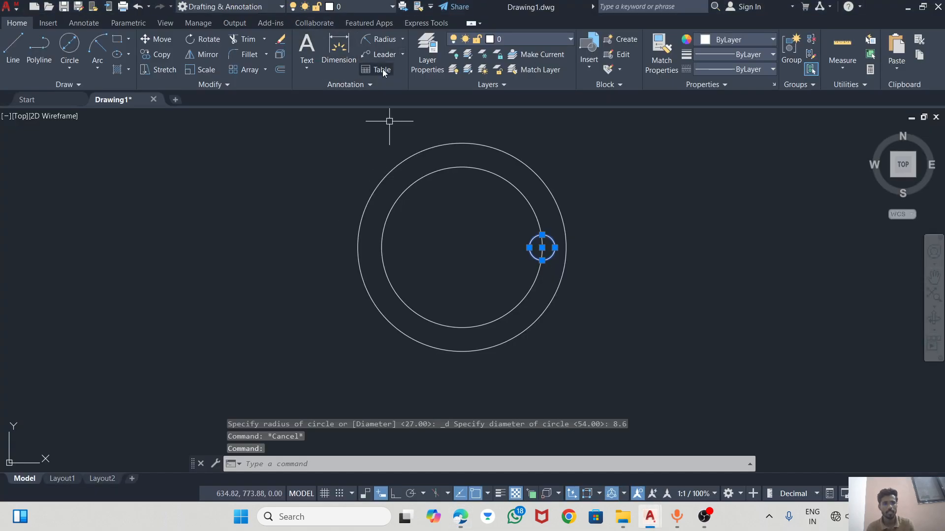
click(243, 71)
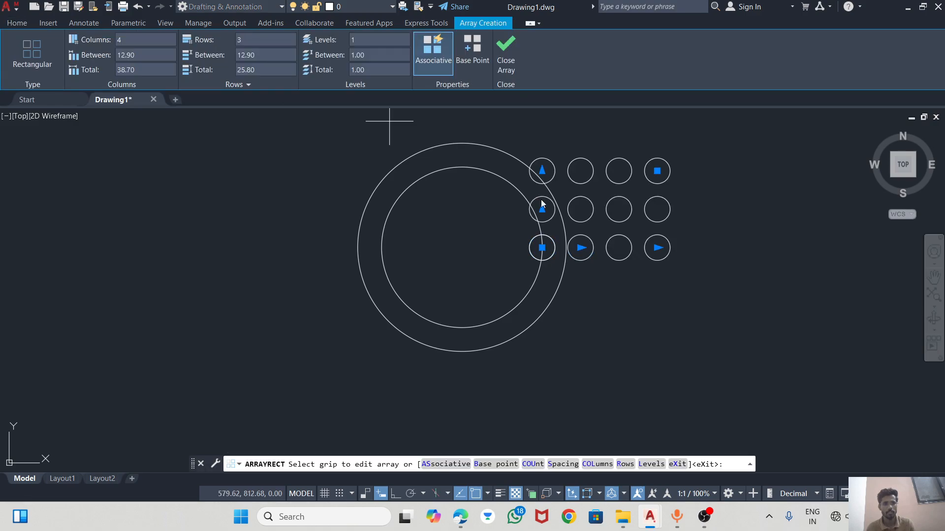
key(Escape)
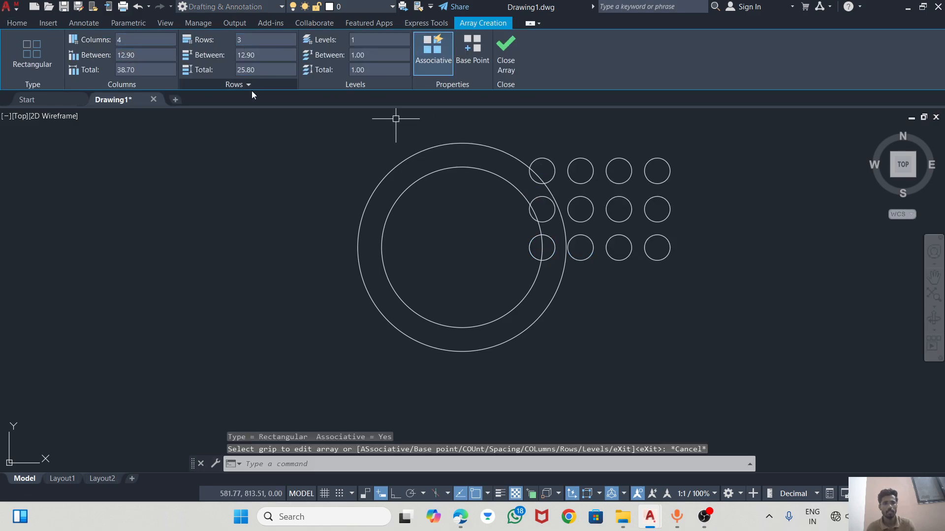
click(692, 193)
click(628, 168)
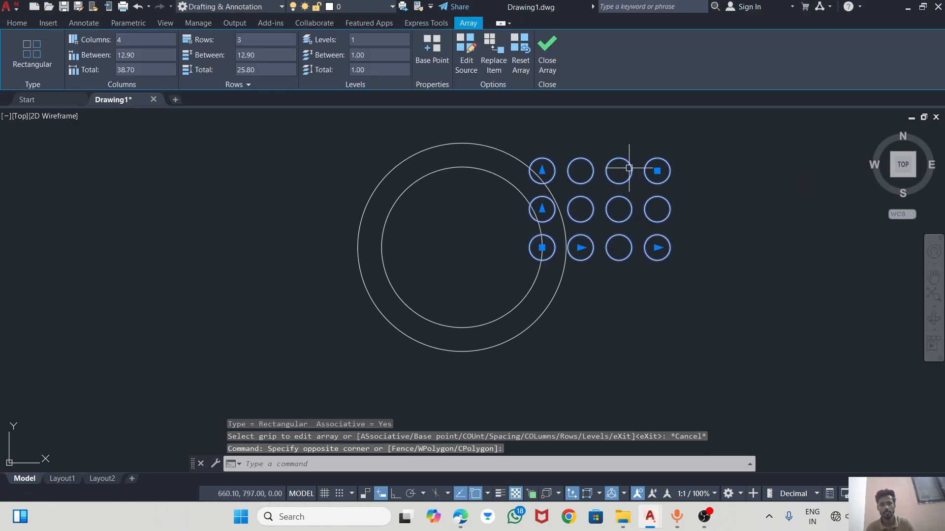
key(Escape)
key(ctrl+z)
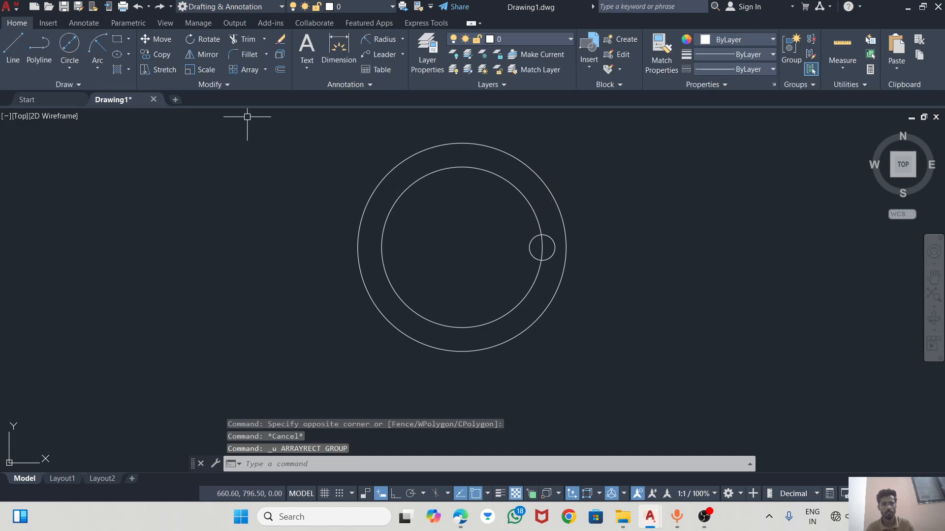
Step: Create a polar array of the 8.6 mm hole about the spacer's centre with 4 items
click(556, 238)
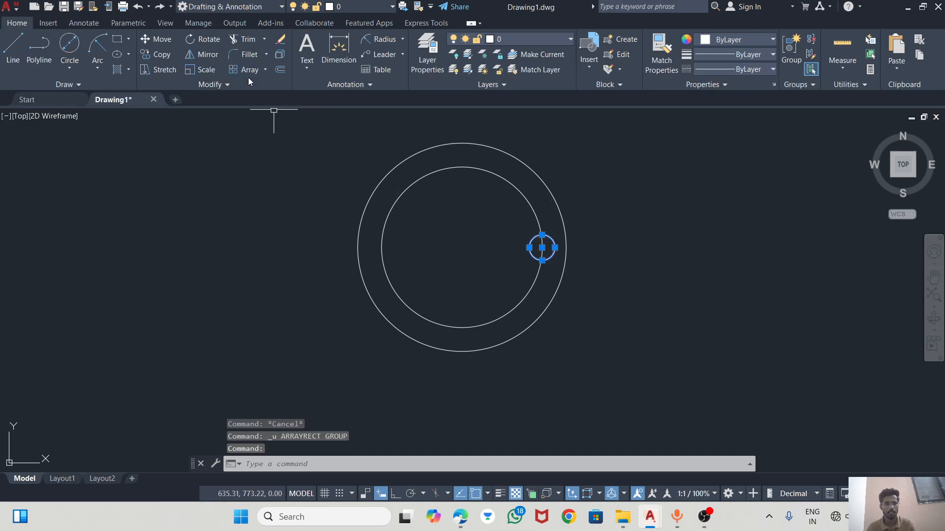
click(264, 71)
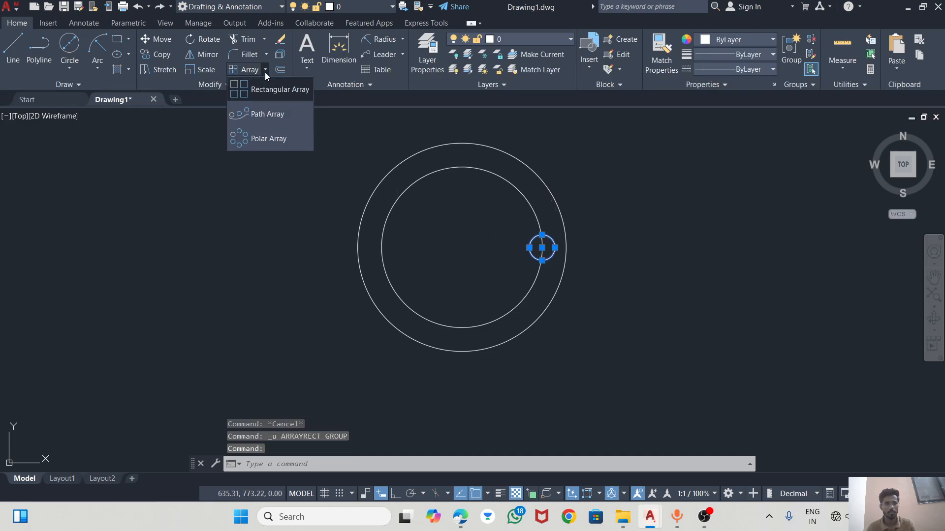
click(266, 139)
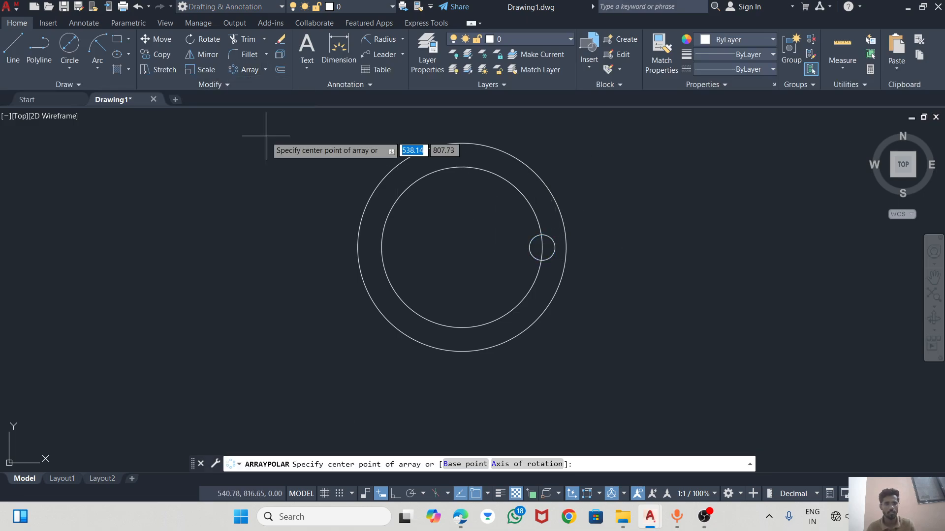
click(461, 247)
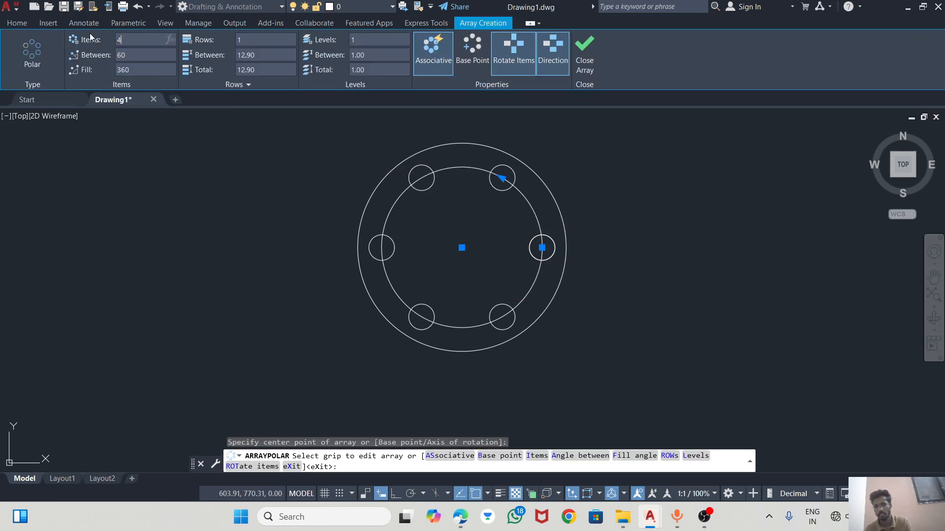
text(4)
key(Return)
click(584, 49)
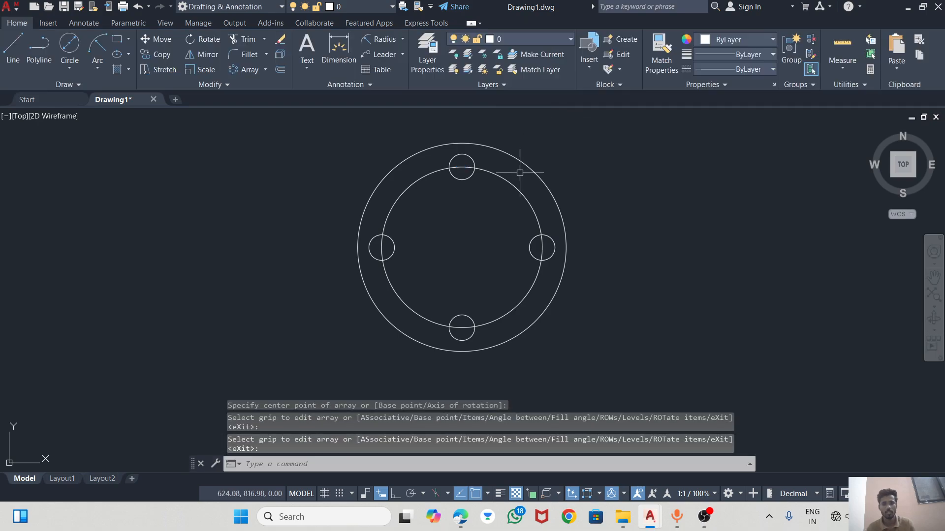
Step: Give the 54 mm bolt circle the dash-dot ACAD linetype and the colour Cyan
click(518, 185)
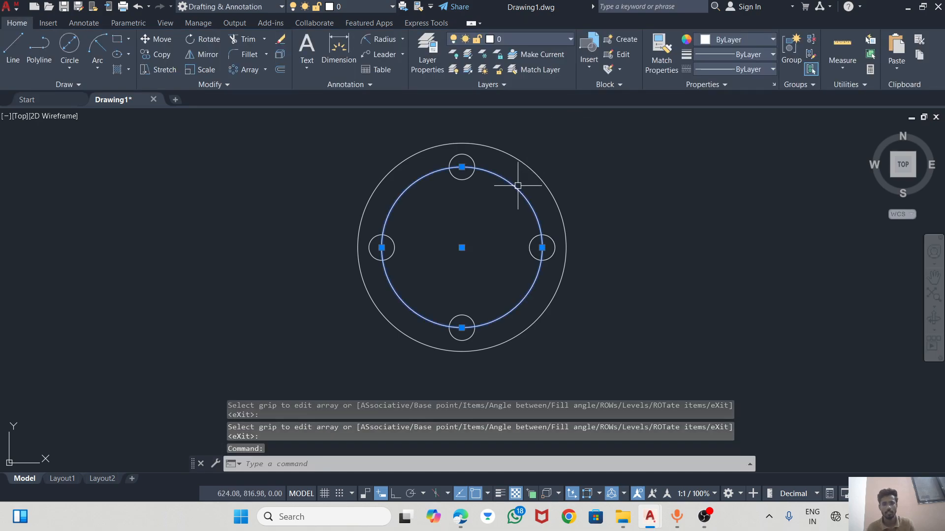
click(725, 71)
click(718, 114)
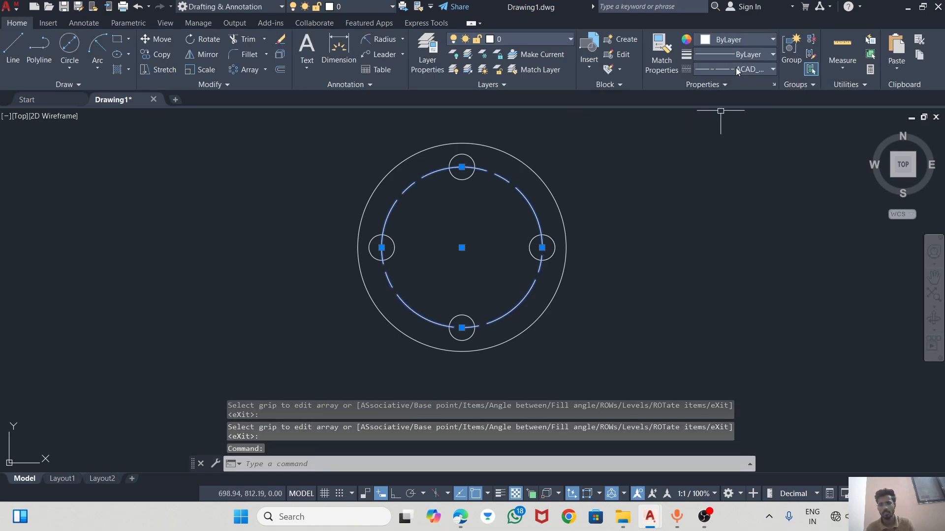
click(727, 41)
click(739, 166)
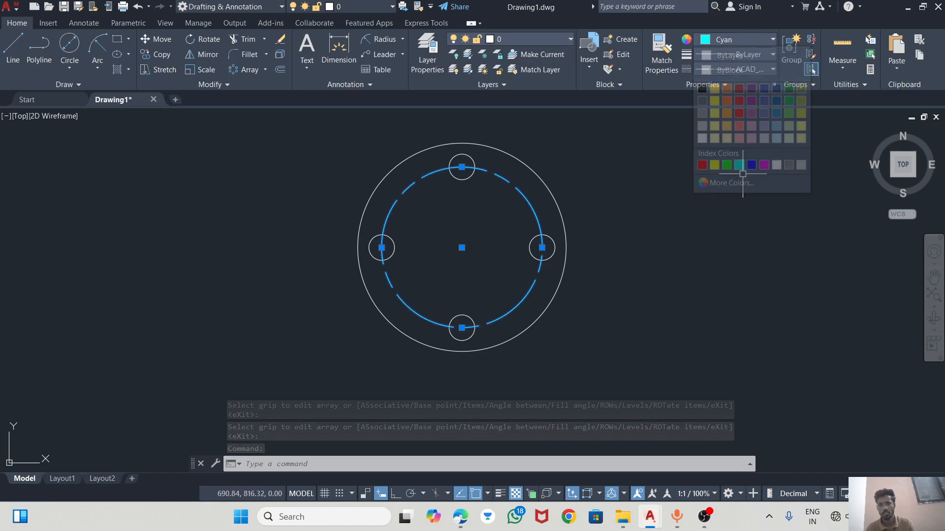
key(Escape)
Step: Look up the central hole in the practice PDF and draw it as a 16 mm diameter circle at the spacer's centre
key(alt+Tab)
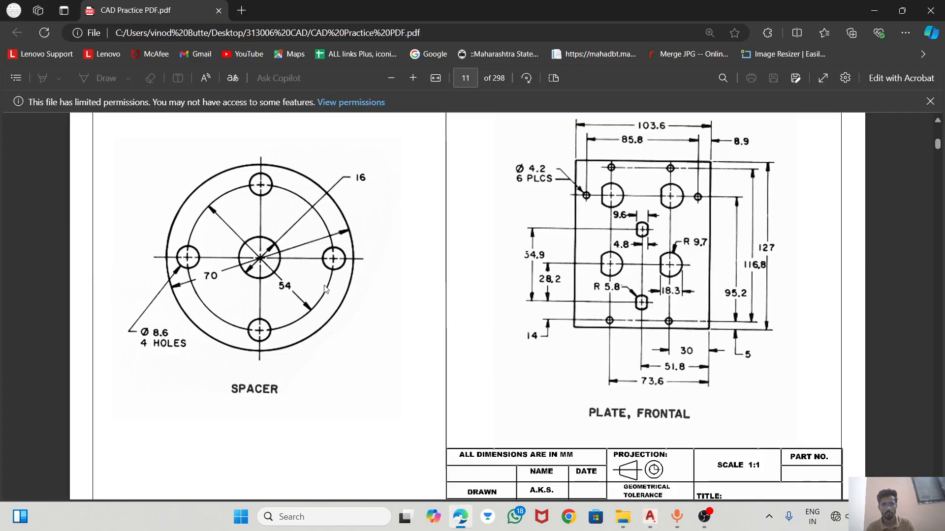
key(alt+Tab)
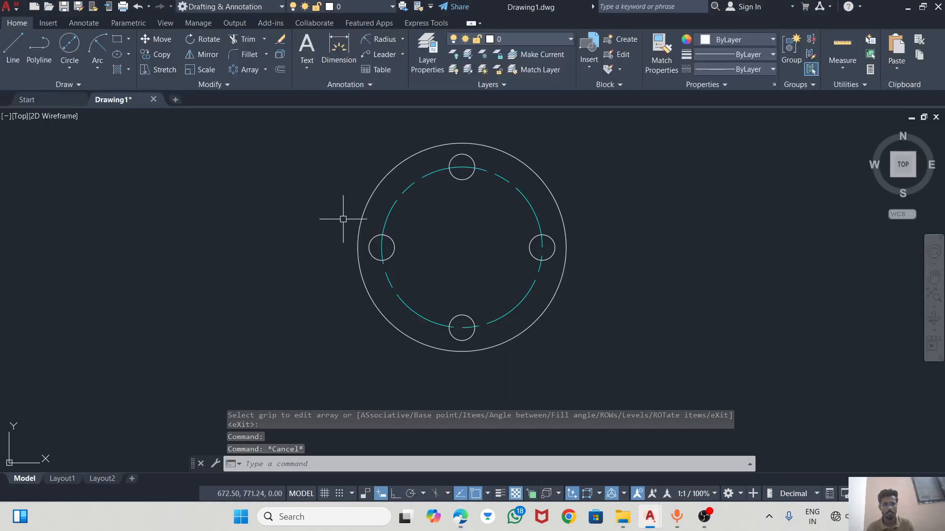
key(alt+Tab)
key(alt+Tab)
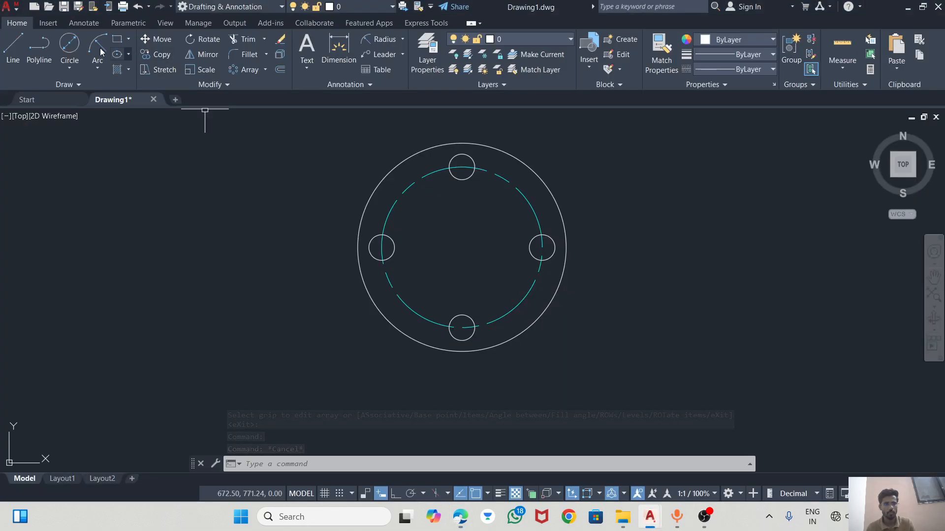
text(c)
key(Return)
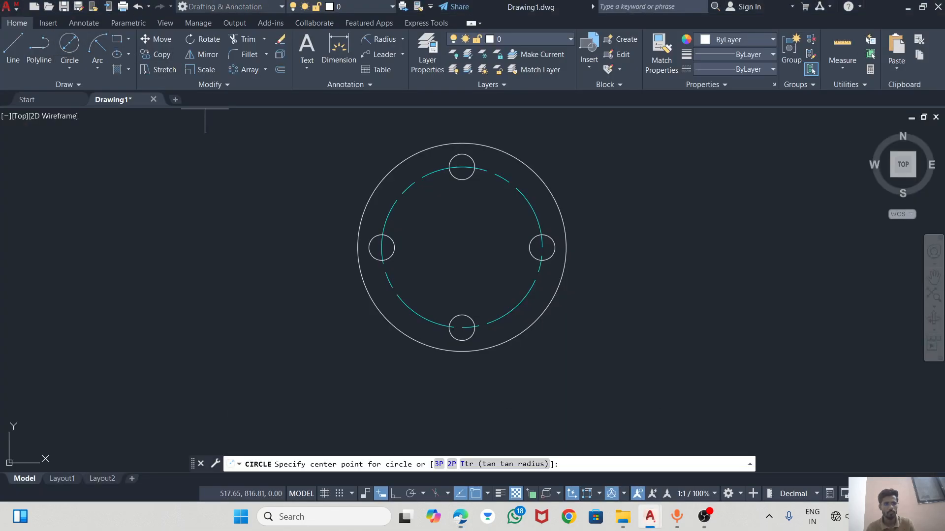
click(461, 248)
text(d)
key(Return)
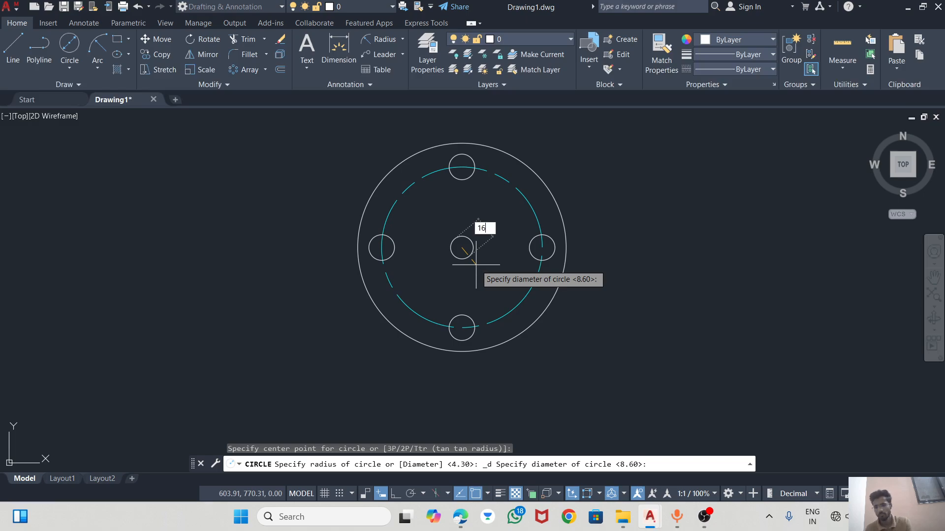
key(Return)
key(Escape)
Step: Check the spacer in the practice PDF and draw a horizontal centre line about 77 mm long from the outer circle's left quadrant past its right edge
key(alt+Tab)
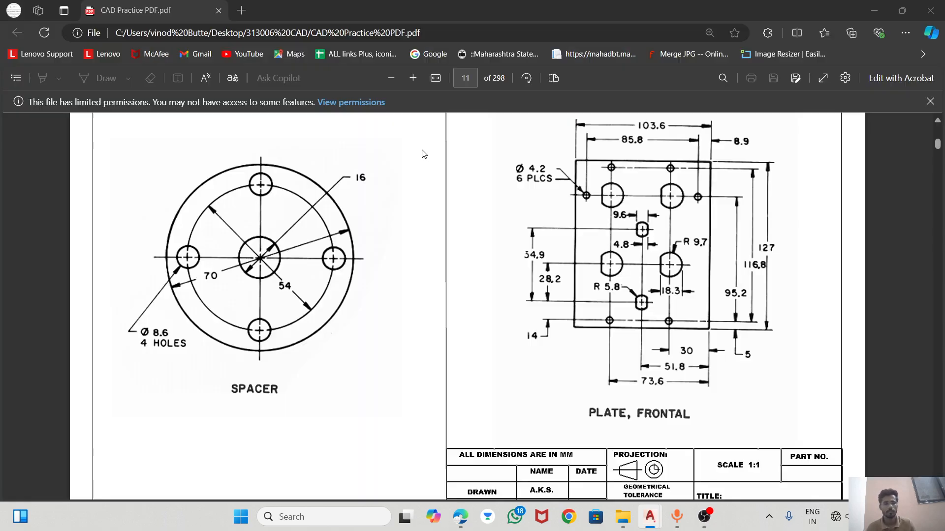
key(alt+Tab)
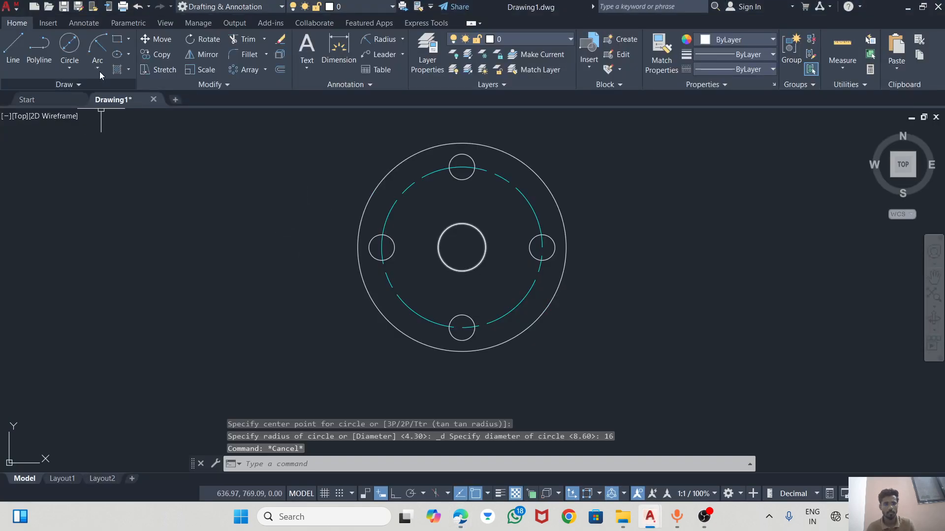
click(13, 49)
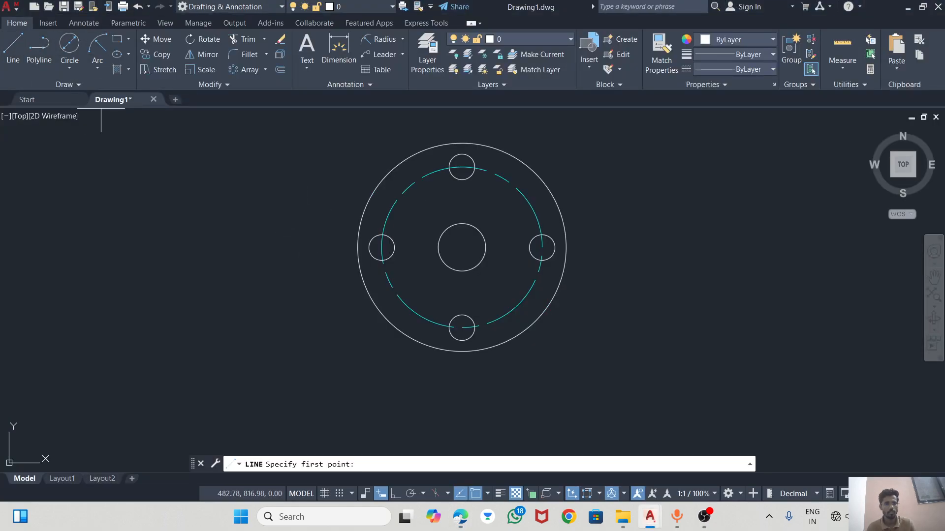
click(357, 248)
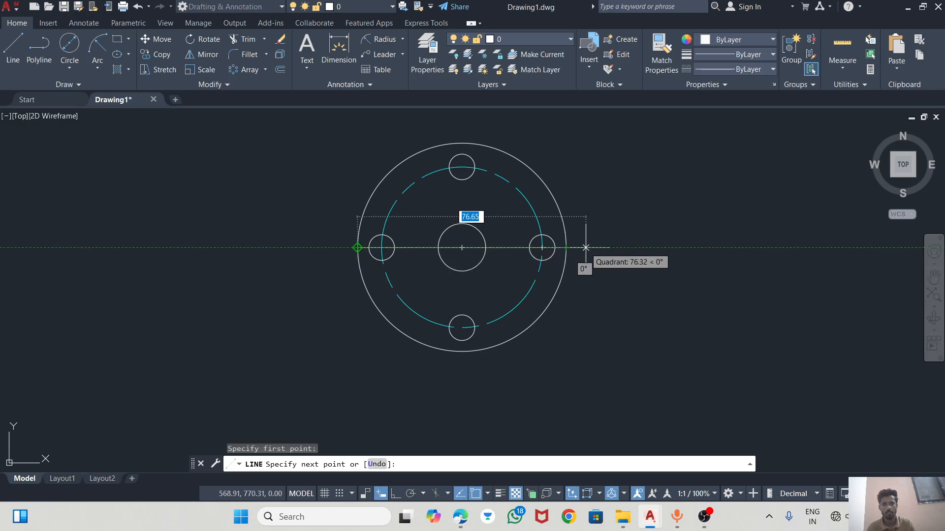
click(586, 248)
key(Escape)
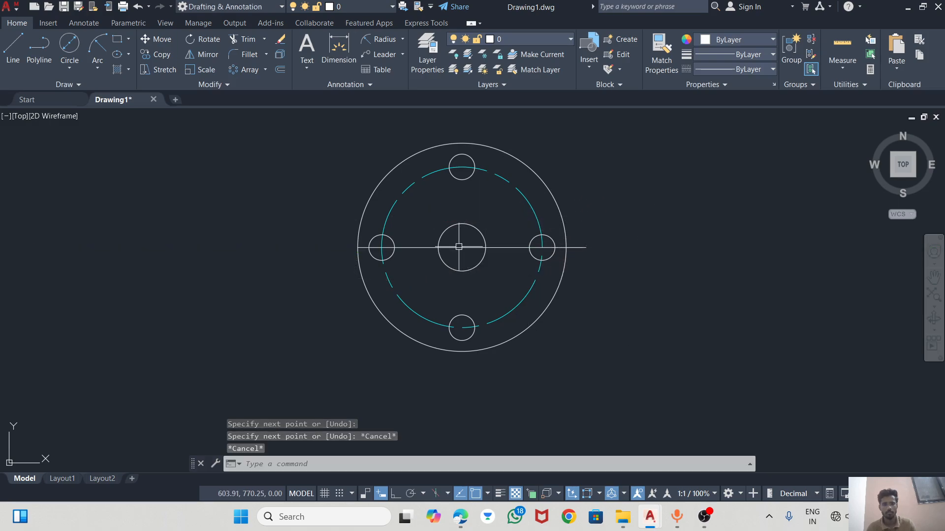
Step: Try to stretch the horizontal centre line's left end past the outer circle and undo it
click(356, 247)
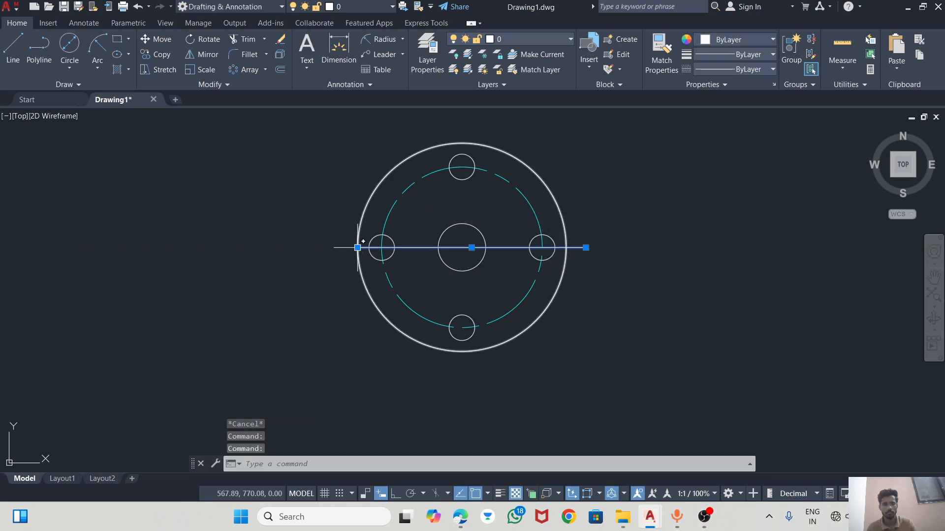
key(Escape)
click(350, 248)
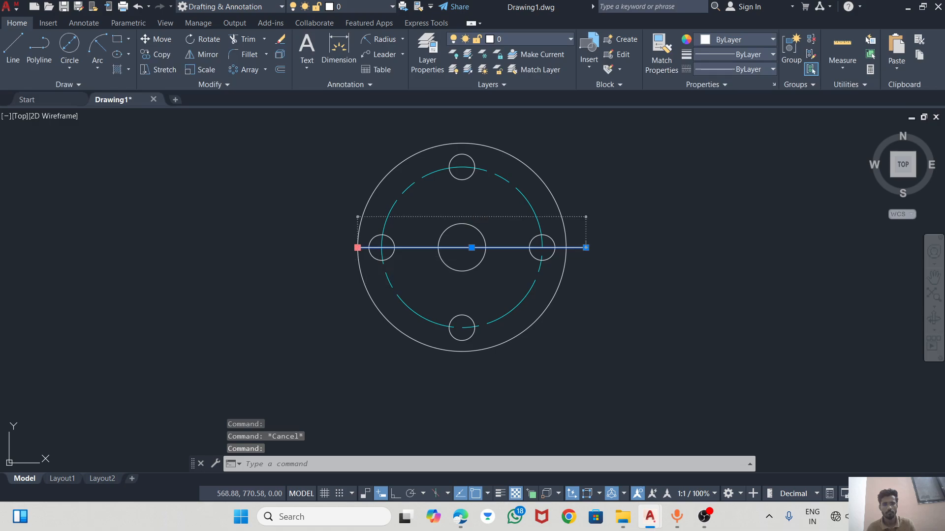
click(357, 247)
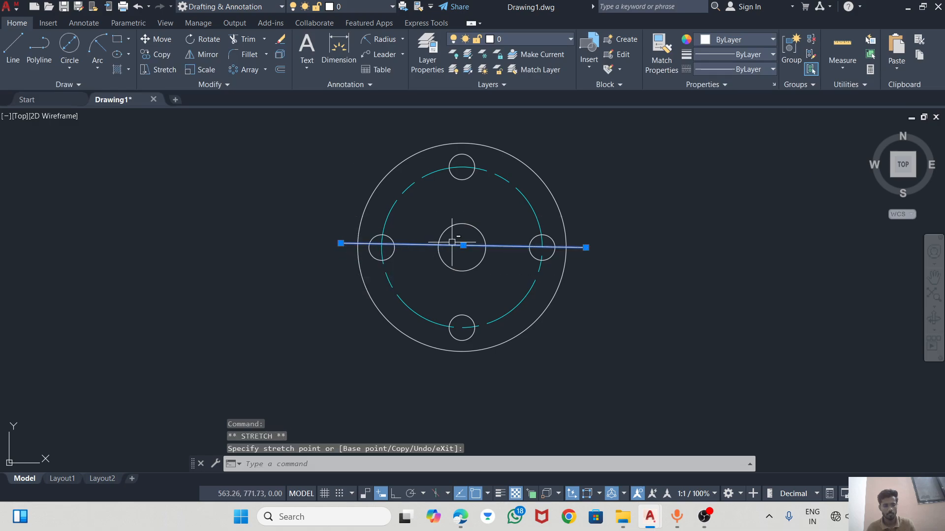
key(ctrl+z)
Step: Stretch the horizontal centre line's left end slightly beyond the outer circle, keeping the line level
click(398, 247)
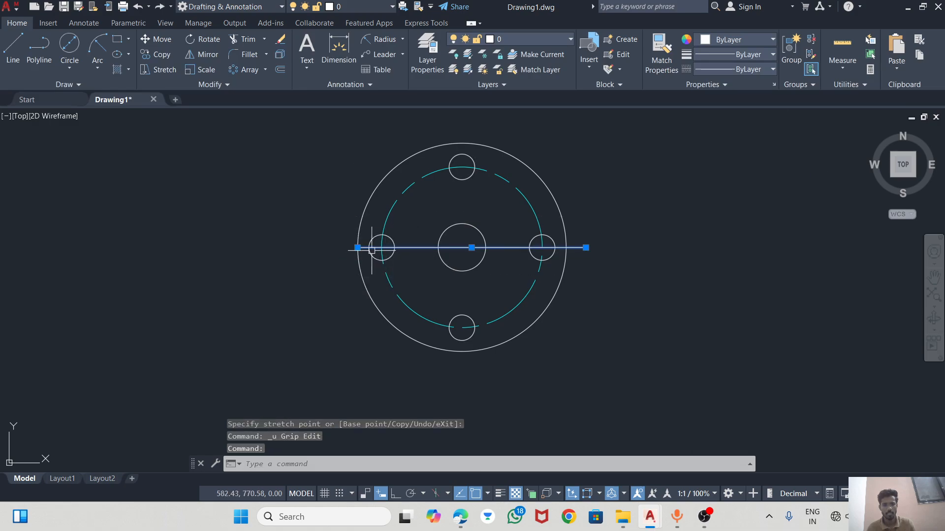
click(358, 247)
click(341, 248)
key(Escape)
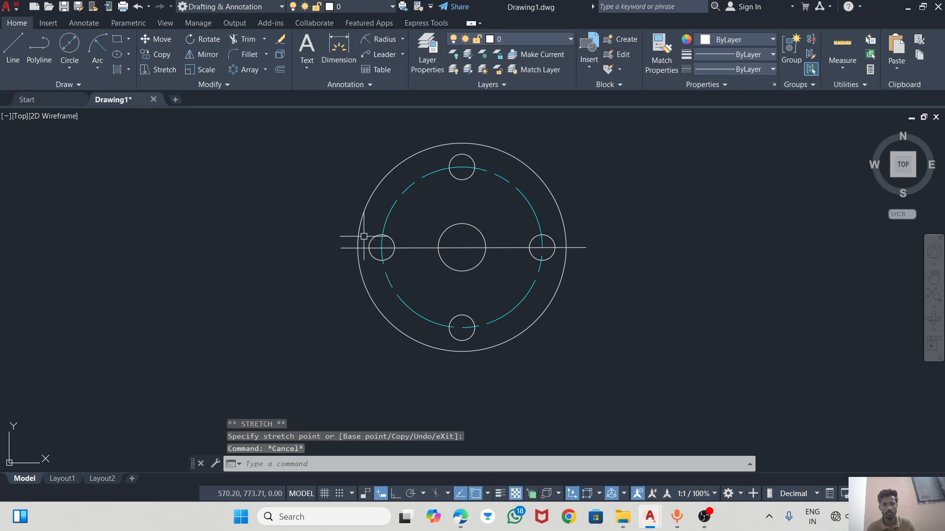
Step: Draw a vertical centre line through the spacer's centre with Ortho on, extending past the outer circle at both ends
click(13, 50)
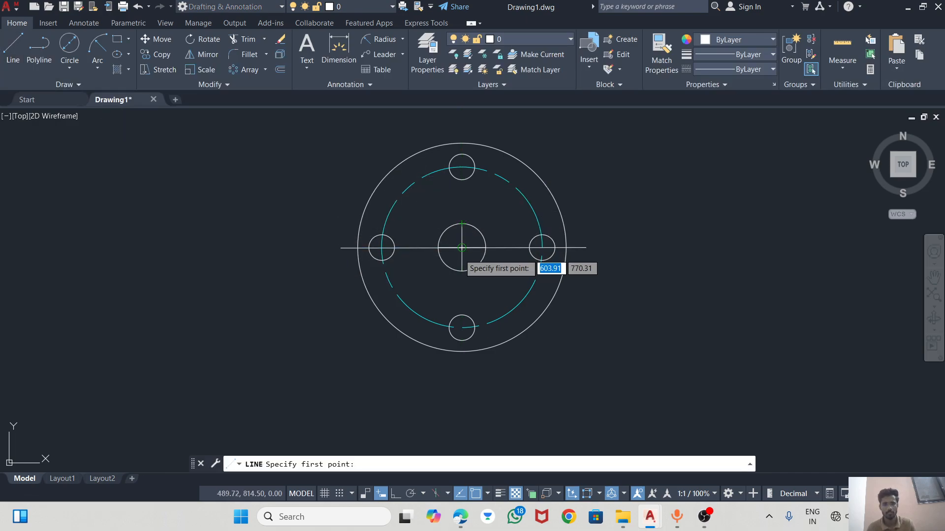
click(462, 130)
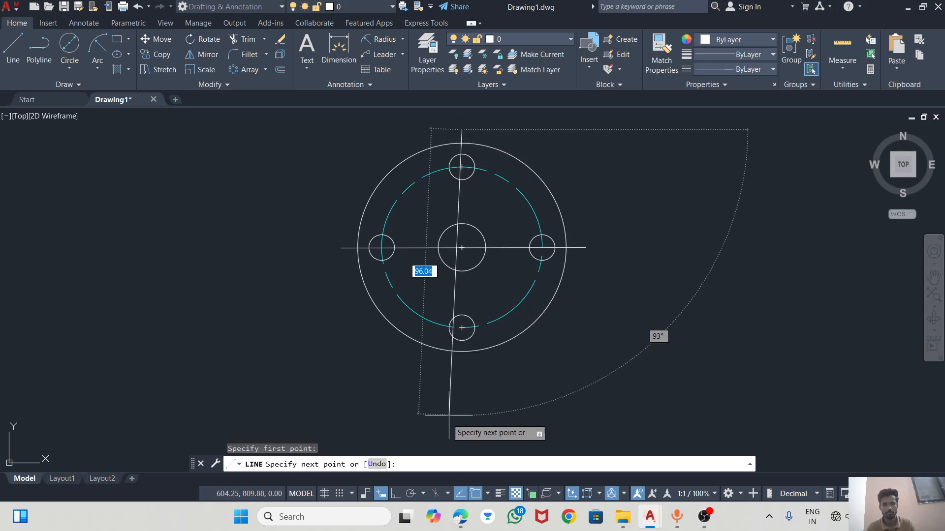
click(396, 494)
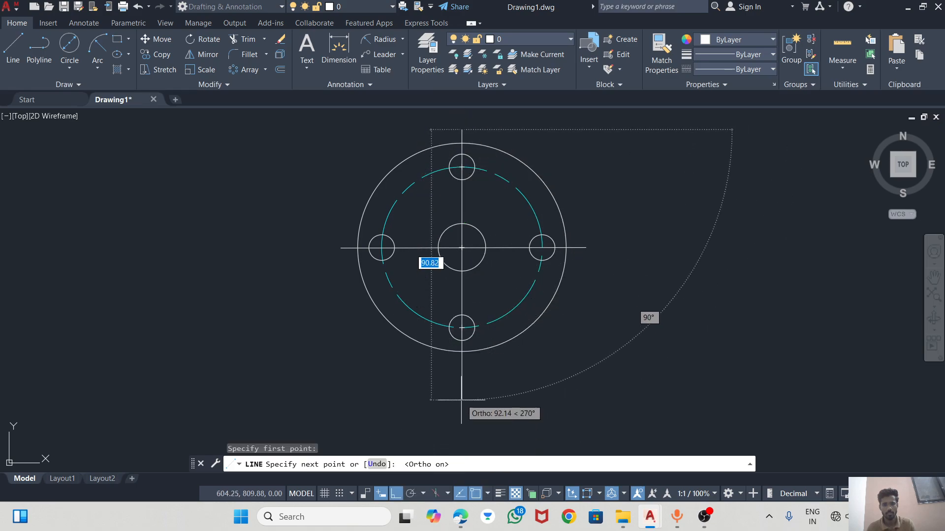
click(460, 371)
key(Escape)
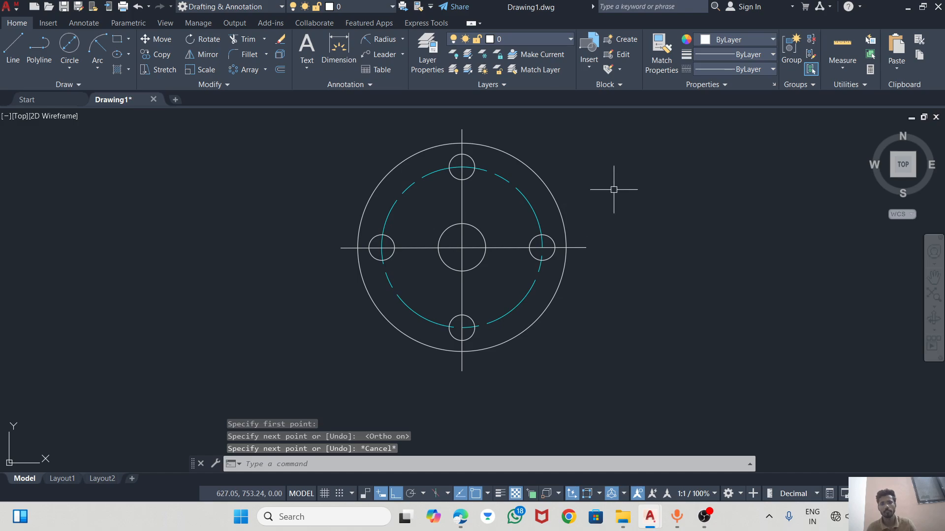
Step: Give both centre lines the colour Cyan and the ACAD_ISO08W100 linetype
click(582, 247)
click(462, 133)
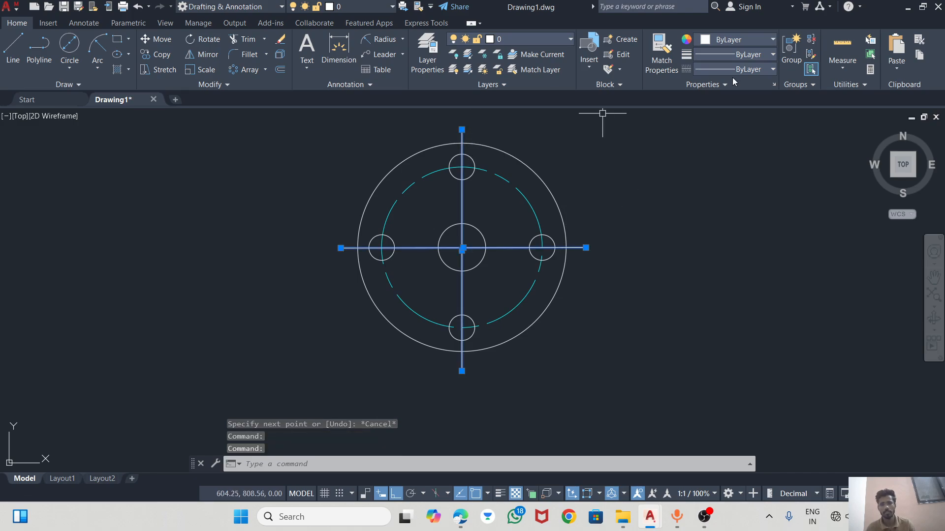
click(733, 69)
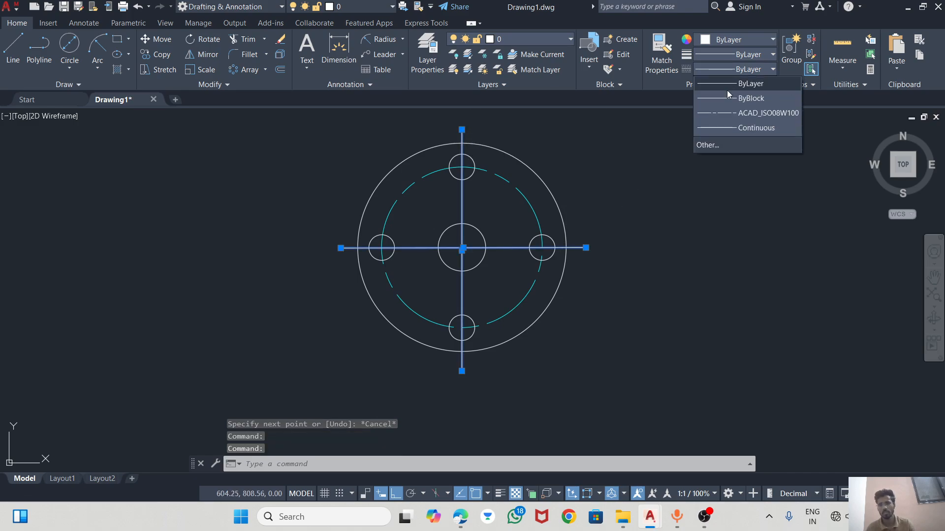
click(721, 42)
click(728, 39)
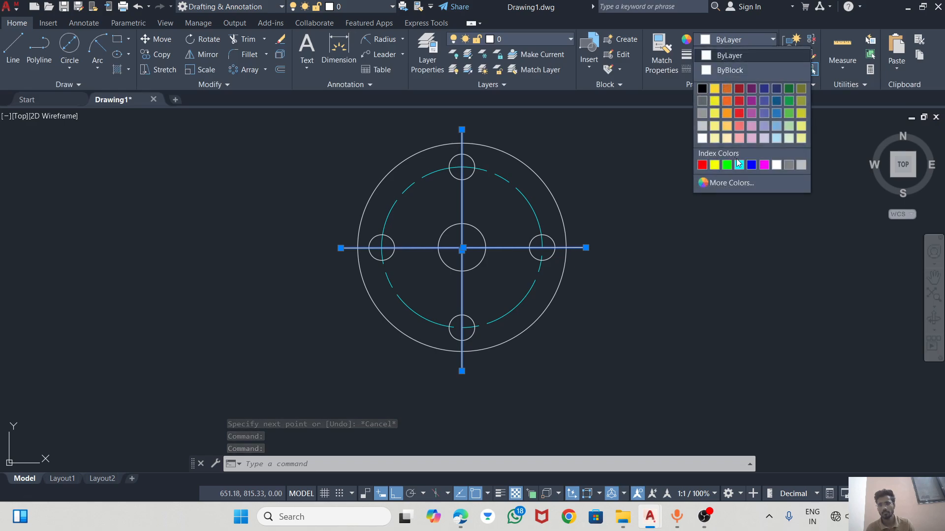
click(749, 162)
click(734, 69)
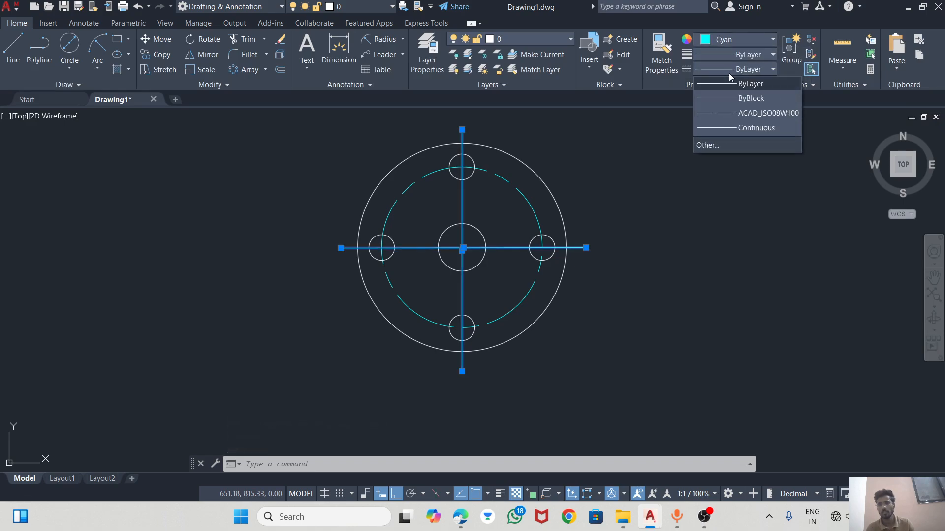
click(735, 110)
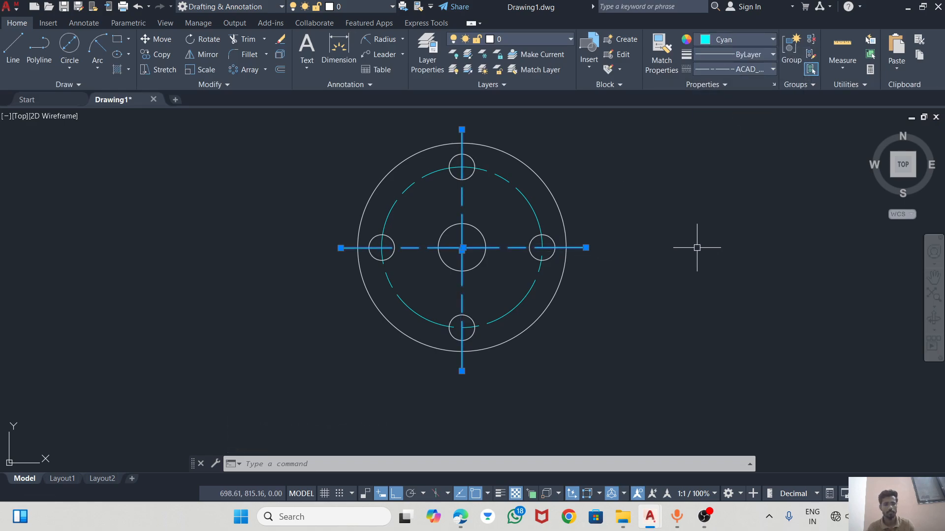
key(Escape)
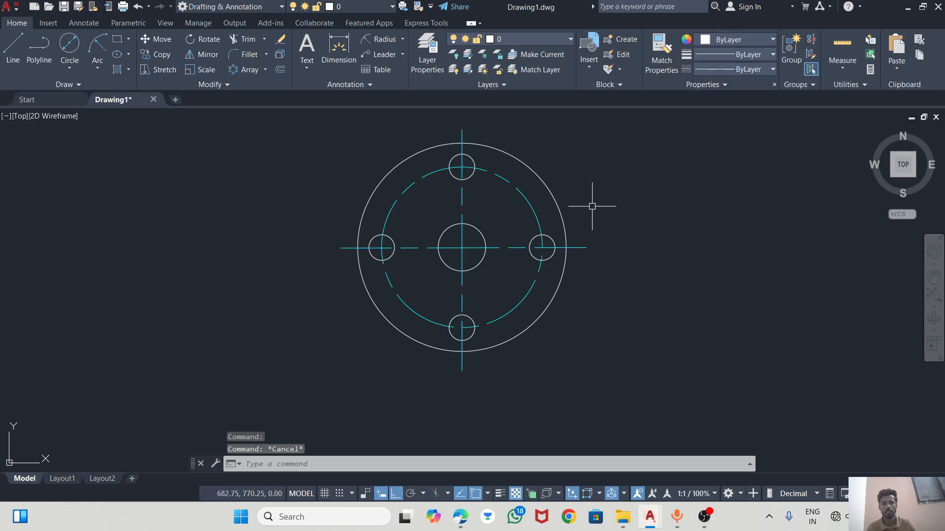
Step: Add a diameter dimension to the spacer's outer circle, placing its text outside at the upper left
click(402, 40)
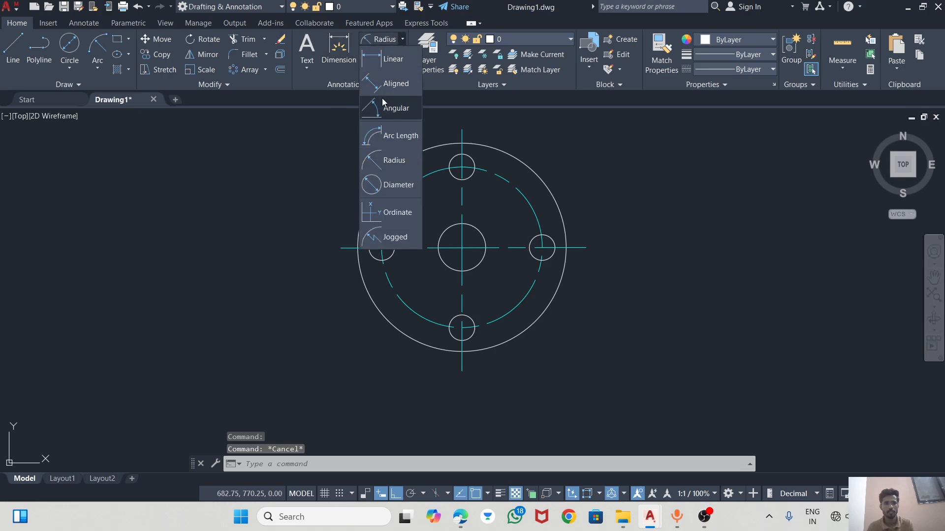
click(394, 183)
click(557, 205)
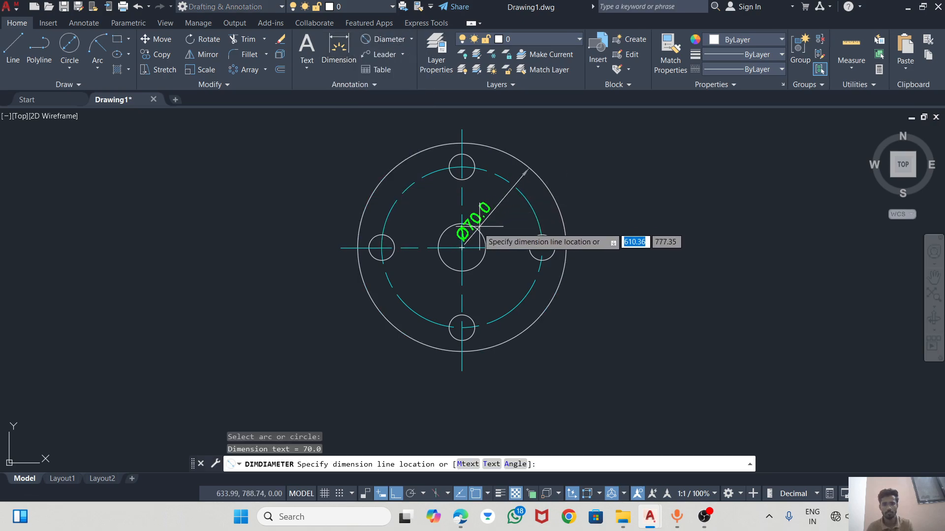
click(347, 181)
click(470, 158)
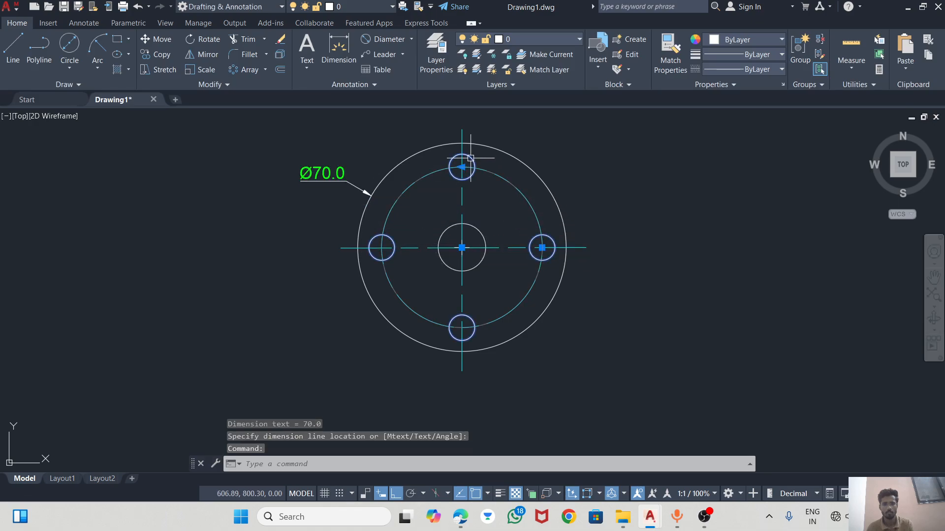
click(622, 50)
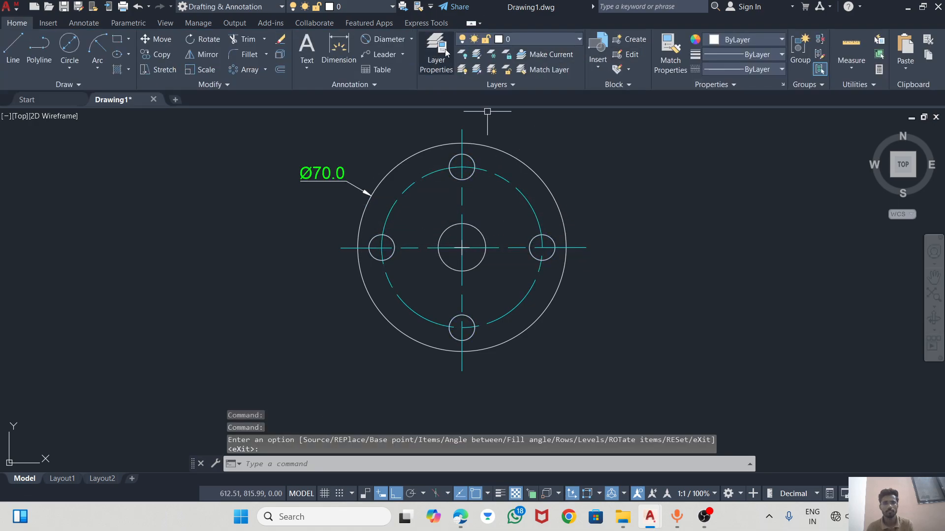
Step: Add a diameter dimension to the small hole on the right, outside the spacer, and append X4 to its text
click(388, 40)
click(553, 241)
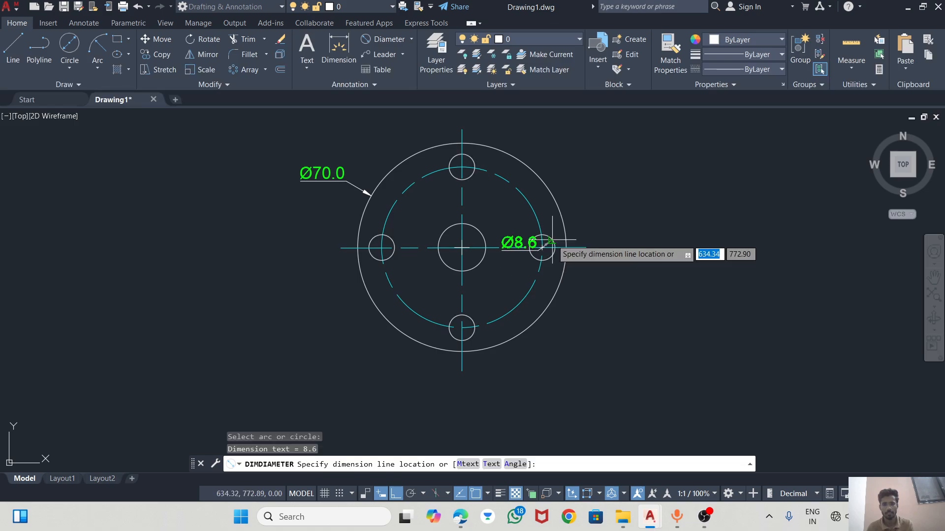
click(621, 208)
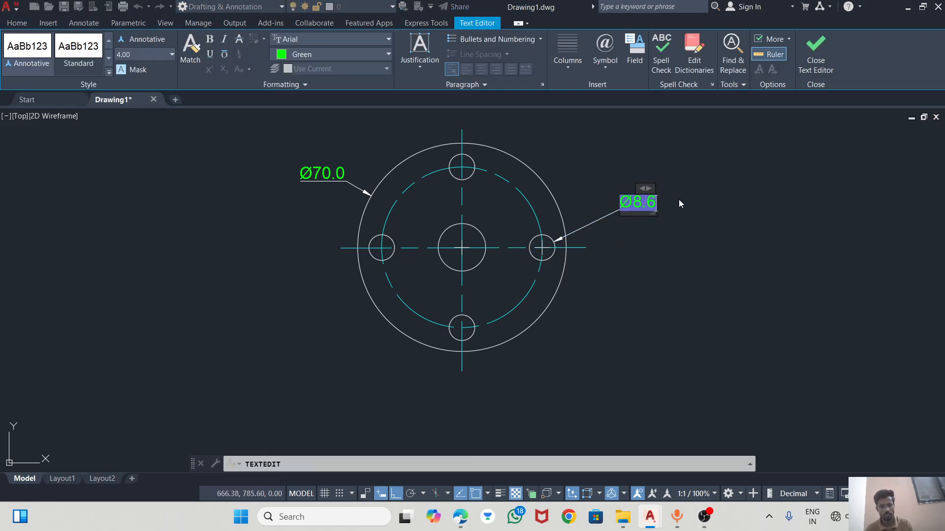
text(X4)
click(671, 280)
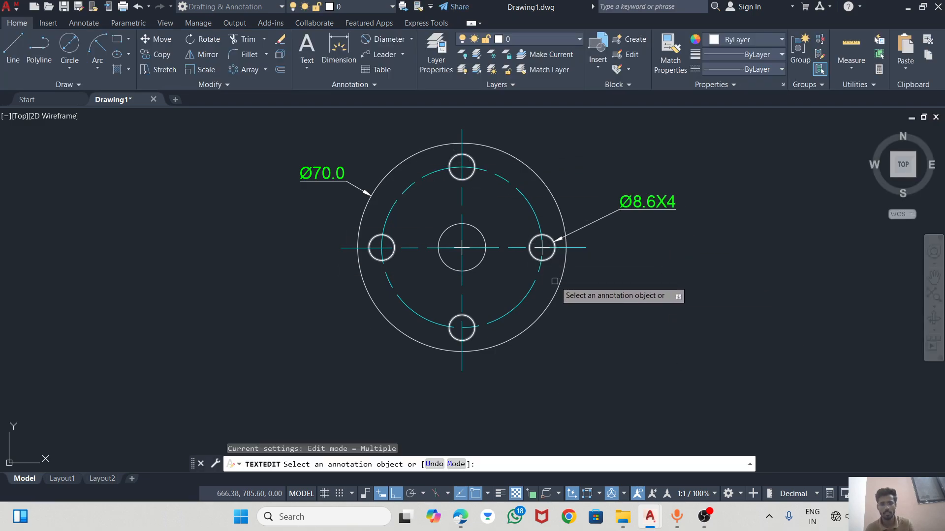
Step: Add diameter dimensions to the central hole, with text at the upper right, and the bolt circle, with text at the lower left
click(339, 47)
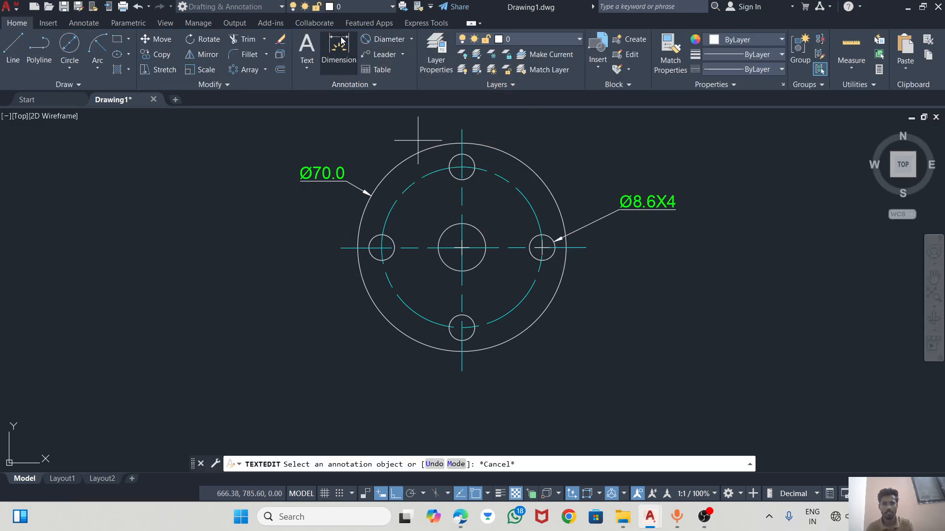
click(470, 228)
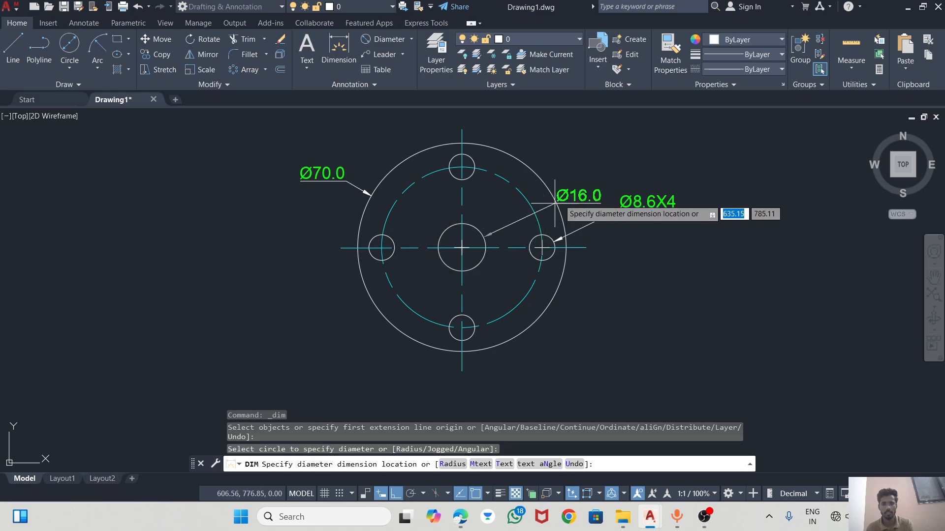
click(550, 162)
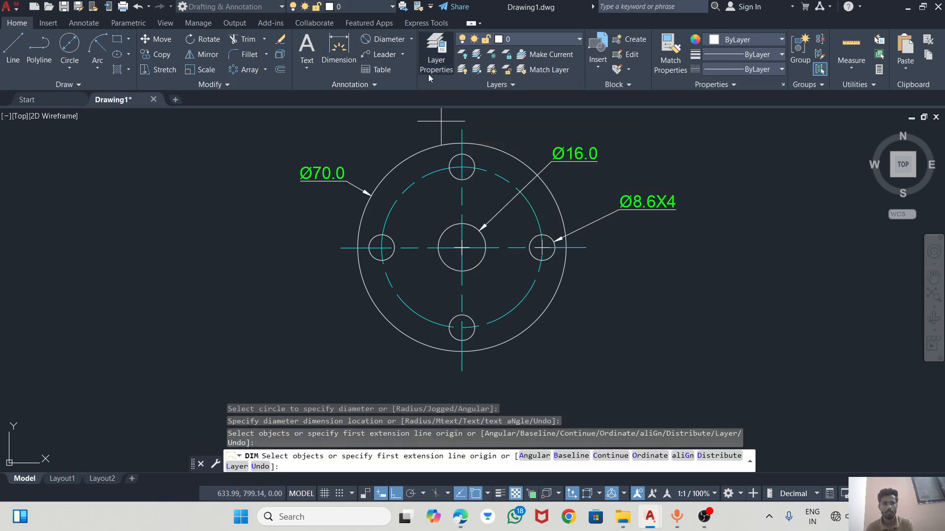
click(414, 181)
click(421, 182)
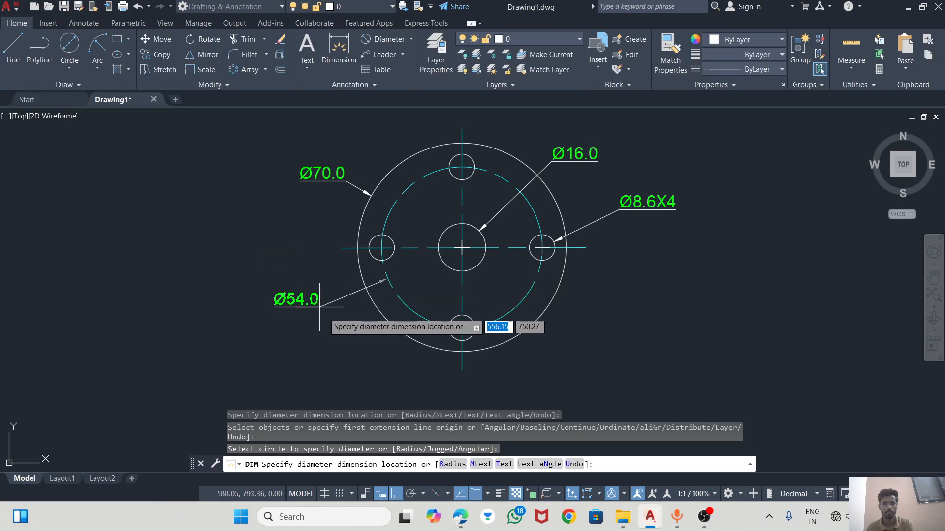
click(343, 317)
scroll(463, 232, down, 2)
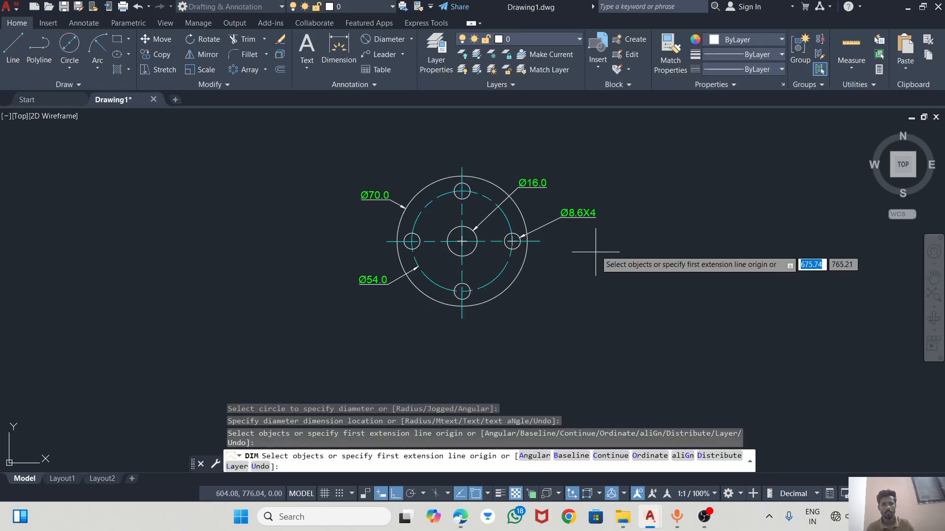
key(Escape)
Step: Move the dimensioned spacer by its centre, with Ortho off, to the free spot among the finished exercises above the slotted plate
click(267, 140)
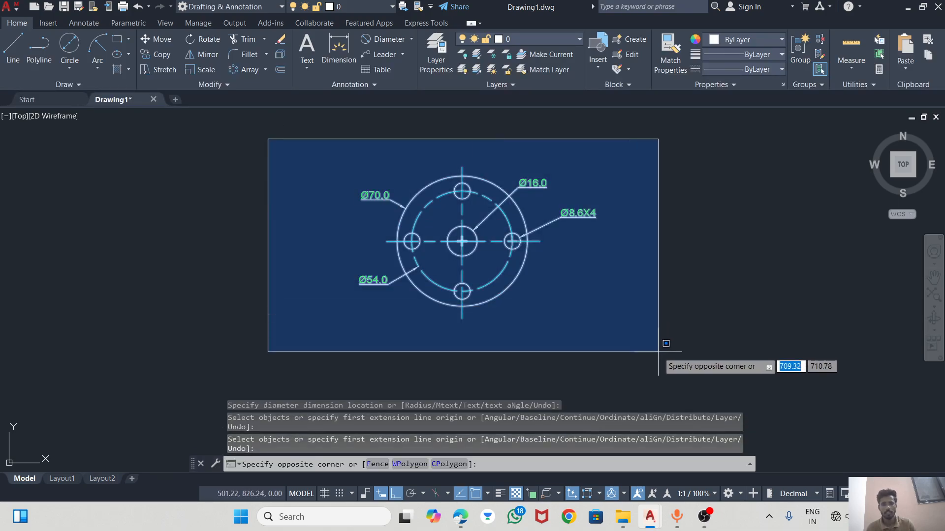
click(677, 343)
text(MO)
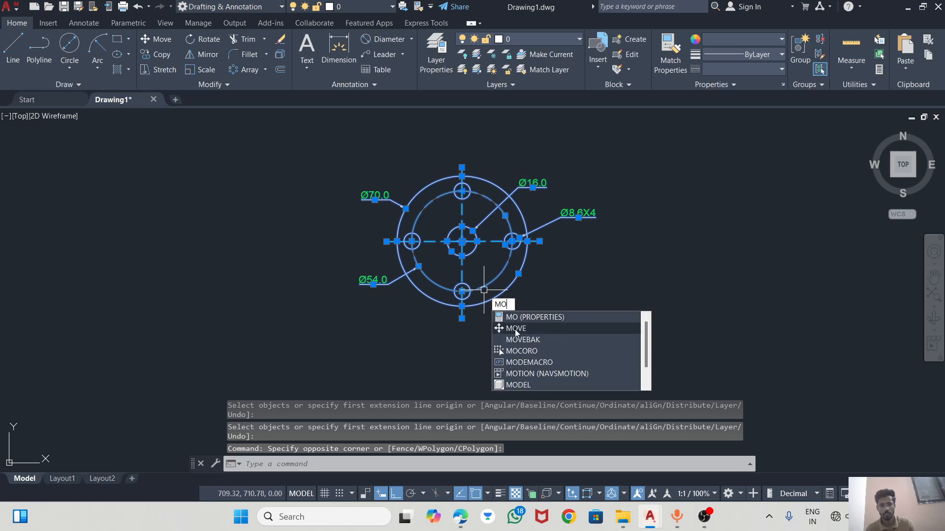
key(Down)
key(Return)
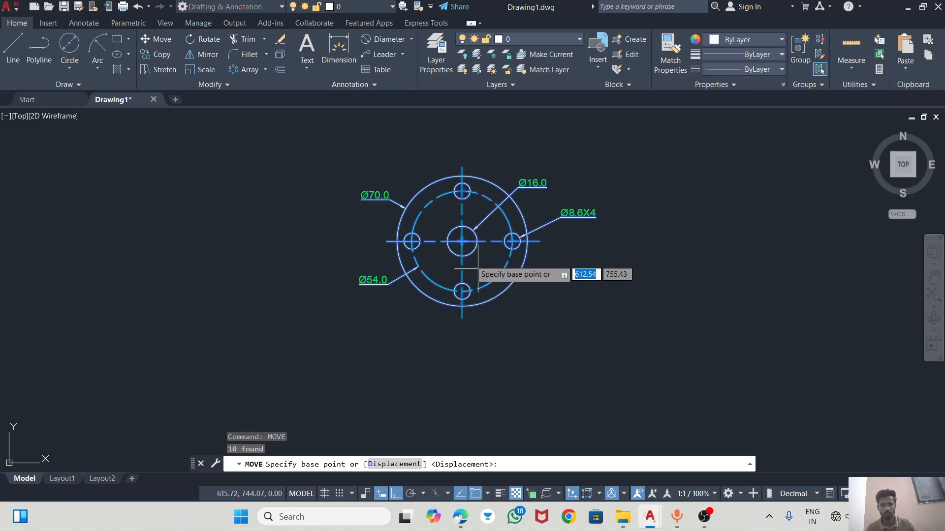
click(462, 241)
scroll(621, 256, down, 5)
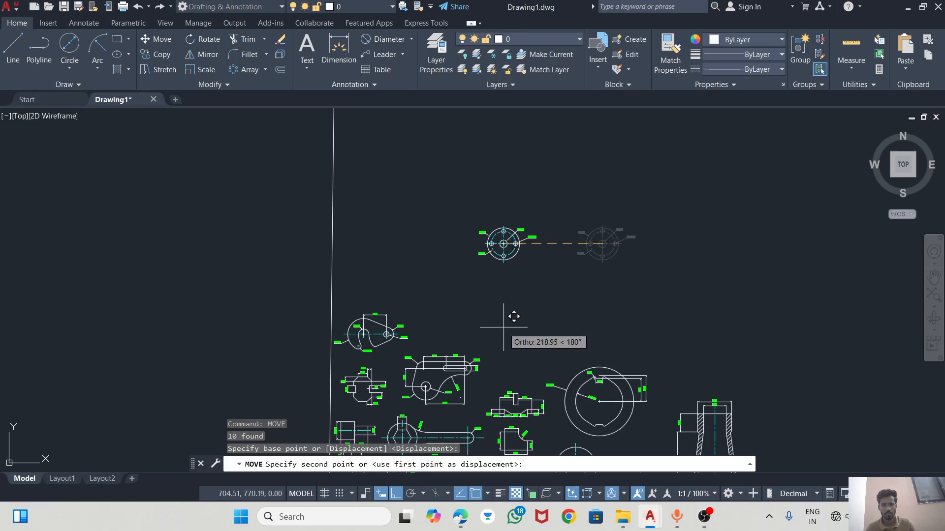
click(399, 494)
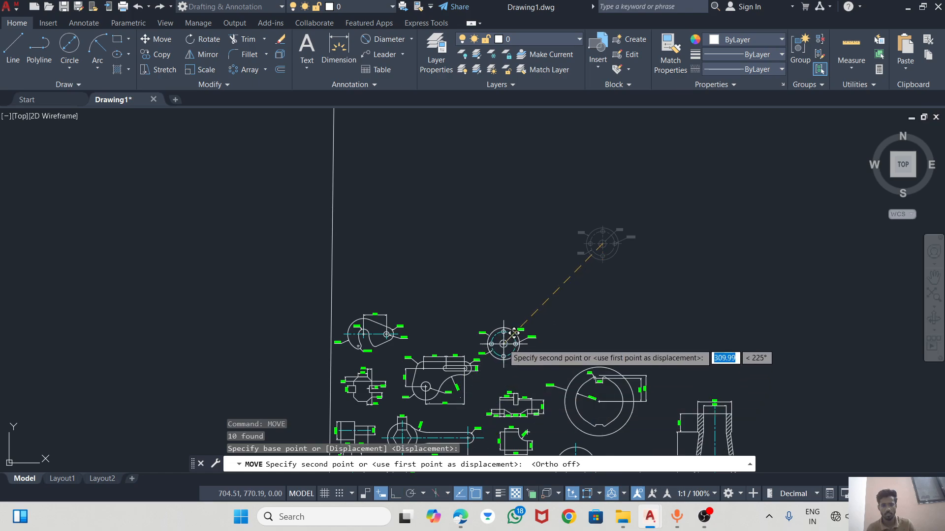
scroll(436, 310, up, 3)
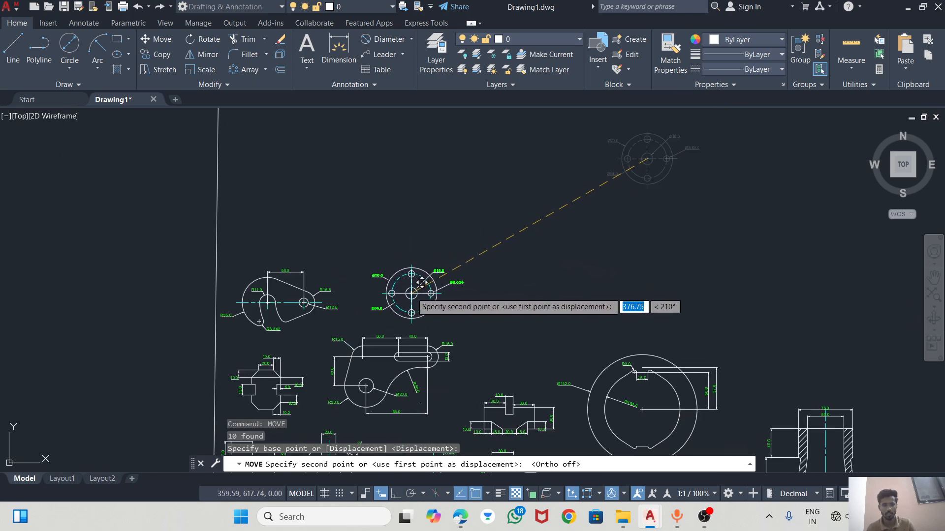
click(420, 283)
scroll(474, 227, up, 2)
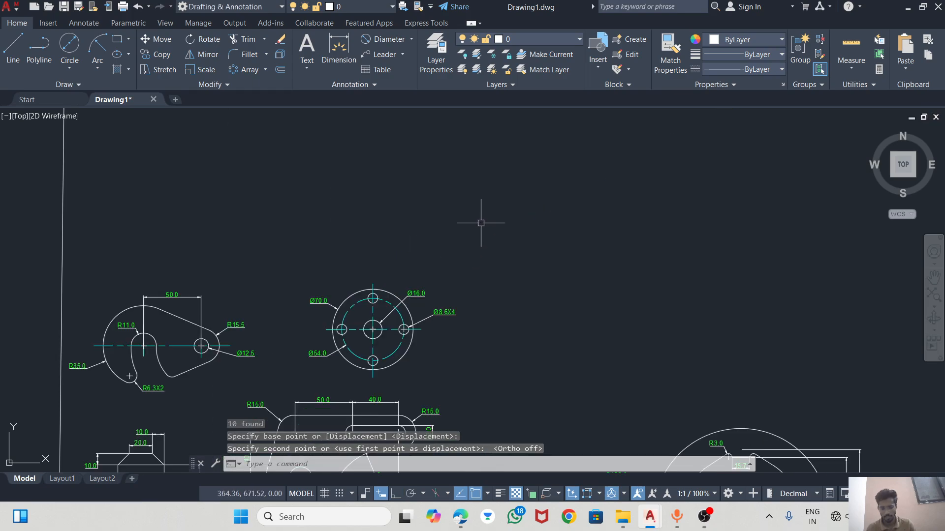
scroll(362, 253, down, 4)
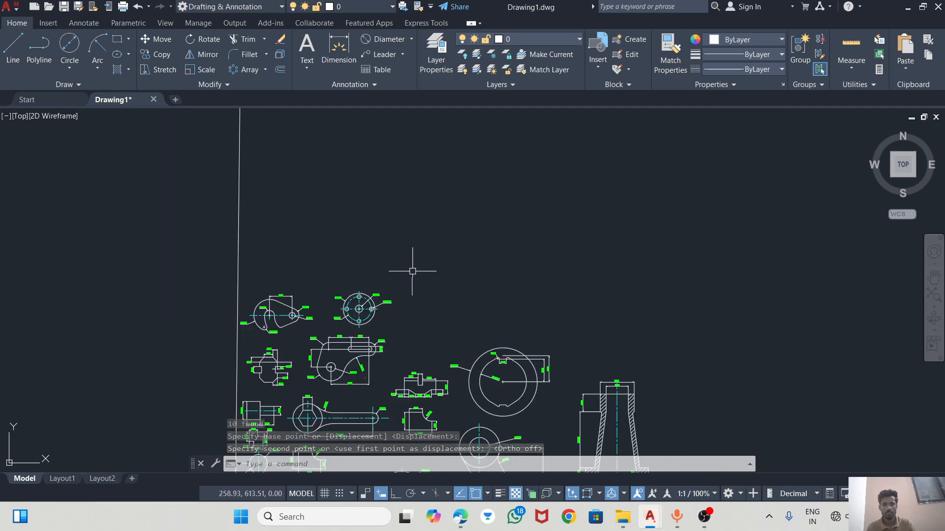
scroll(393, 249, down, 2)
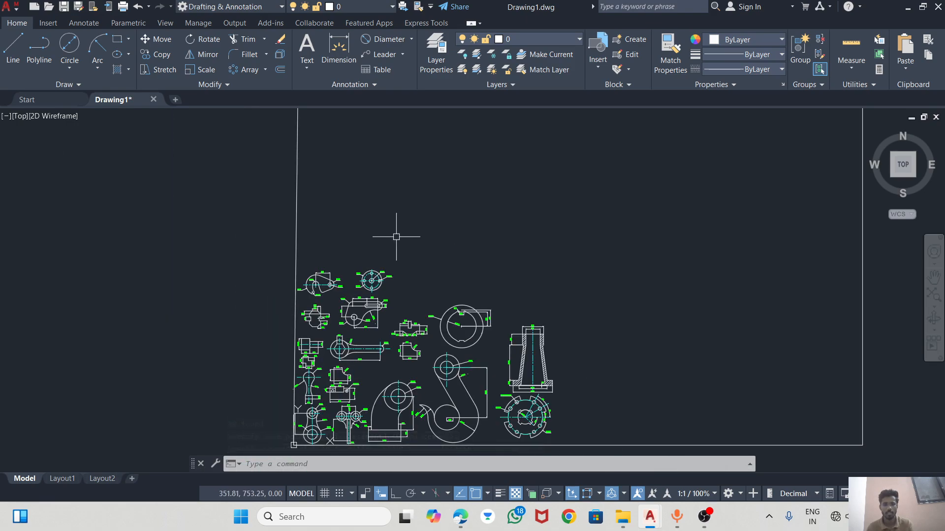
Step: Switch to the practice PDF and examine the dimensions of the EX: 16 frontal plate
click(467, 517)
scroll(511, 300, down, 4)
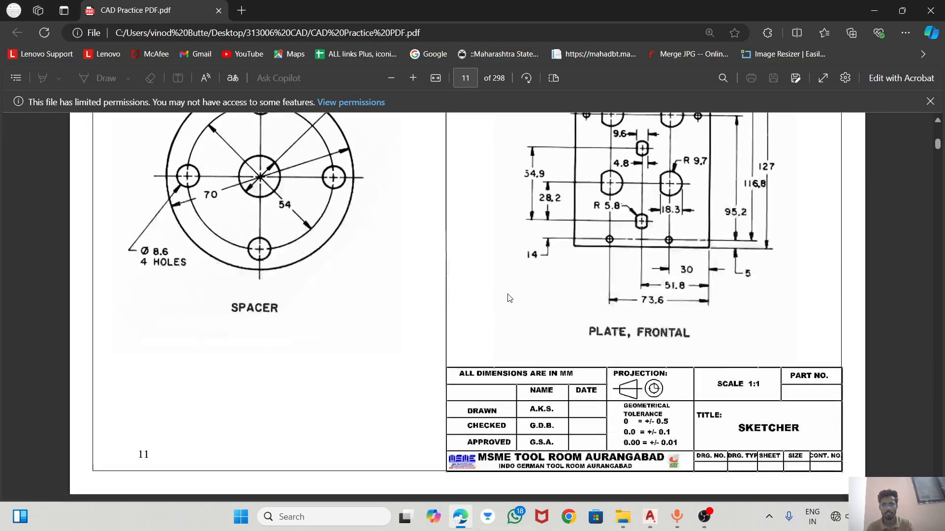
scroll(524, 296, up, 1)
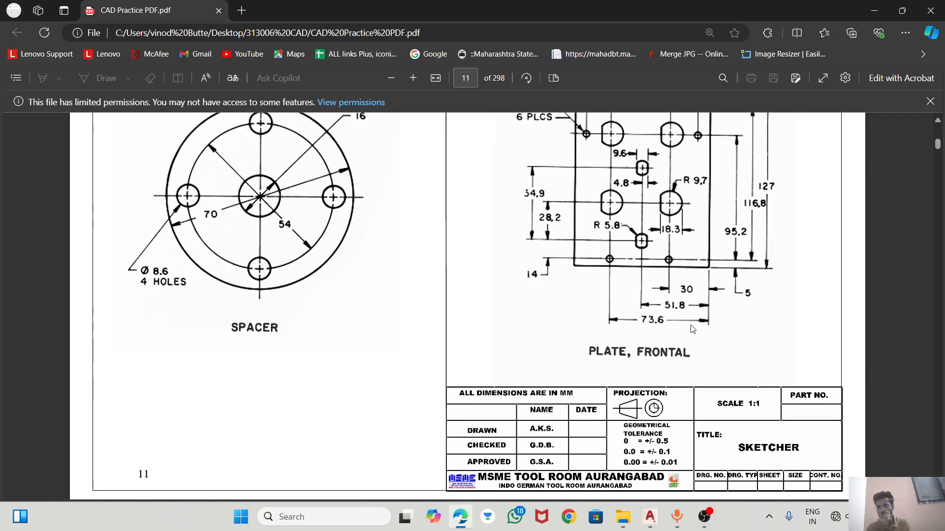
scroll(693, 328, up, 2)
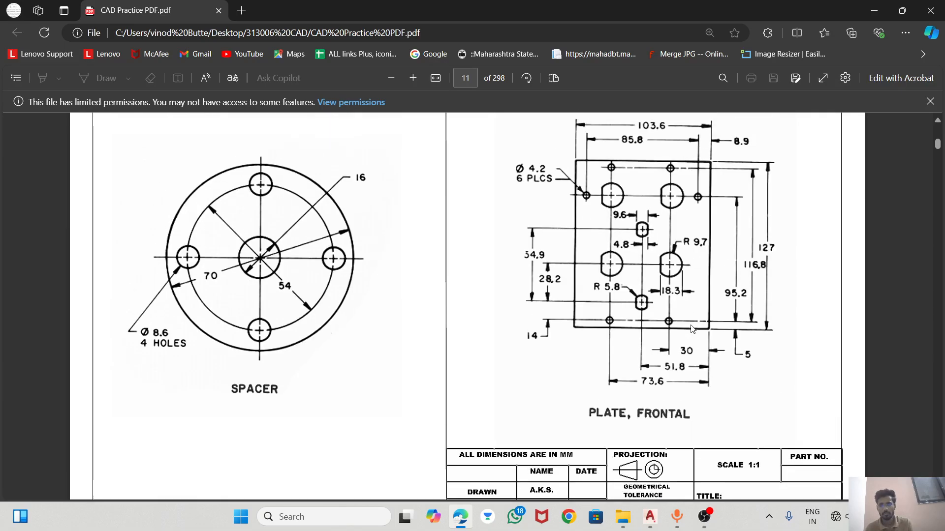
scroll(693, 328, up, 1)
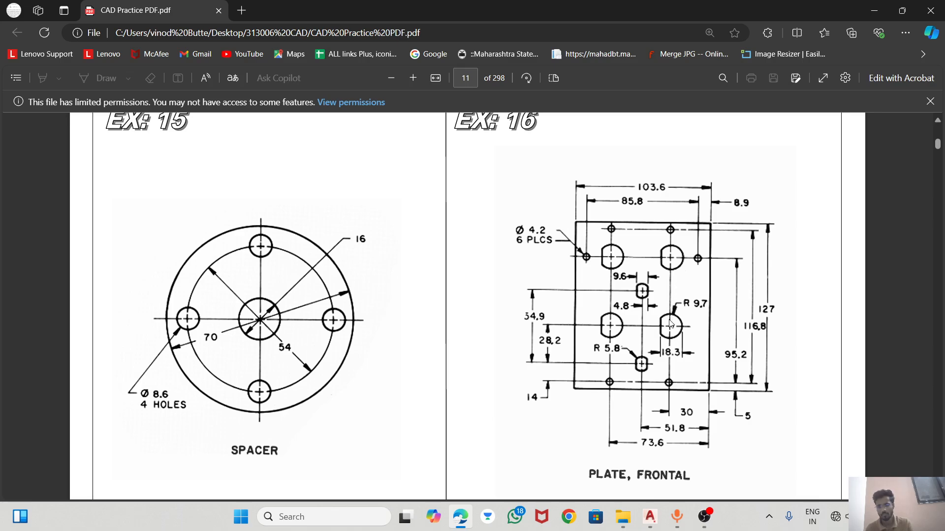
ctrl+scroll(696, 354, up, 1)
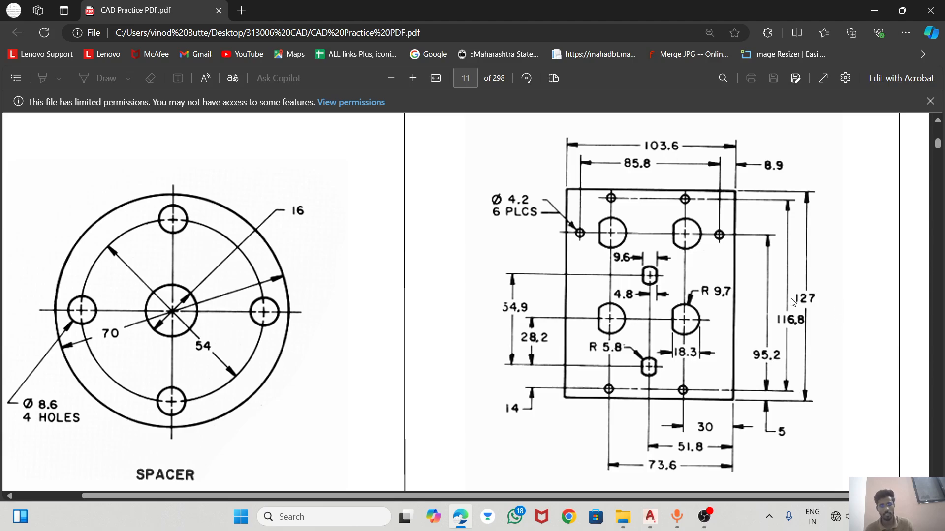
Step: Switch to AutoCAD and draw the frontal plate's outline as a rectangle 127 wide and 103.6 high in the empty area
key(alt+Tab)
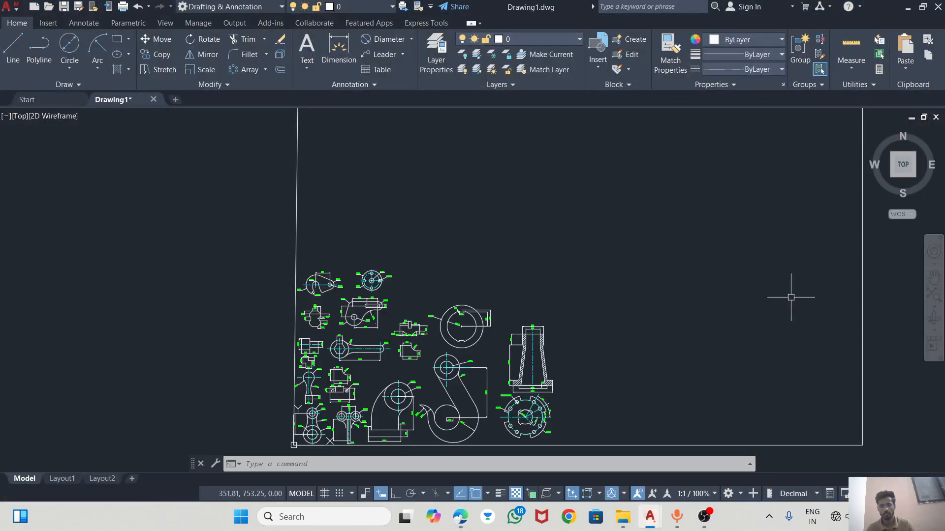
click(121, 40)
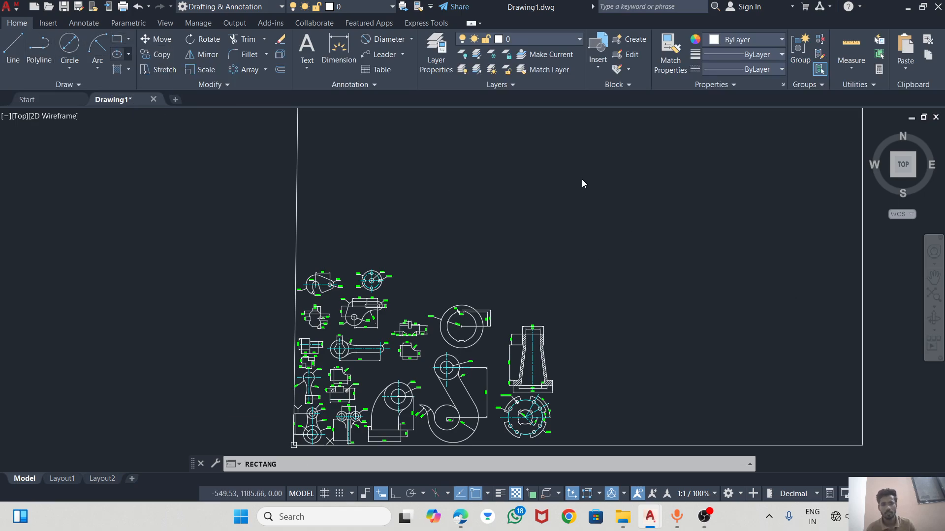
click(565, 153)
key(alt+Tab)
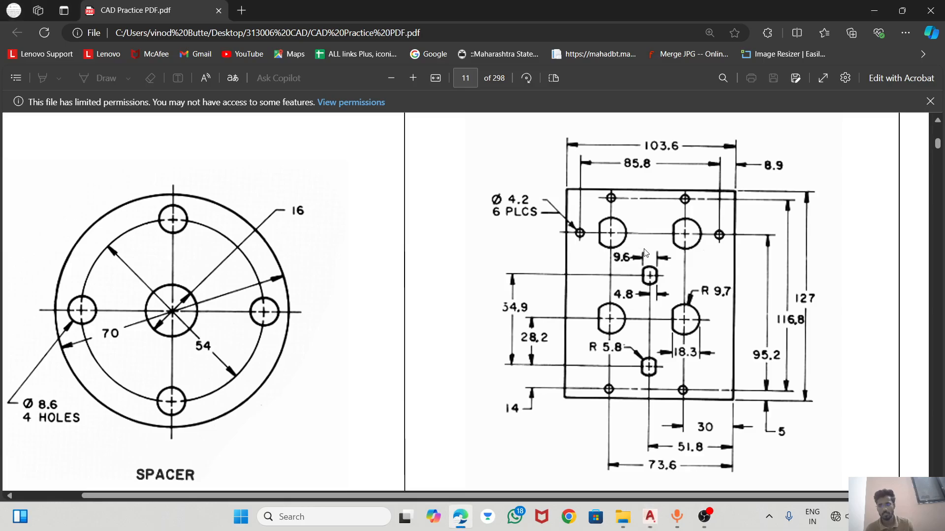
key(alt+Tab)
key(alt+Tab)
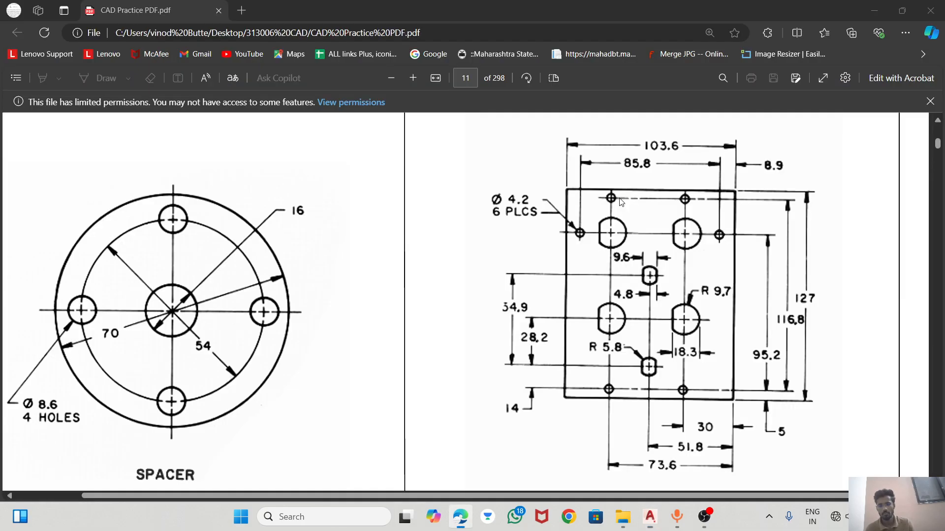
key(alt+Tab)
key(alt+Tab)
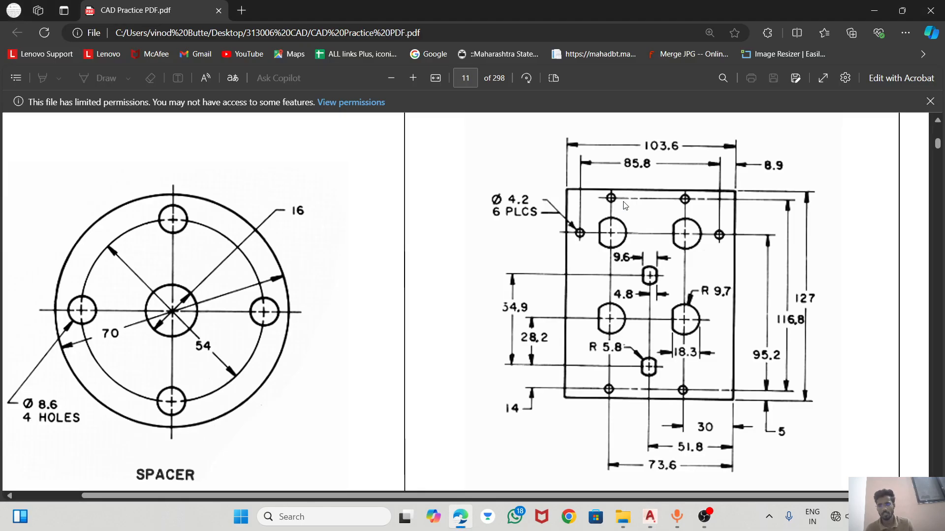
key(alt+Tab)
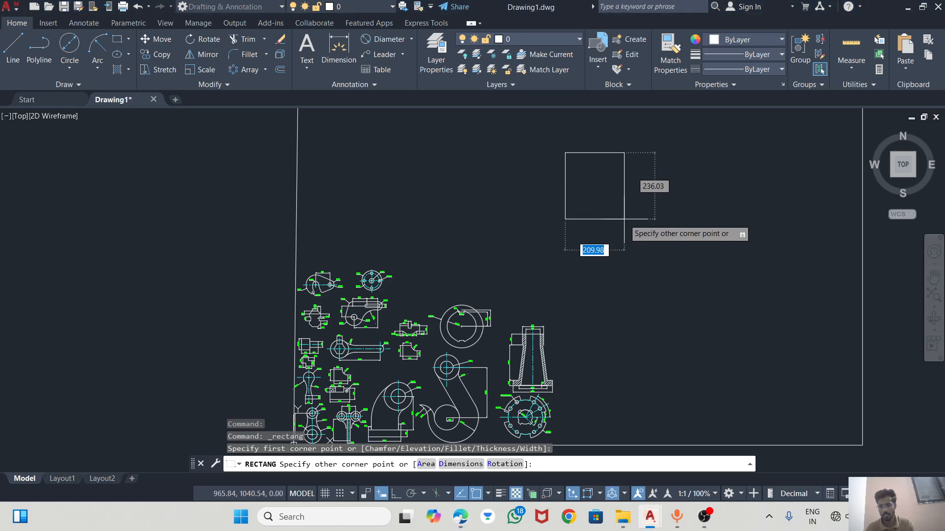
text(127)
key(Tab)
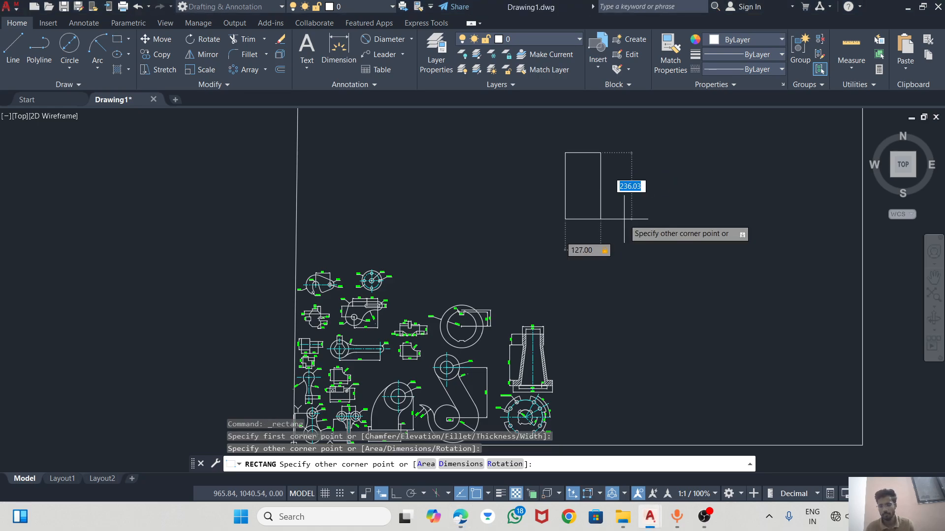
text(103.6)
key(Return)
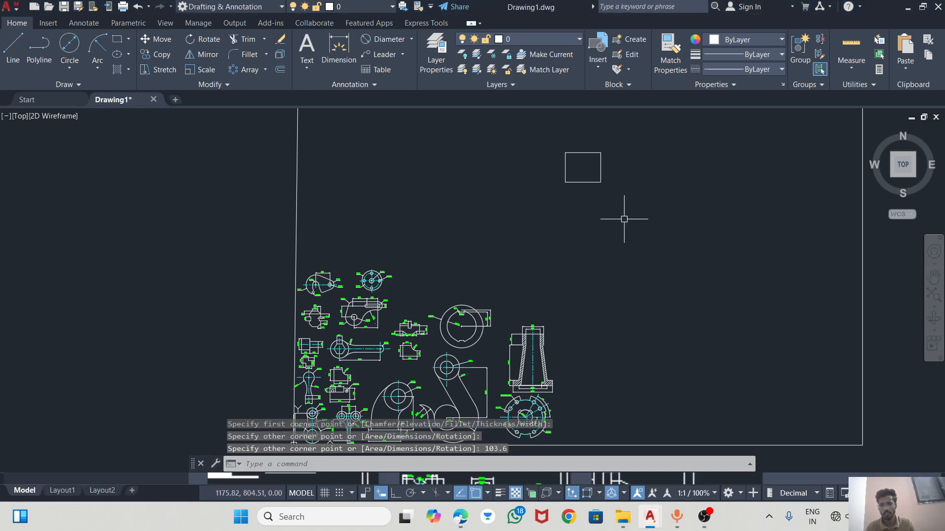
scroll(571, 162, up, 6)
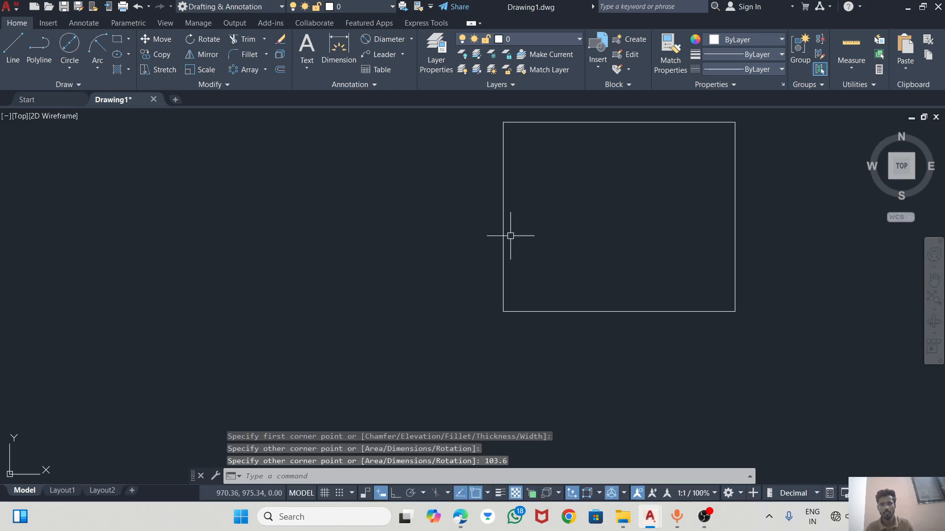
mouse_move(507, 236)
middle_down()
mouse_move(369, 289)
mouse_move(266, 295)
middle_up()
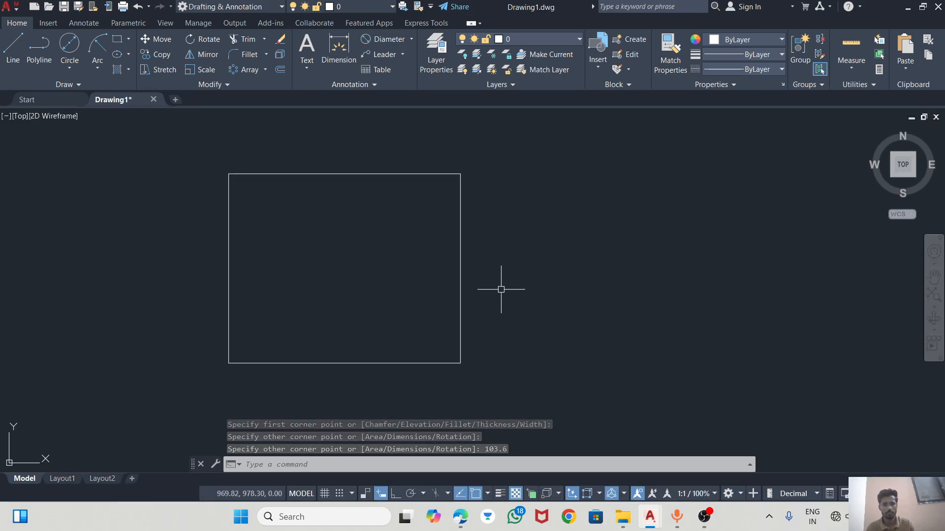
Step: Check the frontal plate's hole positions and diameters in the practice PDF, with the Circle command started in AutoCAD
key(alt+Tab)
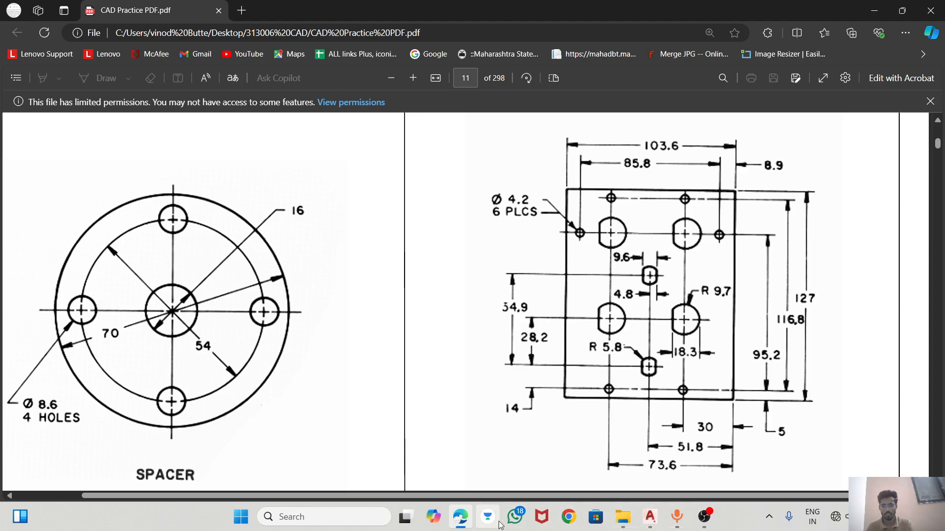
mouse_move(641, 528)
click(672, 468)
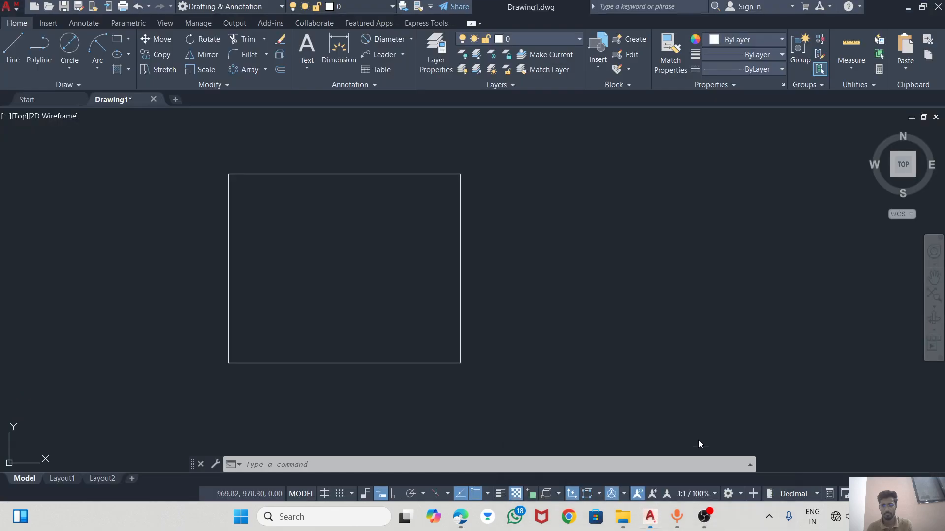
click(72, 46)
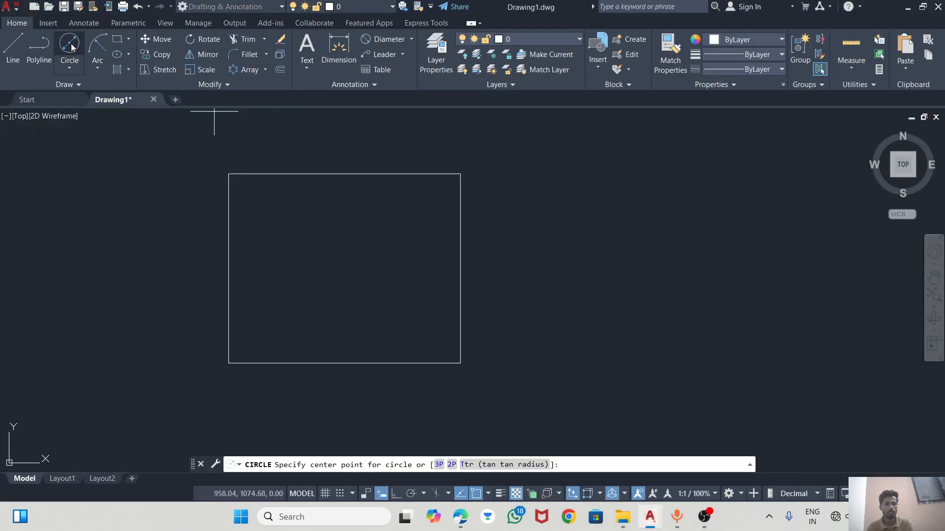
key(alt+Tab)
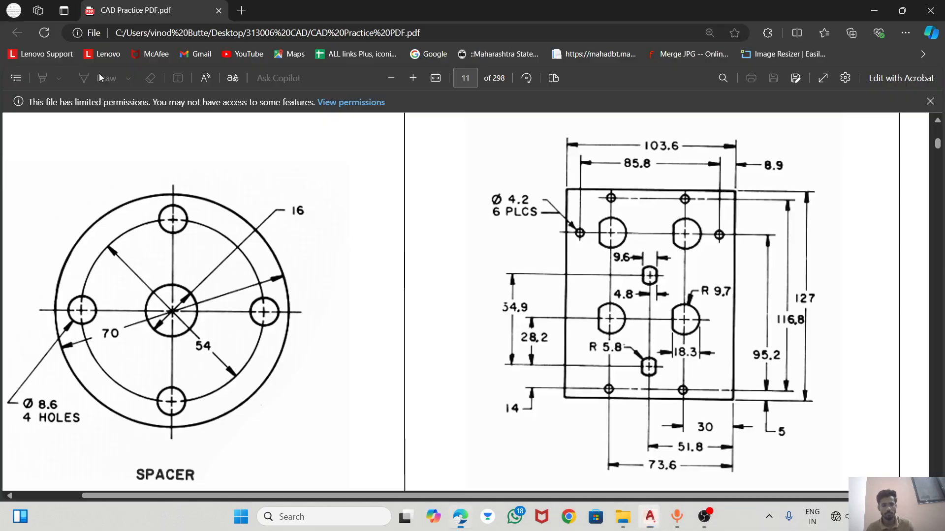
key(alt+Tab)
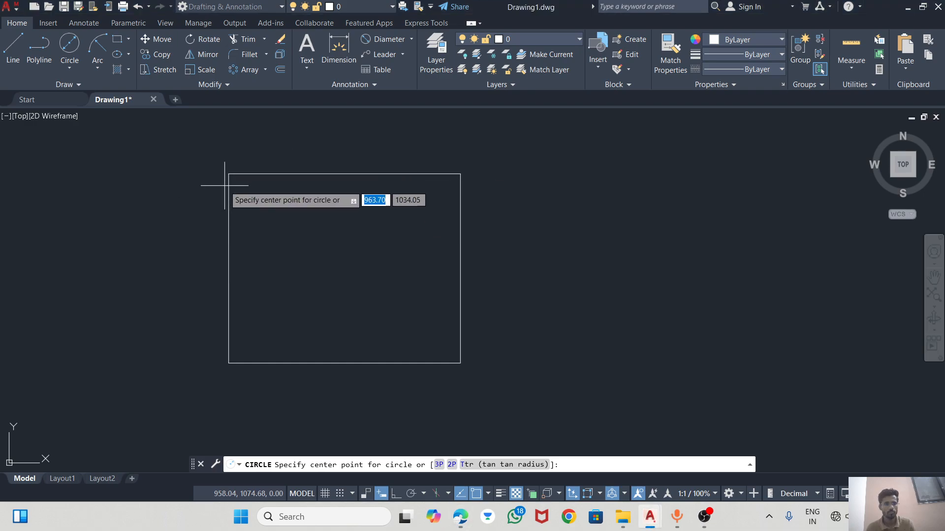
key(alt+Tab)
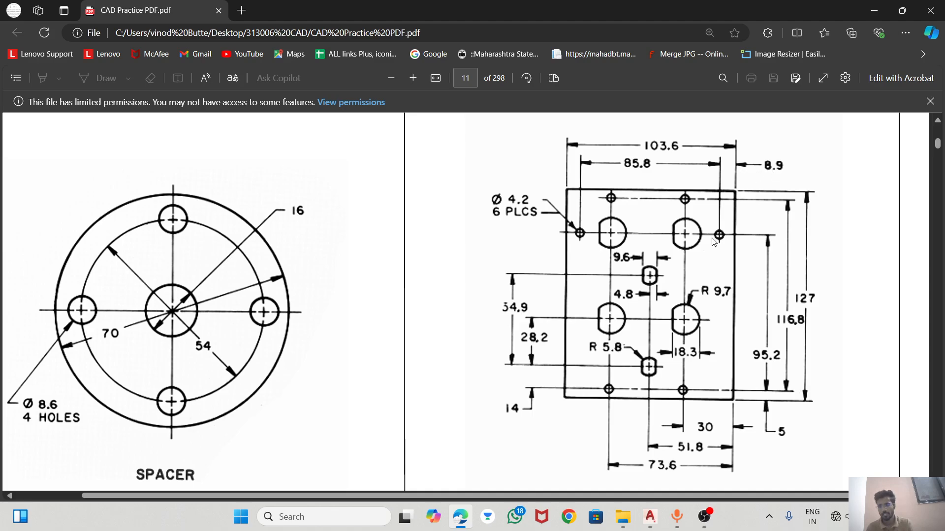
mouse_move(704, 522)
mouse_move(649, 517)
click(672, 463)
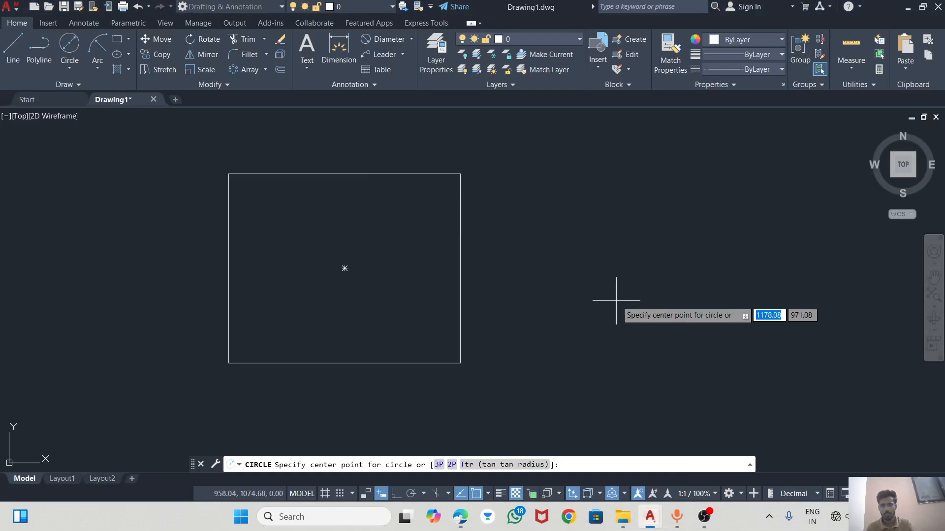
click(13, 47)
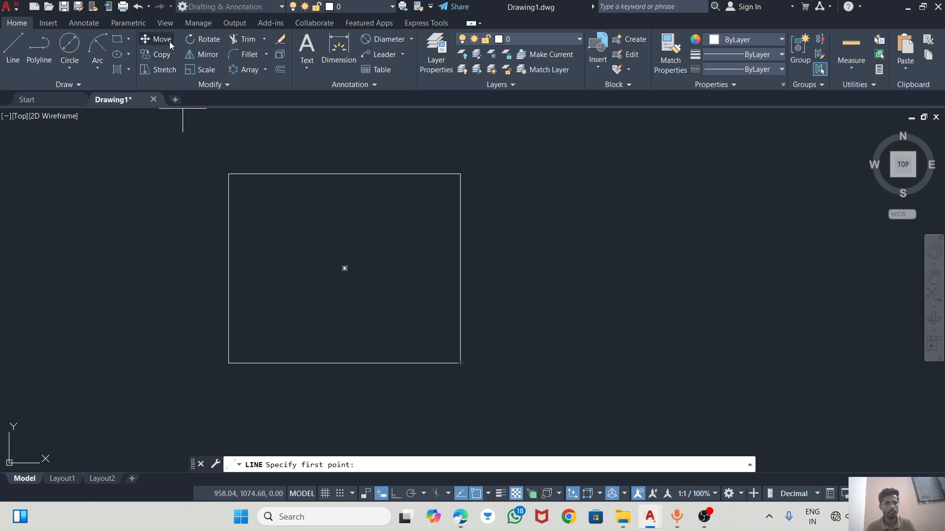
click(69, 45)
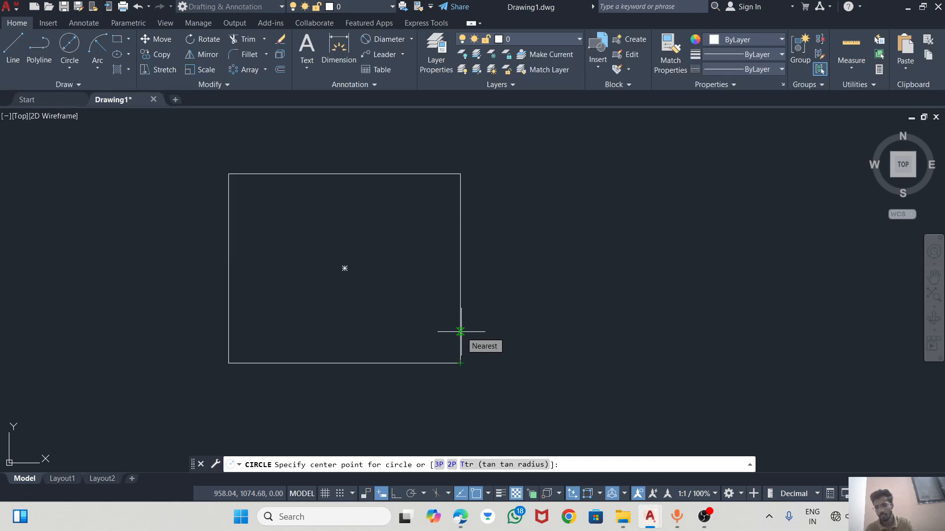
text(102.)
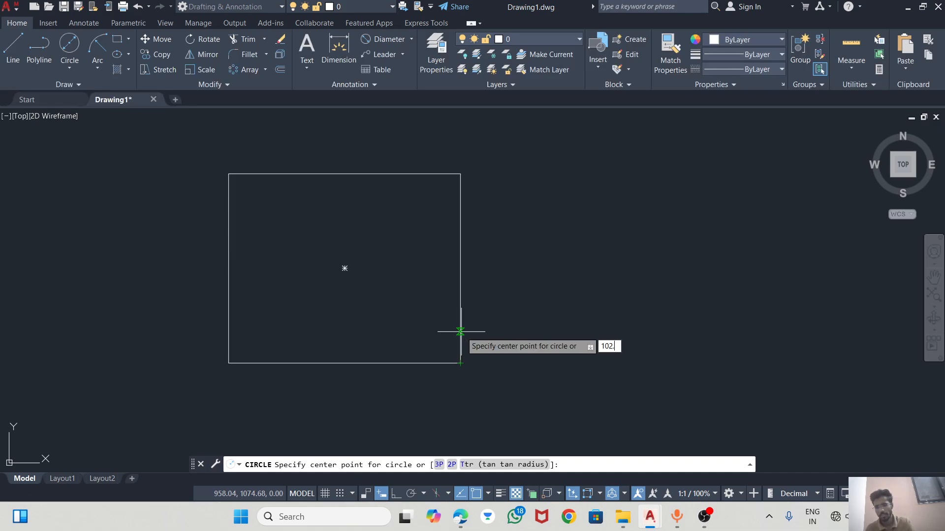
text(3)
key(Return)
text(d)
key(Return)
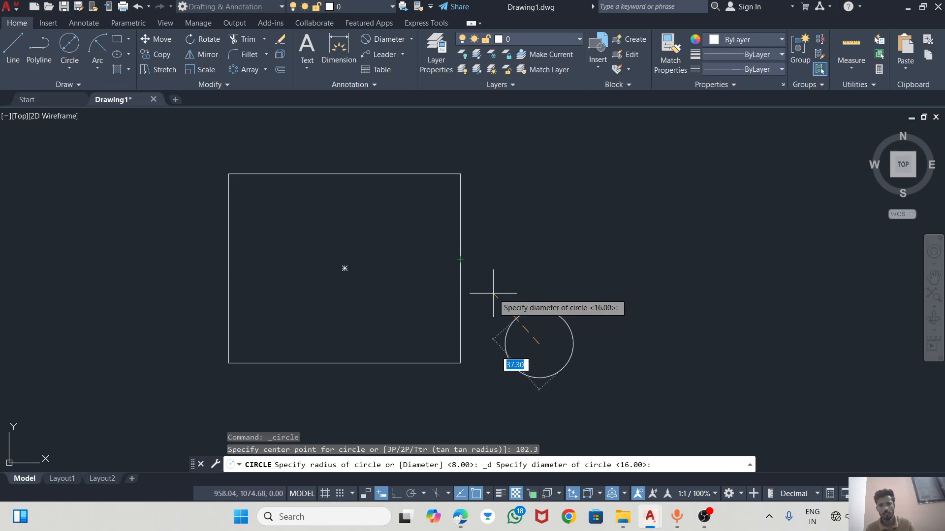
key(Escape)
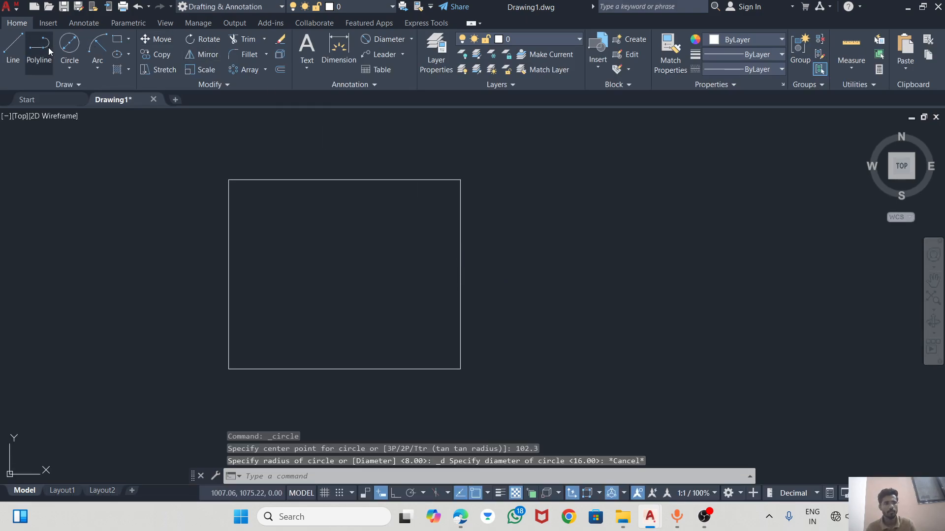
click(22, 49)
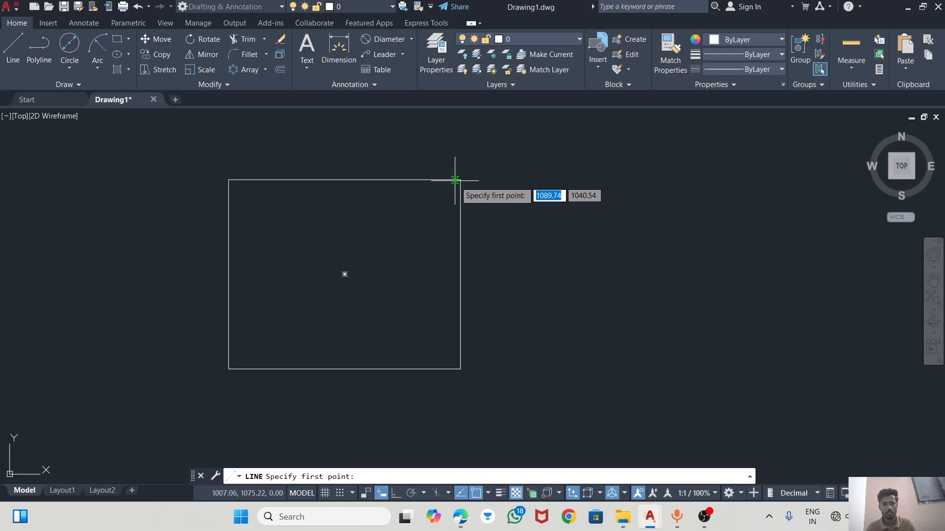
click(460, 369)
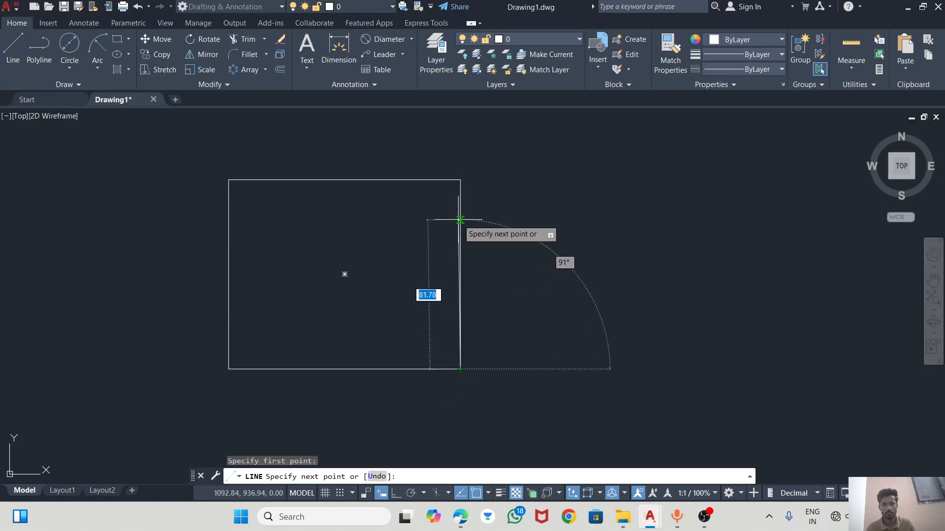
key(Escape)
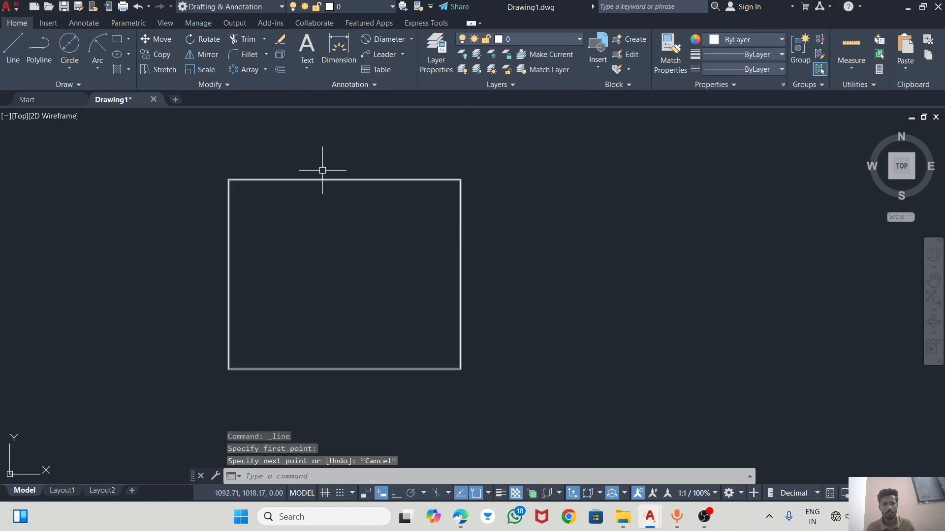
Step: With Ortho on, draw a 100.2 line upward from the plate's lower-right corner, checking the distance in the practice PDF
click(12, 49)
click(461, 369)
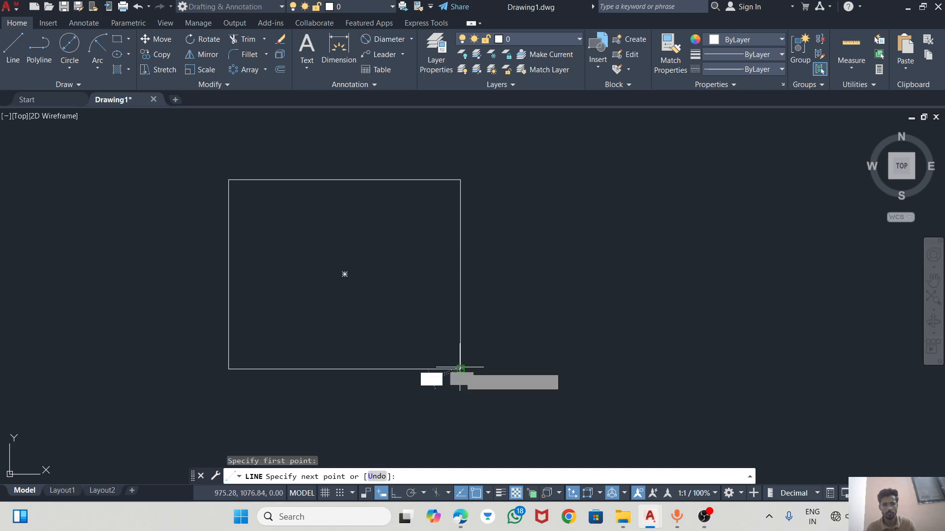
click(475, 494)
click(476, 493)
click(397, 493)
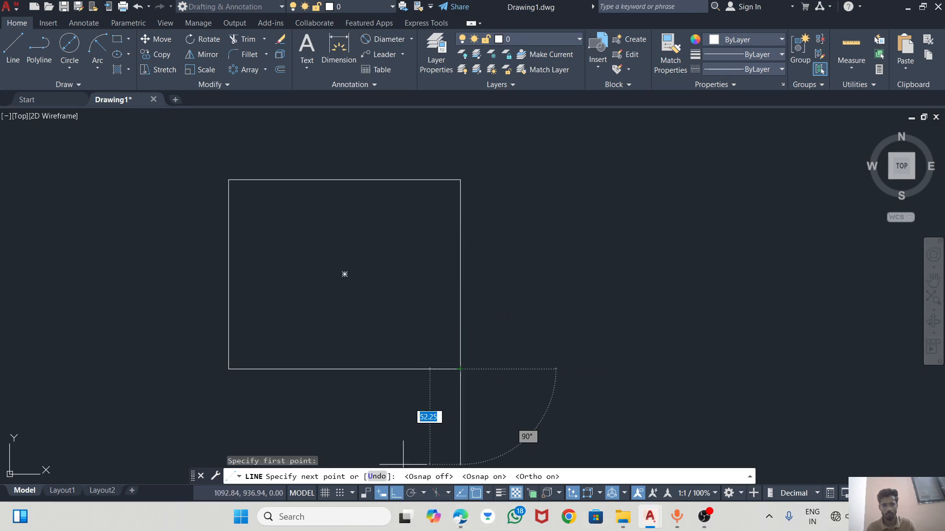
key(alt+Tab)
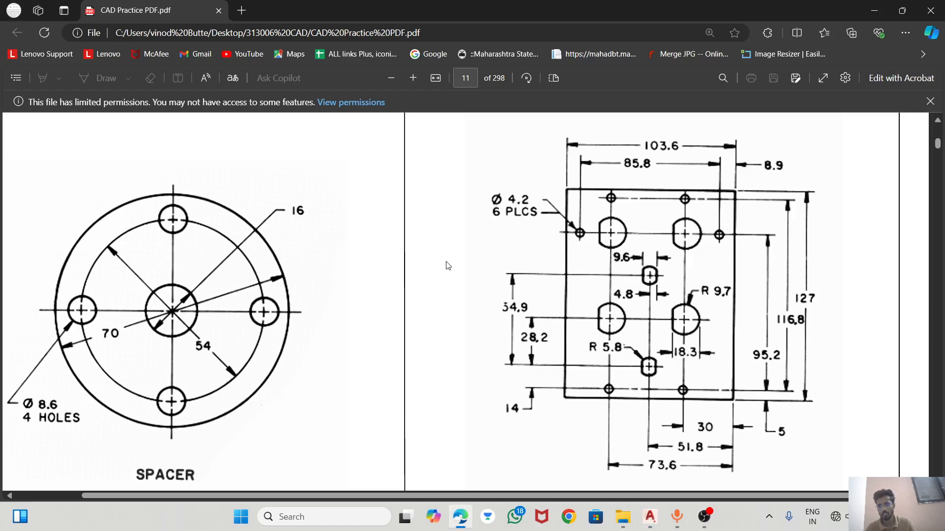
key(alt+Tab)
text(100)
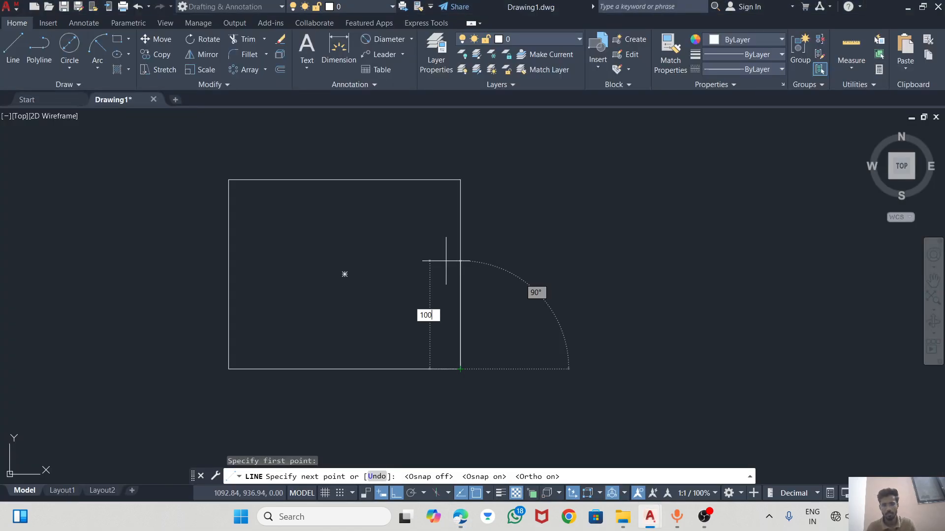
text(.2)
key(Return)
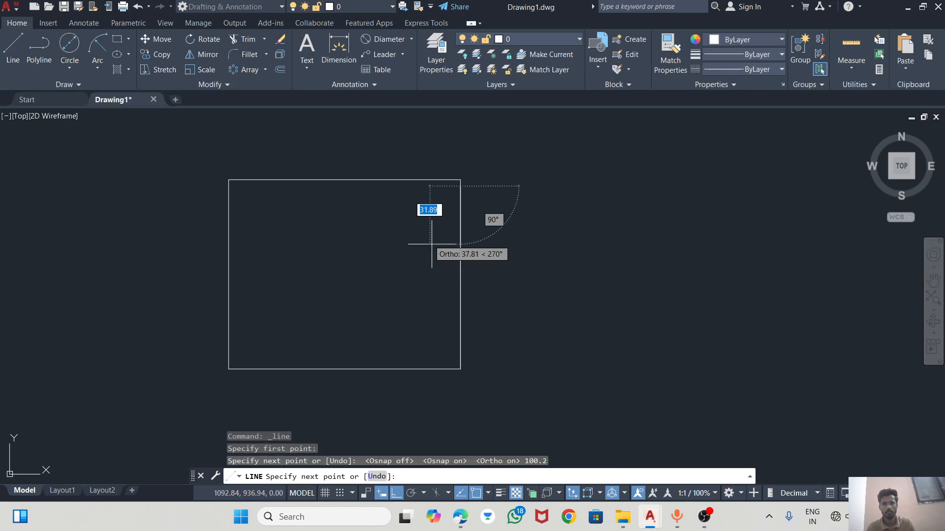
Step: Dimension the plate's right edge and compare its orientation with the frontal plate in the practice PDF
scroll(433, 187, up, 10)
key(alt+Tab)
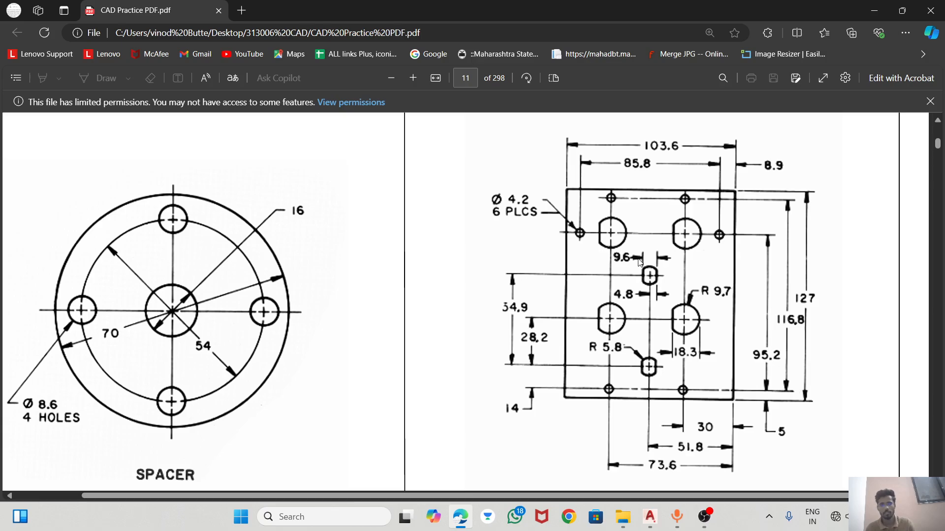
key(alt+Tab)
scroll(570, 205, down, 5)
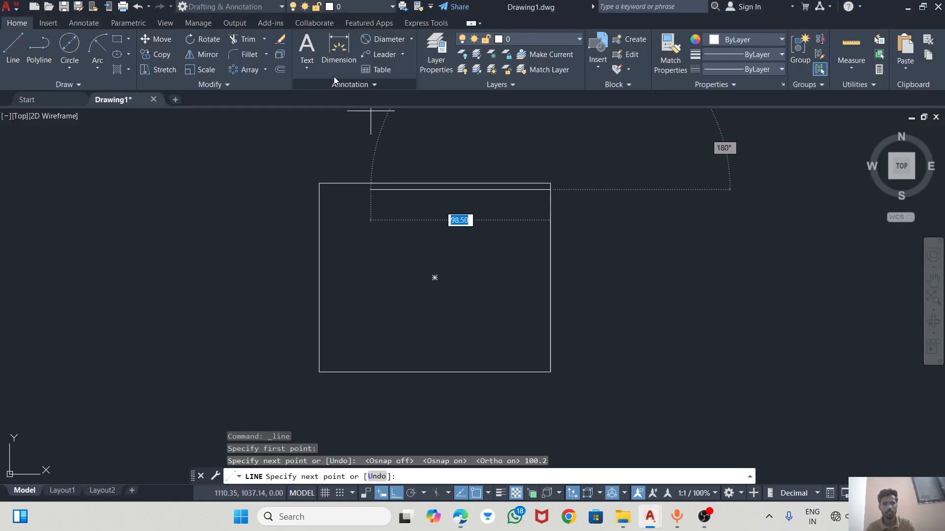
click(339, 47)
click(550, 183)
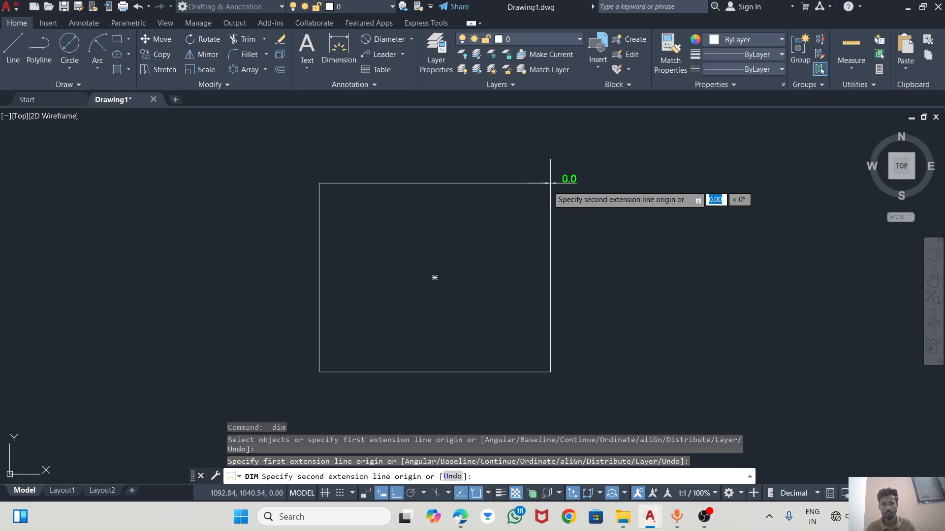
click(550, 372)
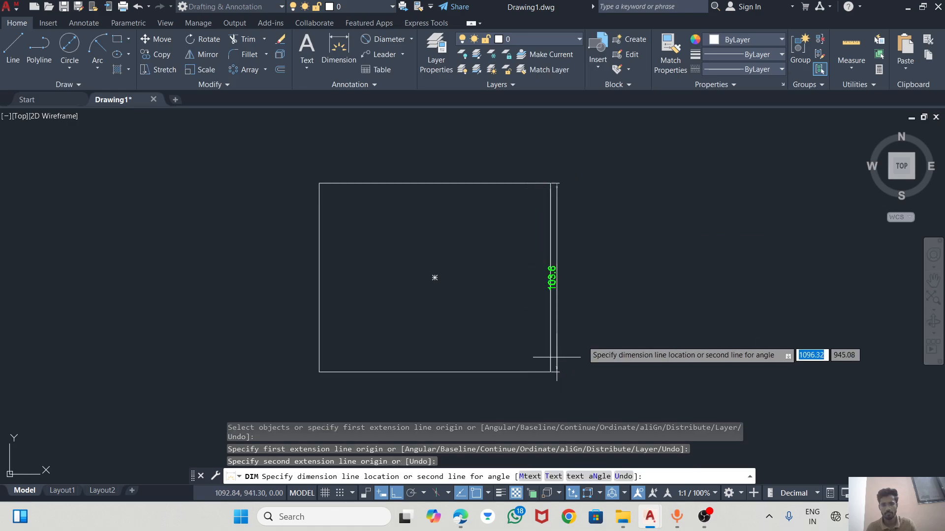
click(627, 305)
key(alt+Tab)
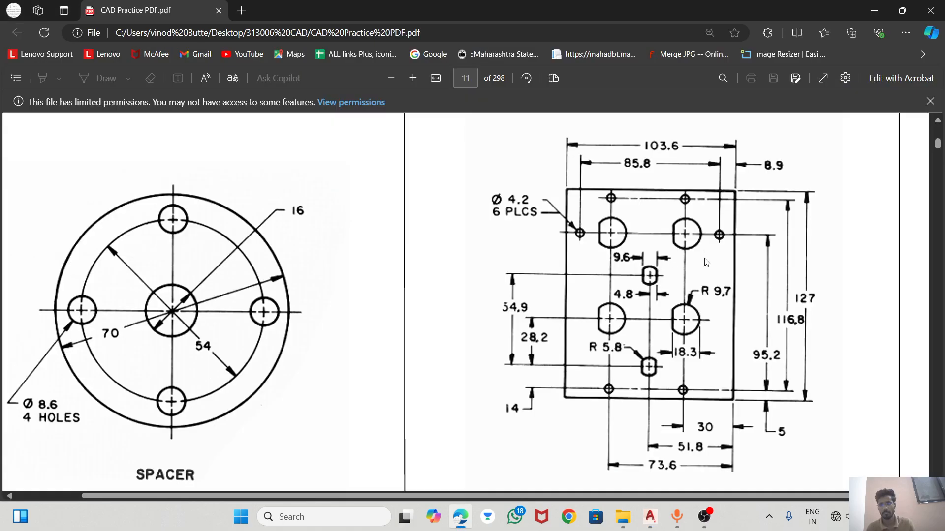
key(alt+Tab)
key(Escape)
key(Escape)
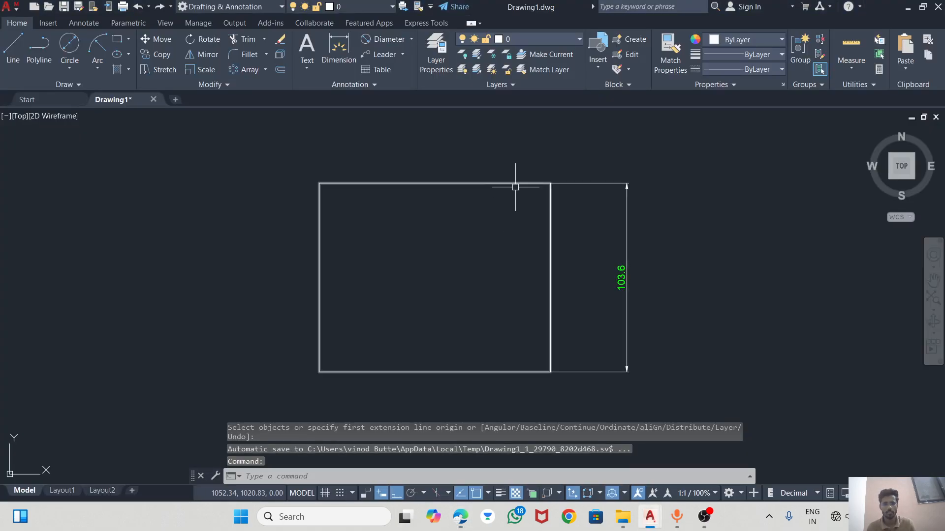
Step: Rotate the plate's rectangle 90° counterclockwise about its lower-left corner so that its long side stands vertically
scroll(484, 187, down, 2)
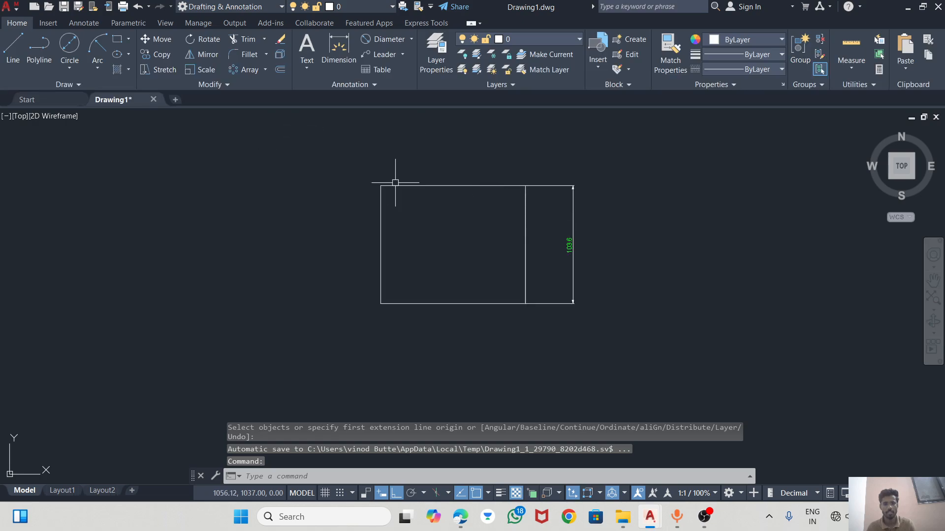
scroll(425, 193, up, 2)
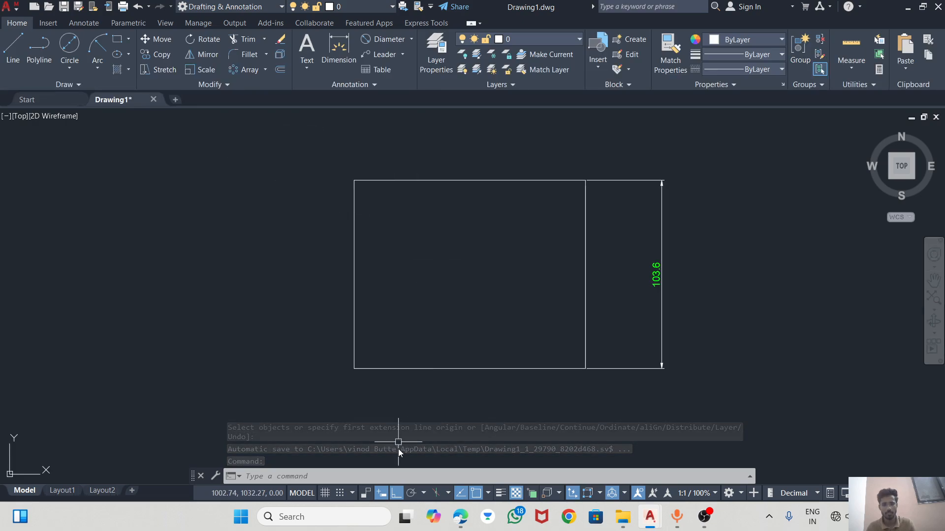
click(331, 478)
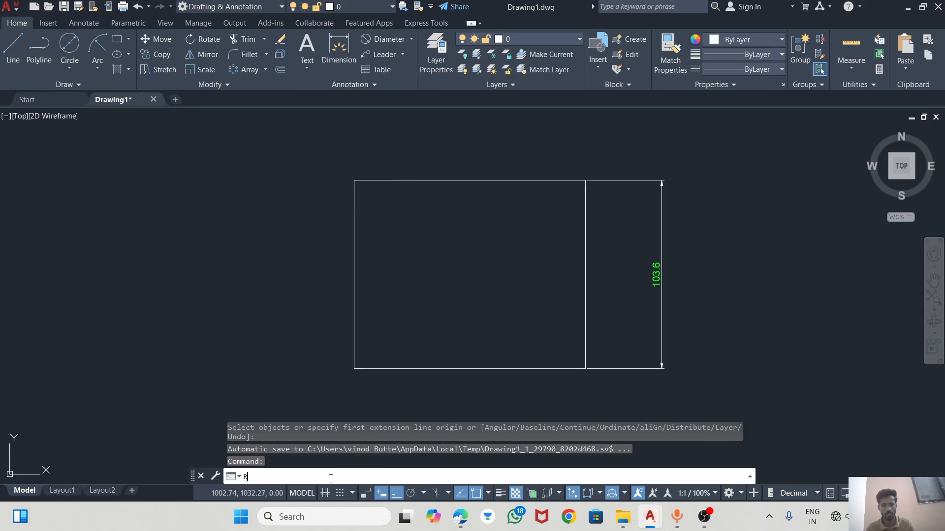
text(RO)
key(Return)
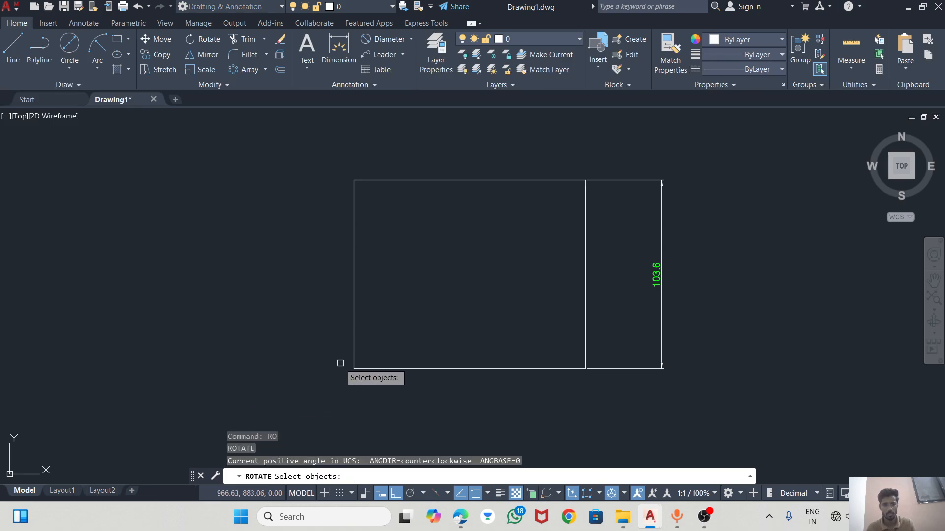
click(355, 367)
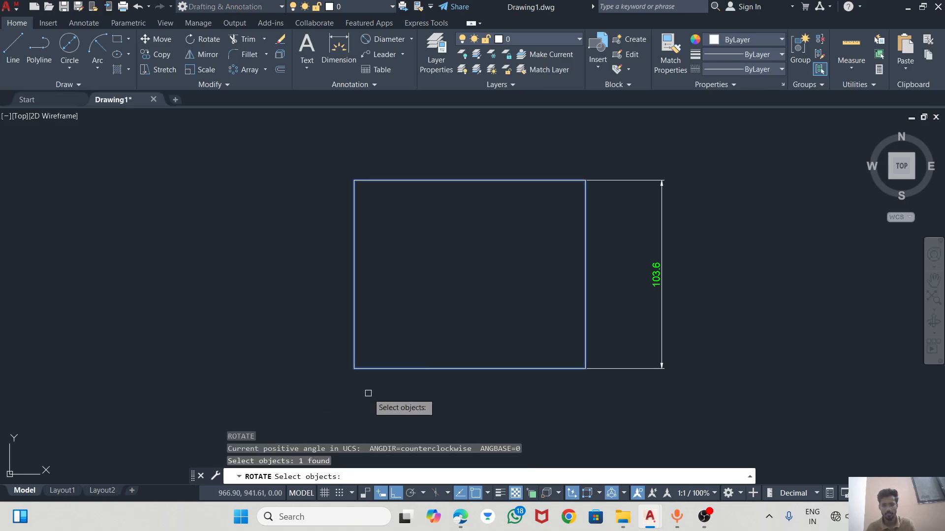
key(Return)
click(354, 368)
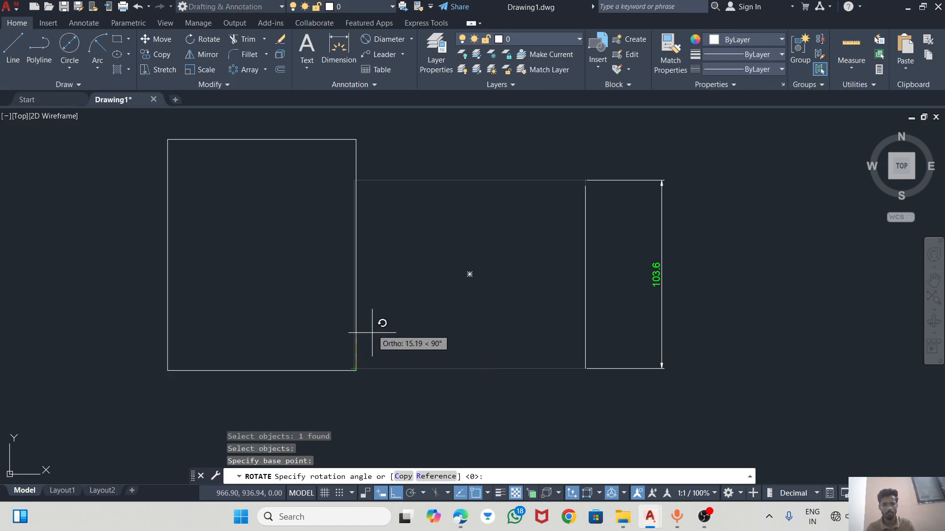
click(376, 205)
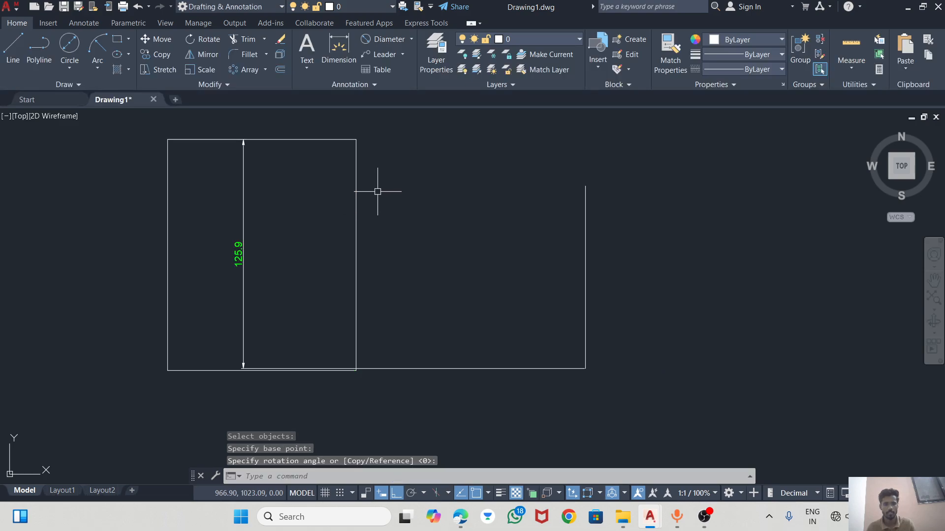
Step: Erase the distorted dimension and the leftover vertical line beside the rotated rectangle
key(Escape)
click(244, 246)
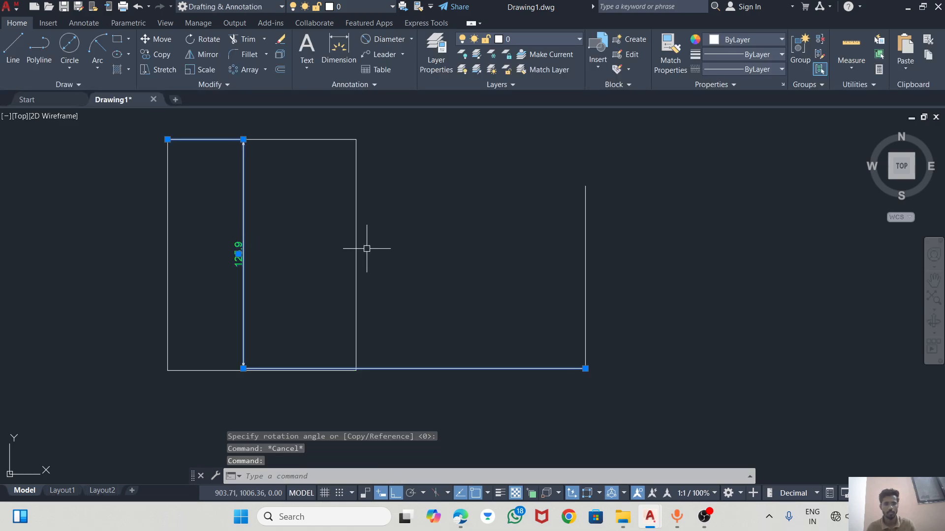
key(Escape)
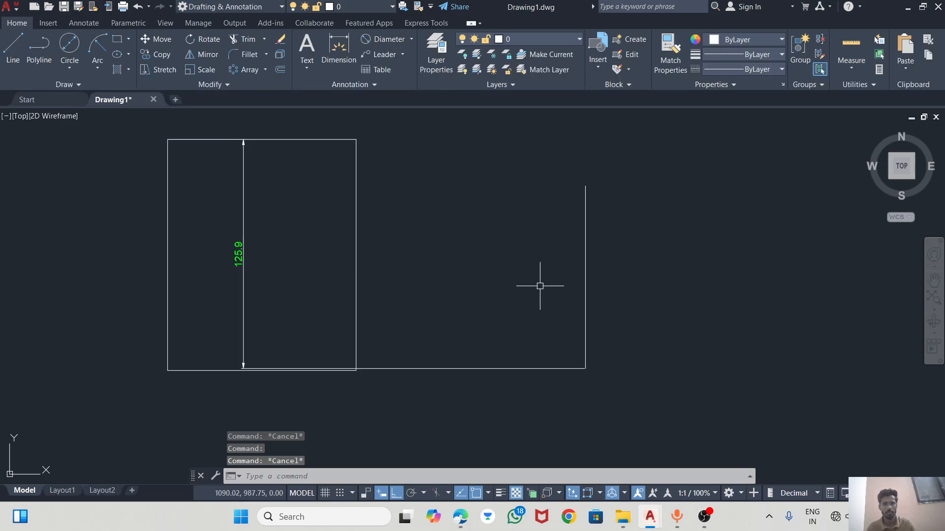
click(485, 369)
key(Delete)
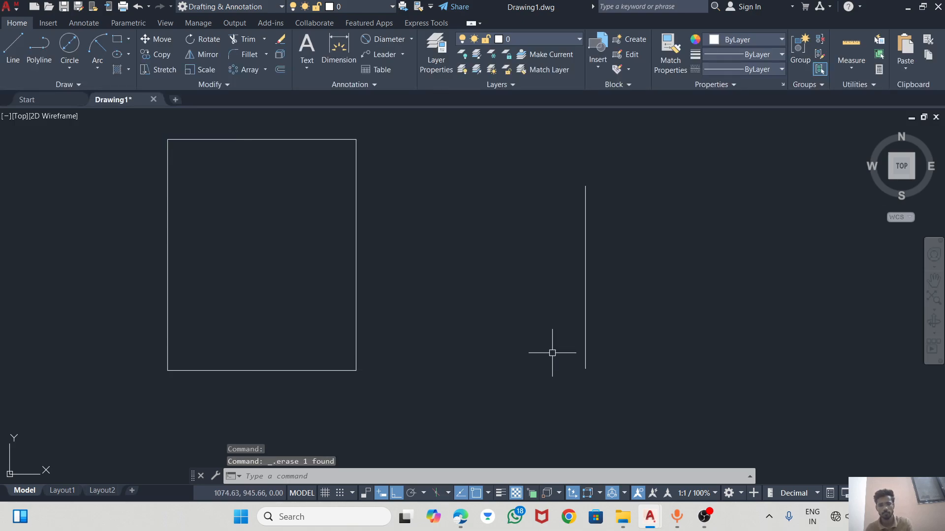
click(590, 303)
click(583, 302)
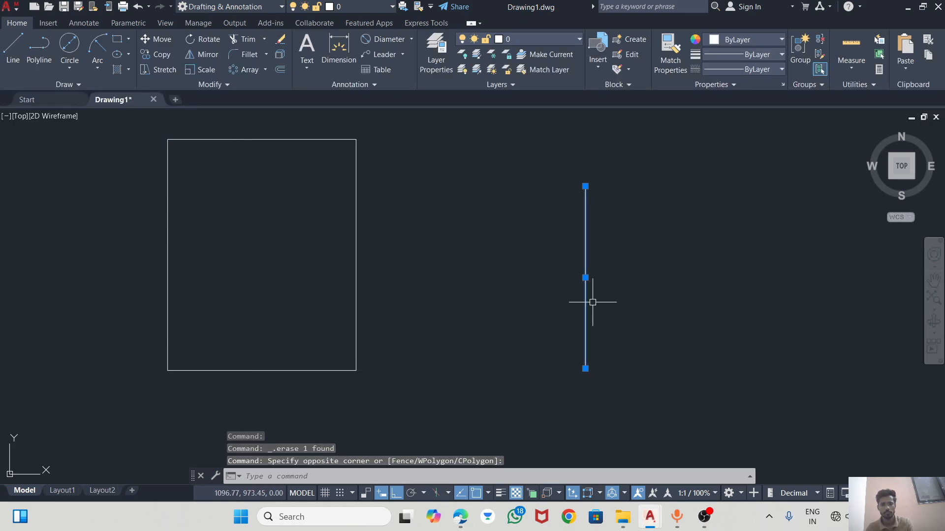
key(Delete)
Step: Dimension the rotated plate's height beside its right edge and its width above the top edge
click(339, 46)
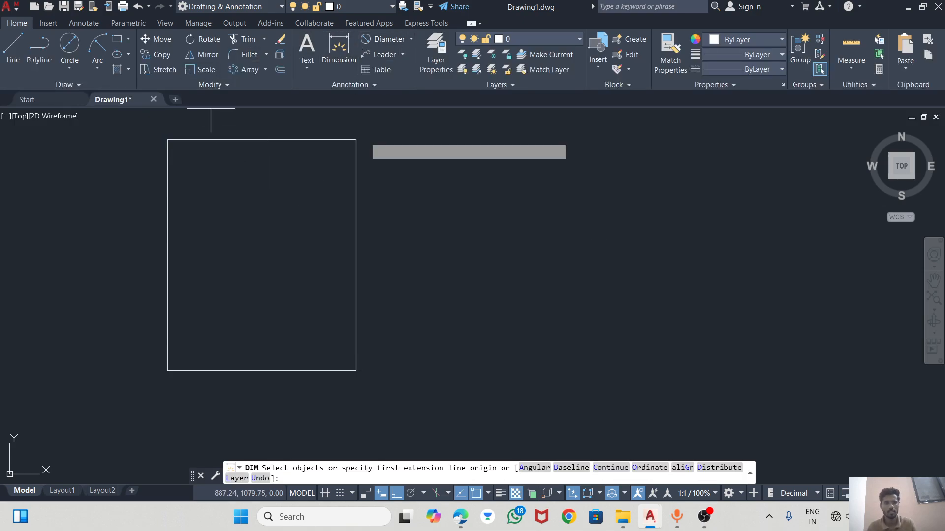
click(357, 161)
click(413, 177)
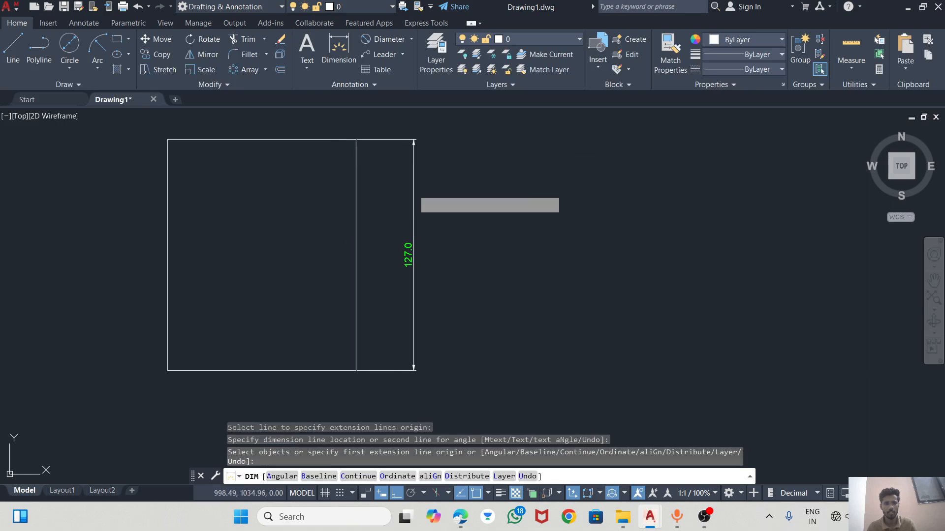
click(261, 139)
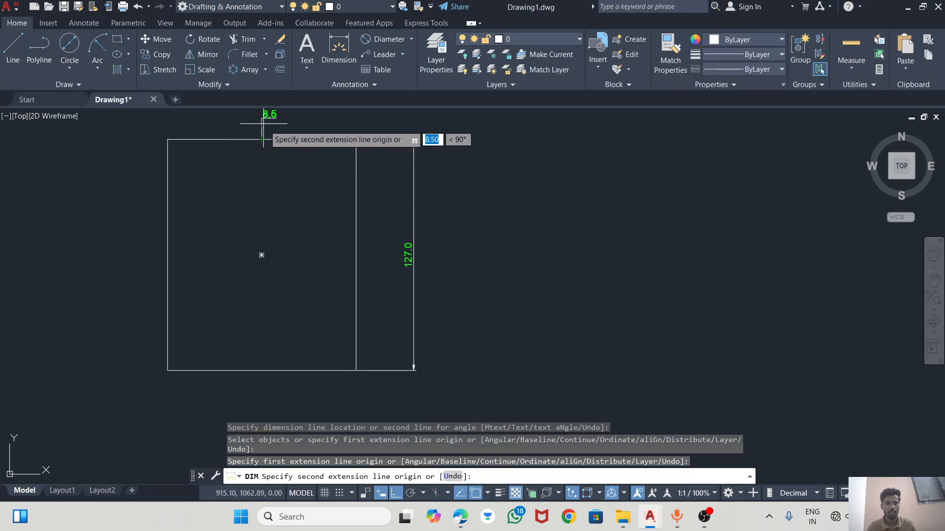
key(Escape)
click(335, 44)
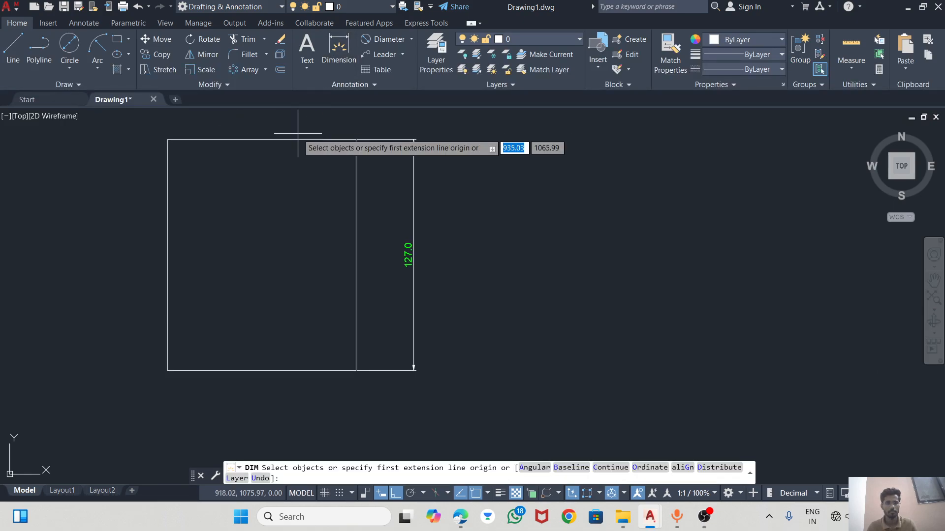
key(Return)
click(300, 139)
click(301, 117)
scroll(605, 198, down, 2)
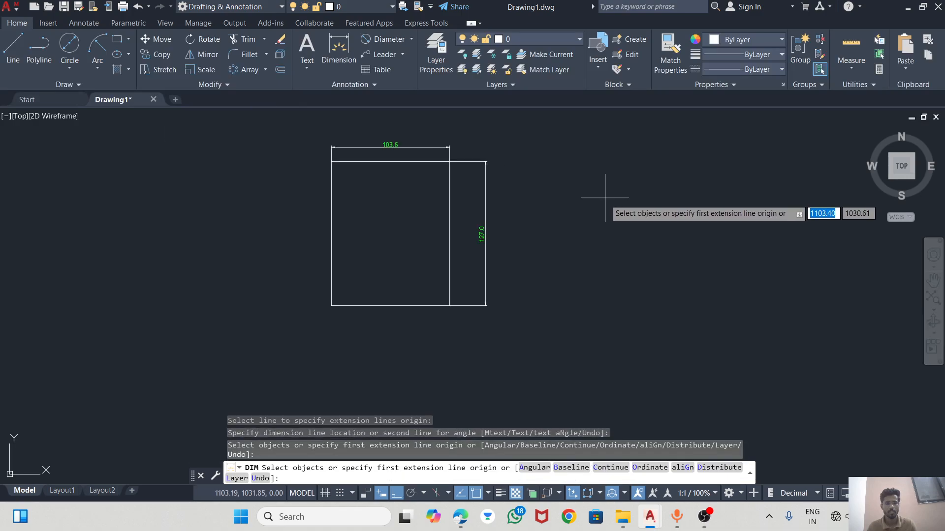
Step: Review the frontal plate's hole dimensions in the practice PDF and open the Calculator beside the plate drawing
scroll(544, 194, up, 3)
scroll(522, 260, down, 2)
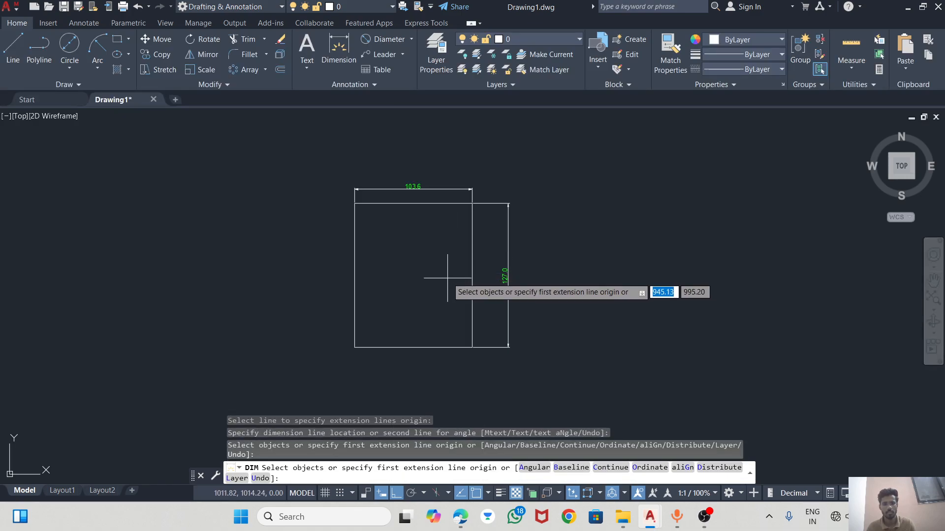
scroll(448, 273, up, 2)
key(alt+Tab)
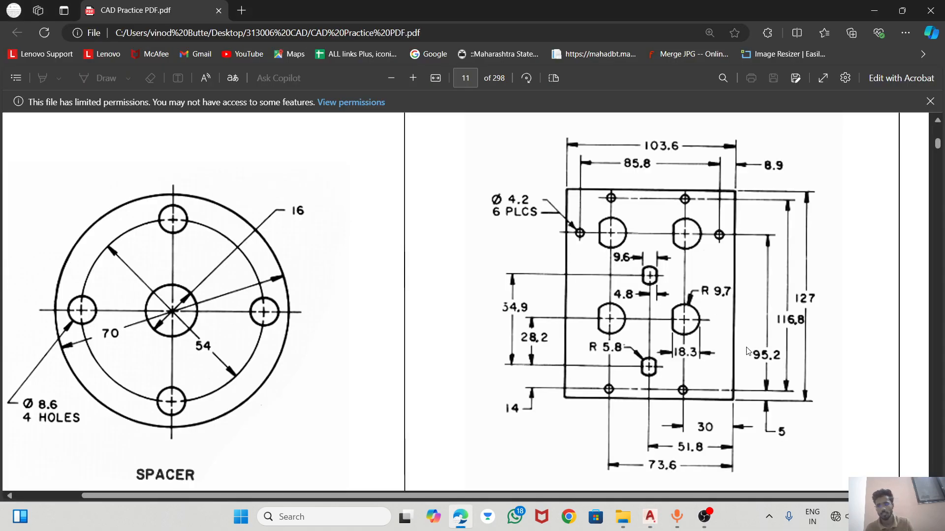
key(alt+Tab)
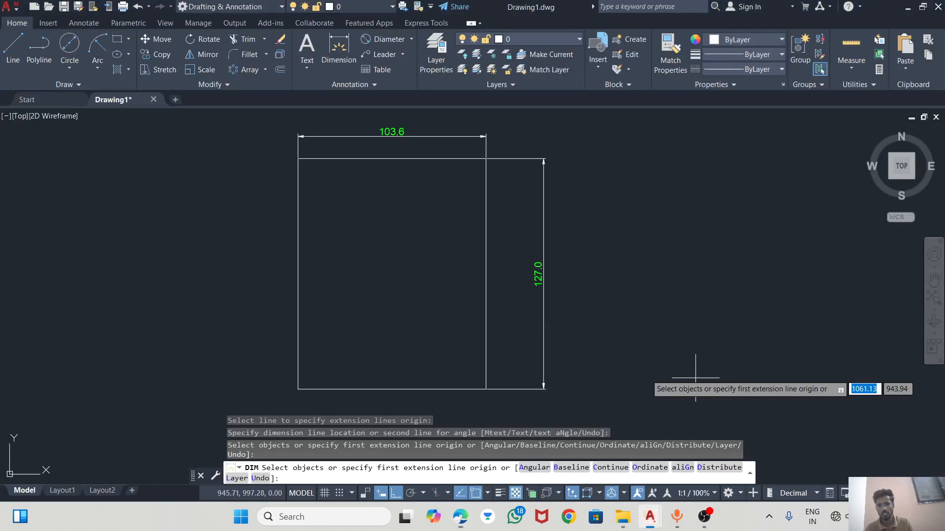
key(alt+Tab)
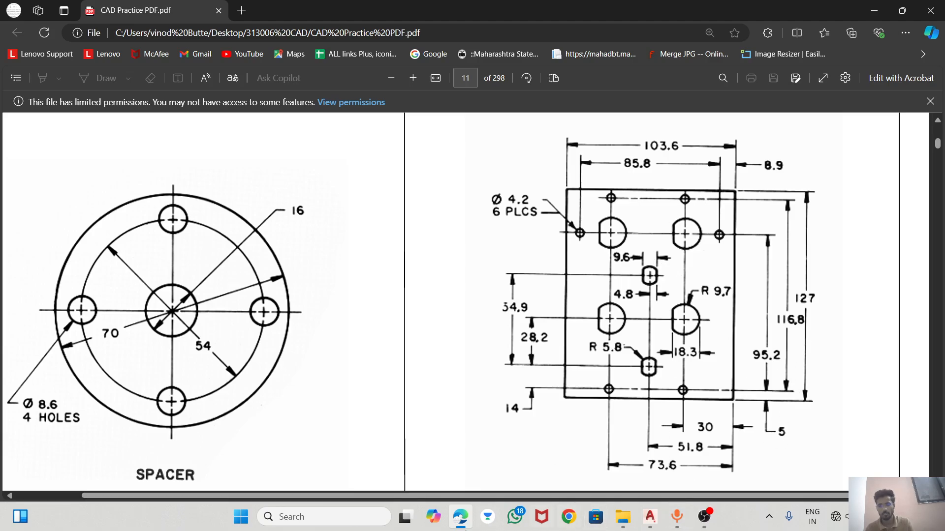
click(351, 516)
text(CAL)
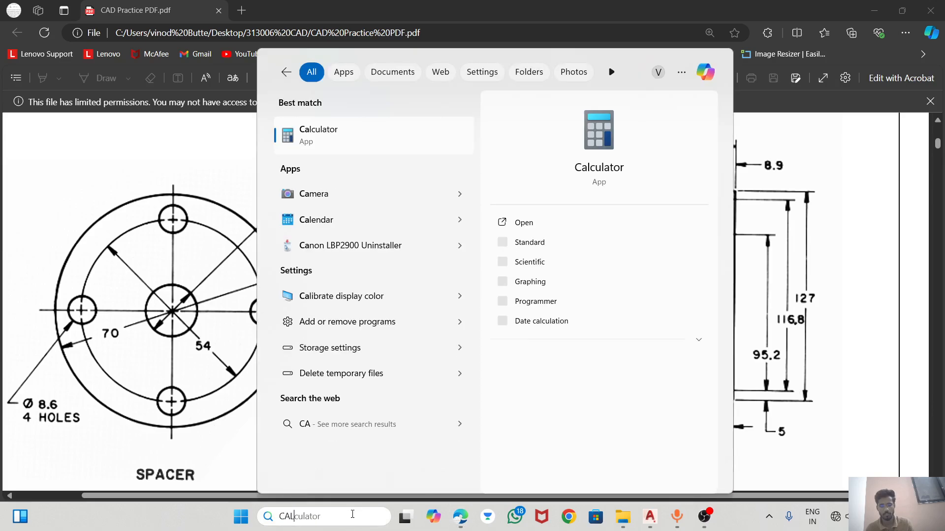
click(341, 142)
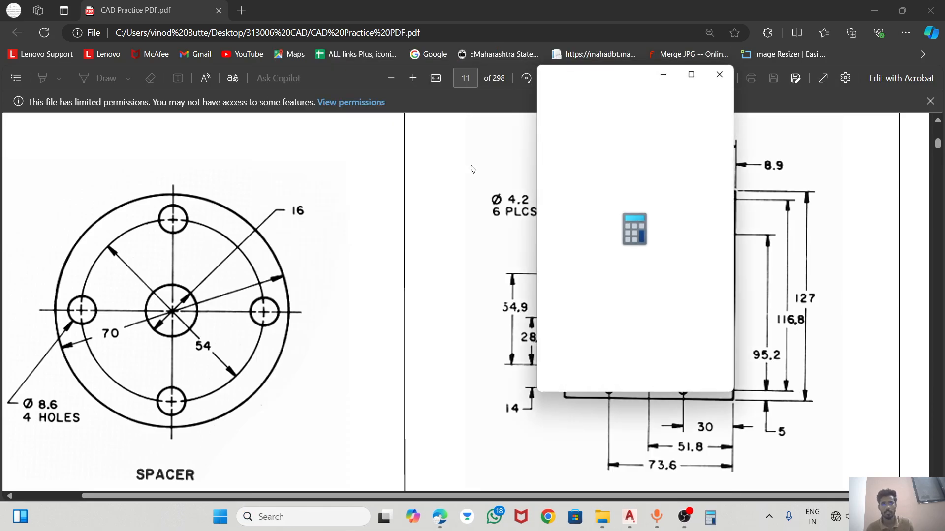
drag(624, 67, 389, 70)
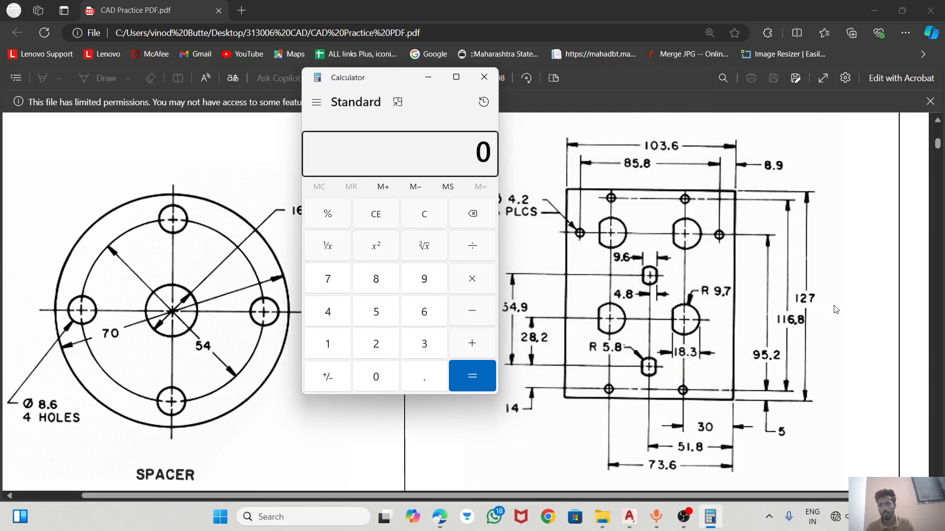
Step: Subtract the 5 bottom offset from the plate's 127 height in the Calculator
click(333, 351)
click(379, 341)
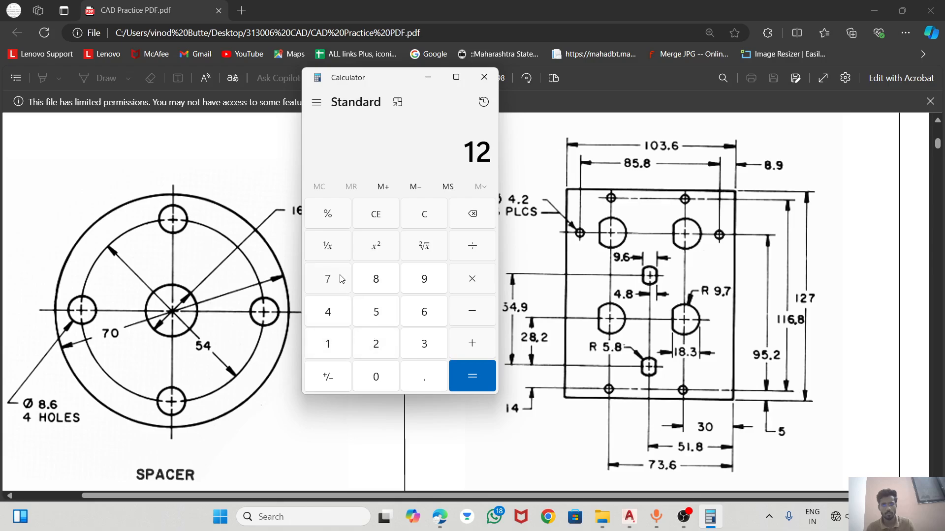
click(341, 280)
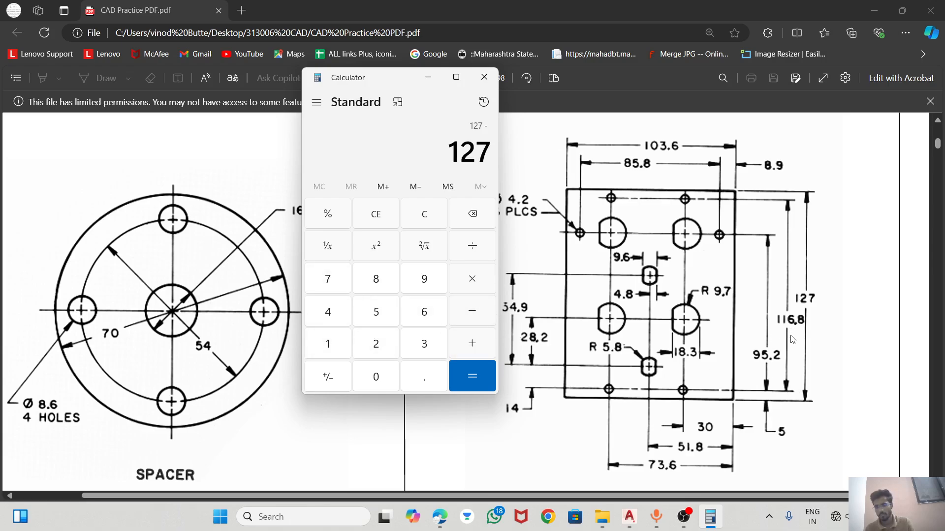
click(373, 314)
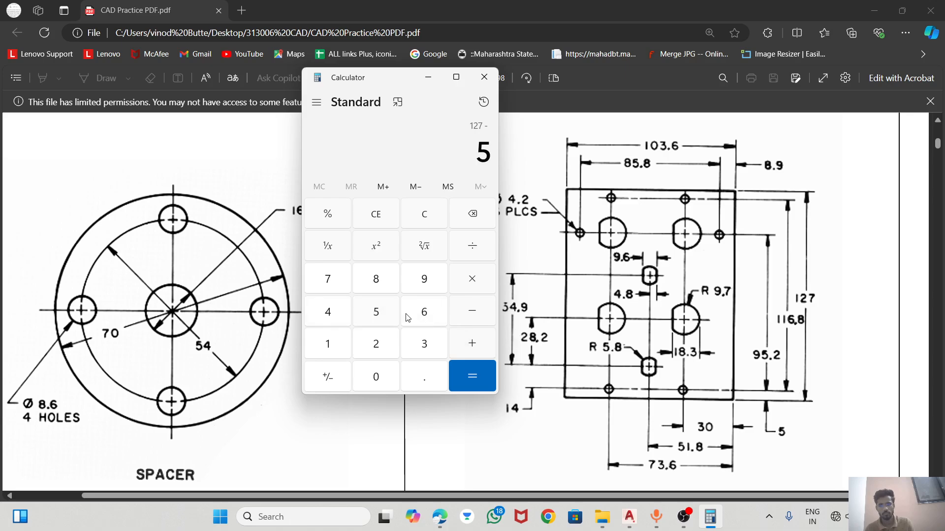
click(473, 377)
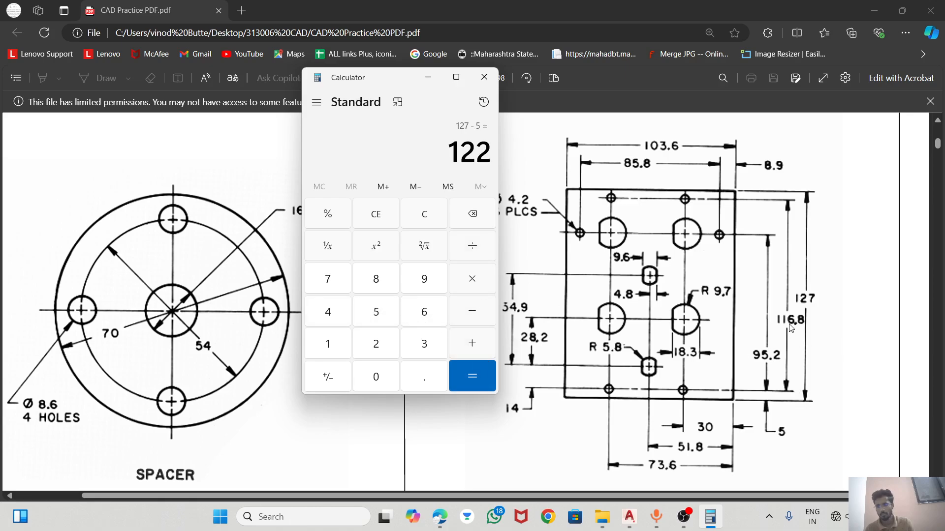
Step: Subtract the 116.8 vertical hole spacing from the previous result to get the upper holes' distance from the top edge
click(310, 345)
click(409, 313)
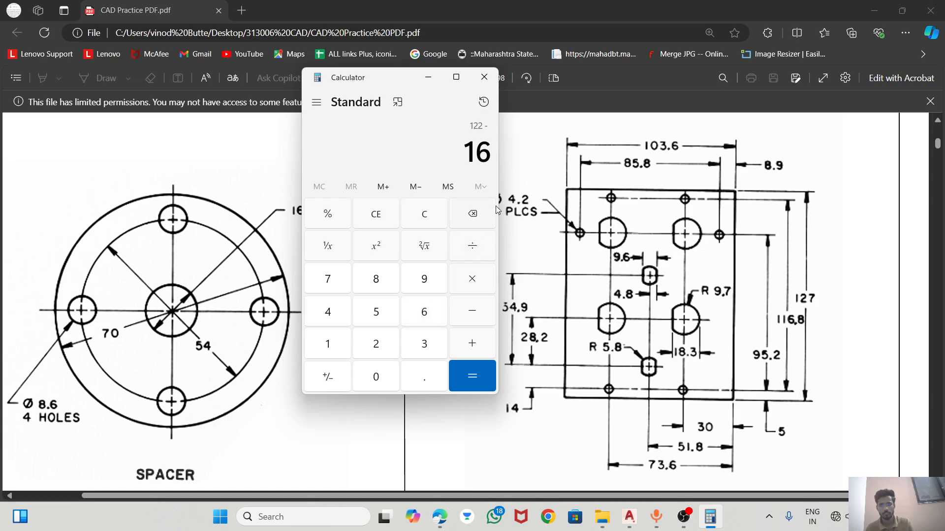
click(472, 216)
click(339, 343)
click(425, 315)
click(417, 386)
click(386, 282)
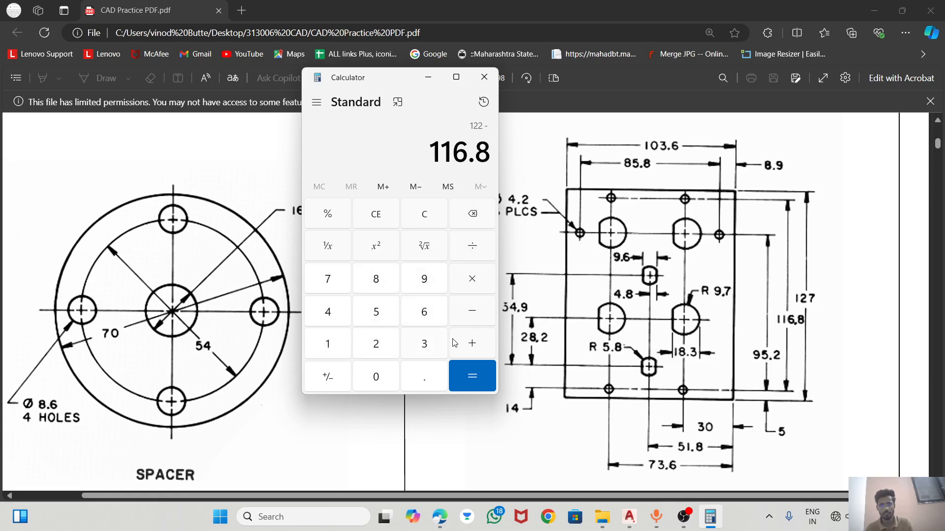
click(473, 377)
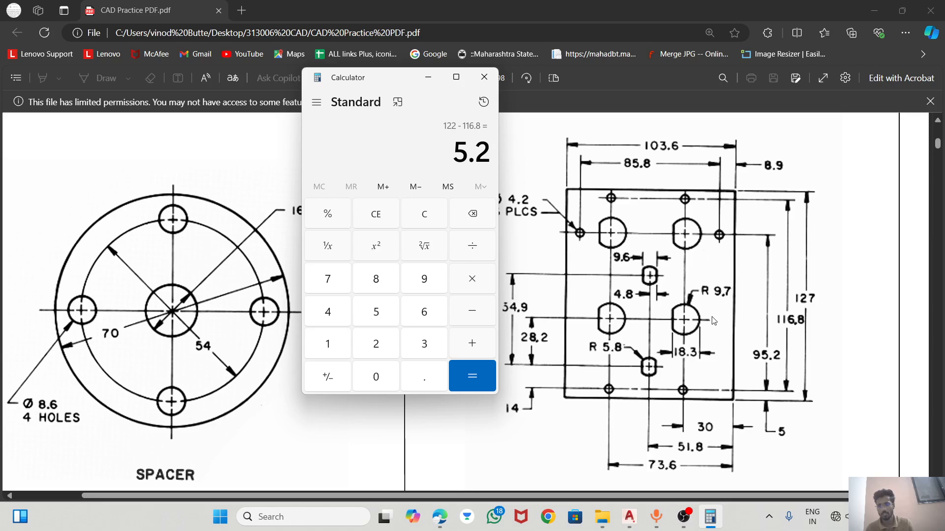
Step: In AutoCAD, draw a construction line from the plate's upper-right corner, 5.2 downward and 30 to the left
key(alt+Tab)
key(alt+Tab)
key(alt+Tab)
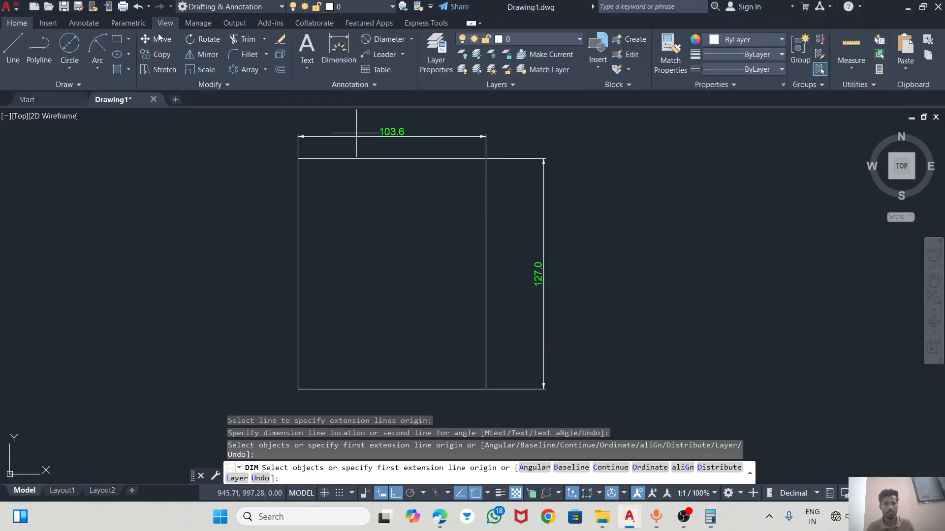
click(77, 47)
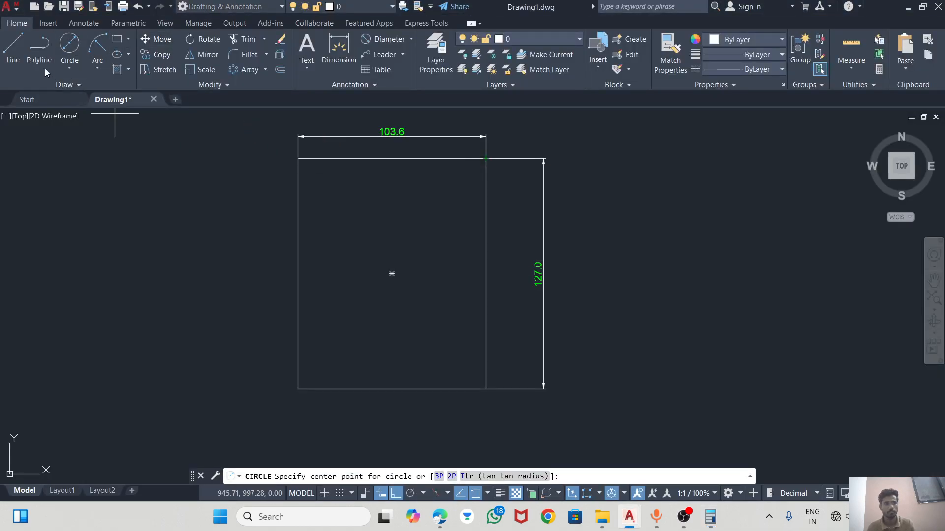
click(13, 50)
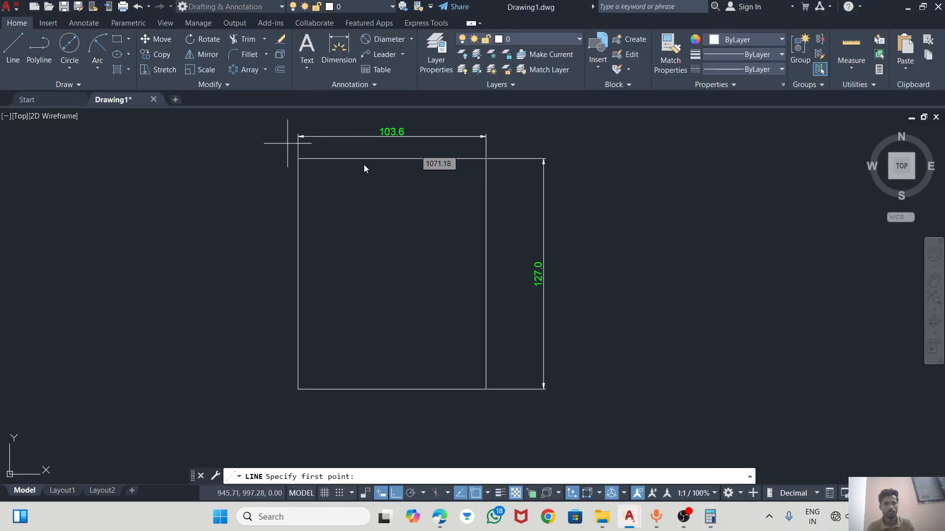
click(486, 159)
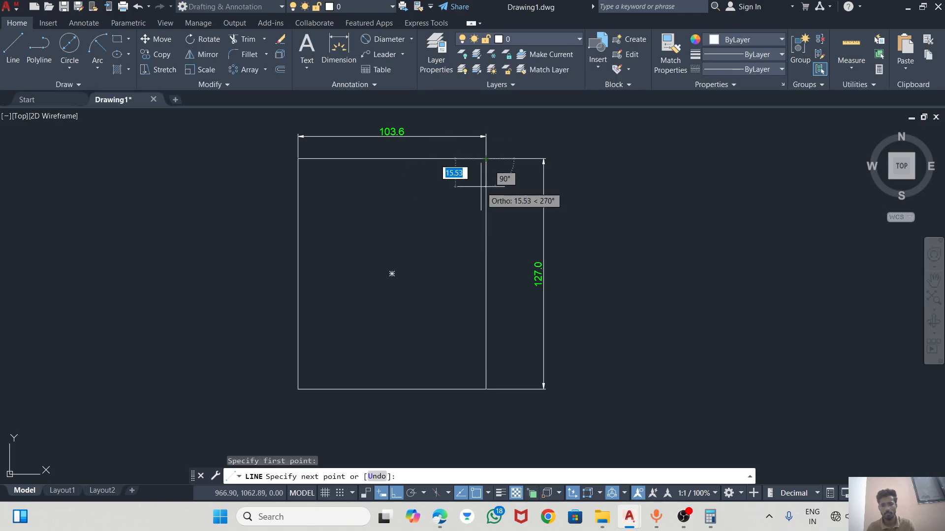
text(5.2)
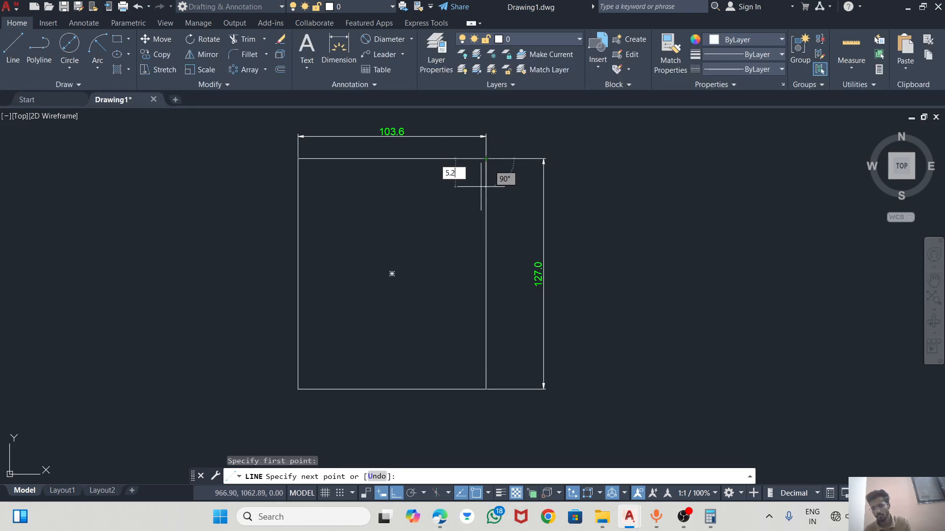
key(Return)
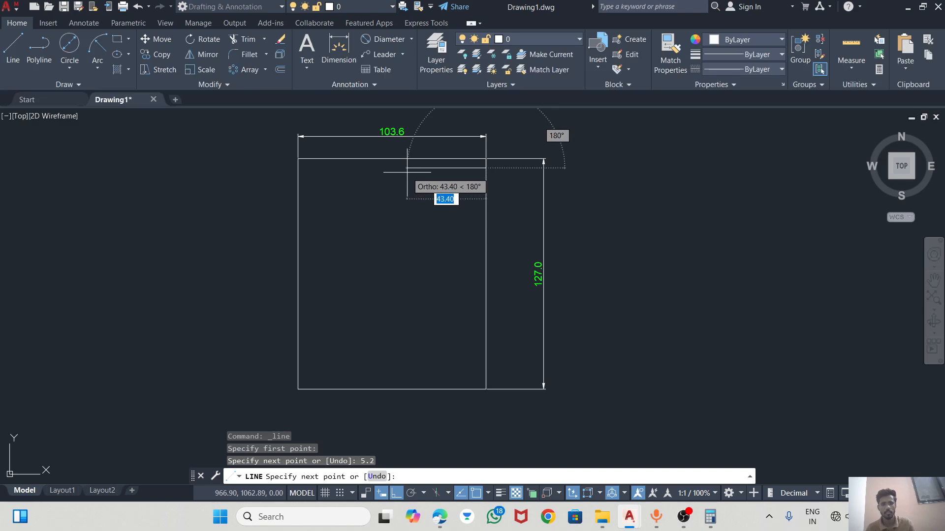
text(30)
key(Return)
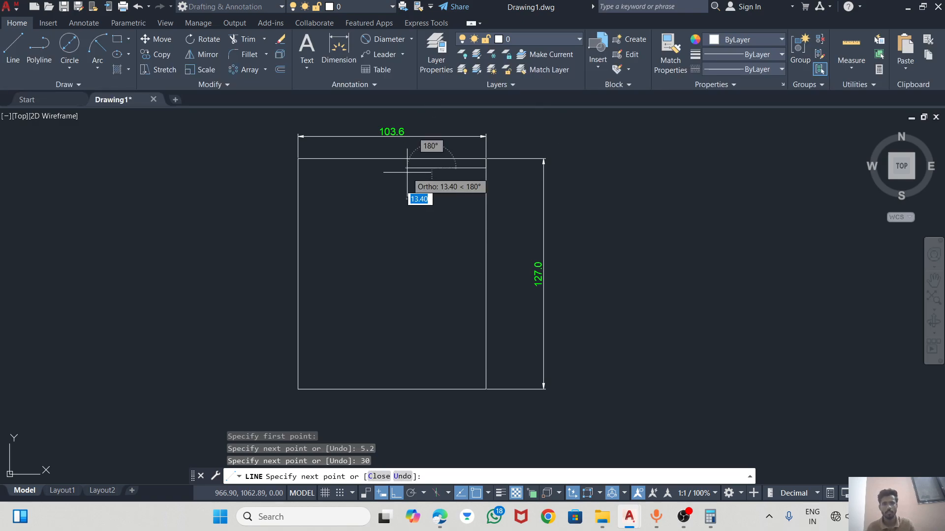
key(Escape)
Step: Check the small hole size in the practice PDF and draw a 4.2 diameter circle at the construction line's left end
key(alt+Tab)
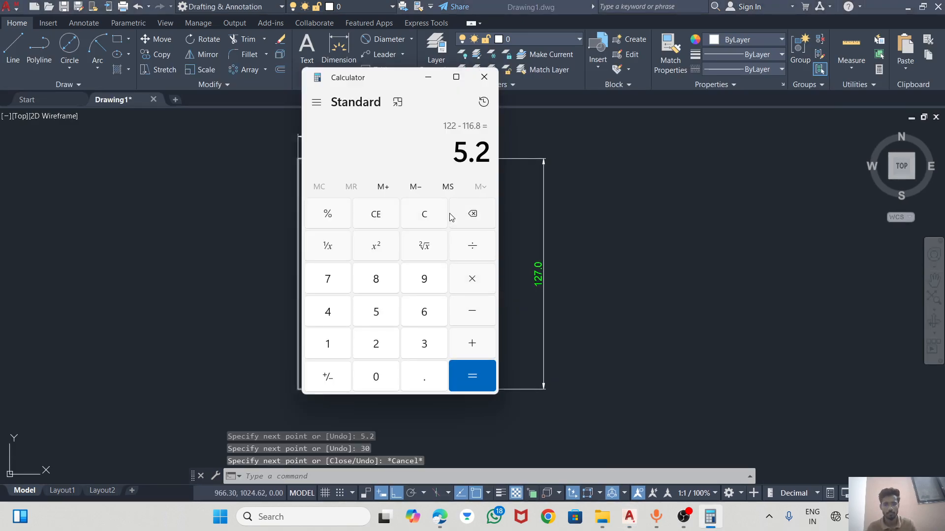
click(429, 80)
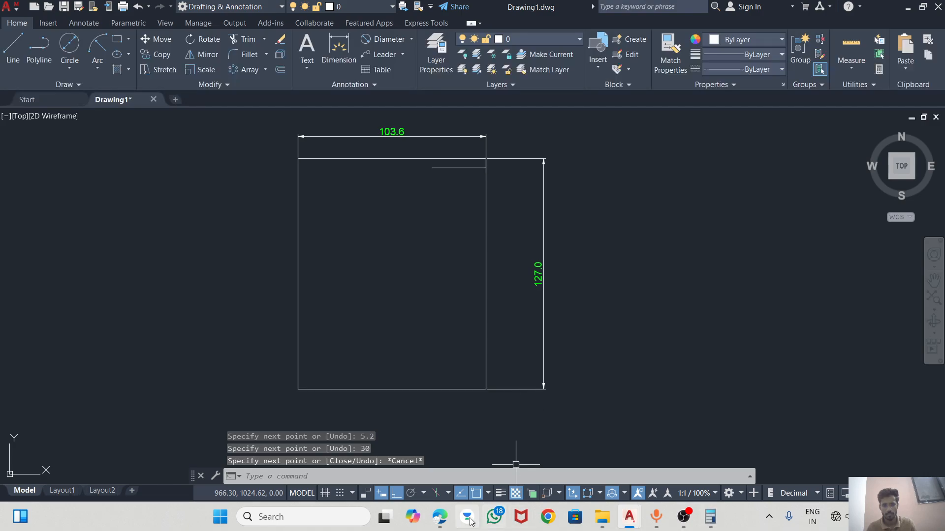
click(440, 516)
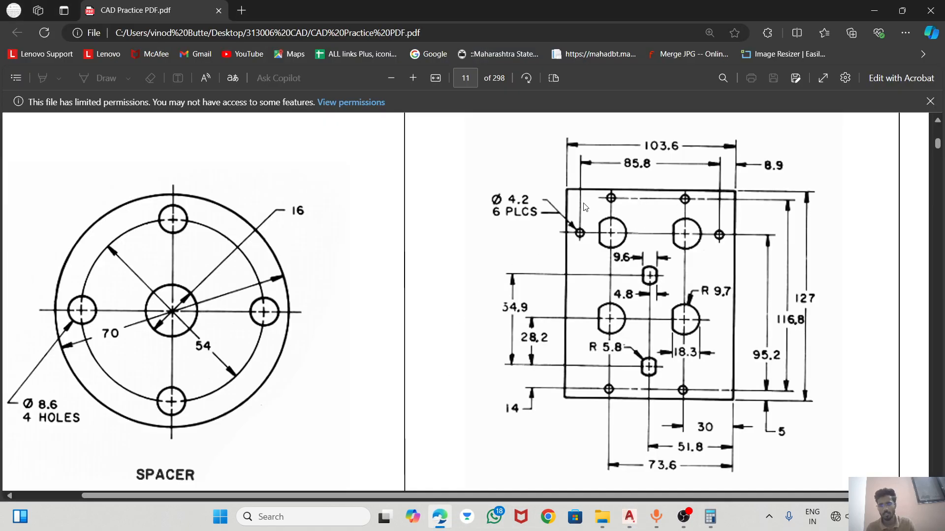
key(alt+Tab)
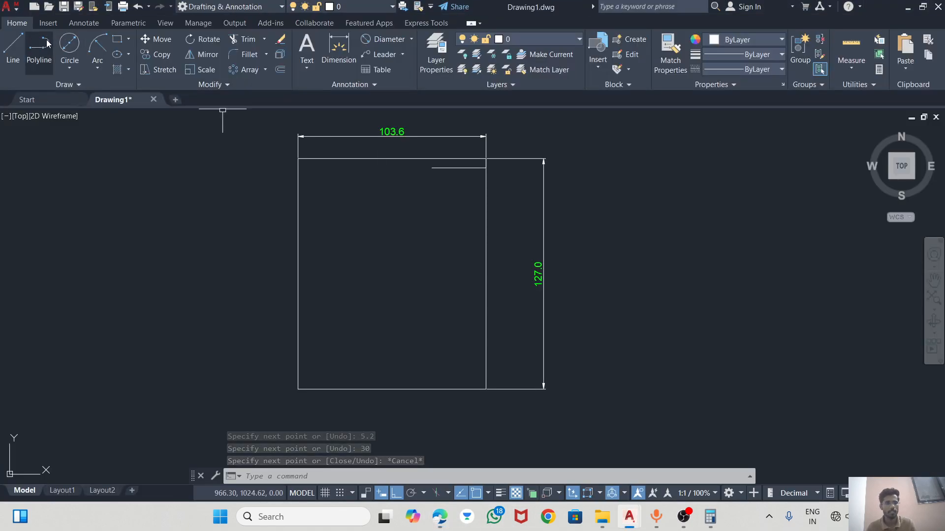
click(69, 45)
scroll(408, 175, up, 4)
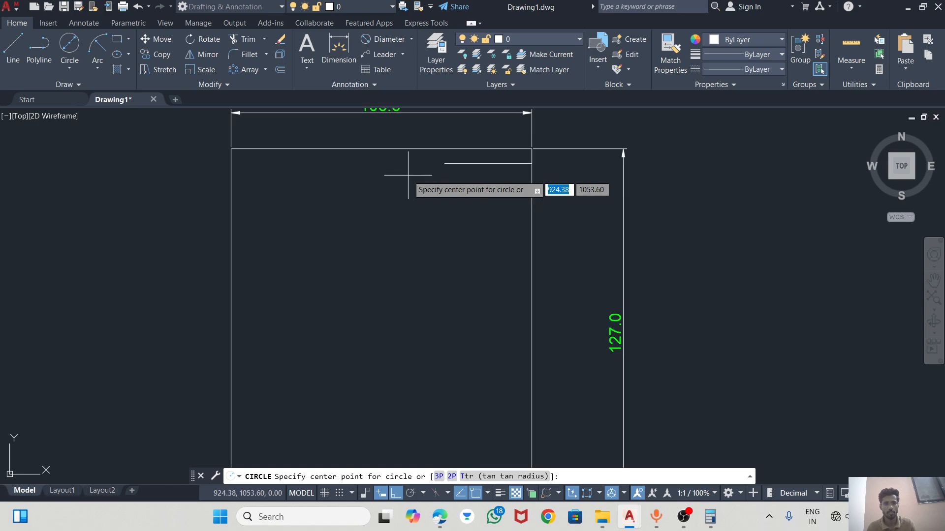
click(465, 156)
text(4.2)
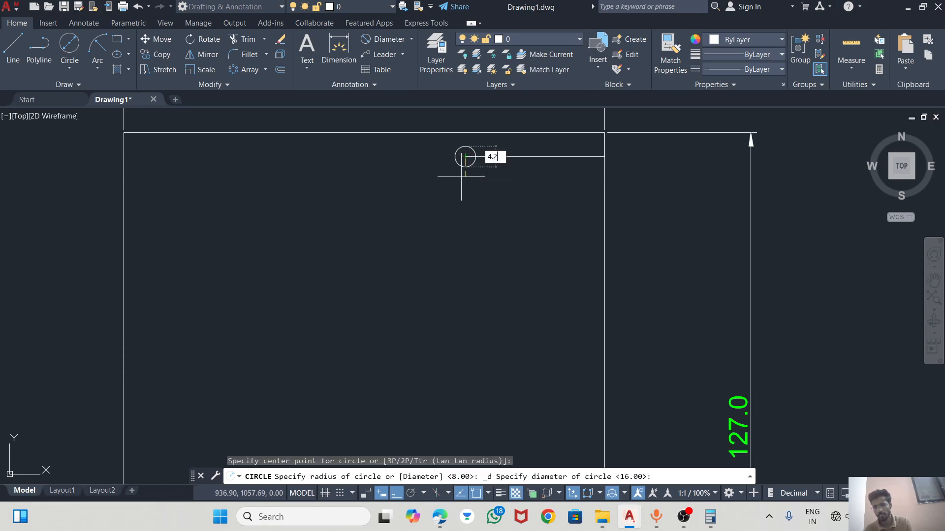
key(Return)
key(Escape)
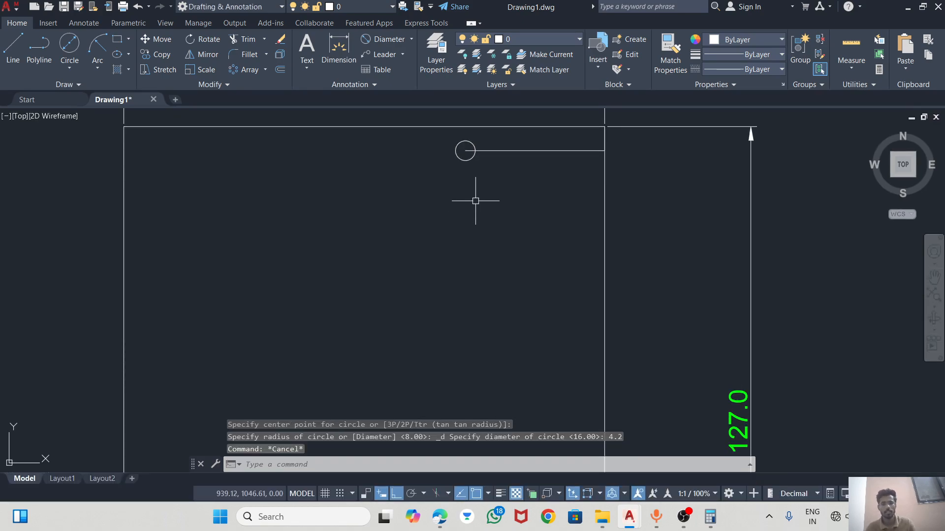
Step: Calculate the horizontal spacing between the two upper small holes as 73.6 minus 30, using the practice PDF's dimensions
key(alt+Tab)
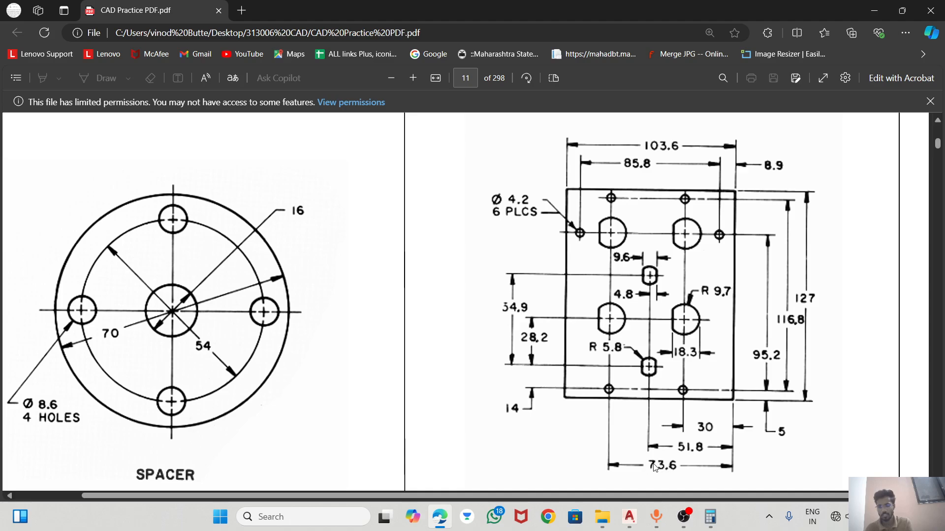
click(711, 517)
click(355, 214)
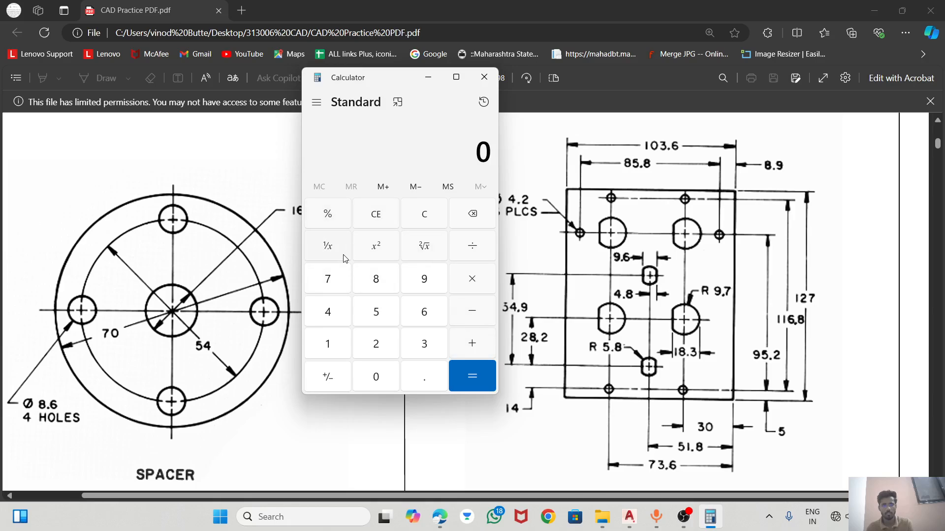
click(330, 278)
click(424, 342)
click(422, 369)
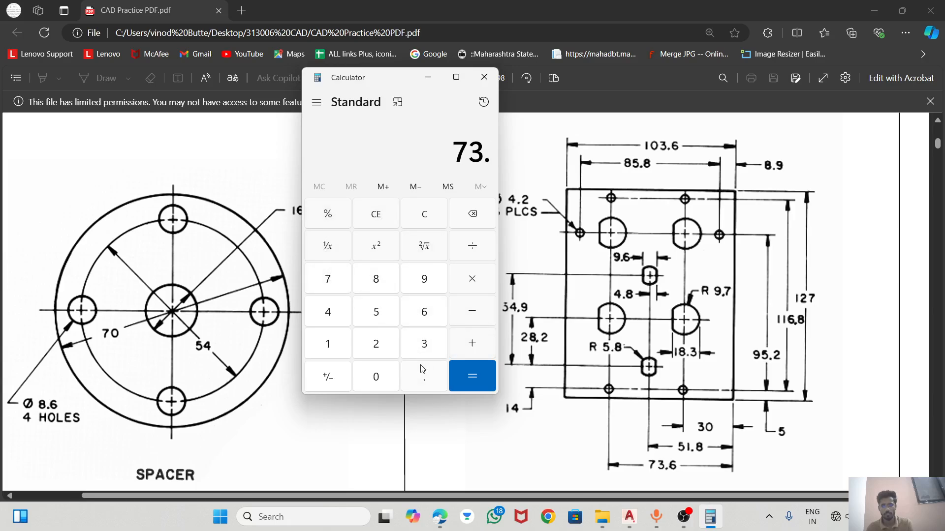
click(415, 310)
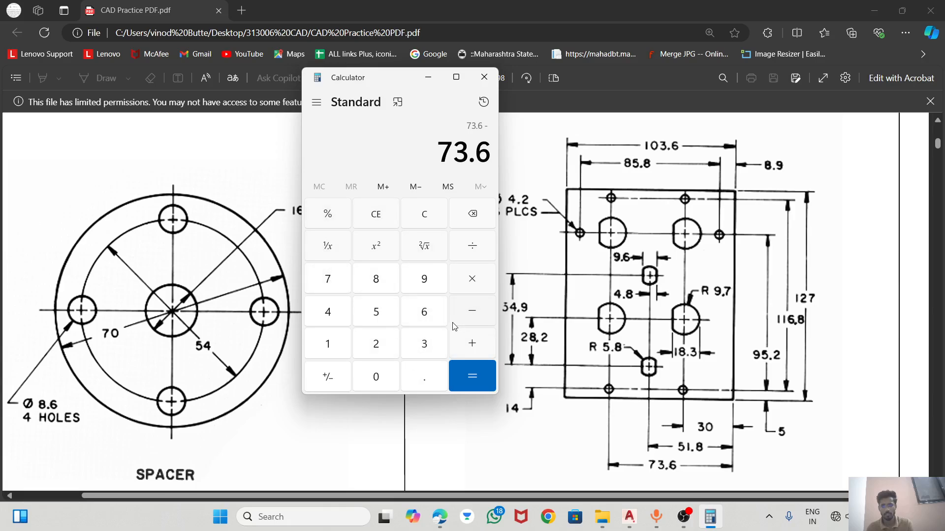
click(431, 352)
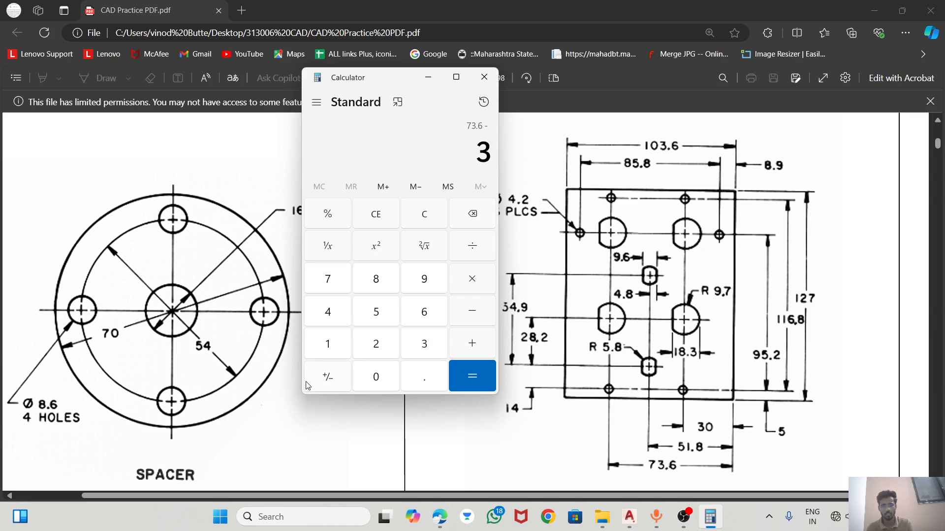
click(374, 377)
click(480, 379)
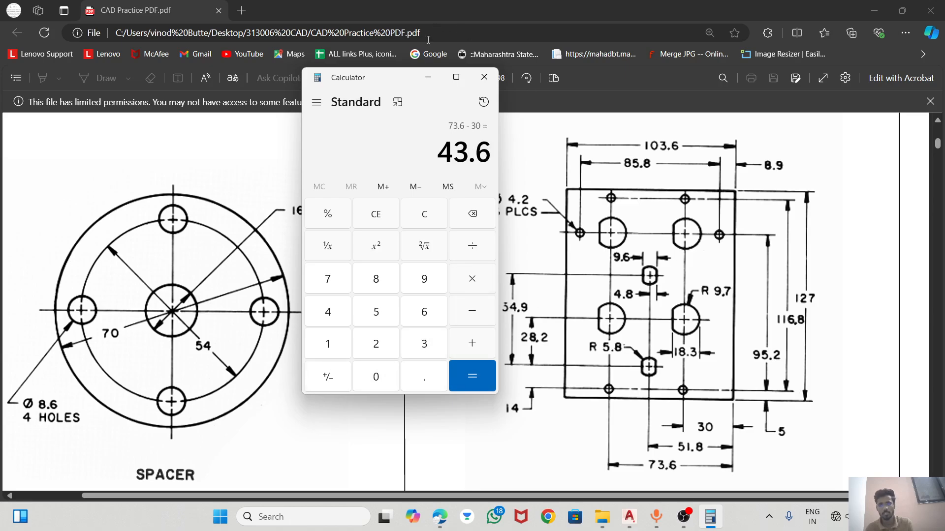
click(428, 78)
mouse_move(596, 527)
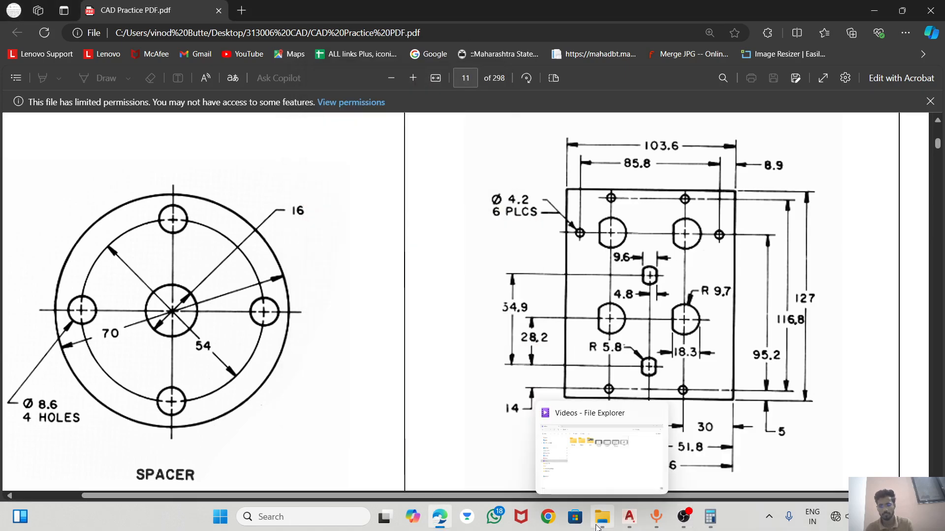
Step: In AutoCAD, draw a second 4.2 diameter circle, centred 43.6 to the left of the existing upper hole
mouse_move(630, 517)
click(654, 459)
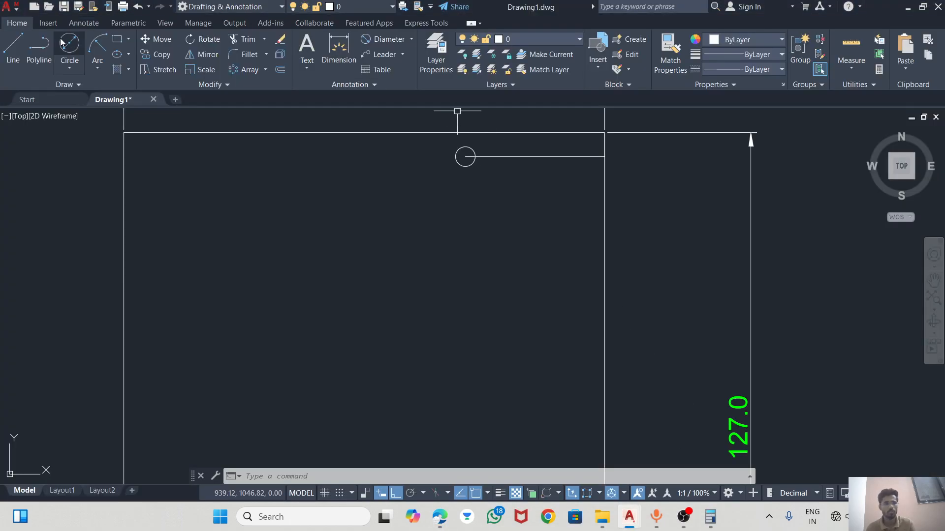
click(77, 50)
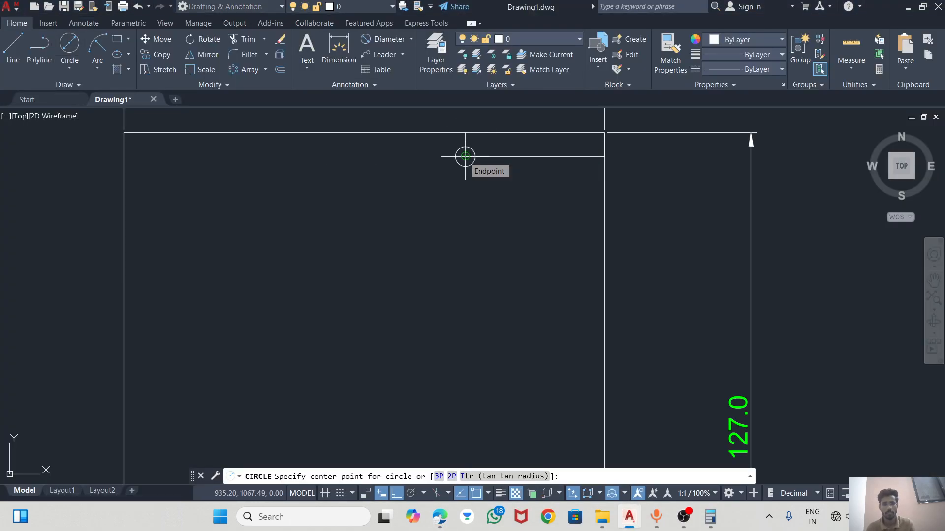
text(4)
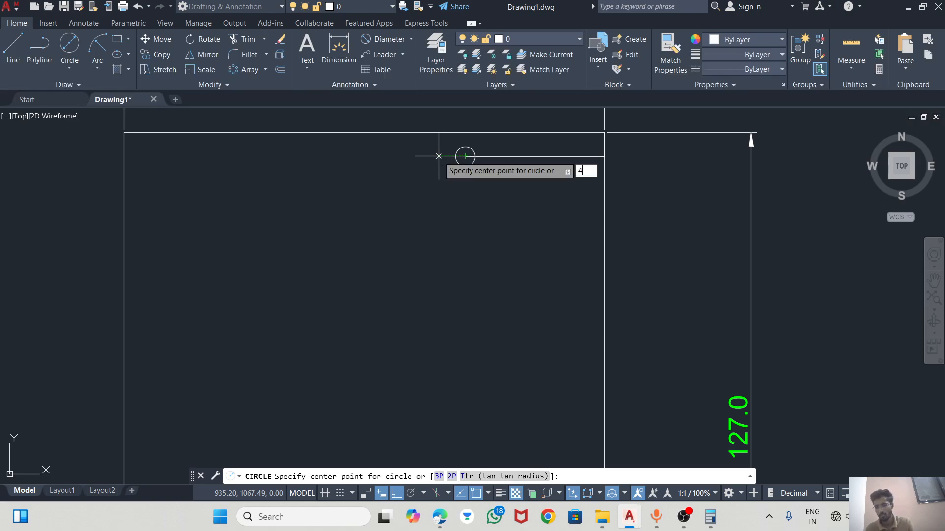
text(3.6)
key(Return)
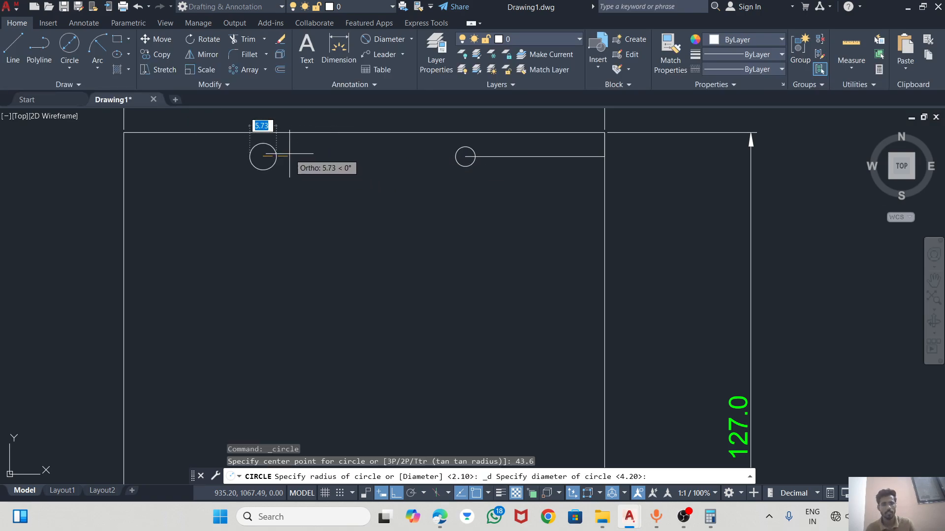
text(4.2)
key(Return)
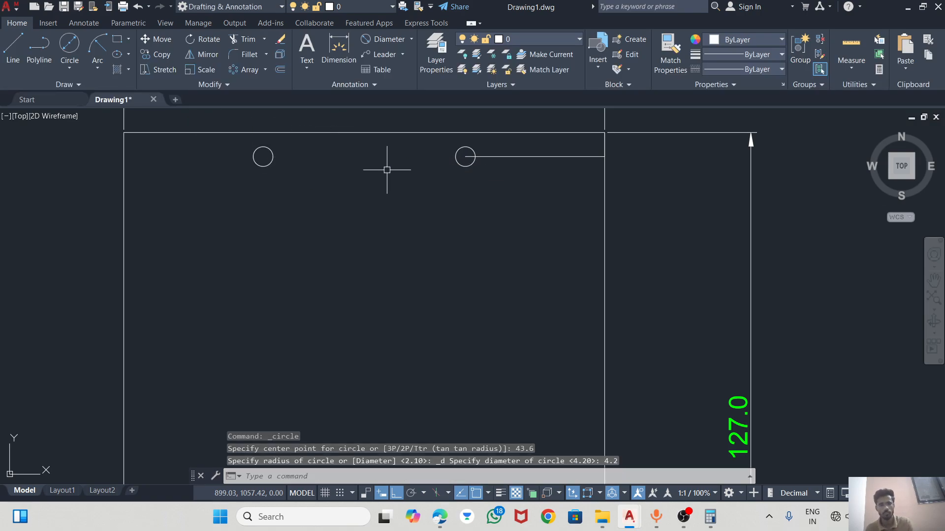
Step: Erase the horizontal construction line between the upper right hole and the plate's right edge
click(522, 156)
key(Delete)
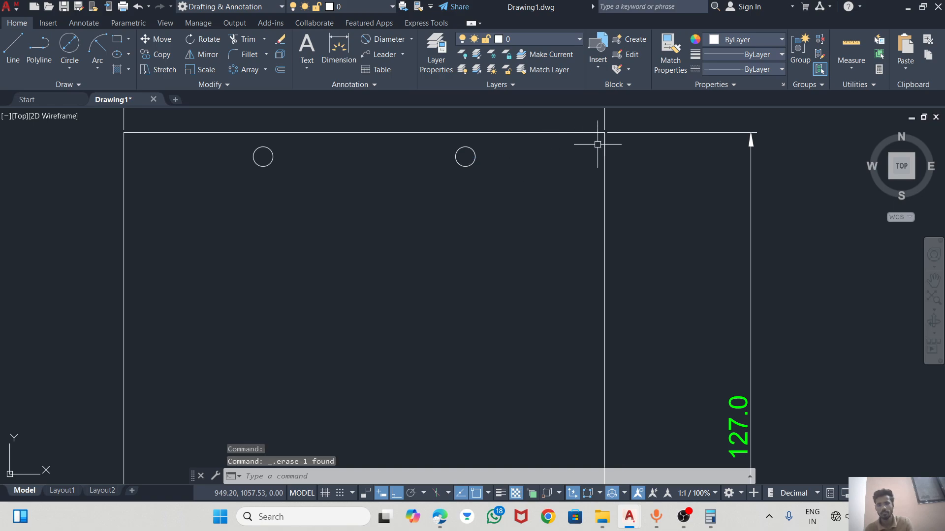
scroll(603, 144, down, 3)
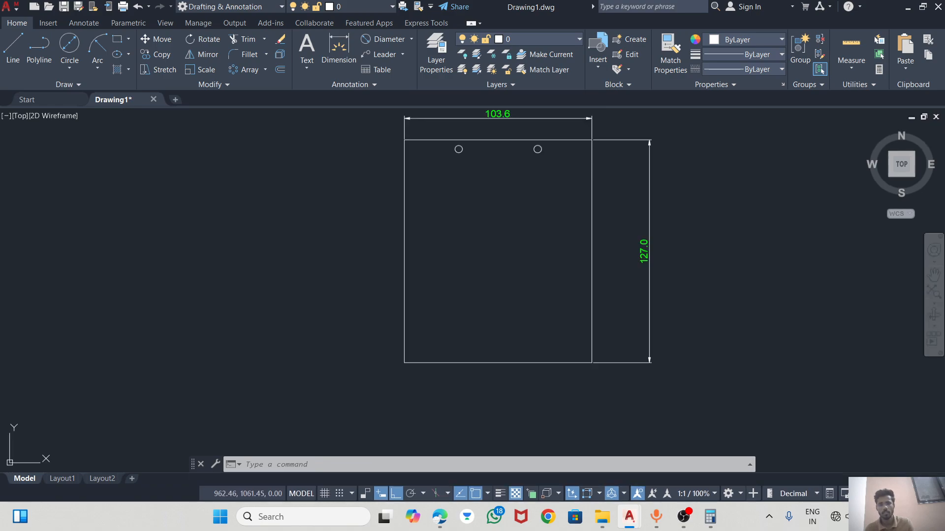
Step: Check the lower holes in the practice PDF, then draw a vertical guide line from the upper right hole's centre to below the plate's bottom edge
key(alt+Tab)
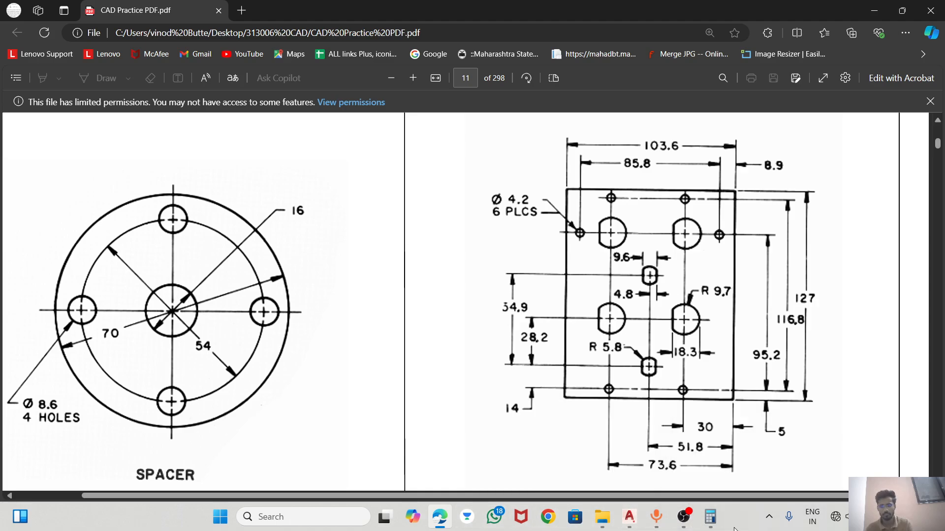
mouse_move(629, 516)
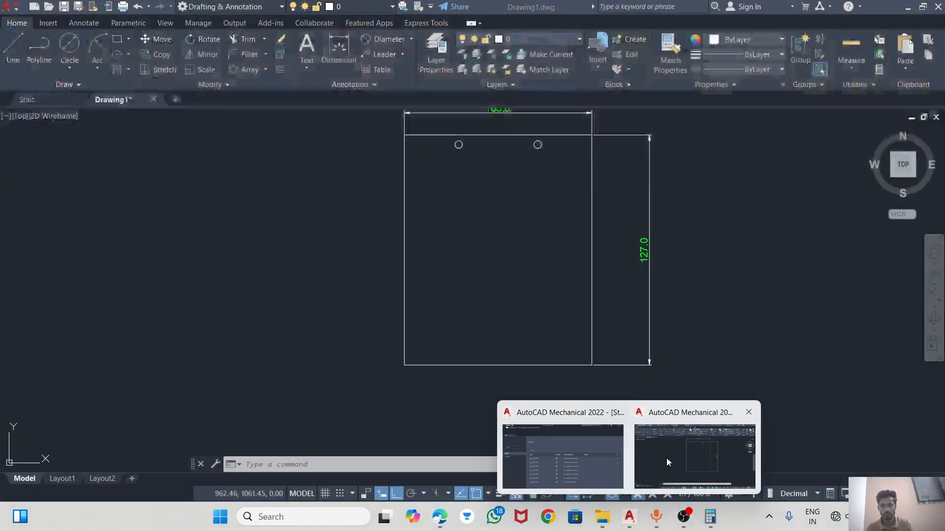
click(666, 458)
click(13, 48)
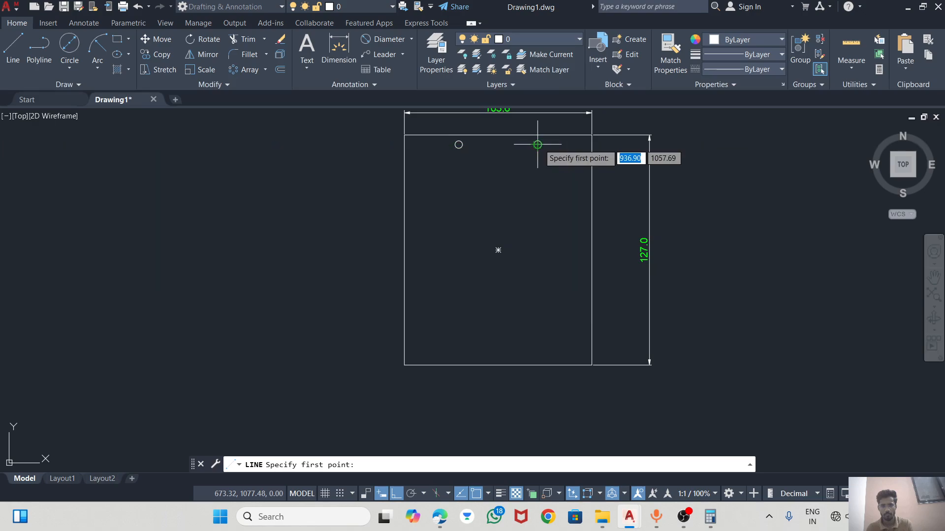
click(537, 144)
click(537, 383)
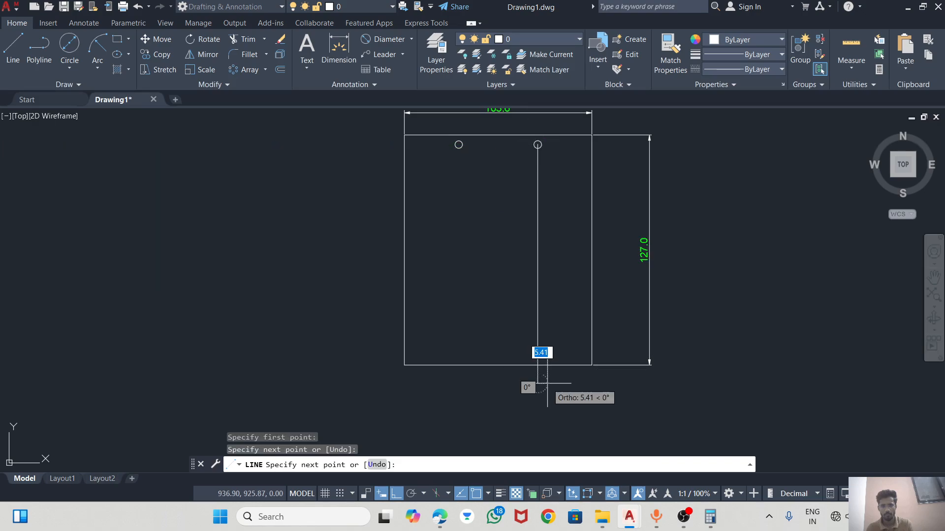
key(Escape)
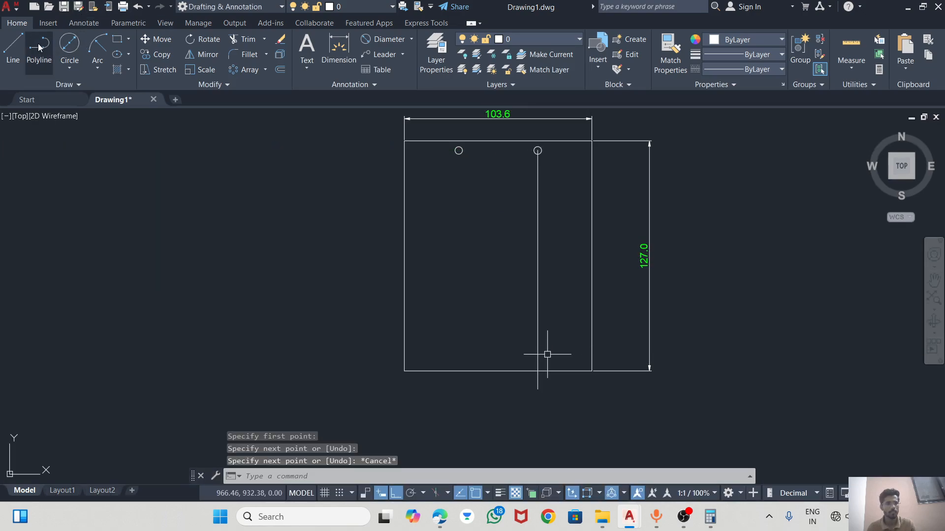
Step: Draw a line 5 upward from where the guide line crosses the plate's bottom edge, then erase the long guide line
click(13, 49)
click(538, 371)
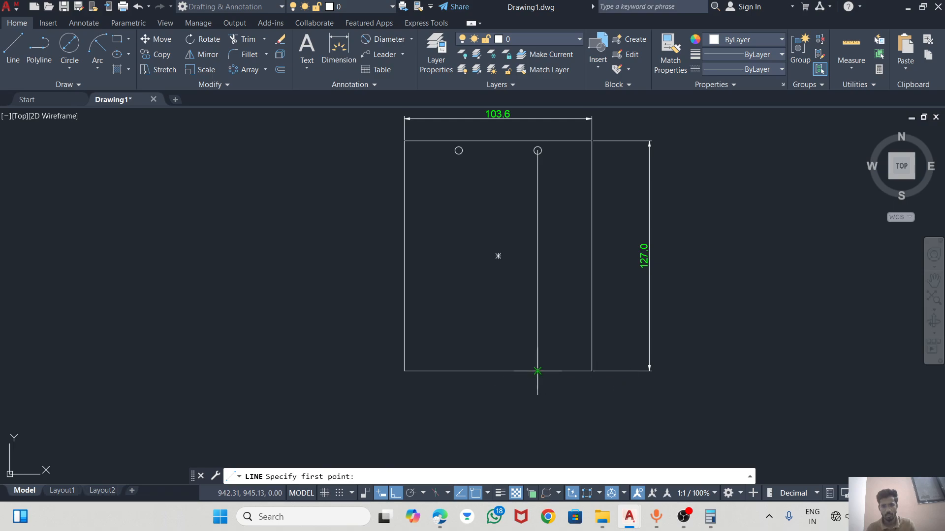
text(5)
key(Return)
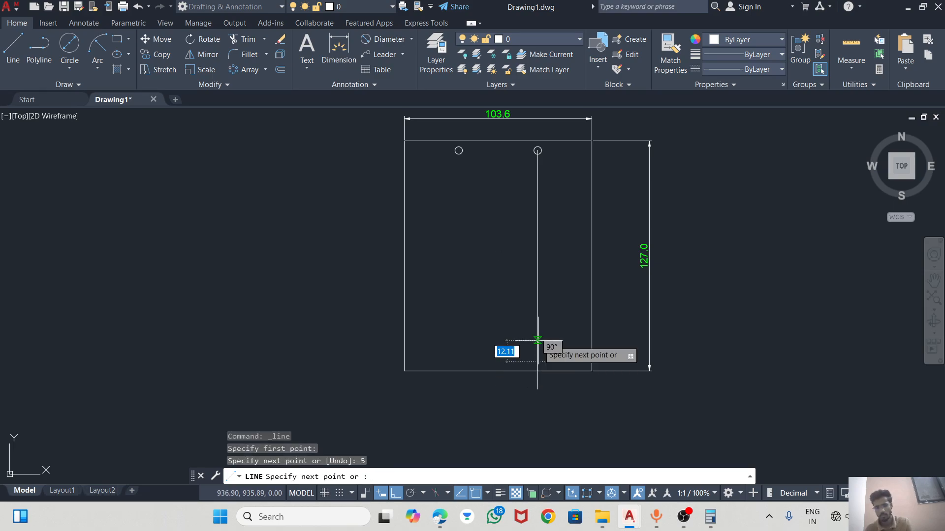
key(Escape)
click(538, 283)
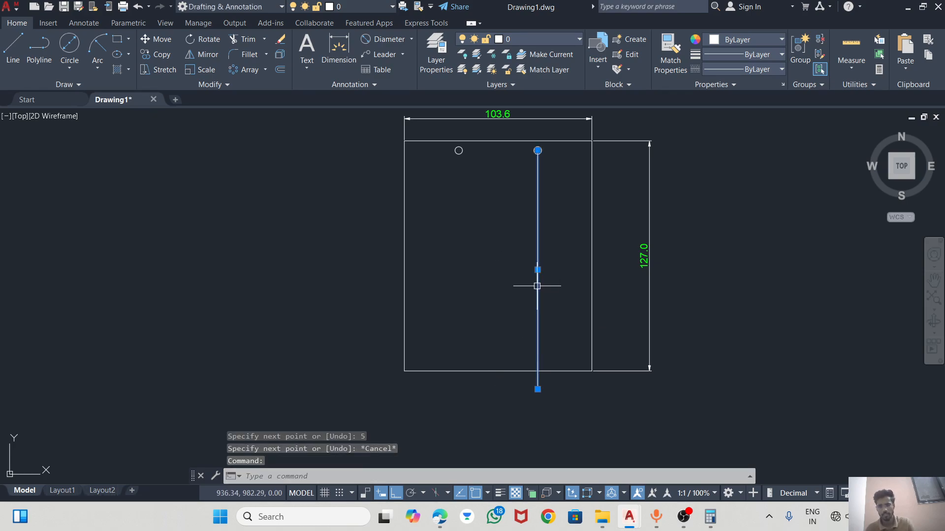
key(Delete)
Step: Draw a 4.2 diameter circle centred on the upper end of the short construction line at the plate's bottom edge
scroll(546, 347, up, 4)
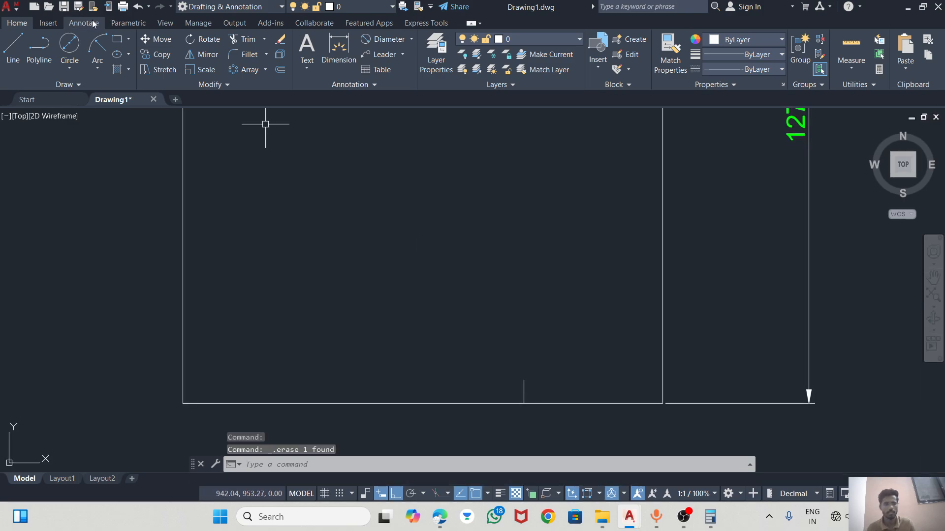
click(69, 46)
click(523, 381)
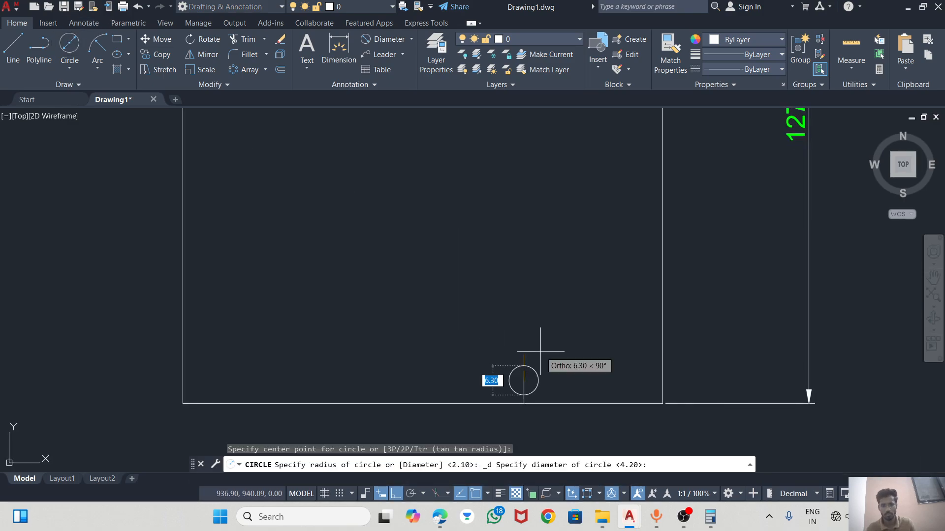
text(4.2)
key(Return)
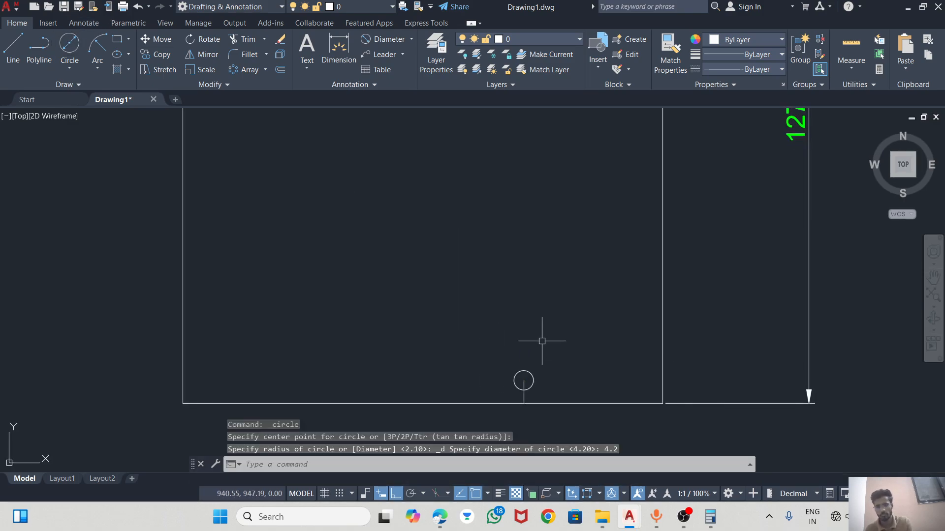
scroll(458, 327, down, 4)
key(Escape)
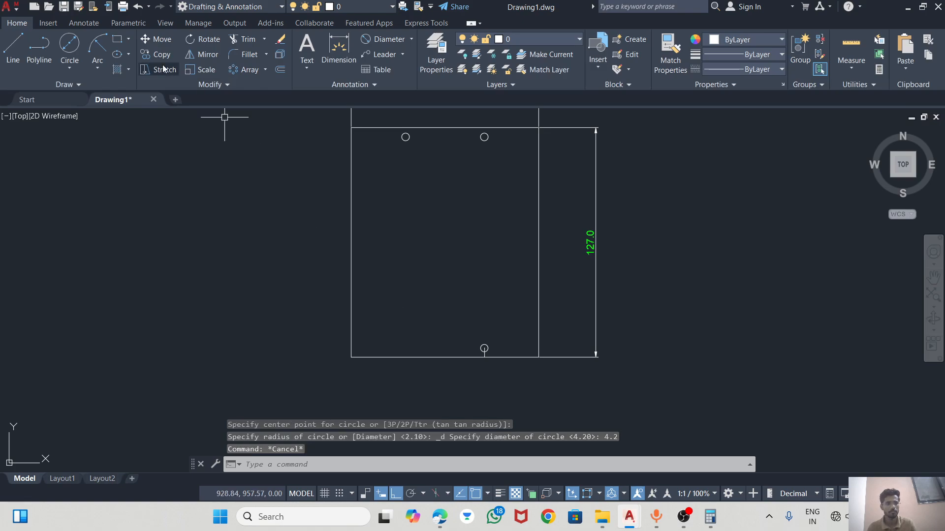
Step: Draw a vertical line 4.2 long upward from the point level with the lower hole and directly below the upper left hole
click(14, 47)
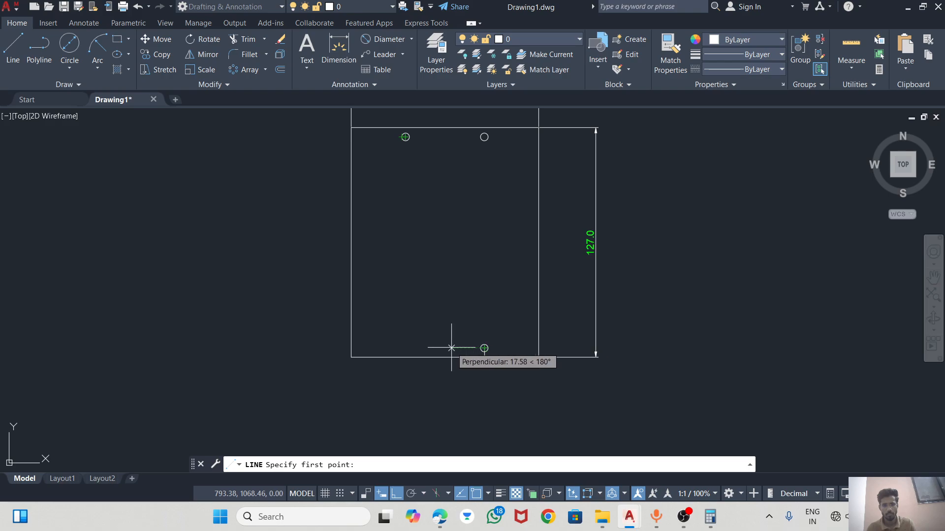
click(405, 348)
text(4)
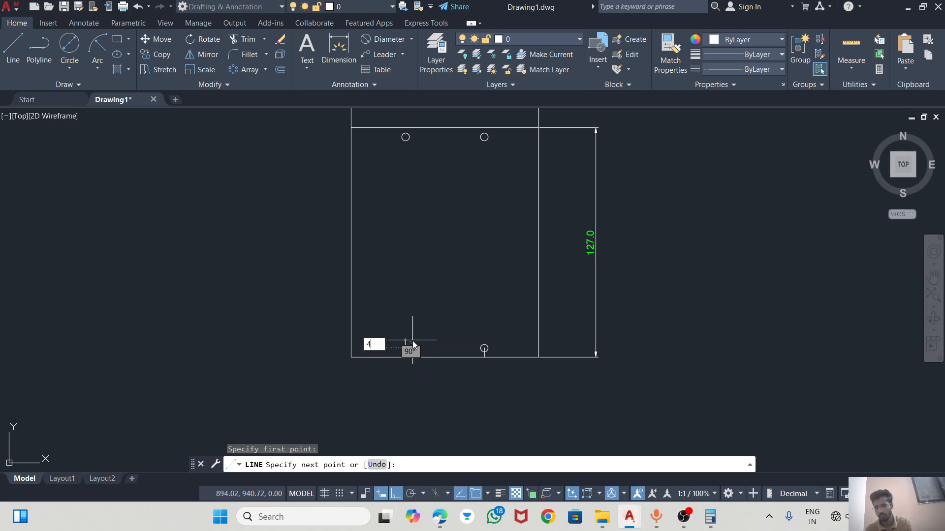
text(.2)
key(Return)
key(Escape)
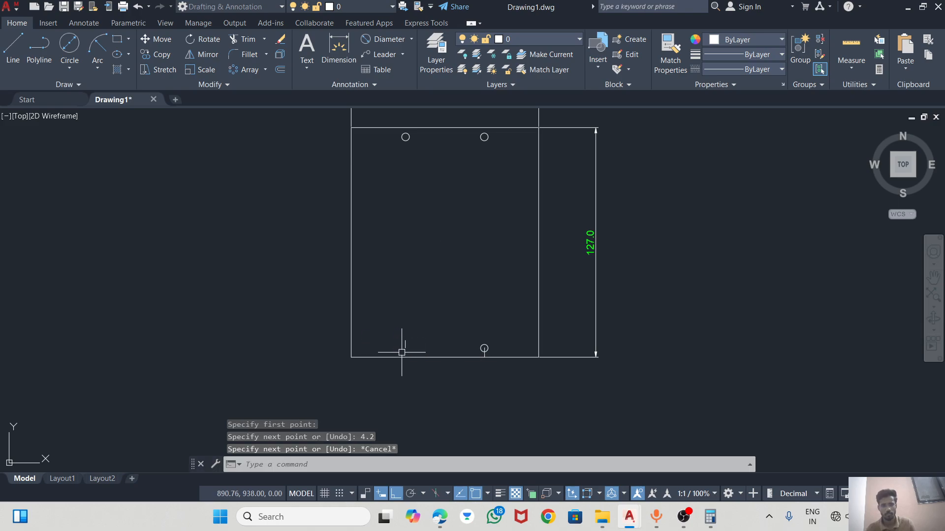
Step: Draw a 4.2 diameter circle centred on the lower end of the short line below the upper left hole
click(69, 47)
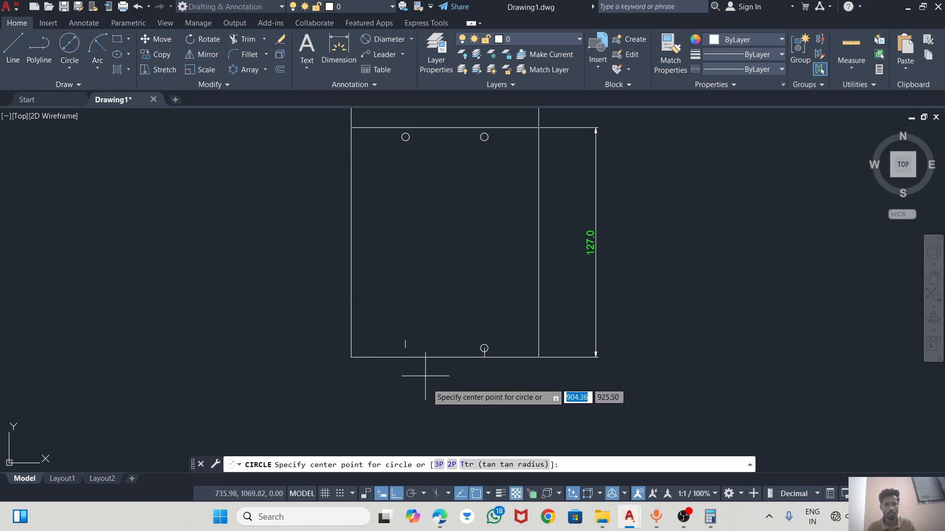
click(405, 348)
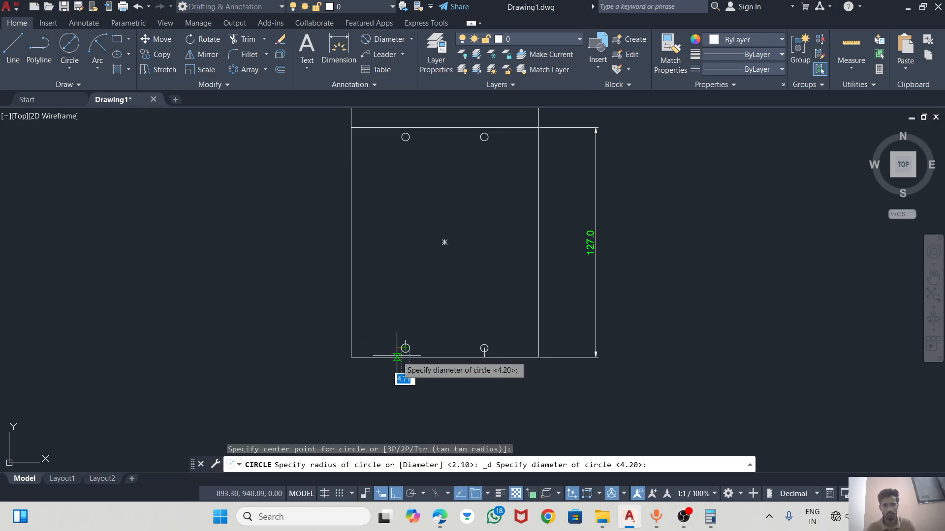
text(4.2)
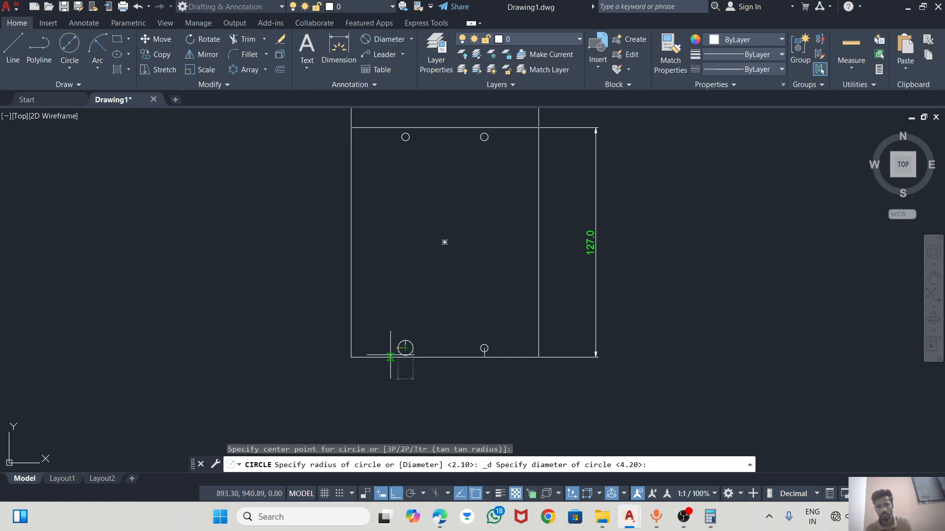
key(Return)
scroll(418, 347, up, 4)
key(Escape)
key(Escape)
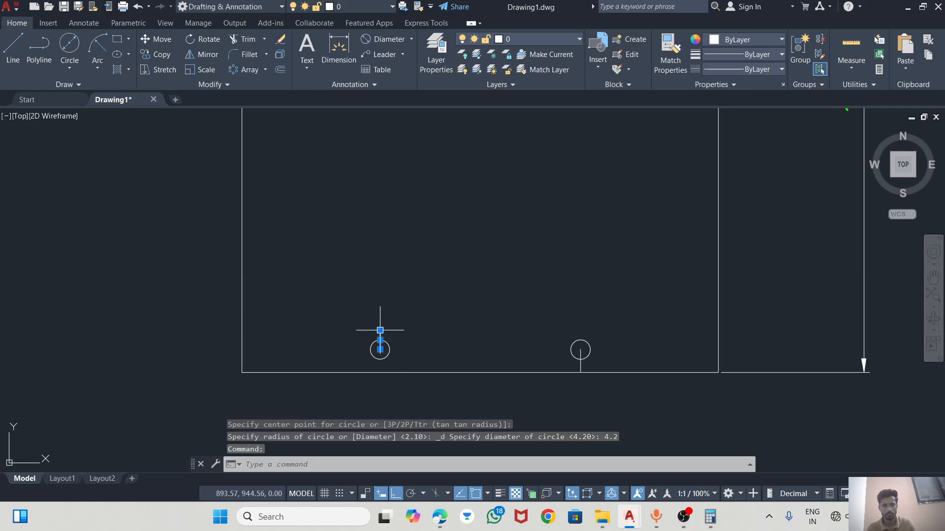
Step: Erase the short vertical construction lines at the two lower holes
click(381, 340)
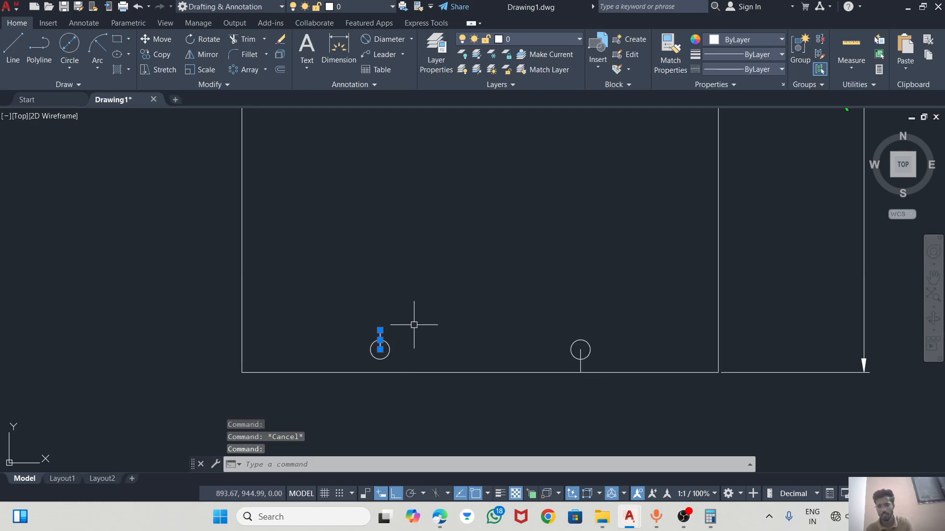
key(Delete)
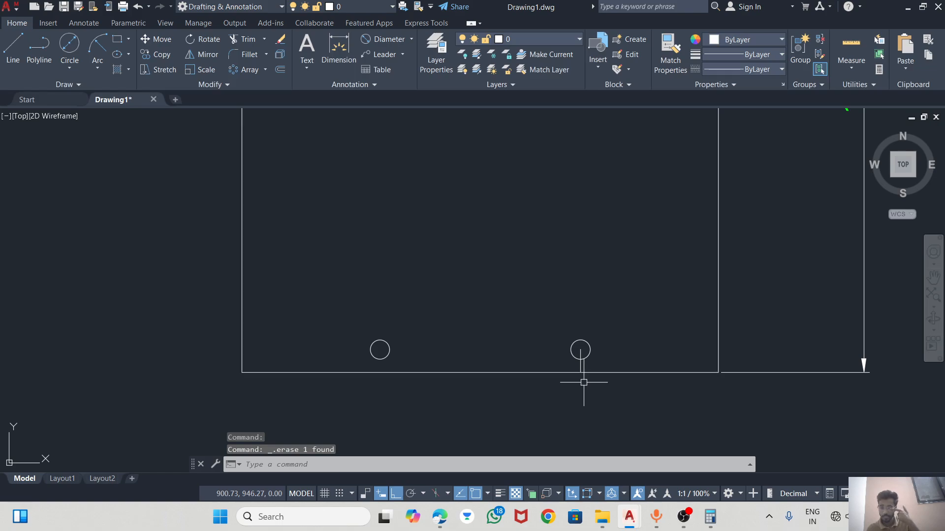
scroll(581, 366, up, 4)
click(576, 361)
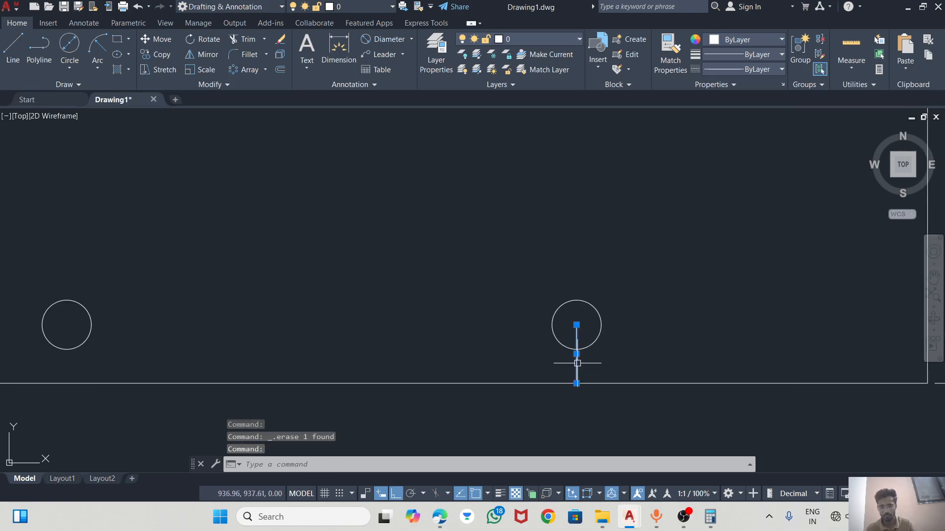
key(Delete)
scroll(616, 328, down, 5)
scroll(591, 314, down, 4)
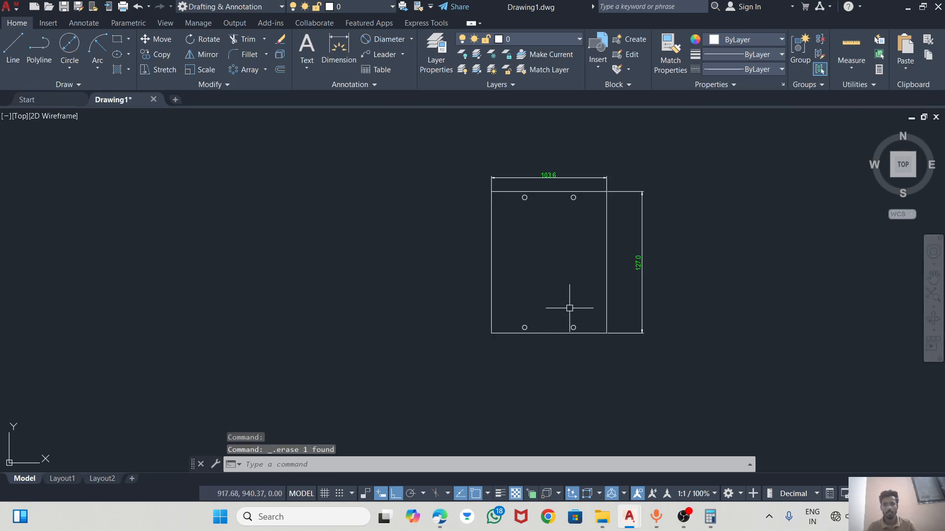
scroll(574, 276, up, 5)
scroll(557, 254, down, 4)
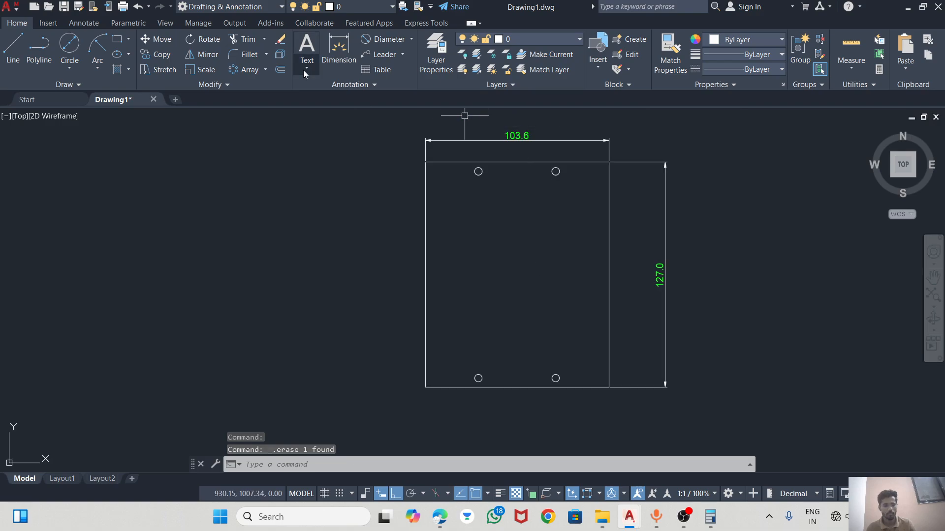
Step: Using the practice PDF's dimensions, calculate the side holes' height above the plate's bottom edge as 95.2 plus 5
key(alt+Tab)
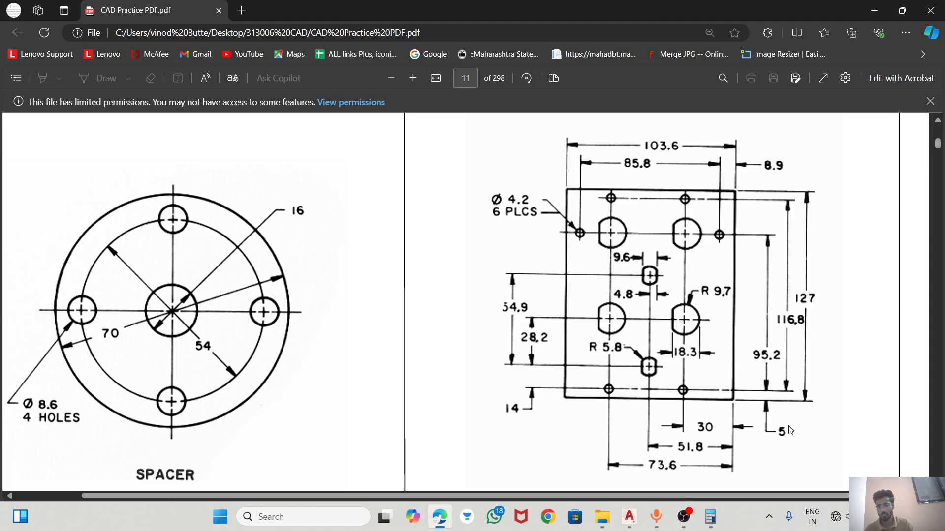
click(710, 517)
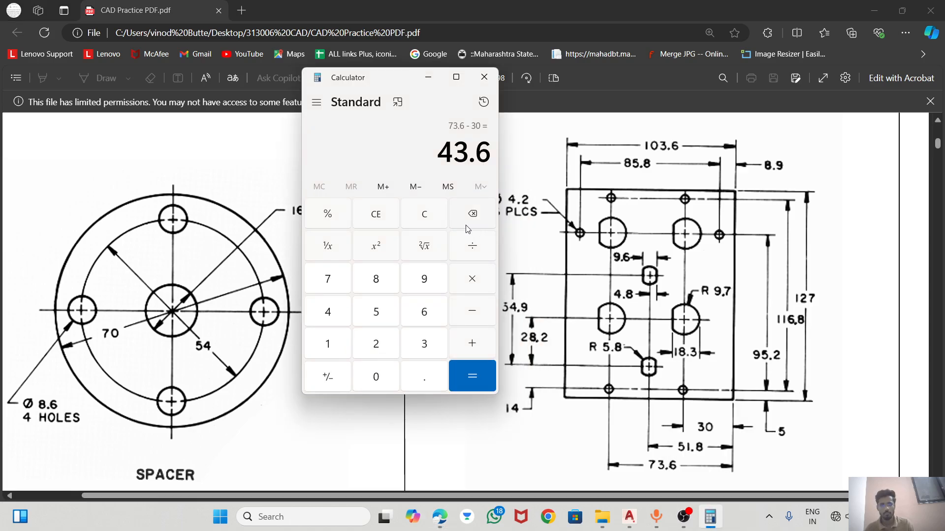
click(422, 218)
click(425, 285)
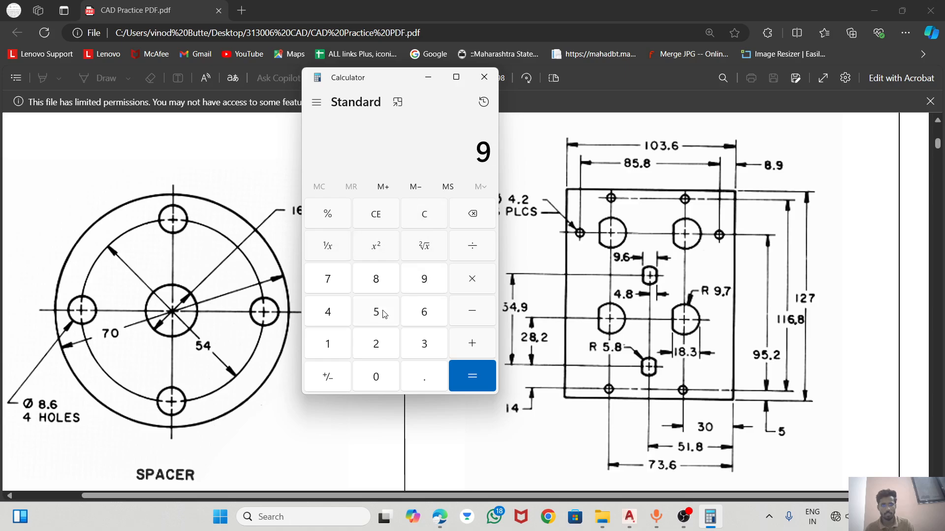
click(382, 314)
click(423, 380)
click(376, 344)
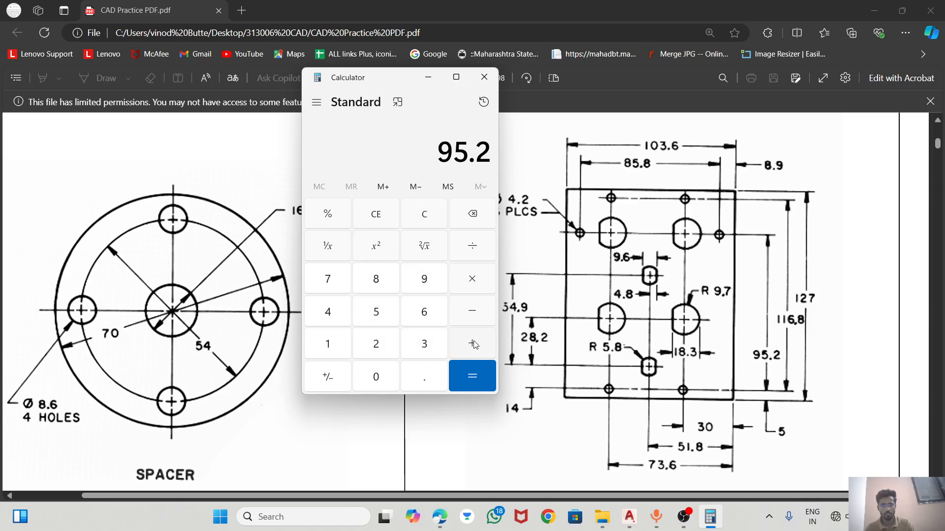
click(369, 319)
click(471, 375)
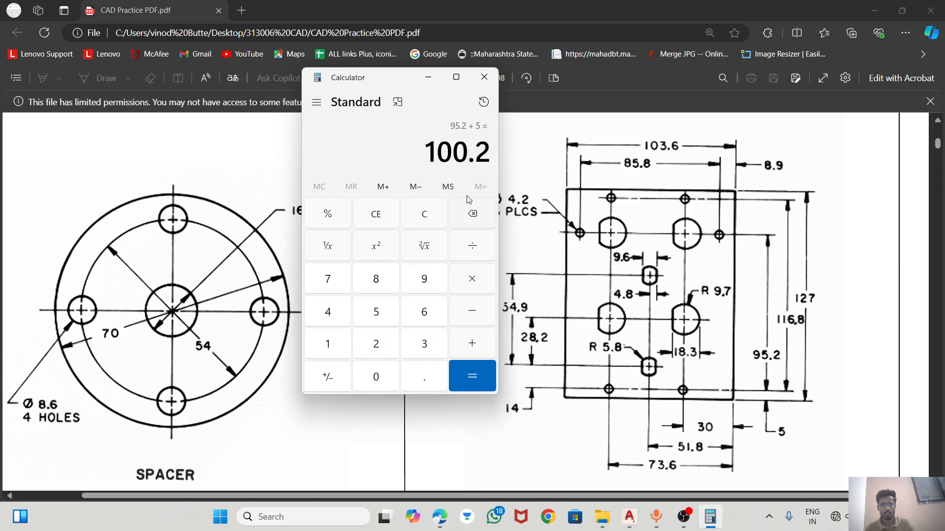
click(428, 78)
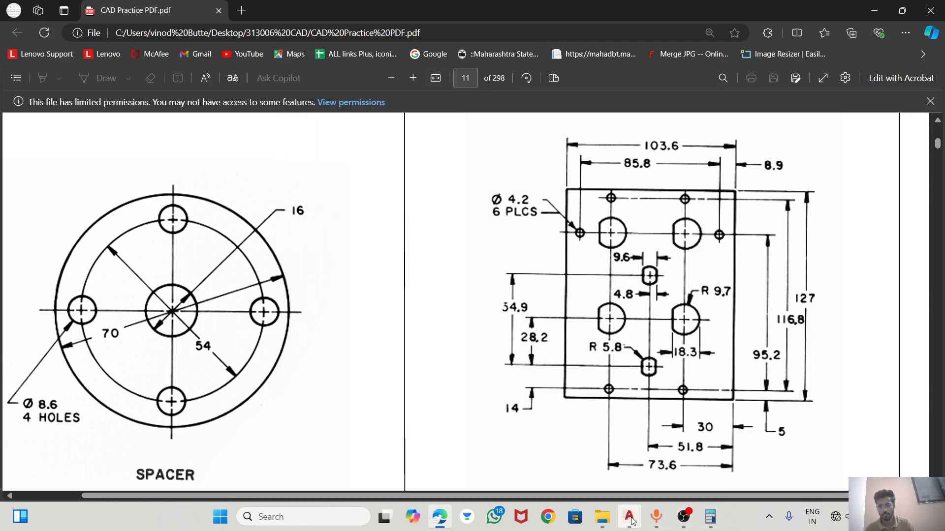
Step: Switch back to AutoCAD and start a construction line for locating the side holes
click(633, 522)
click(721, 458)
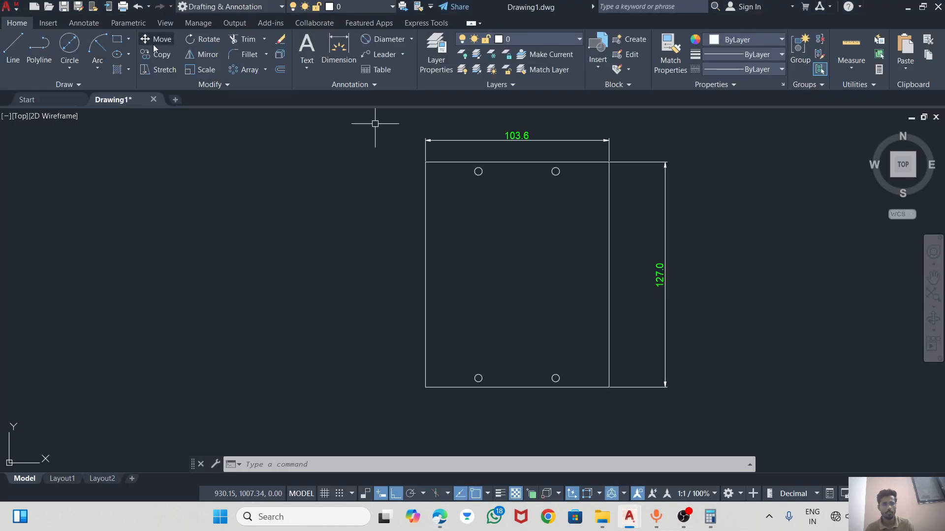
text(l)
key(Return)
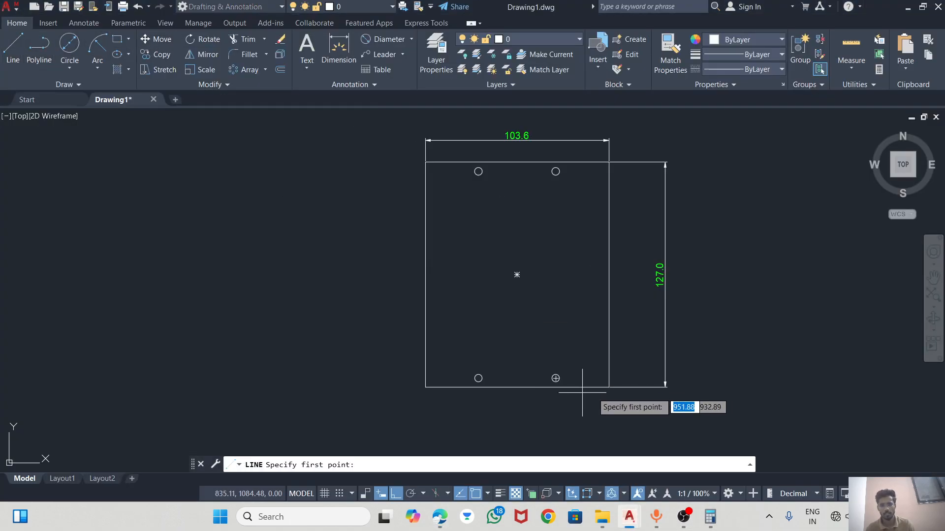
Step: Draw construction lines from the plate's lower-right corner, 100.2 up along the edge and 8.9 left into the plate
click(609, 388)
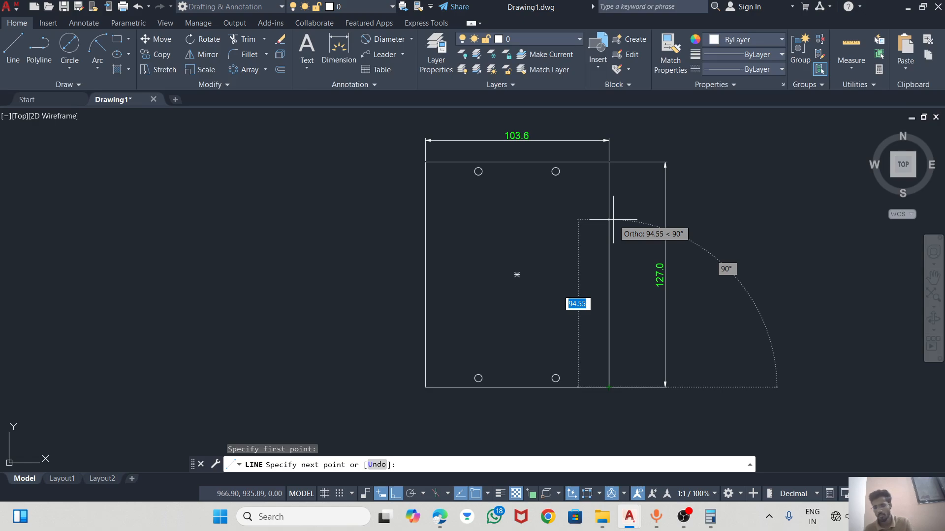
text(100.2)
key(Return)
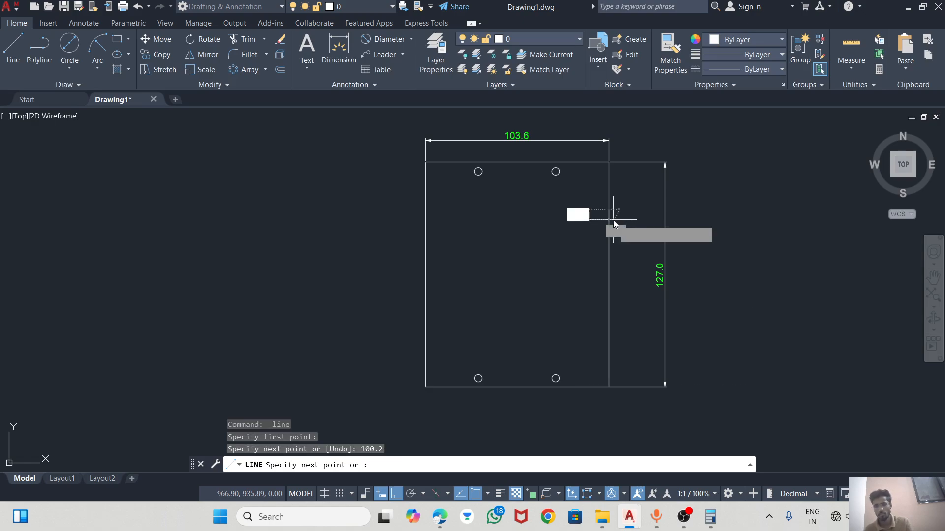
key(alt+Tab)
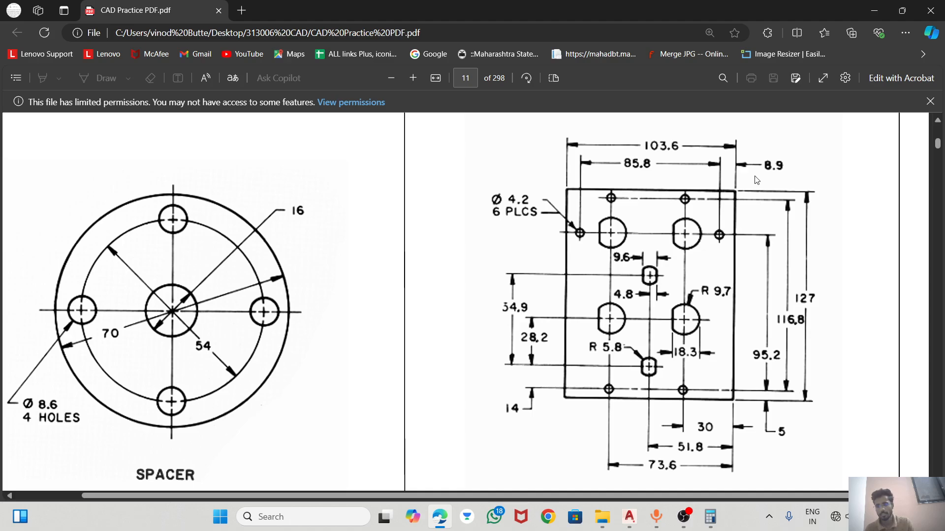
key(alt+Tab)
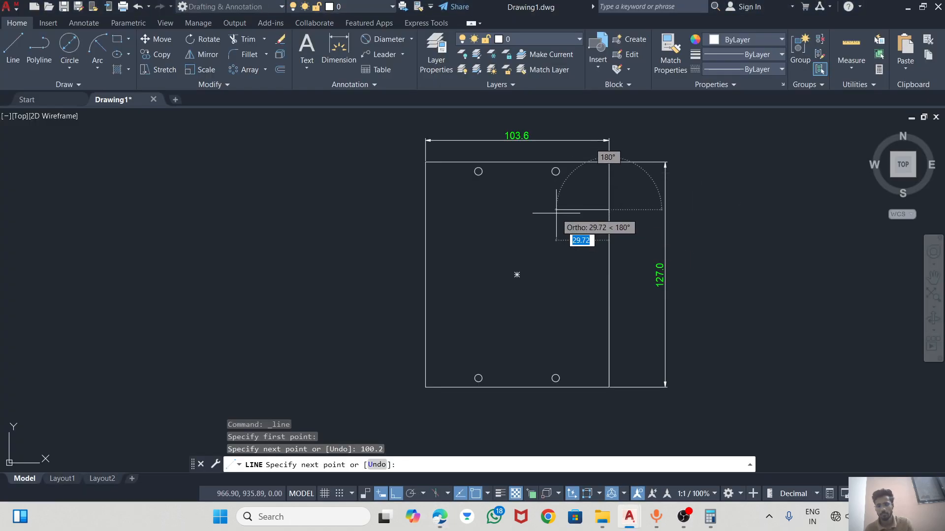
text(8.9)
key(Return)
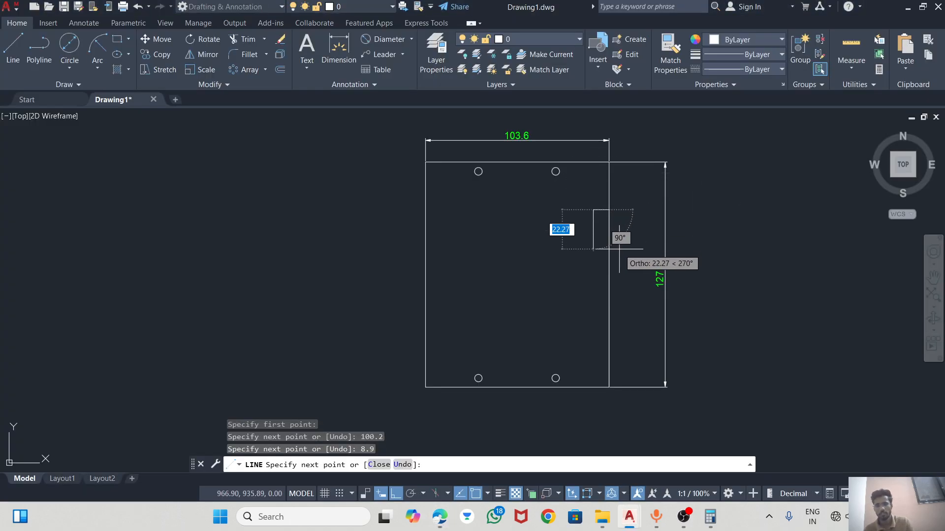
key(Escape)
Step: Draw a 4.2 diameter hole circle centred on the inner end of the 8.9 construction line
key(alt+Tab)
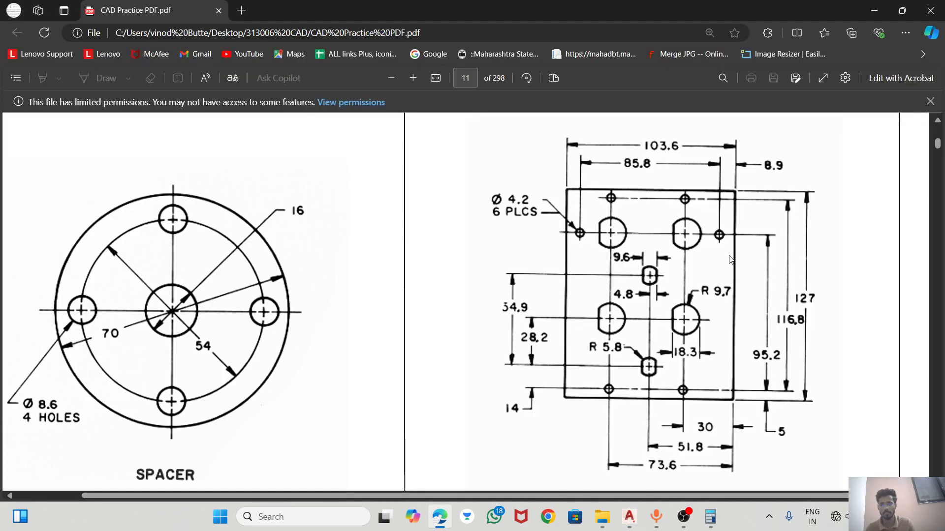
key(alt+Tab)
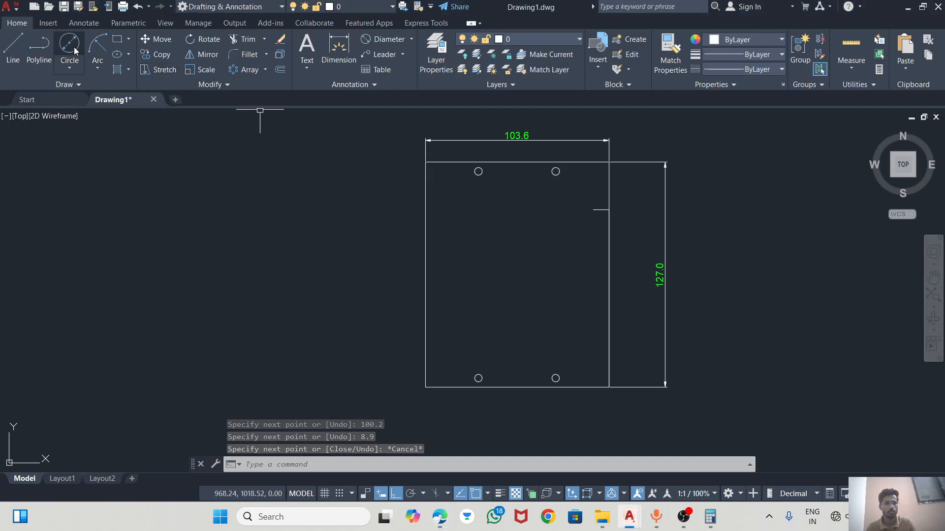
click(74, 46)
click(593, 210)
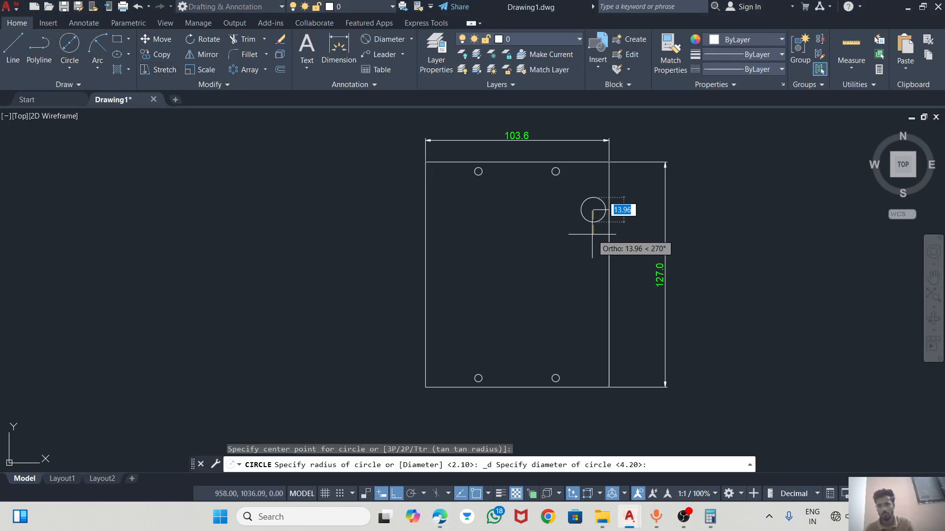
text(4.2)
key(Return)
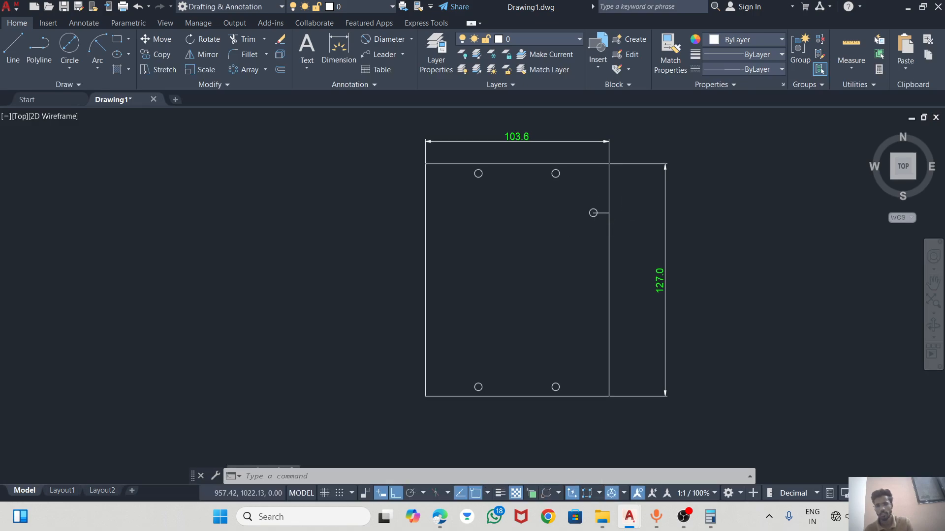
Step: Draw a matching 4.2 diameter hole circle 85.8 to the left of the right side hole's centre
key(alt+Tab)
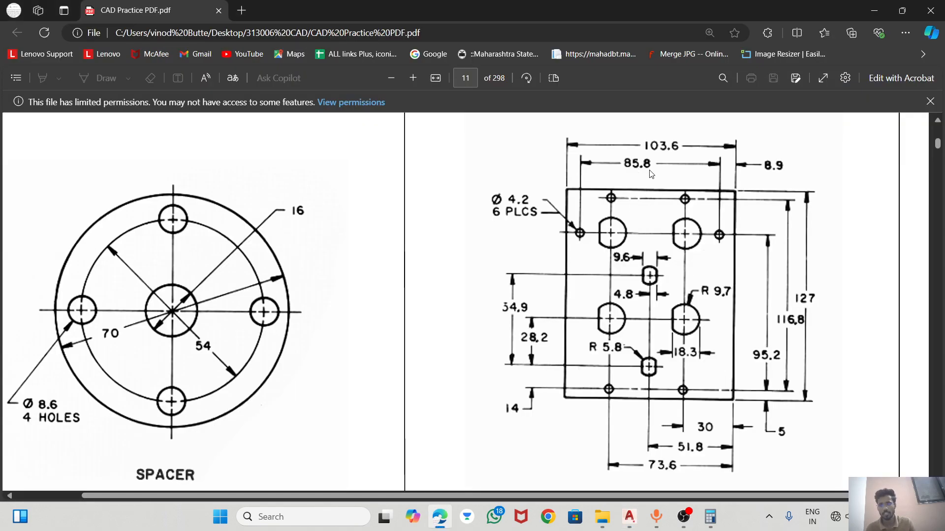
key(alt+Tab)
click(13, 44)
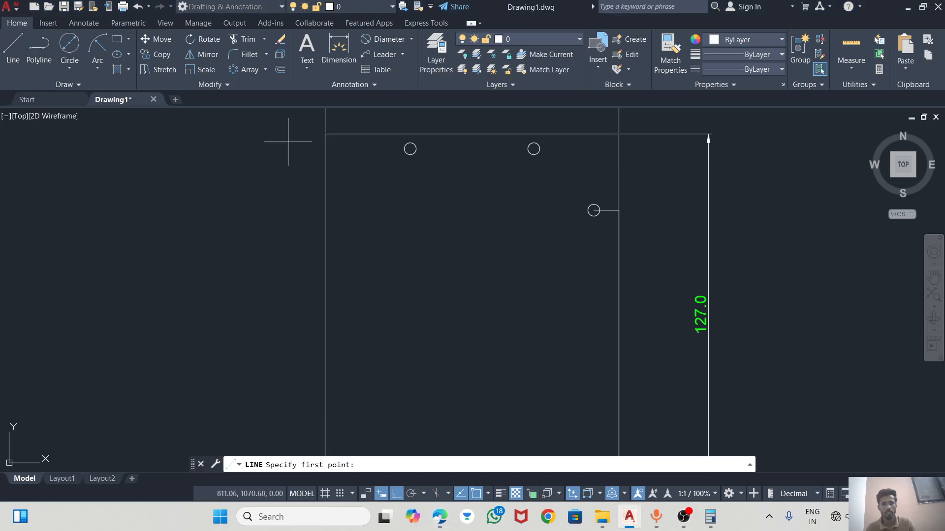
click(70, 44)
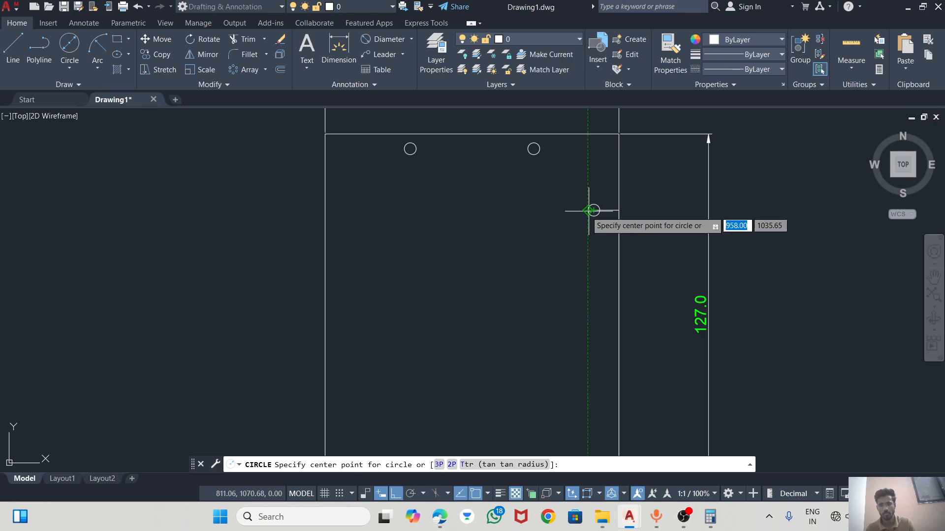
text(85.)
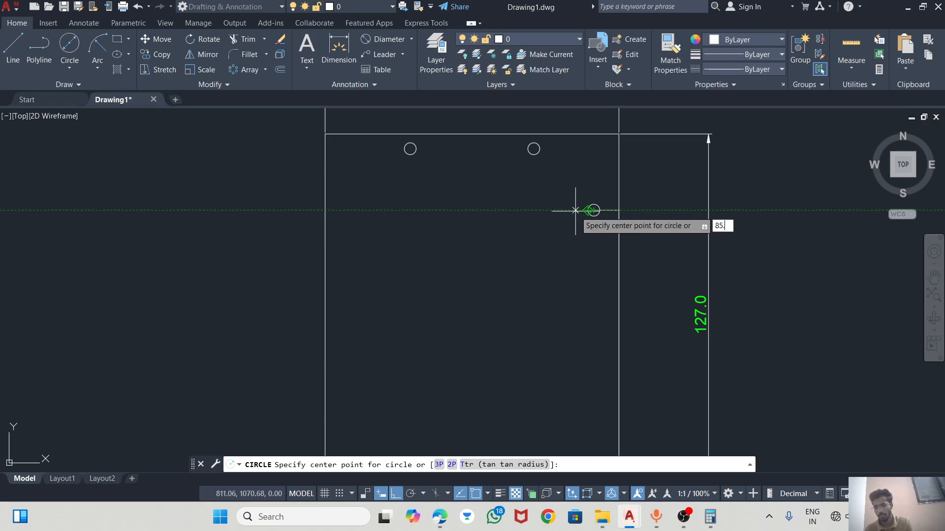
text(8)
key(Return)
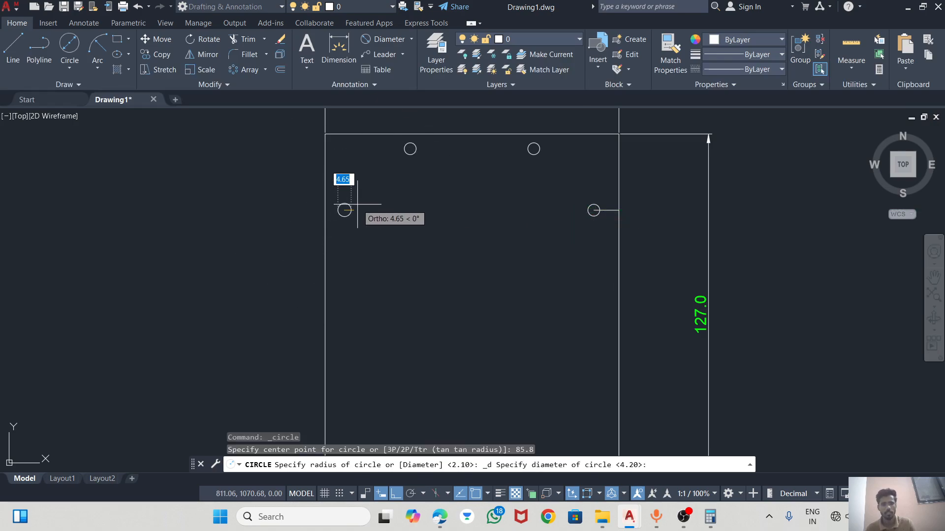
text(4.2)
key(Return)
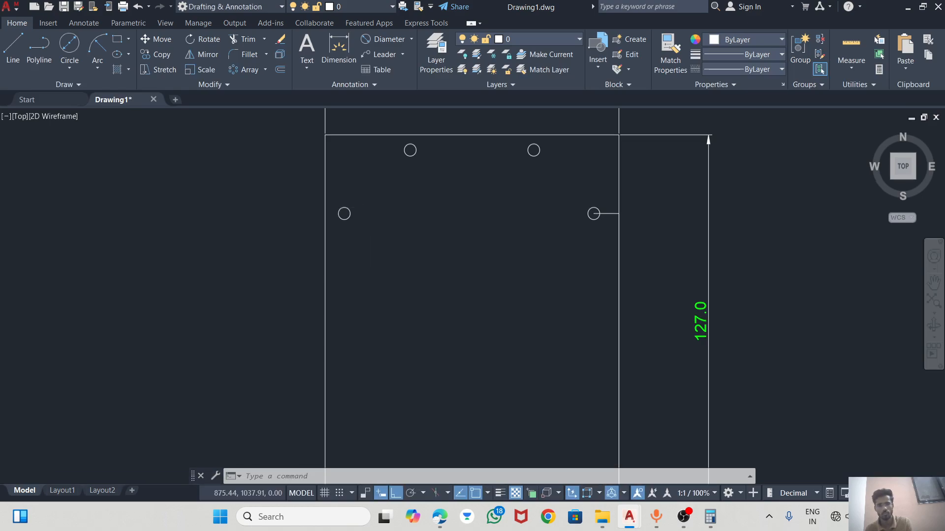
Step: Erase the short construction line between the right side hole and the plate edge
click(606, 216)
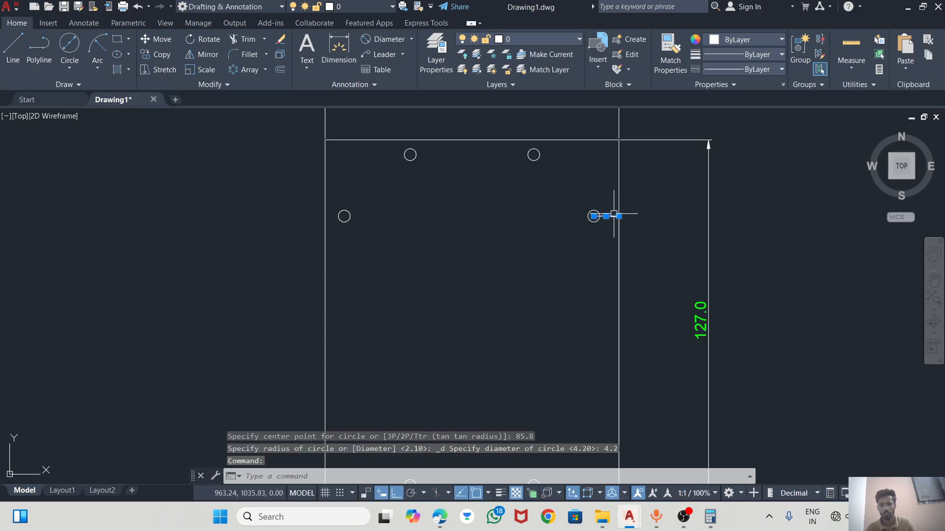
key(Delete)
scroll(606, 205, down, 2)
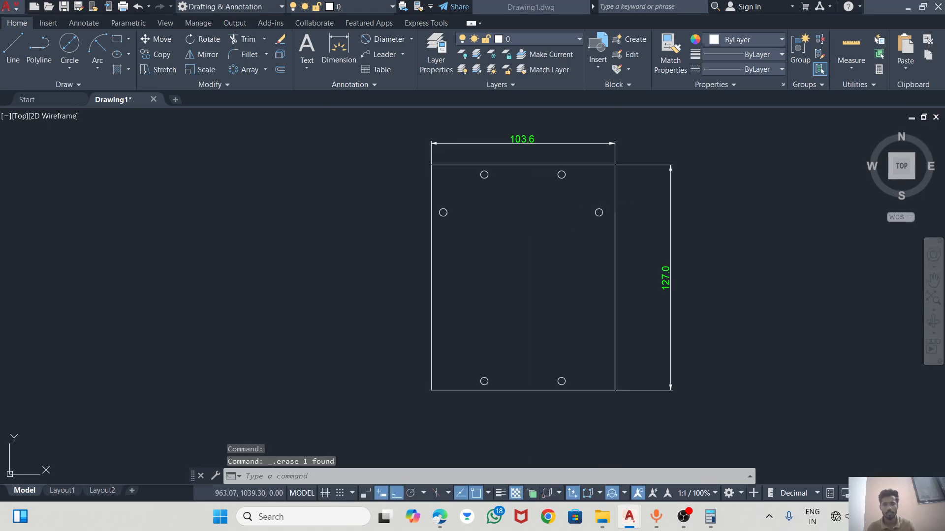
Step: Draw a 9.7 diameter circle directly below the upper-right hole, level with the two side holes
key(alt+Tab)
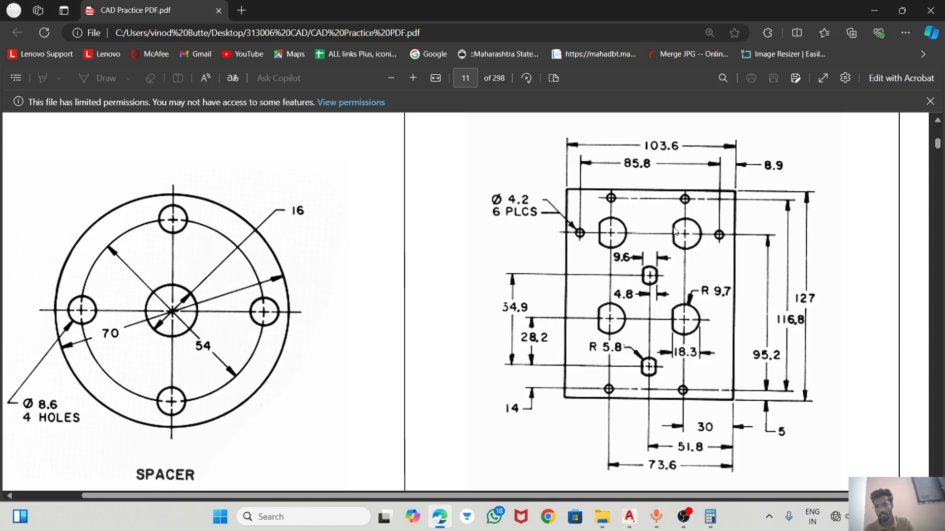
key(alt+Tab)
key(alt+Tab)
key(alt+Tab)
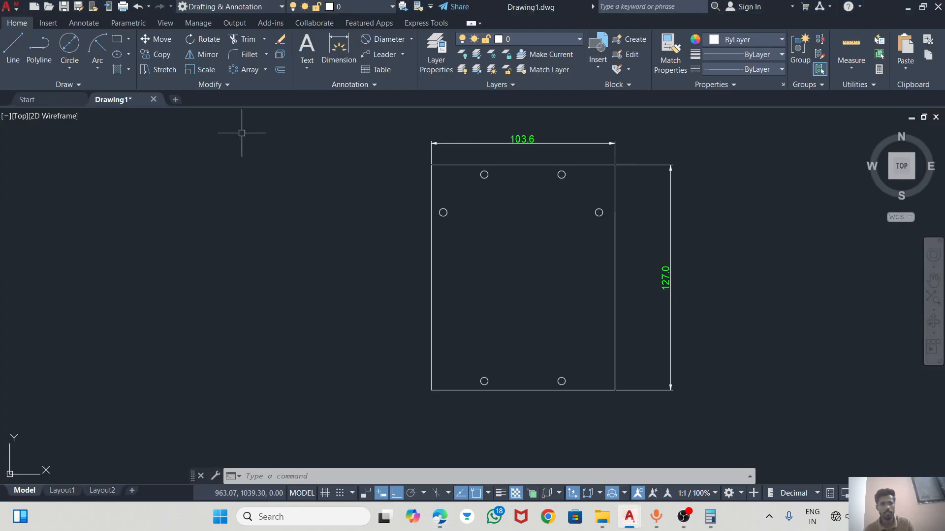
click(72, 43)
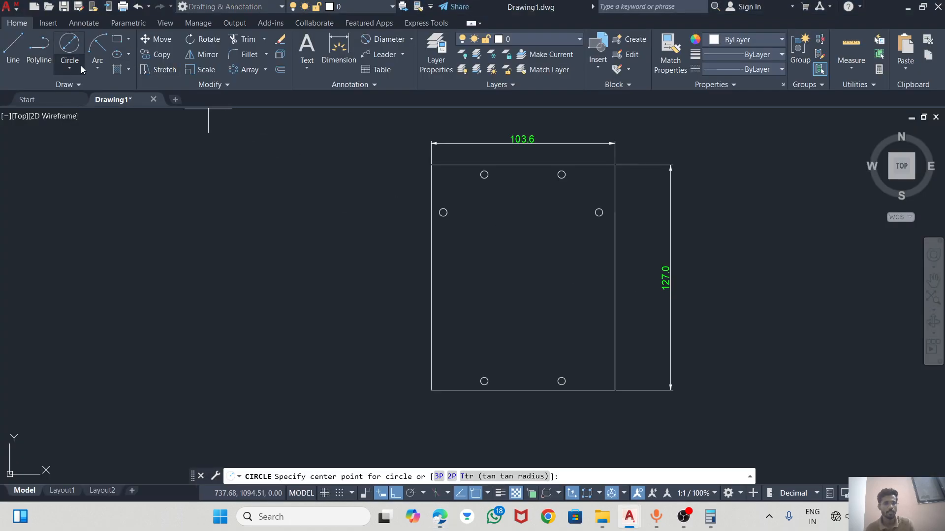
click(561, 212)
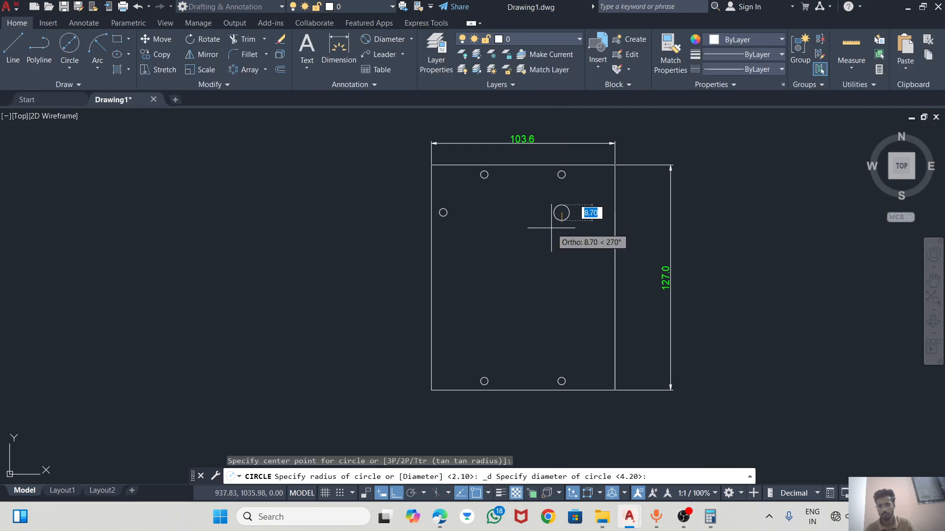
text(9.)
key(Return)
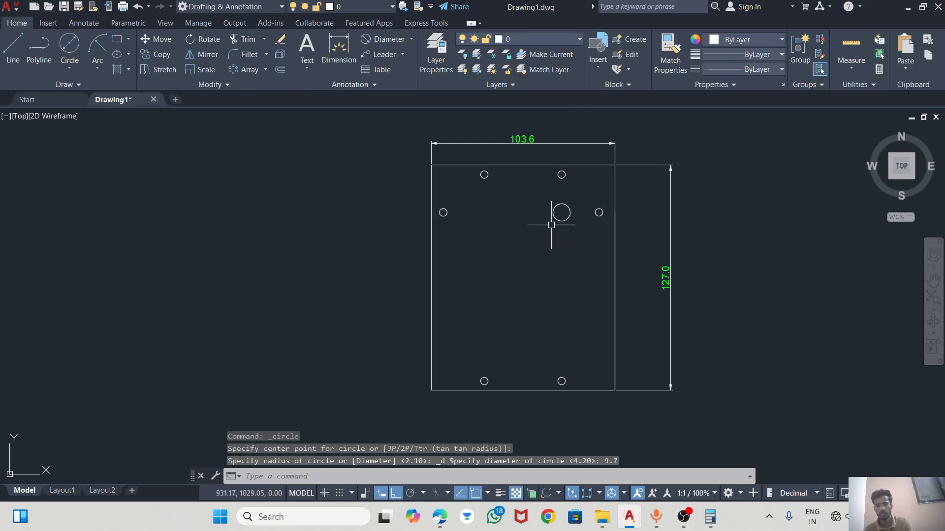
key(alt+Tab)
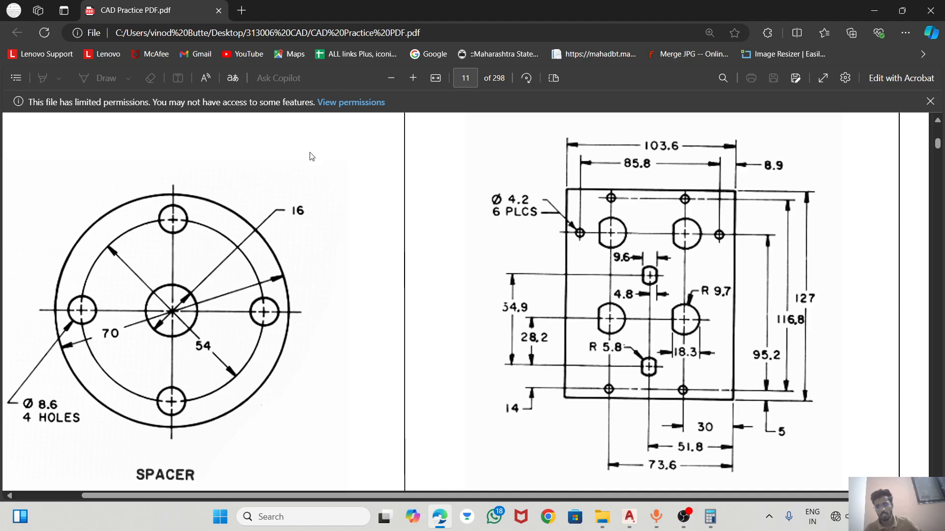
click(630, 516)
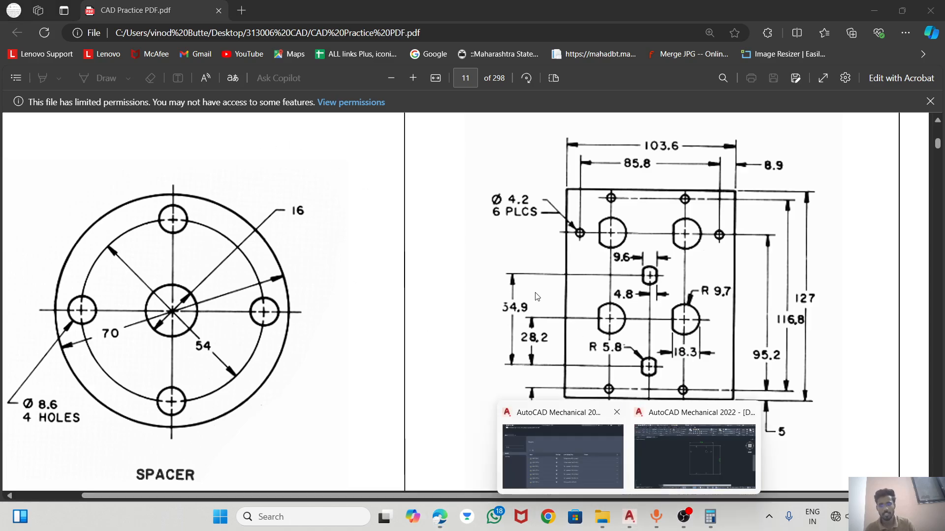
click(720, 466)
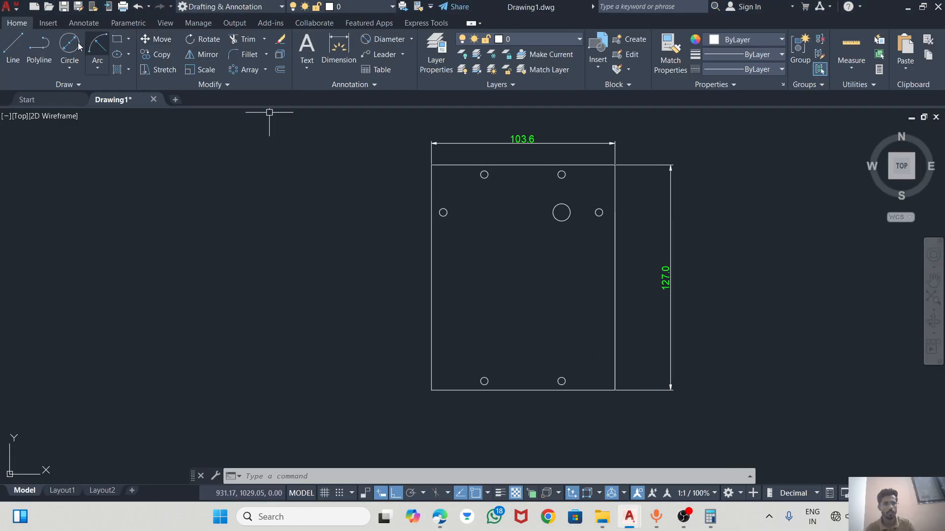
click(13, 49)
scroll(551, 214, up, 4)
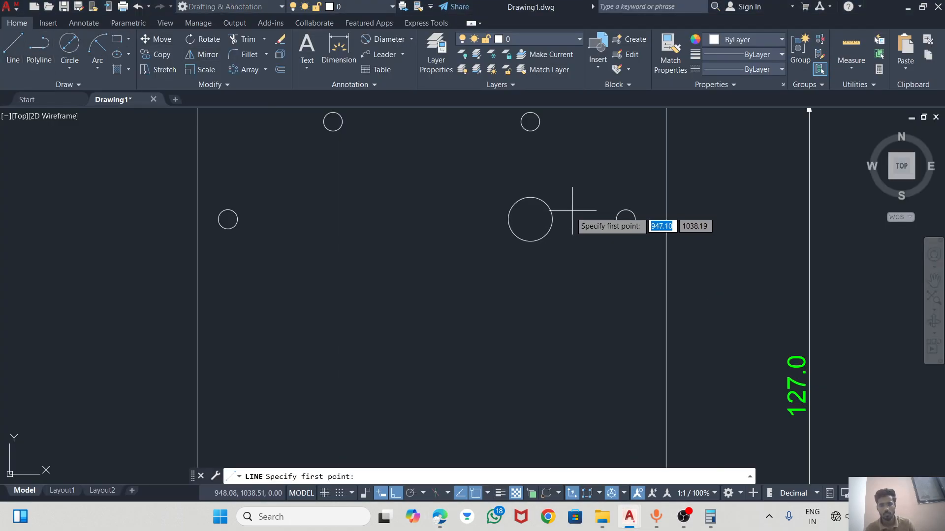
click(546, 217)
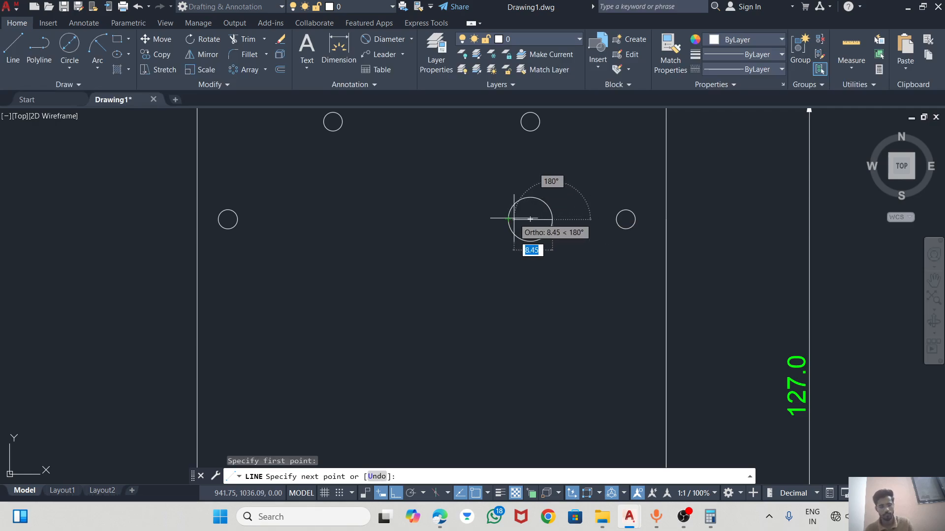
key(alt+Tab)
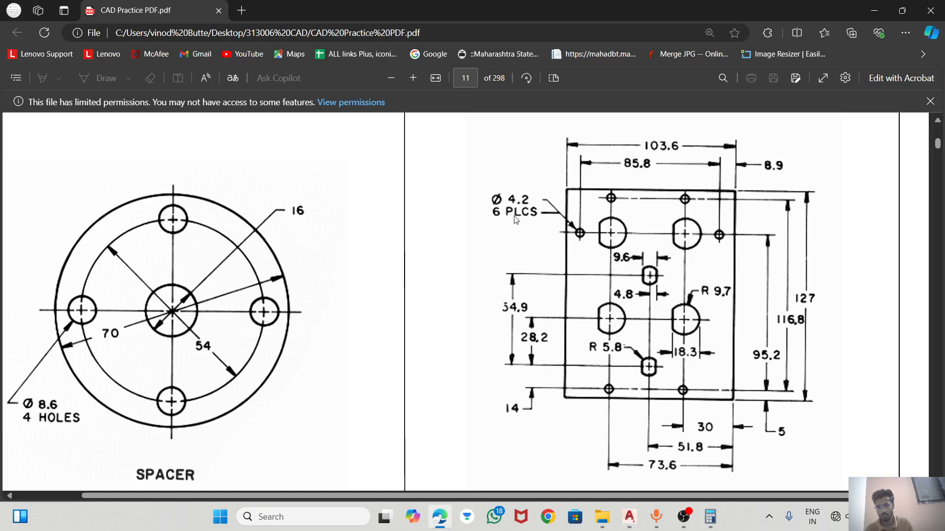
key(alt+Tab)
key(Escape)
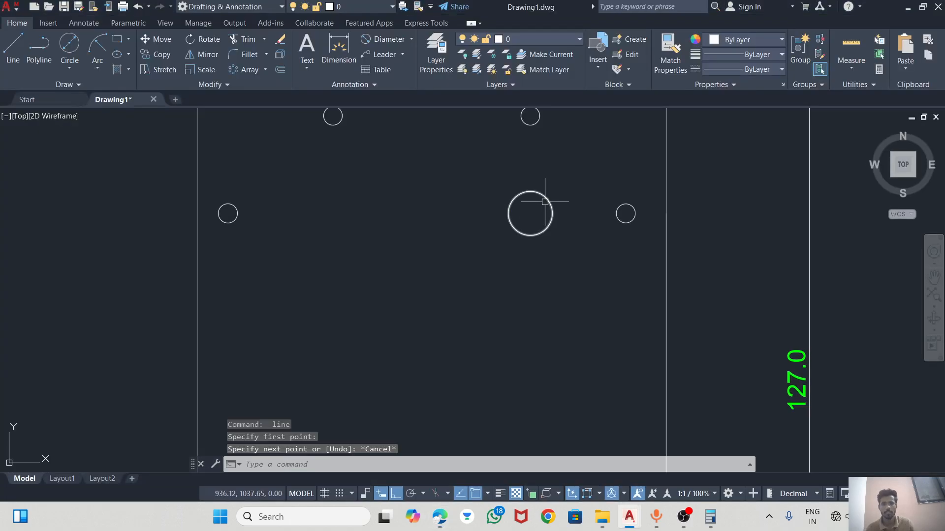
click(546, 202)
key(Escape)
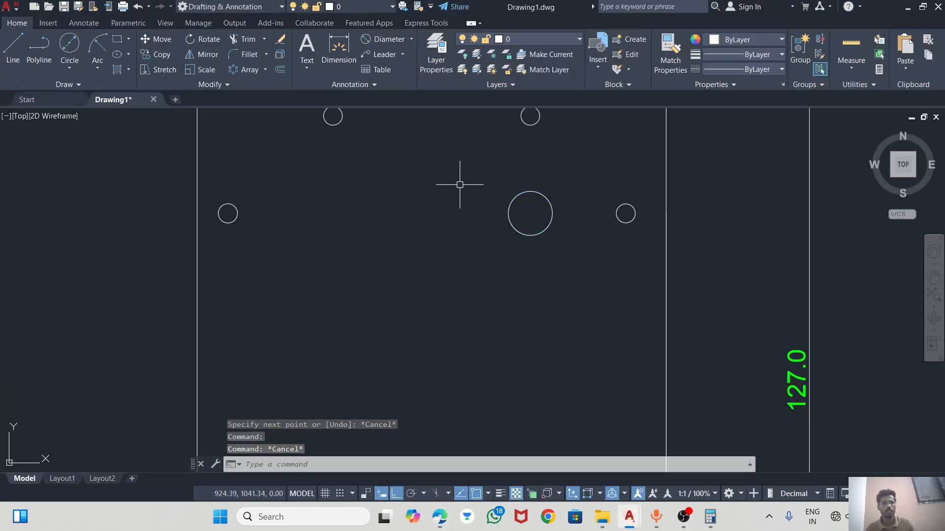
Step: Draw a 9.7 radius circle concentric with the 9.7 diameter circle, and erase the smaller circle
click(70, 61)
click(87, 91)
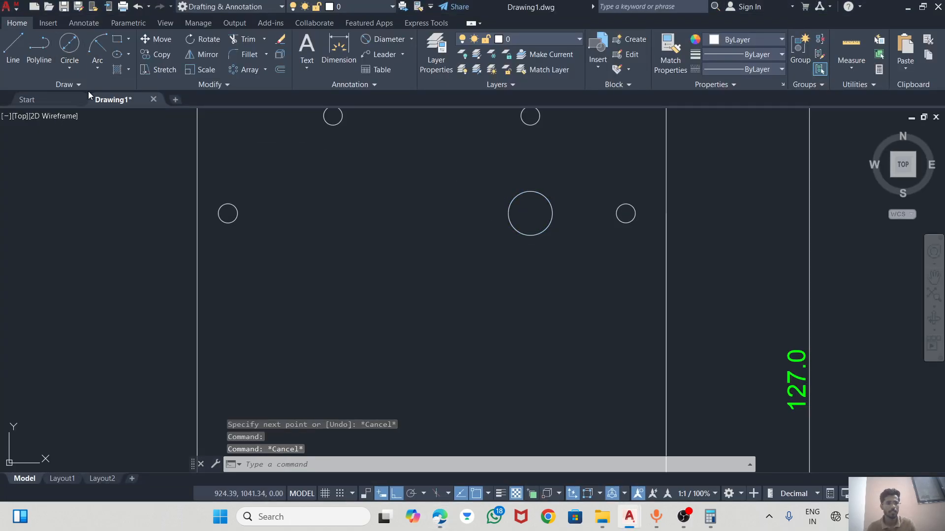
click(530, 213)
text(9.7)
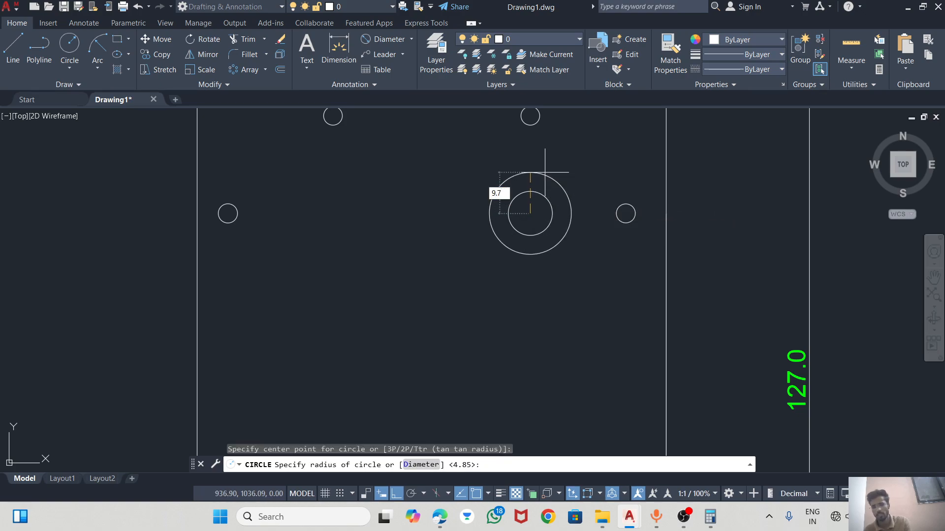
key(Return)
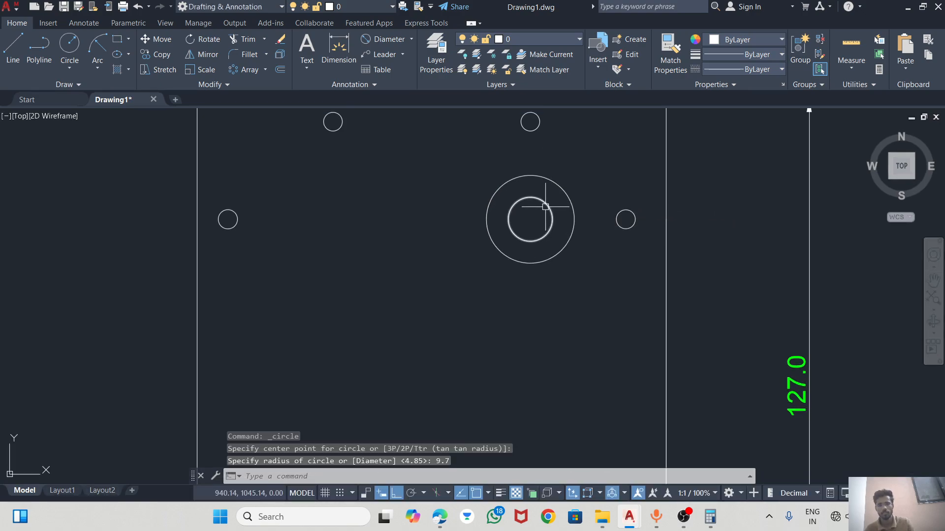
click(548, 203)
key(Delete)
Step: Draw an 18.3 line leftward from the 9.7 radius circle's right quadrant, continuing with a vertical line straight down past the circle
click(13, 47)
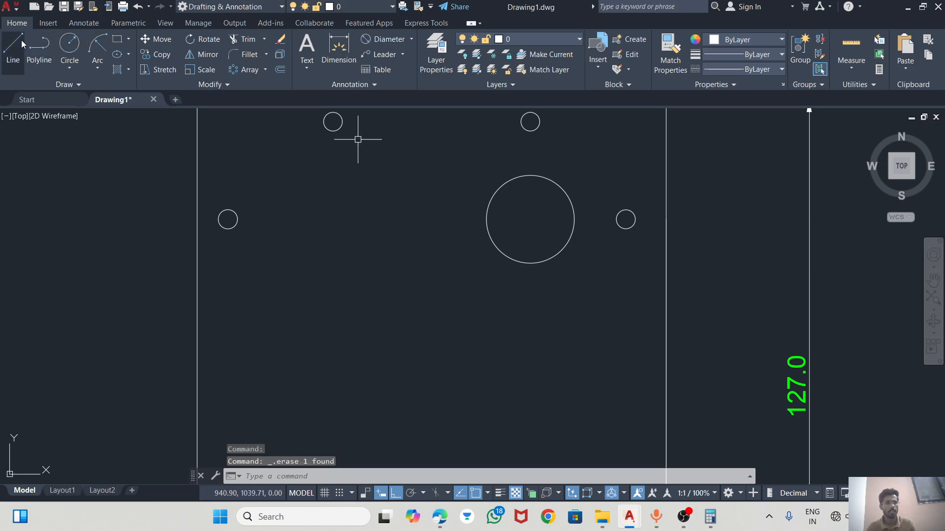
click(573, 219)
key(alt+Tab)
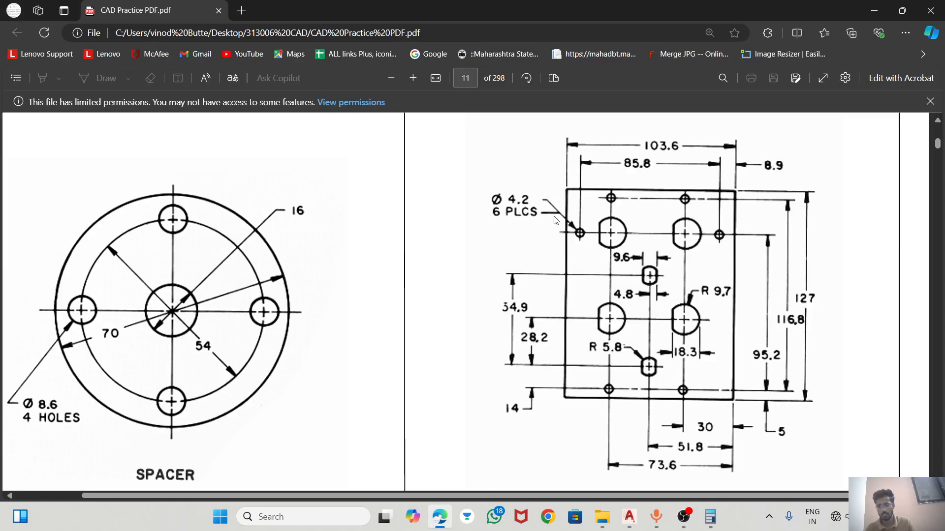
key(alt+Tab)
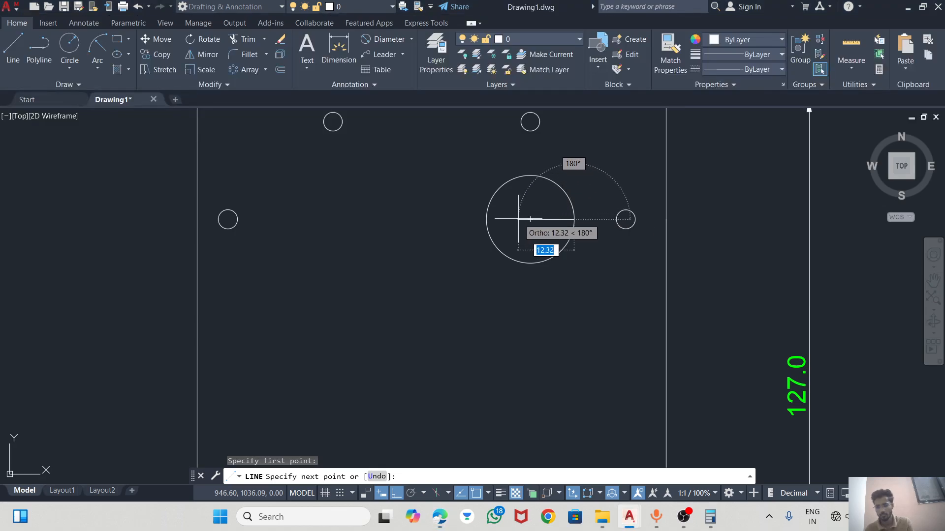
text(18)
key(Return)
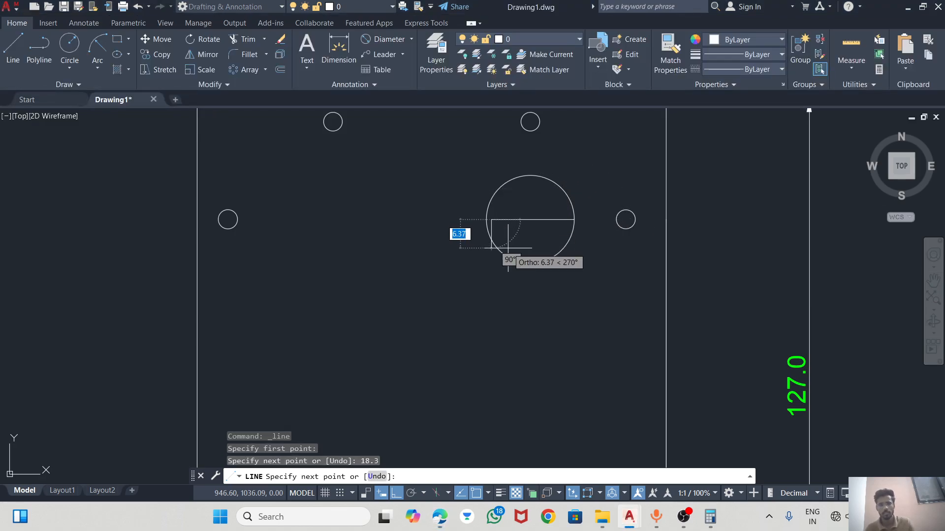
key(Escape)
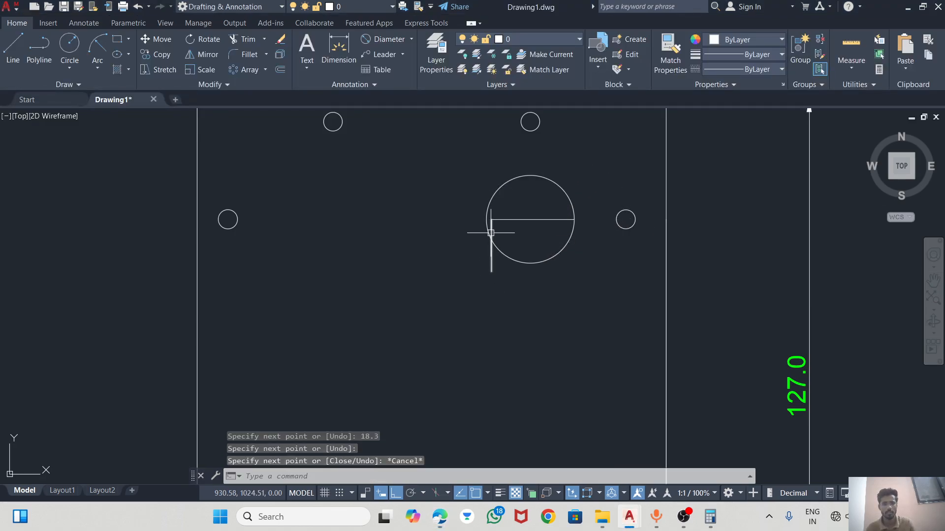
Step: Try to extend the short vertical line upward across the large circle
click(491, 246)
text(EX)
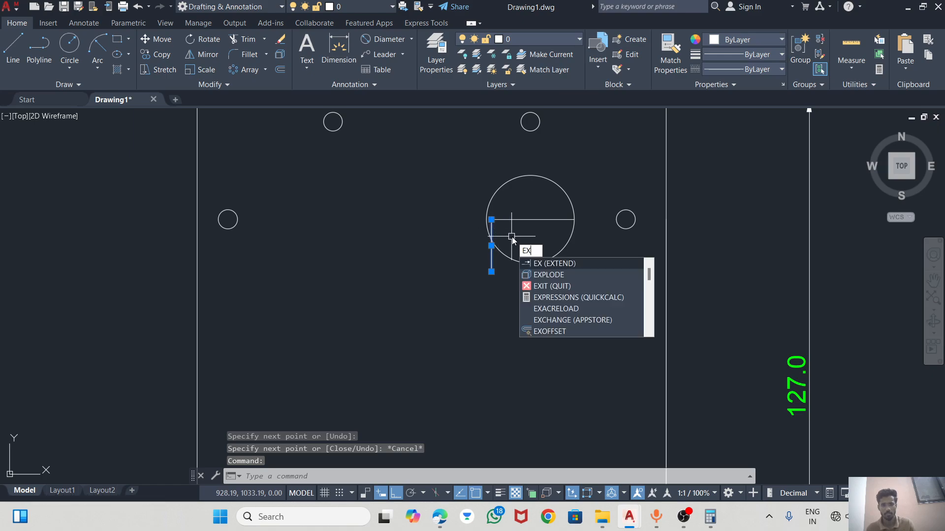
click(551, 263)
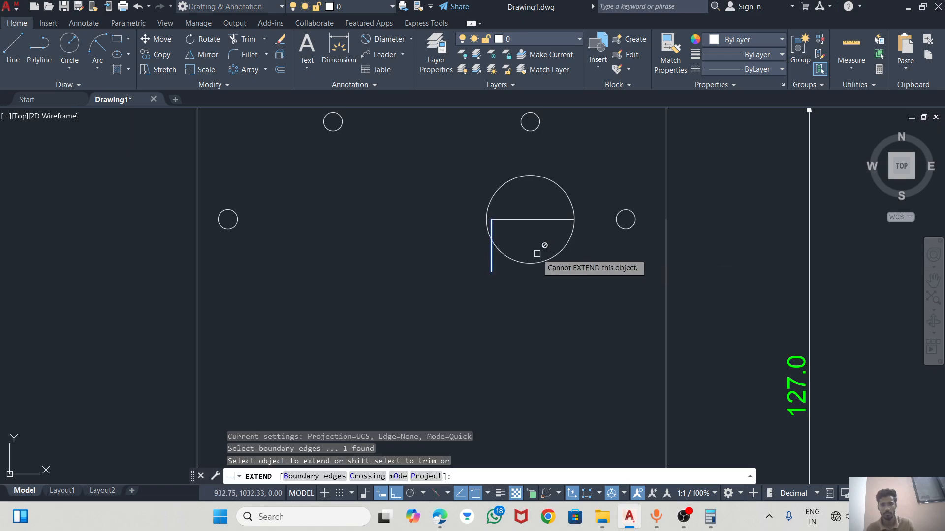
click(492, 229)
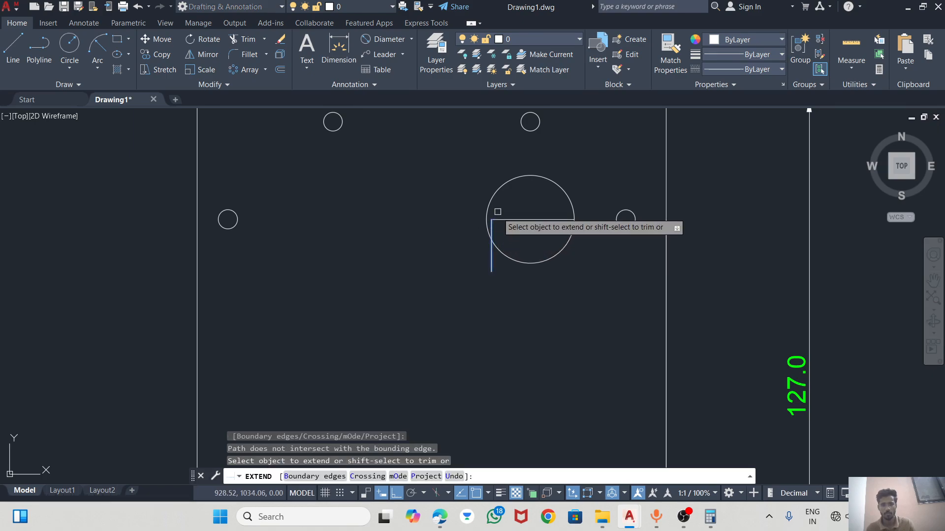
key(Escape)
Step: Stretch the vertical line's upper end straight up until it passes beyond the circle's left arc
click(492, 232)
click(491, 209)
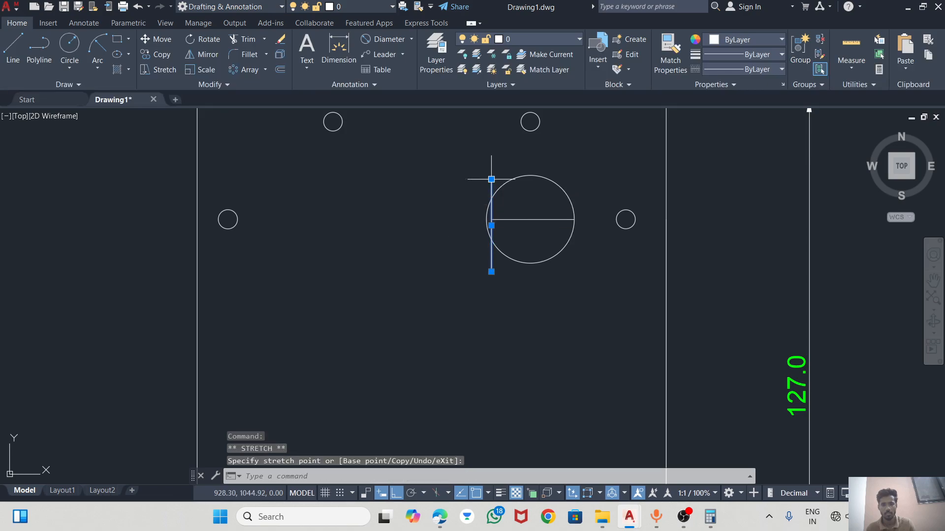
scroll(497, 212, up, 4)
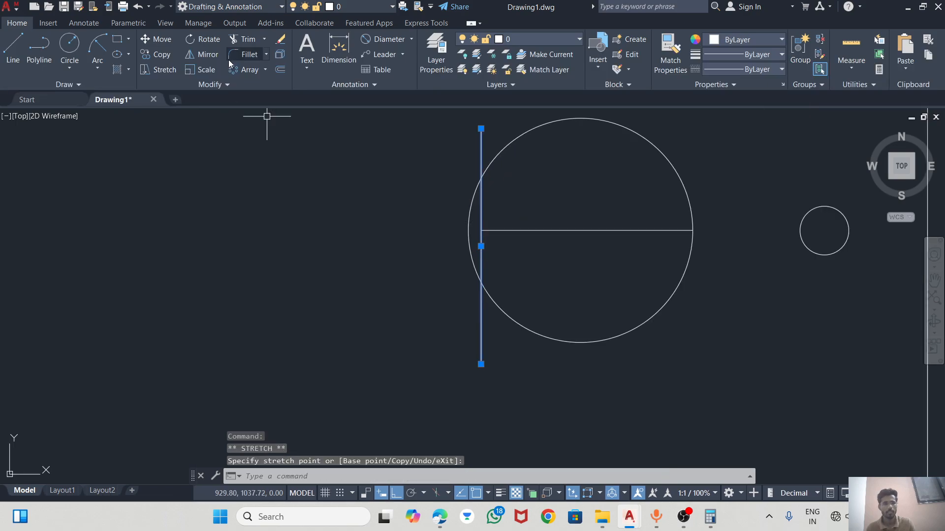
Step: Try a fence trim across the vertical line's upper end, and undo it
click(241, 37)
drag(498, 132, 464, 173)
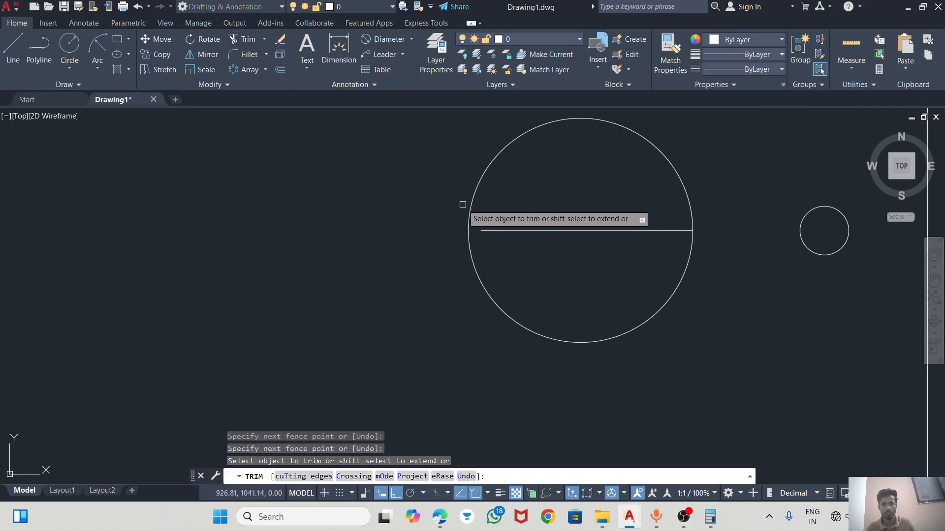
key(ctrl+z)
key(Escape)
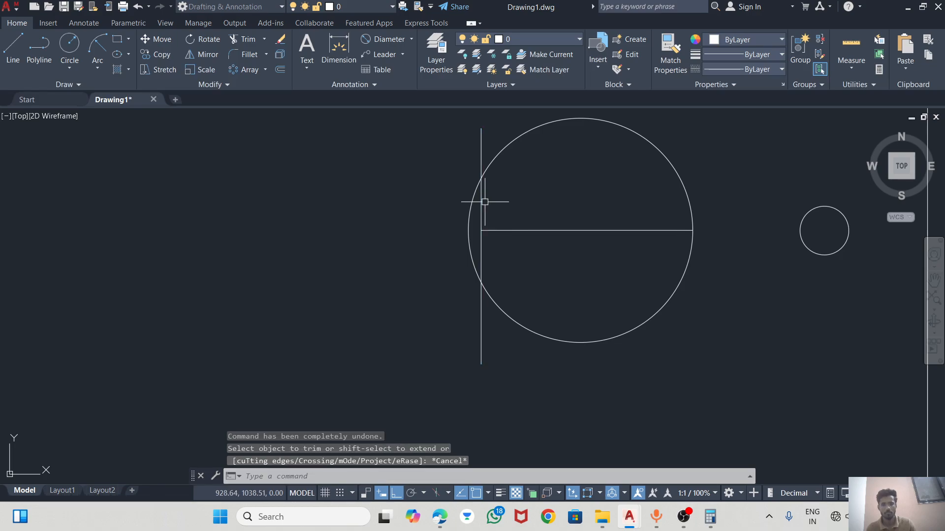
Step: Trim the circle's left arc and the vertical line's overhanging ends, and remove the horizontal construction line to leave a flat-sided cutout
click(243, 35)
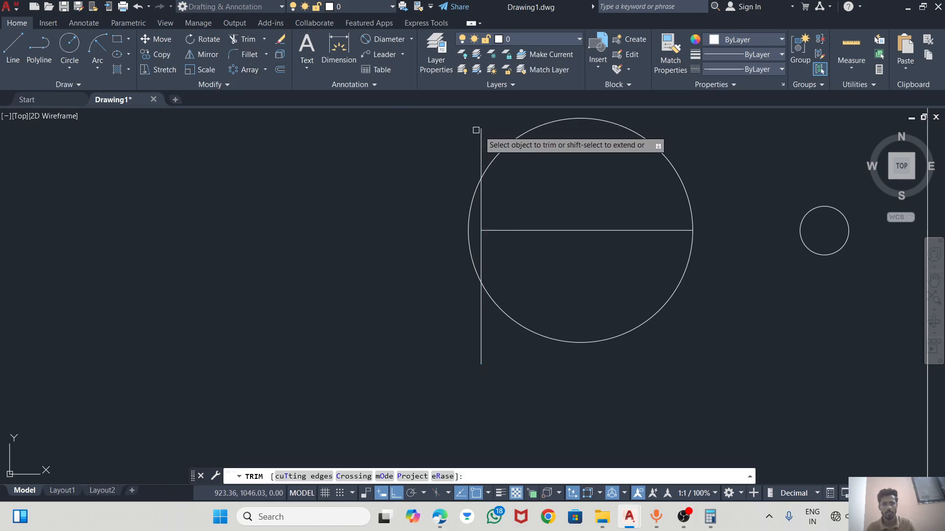
click(469, 209)
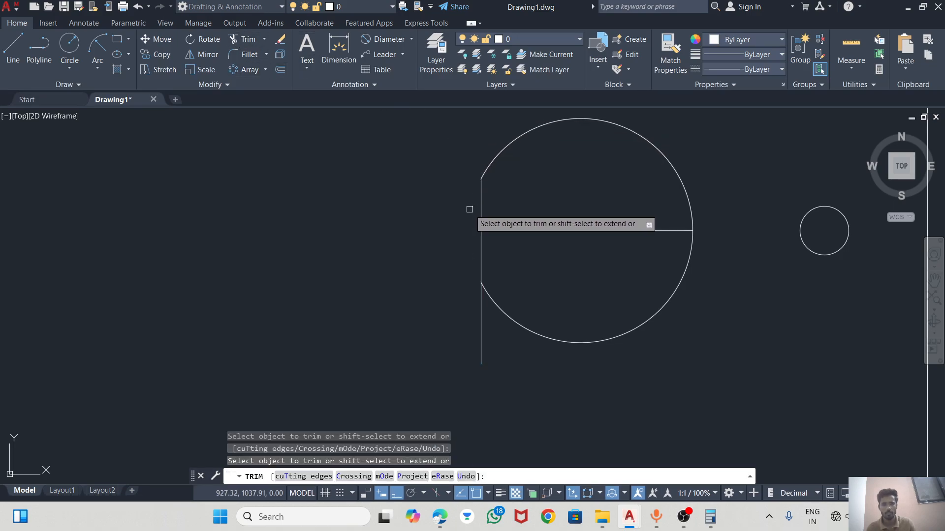
click(481, 310)
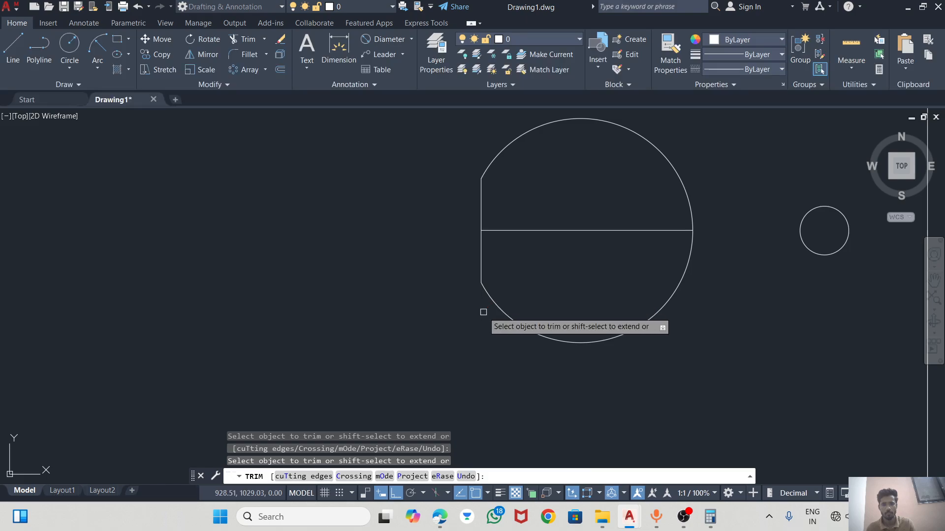
click(552, 235)
click(599, 224)
key(alt+Tab)
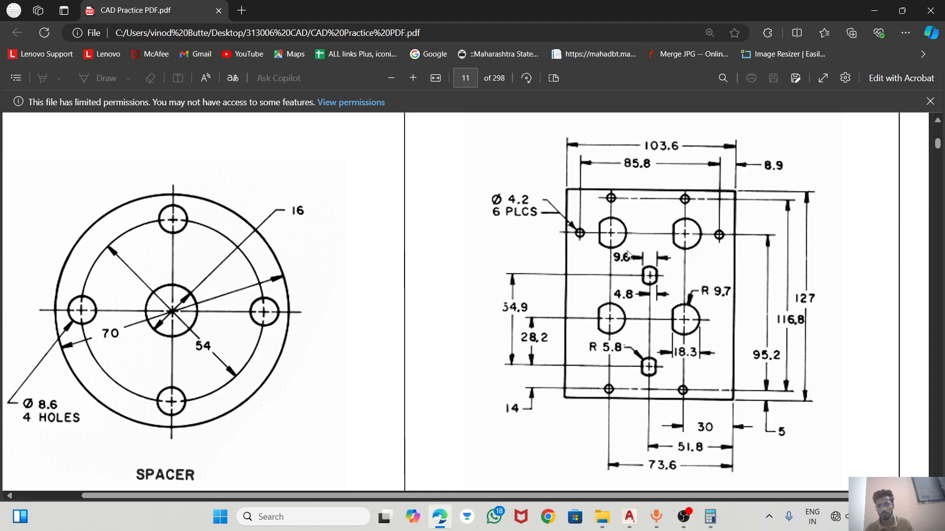
key(alt+Tab)
scroll(627, 238, down, 3)
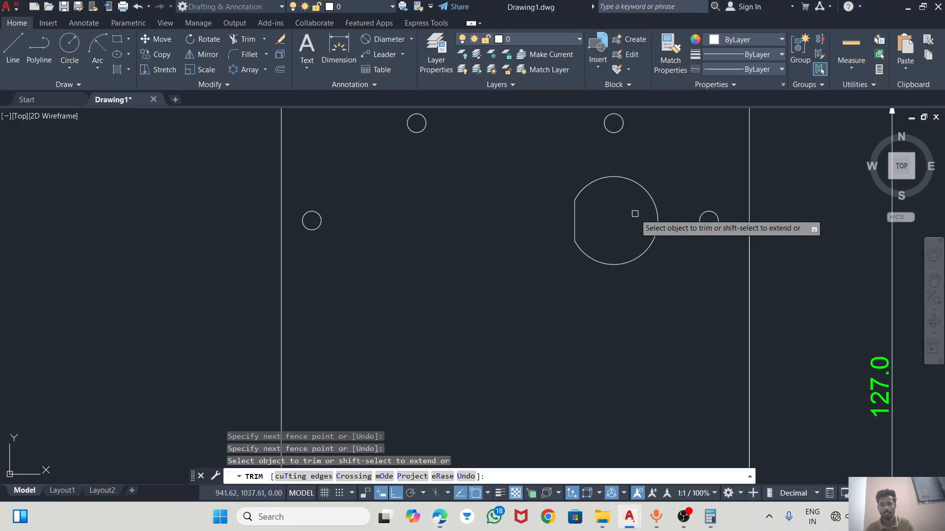
key(Escape)
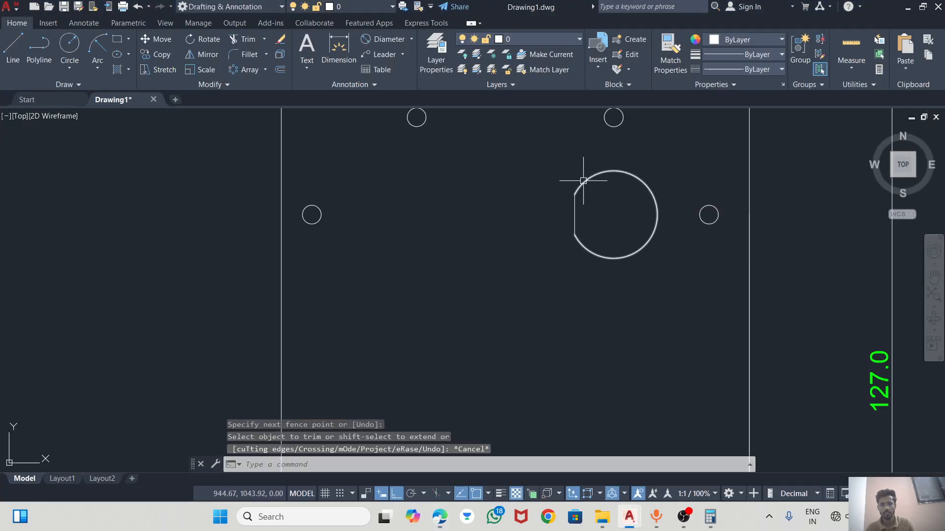
Step: Copy the flat-sided cutout, both arc and flat edge, 43.6 to the left
click(575, 179)
click(574, 217)
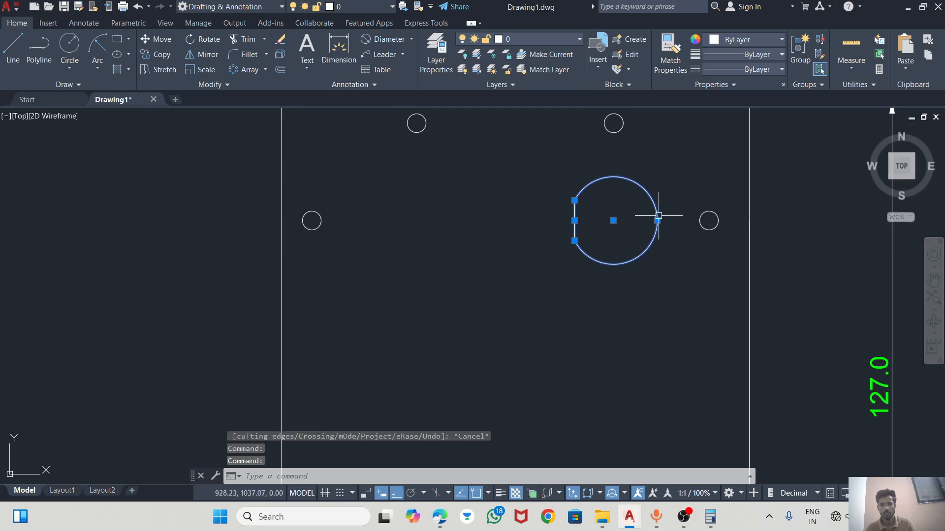
text(CO)
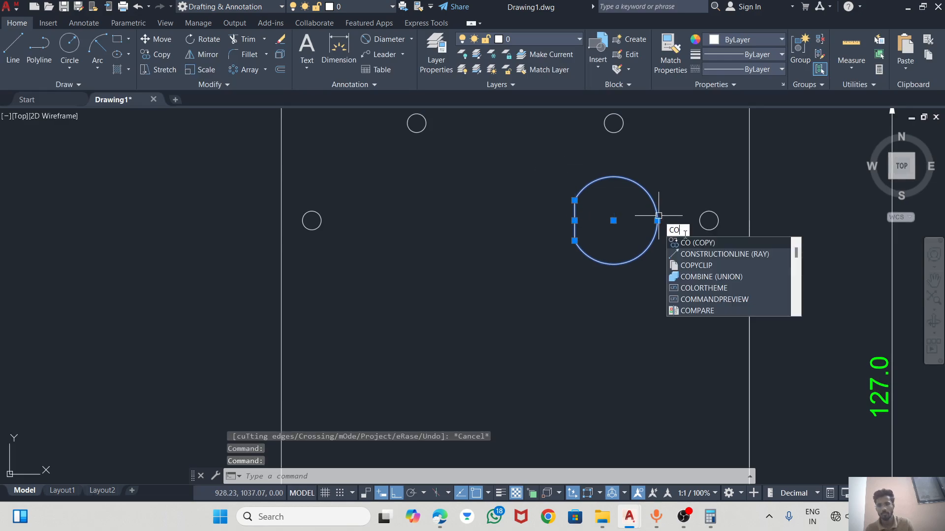
click(695, 243)
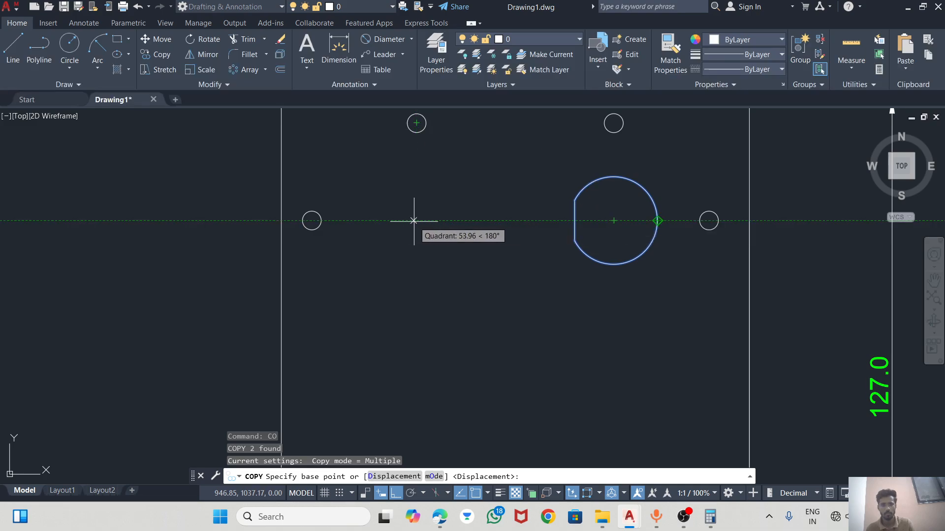
click(415, 221)
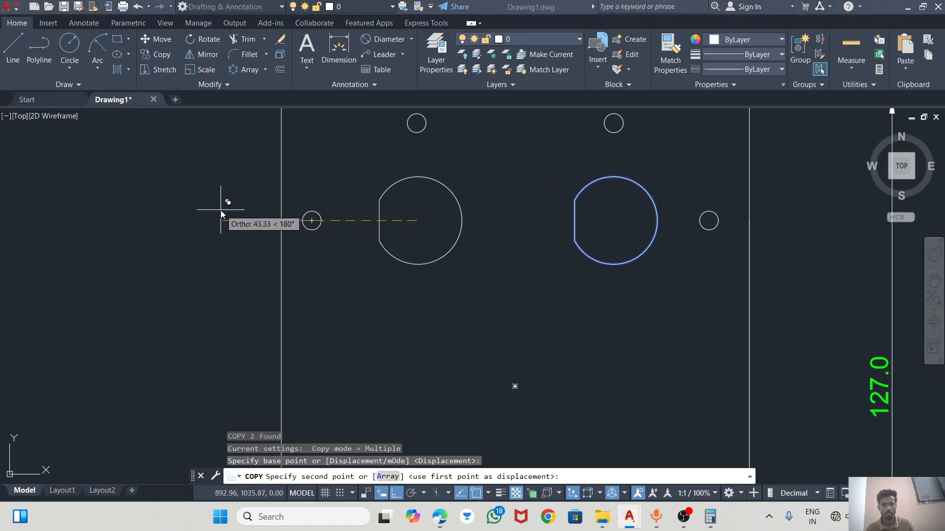
key(alt+Tab)
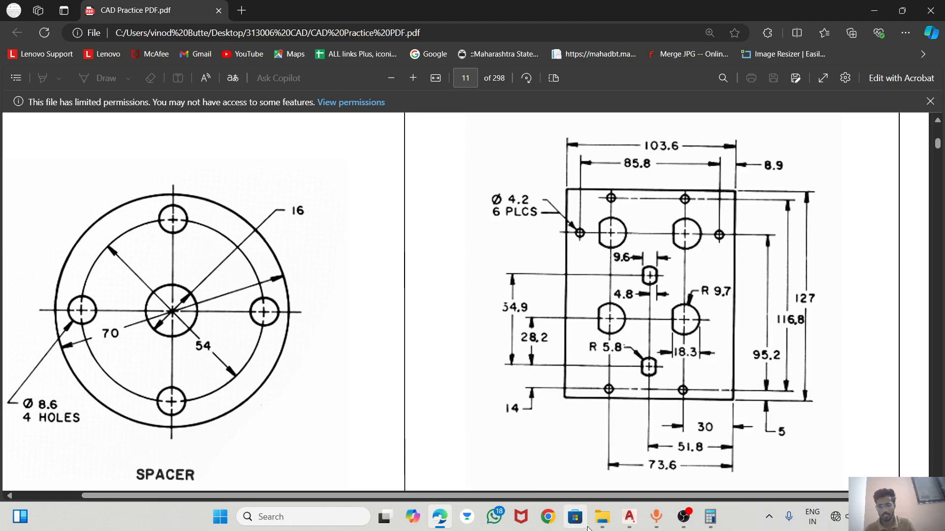
mouse_move(628, 526)
click(699, 447)
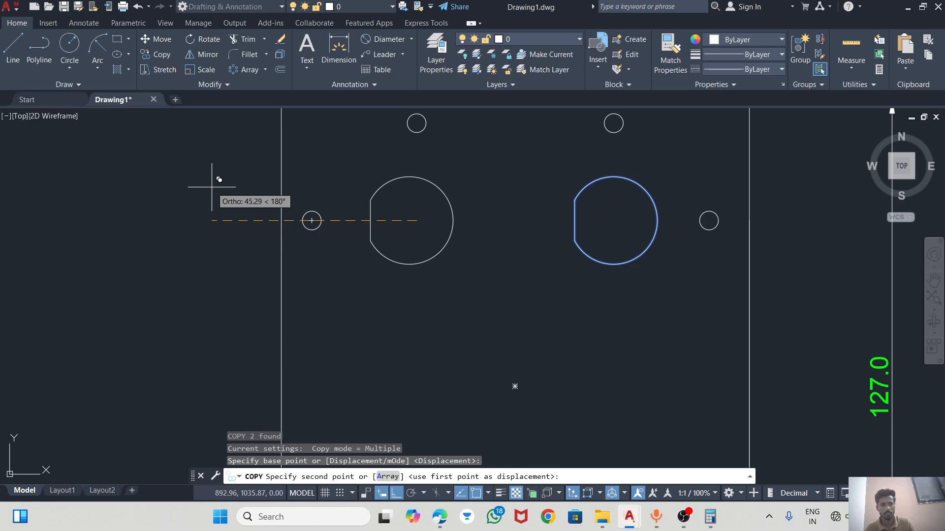
text(43.6)
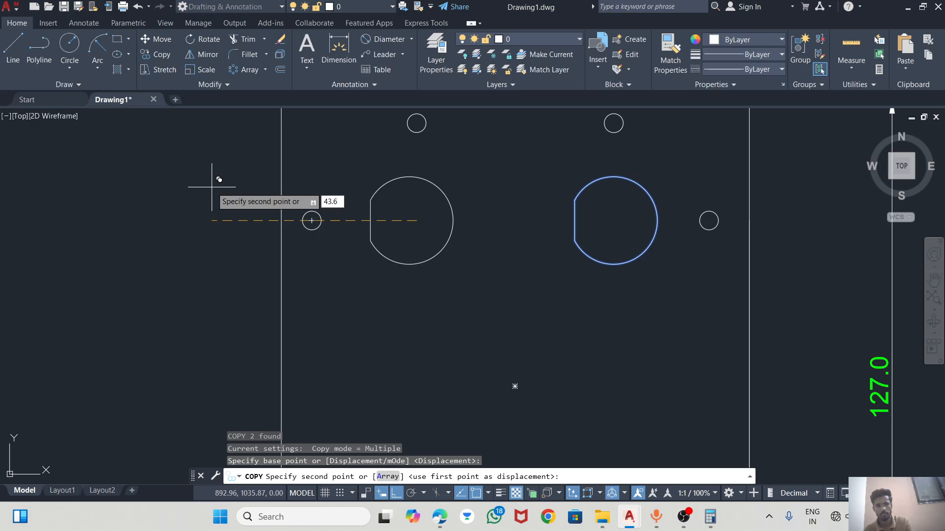
key(Return)
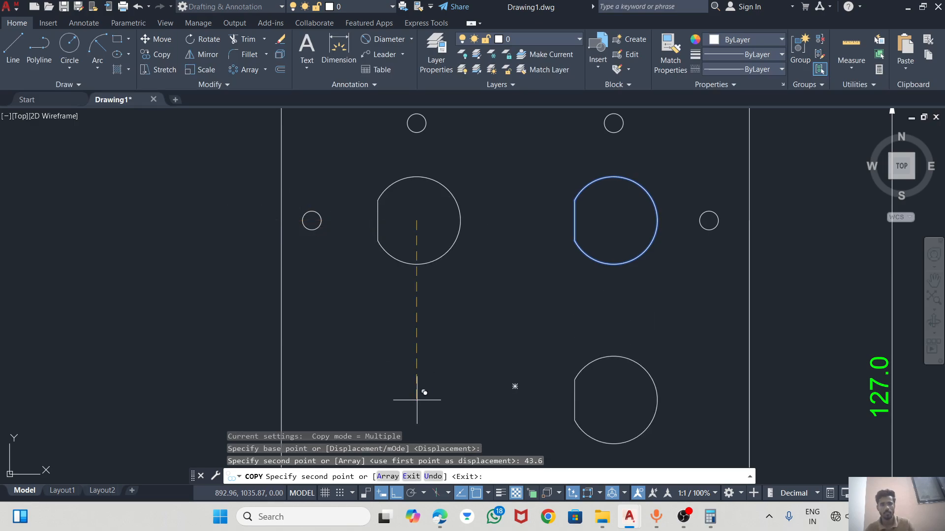
key(Escape)
scroll(438, 254, down, 3)
Step: Switch to the practice PDF to examine the dimensions locating the remaining cutouts, and return to the AutoCAD drawing
key(alt+Tab)
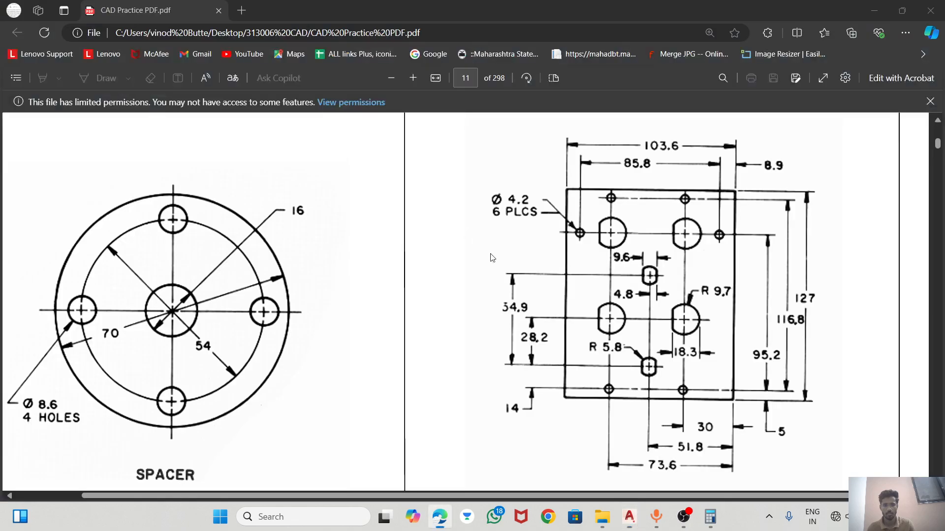
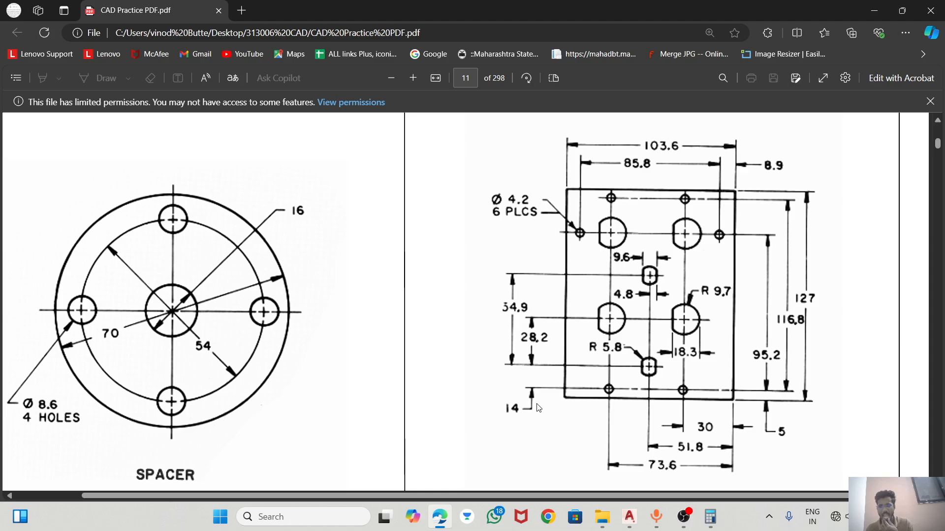
mouse_move(684, 523)
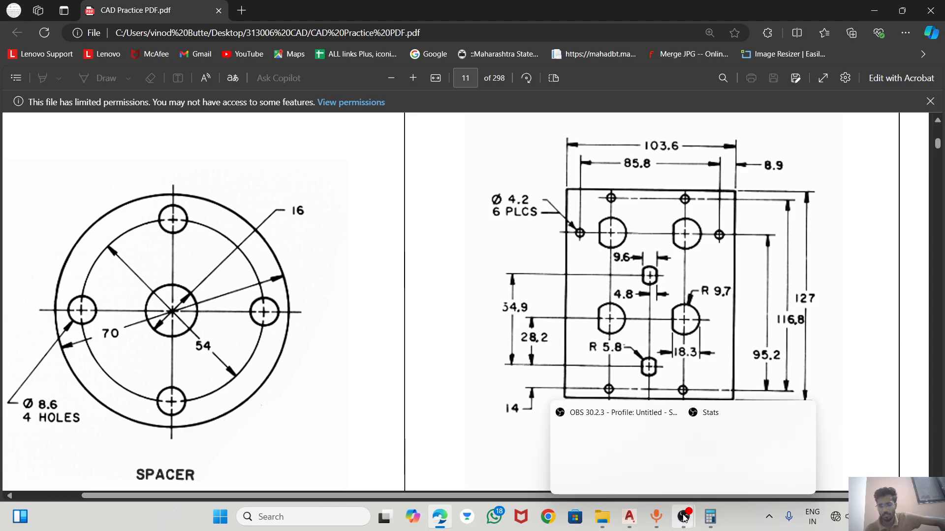
click(629, 443)
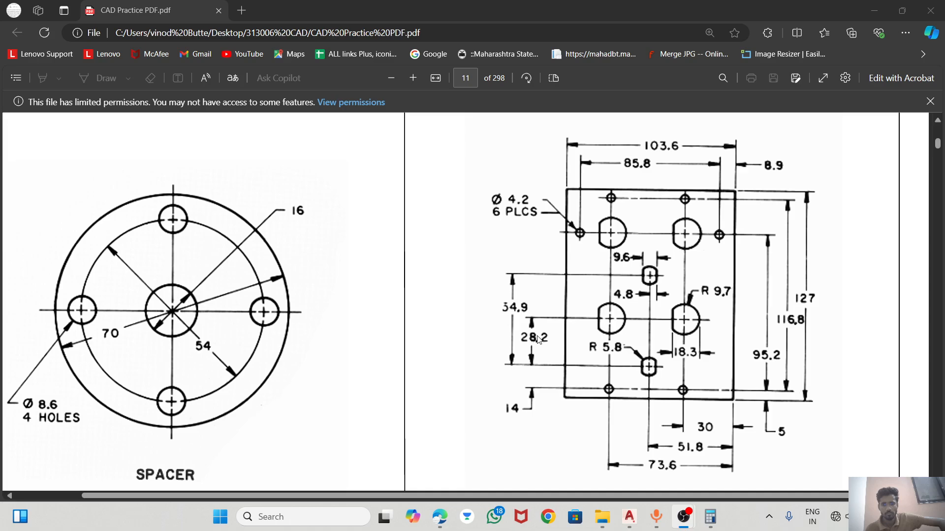
mouse_move(676, 517)
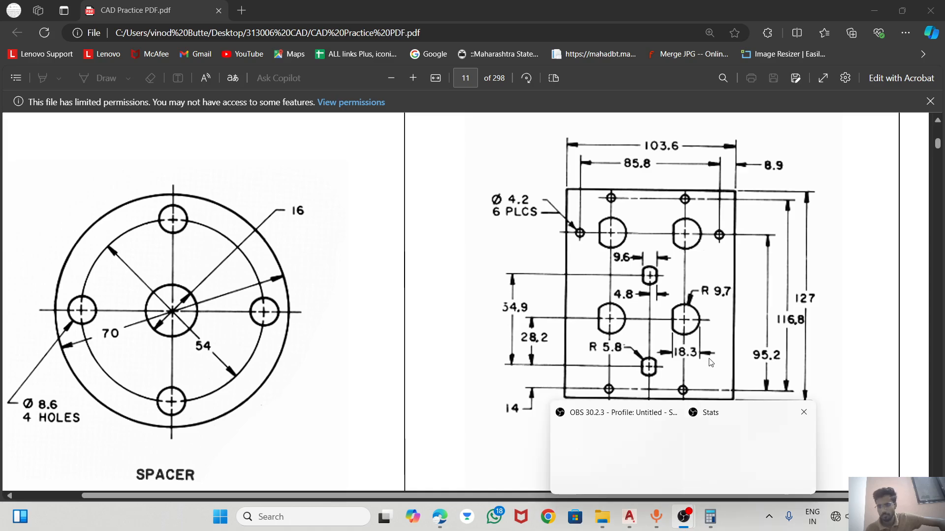
mouse_move(630, 517)
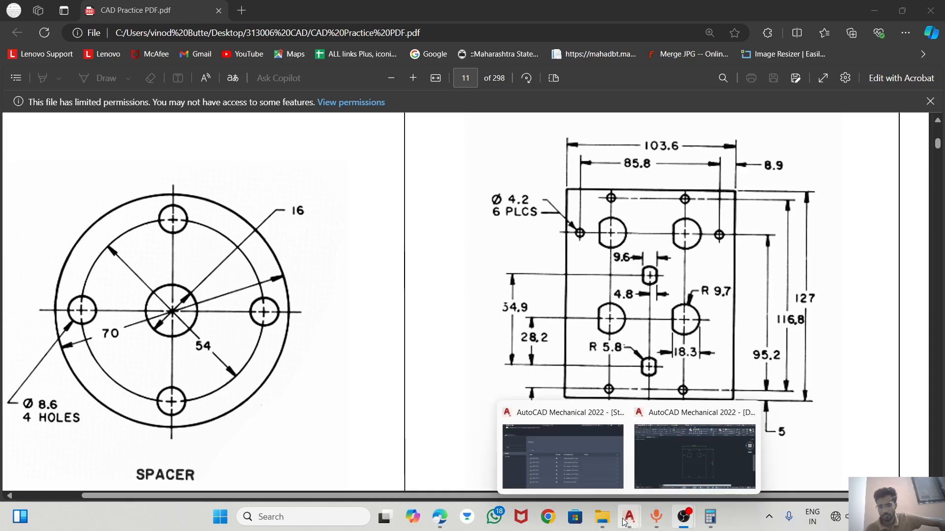
click(682, 466)
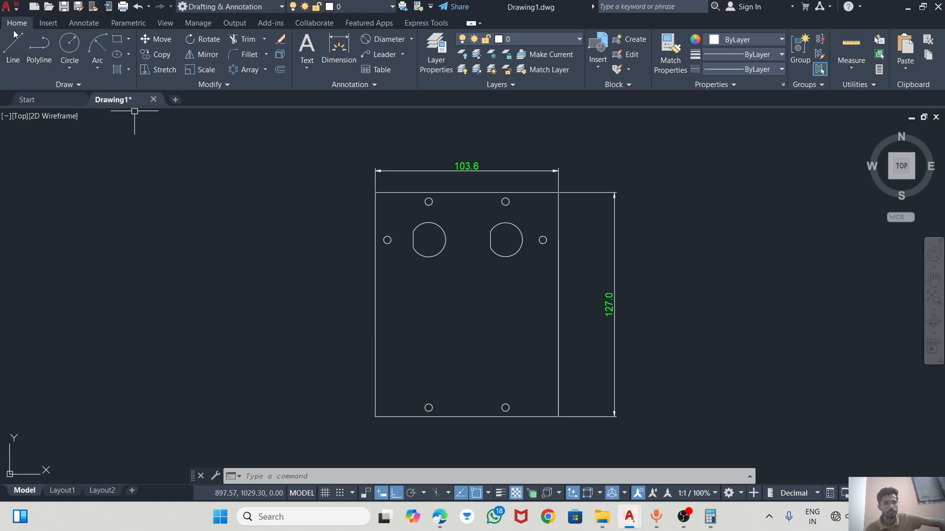
Step: Draw a line 51.8 to the left along the bottom edge from the plate's lower-right corner, checking the distance in the practice PDF
click(13, 49)
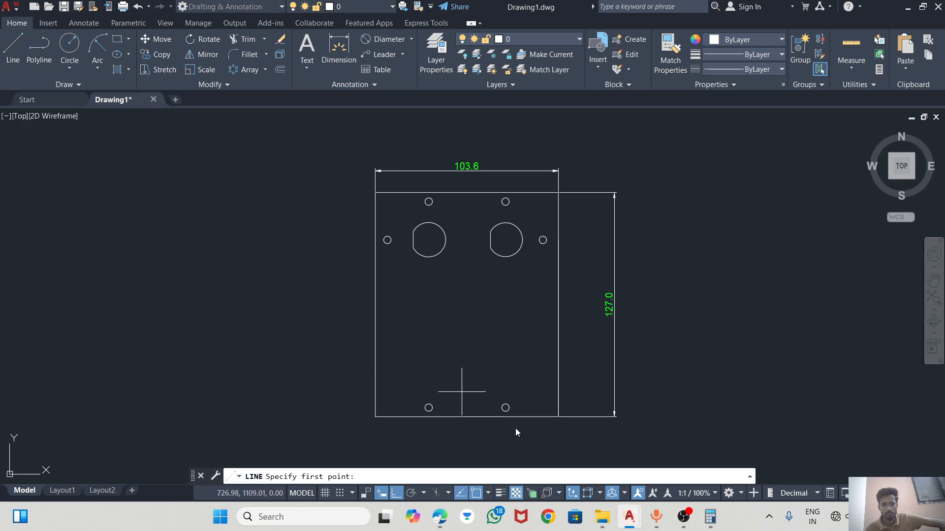
click(558, 416)
key(alt+Tab)
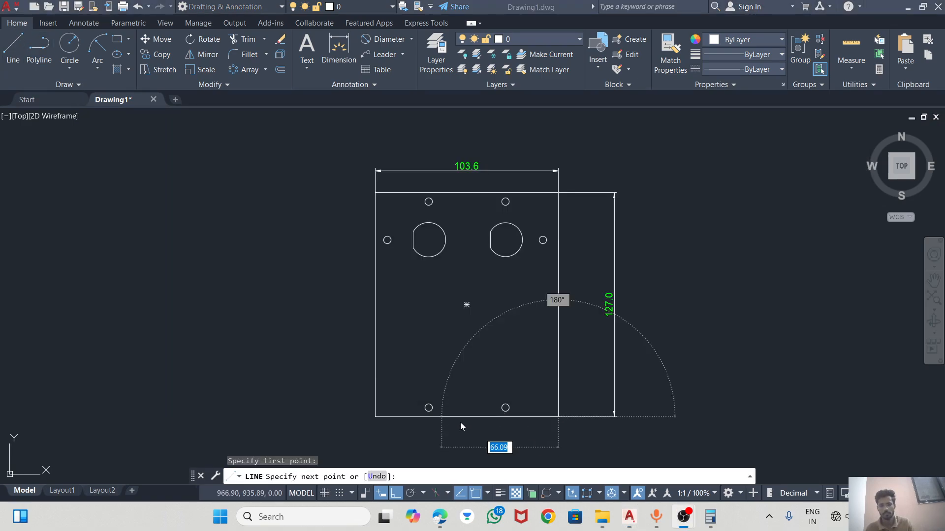
key(alt+Tab)
key(alt+Tab)
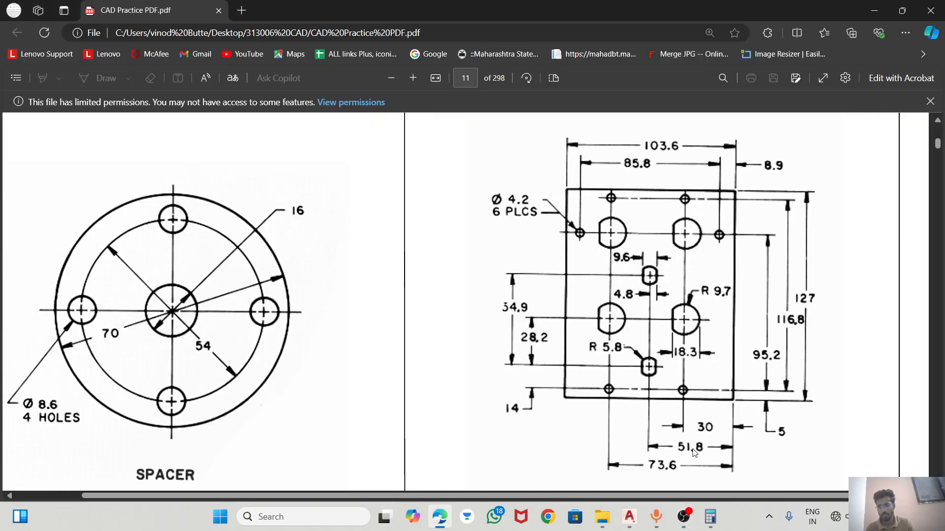
key(alt+Tab)
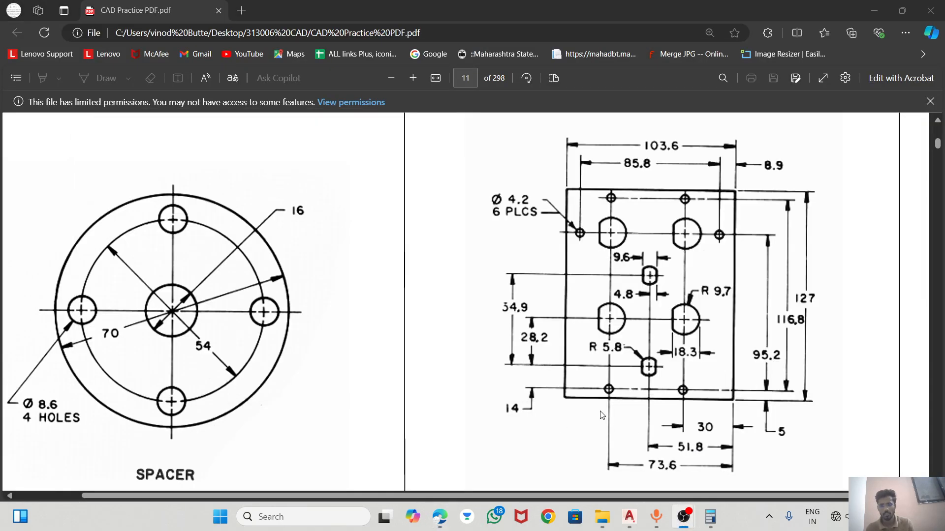
key(alt+Tab)
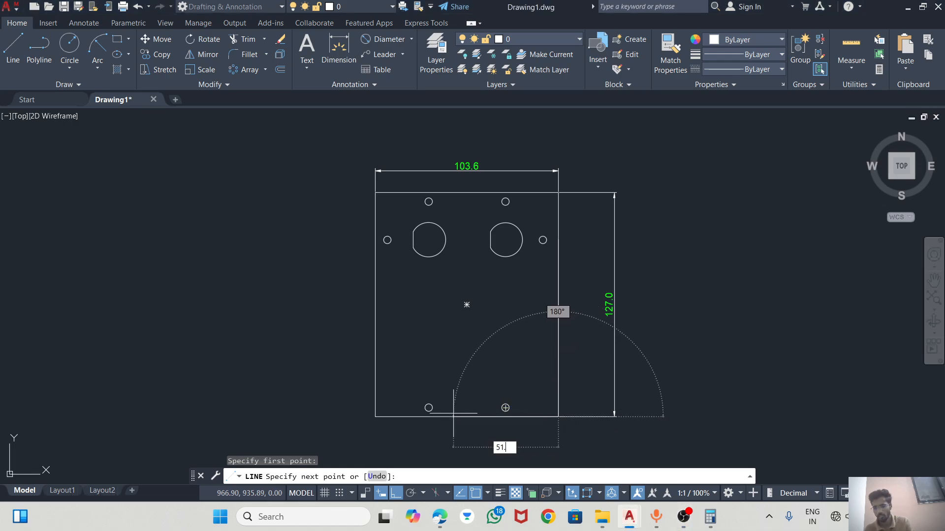
text(8)
key(Return)
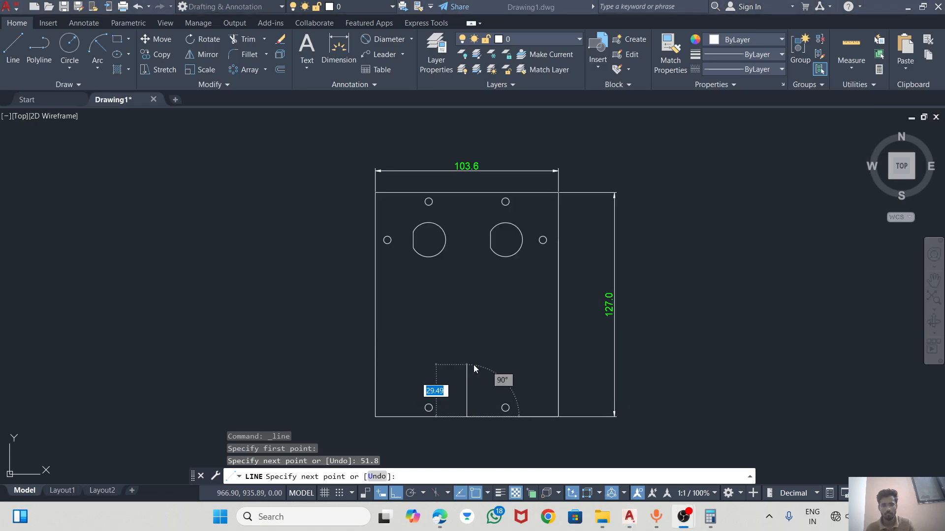
Step: Continue the line 19 straight up from the bottom edge to locate the small cutout's centre, and finish the line
key(alt+Tab)
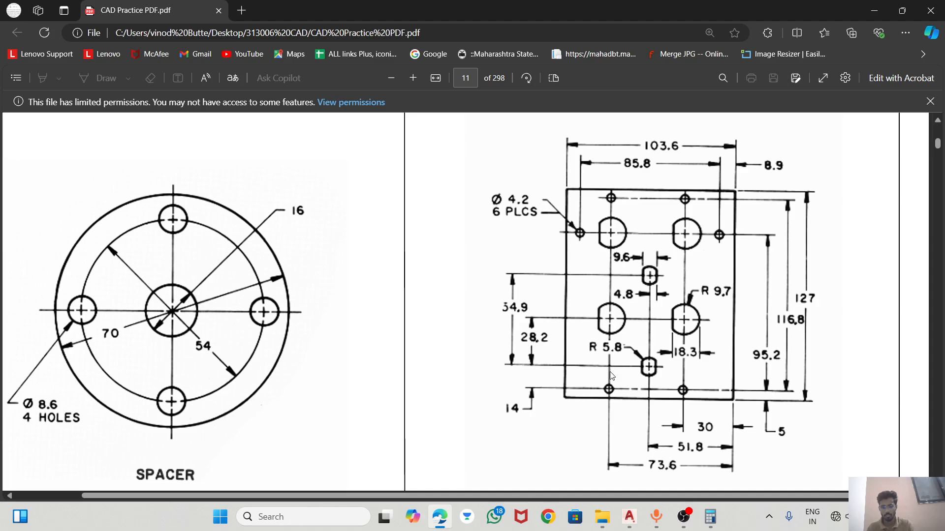
key(alt+Tab)
click(598, 385)
key(alt+Tab)
key(alt+Tab)
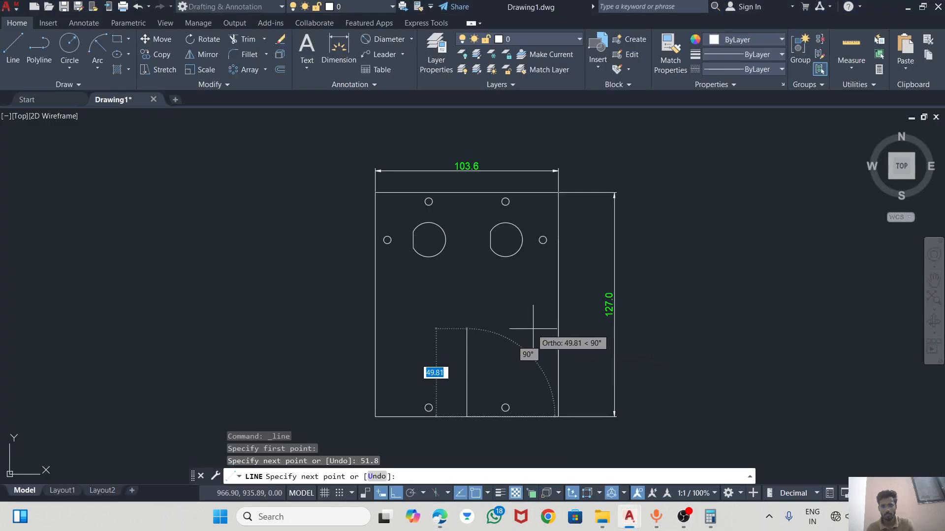
text(19)
key(Return)
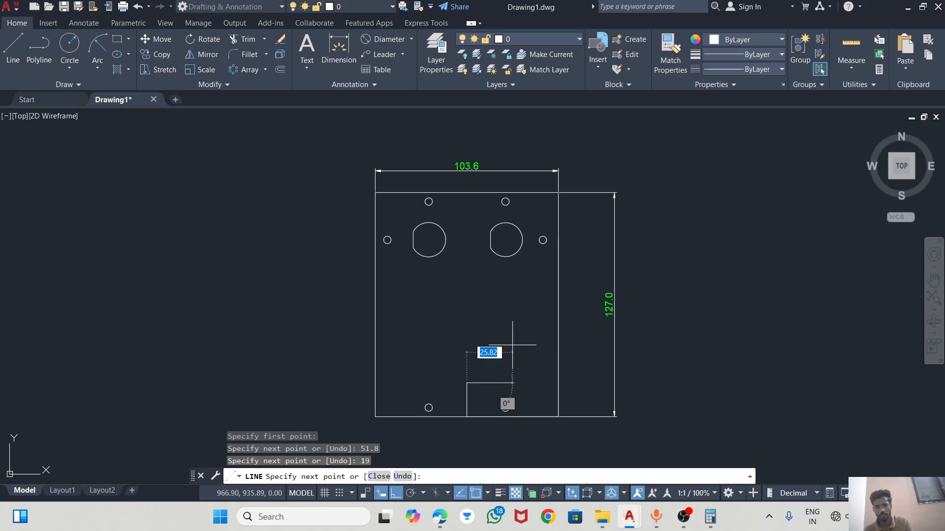
key(Escape)
Step: Check the small cutout's radius in the practice PDF and draw a circle of radius 5.8 centred on the vertical line's upper end
key(alt+Tab)
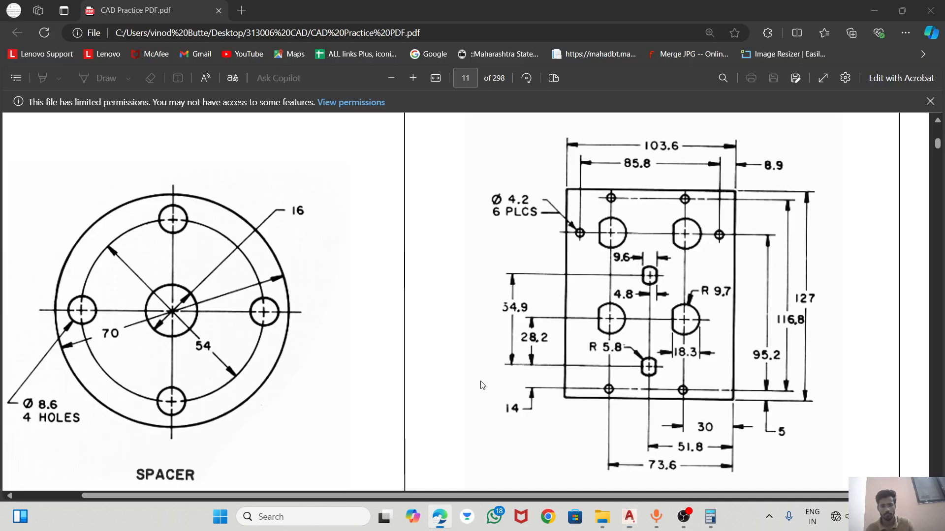
key(alt+Tab)
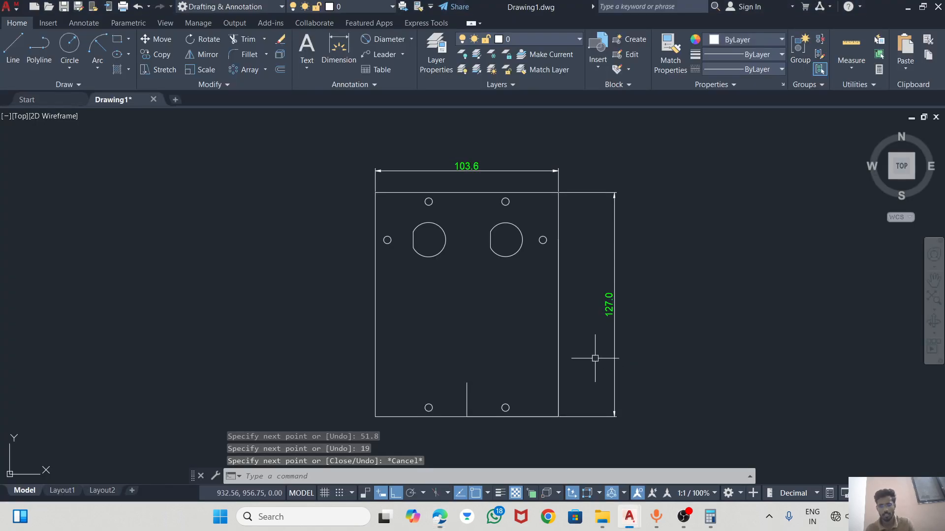
click(67, 62)
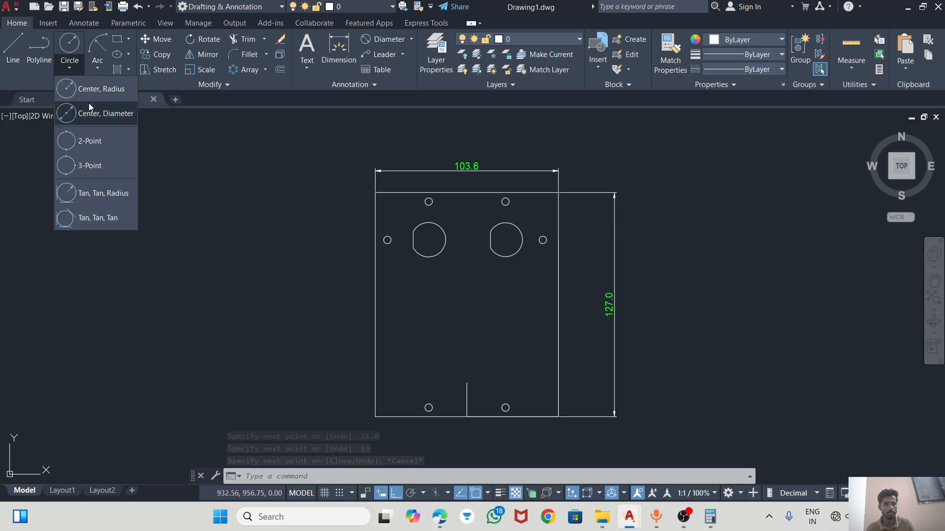
click(69, 89)
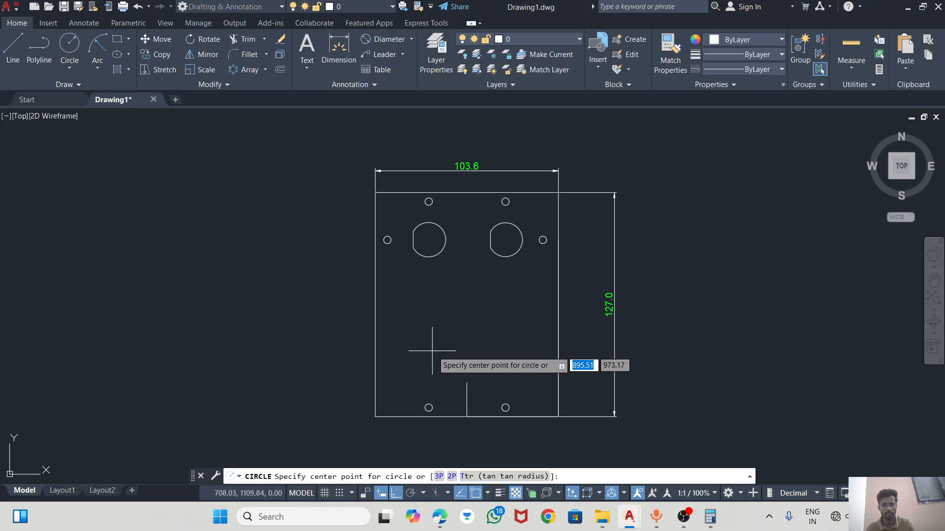
click(467, 384)
text(8)
key(BackSpace)
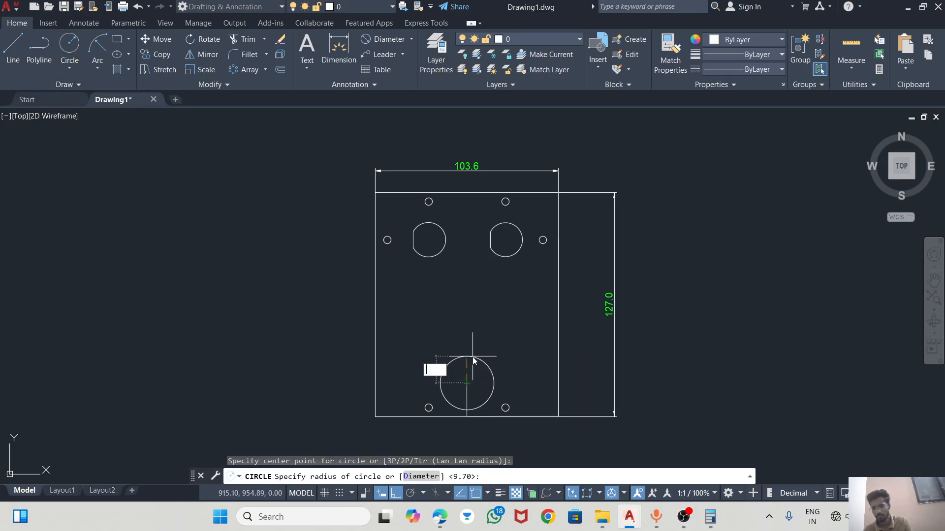
text(5.8)
key(Return)
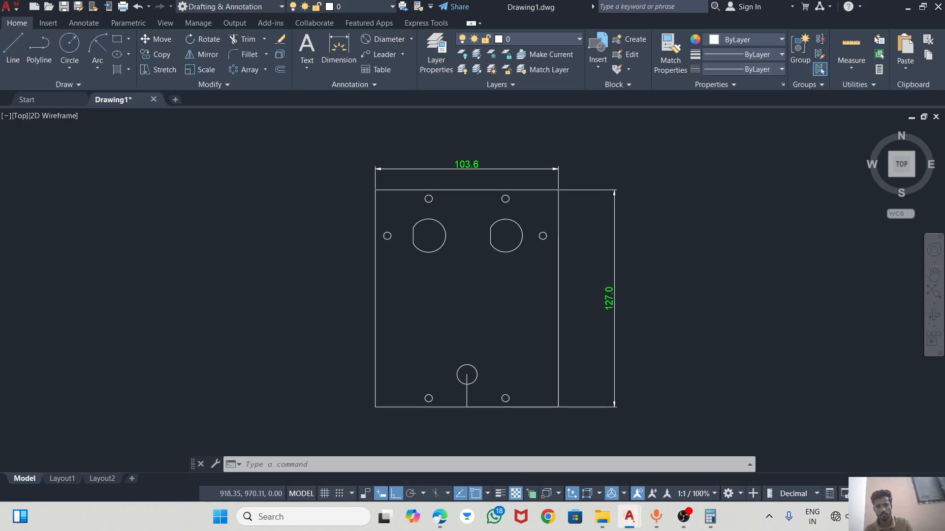
Step: Draw a line 4.8 to the right from the small circle's centre, continuing straight up about 7 to pass beyond the circle
scroll(474, 357, up, 8)
key(alt+Tab)
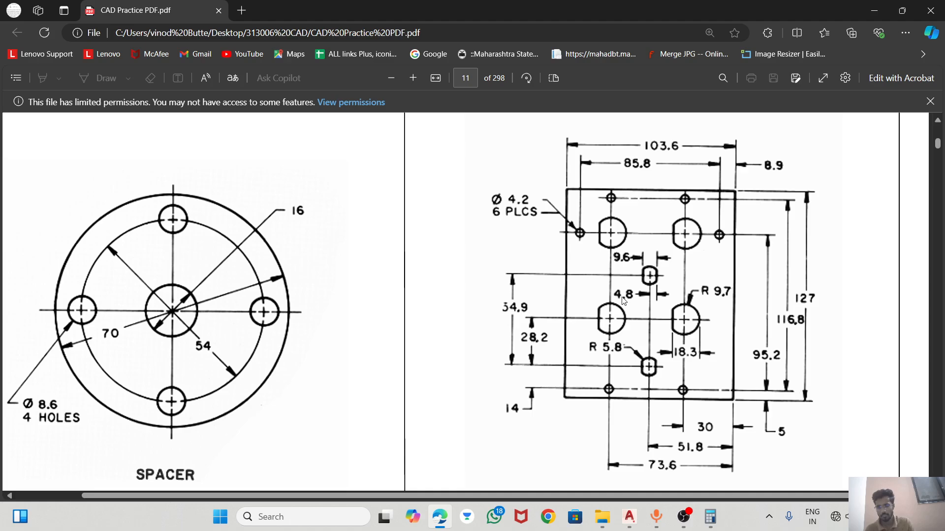
key(alt+Tab)
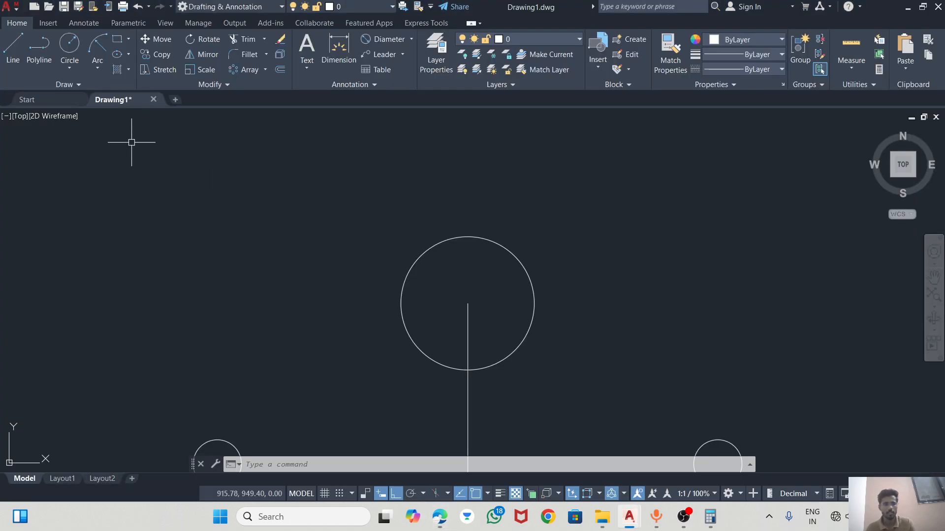
click(17, 53)
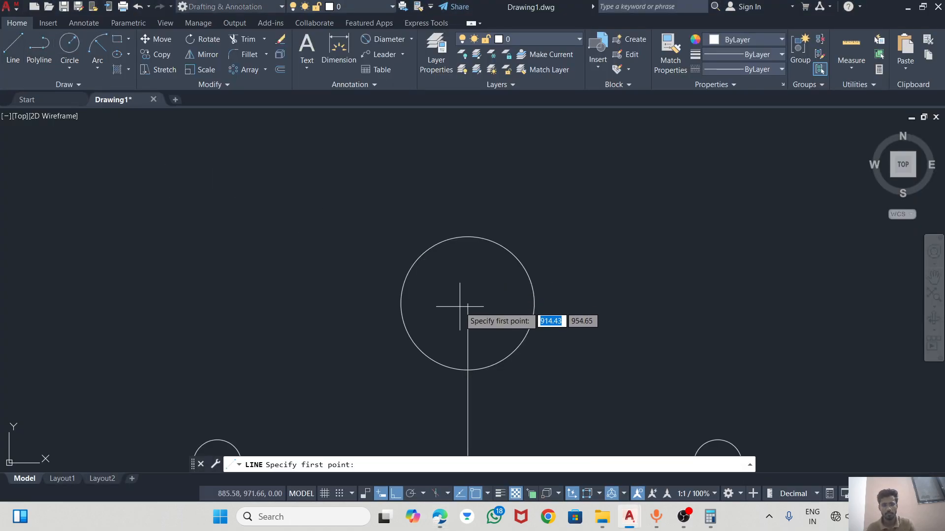
click(467, 304)
text(4.8)
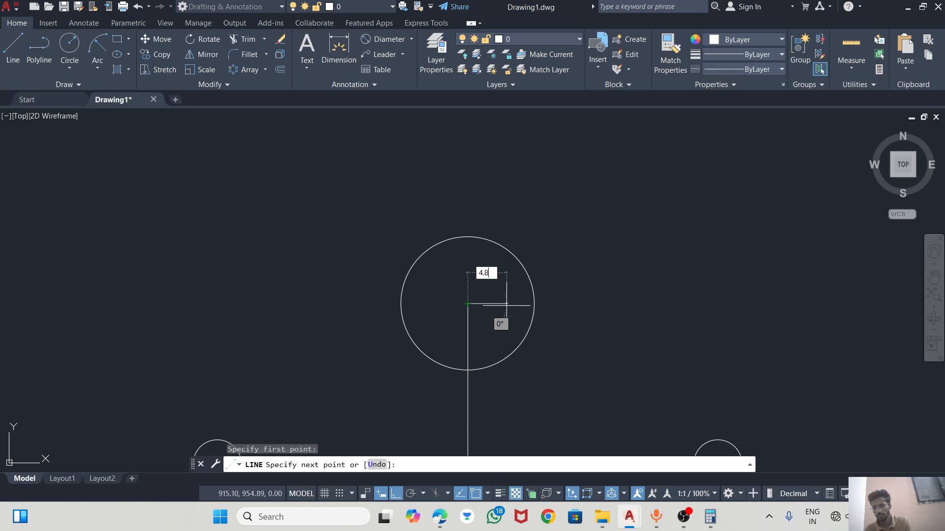
key(Return)
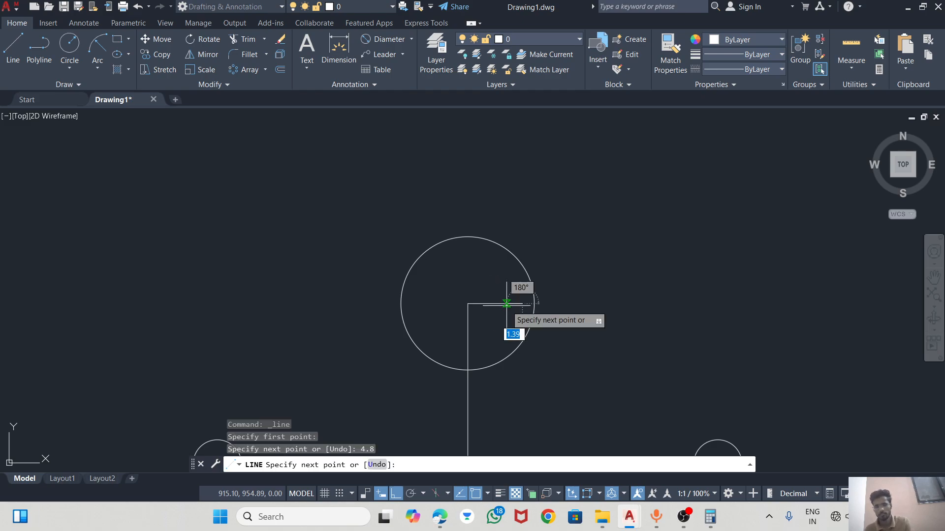
click(509, 221)
key(Return)
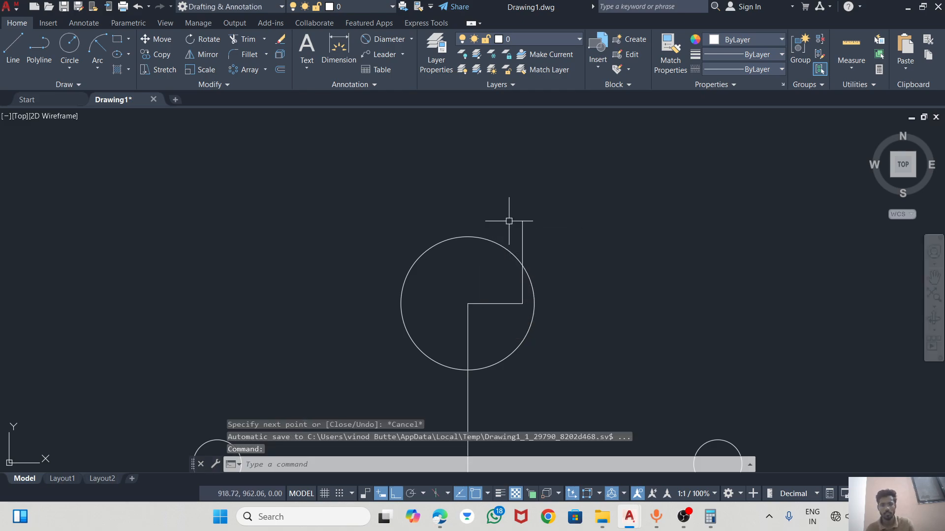
Step: Stretch the new vertical line's lower end straight down past the circle, and delete the horizontal 4.8 construction line
click(522, 254)
click(523, 304)
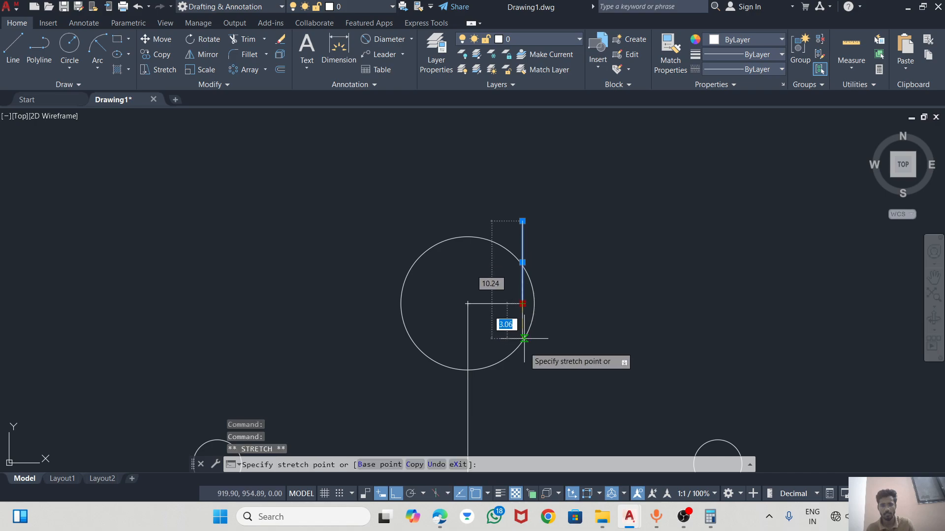
click(522, 369)
key(Escape)
click(496, 309)
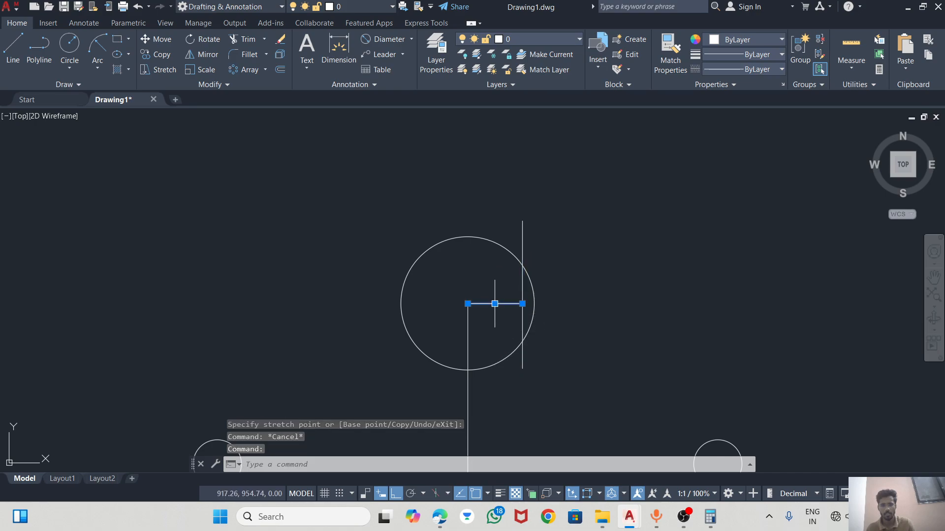
key(Delete)
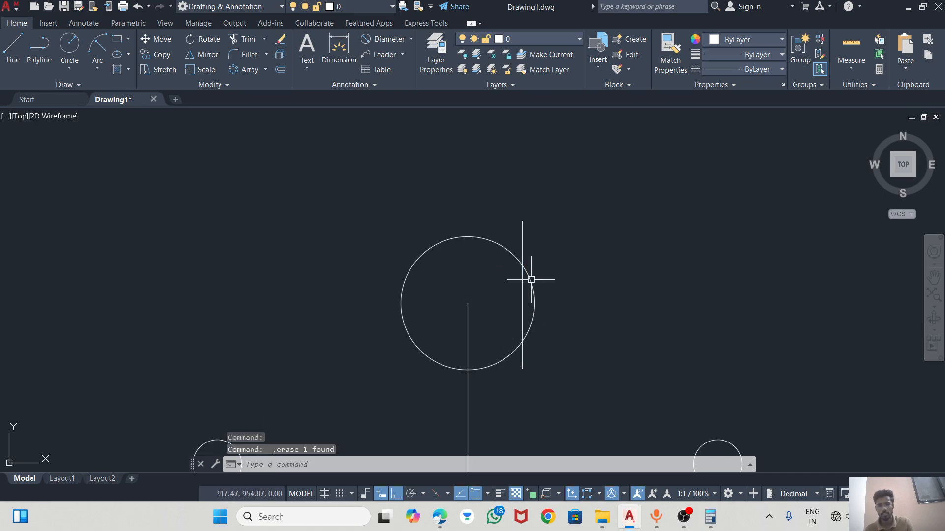
Step: Offset the vertical line beside the small circle 9.6 to the opposite side, checking the cutout width in the practice PDF
click(522, 234)
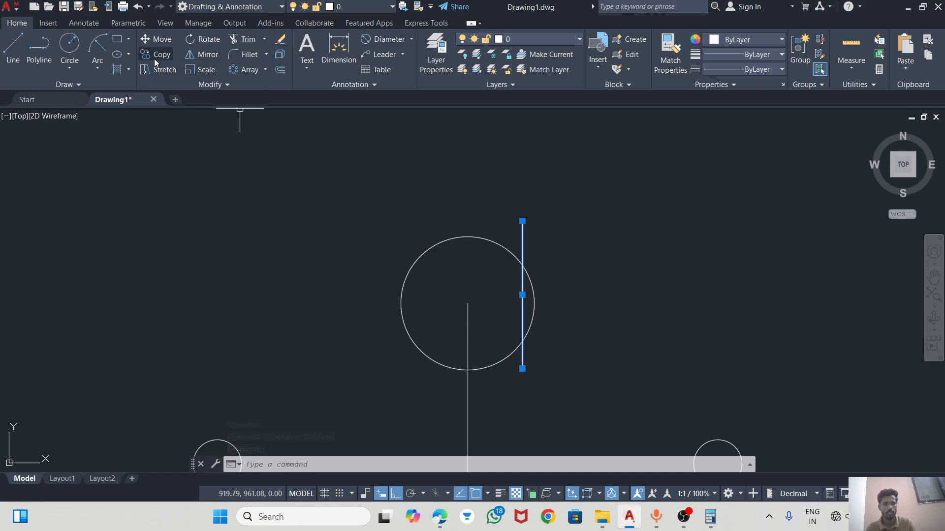
text(O)
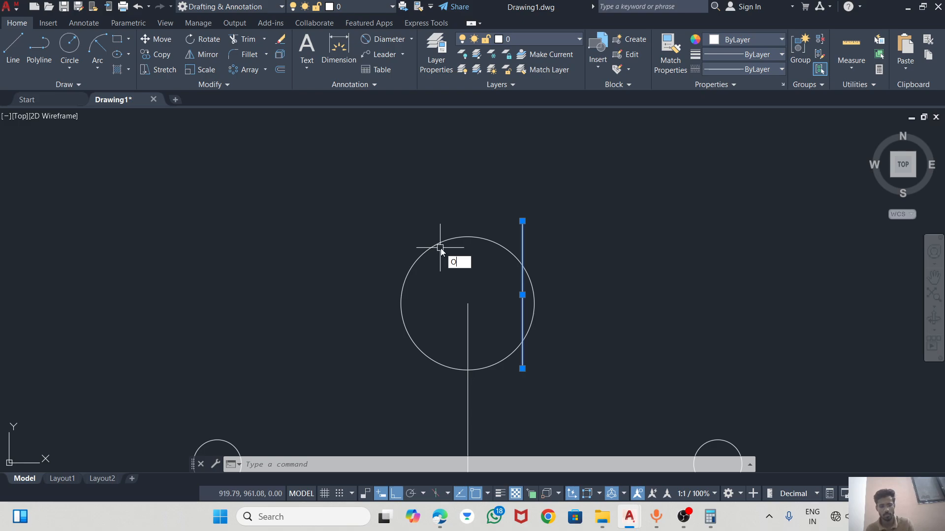
text(FFS)
key(Return)
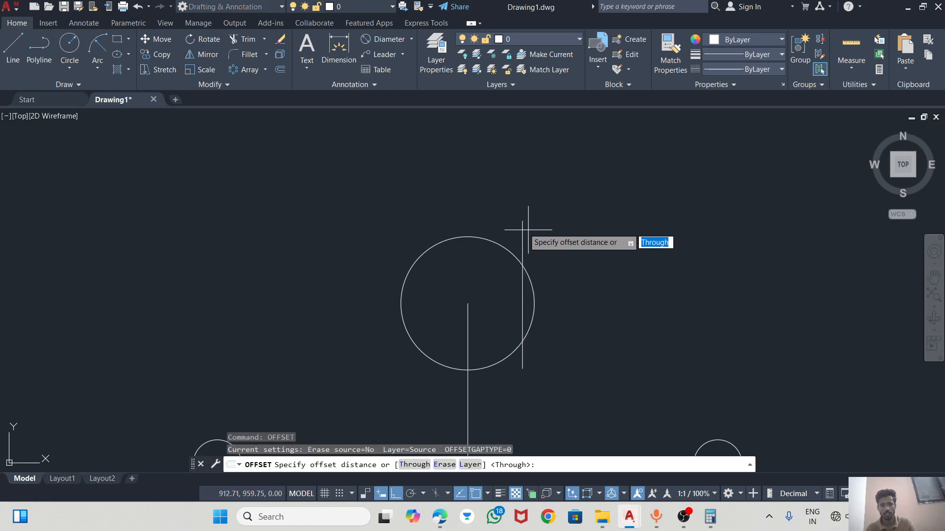
click(522, 221)
key(alt+Tab)
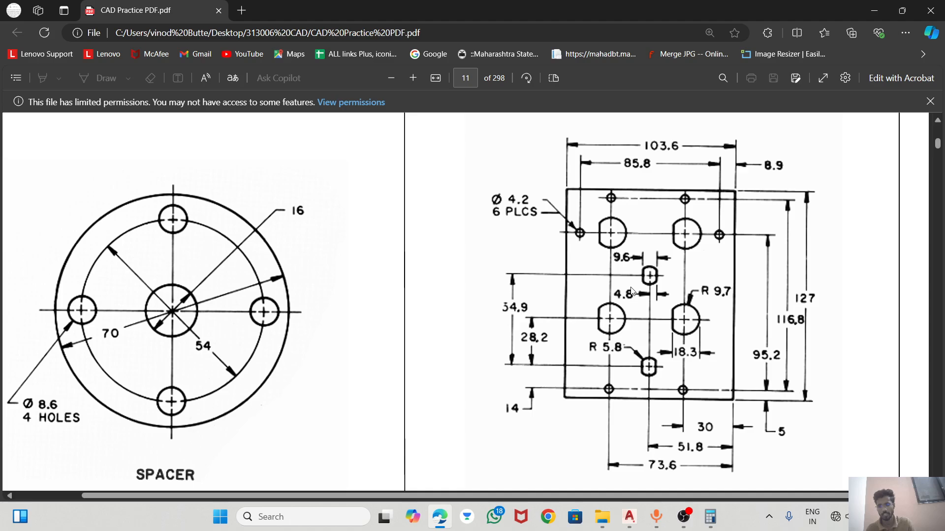
key(alt+Tab)
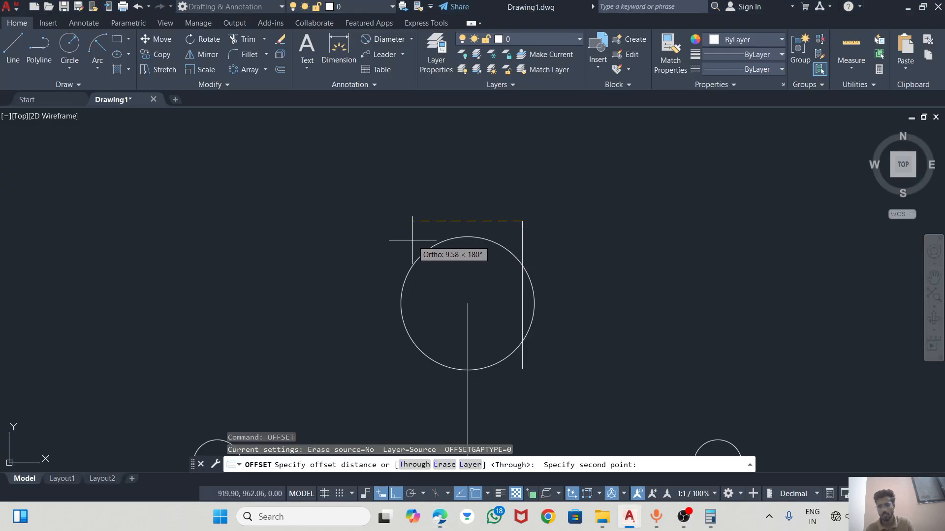
text(9.6)
key(Return)
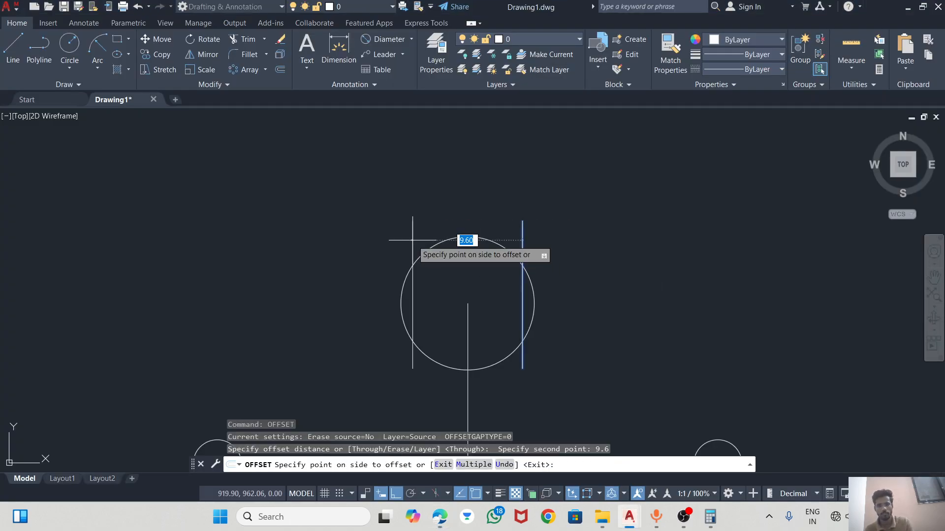
click(467, 241)
Step: Trim the line ends outside the circle and the arcs beyond both vertical lines, leaving a small double-flat cutout
click(244, 39)
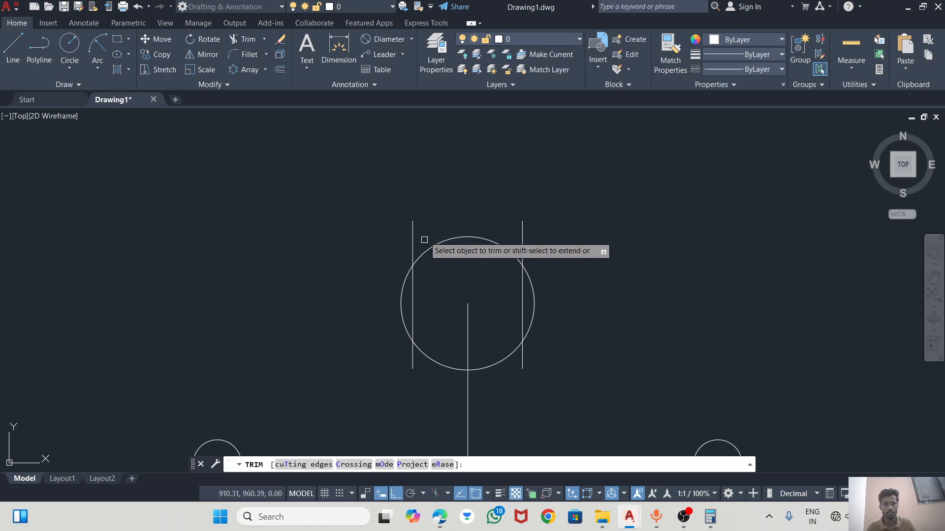
click(420, 228)
click(395, 239)
key(Return)
click(396, 268)
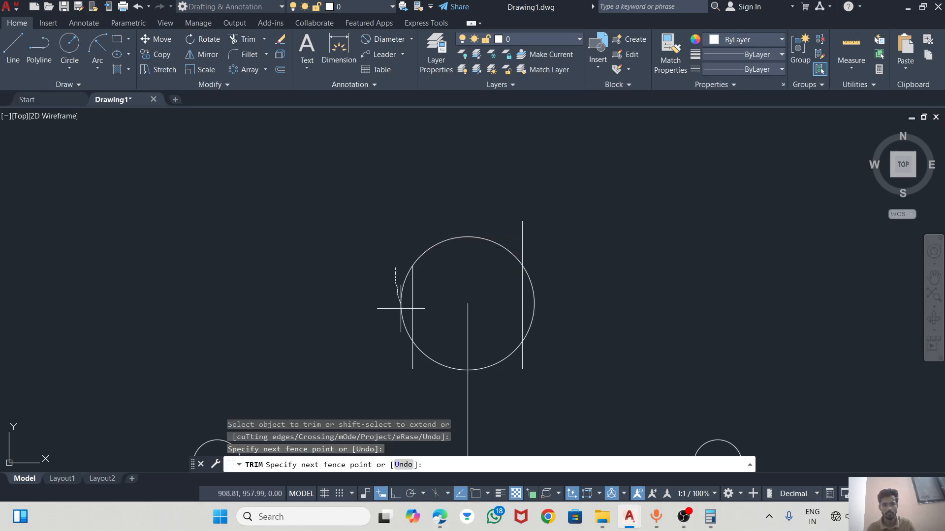
drag(404, 322, 417, 371)
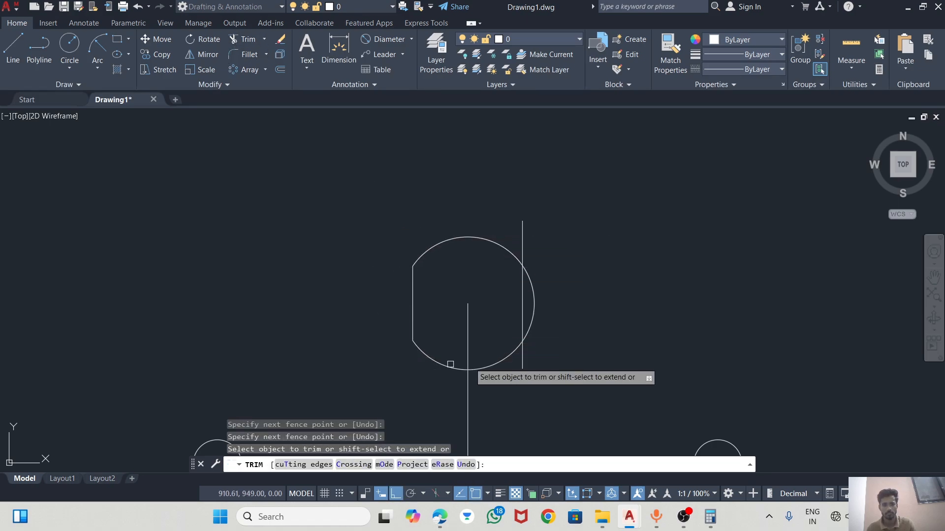
click(524, 355)
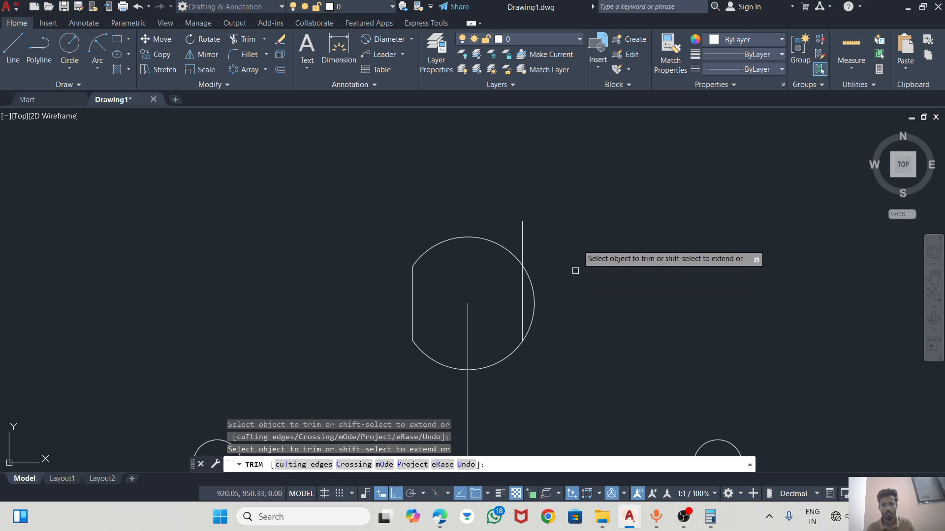
drag(519, 237, 531, 244)
click(533, 295)
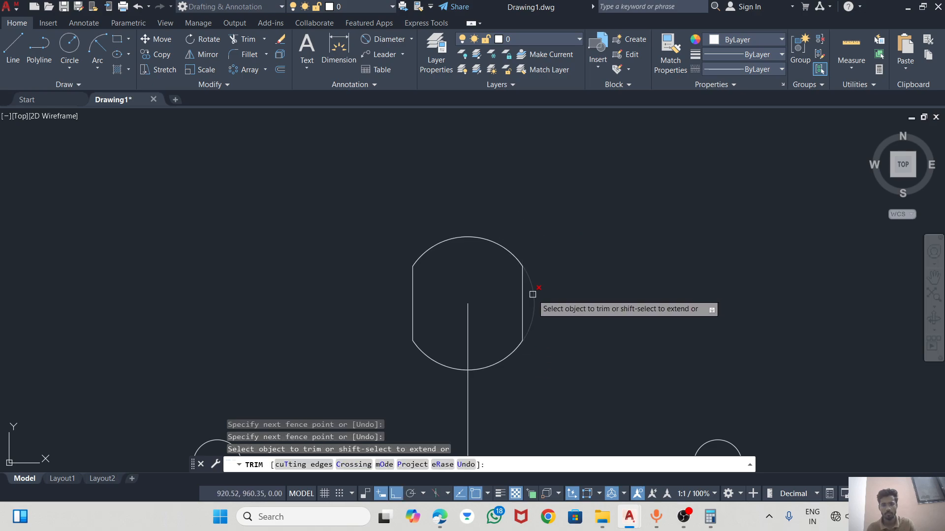
key(Escape)
Step: Delete the vertical construction line running from the plate's bottom edge to the small cutout's centre
scroll(613, 228, down, 8)
scroll(559, 249, up, 4)
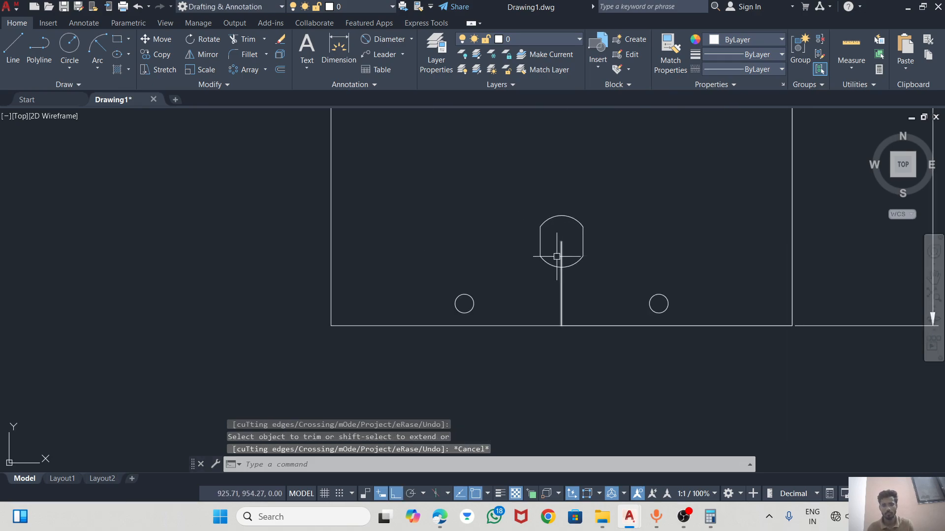
click(560, 256)
key(Delete)
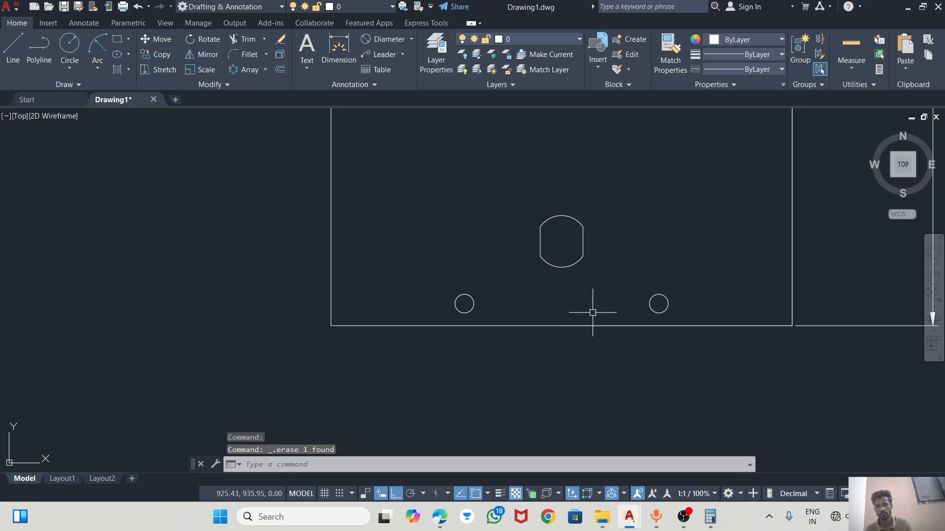
Step: Check the small cutouts' spacing in the practice PDF and copy the double-flat cutout 34.9 straight up from its centre
key(alt+Tab)
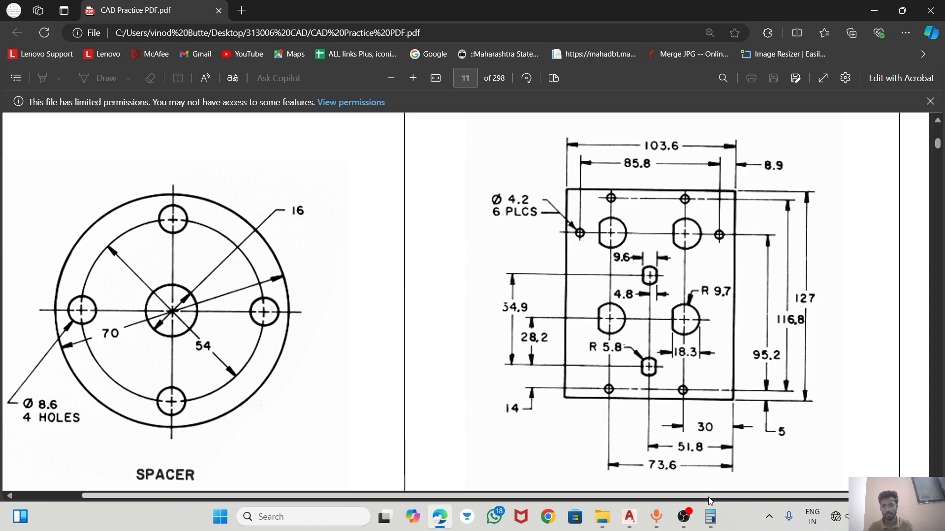
click(629, 517)
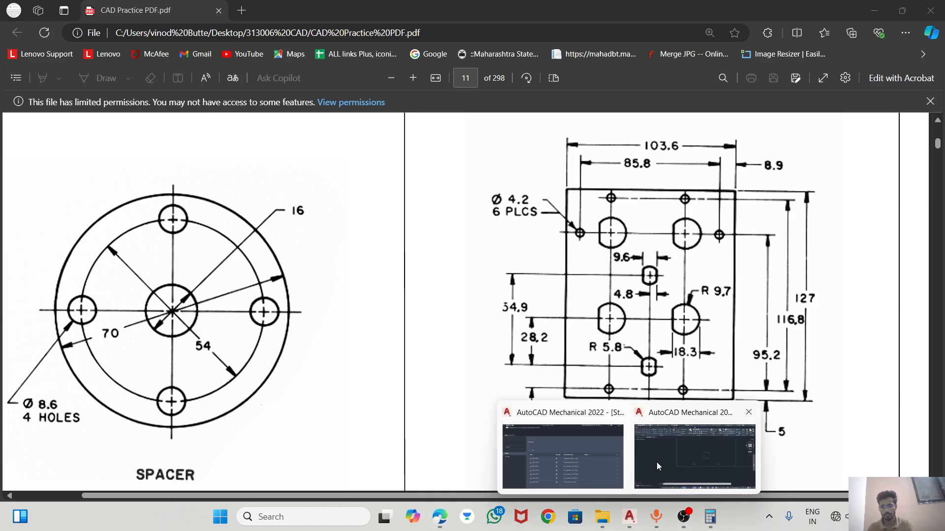
click(649, 455)
click(498, 197)
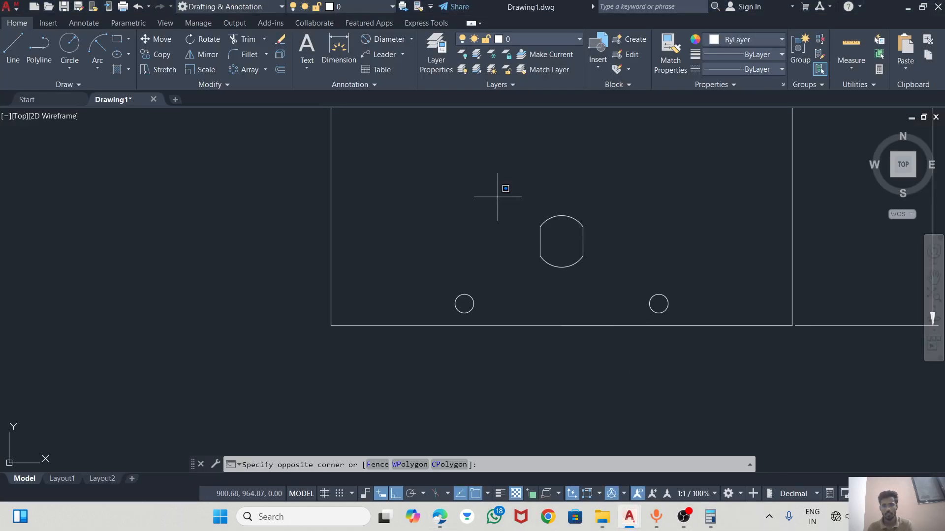
click(620, 285)
text(c)
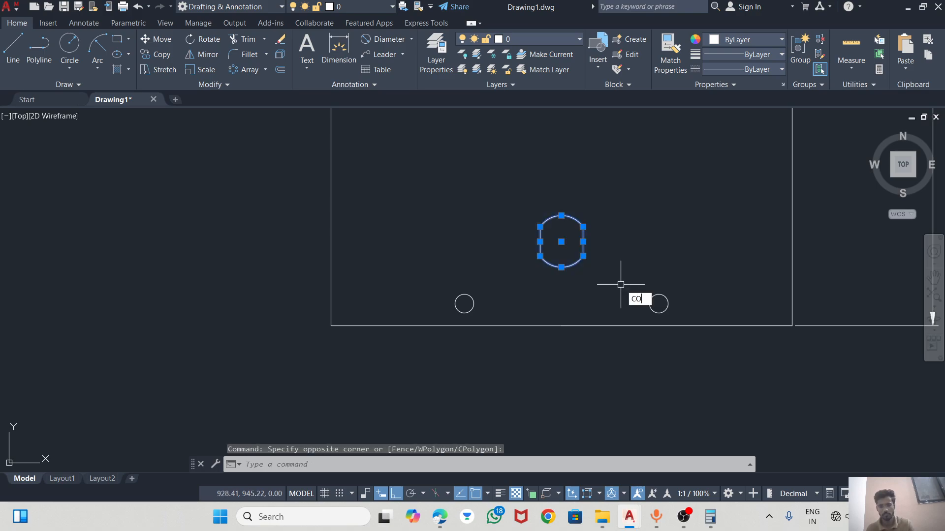
key(Return)
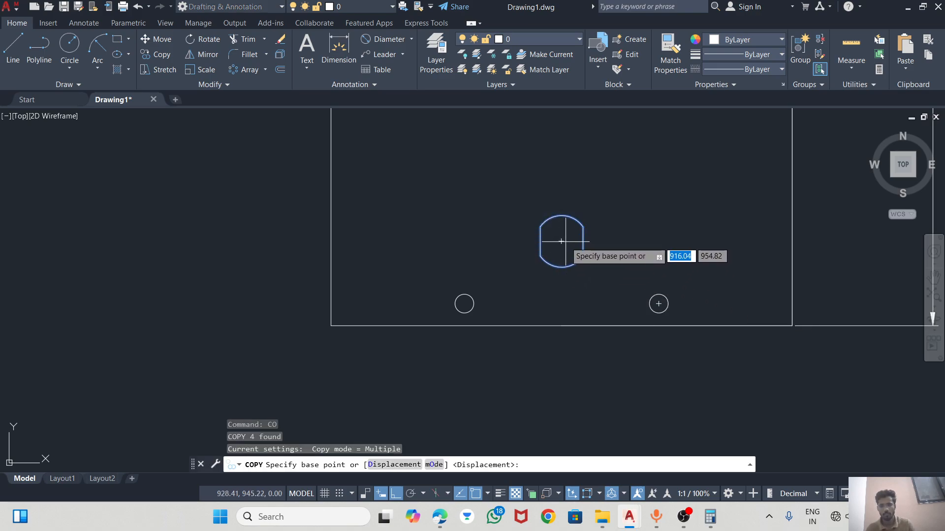
click(561, 241)
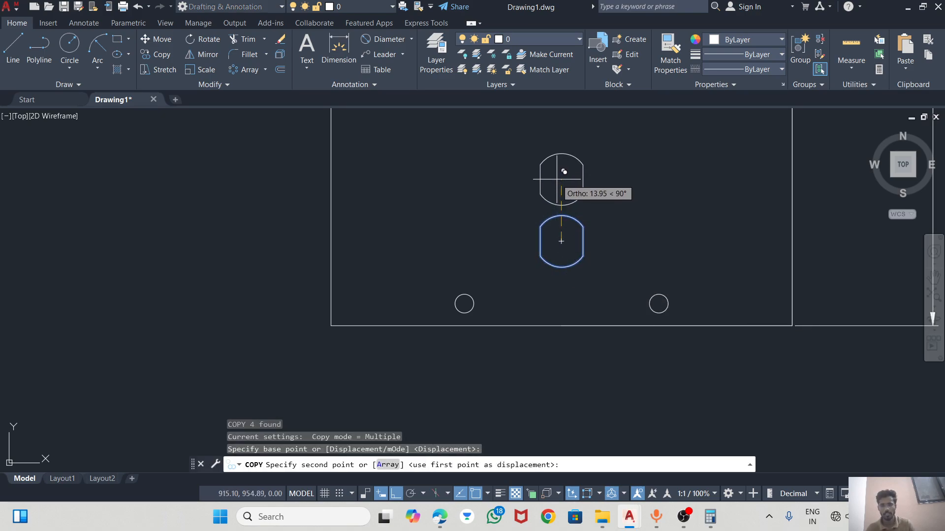
key(alt+Tab)
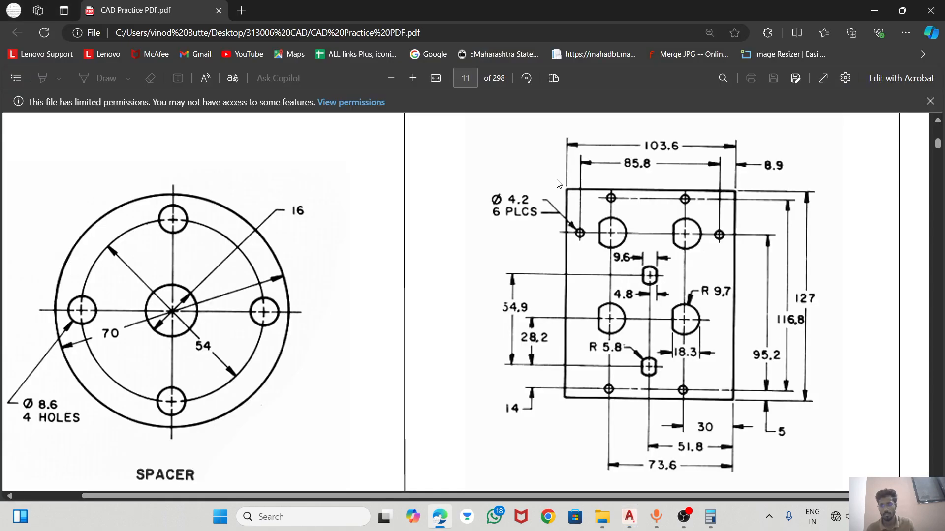
key(alt+Tab)
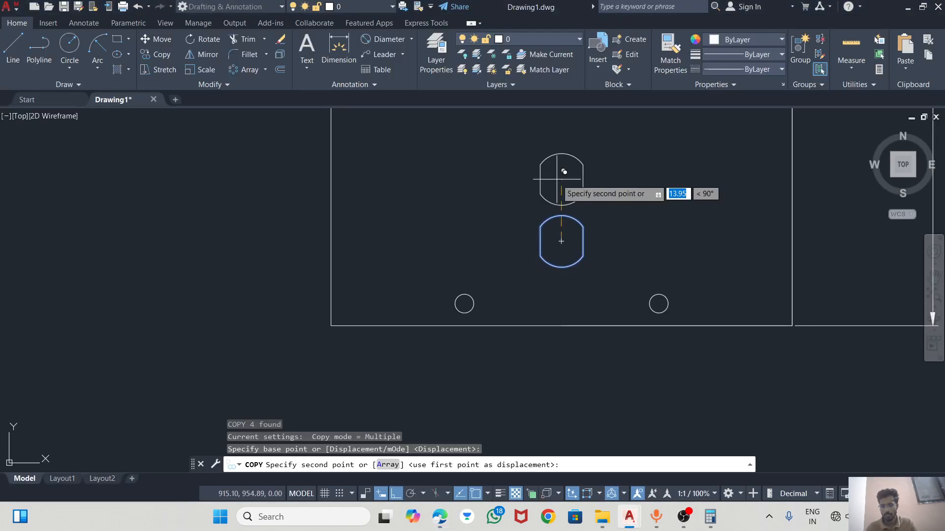
text(34)
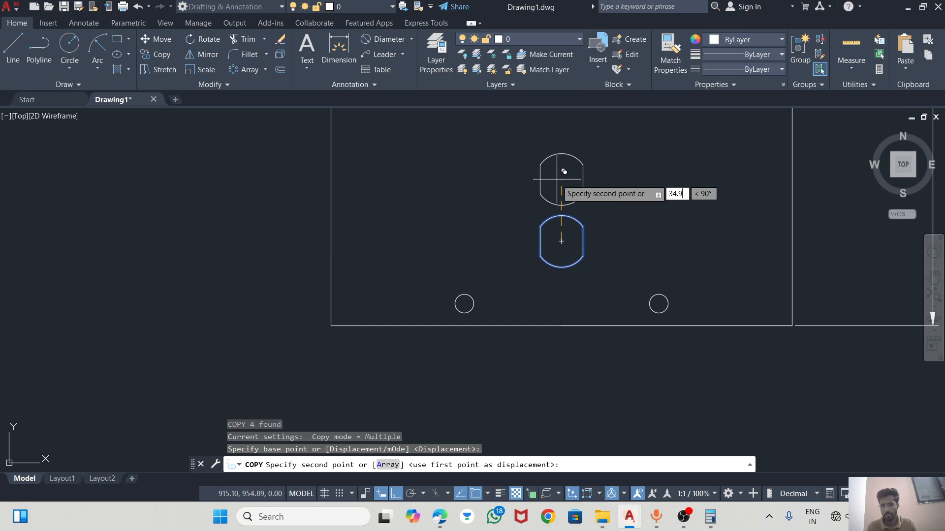
key(Return)
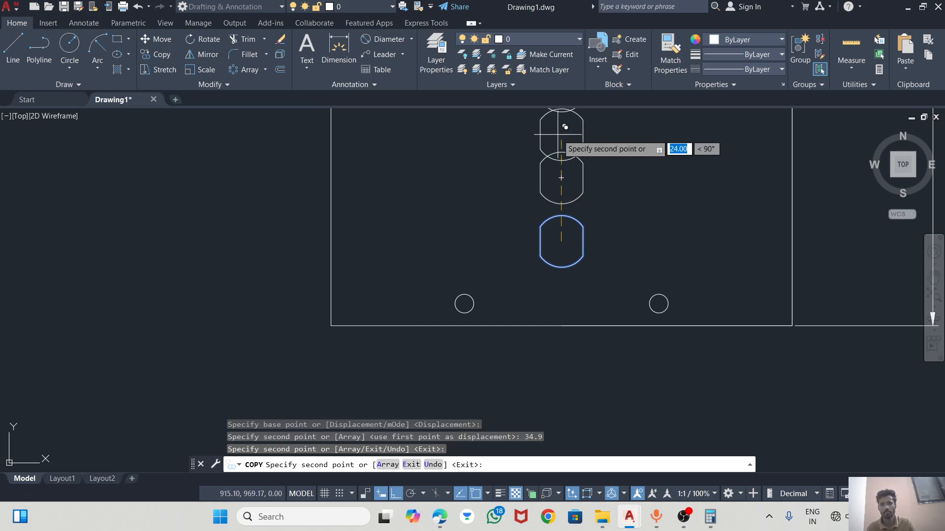
key(Escape)
Step: Delete the stray extra copy of the double-flat cutout lying just above the lower one
click(573, 153)
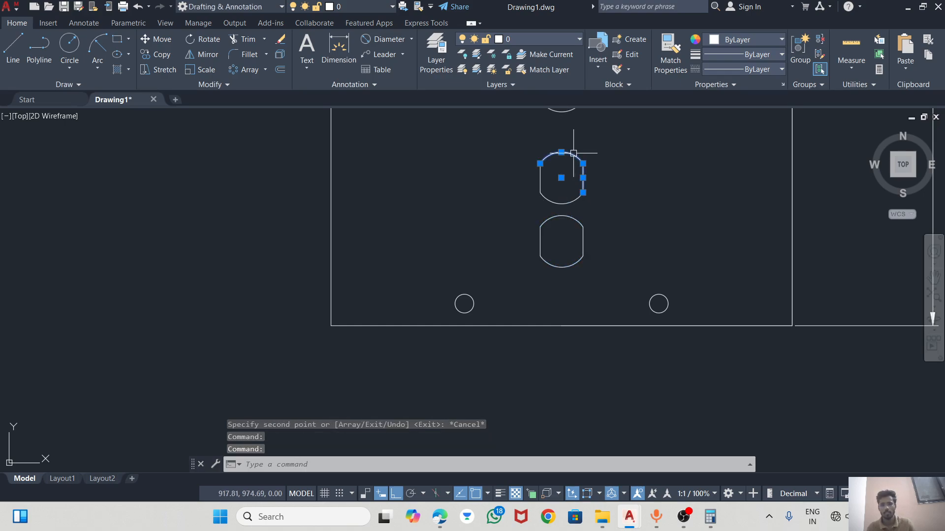
scroll(558, 173, down, 3)
scroll(545, 172, up, 3)
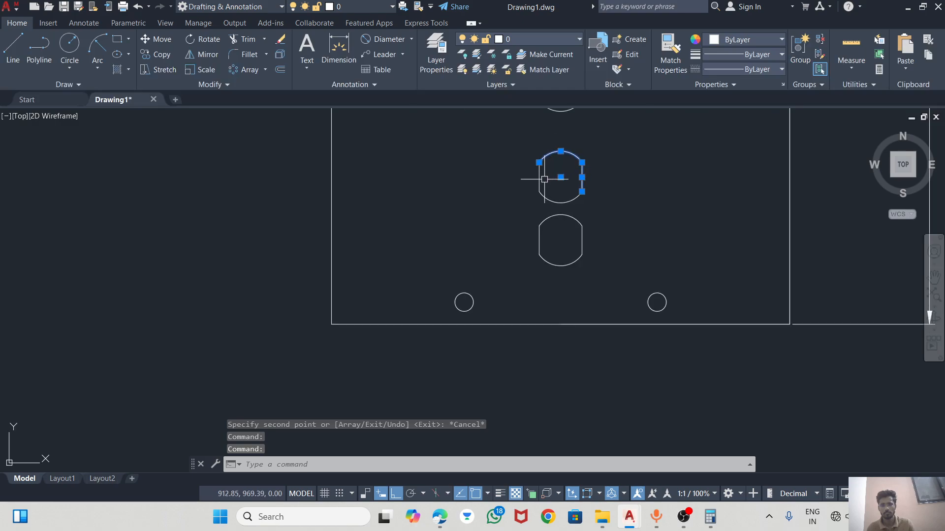
scroll(527, 211, down, 3)
scroll(527, 211, up, 6)
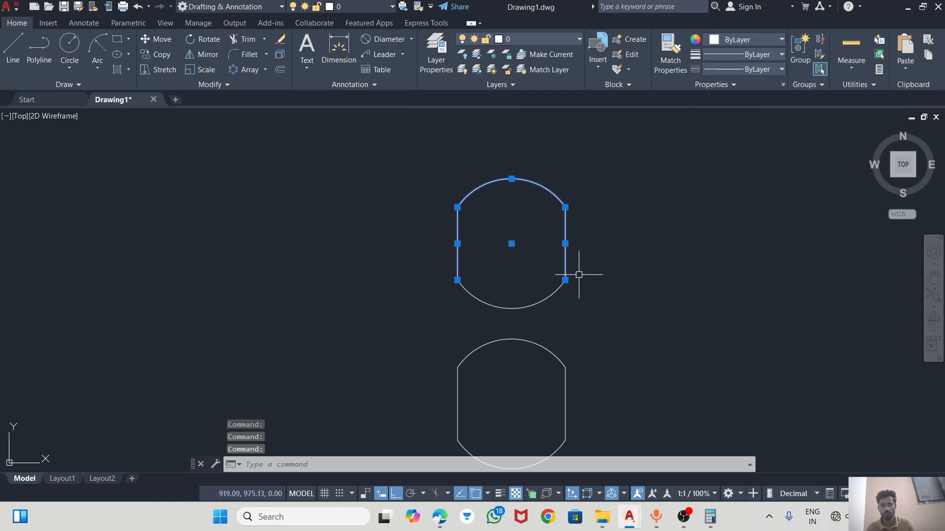
click(558, 285)
key(Delete)
scroll(543, 300, down, 4)
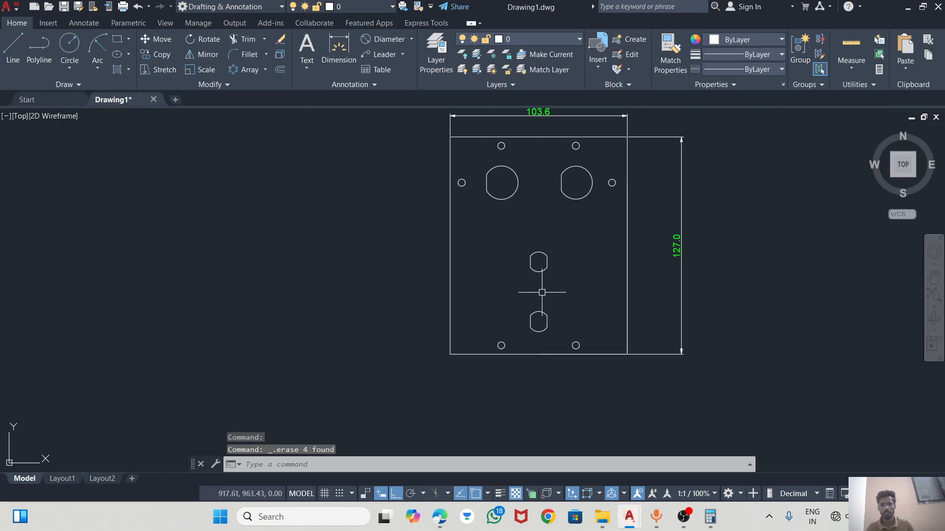
scroll(541, 292, up, 3)
scroll(544, 249, down, 2)
scroll(534, 323, up, 5)
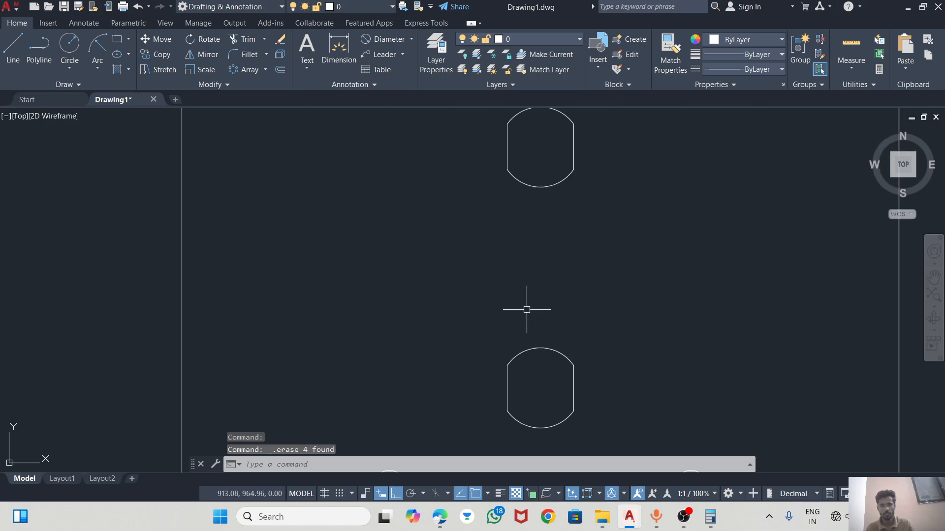
Step: Check the large cutouts' heights in the practice PDF, add 14 and 28.2 in the calculator, and subtract 95.2 from the sum
key(alt+Tab)
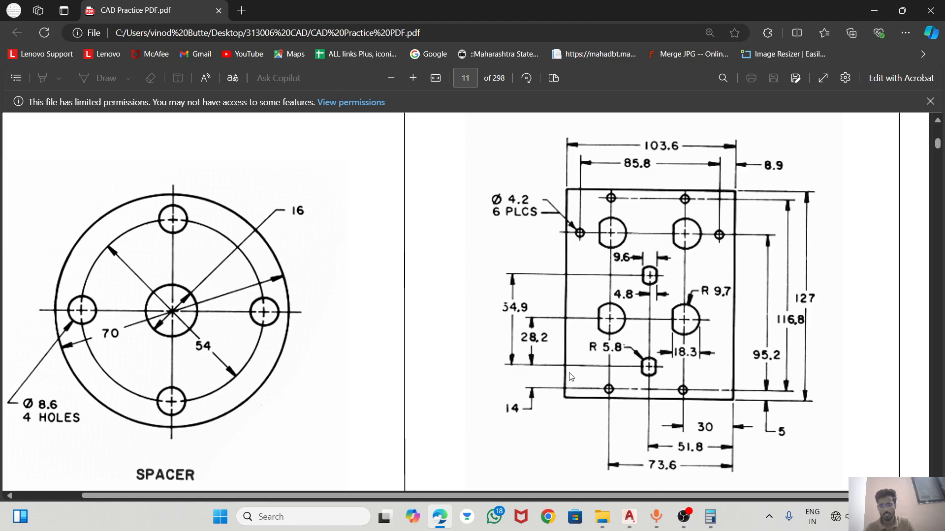
click(710, 516)
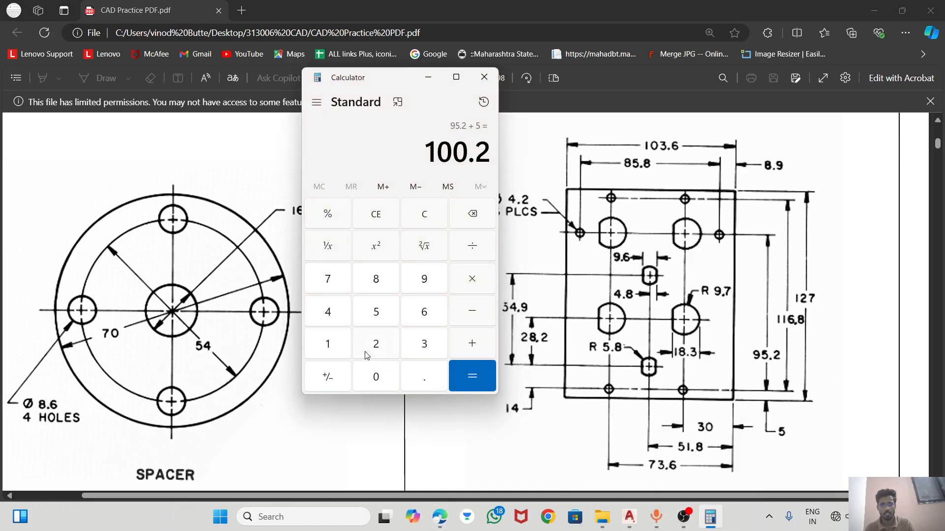
click(370, 223)
click(343, 339)
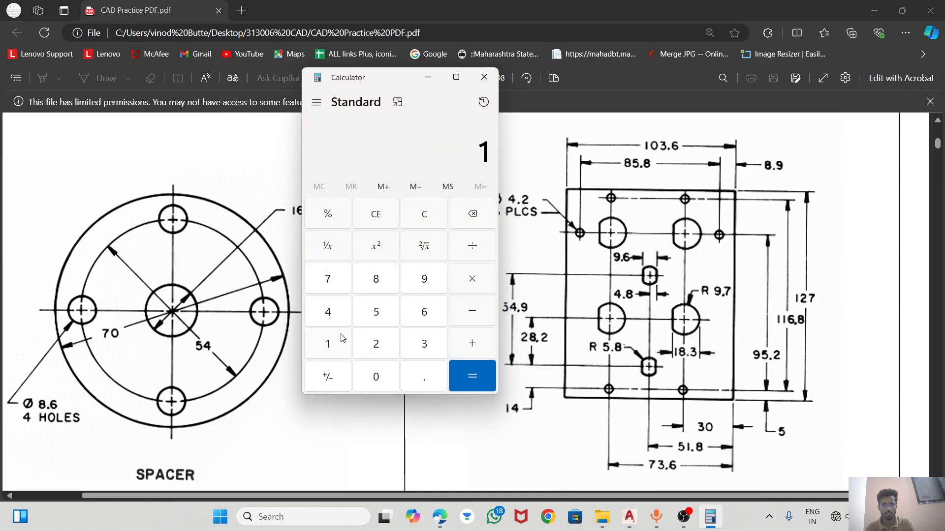
click(329, 311)
click(472, 344)
click(393, 339)
click(378, 278)
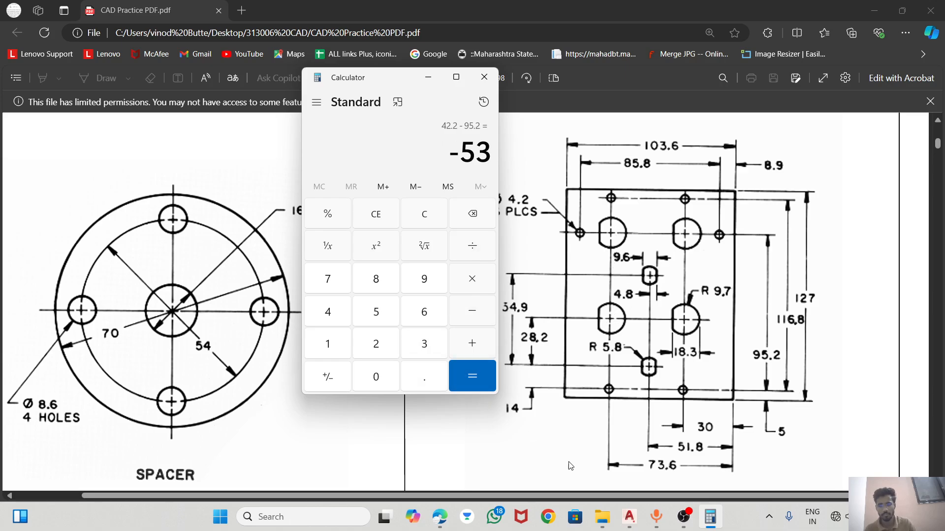
Step: Switch from the practice PDF back to the plate drawing in AutoCAD
mouse_move(642, 528)
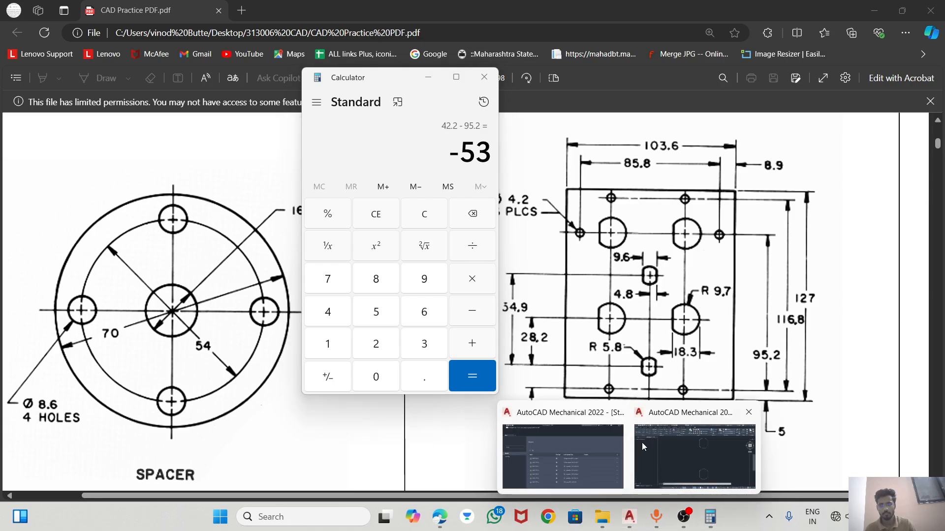
click(665, 443)
scroll(601, 306, down, 4)
scroll(553, 274, down, 3)
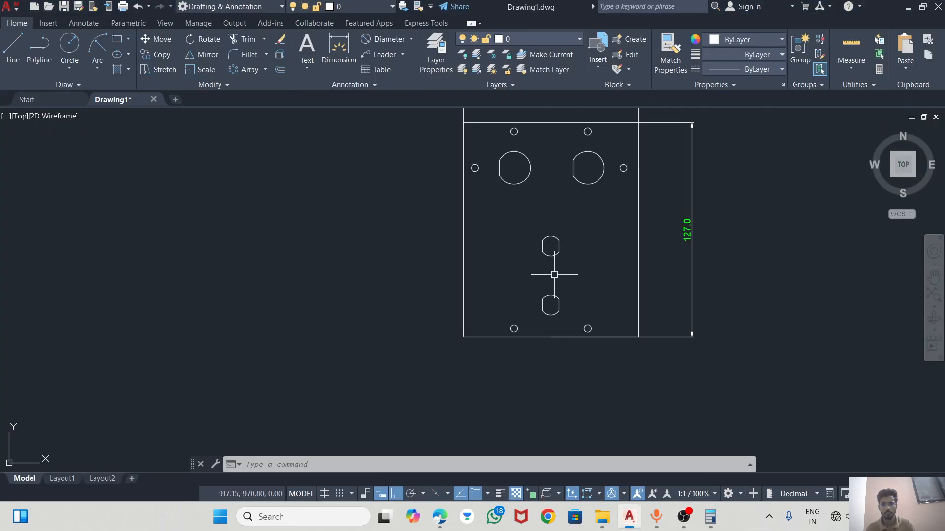
scroll(552, 270, up, 2)
scroll(522, 140, up, 2)
click(439, 143)
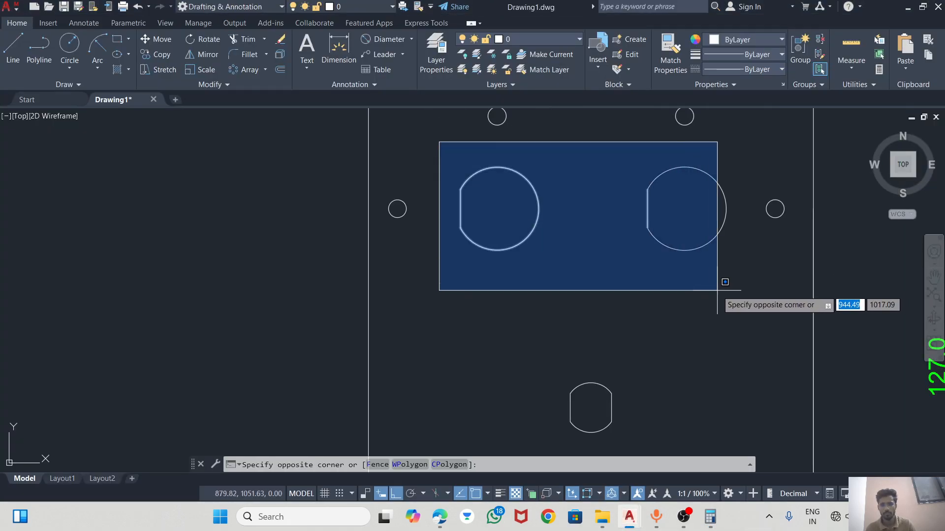
click(732, 290)
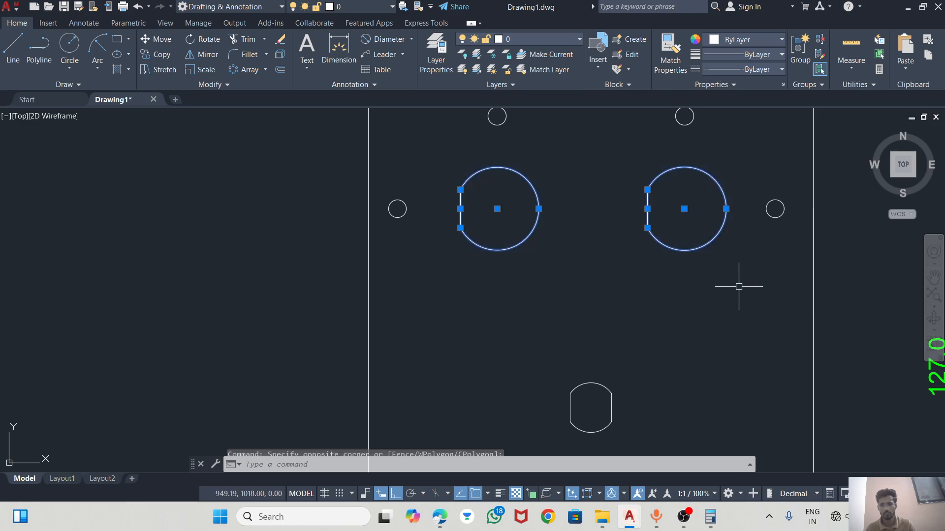
click(684, 208)
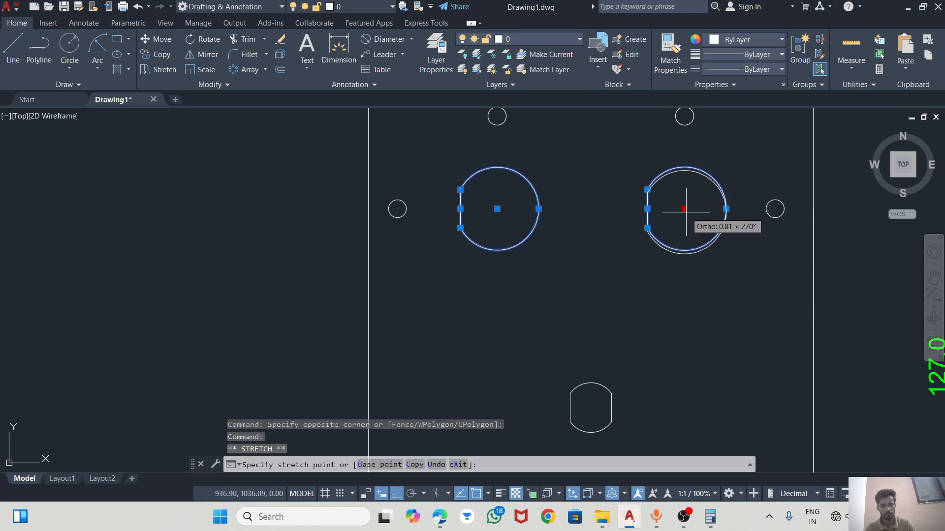
key(Escape)
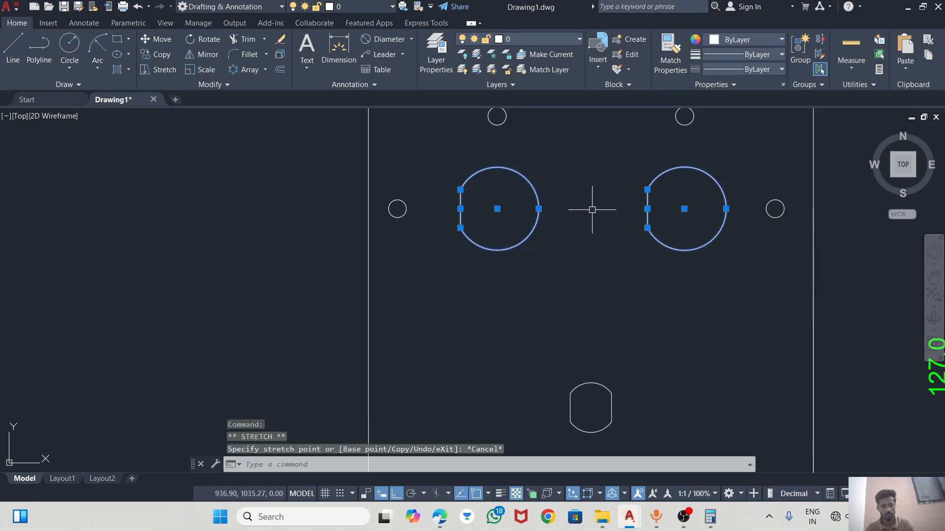
text(c)
key(Return)
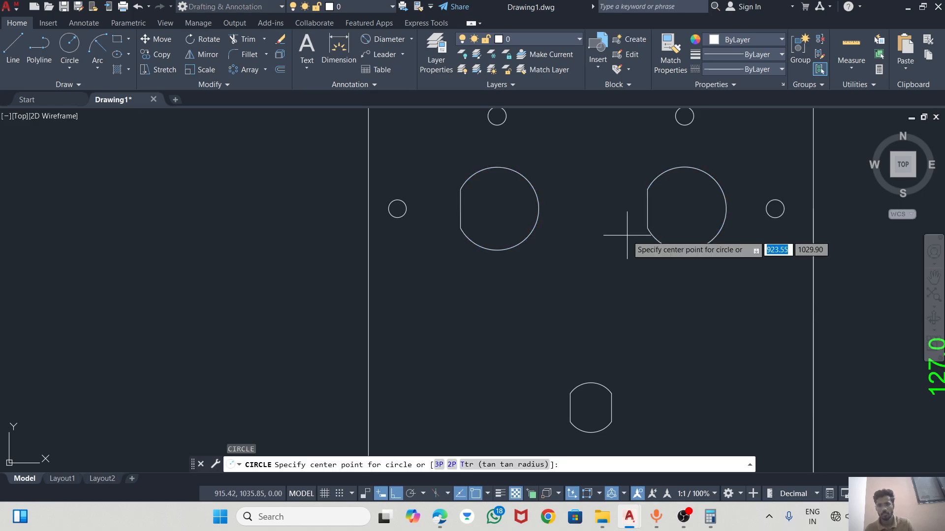
key(Escape)
Step: Copy both large flat-sided cutouts 53 straight down, using the centre of the right-hand one as the base point
click(443, 158)
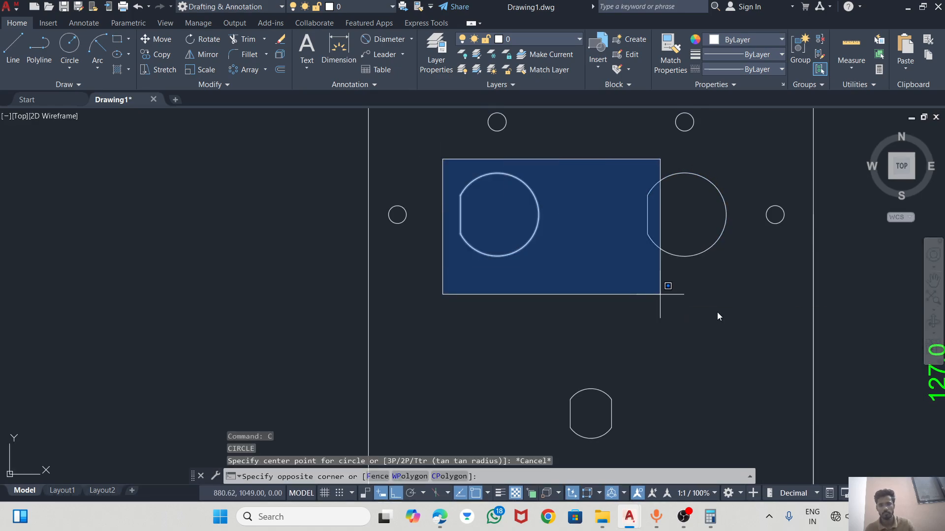
click(753, 300)
text(co)
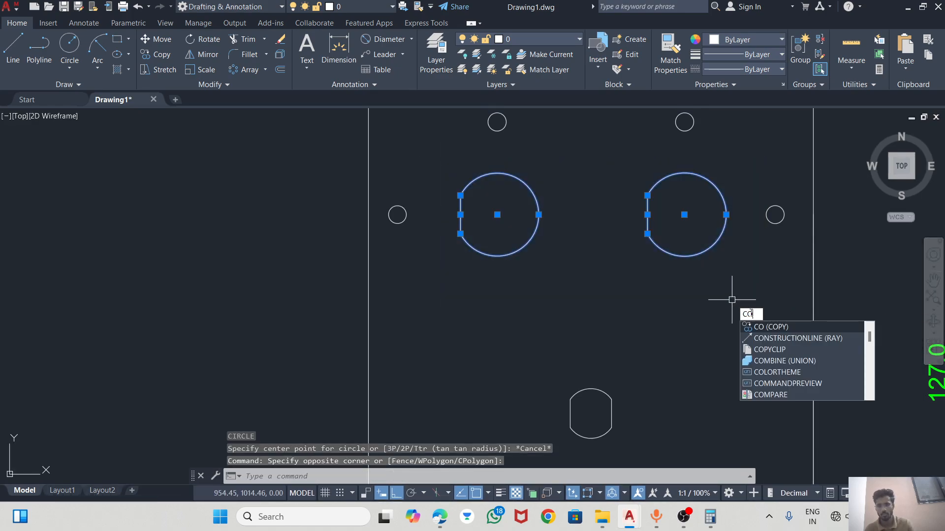
click(771, 327)
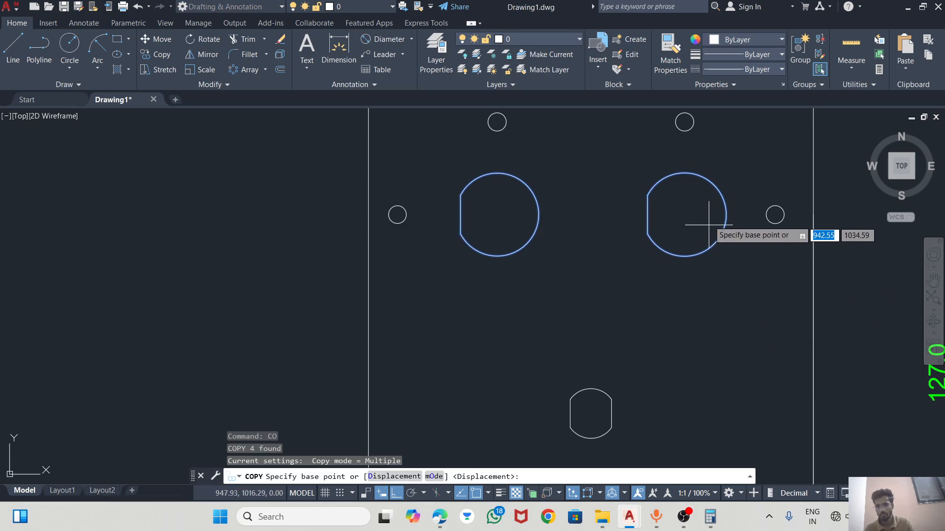
click(677, 215)
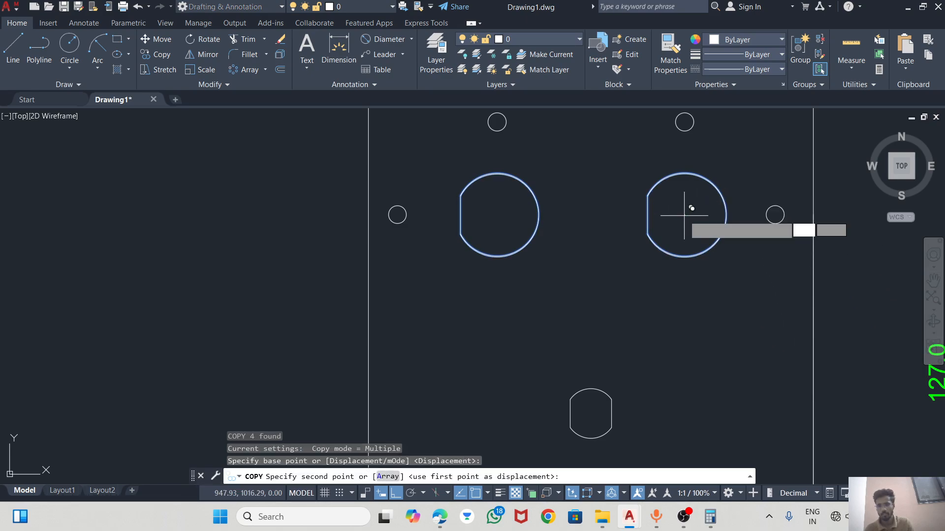
text(53)
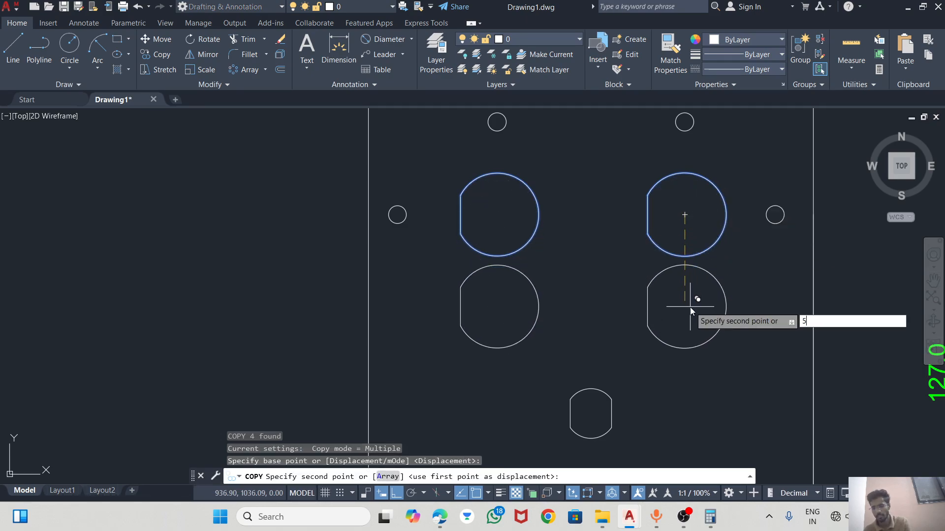
key(Return)
scroll(672, 293, down, 4)
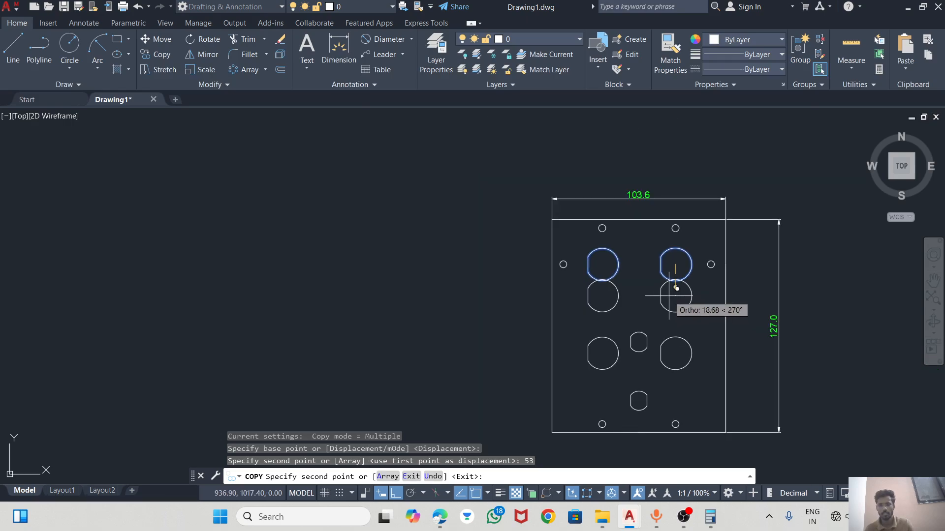
key(Escape)
scroll(656, 334, up, 2)
scroll(519, 292, down, 2)
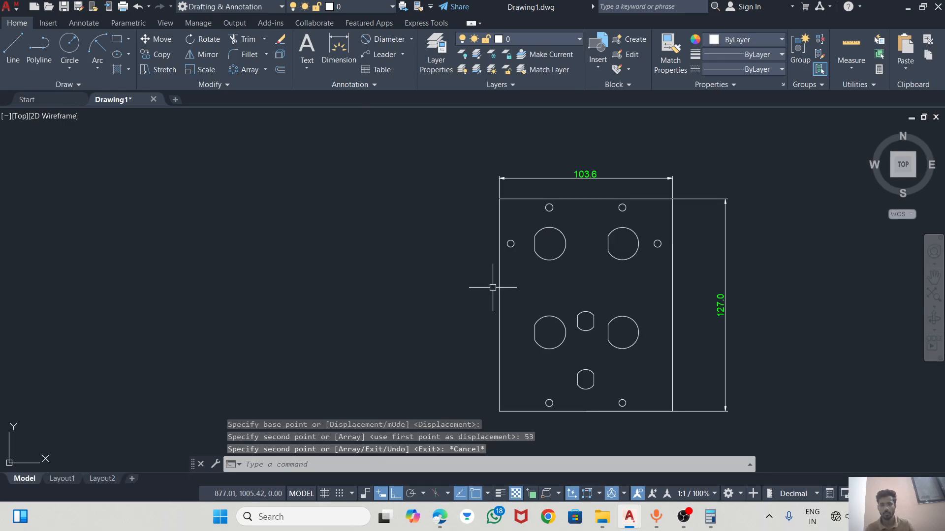
scroll(629, 372, up, 2)
scroll(556, 348, down, 2)
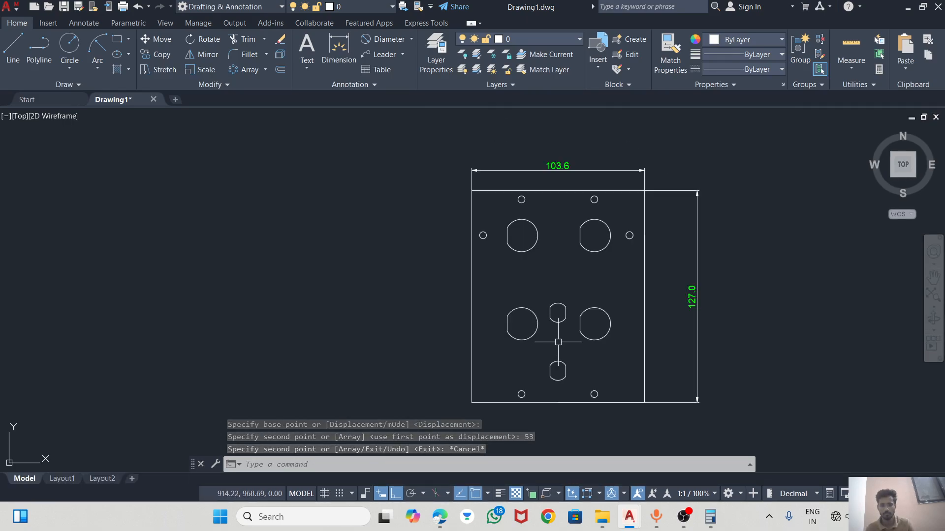
Step: Switch to the practice PDF and compare its cutout layout with the drawn plate
key(alt+Tab)
key(alt+Tab)
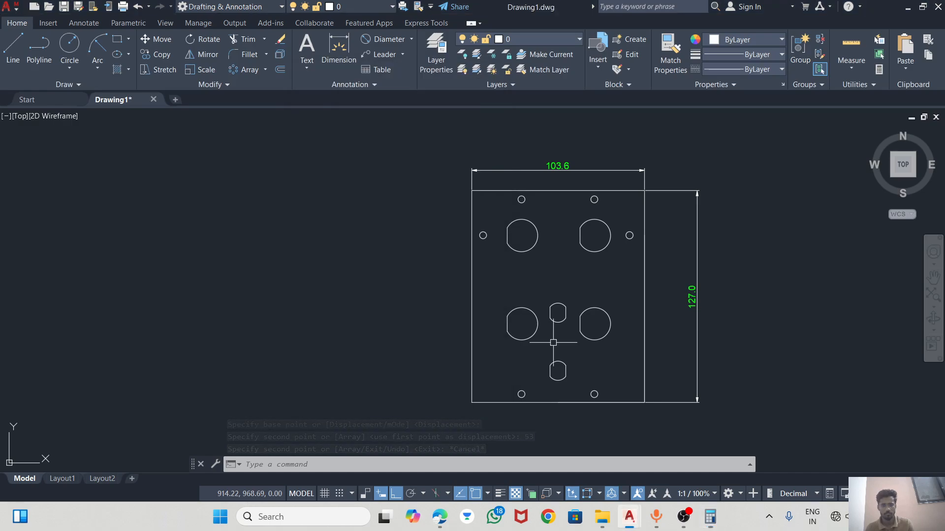
key(alt+Tab)
key(alt+Tab)
key(Tab)
key(Tab)
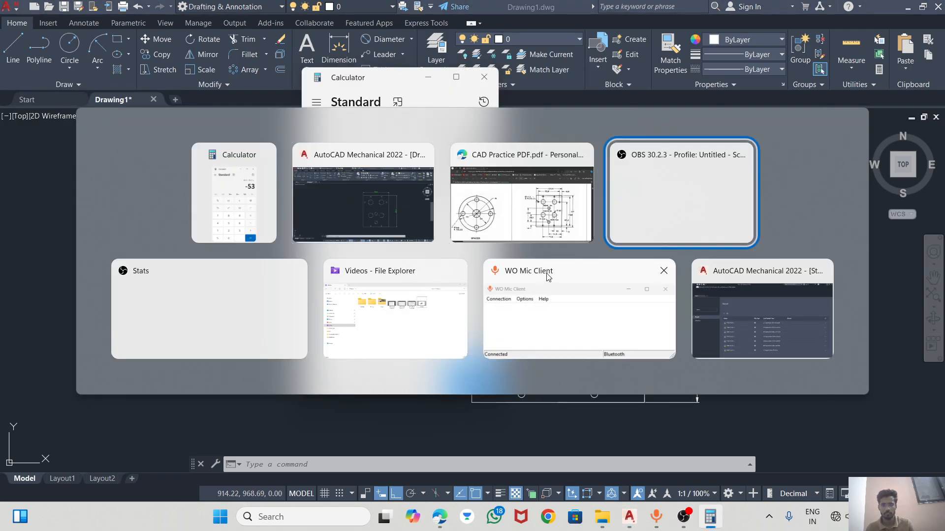
key(Tab)
key(Tab)
key(Tab)
key(Tab)
key(Tab)
key(Tab)
key(Tab)
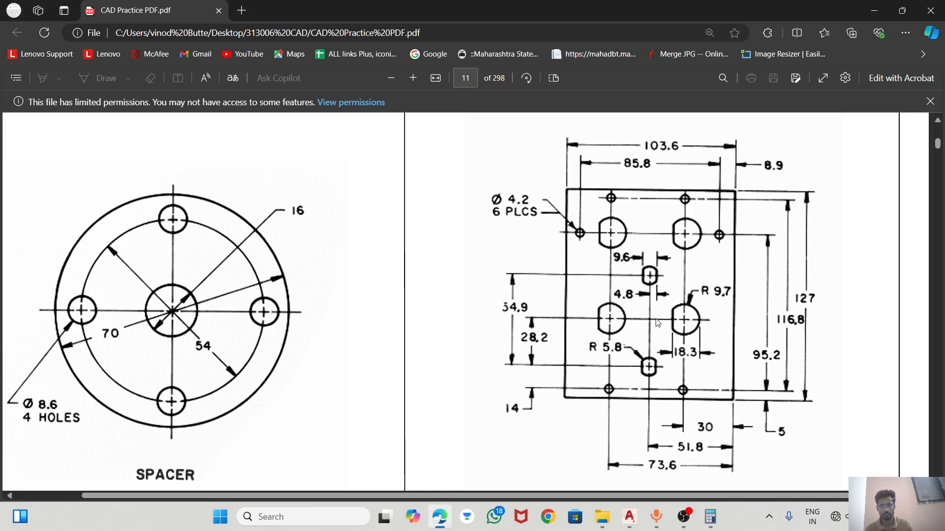
Step: Close the calculator and return to the plate drawing in AutoCAD
key(alt+Tab)
click(485, 77)
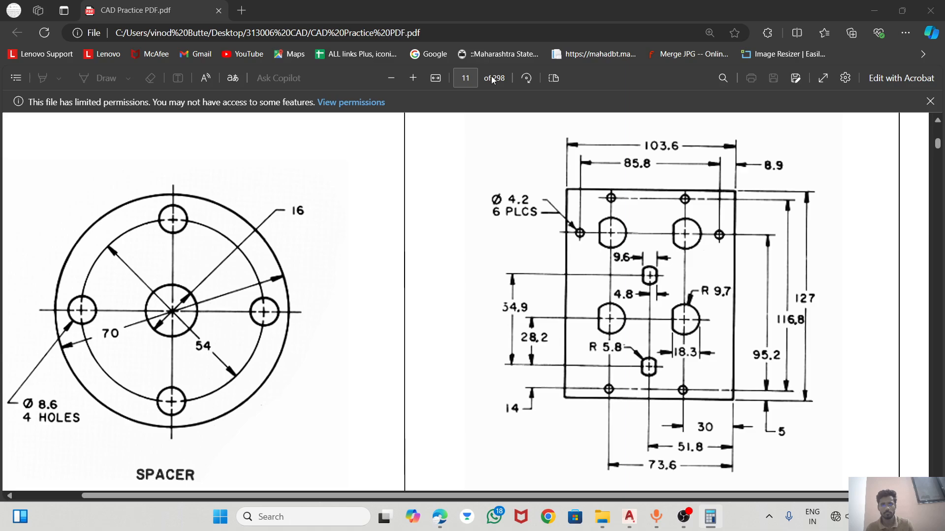
mouse_move(649, 517)
click(719, 433)
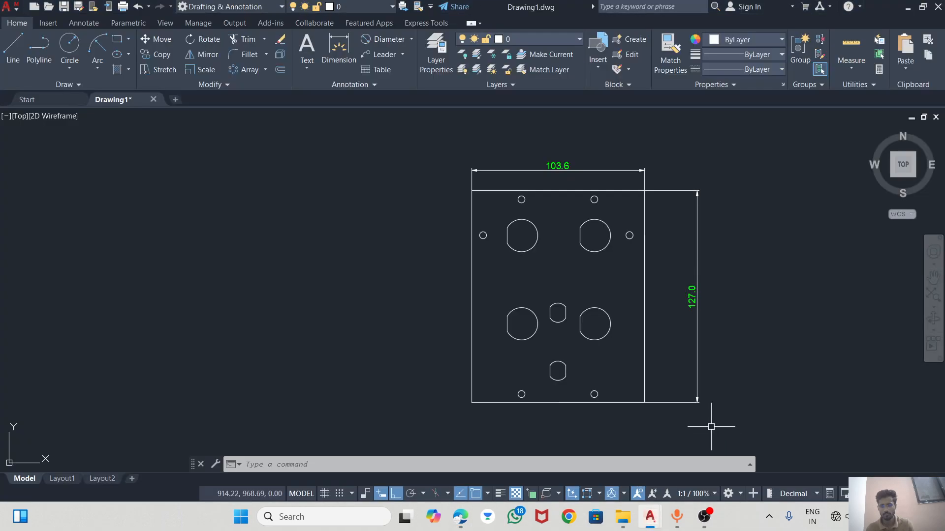
Step: Dimension the vertical centre distance between the two left-hand large cutouts, placing the dimension outside the plate's left edge
scroll(572, 324, up, 2)
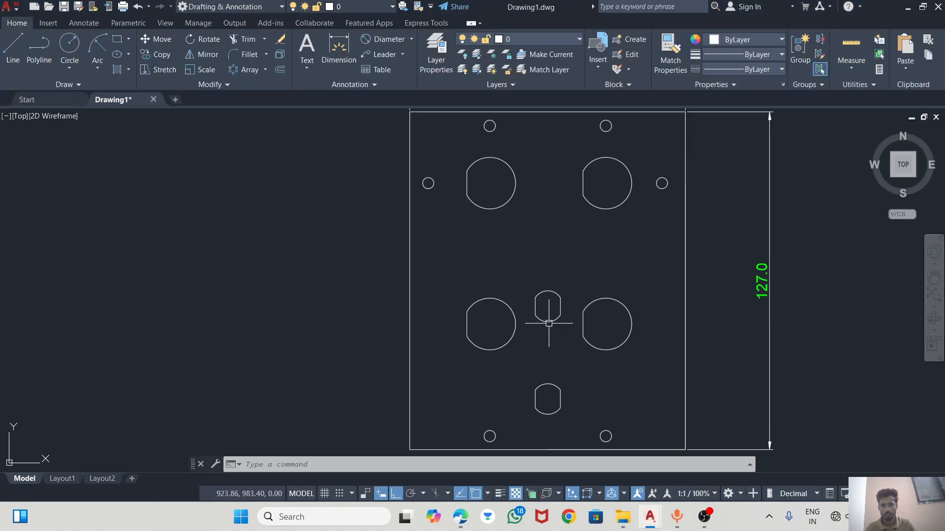
click(339, 49)
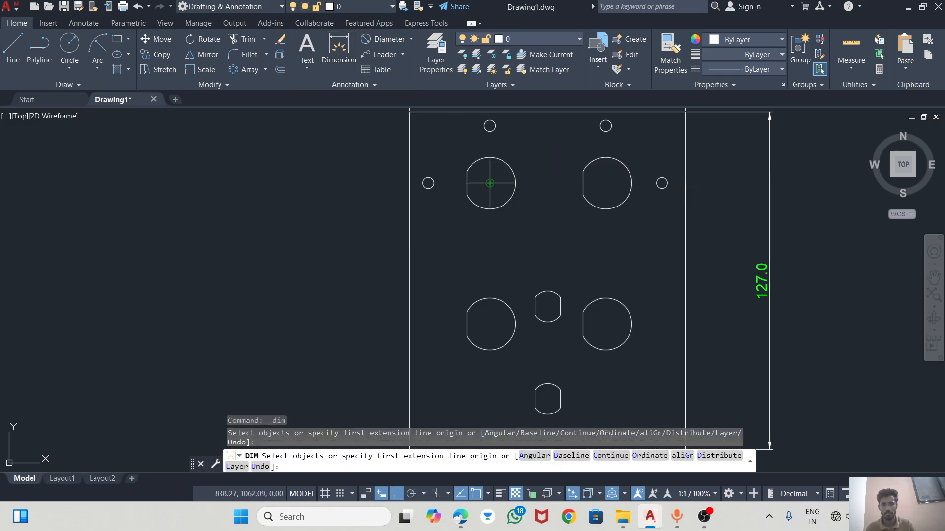
click(490, 184)
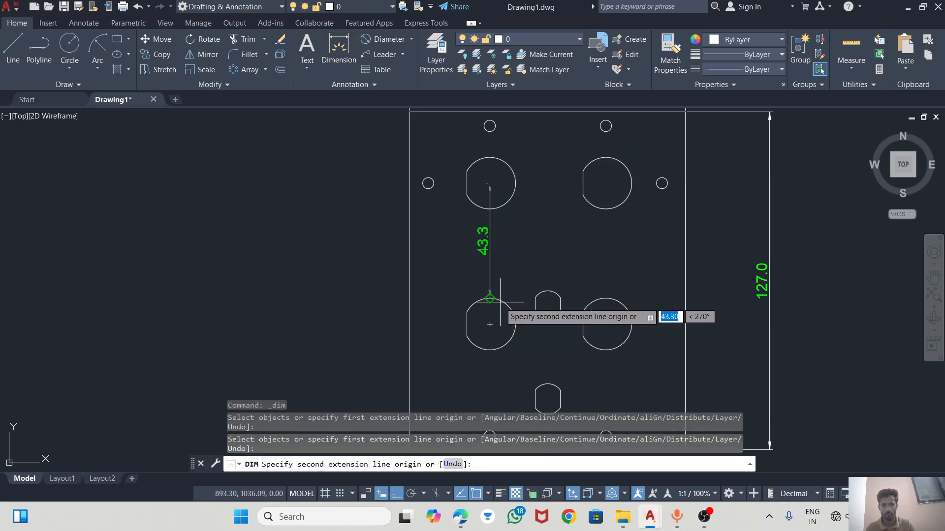
click(489, 324)
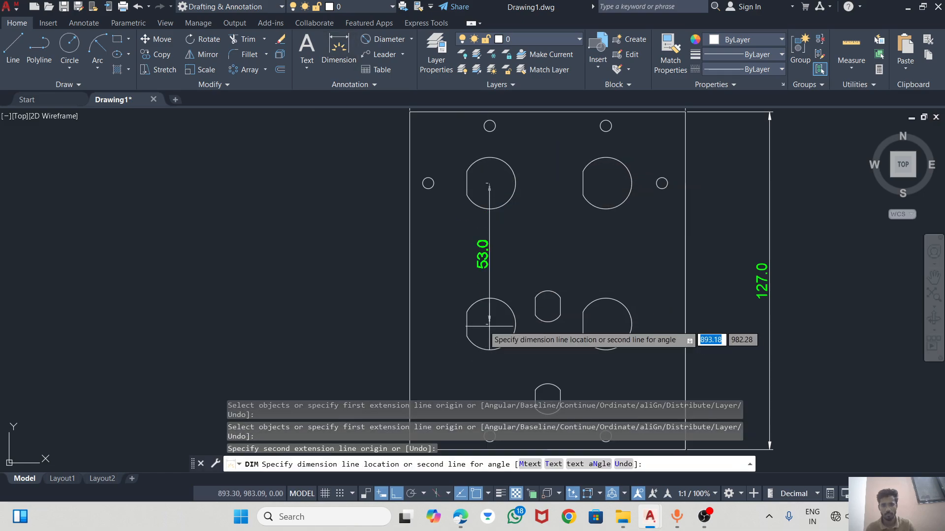
click(325, 305)
Step: Dimension the horizontal distance from the lower-right small hole's centre to the plate's right edge, placing it below the plate
scroll(565, 276, down, 2)
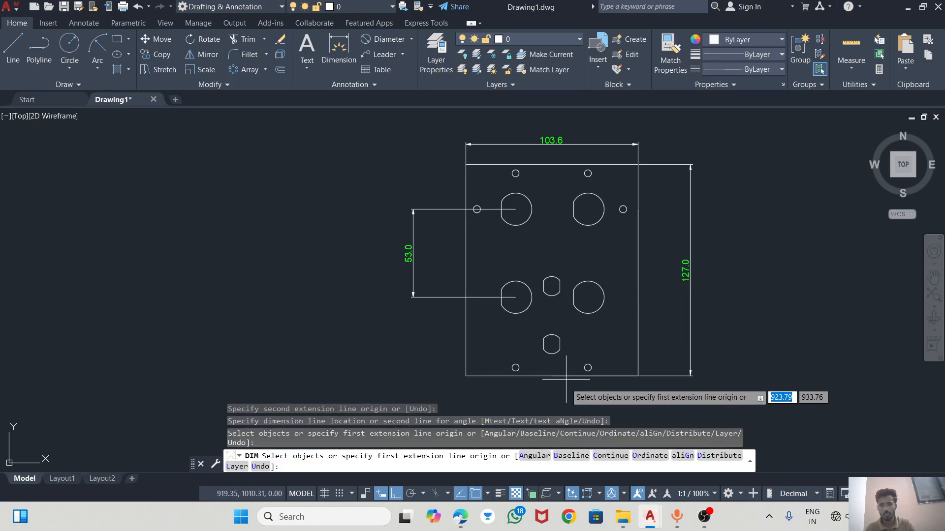
scroll(566, 389, up, 4)
click(652, 318)
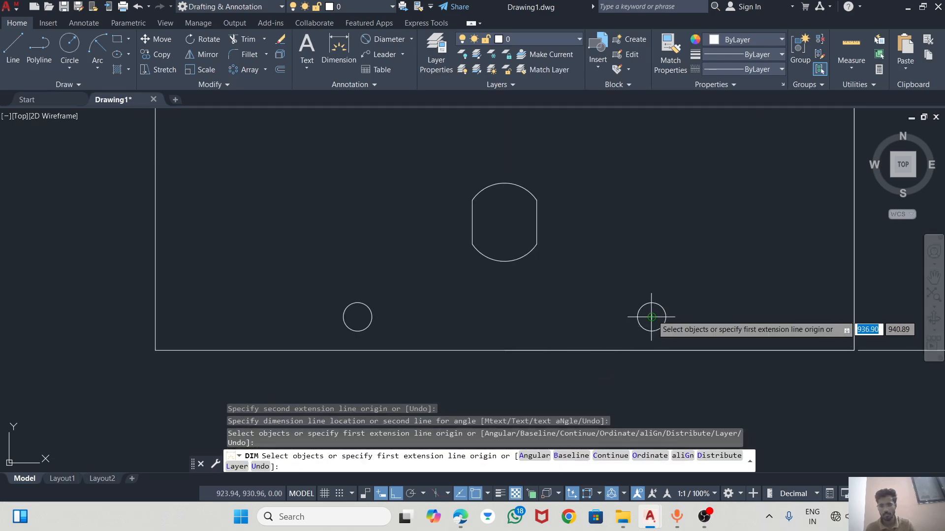
click(651, 318)
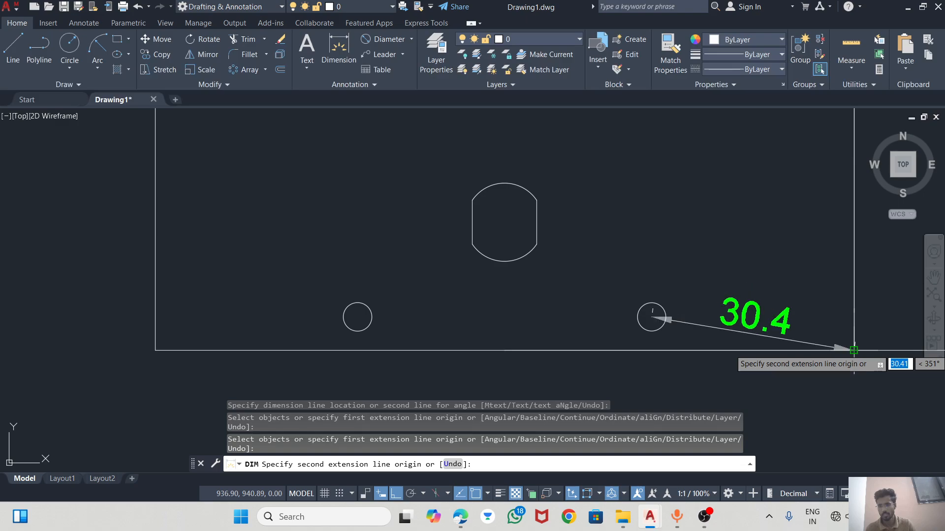
click(854, 350)
scroll(779, 283, down, 3)
click(778, 335)
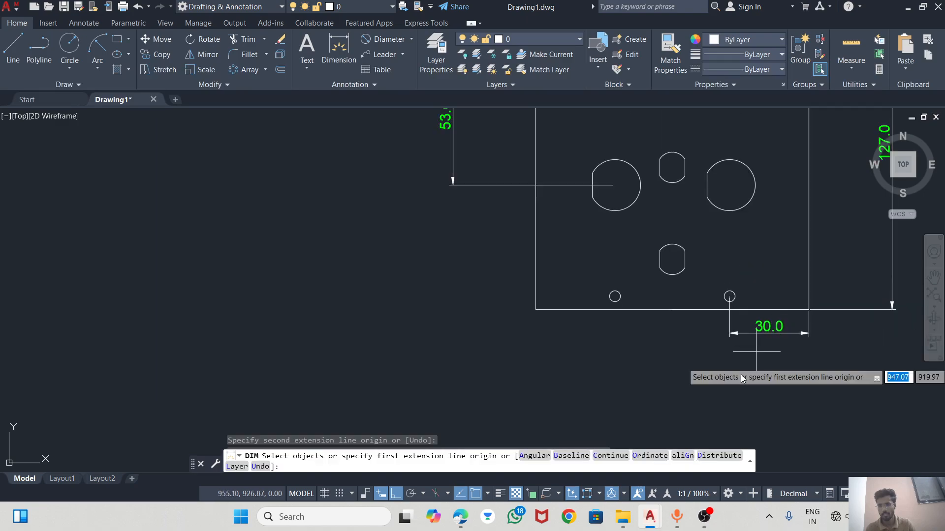
Step: Dimension the vertical distance from the plate's lower-right corner to the upper-right small hole's centre, placing it beside the right edge
scroll(778, 340, down, 3)
click(777, 350)
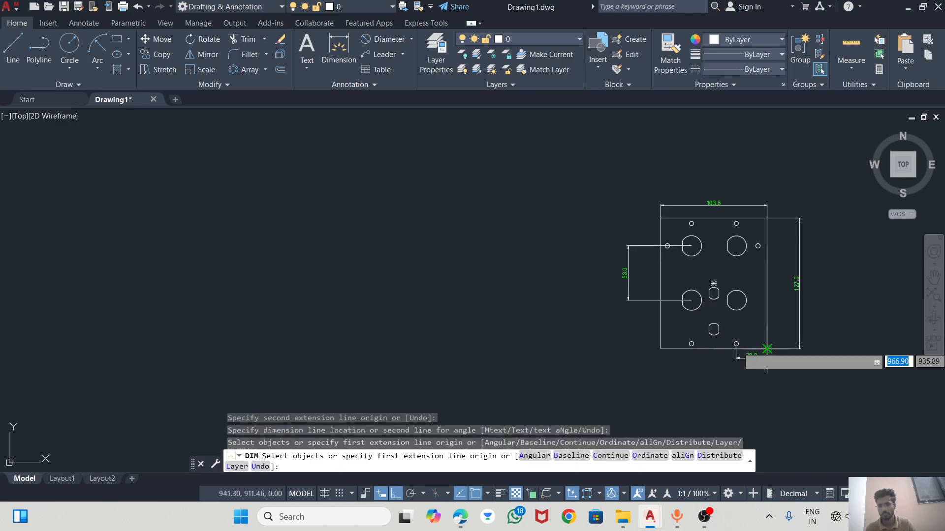
click(776, 350)
scroll(757, 235, up, 2)
scroll(755, 237, up, 2)
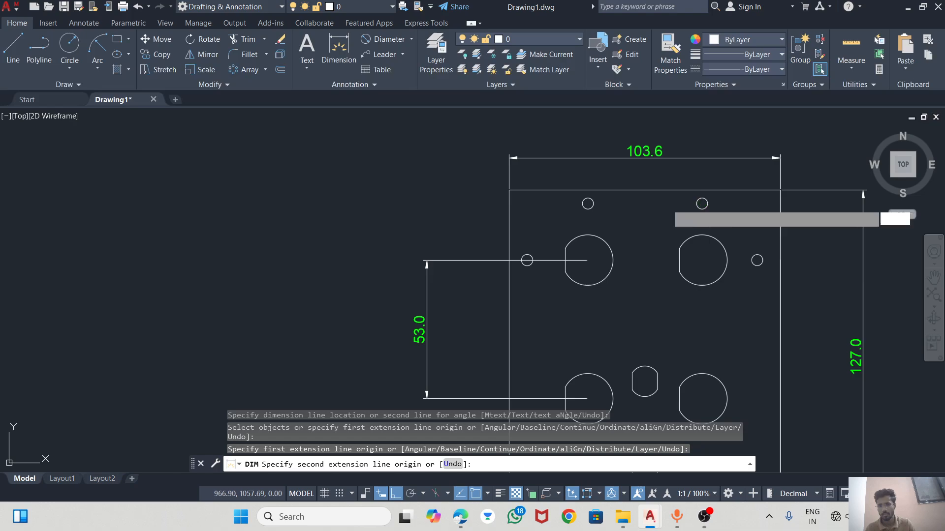
click(702, 203)
click(817, 230)
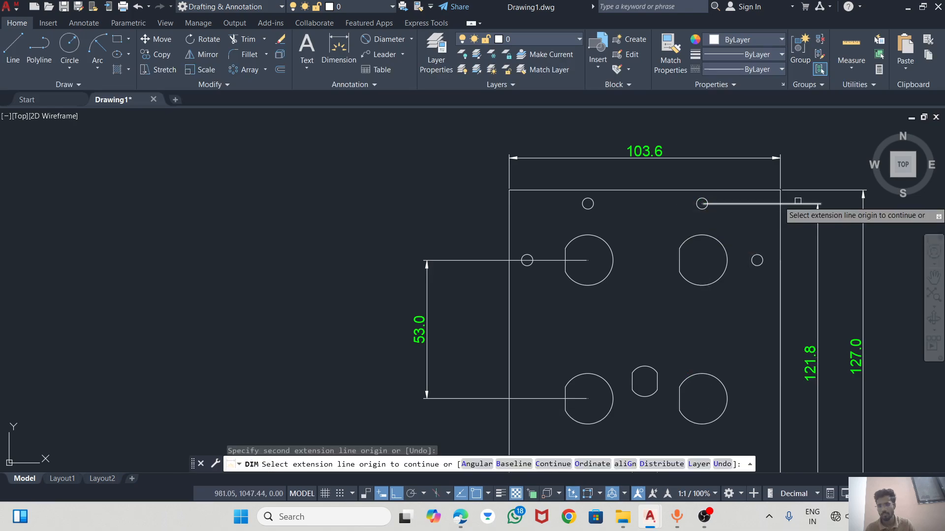
Step: Check the upper hole's height in the practice PDF and delete the vertical dimension from the plate's corner to that hole
key(alt+Tab)
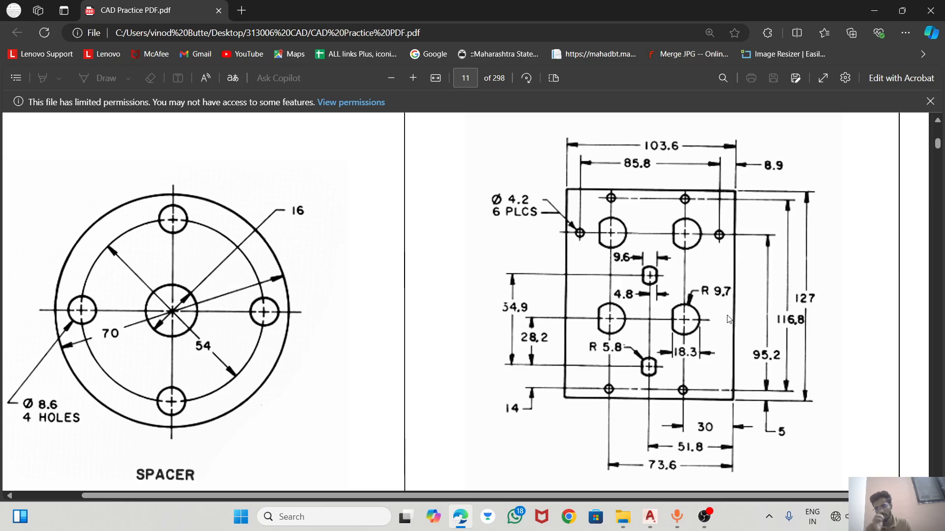
key(alt+Tab)
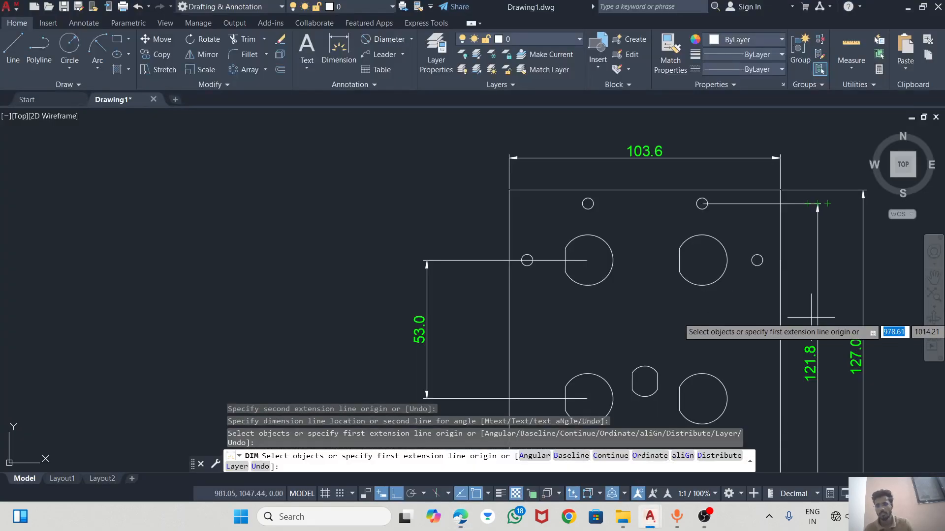
key(Escape)
click(819, 302)
key(Delete)
Step: Check the lower hole's offset in the practice PDF and dimension the vertical distance from the plate's lower-right corner to the lower-right small hole's centre
scroll(785, 289, down, 4)
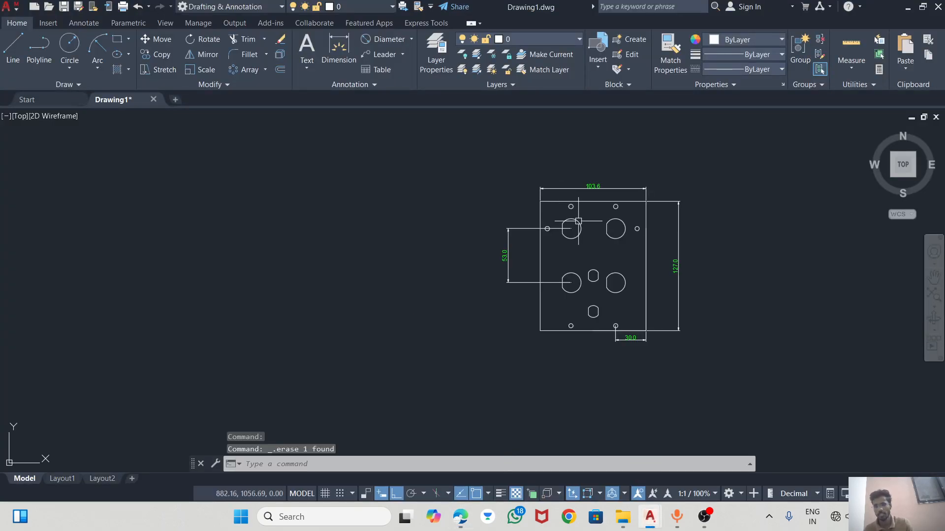
scroll(642, 327, up, 4)
key(alt+Tab)
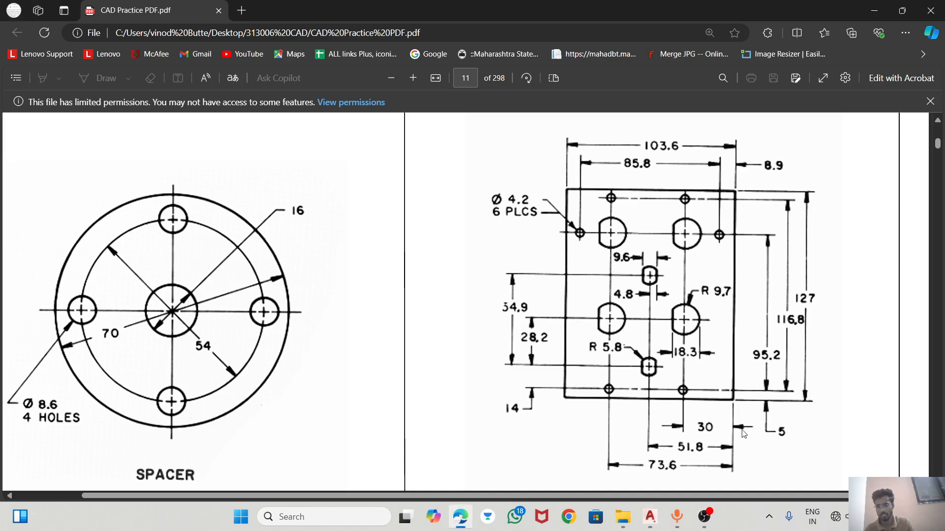
key(alt+Tab)
click(338, 49)
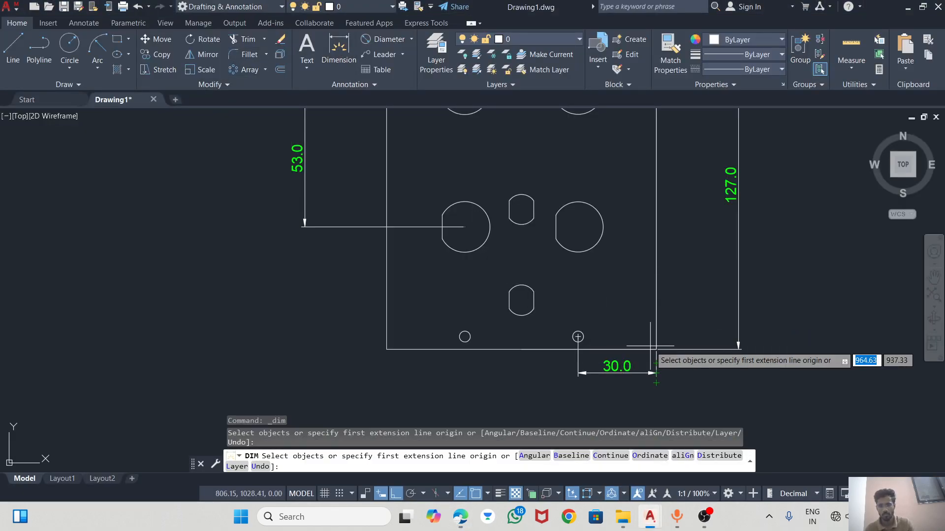
scroll(650, 345, up, 2)
click(658, 353)
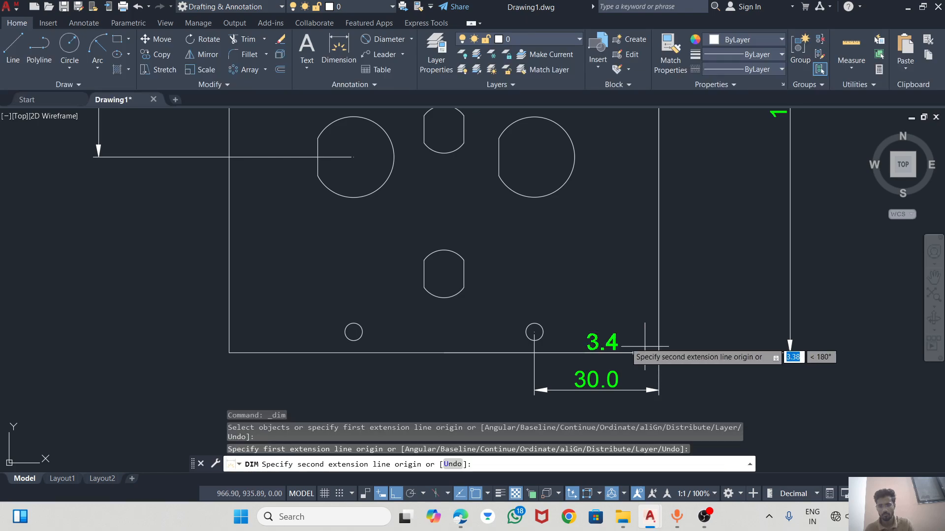
click(534, 333)
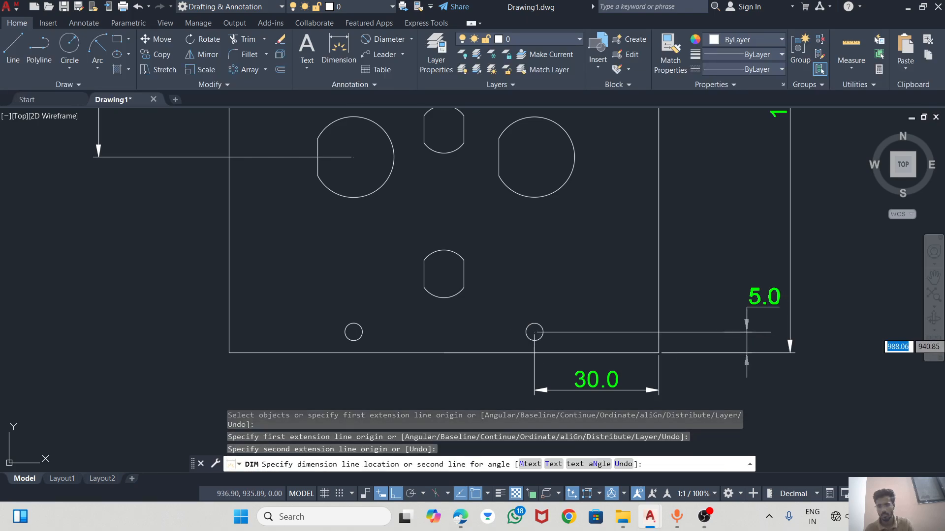
click(775, 392)
Step: Dimension the vertical distance between the lower-right and upper-right small hole centres, placing it between the plate's right edge and the overall height dimension
key(alt+Tab)
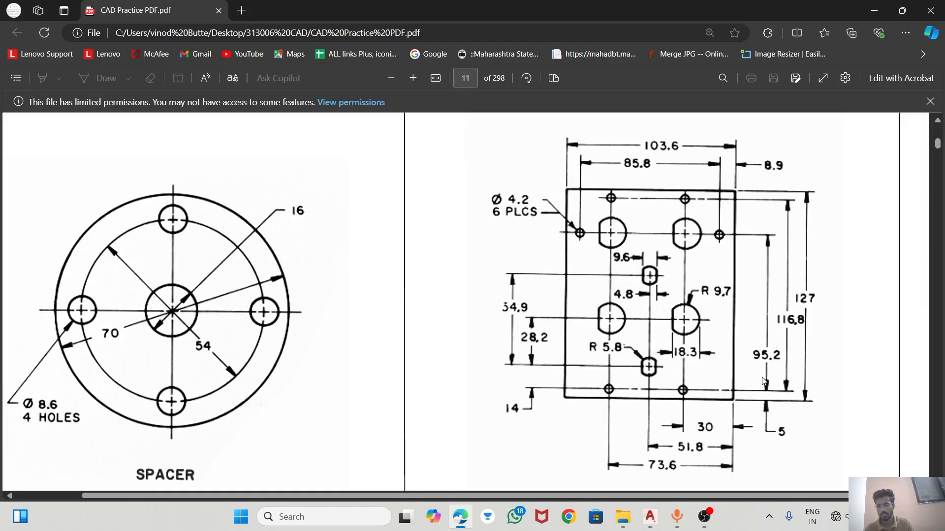
key(alt+Tab)
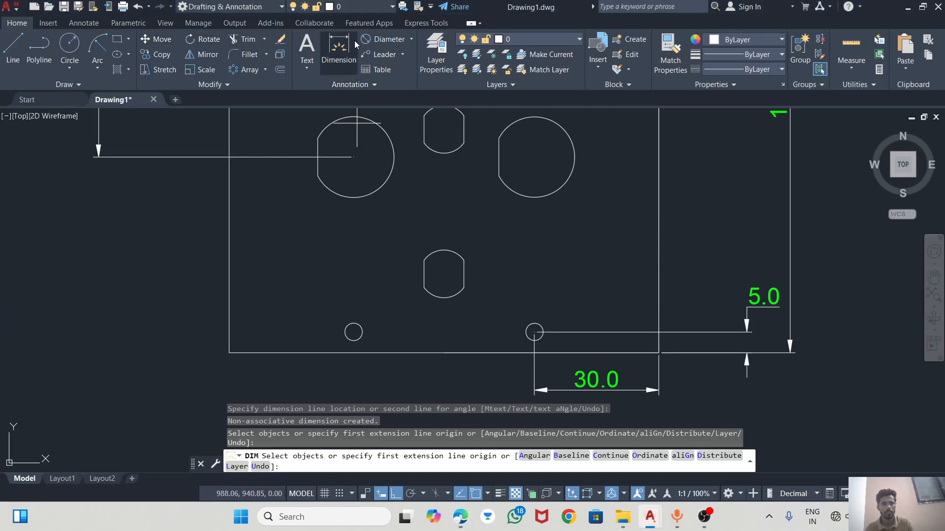
click(534, 332)
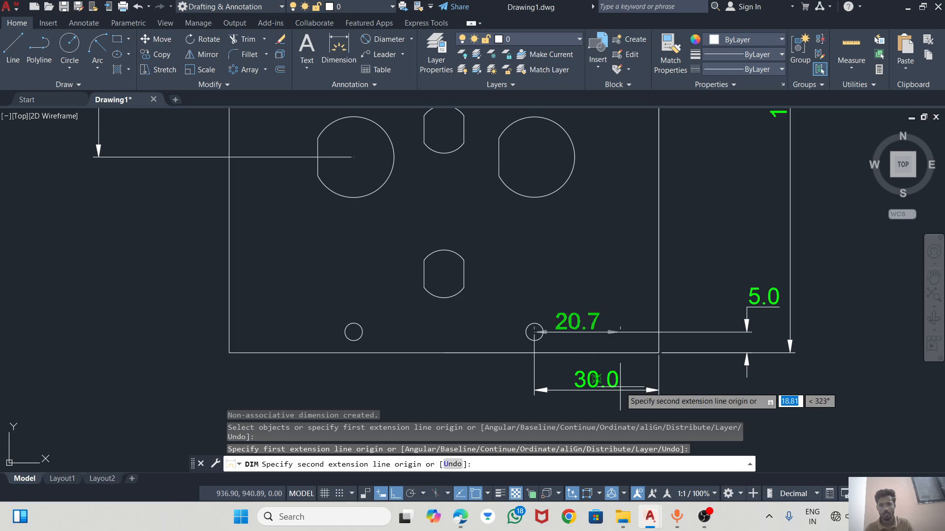
scroll(621, 386, down, 4)
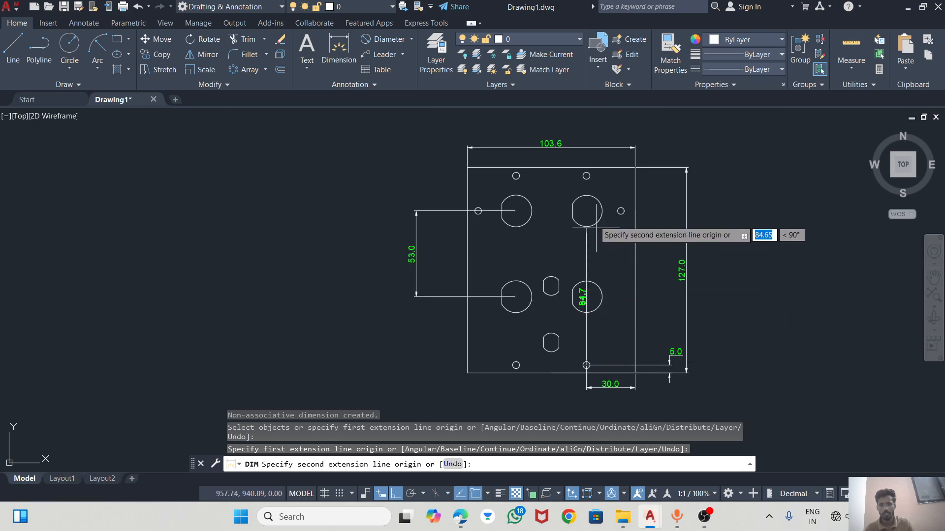
click(586, 176)
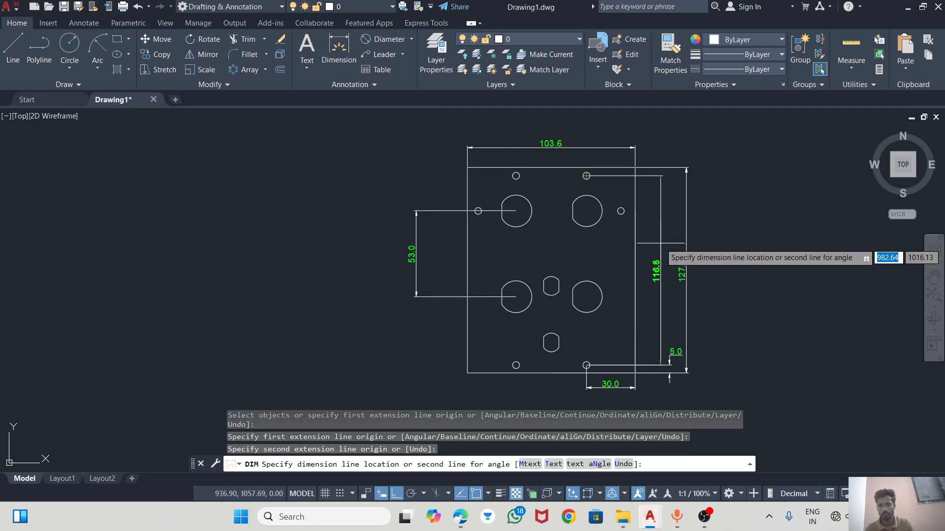
click(659, 246)
Step: Move the dimension line between the lower-right and upper-right small holes outward, closer to the overall height dimension
key(alt+Tab)
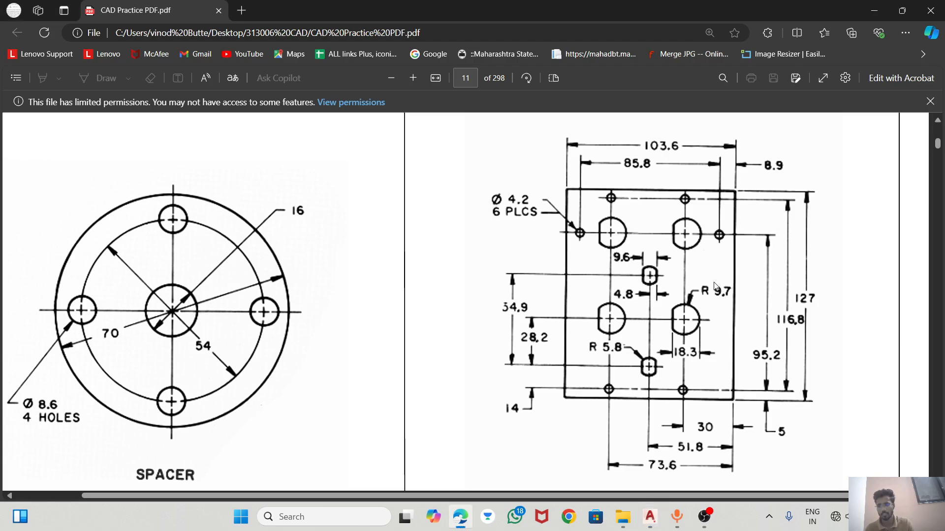
key(alt+Tab)
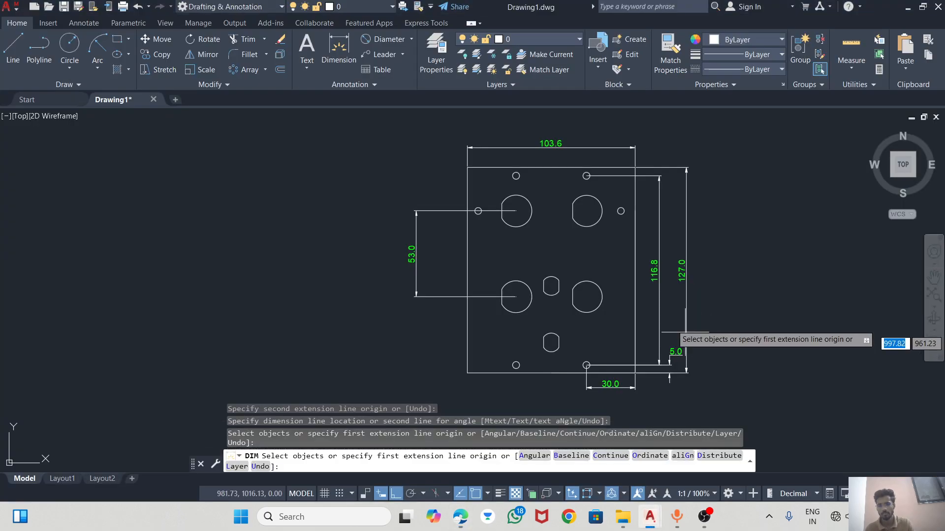
key(Escape)
click(660, 259)
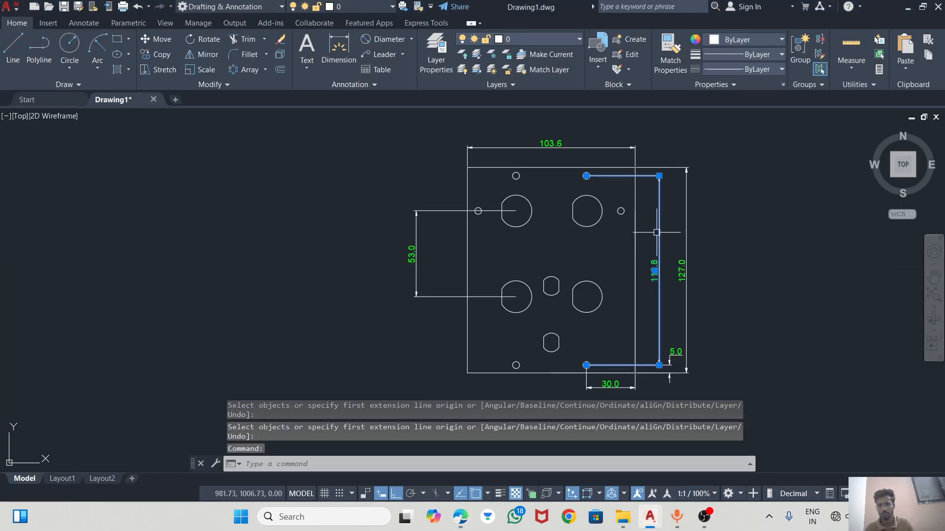
key(Escape)
click(664, 180)
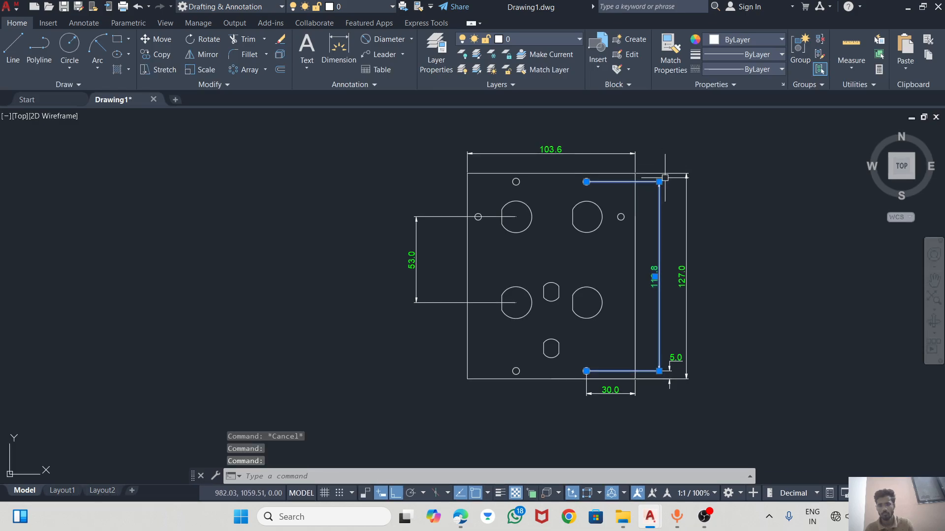
key(Escape)
click(659, 220)
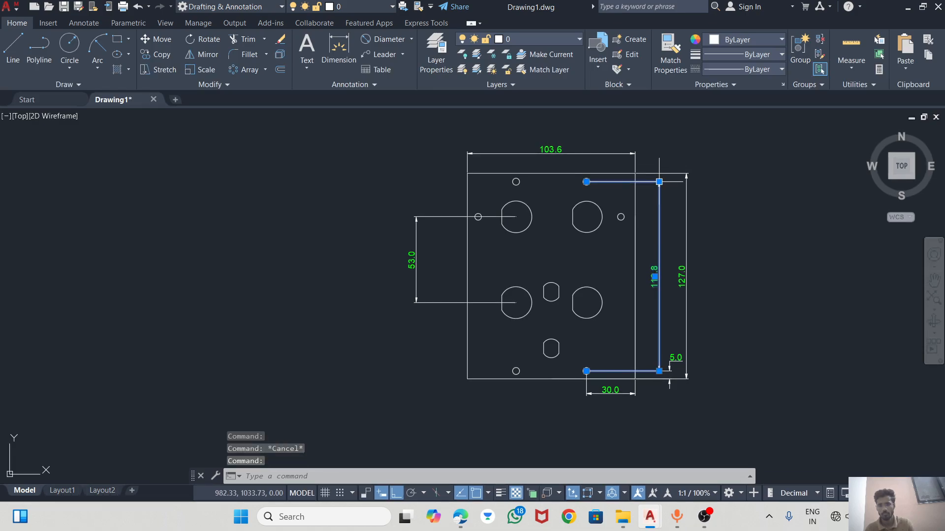
click(659, 182)
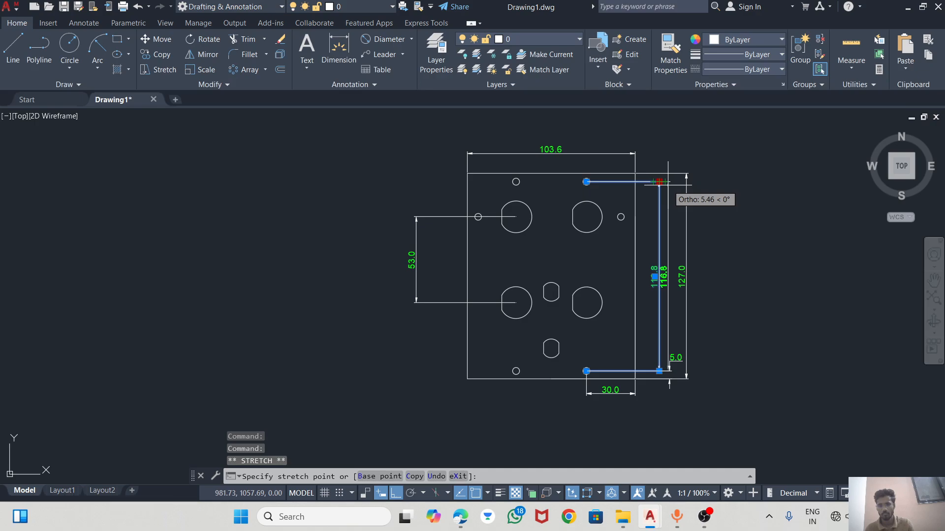
key(Escape)
key(Escape)
key(Escape)
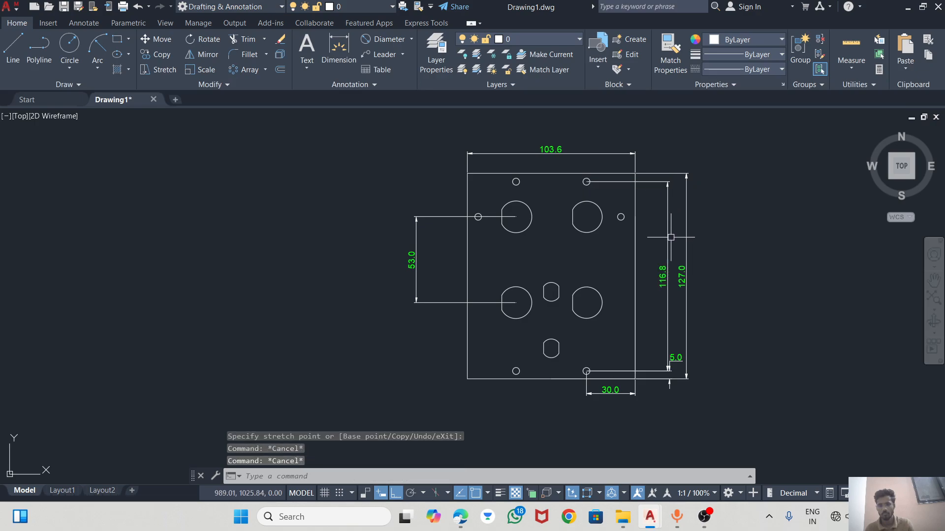
Step: Dimension the vertical distance from the small hole near the plate's right edge to the lower-right small hole's centre, placing it outside the right edge
key(alt+Tab)
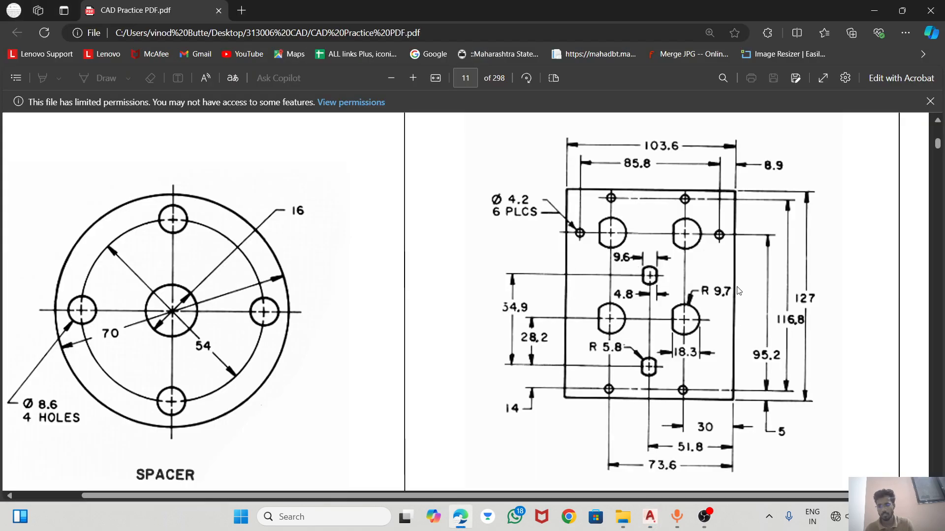
key(alt+Tab)
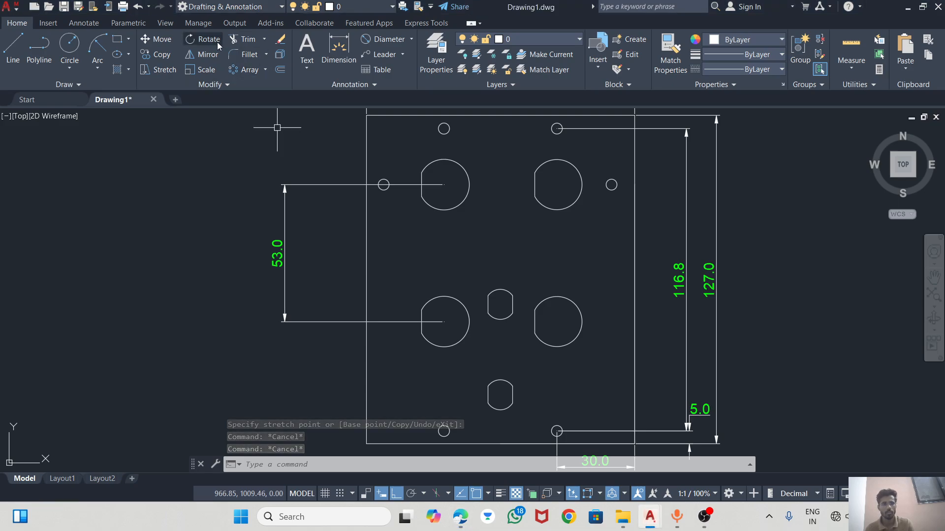
click(329, 39)
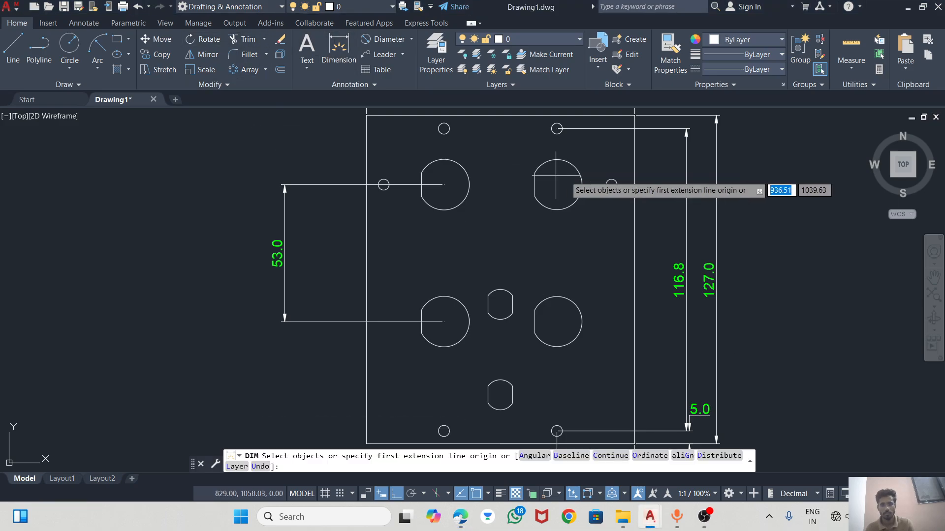
click(611, 184)
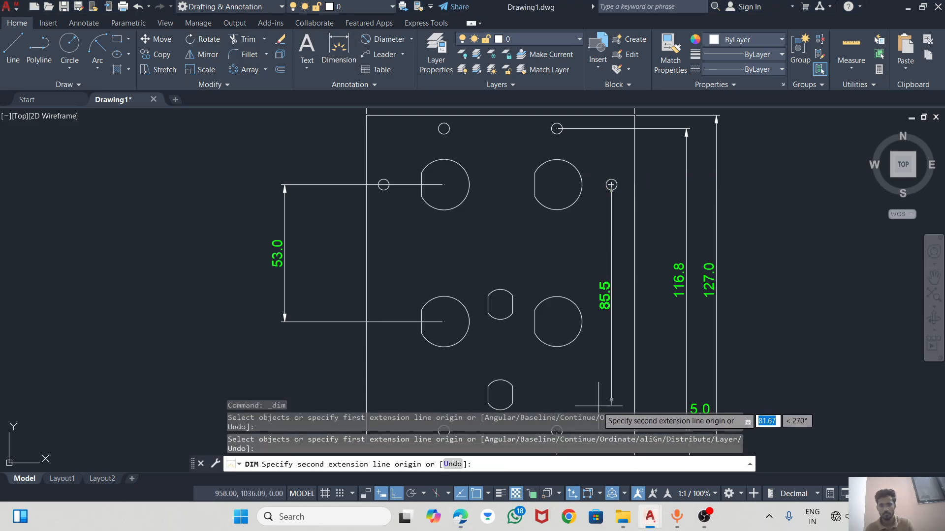
scroll(579, 290, down, 4)
scroll(589, 328, up, 5)
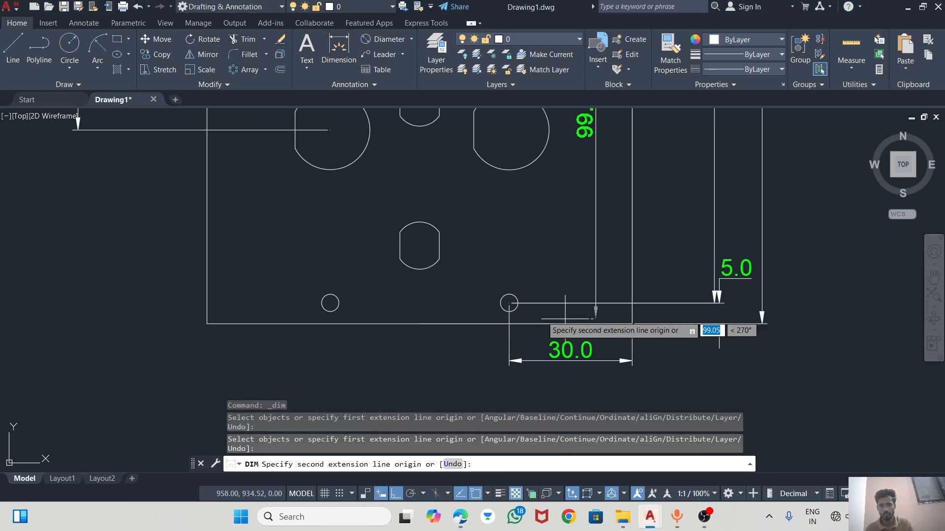
click(509, 303)
scroll(533, 309, down, 5)
click(629, 222)
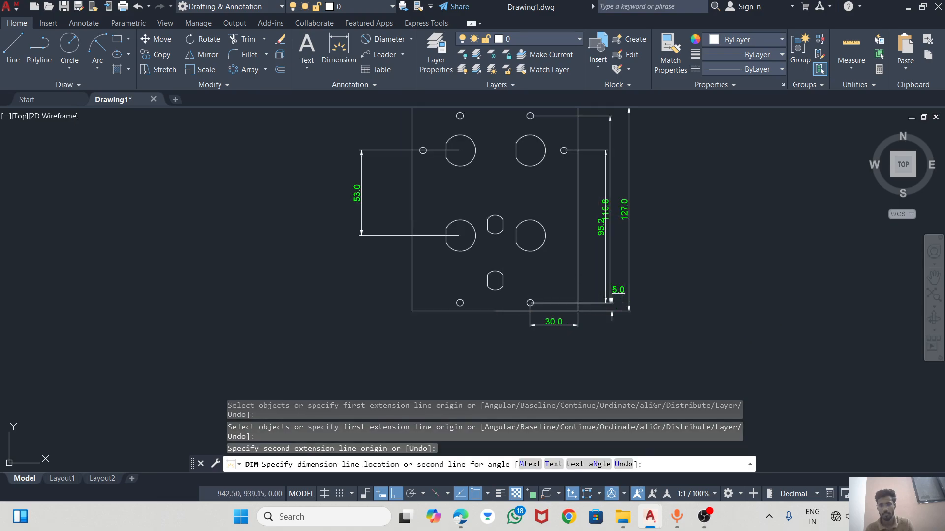
key(Return)
Step: Move the 95.2 dimension line inward, closer to the plate's right edge and clear of the 116.8 dimension
scroll(605, 233, up, 4)
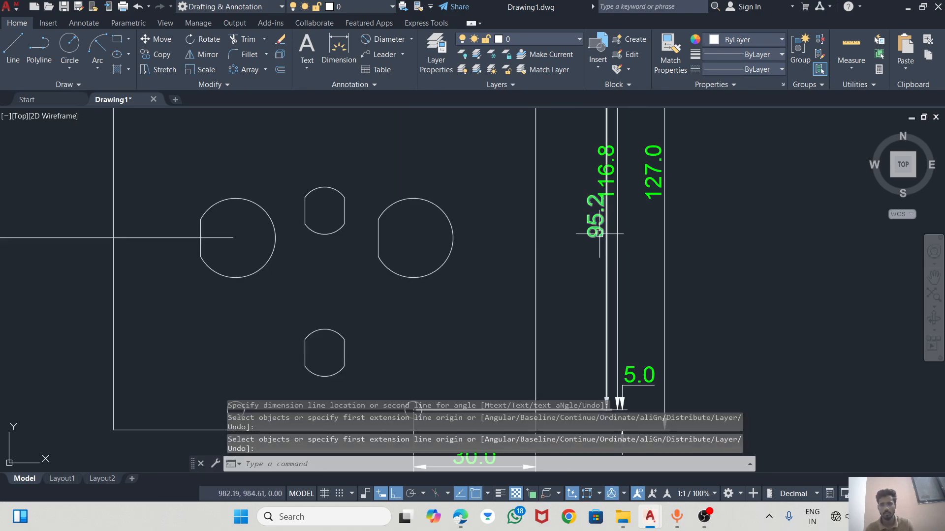
click(608, 227)
click(596, 218)
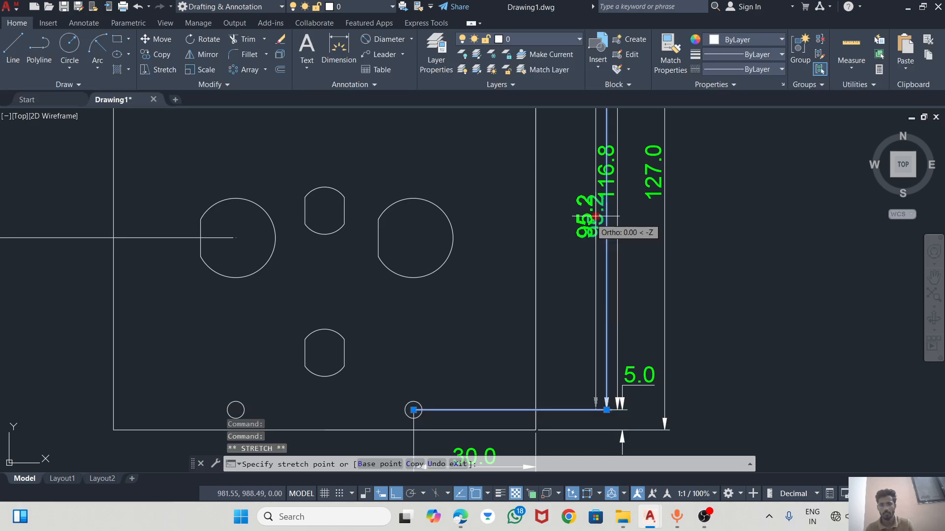
scroll(620, 285, down, 2)
key(Escape)
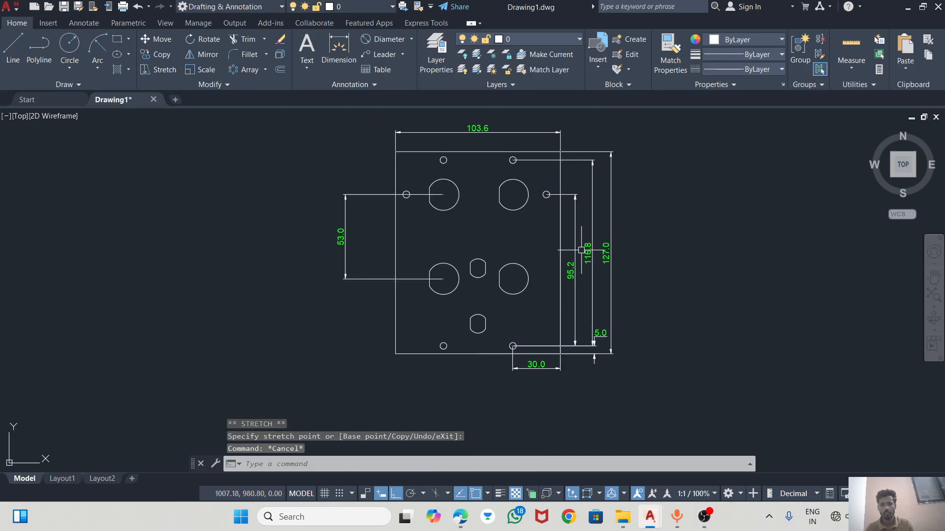
Step: Check the vertical dimensions in the practice PDF and delete the centre-distance dimension between the two left-hand large cutouts
key(alt+Tab)
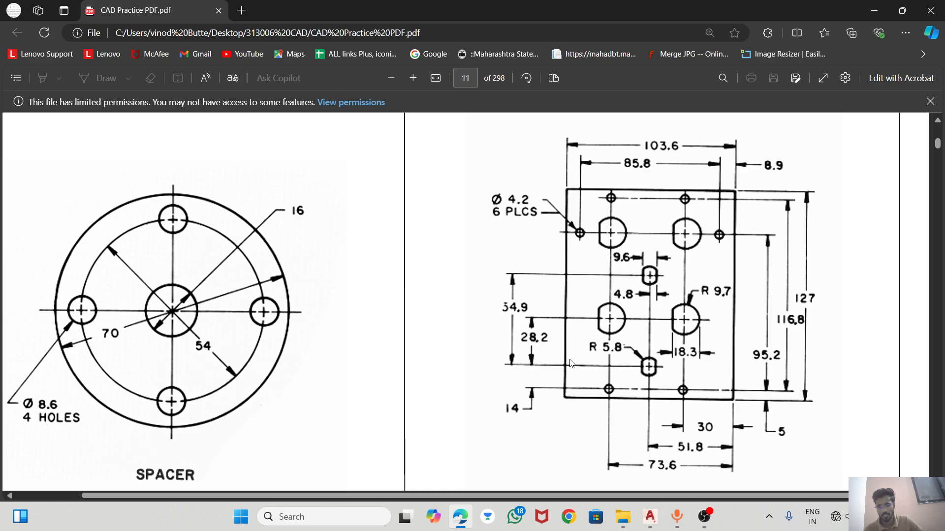
click(705, 517)
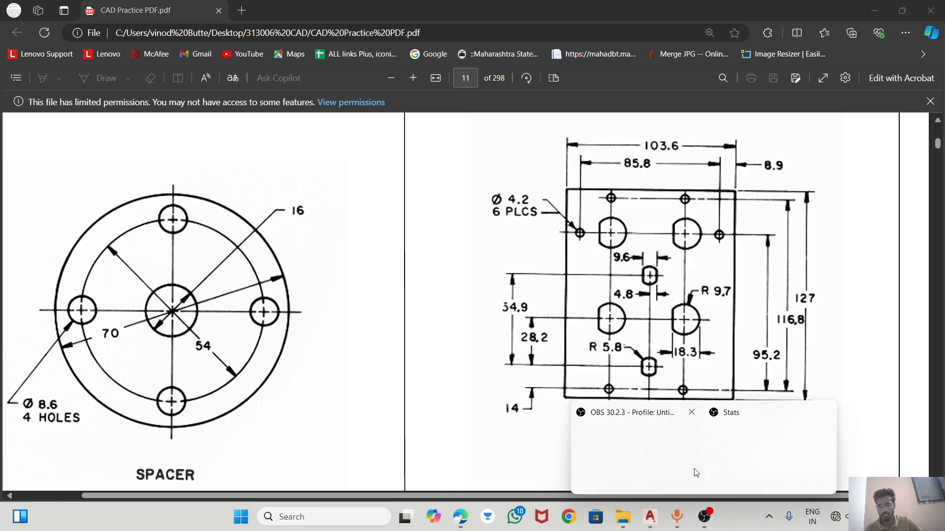
mouse_move(650, 516)
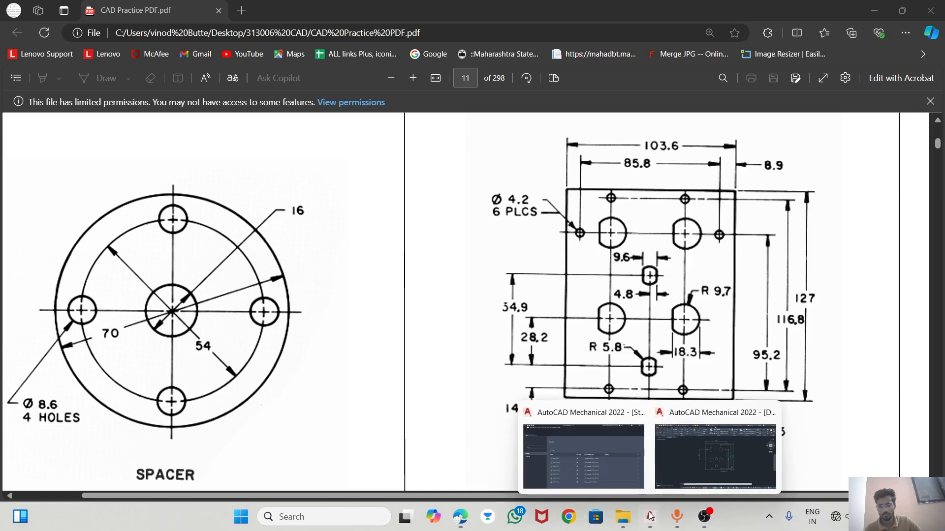
click(686, 454)
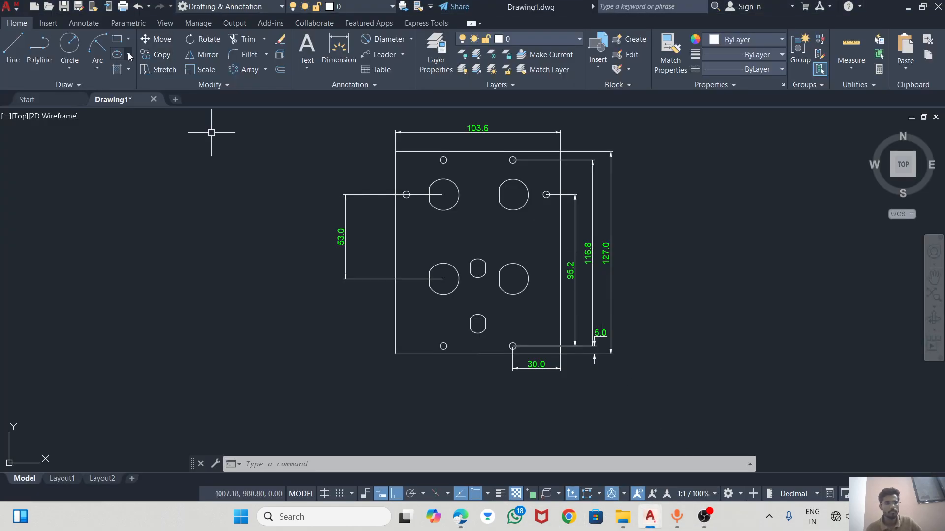
click(339, 47)
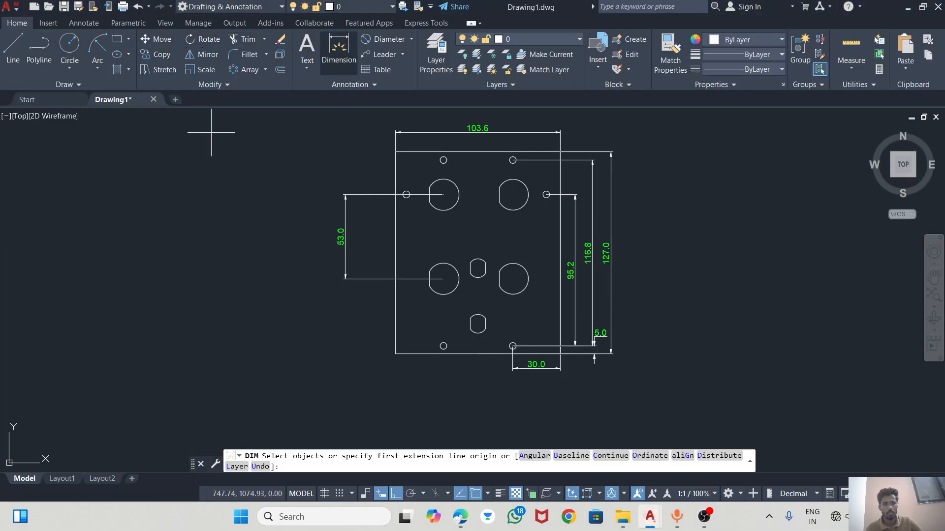
key(Escape)
click(345, 197)
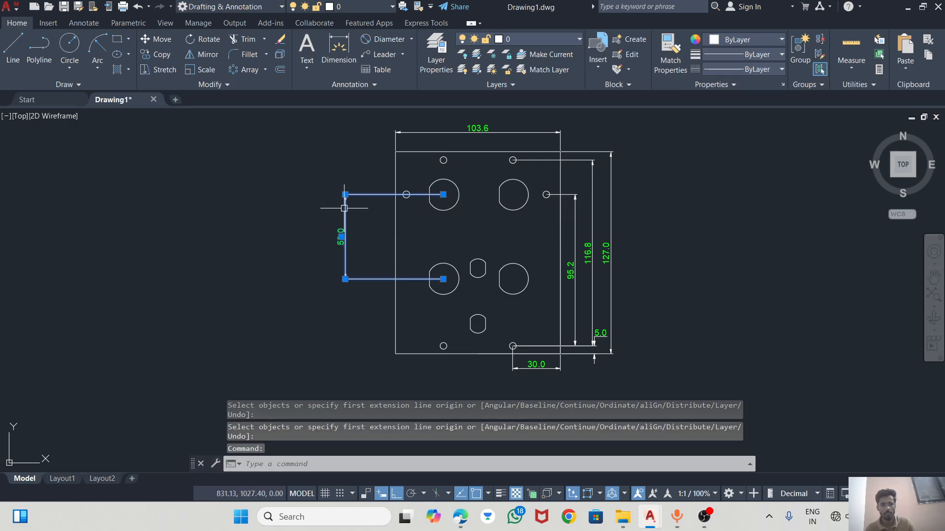
key(Delete)
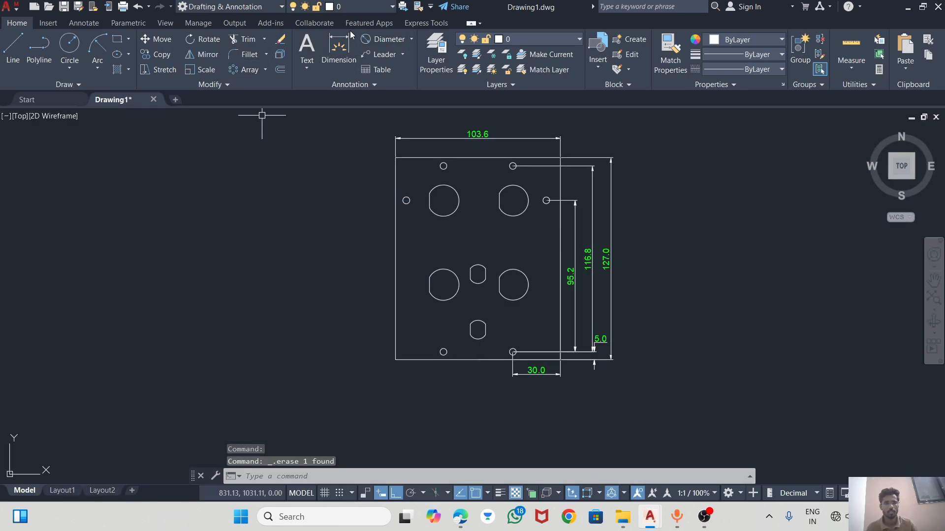
Step: Dimension the horizontal distance between the two upper small holes' centres, placing it between the plate's top edge and the overall width dimension
click(351, 72)
scroll(448, 367, up, 4)
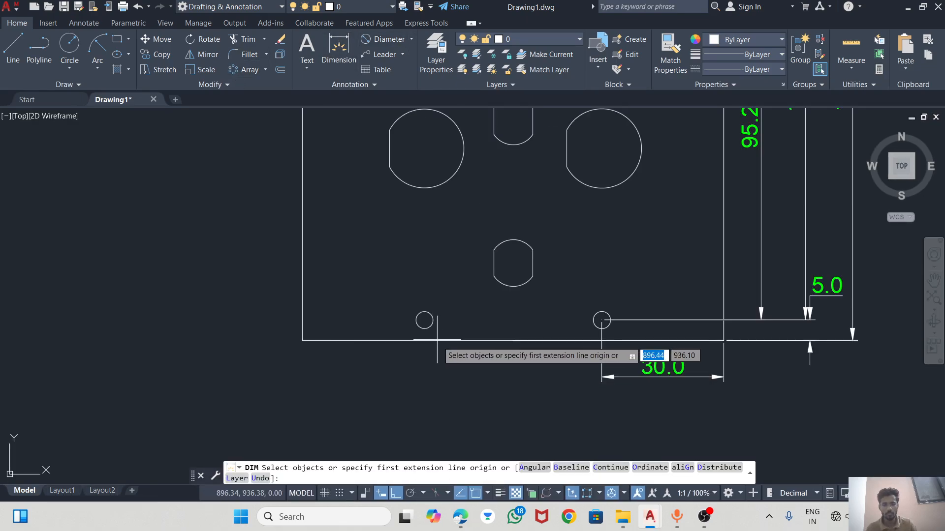
scroll(445, 324, down, 4)
scroll(495, 143, up, 4)
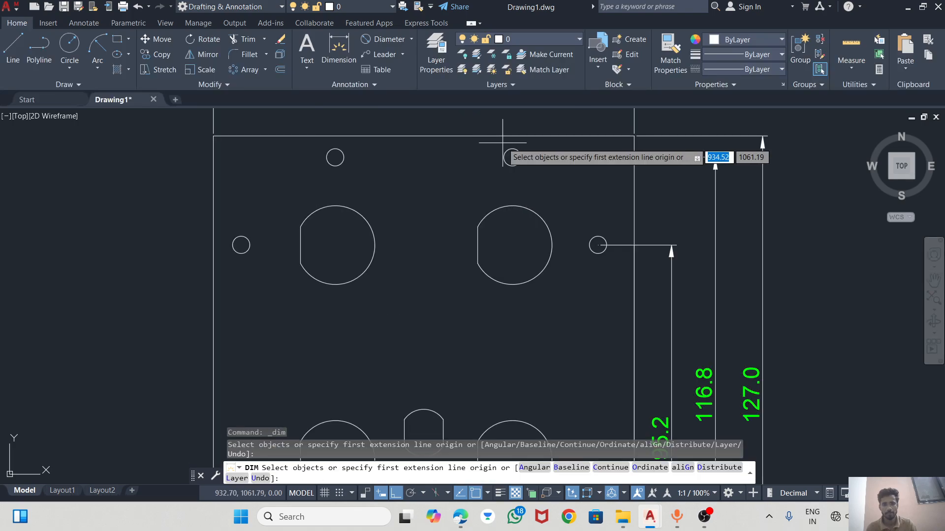
click(512, 157)
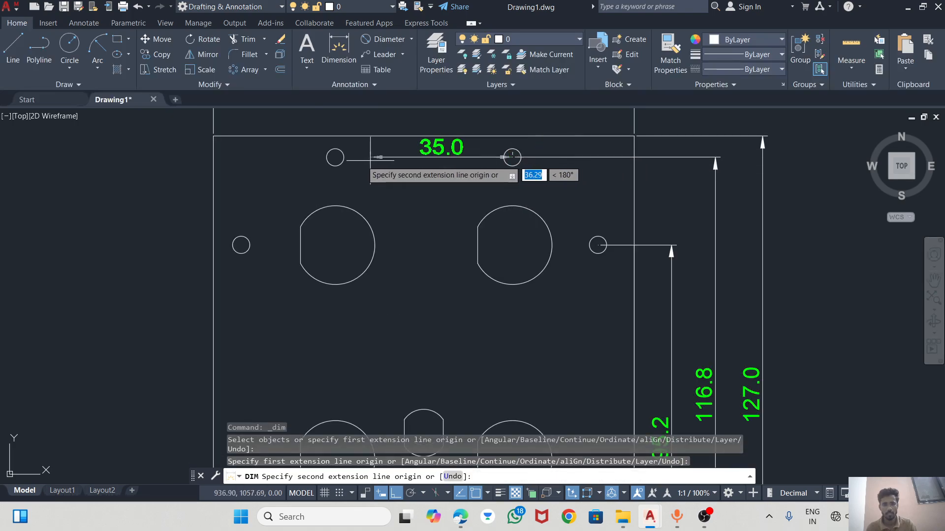
click(335, 158)
scroll(430, 224, down, 2)
click(426, 159)
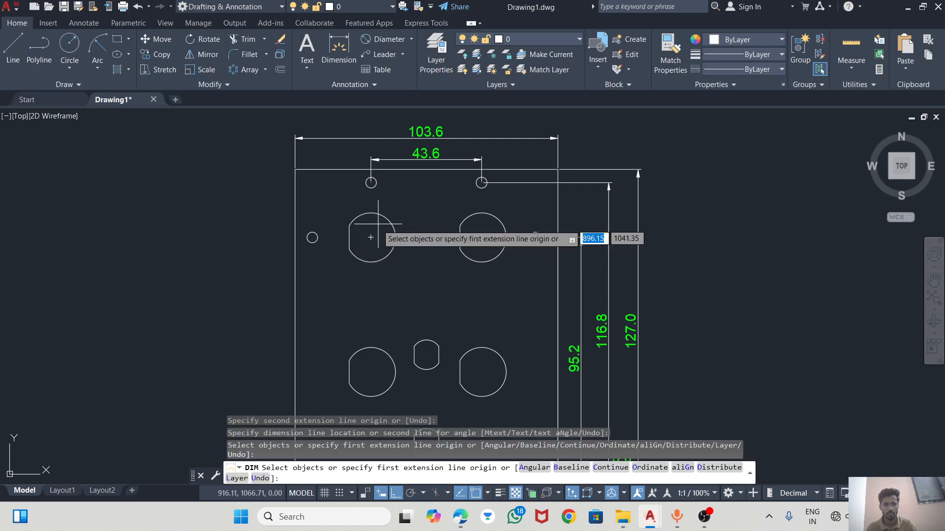
click(372, 238)
click(372, 372)
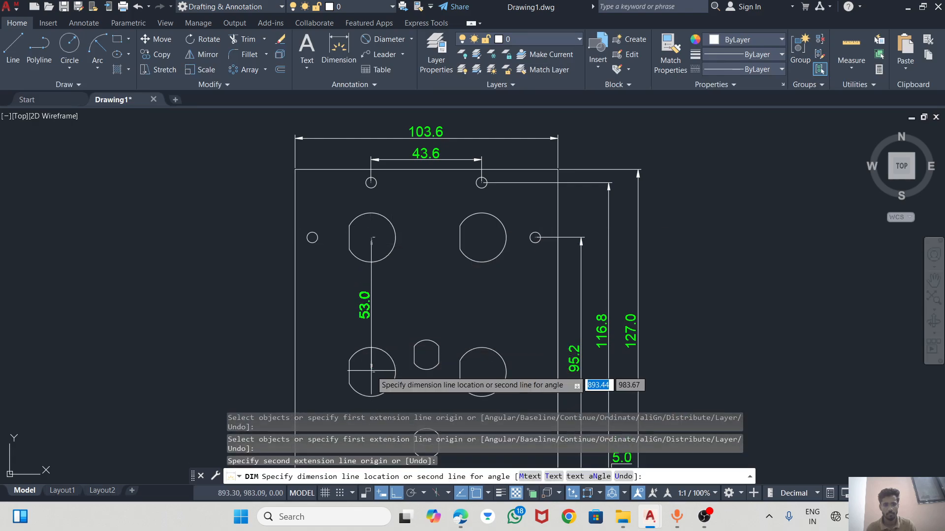
key(Escape)
scroll(423, 236, down, 2)
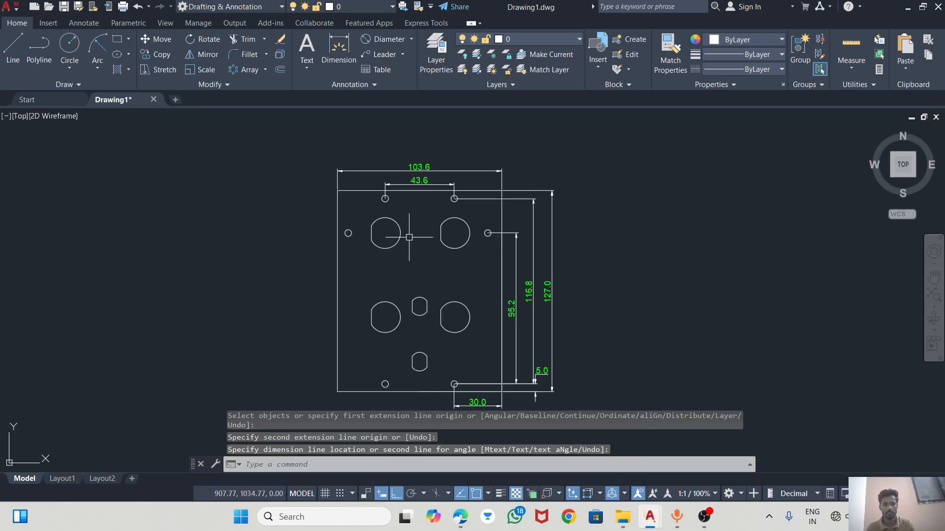
scroll(419, 371, up, 2)
scroll(420, 371, down, 2)
Step: Check the practice PDF and dimension the vertical distance between the centres of the two small flat-sided cutouts, placing it outside the left edge
key(alt+Tab)
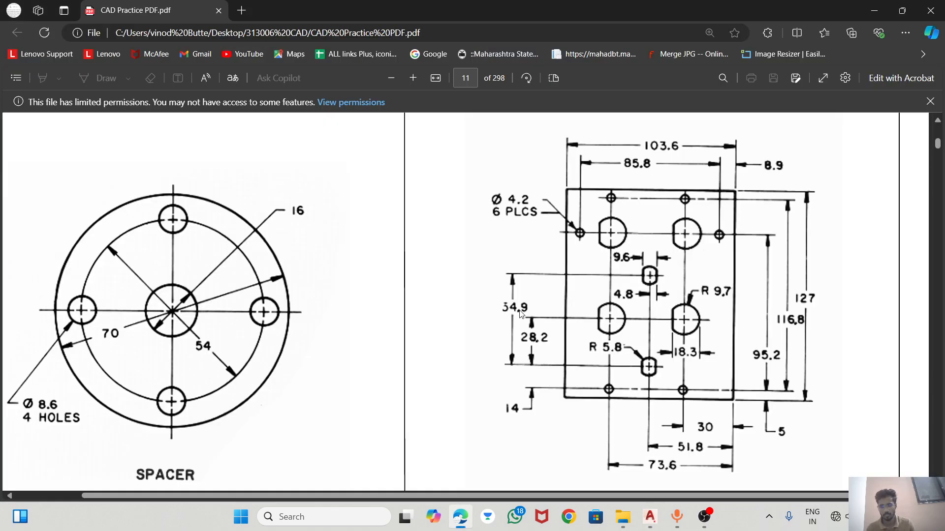
key(alt+Tab)
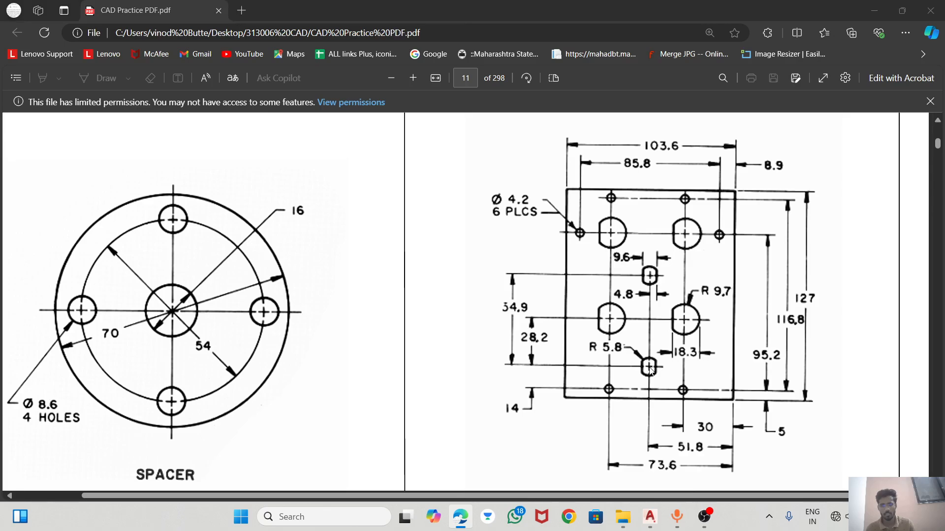
click(337, 45)
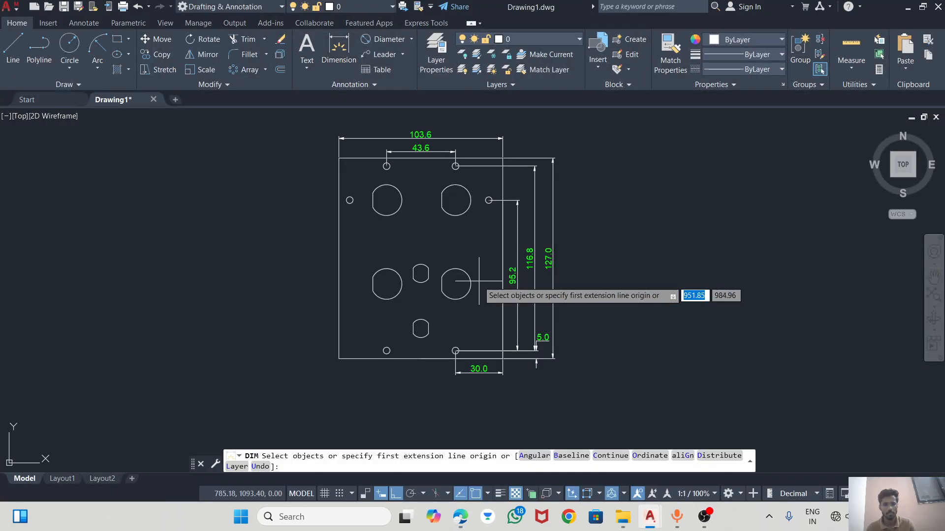
click(420, 273)
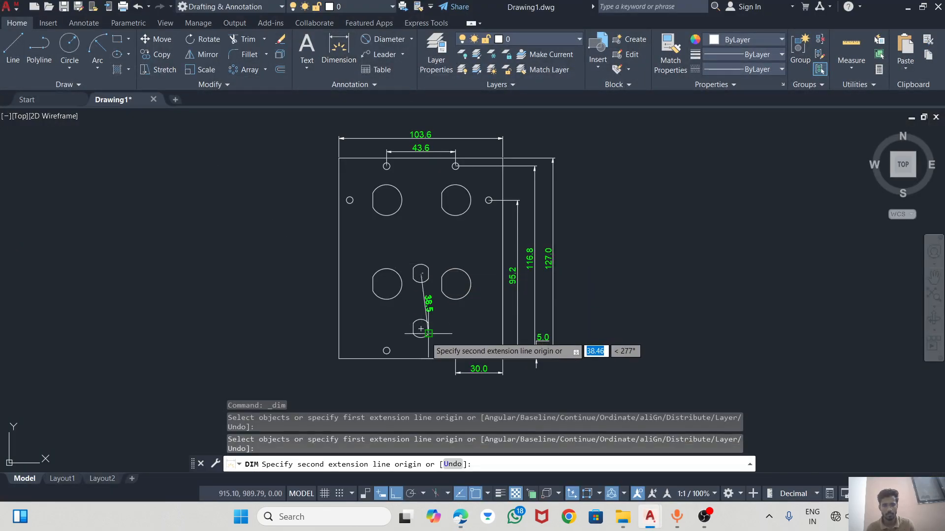
click(420, 329)
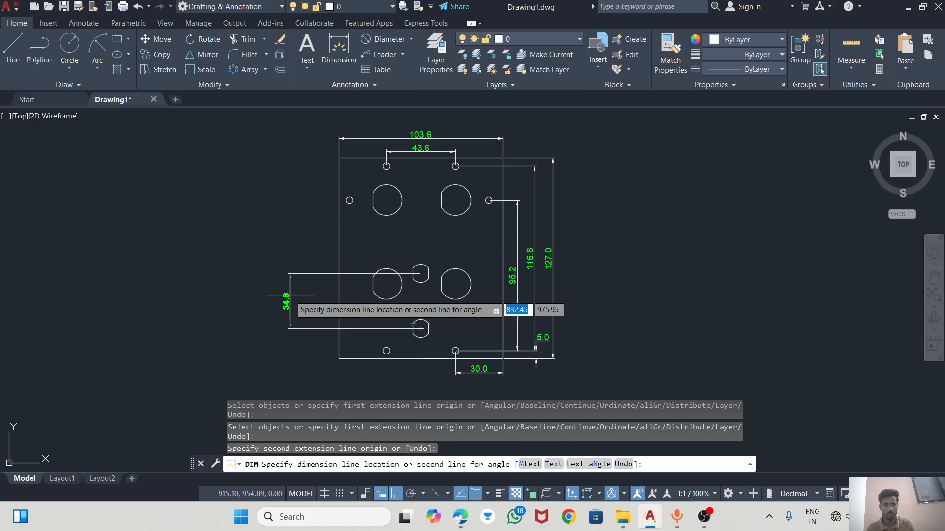
Step: Dimension the vertical distance from the lower small cutout's centre to the lower-left large cutout's centre, placing it just outside the plate's left edge
key(alt+Tab)
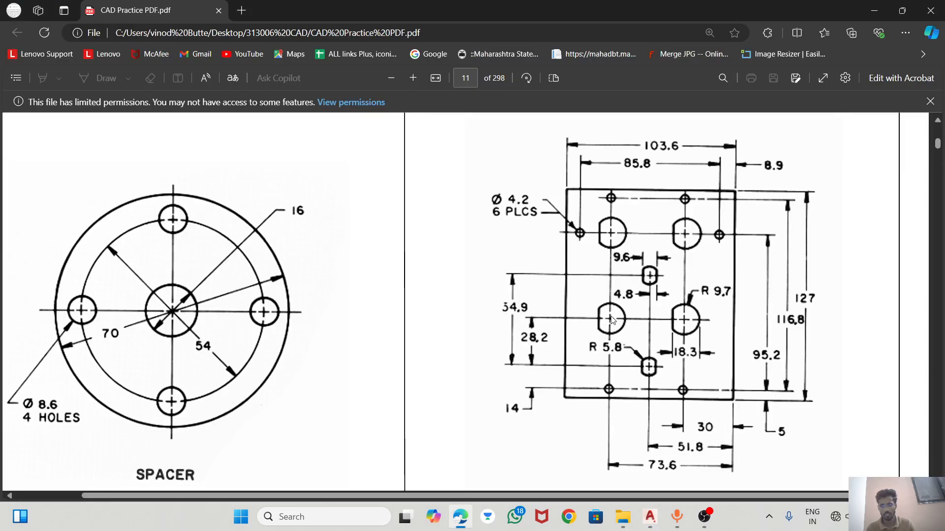
key(alt+Tab)
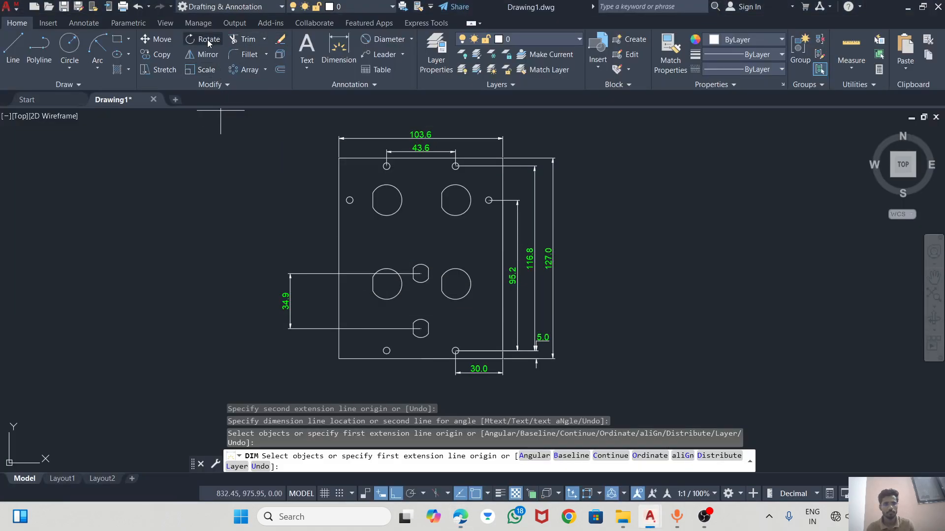
click(345, 44)
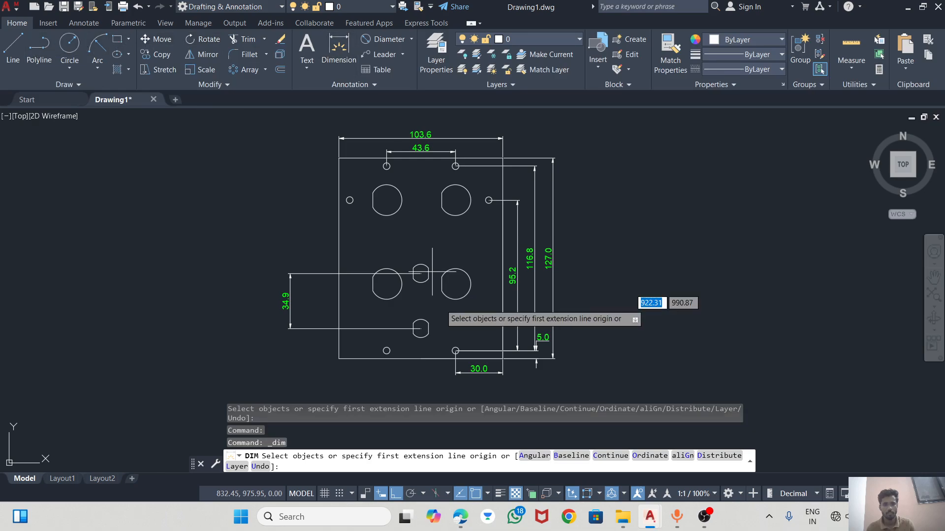
click(421, 326)
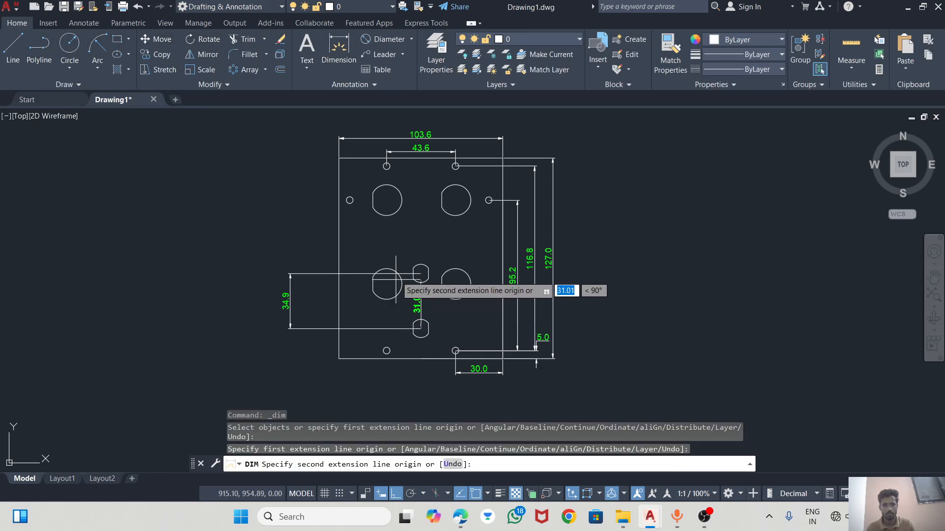
click(387, 284)
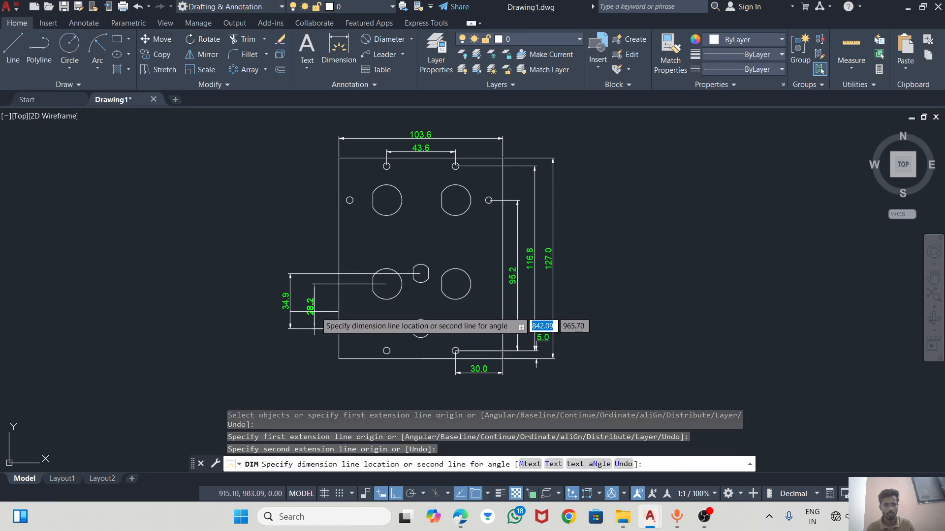
click(315, 307)
Step: Dimension the vertical distance from the lower-left small hole's centre to the lower small cutout's centre, placing it outside the plate's left edge
key(alt+Tab)
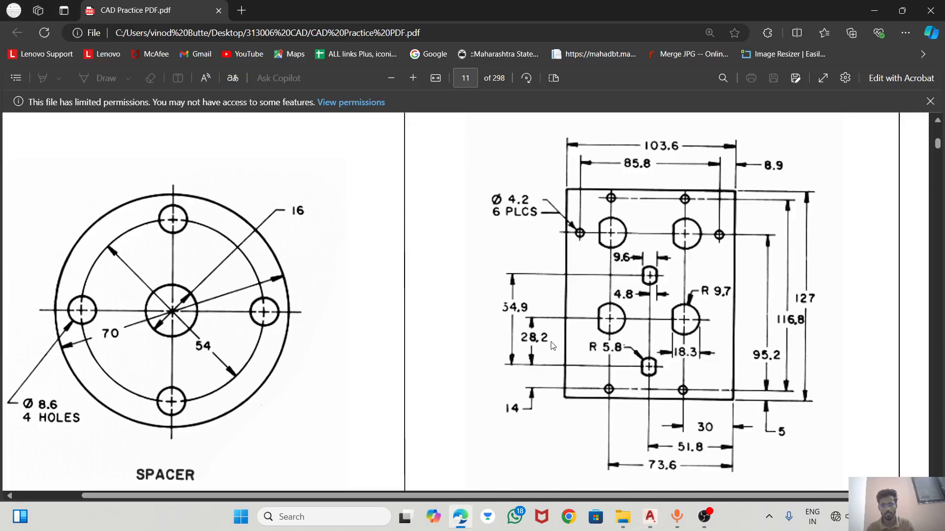
key(alt+Tab)
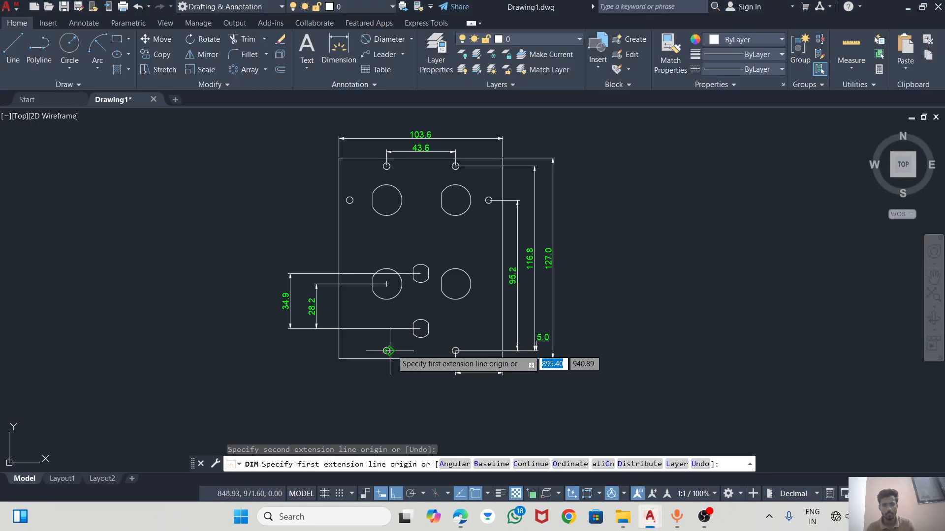
scroll(388, 351, up, 4)
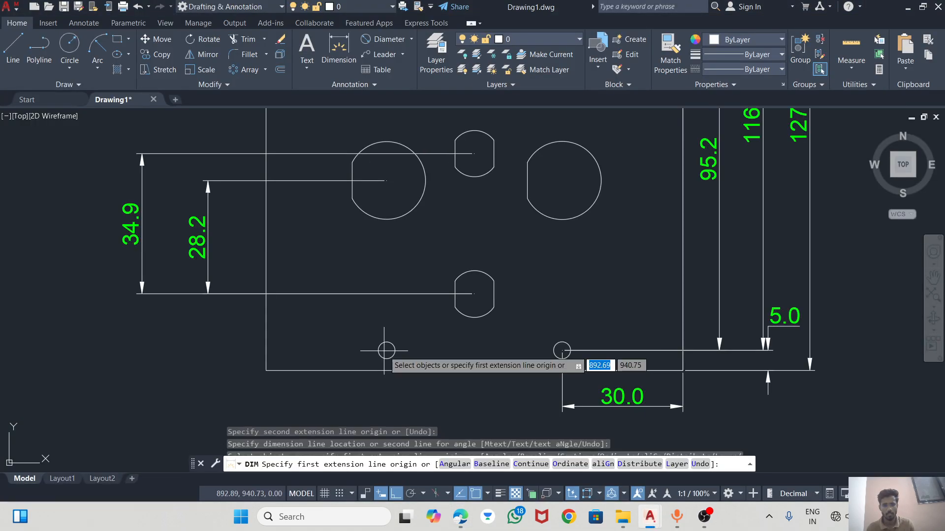
scroll(387, 351, up, 2)
click(387, 349)
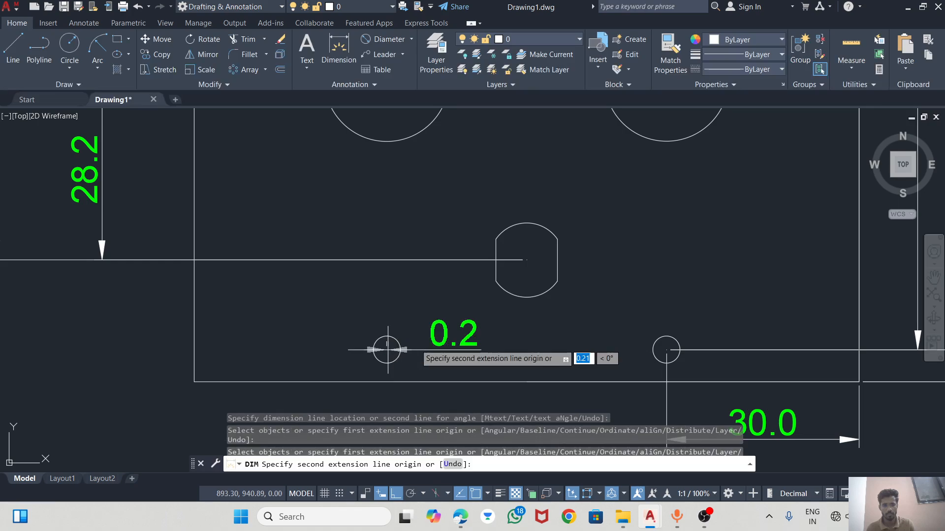
click(527, 259)
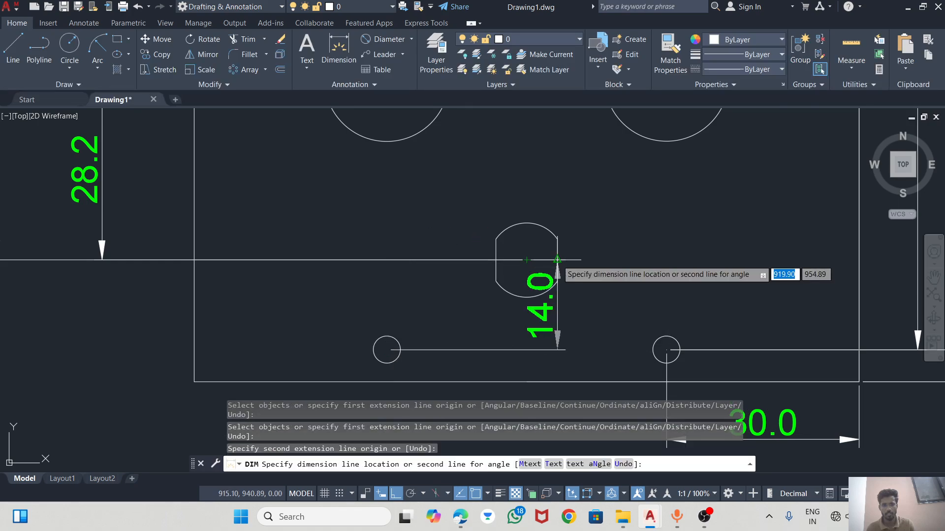
scroll(557, 259, down, 4)
click(368, 300)
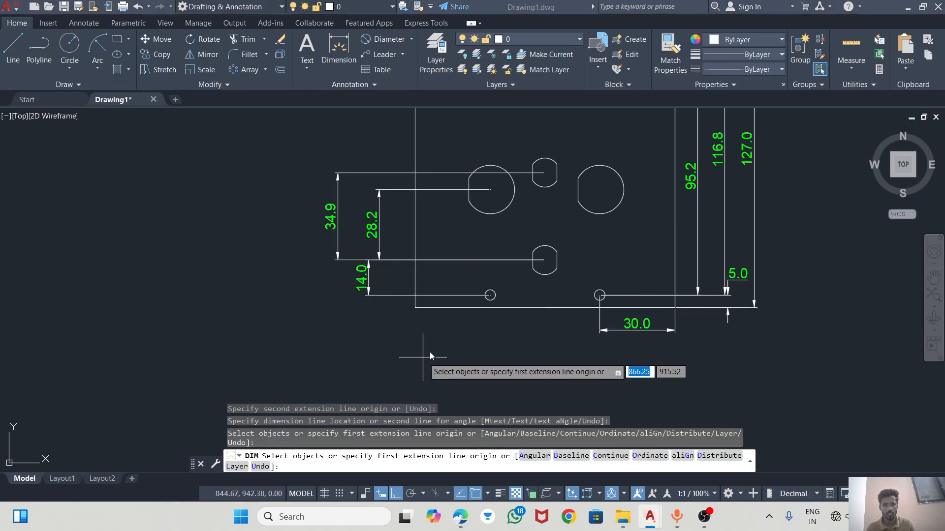
Step: Try a horizontal dimension between the two lower small holes' centres below the plate, check it against the practice PDF and delete it
key(alt+Tab)
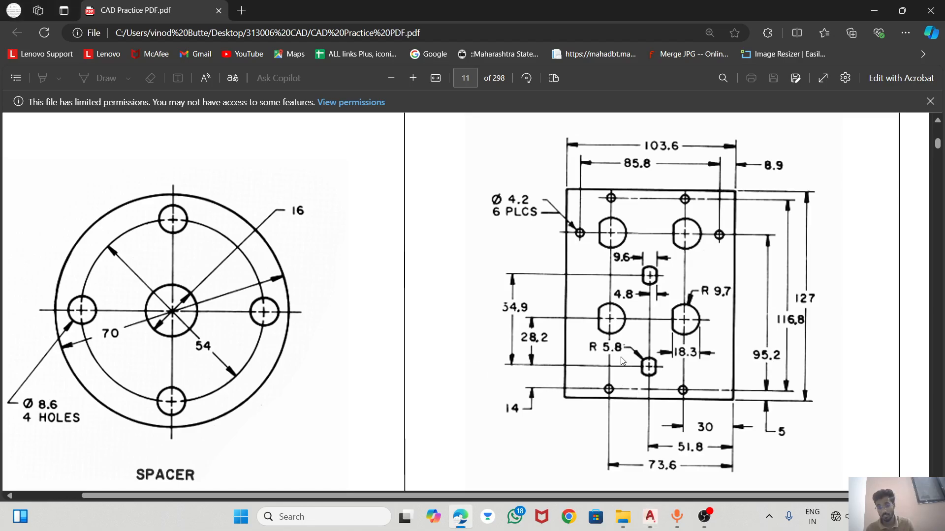
key(alt+Tab)
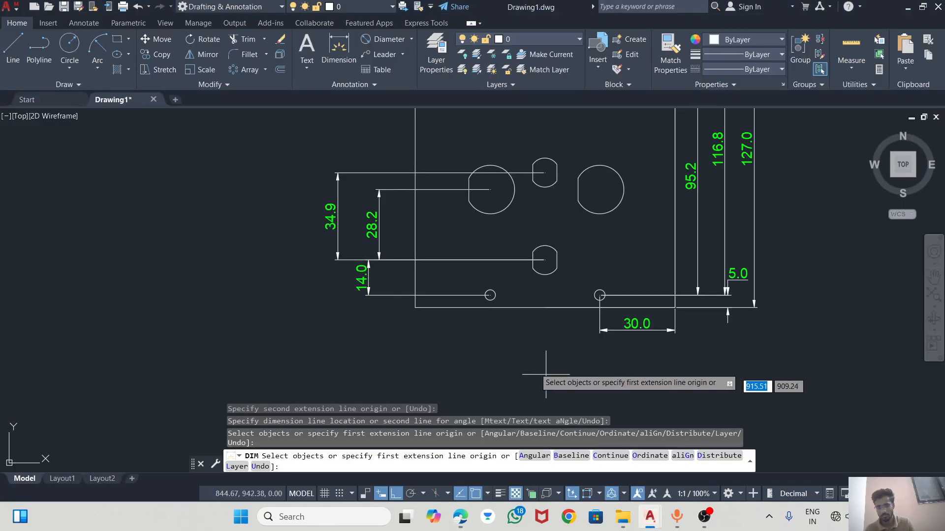
click(491, 295)
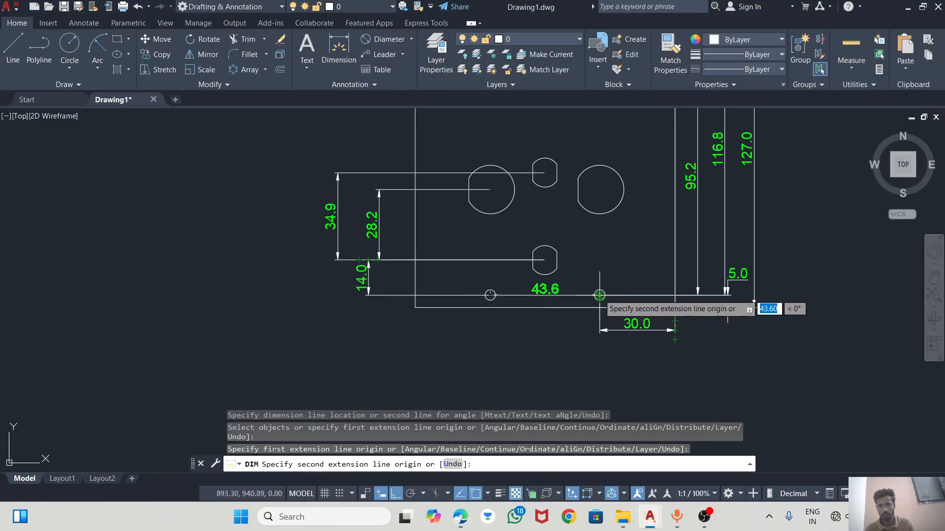
click(599, 295)
click(635, 329)
key(alt+Tab)
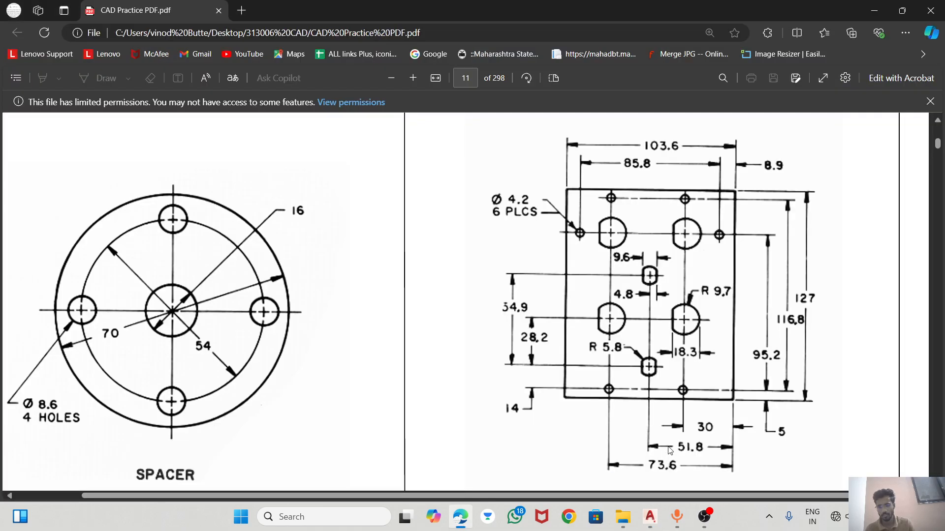
key(alt+Tab)
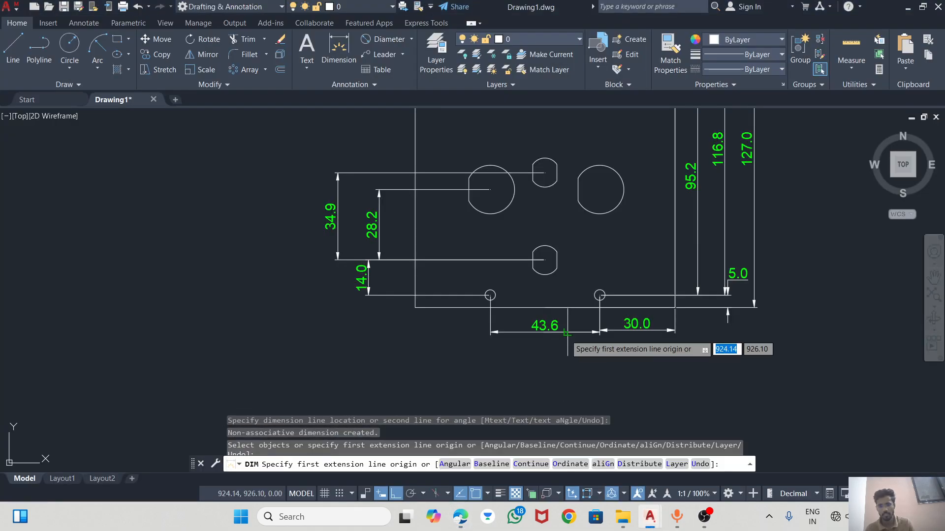
key(Escape)
click(555, 329)
key(Delete)
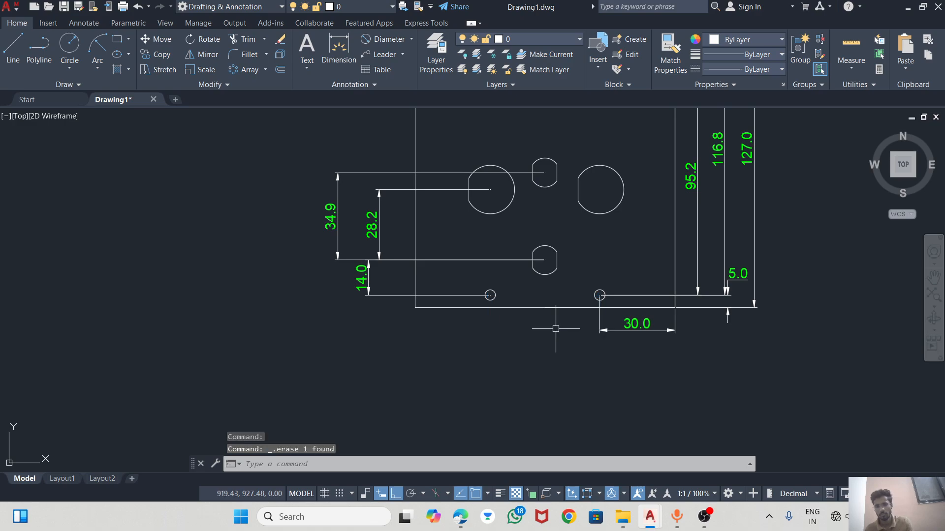
Step: Dimension the horizontal distance from the lower small cutout's centre to the plate's lower-right corner, placing it below the 30.0 dimension
key(alt+Tab)
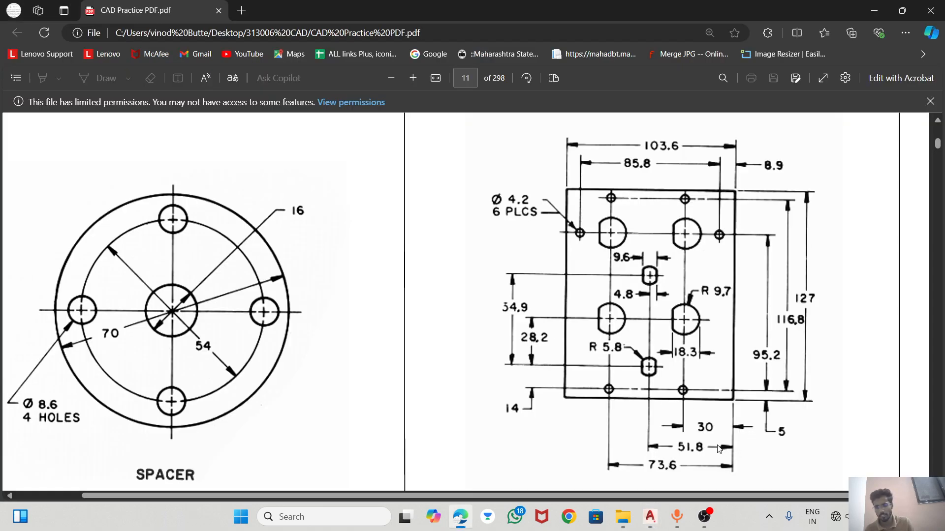
key(alt+Tab)
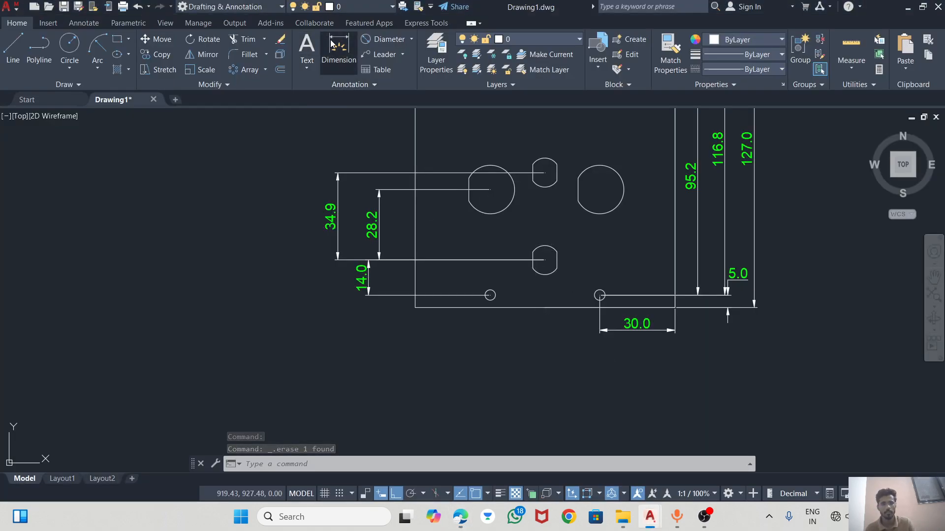
click(331, 44)
click(545, 260)
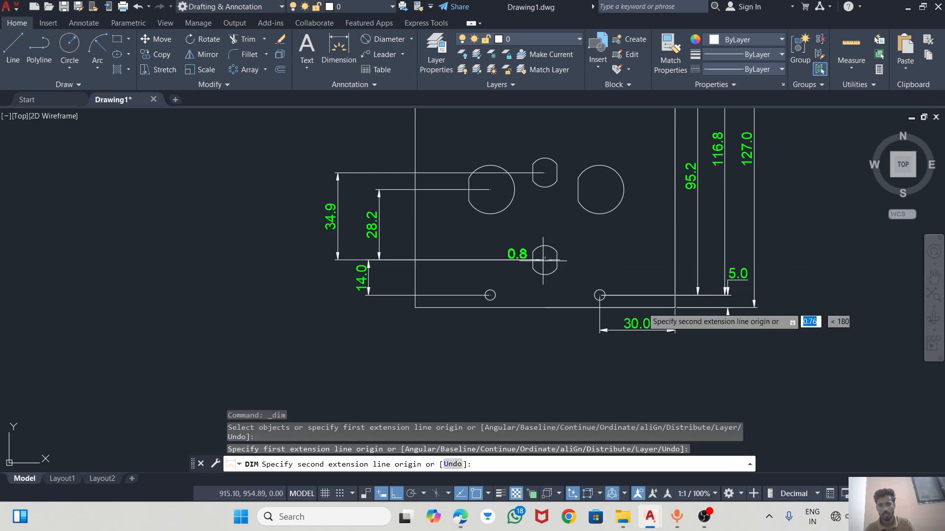
click(675, 307)
key(alt+Tab)
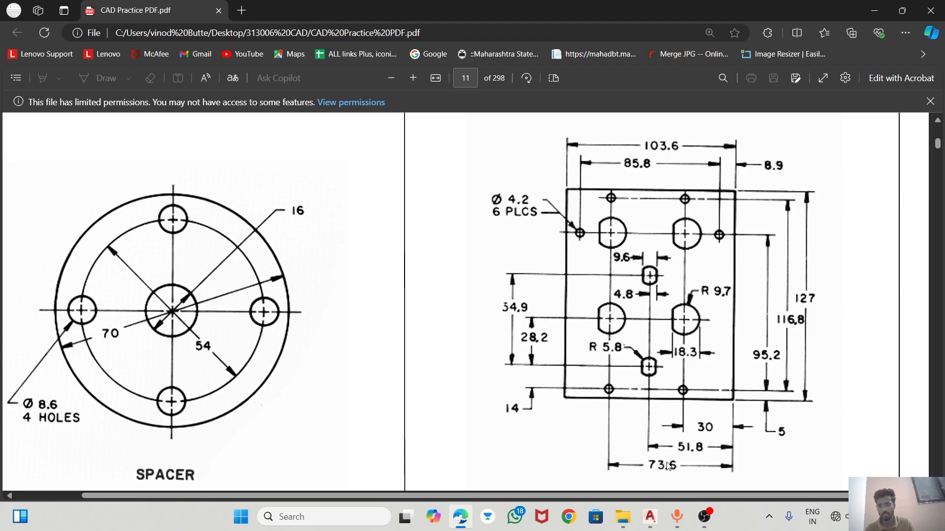
key(alt+Tab)
click(615, 369)
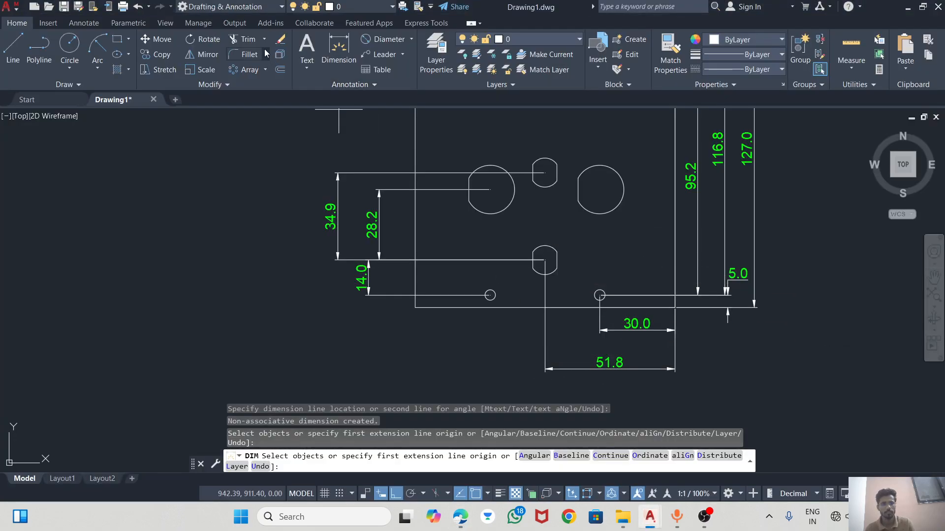
Step: Dimension the horizontal distance from the plate's lower-right corner to the lower-left small hole's centre, placing it below the 51.8 dimension
click(338, 51)
key(Return)
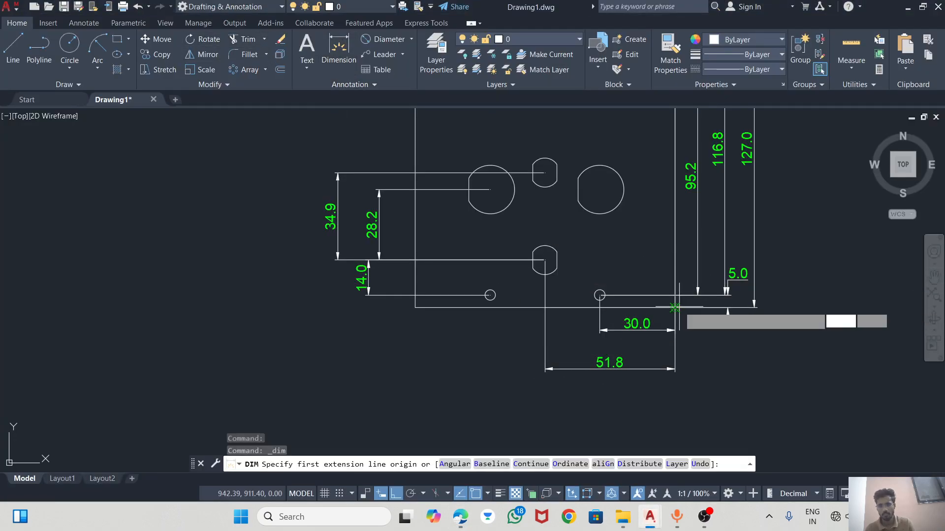
click(675, 307)
click(490, 295)
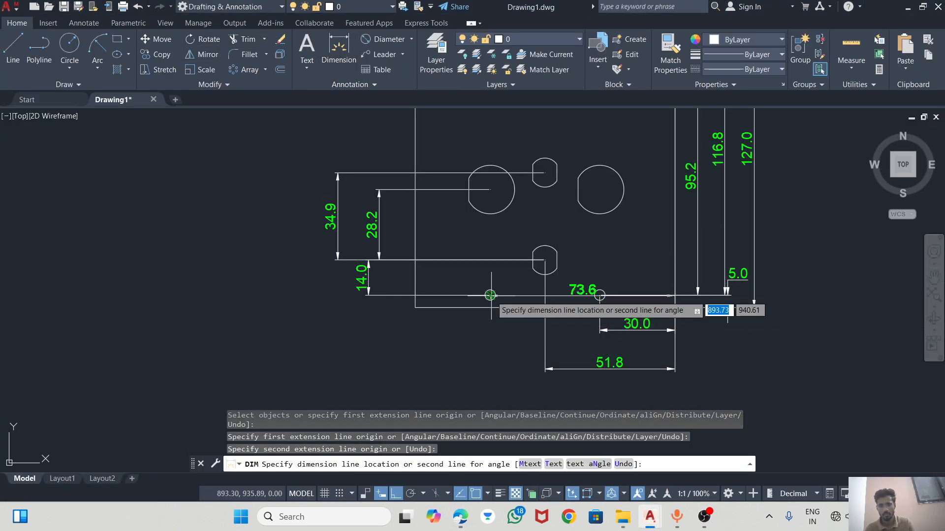
click(580, 390)
key(Return)
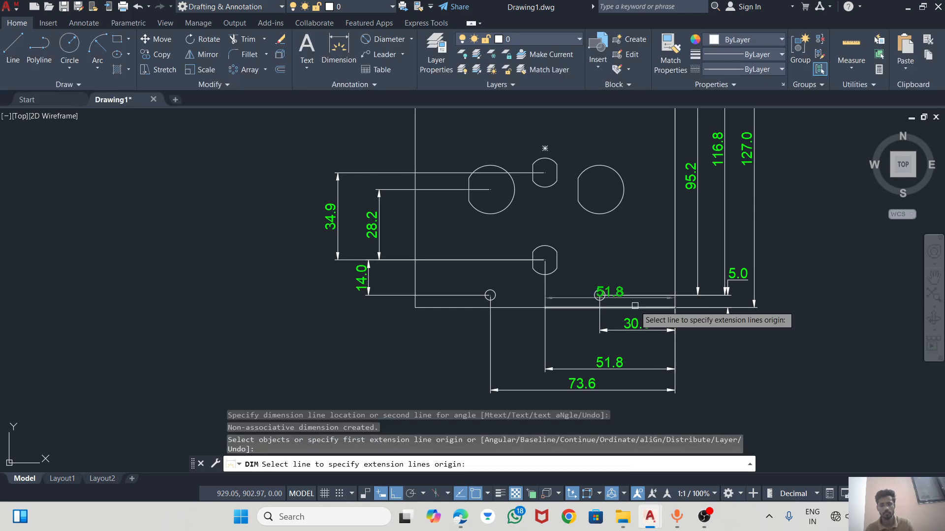
Step: Check the practice PDF and dimension the horizontal distance from the upper small cutout's centre to its right flat side, placing it below the cutout
key(alt+Tab)
key(alt+Tab)
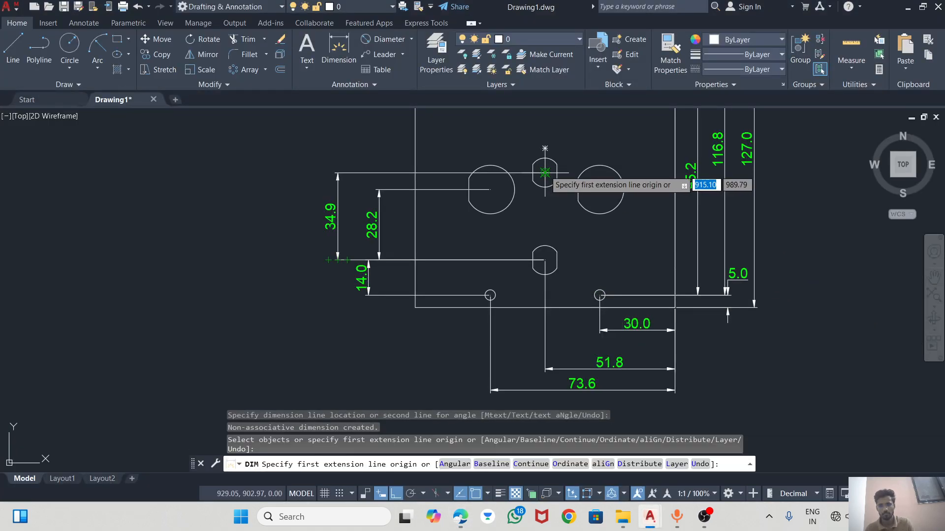
key(alt+Tab)
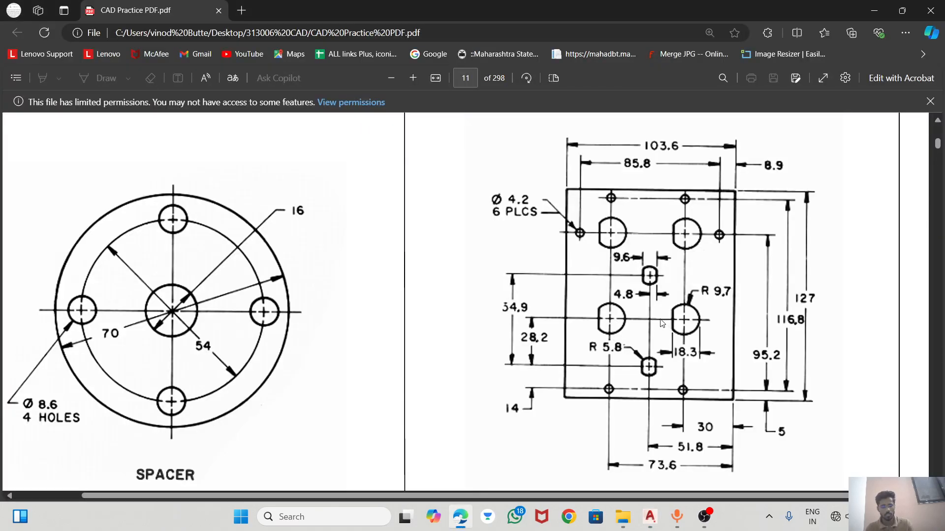
key(alt+Tab)
scroll(552, 191, up, 3)
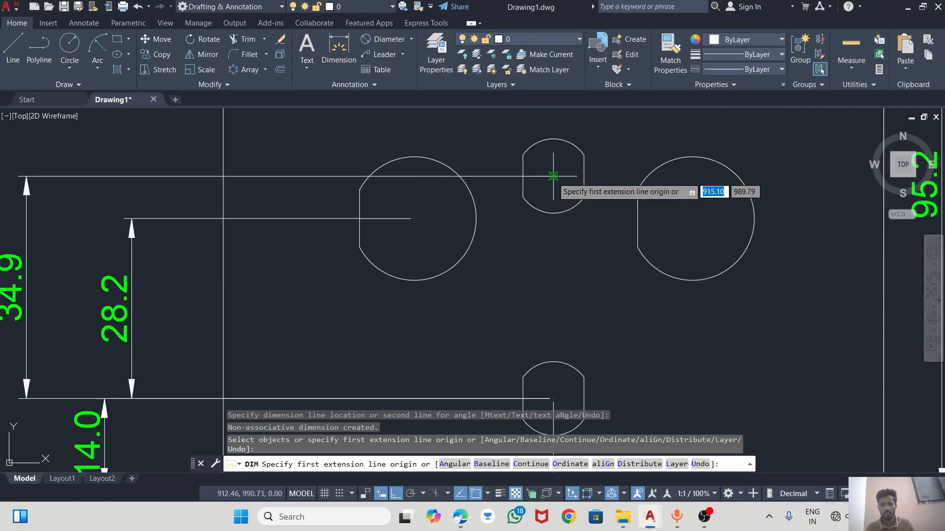
click(554, 175)
click(584, 196)
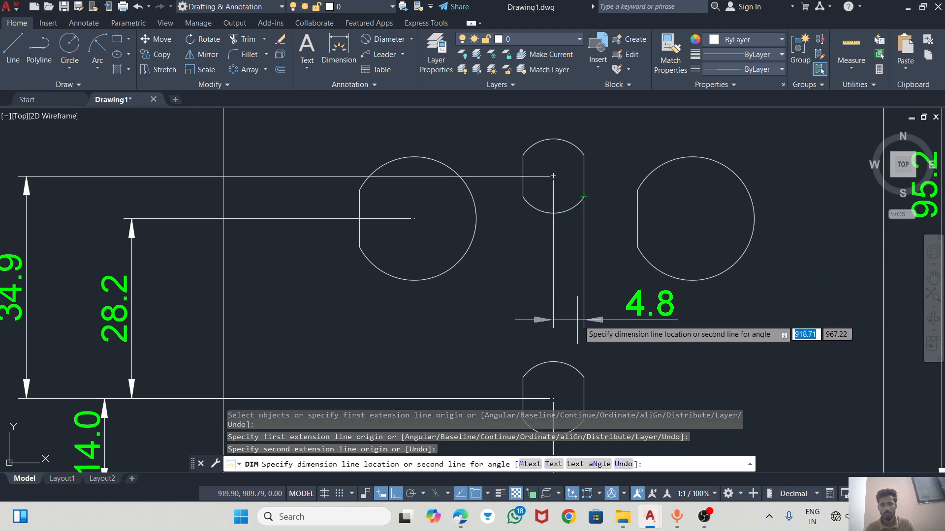
click(578, 320)
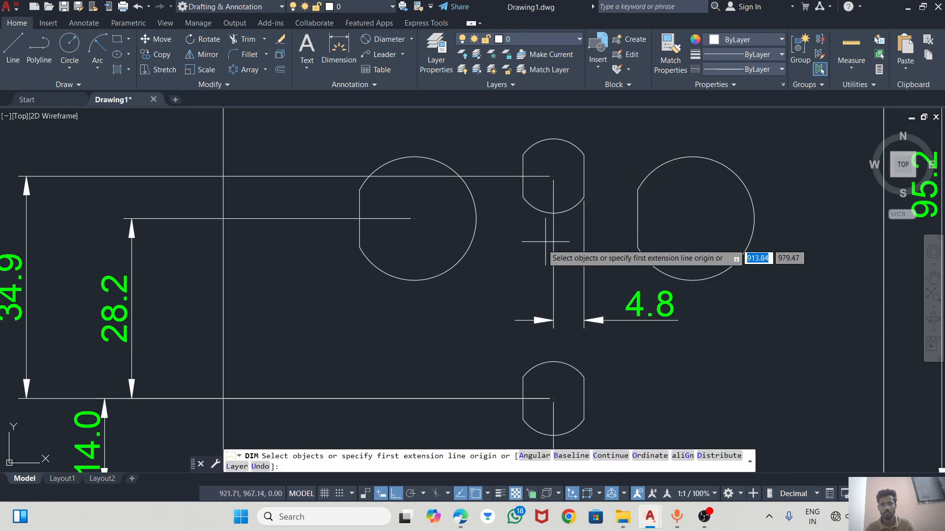
Step: Dimension the horizontal distance from the lower-left large cutout's centre to its flat side, placing it above the cutout, and check the practice PDF
click(415, 218)
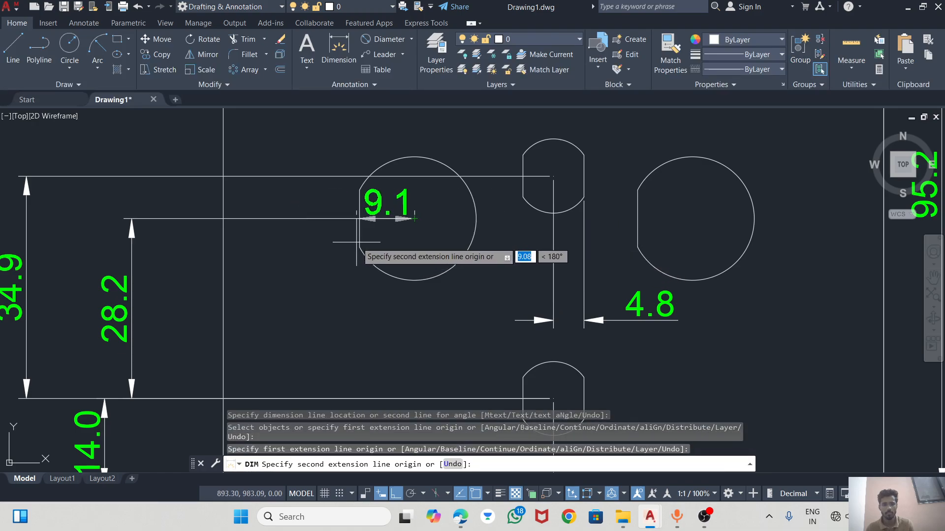
click(360, 246)
click(370, 139)
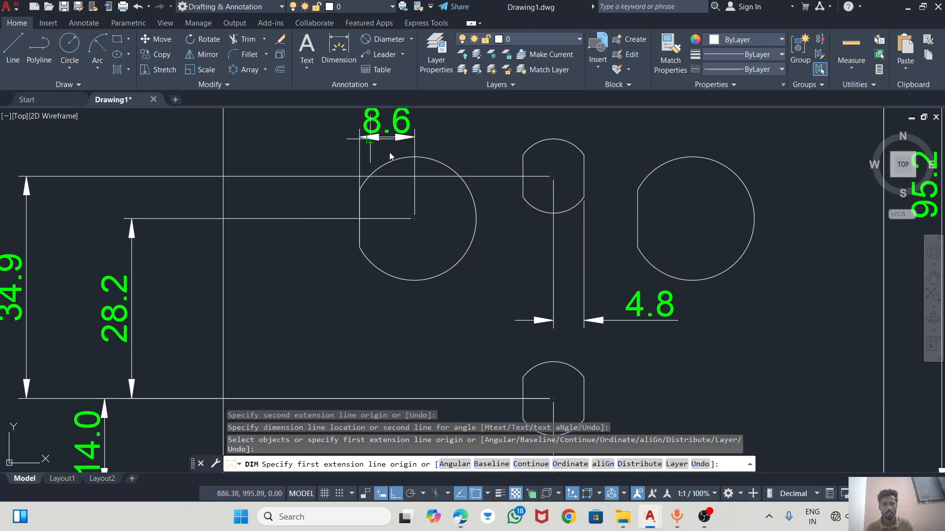
key(alt+Tab)
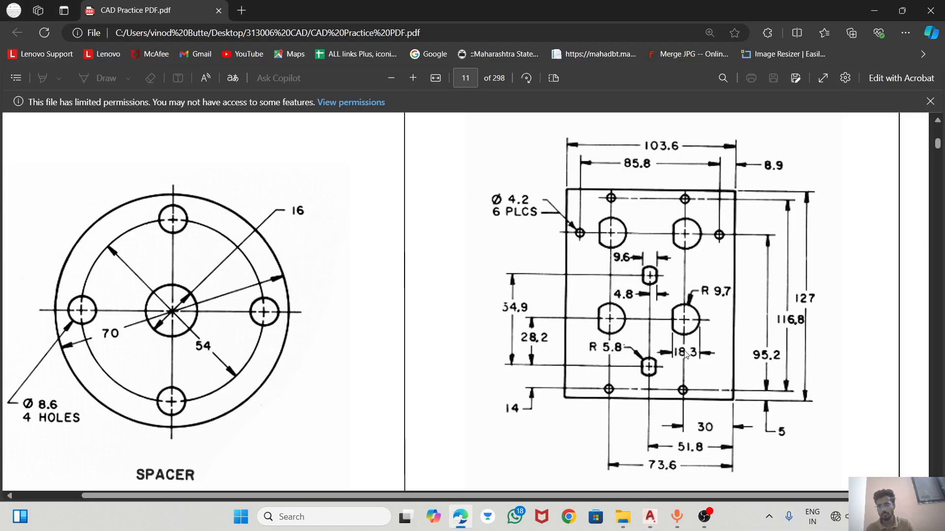
key(alt+Tab)
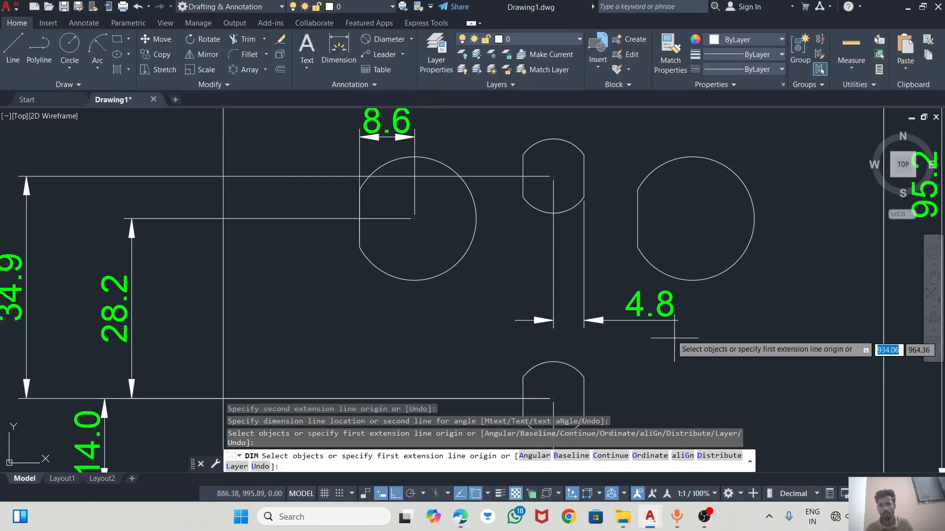
click(754, 218)
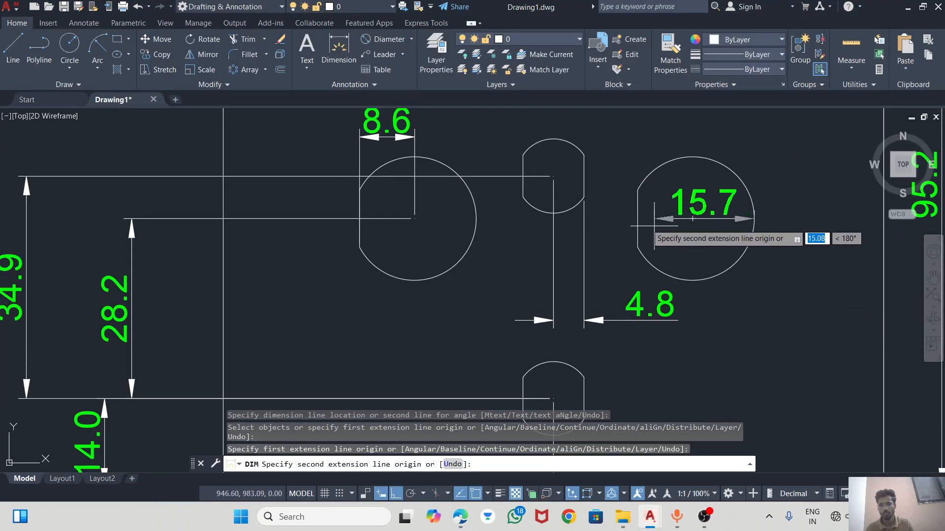
click(637, 218)
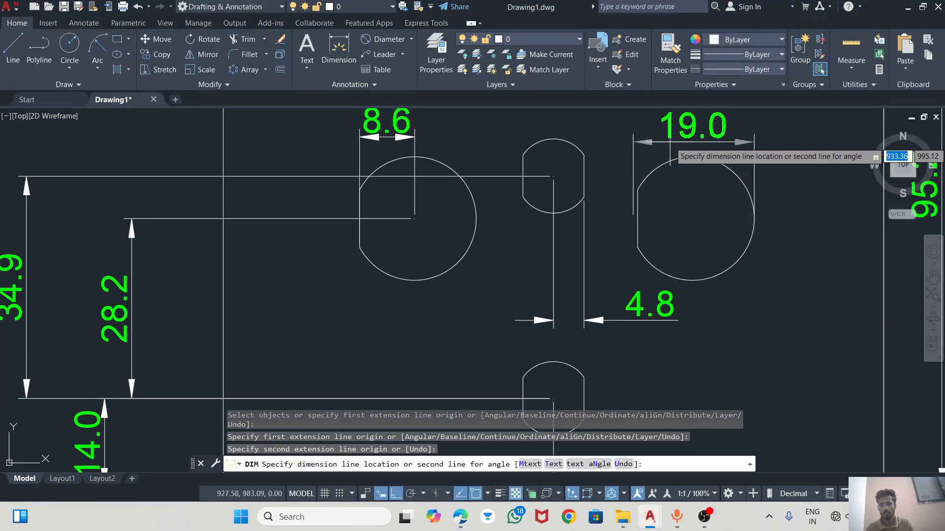
key(Escape)
Step: Dimension the lower-right large cutout's width from its right edge to its flat side, placing it above the cutout, and check the practice PDF
click(336, 44)
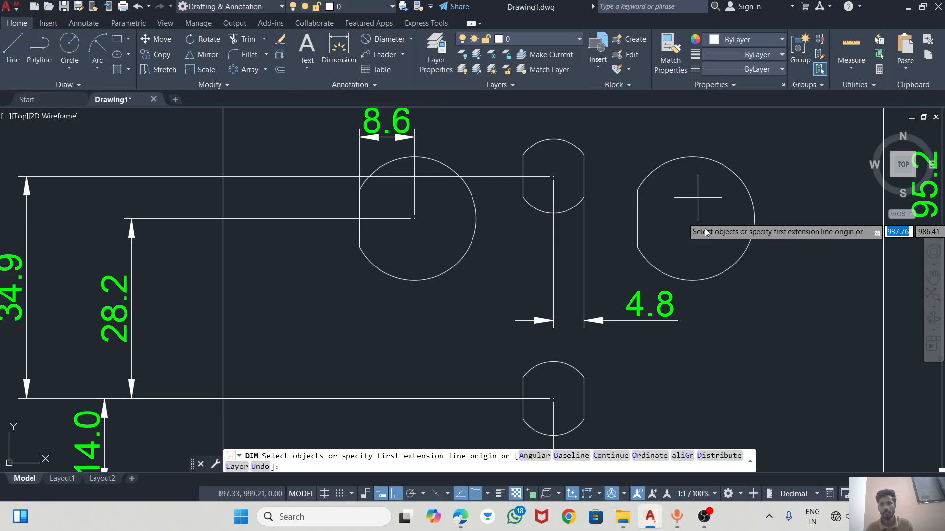
click(754, 219)
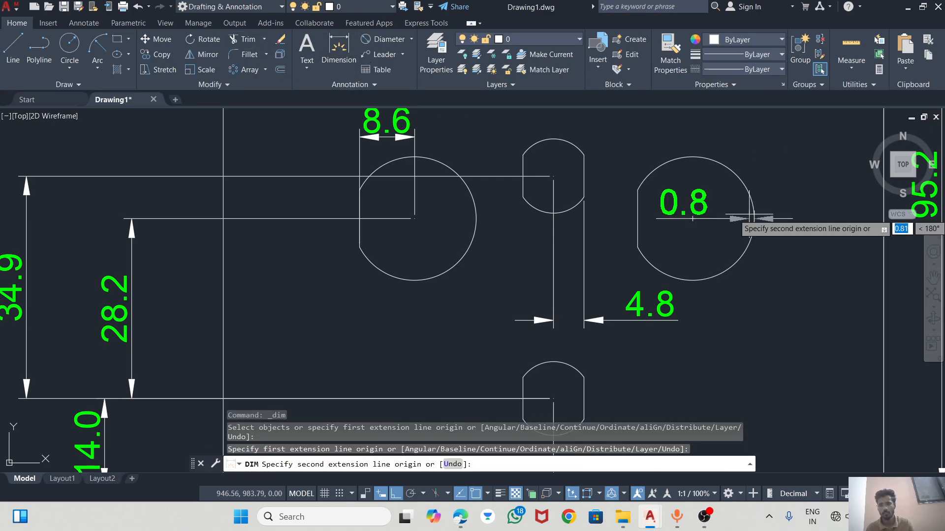
click(648, 222)
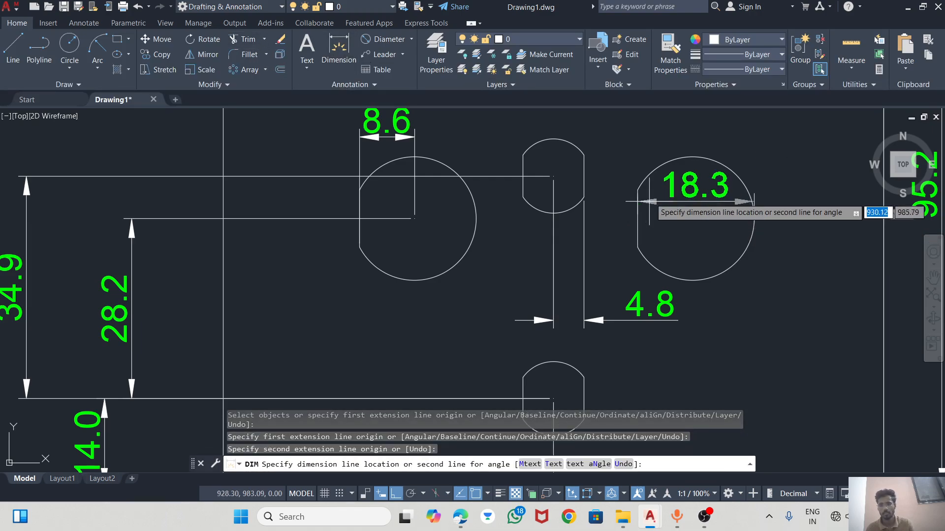
click(662, 148)
scroll(661, 191, down, 5)
key(alt+Tab)
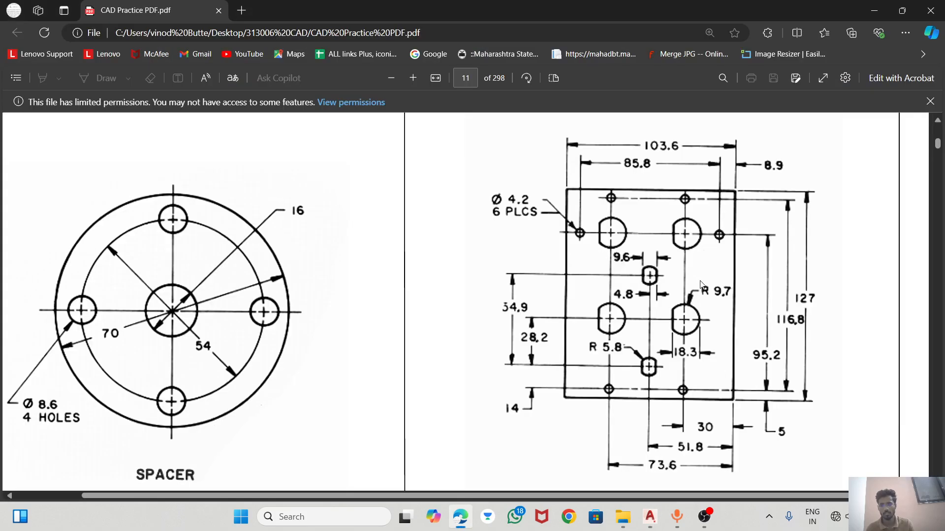
key(alt+Tab)
Step: Draw a vertical line from the lower-left small hole's centre up to just above the upper-left small hole
scroll(587, 263, up, 5)
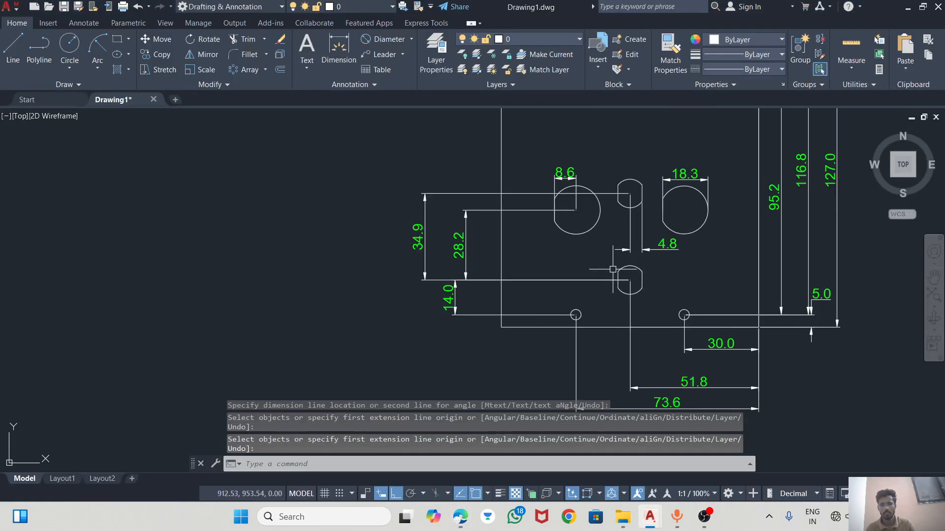
scroll(586, 263, down, 2)
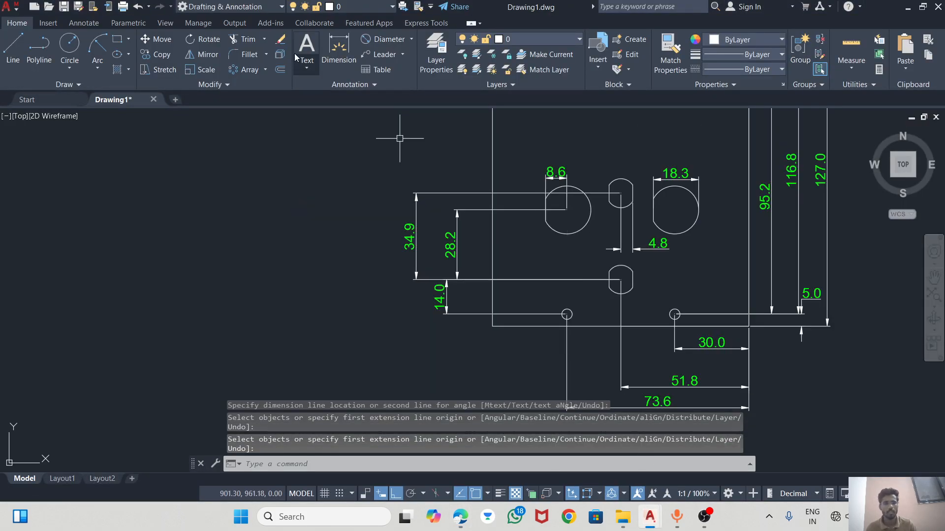
click(13, 49)
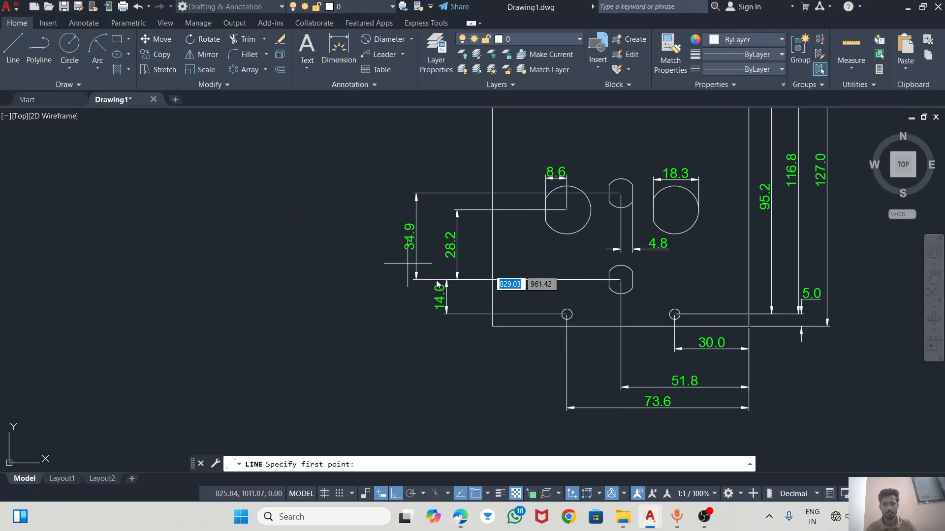
click(566, 314)
scroll(546, 295, down, 3)
scroll(554, 274, up, 3)
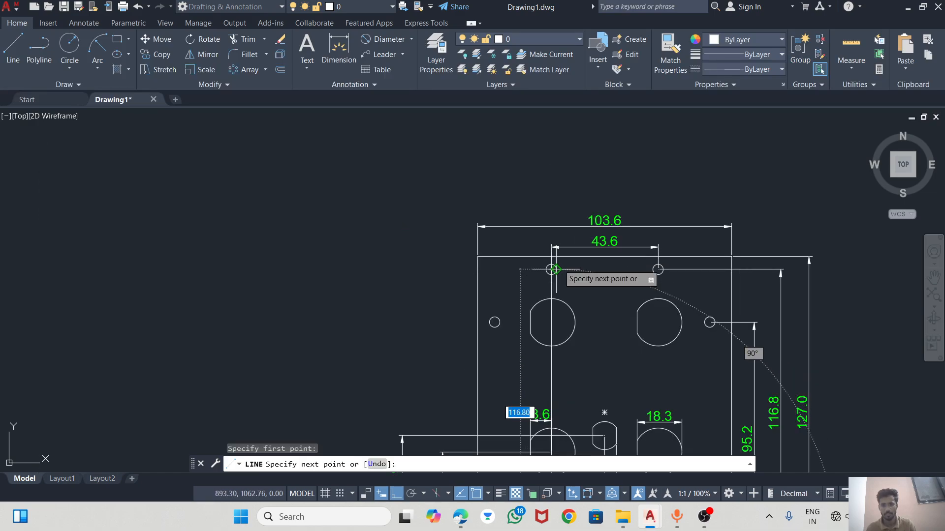
scroll(551, 270, up, 3)
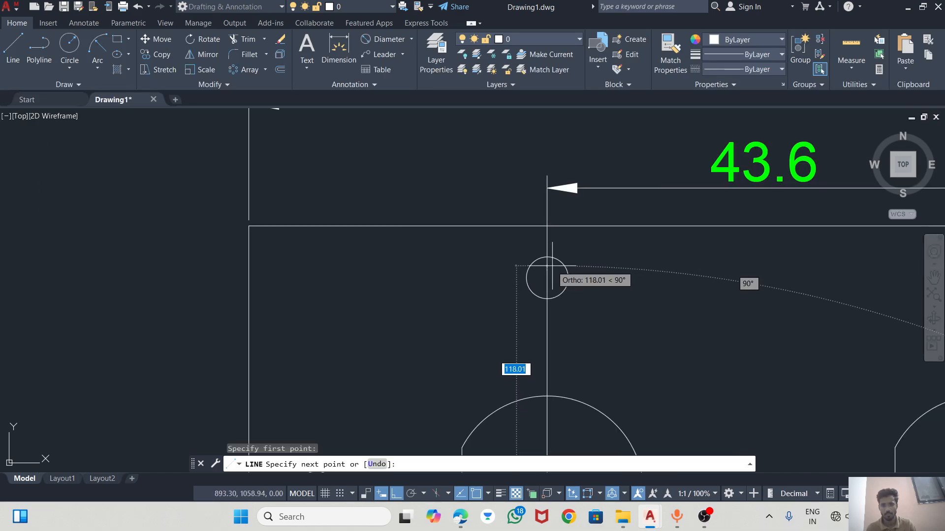
click(546, 244)
key(Escape)
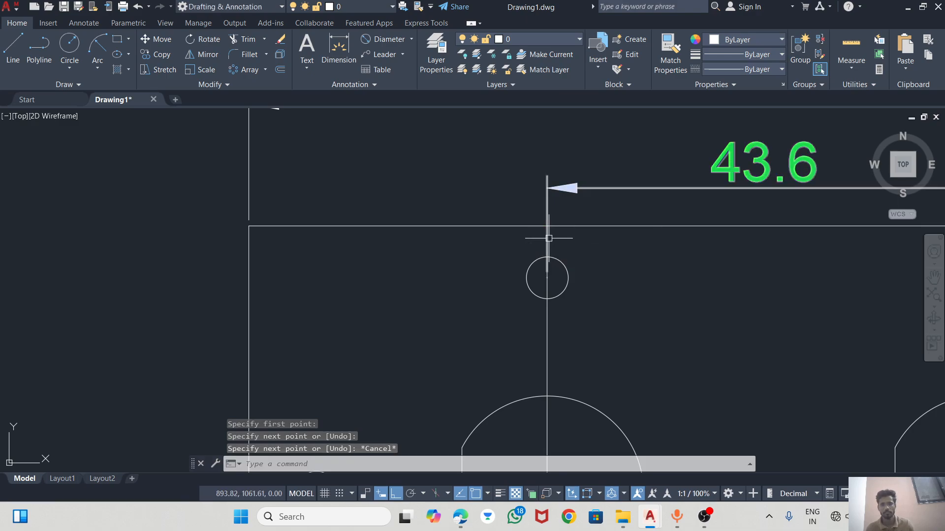
Step: Draw a vertical line from just above the upper-right small hole down to just below the lower-right small hole
scroll(542, 237, down, 4)
click(13, 53)
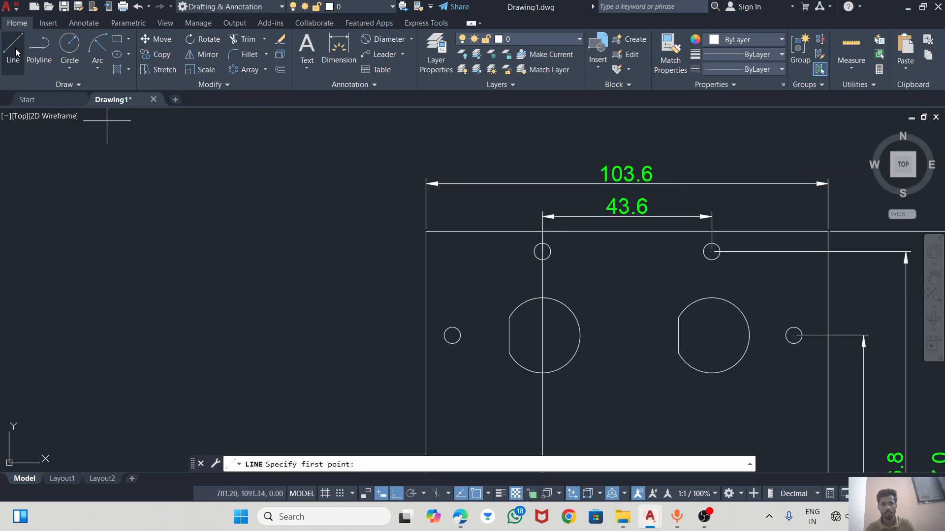
scroll(712, 252, up, 3)
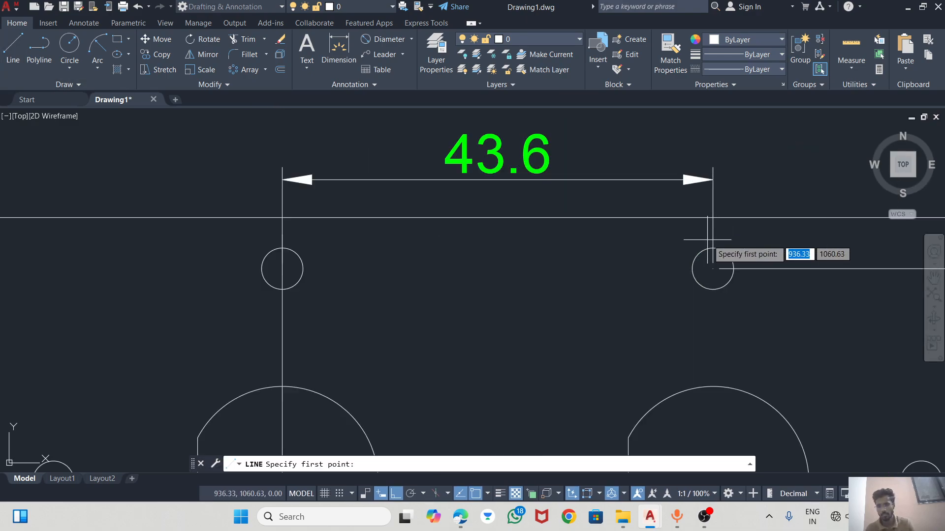
click(712, 235)
scroll(703, 234, down, 5)
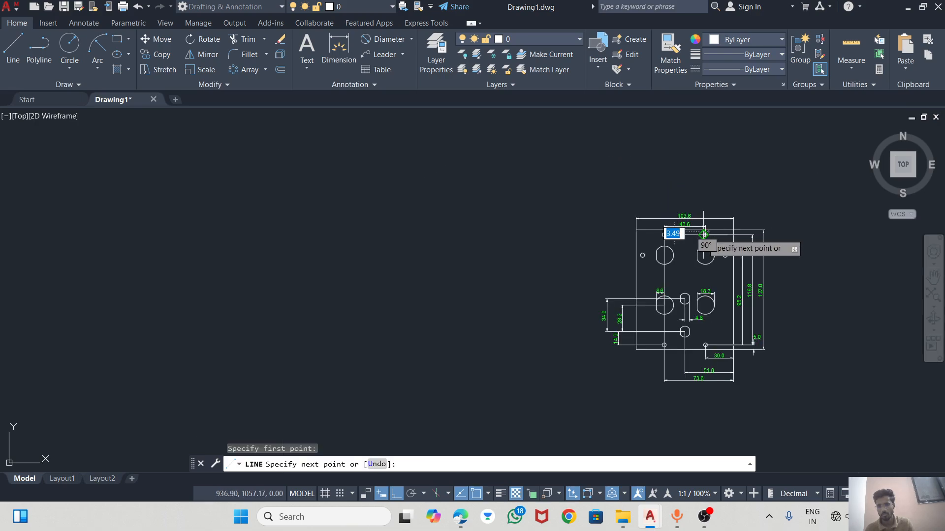
scroll(669, 295, up, 5)
scroll(701, 344, up, 4)
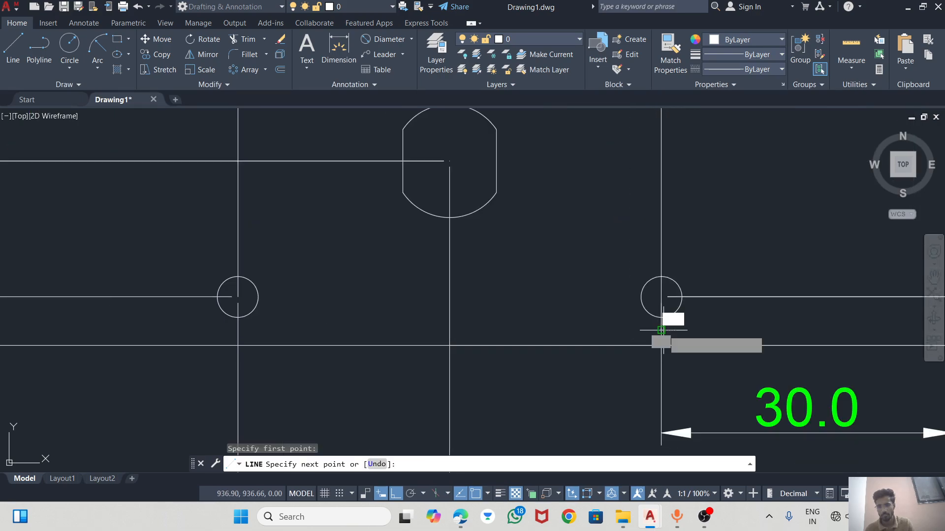
key(Escape)
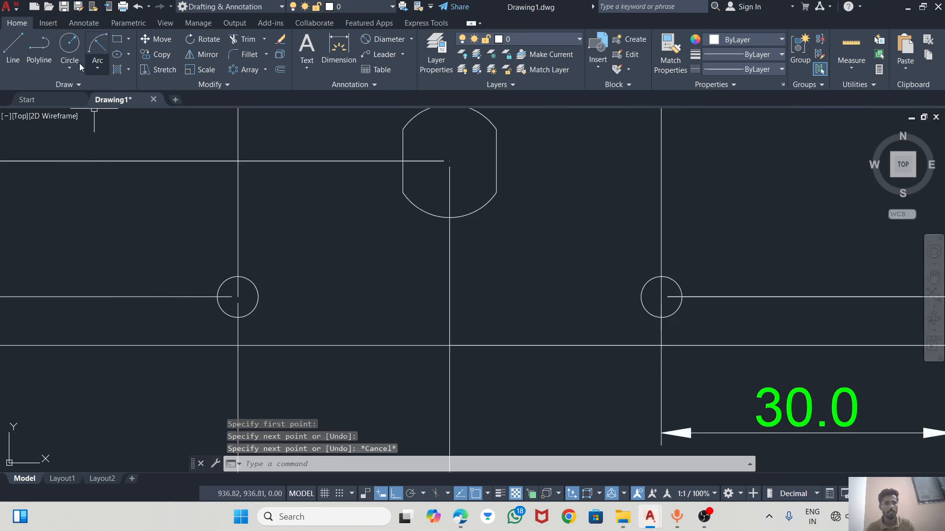
Step: Check the practice PDF and draw a horizontal line about 35 units long from the lower small cutout's centre leftward past the left vertical line
key(alt+Tab)
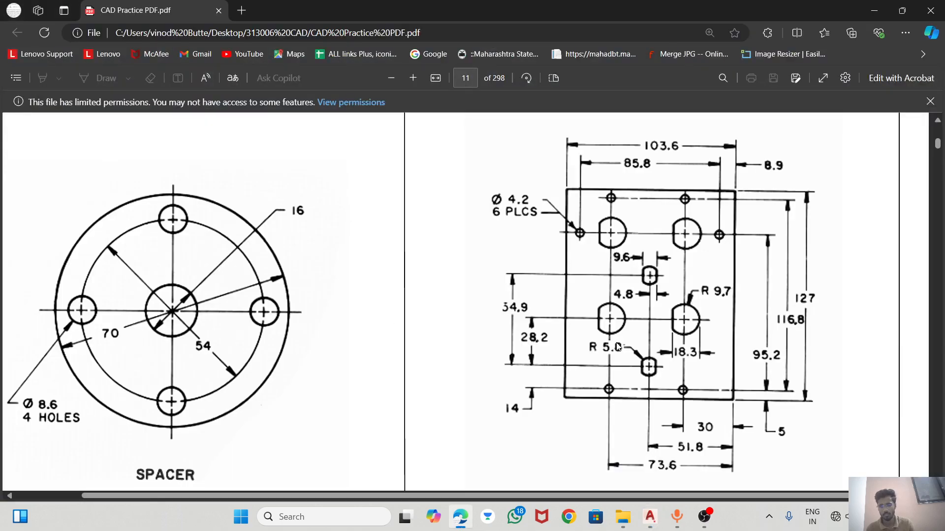
key(alt+Tab)
click(4, 54)
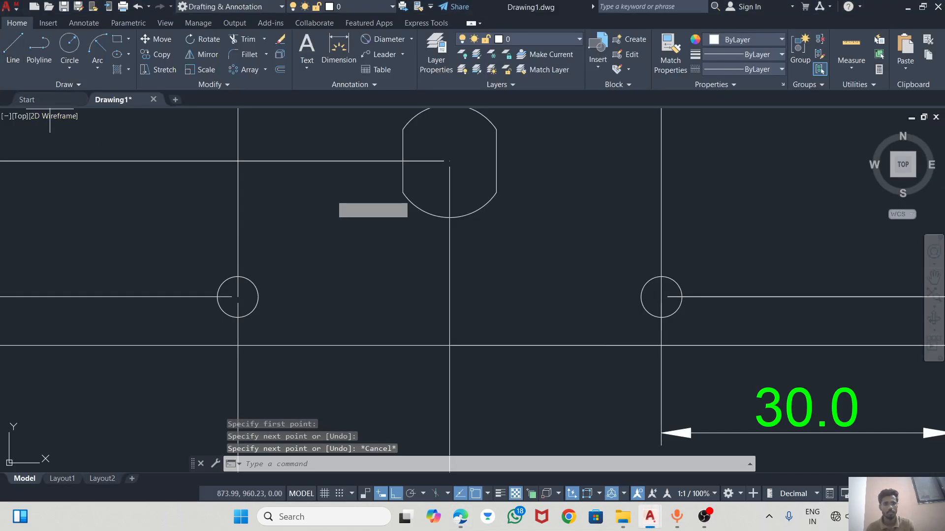
click(450, 161)
scroll(591, 227, down, 3)
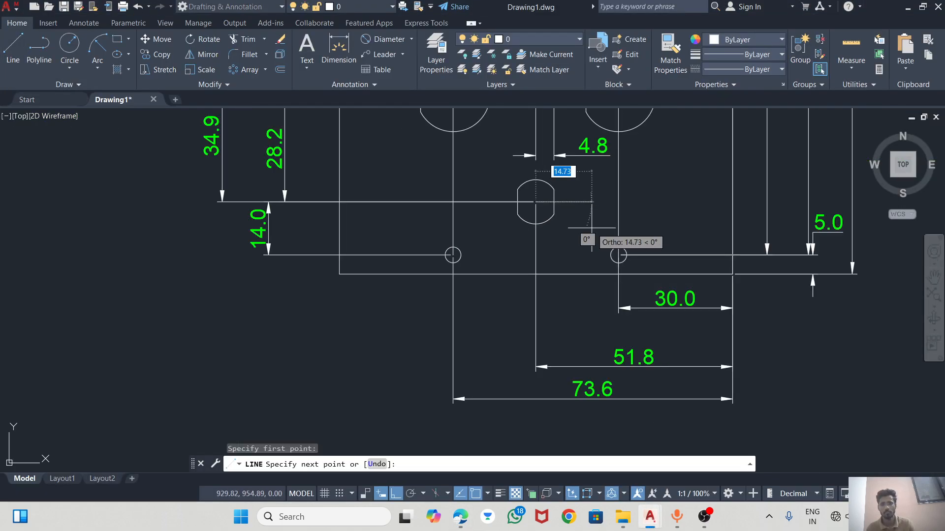
click(401, 204)
key(Escape)
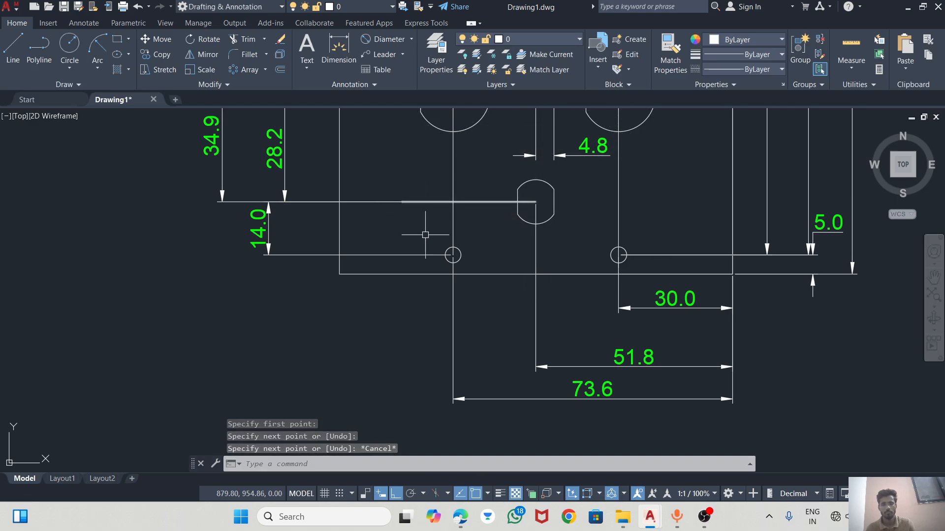
Step: Set the two long vertical lines and the lower small cutout's horizontal line to cyan with the ACAD_ISO08W100 linetype
click(619, 222)
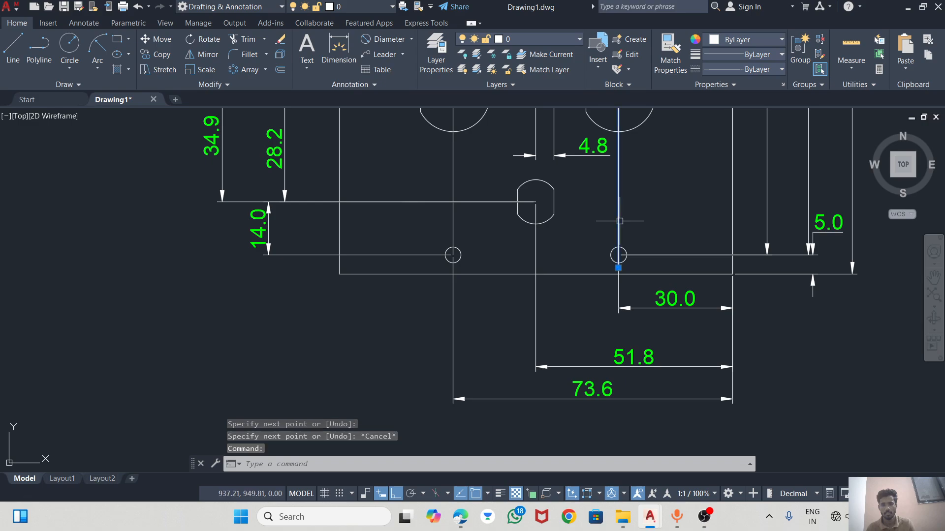
click(454, 176)
scroll(458, 172, down, 6)
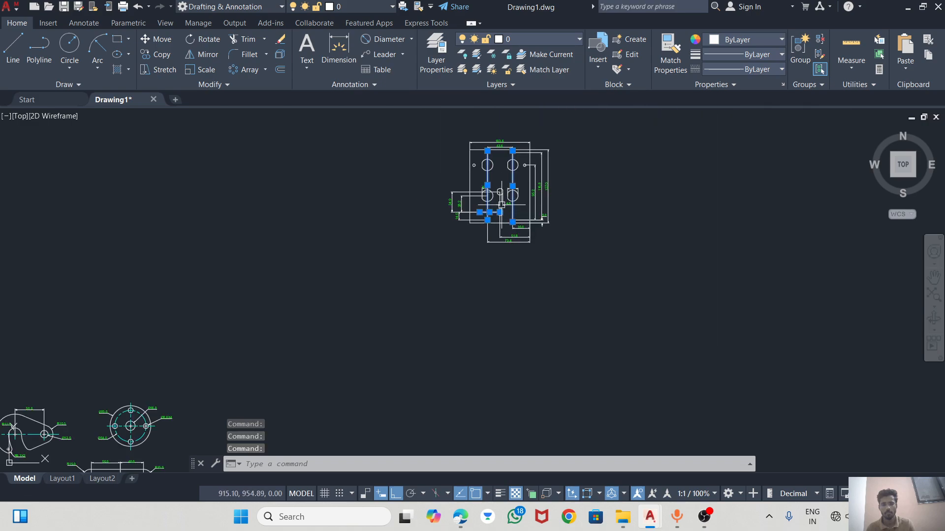
scroll(506, 139, up, 2)
scroll(477, 178, up, 4)
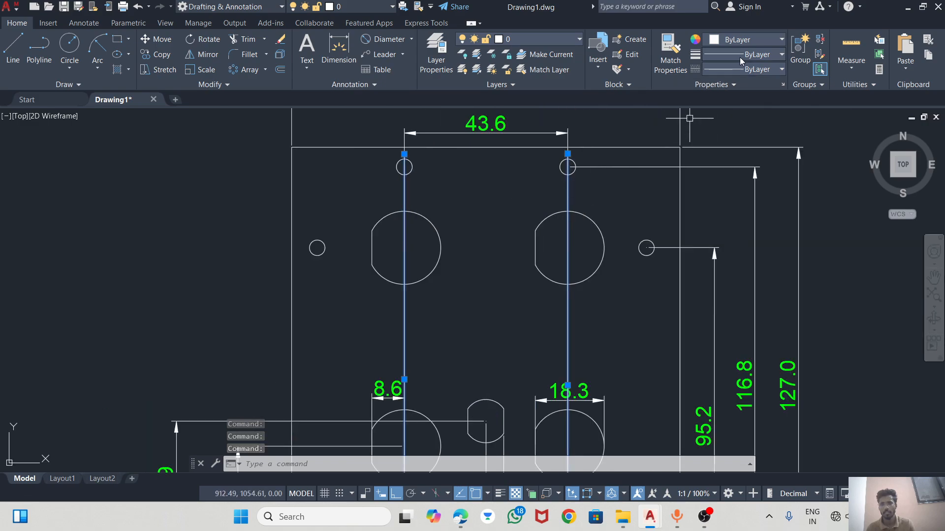
click(740, 41)
click(747, 166)
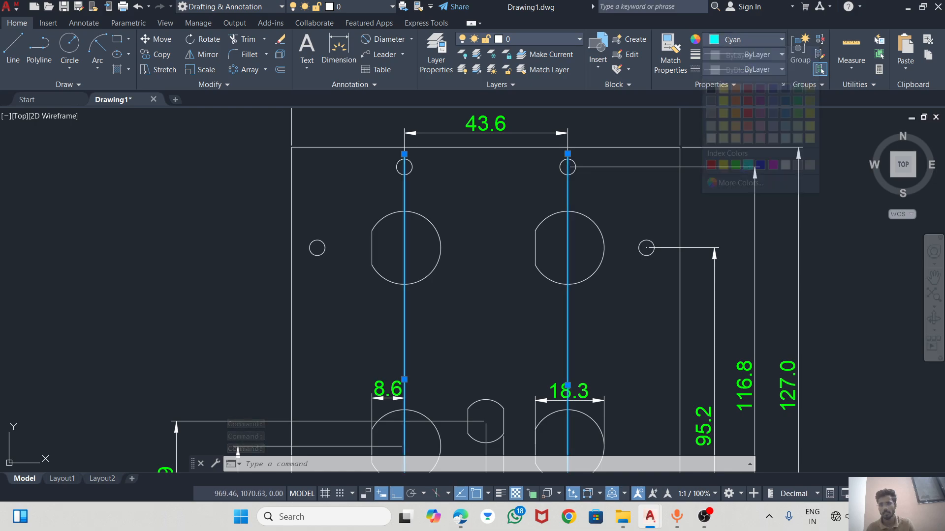
click(755, 70)
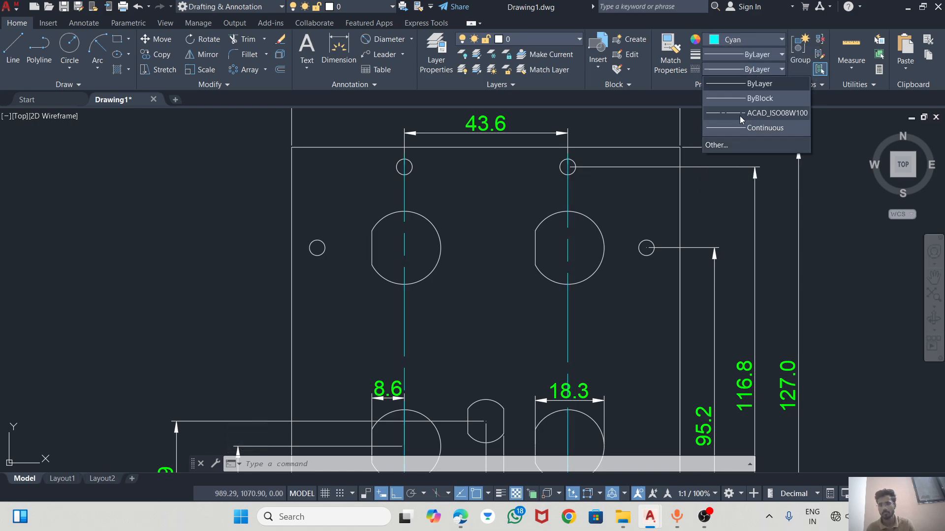
click(742, 114)
scroll(503, 289, down, 5)
scroll(503, 289, up, 4)
key(Escape)
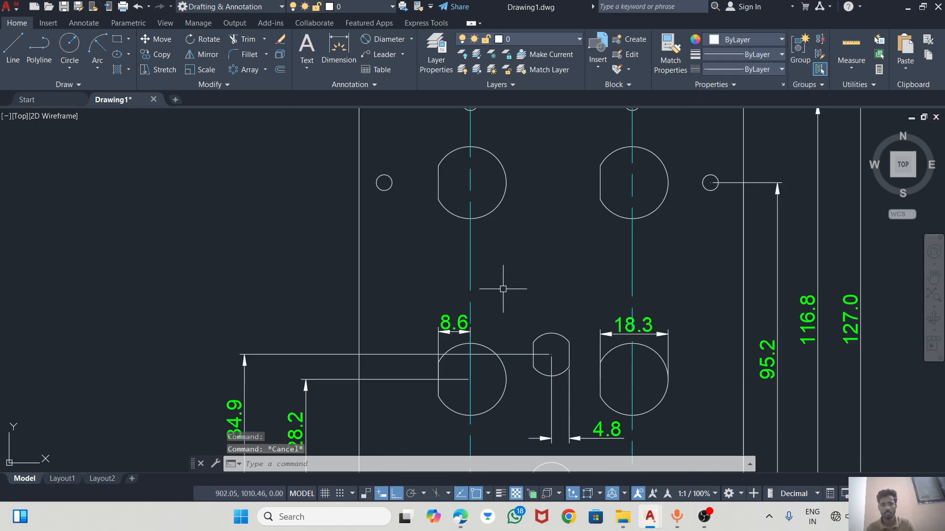
Step: Draw a horizontal line through the upper large cutouts' centres, from just outside the left small side hole to just outside the right one
click(12, 49)
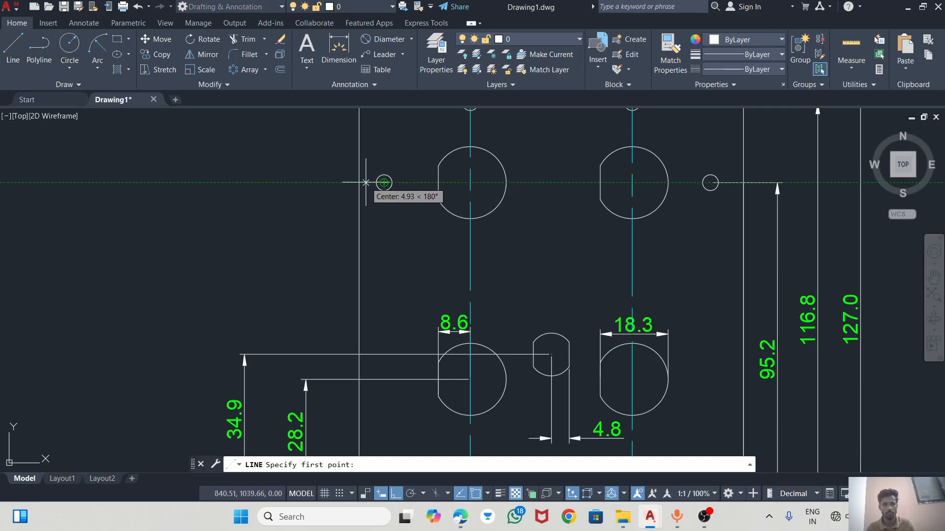
click(365, 182)
click(729, 183)
key(Escape)
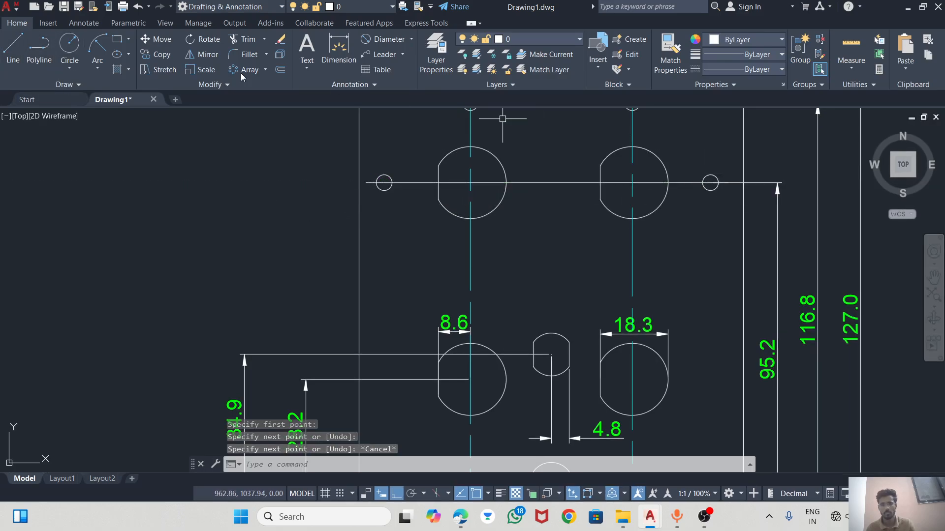
Step: Draw a horizontal line through the centres of the two lower large cutouts, extending beyond both of them
click(14, 48)
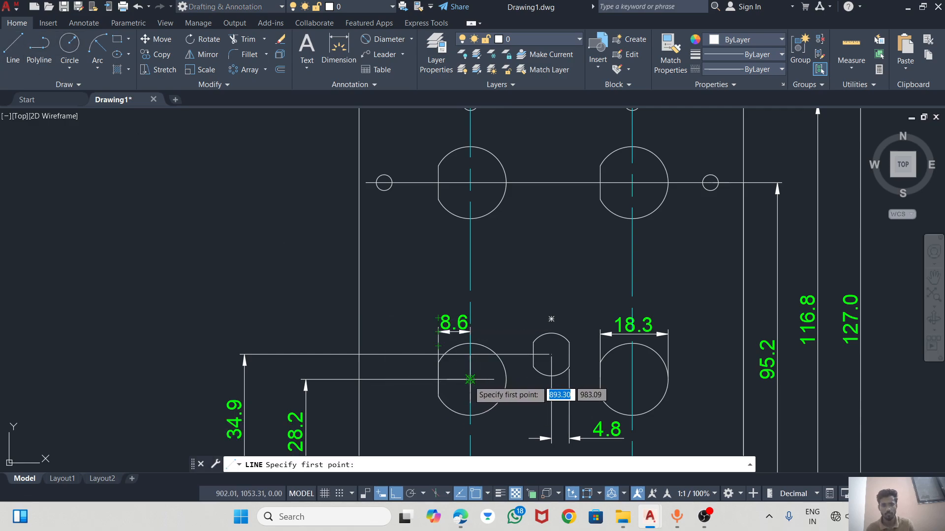
click(382, 380)
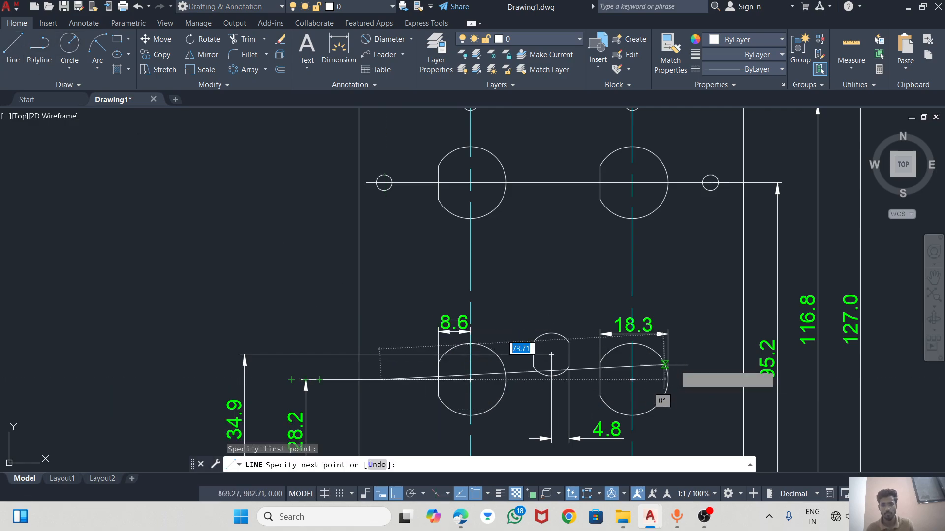
key(Escape)
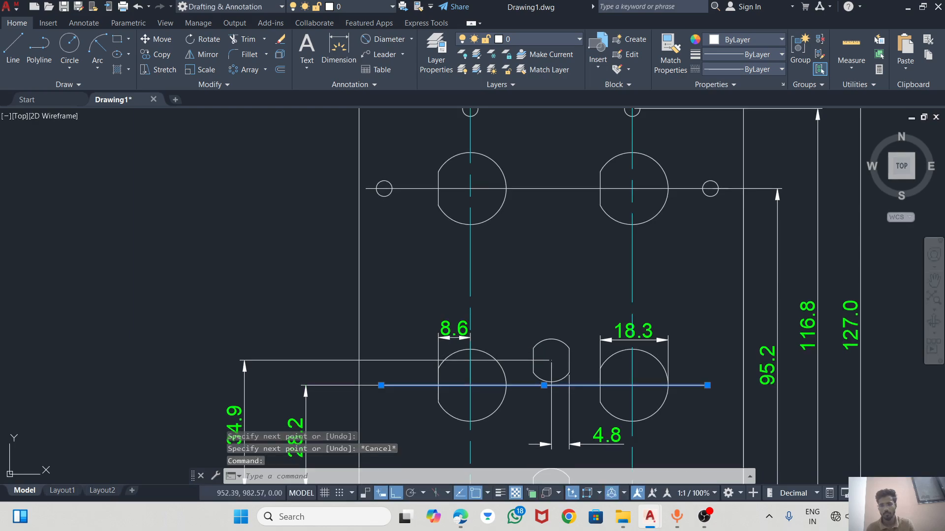
Step: Set the horizontal lines through the upper and lower large cutouts to the ACAD_ISO08W100 linetype and cyan
click(677, 188)
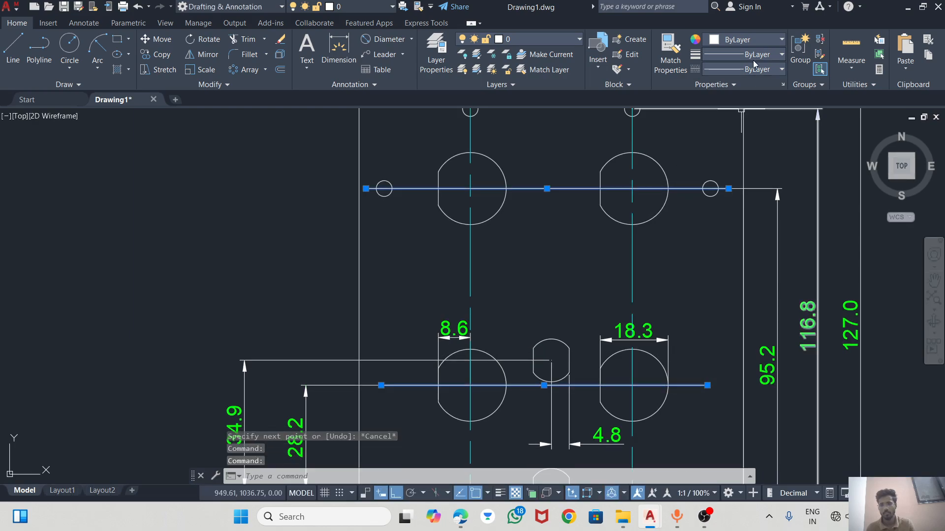
click(755, 69)
click(758, 113)
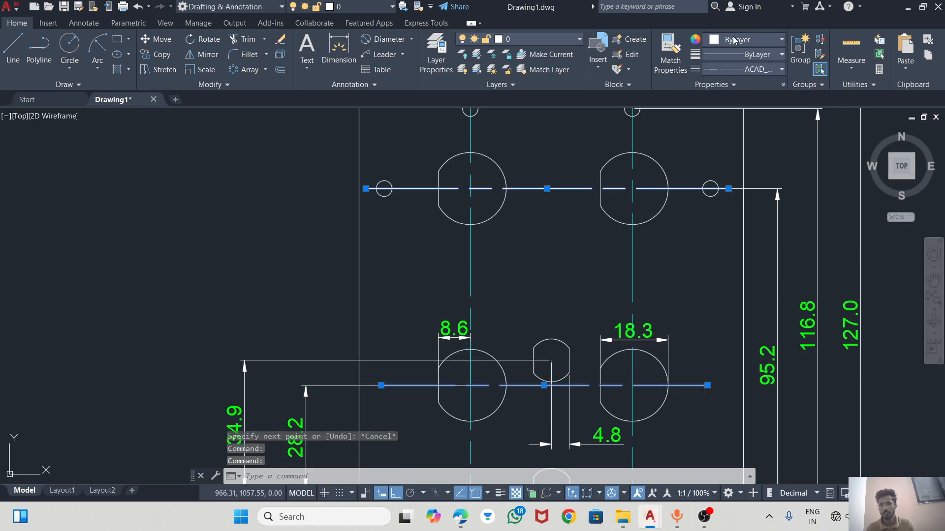
click(736, 39)
click(747, 165)
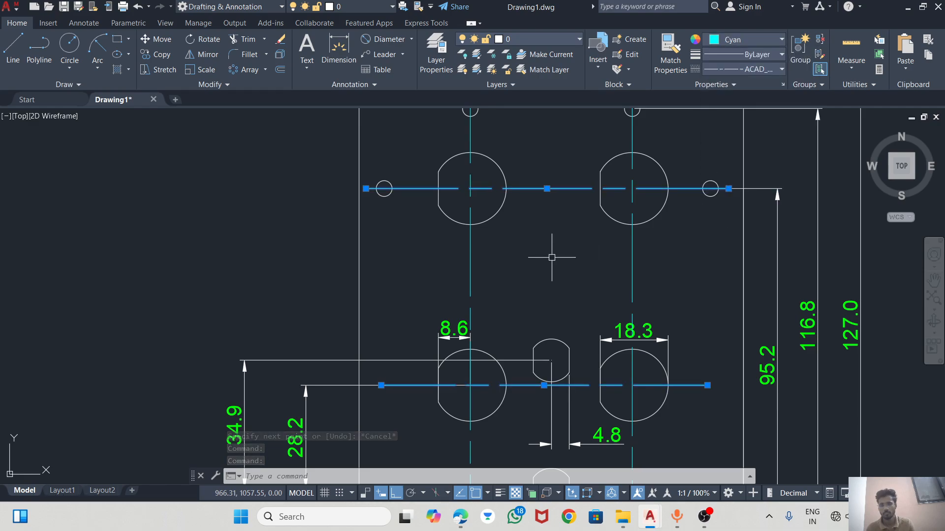
scroll(551, 257, down, 4)
scroll(556, 314, up, 2)
scroll(562, 369, up, 2)
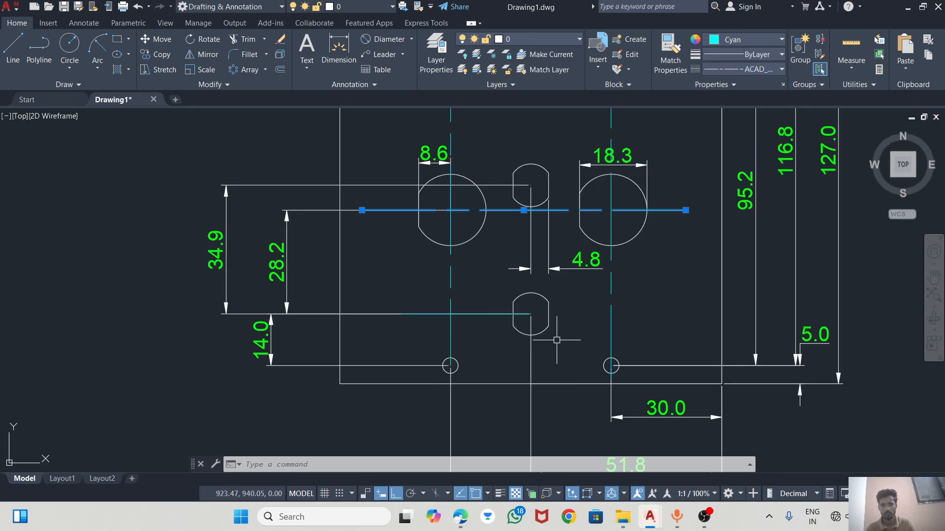
key(Escape)
Step: Draw a vertical line about 38.5 units long from the upper small cutout's centre down through the lower small cutout
click(18, 47)
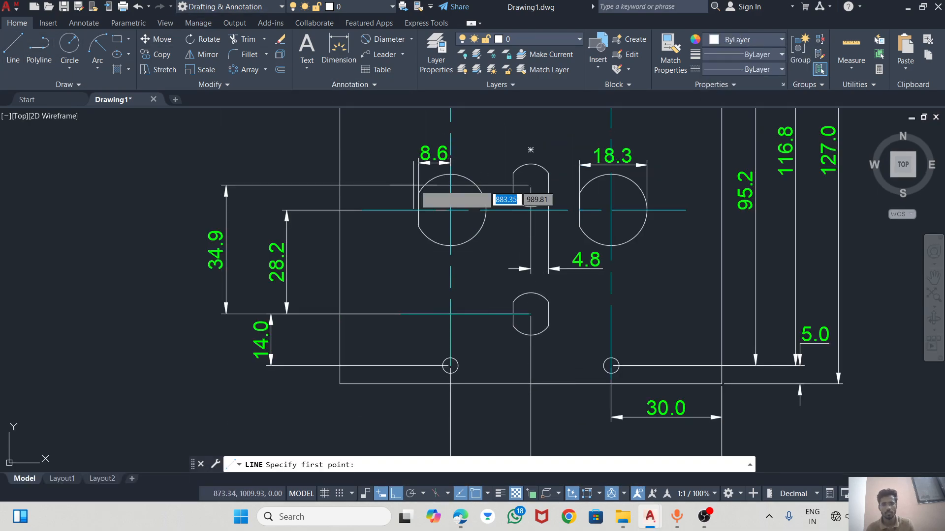
scroll(488, 170, up, 4)
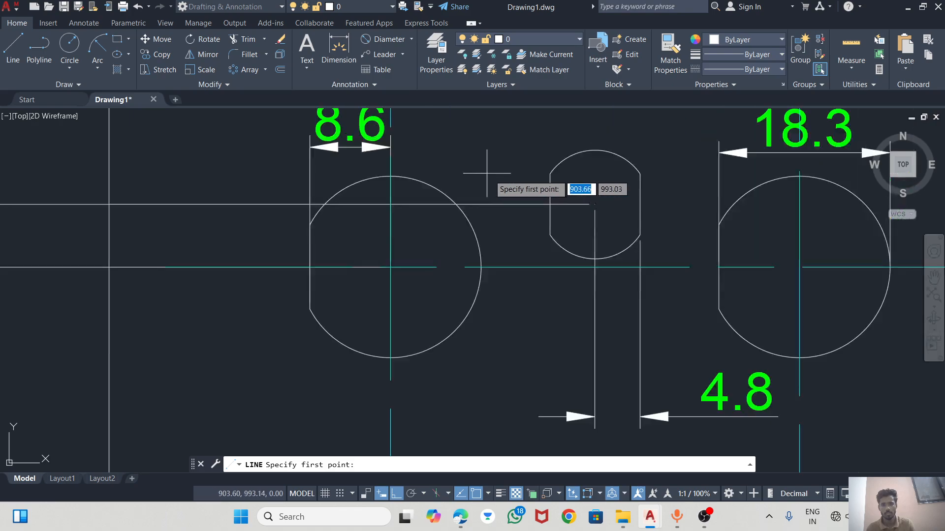
click(594, 204)
scroll(595, 202, down, 4)
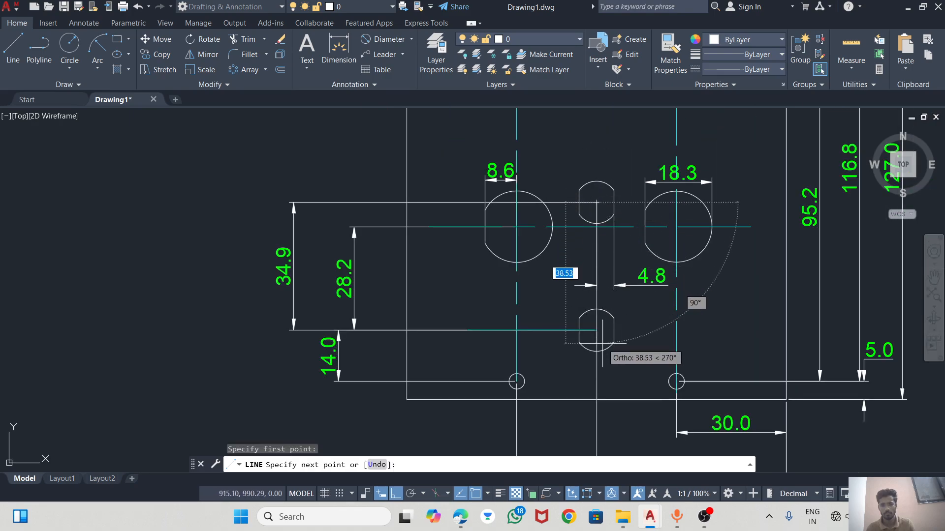
click(598, 321)
key(Escape)
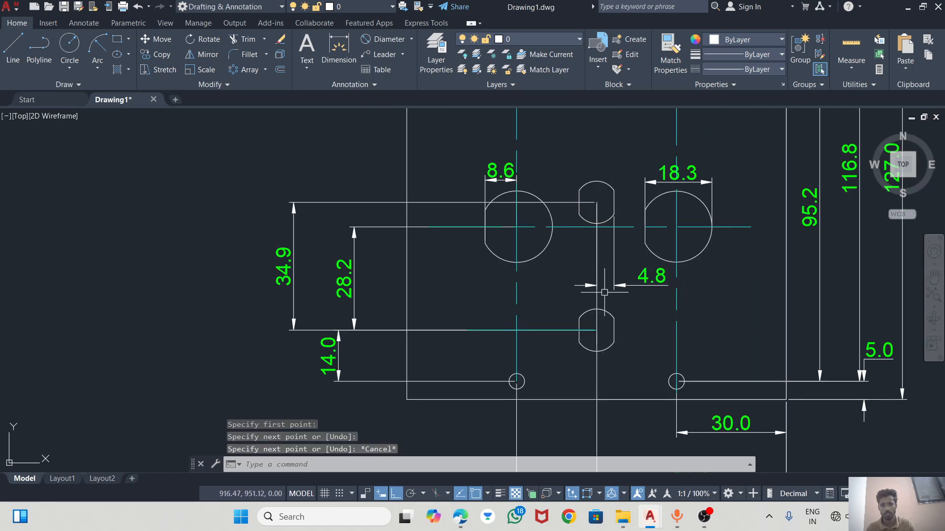
Step: Stretch the small cutouts' vertical line so it extends above the upper cutout and below the lower one
click(597, 205)
click(596, 202)
key(Escape)
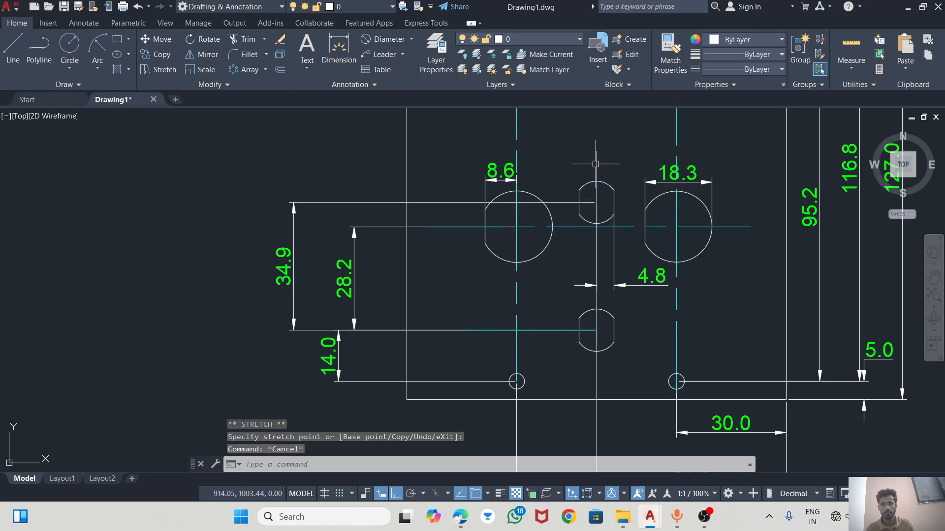
click(597, 339)
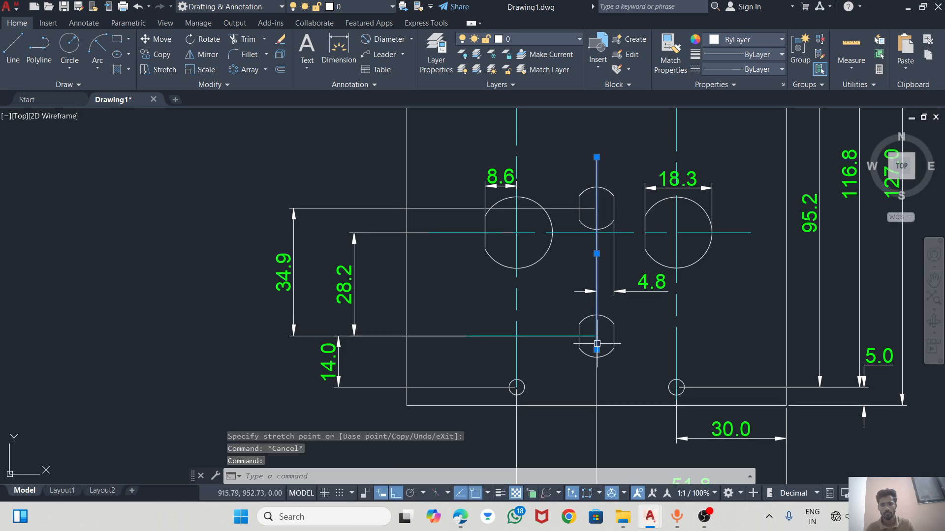
click(596, 350)
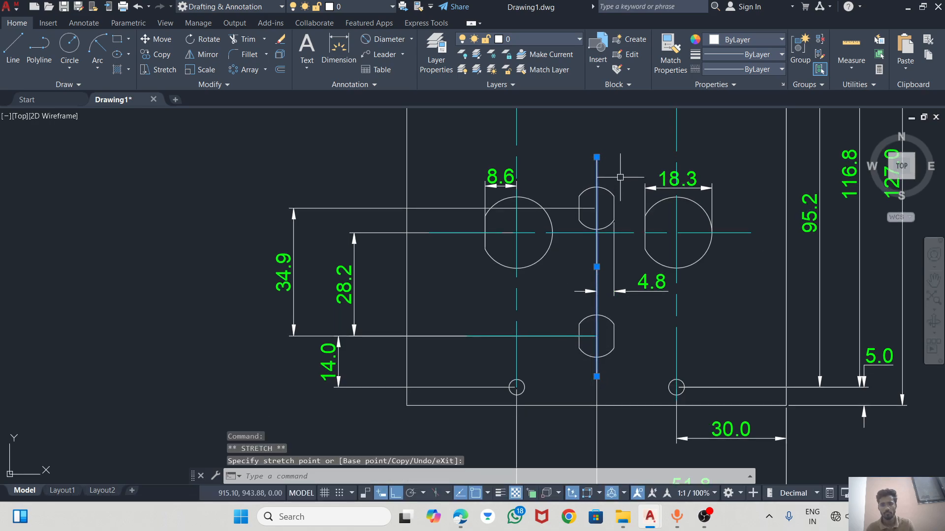
Step: Set the vertical line through the small cutouts to cyan with the ACAD_ISO08W100 linetype
click(750, 42)
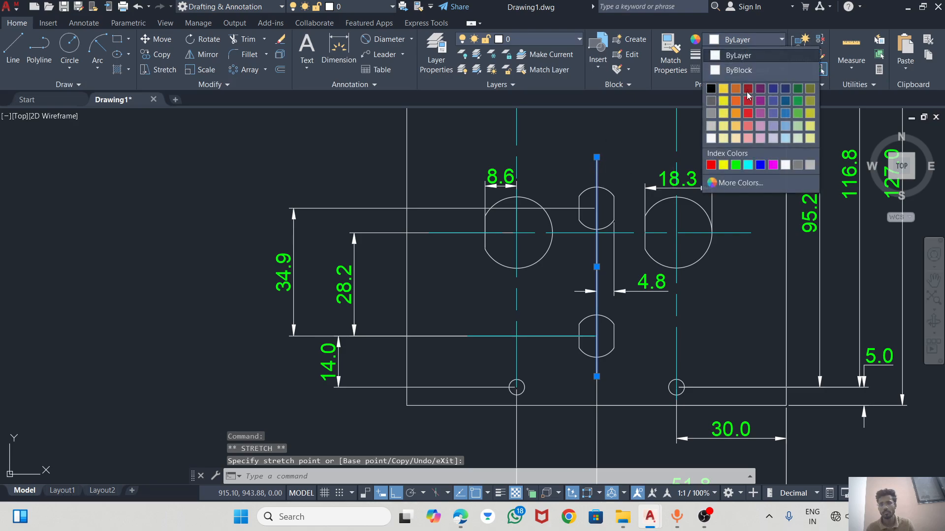
click(747, 166)
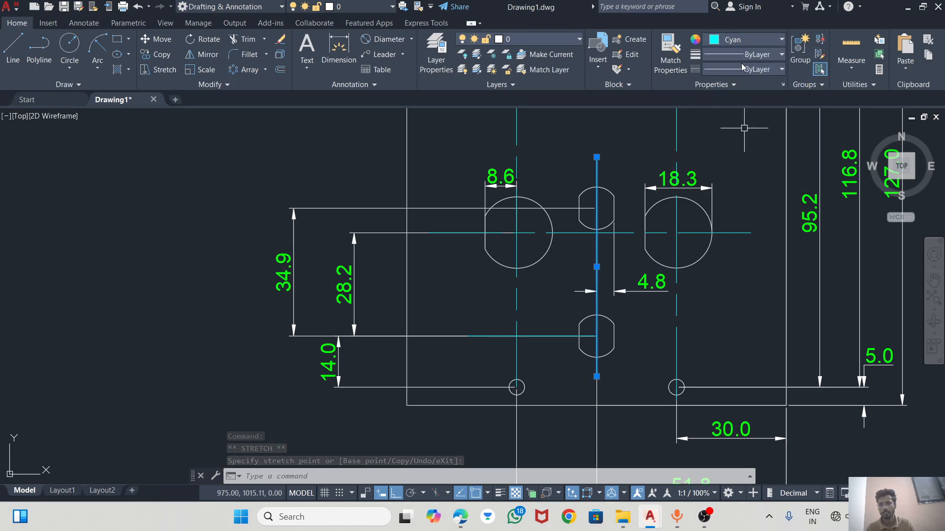
click(743, 69)
click(738, 113)
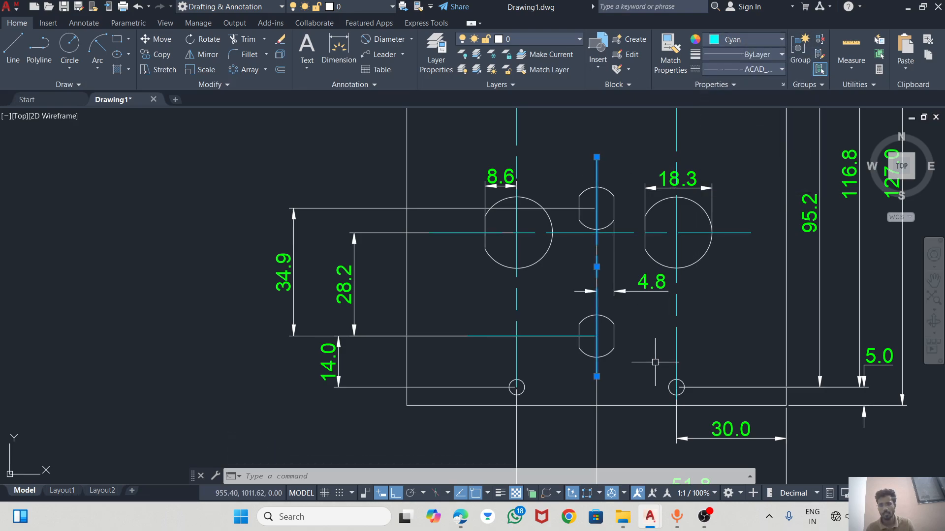
scroll(655, 362, down, 2)
key(Escape)
scroll(563, 350, down, 2)
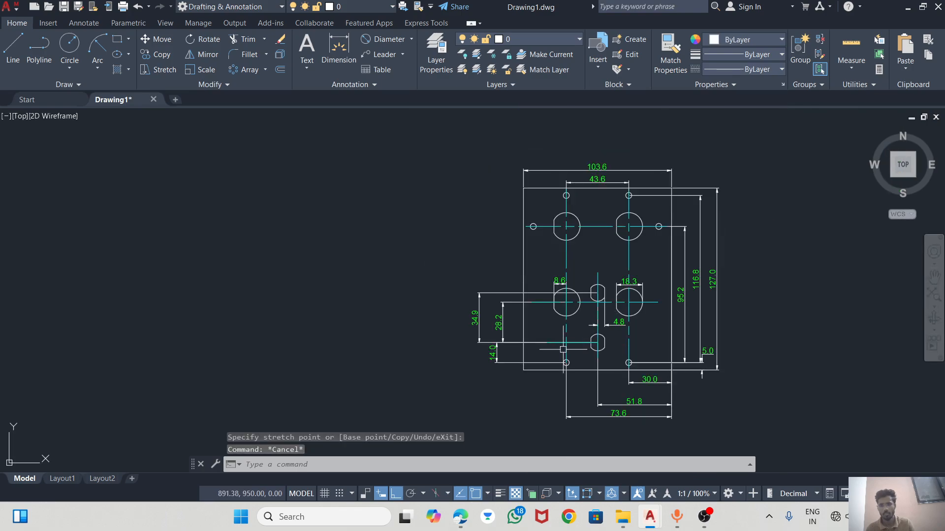
Step: Compare the dimensioned plate and its centre lines with the plate figure in the practice PDF, and return to AutoCAD
scroll(683, 284, up, 2)
scroll(523, 284, down, 2)
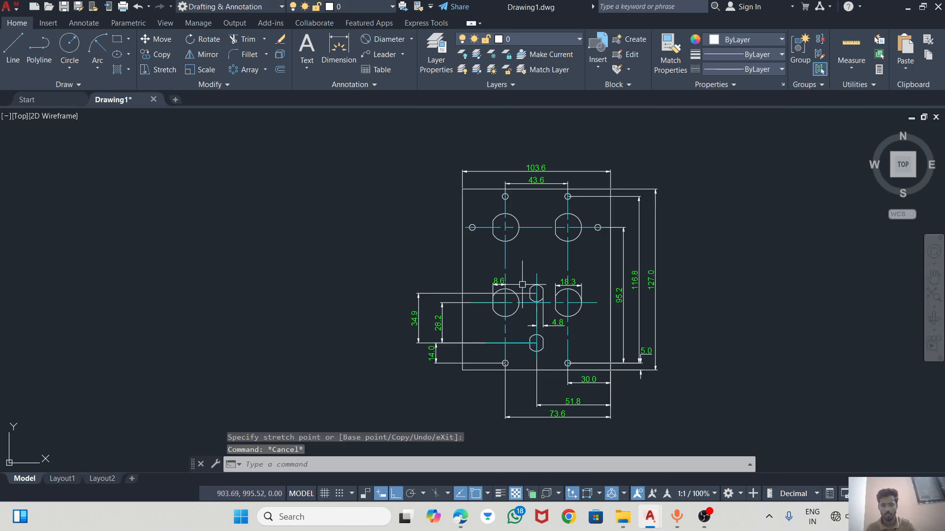
scroll(581, 355, up, 2)
scroll(581, 355, down, 2)
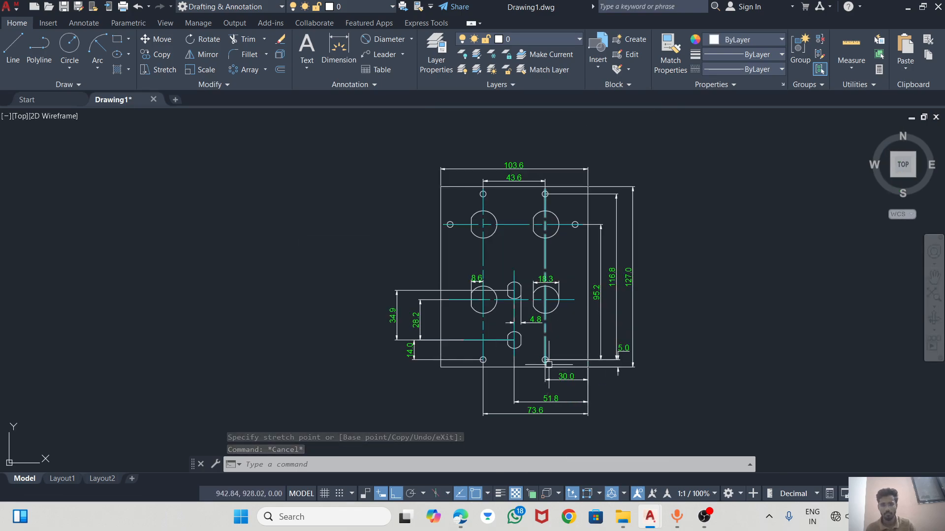
click(460, 517)
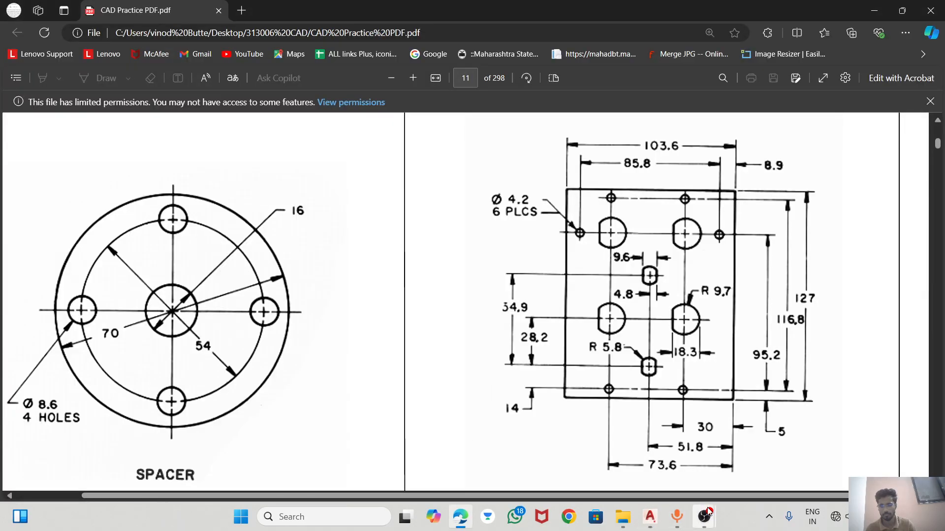
click(665, 462)
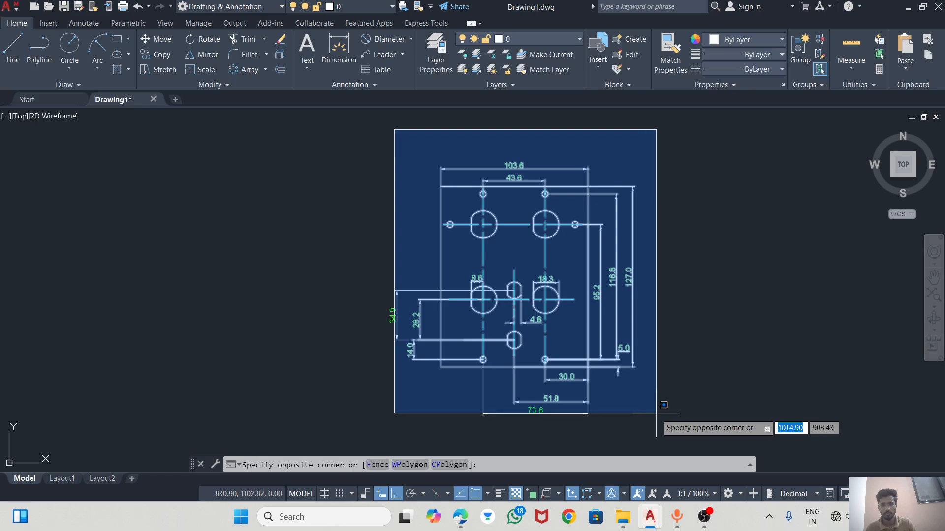
Step: Move the whole dimensioned plate by its lower-left corner, with Ortho off, to the free space above the large ring among the other part drawings
click(671, 431)
click(306, 126)
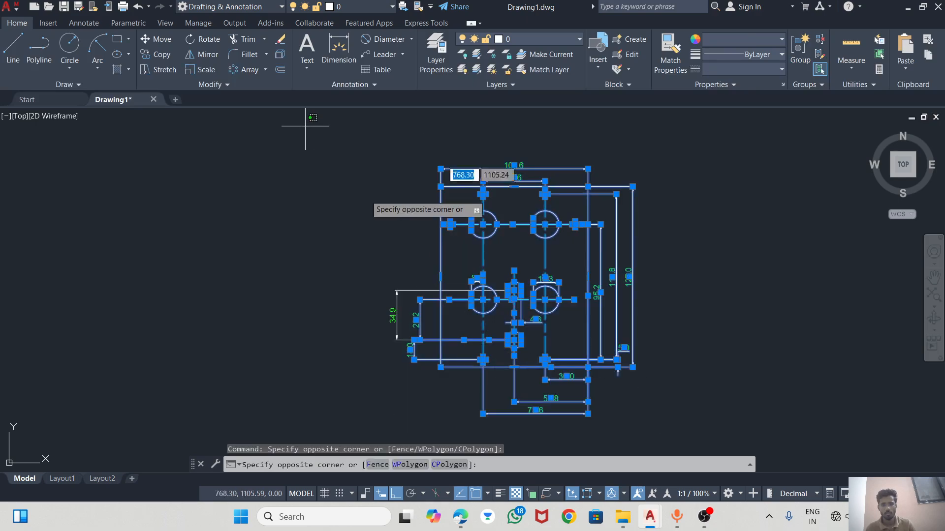
click(771, 418)
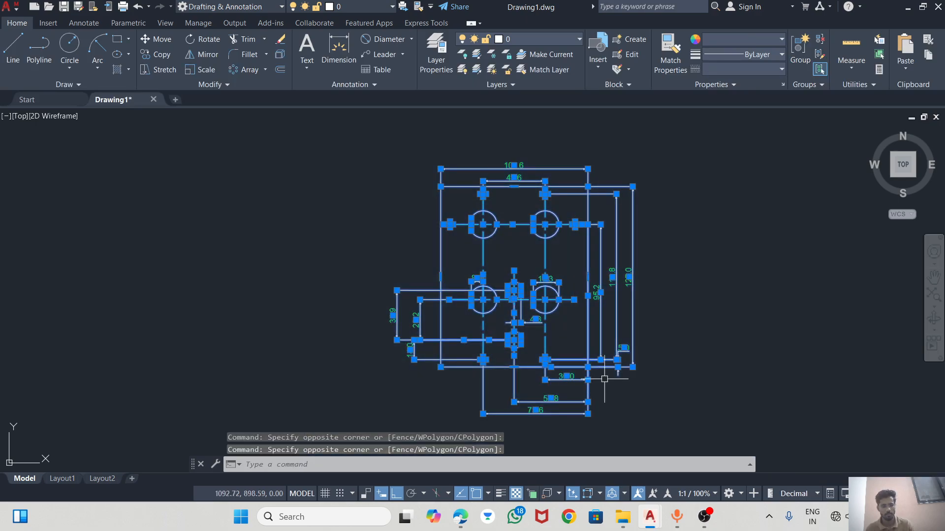
key(Return)
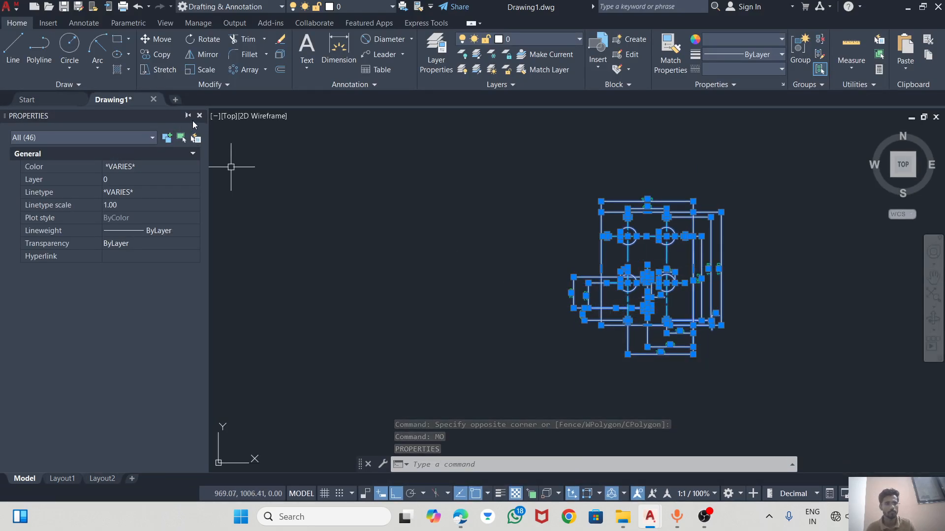
click(199, 116)
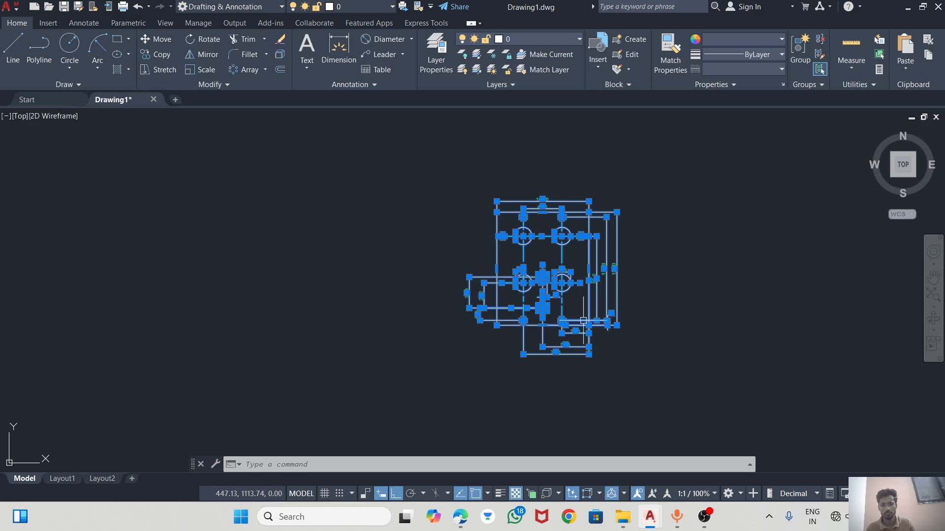
text(o)
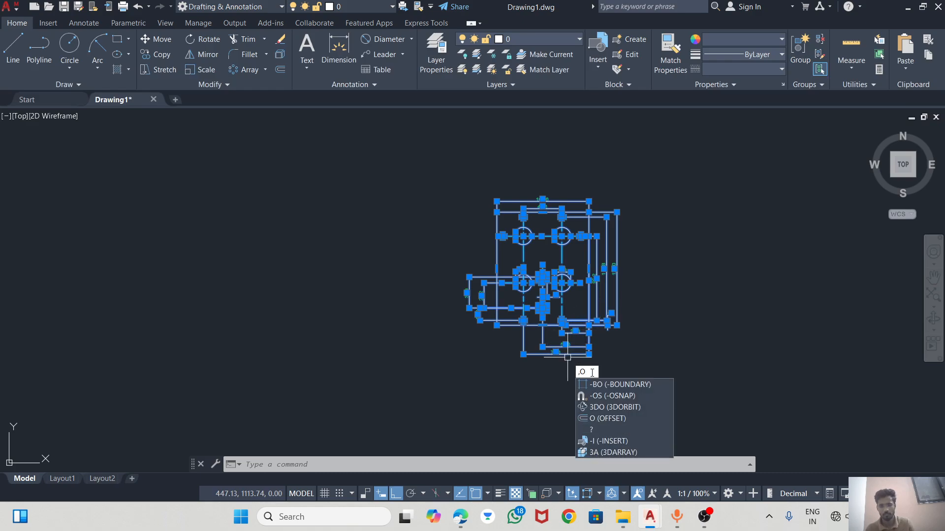
text(MO)
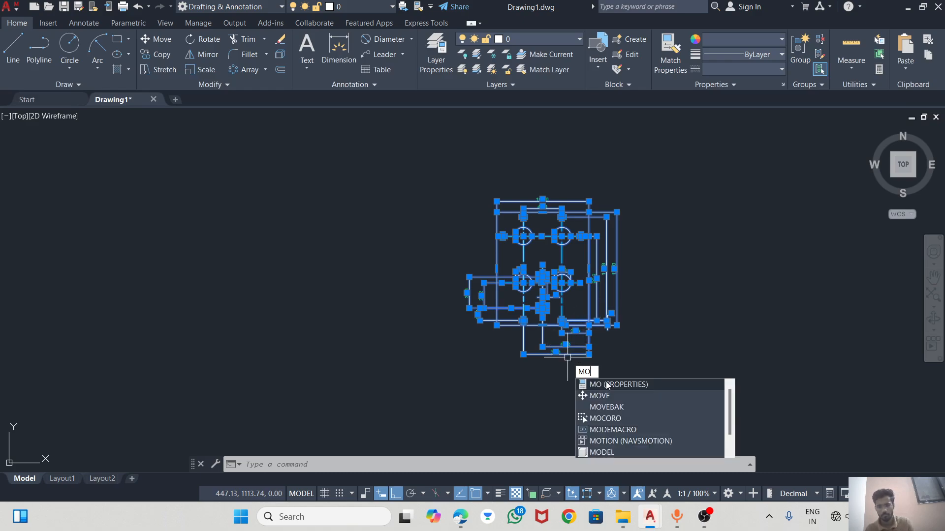
click(604, 396)
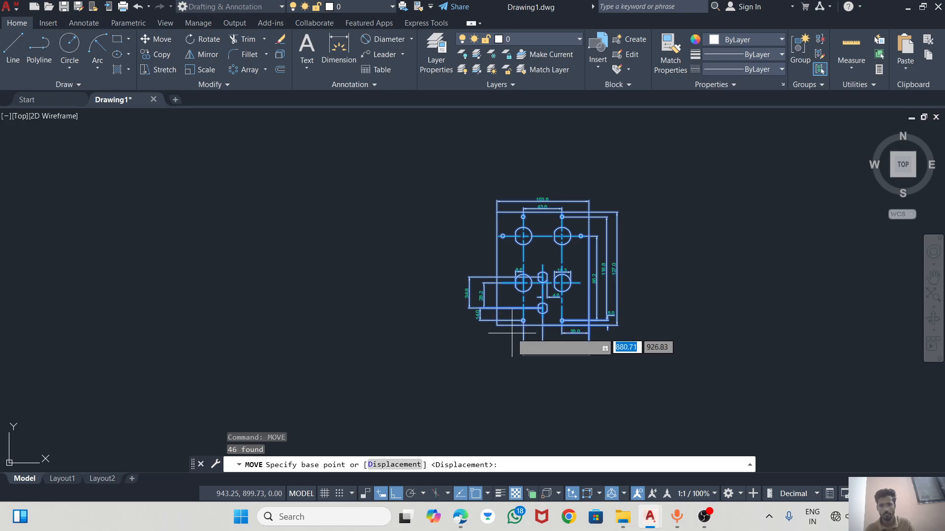
click(497, 325)
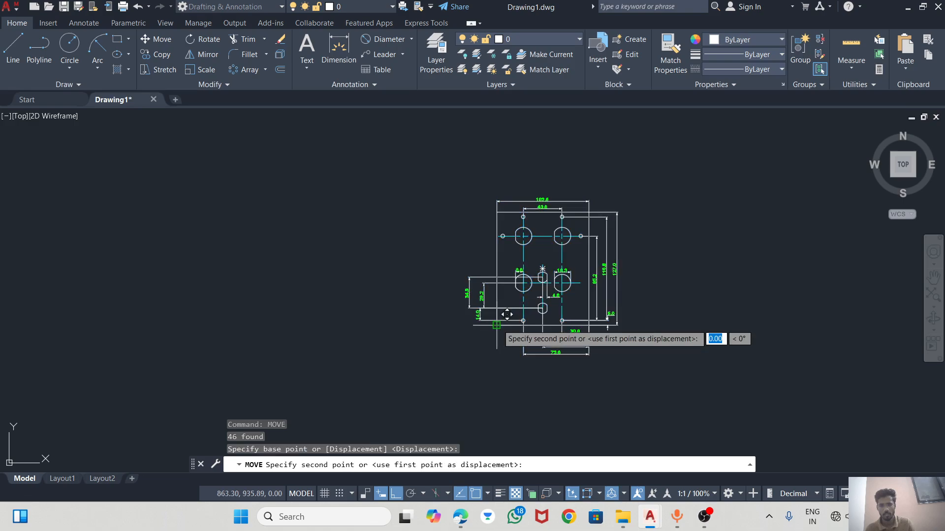
click(396, 494)
scroll(635, 290, down, 3)
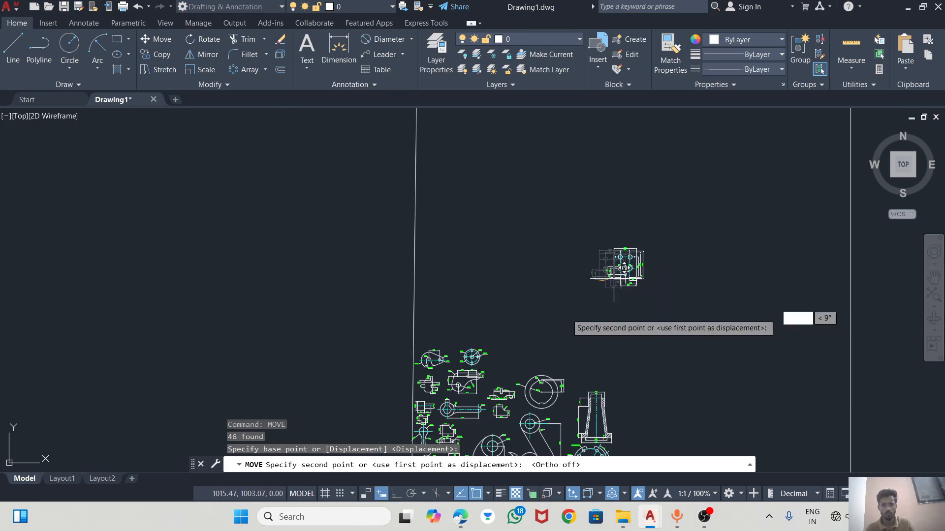
scroll(485, 256, down, 2)
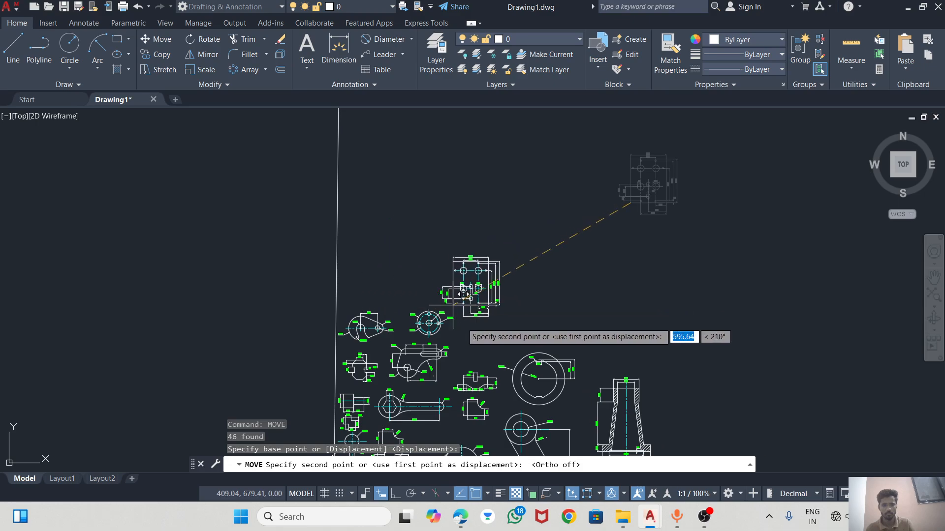
click(499, 314)
Step: Look over the neighbouring part drawings and their dimensions, including the slotted lever, the octagonal part and the round flange with four holes
scroll(566, 295, down, 2)
scroll(634, 205, up, 2)
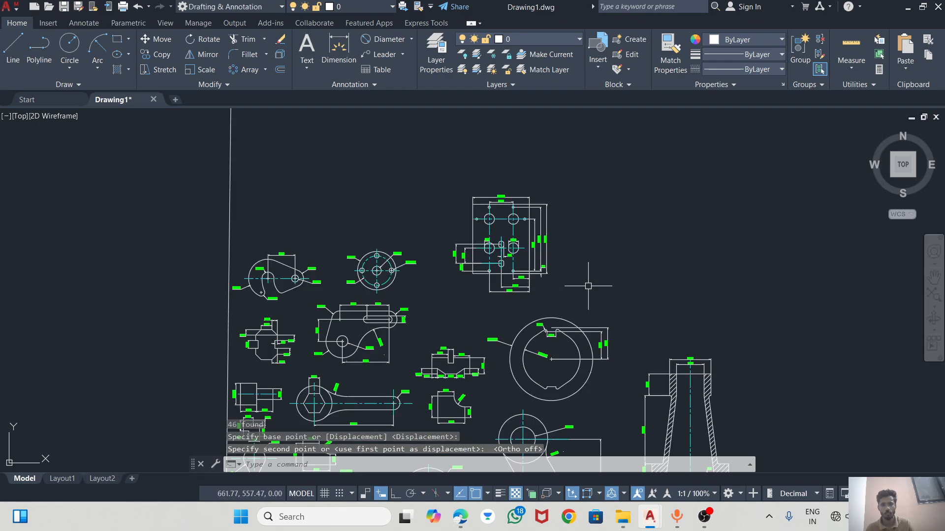
scroll(588, 286, down, 2)
scroll(566, 276, up, 5)
scroll(615, 236, down, 3)
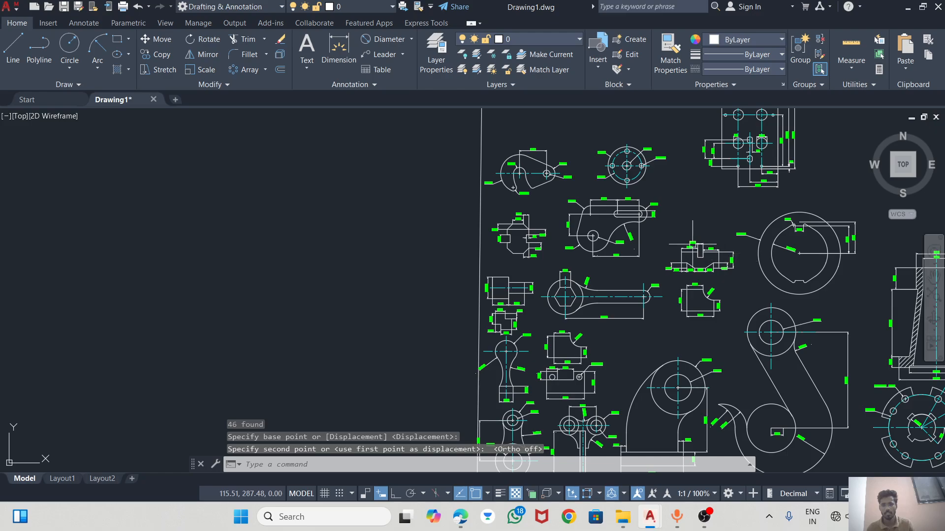
scroll(660, 218, up, 2)
scroll(733, 256, down, 2)
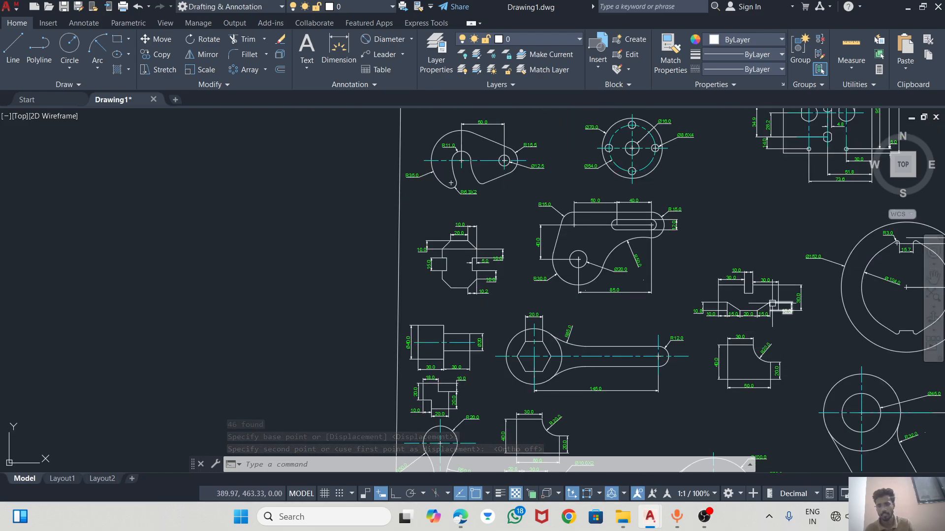
scroll(625, 219, up, 2)
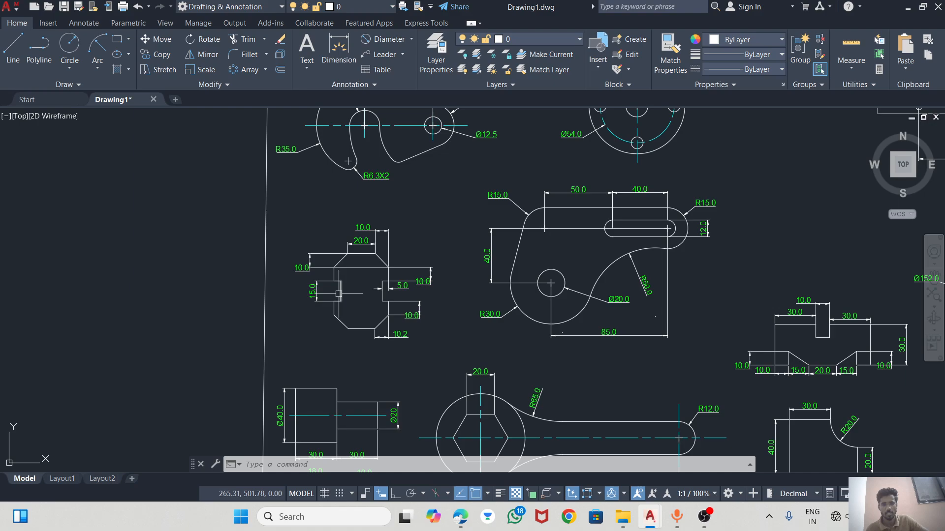
scroll(338, 295, down, 2)
scroll(354, 189, up, 3)
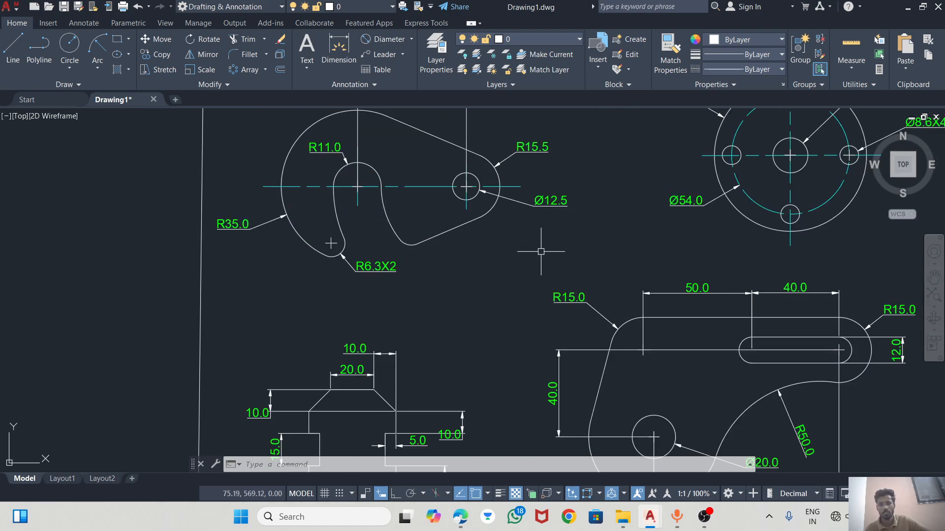
scroll(480, 261, down, 2)
middle_drag(770, 128, 706, 135)
scroll(615, 202, up, 3)
middle_drag(596, 183, 460, 234)
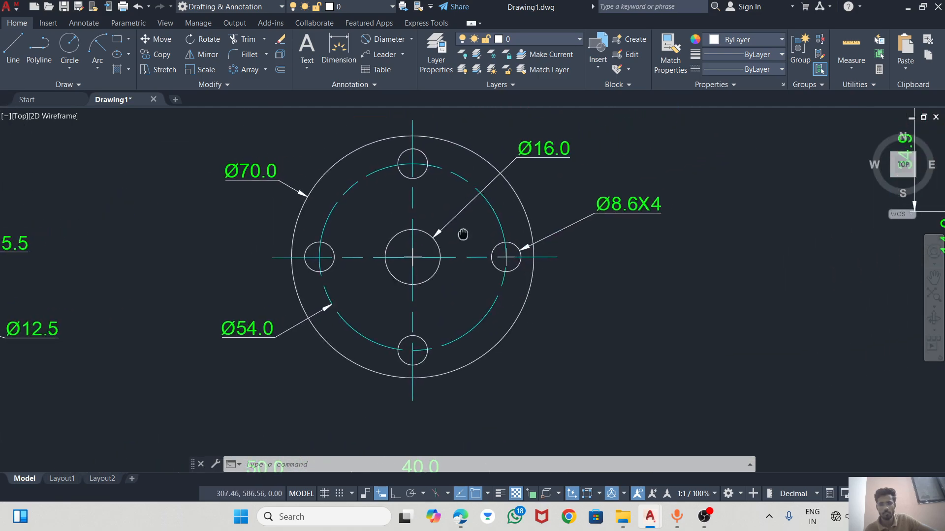
scroll(354, 307, down, 3)
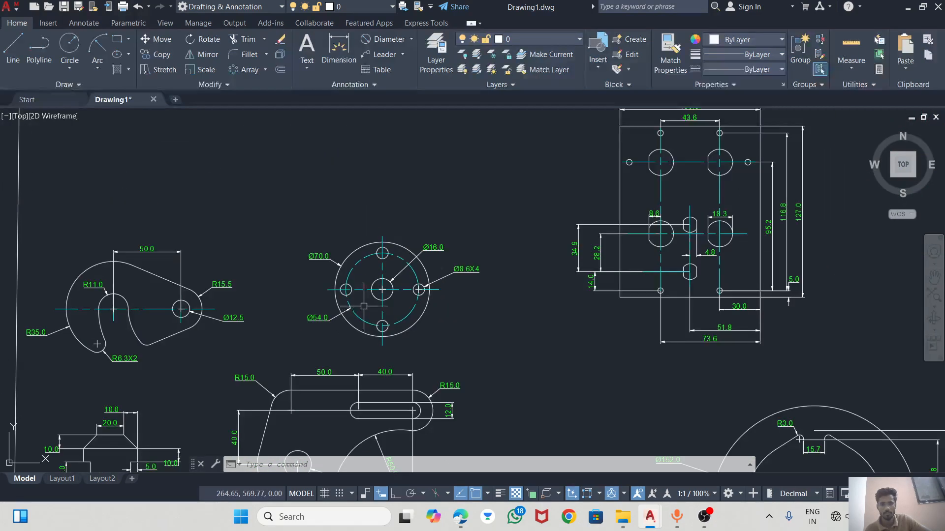
Step: Inspect the moved plate's holes and cutouts for missing dimensions
middle_drag(738, 155, 490, 193)
scroll(489, 192, up, 2)
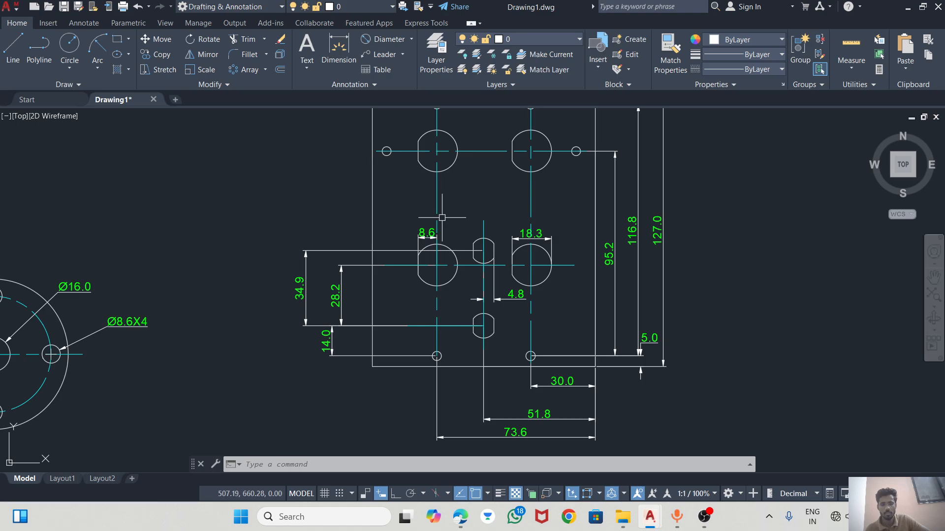
scroll(428, 214, down, 3)
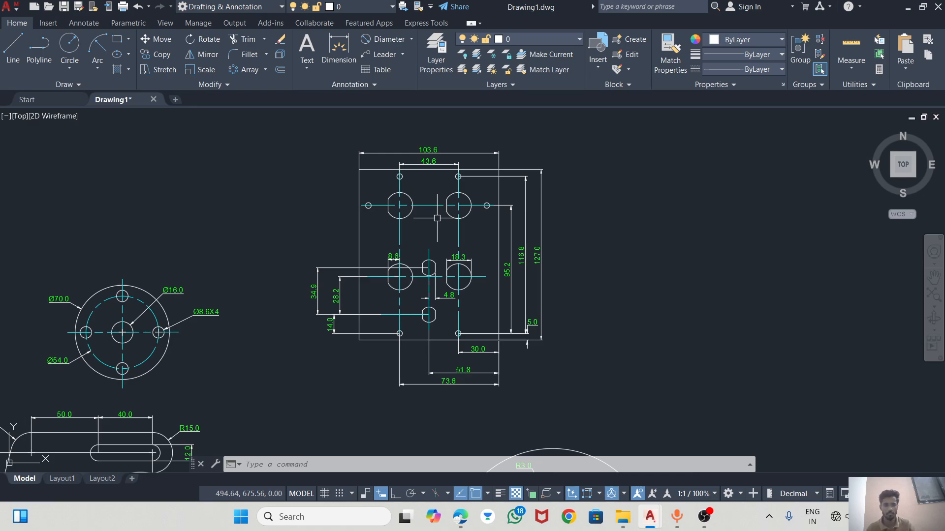
scroll(434, 299, up, 4)
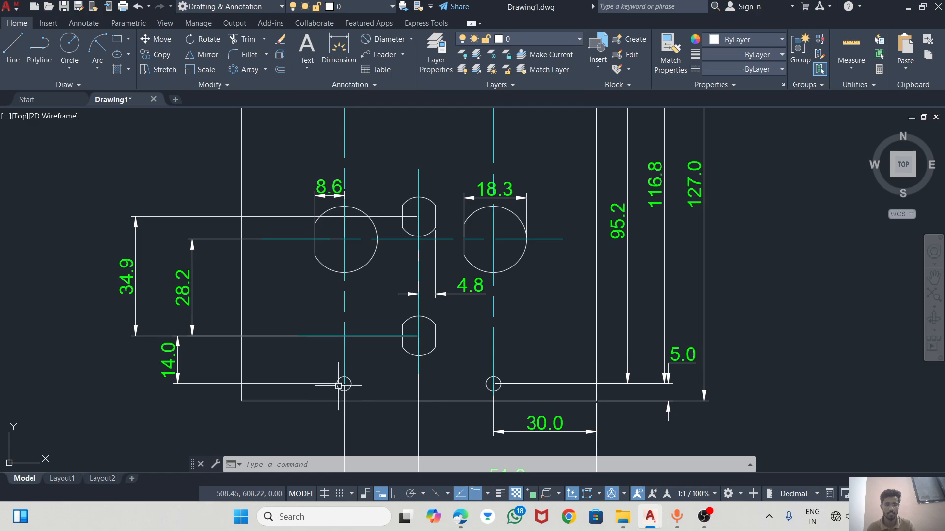
scroll(529, 311, down, 2)
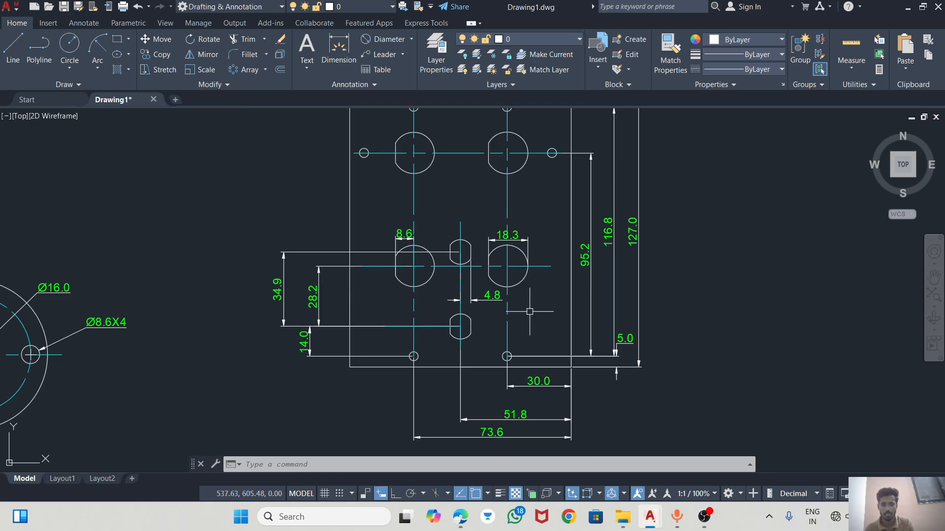
scroll(492, 230, up, 2)
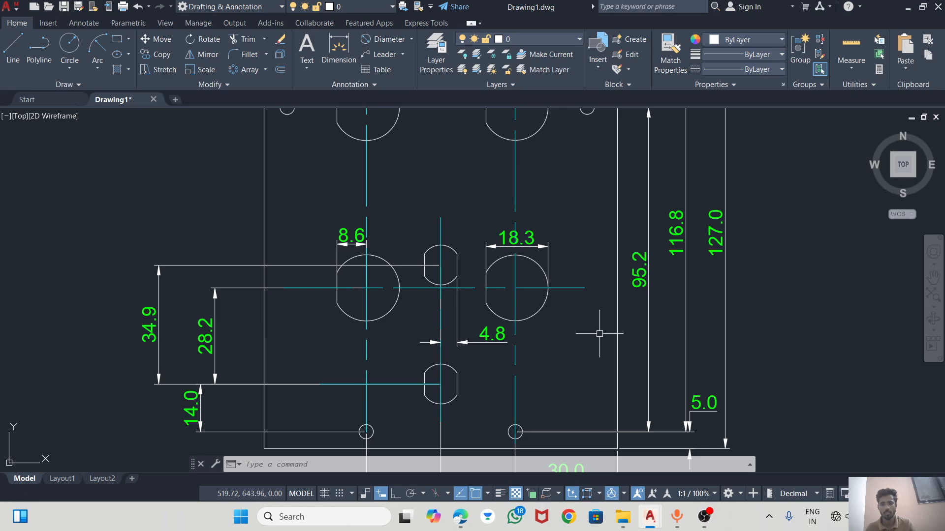
scroll(599, 333, down, 2)
scroll(603, 216, up, 2)
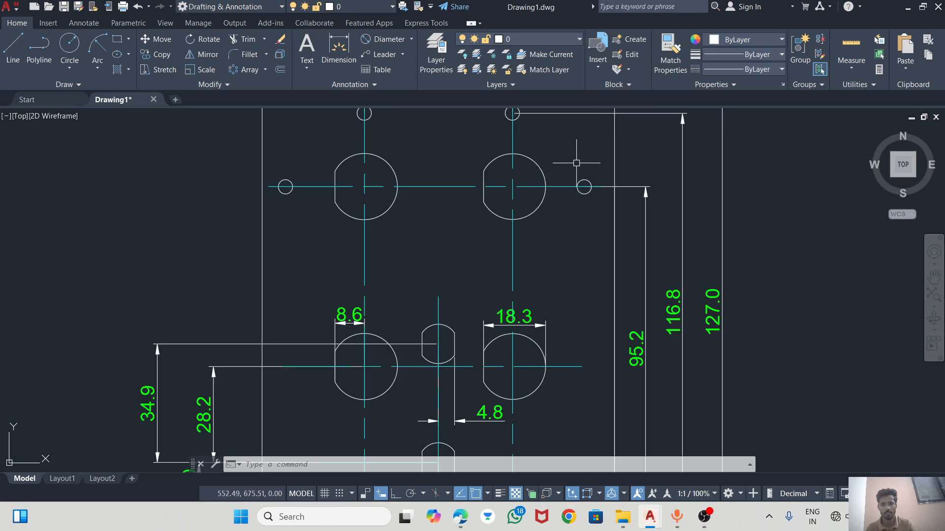
Step: Add diameter dimensions to the plate's right-hand small hole and the upper right large cutout
click(386, 39)
click(578, 182)
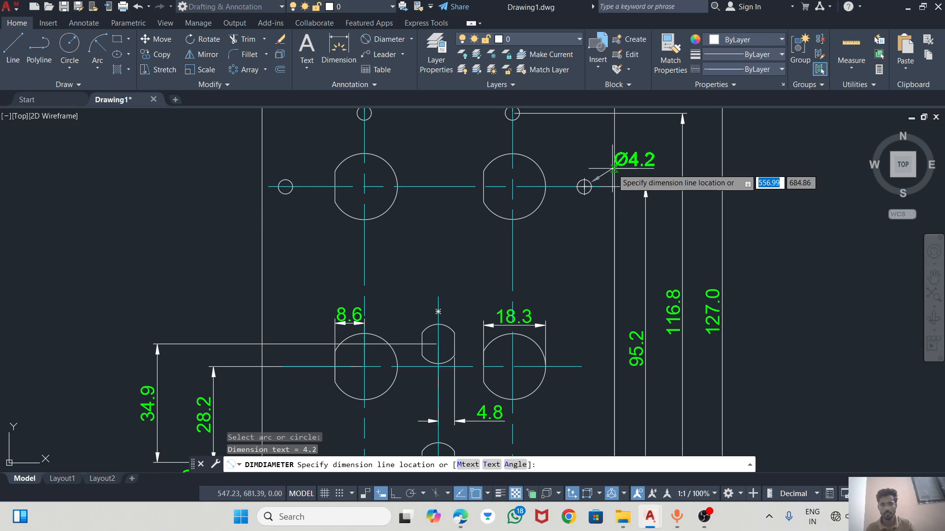
click(635, 161)
scroll(484, 205, down, 2)
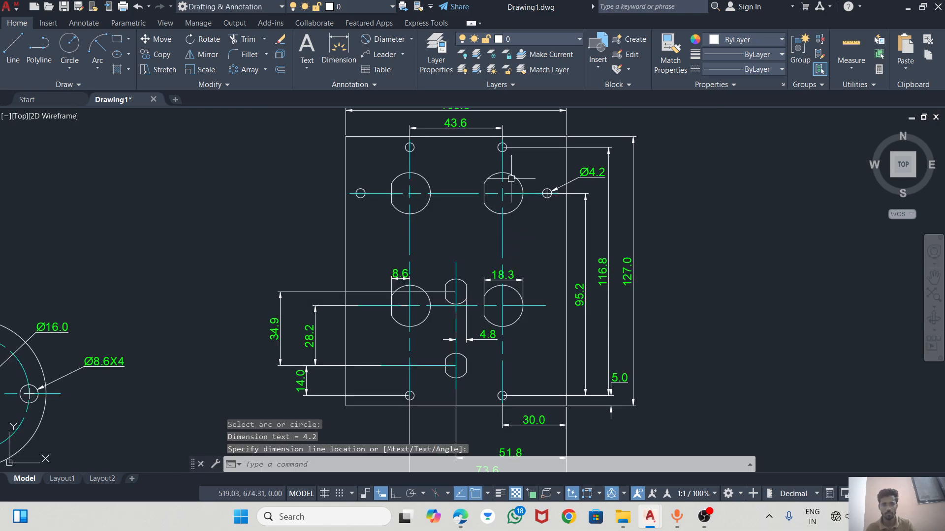
click(387, 39)
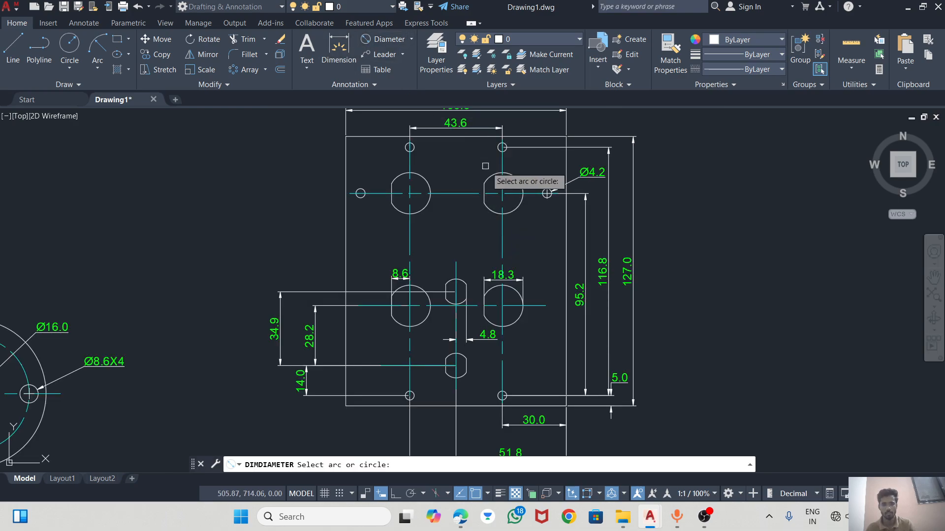
click(511, 174)
click(537, 158)
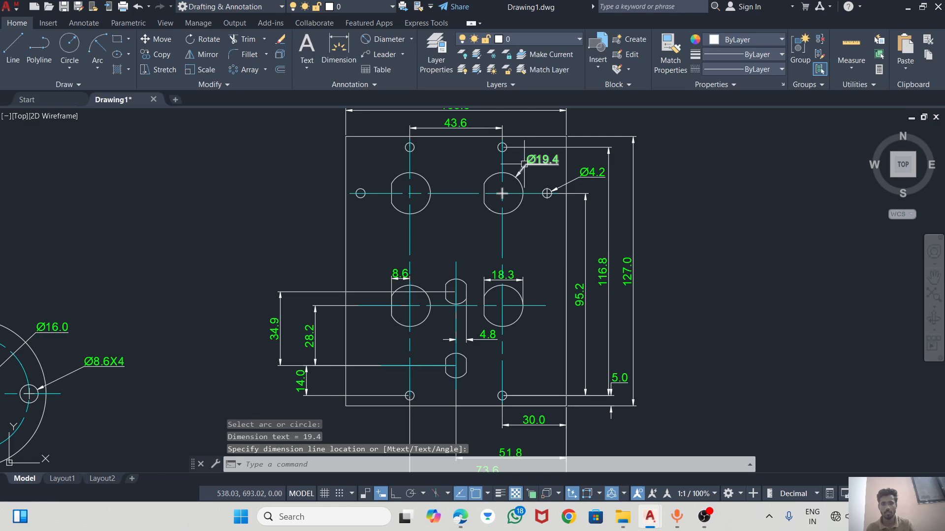
Step: Add a diameter dimension to the lower small cutout, with its text to the lower left of the cutout
scroll(503, 149, down, 2)
scroll(471, 307, up, 5)
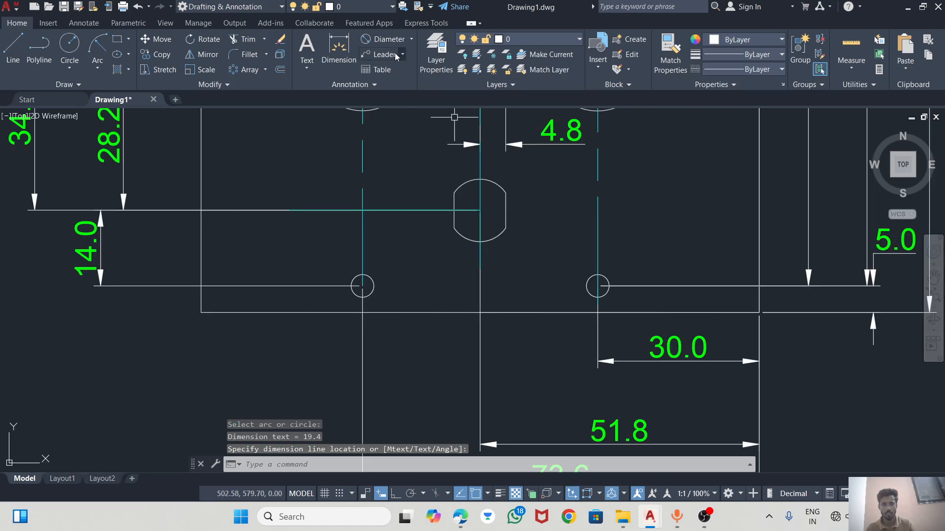
click(369, 42)
click(492, 238)
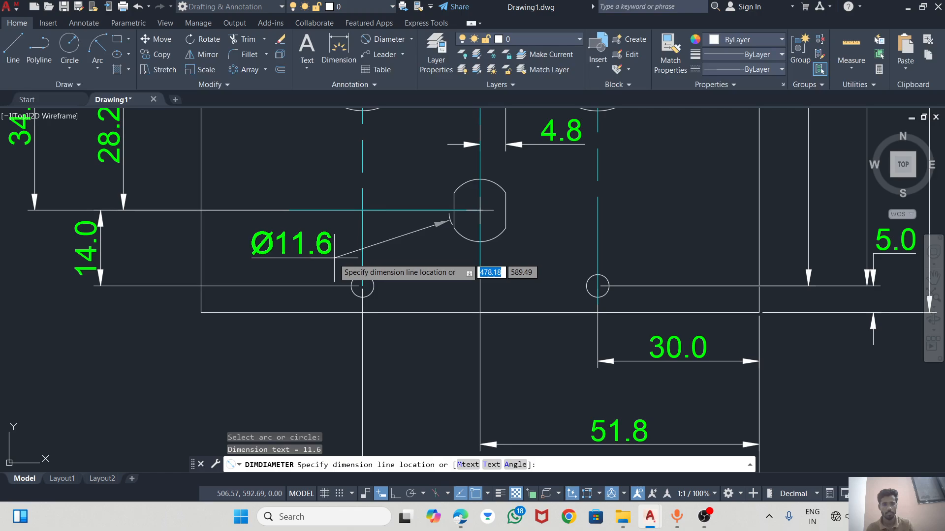
click(311, 273)
Step: Append X6 to the small hole's diameter dimension text so it reads Ø4.2X6
scroll(309, 276, down, 6)
scroll(386, 202, up, 8)
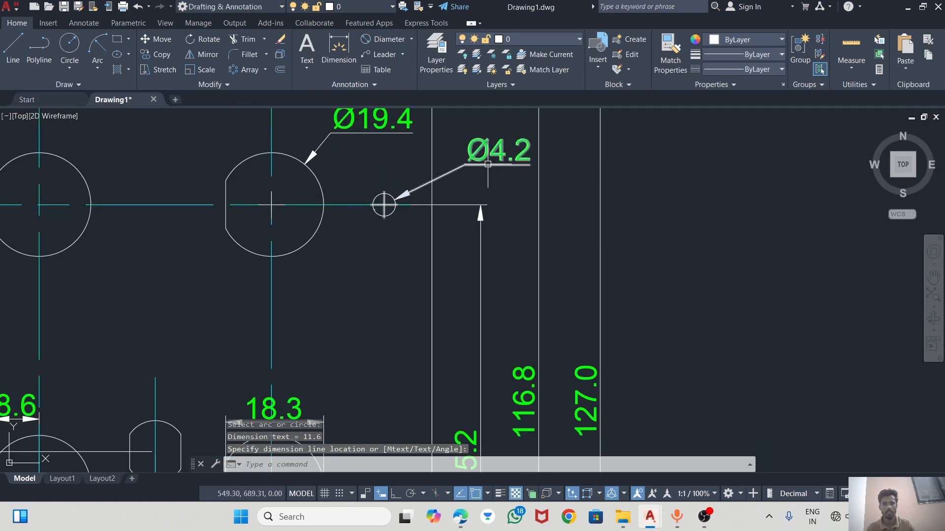
key(Escape)
double_click(536, 158)
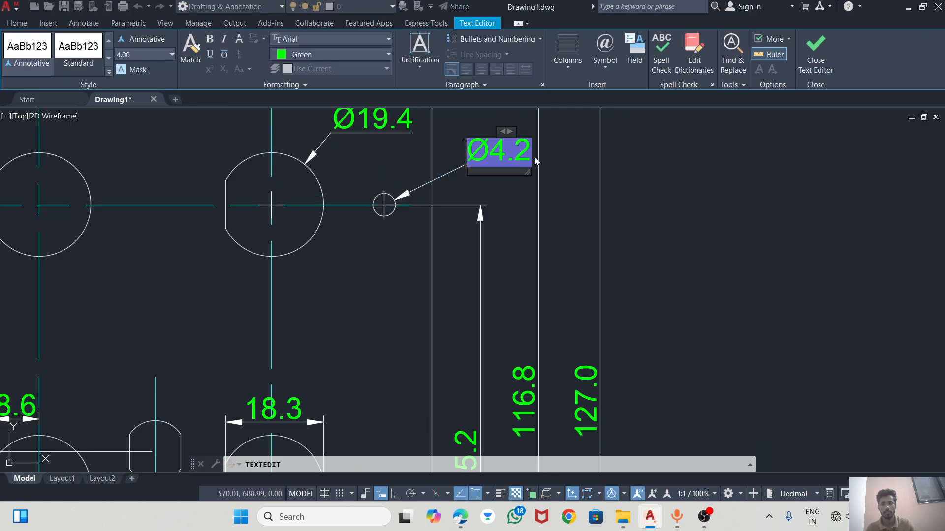
text(X)
key(BackSpace)
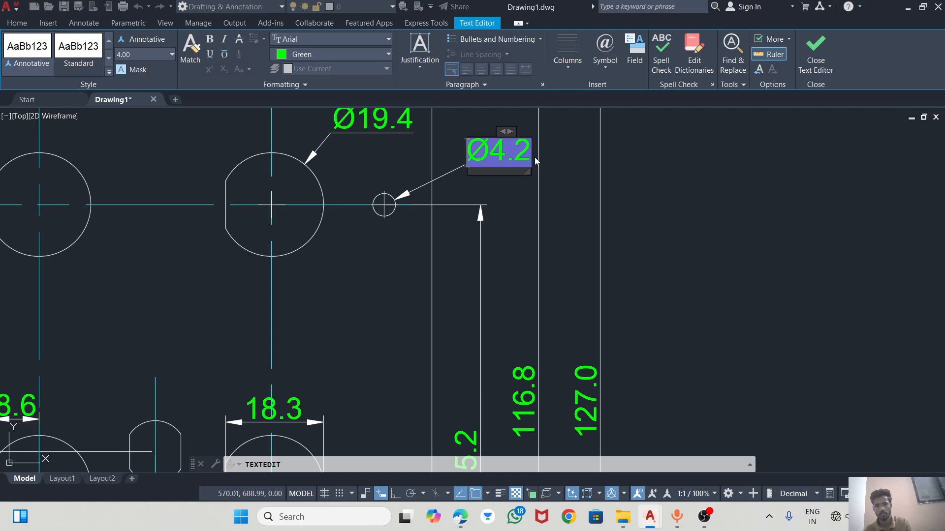
key(Right)
text(X)
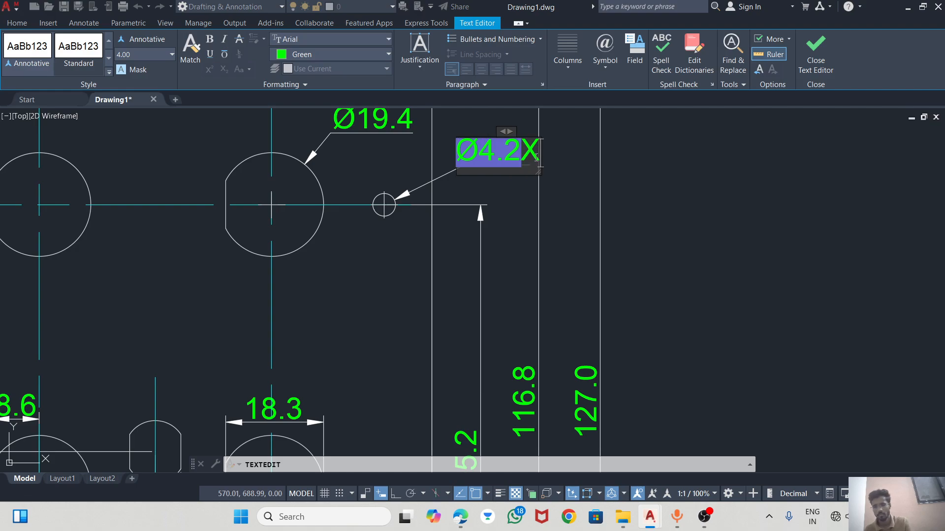
text(6)
click(564, 196)
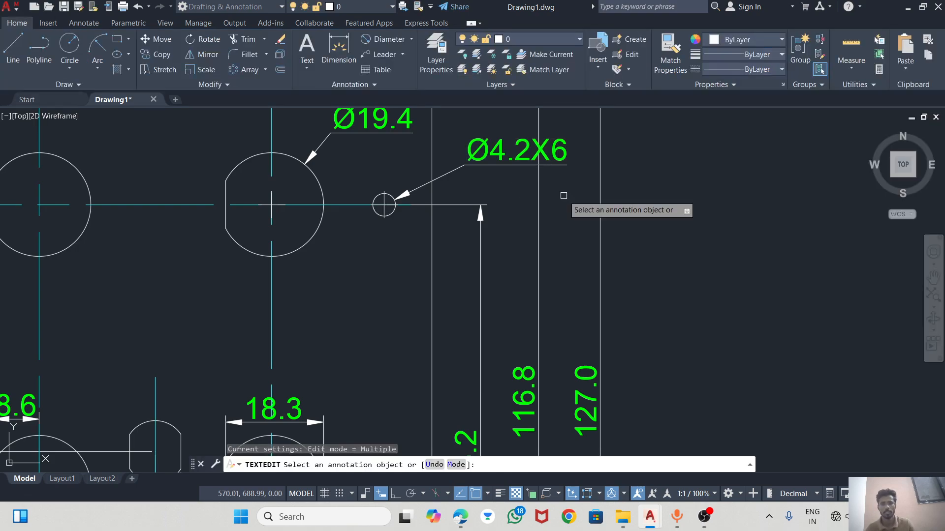
key(Escape)
Step: Move the Ø4.2X6 dimension text inside the plate, below and to the left of the right-hand small hole
scroll(564, 196, down, 3)
click(545, 183)
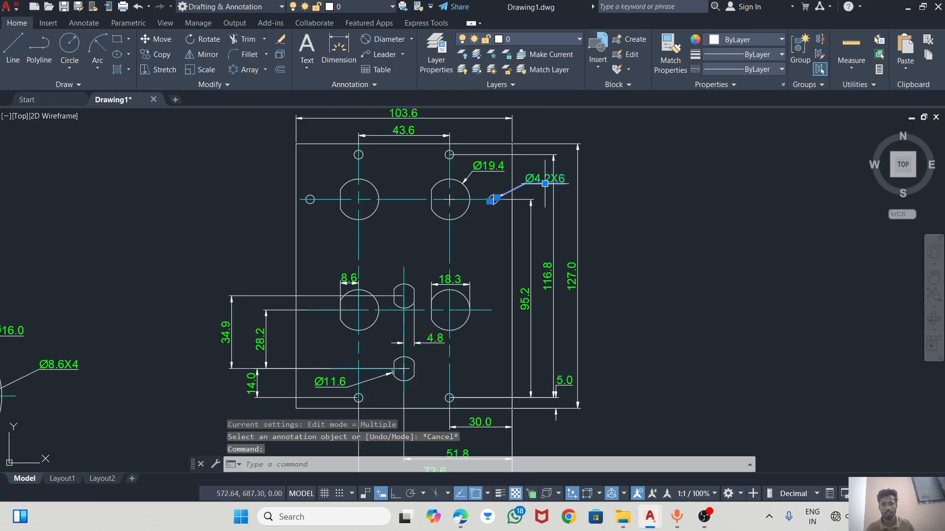
click(545, 184)
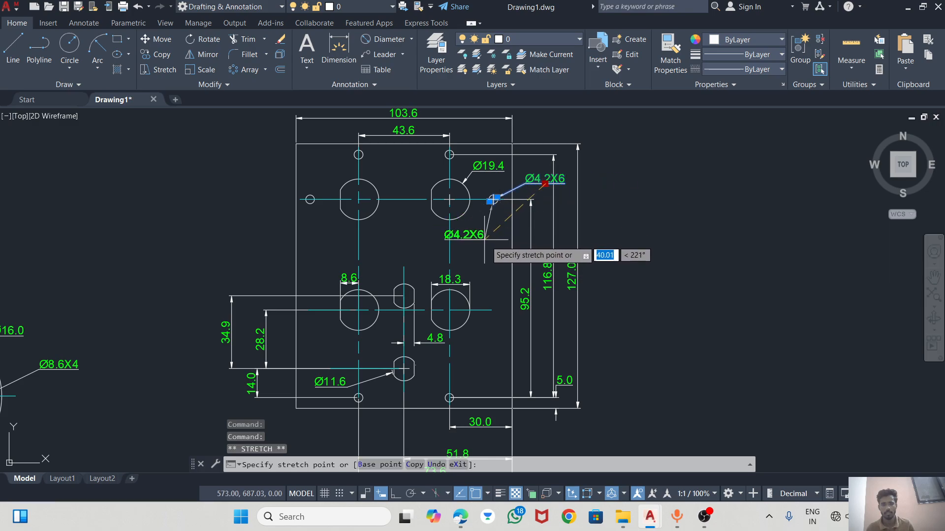
click(487, 242)
key(Escape)
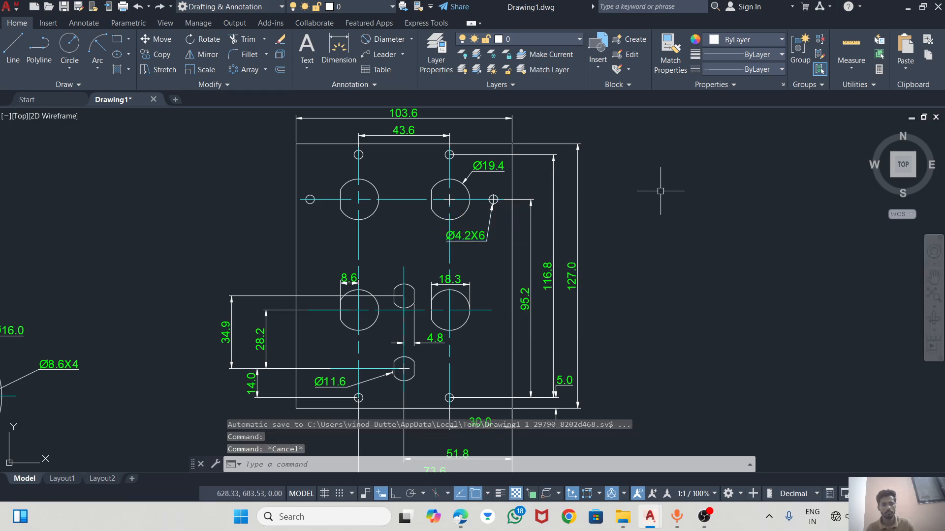
Step: Review the dimensioned plate and the neighbouring part drawings, including the slotted bracket, for dimension placement and completeness
scroll(640, 190, down, 2)
scroll(527, 215, up, 4)
scroll(455, 251, down, 4)
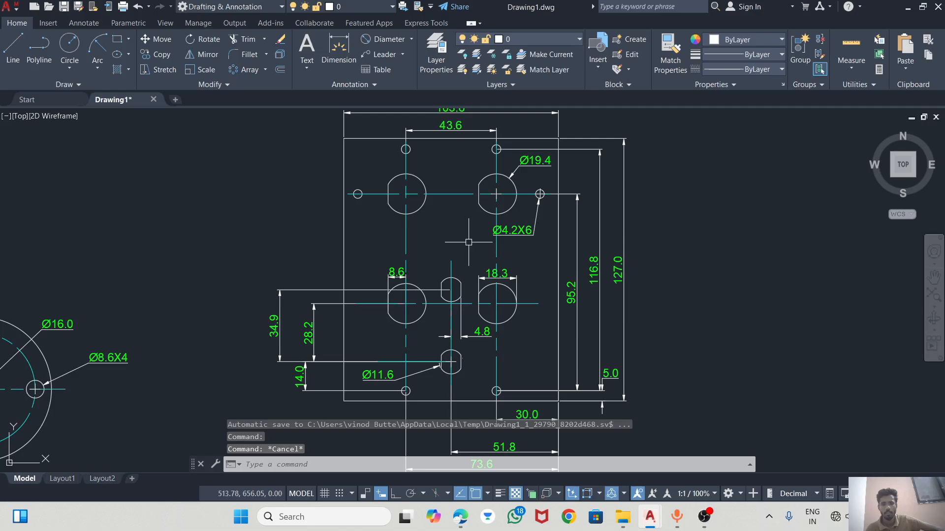
scroll(410, 308, up, 3)
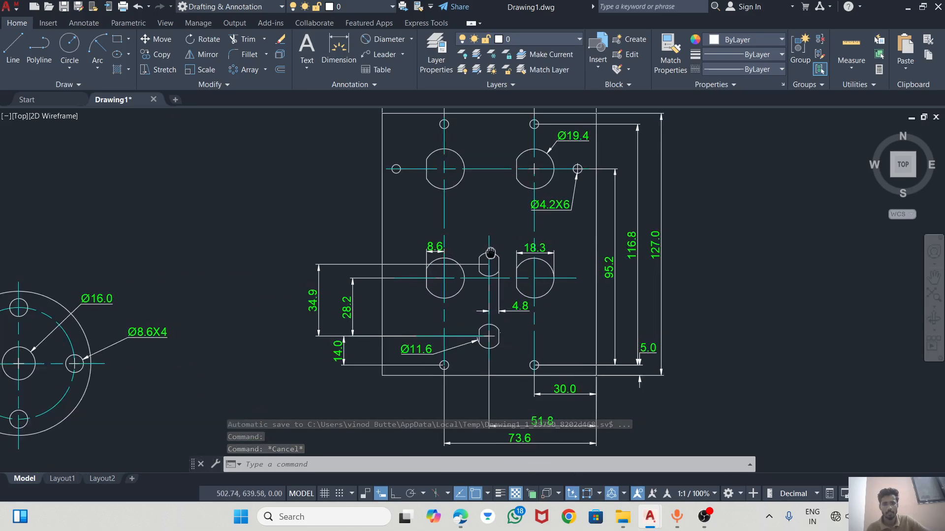
scroll(566, 278, down, 3)
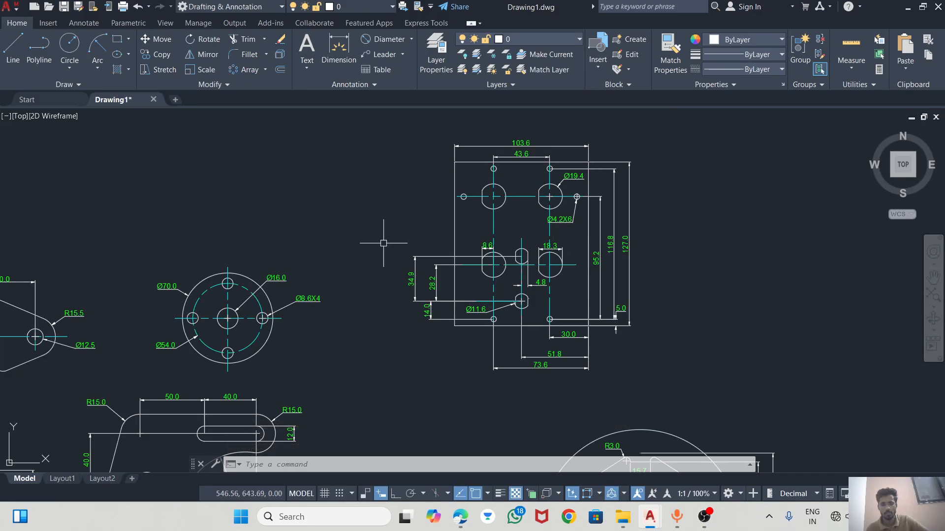
mouse_move(319, 305)
middle_down()
mouse_move(369, 297)
mouse_move(588, 215)
middle_up()
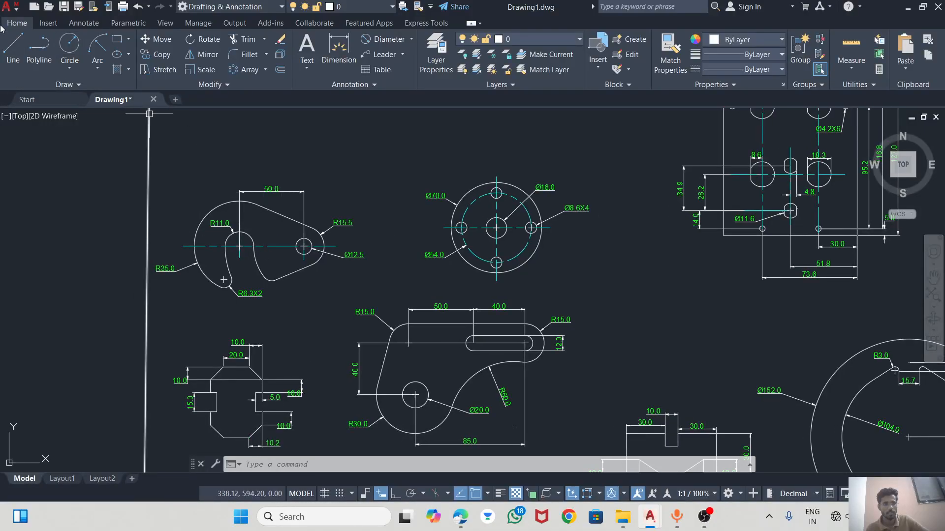
scroll(364, 301, down, 2)
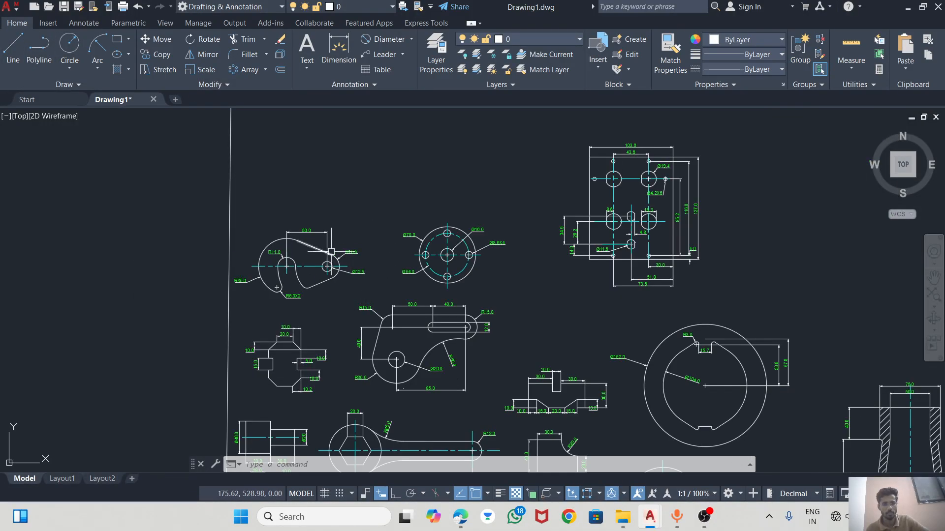
scroll(330, 253, up, 4)
scroll(300, 199, up, 2)
scroll(334, 202, down, 4)
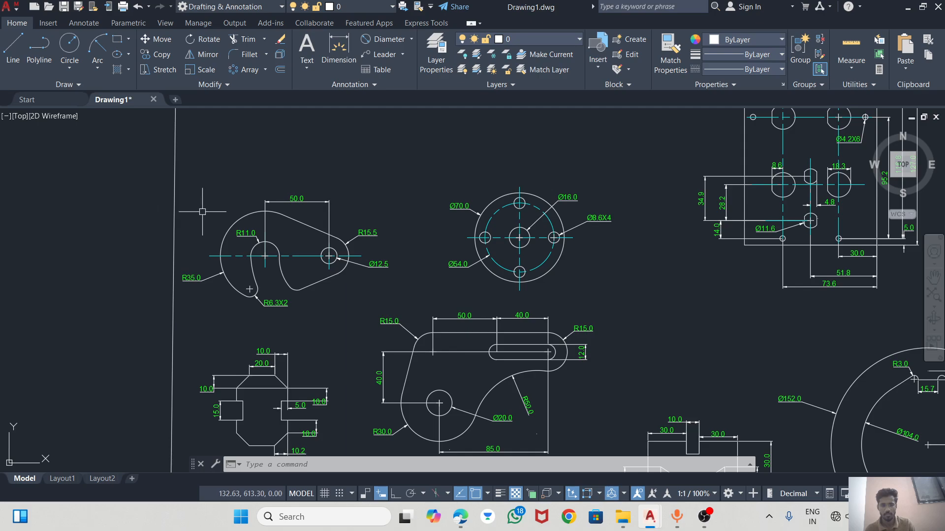
click(497, 352)
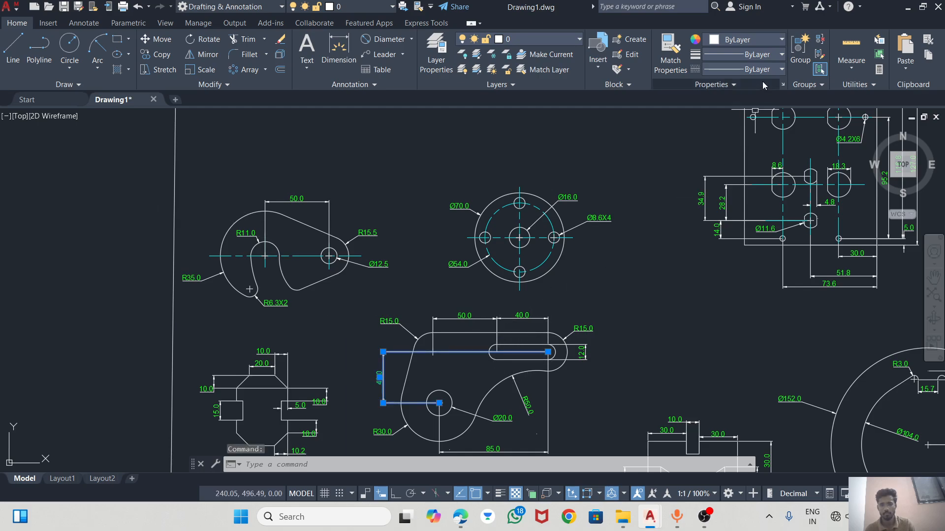
key(Escape)
key(Escape)
scroll(477, 388, down, 2)
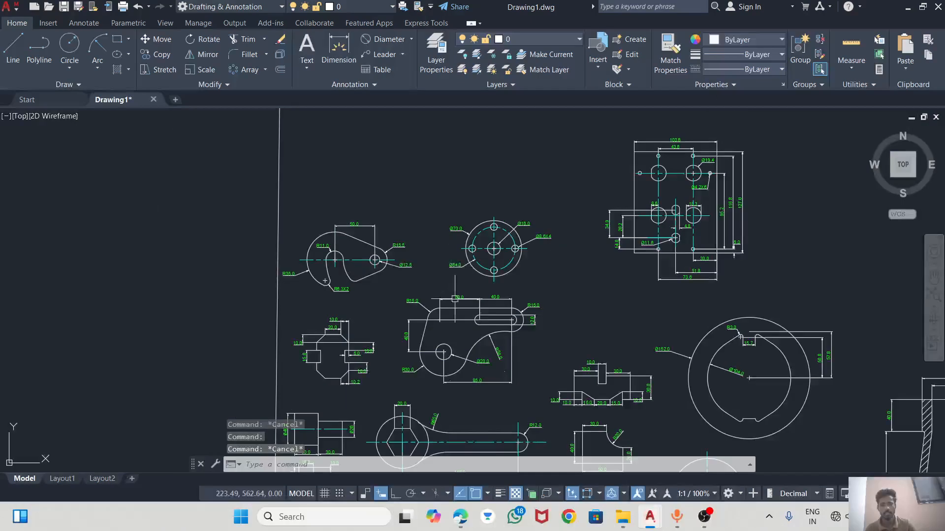
scroll(454, 365, up, 4)
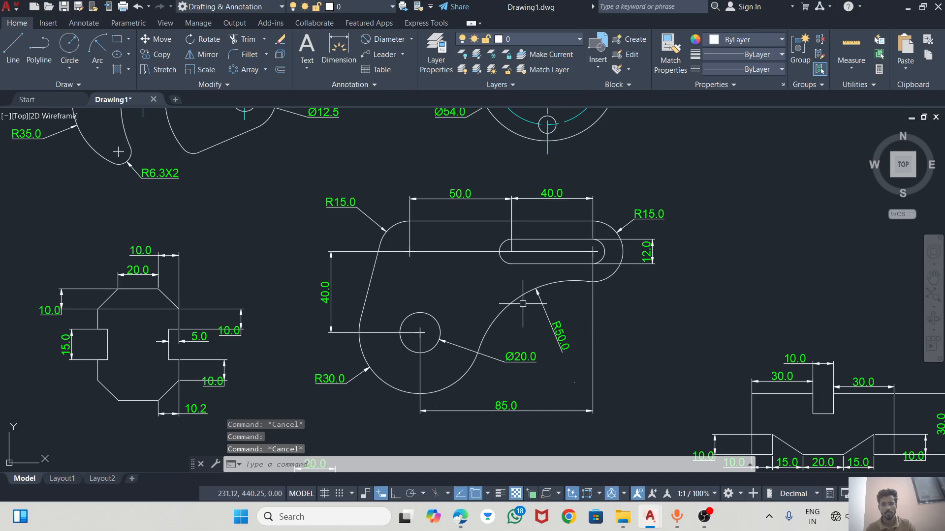
click(69, 68)
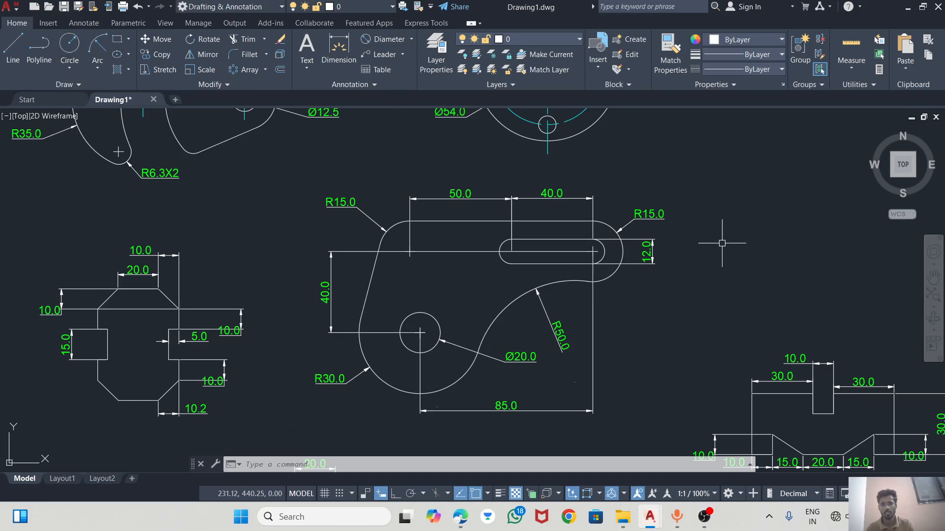
mouse_move(713, 519)
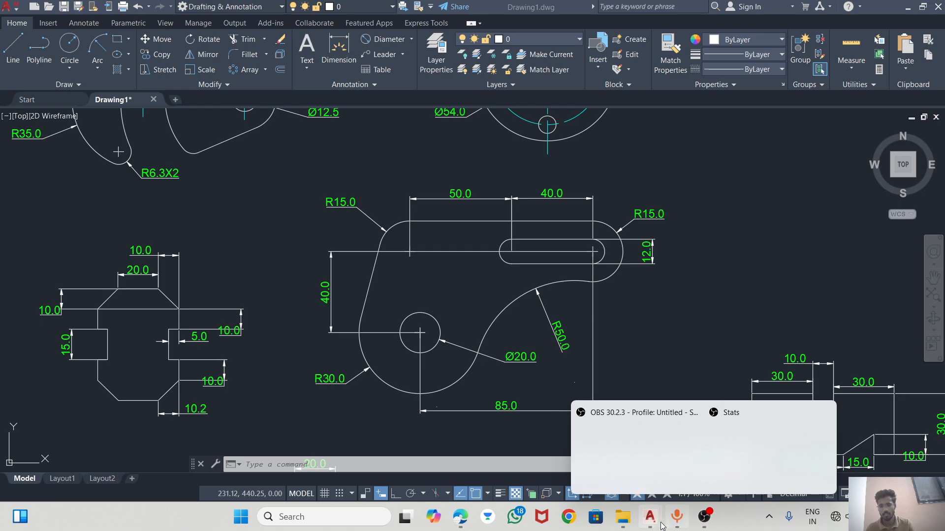
mouse_move(650, 517)
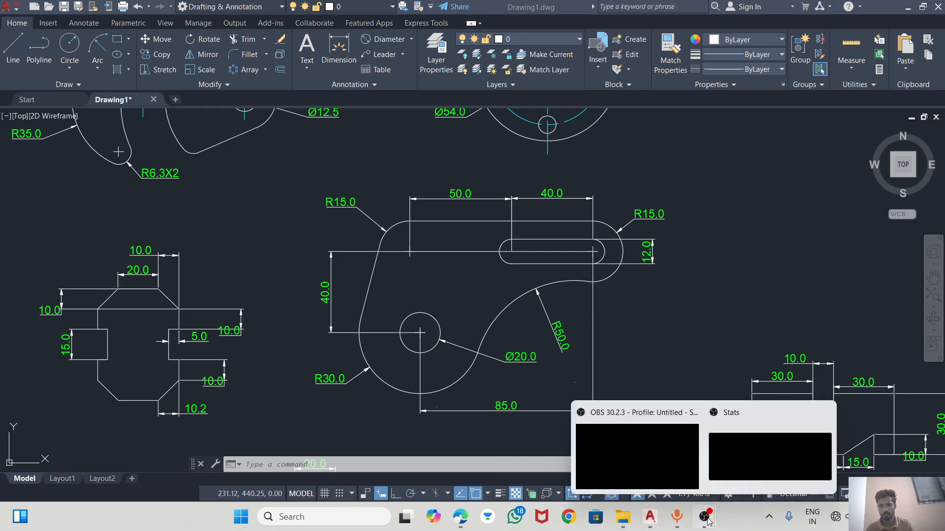
click(717, 452)
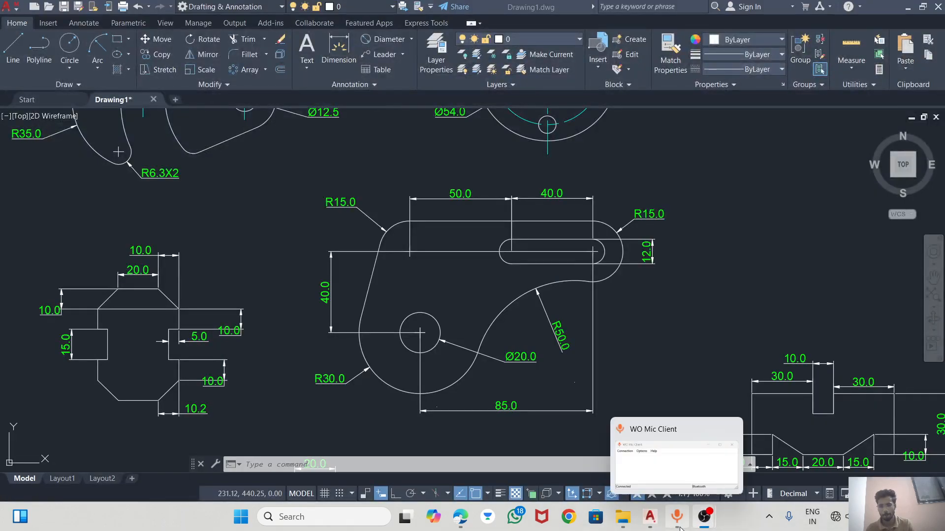